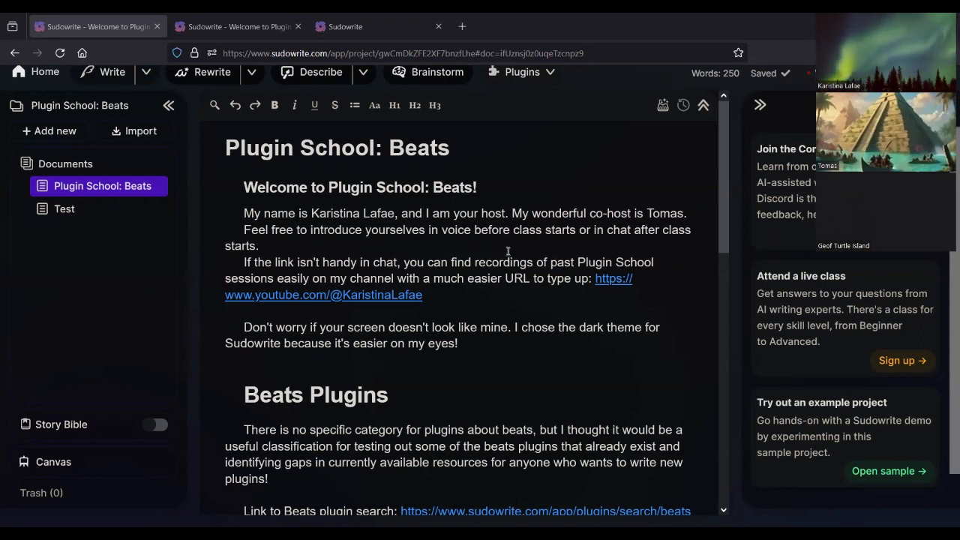
Look over the class notes' introduction and the plugin search results for "beats"
scroll(518, 236, down, 3)
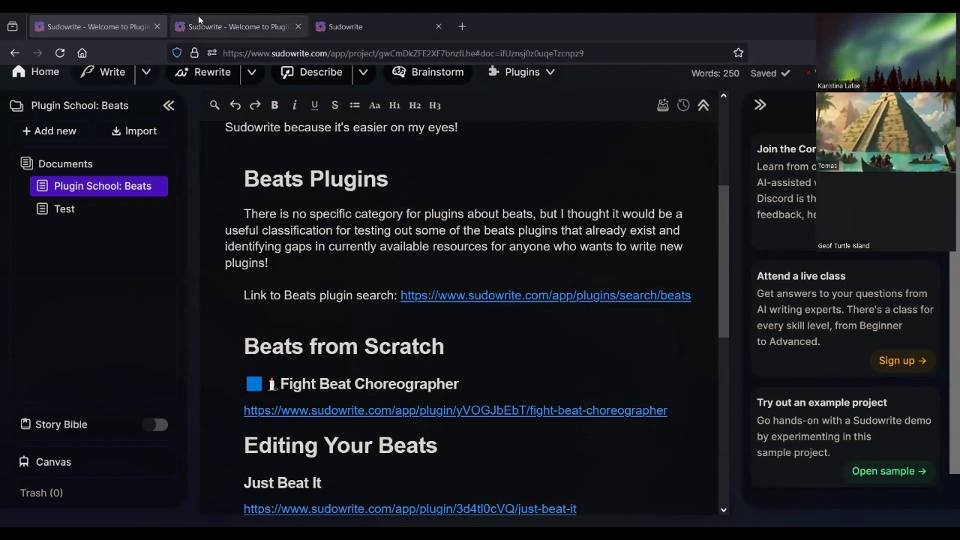
click(234, 26)
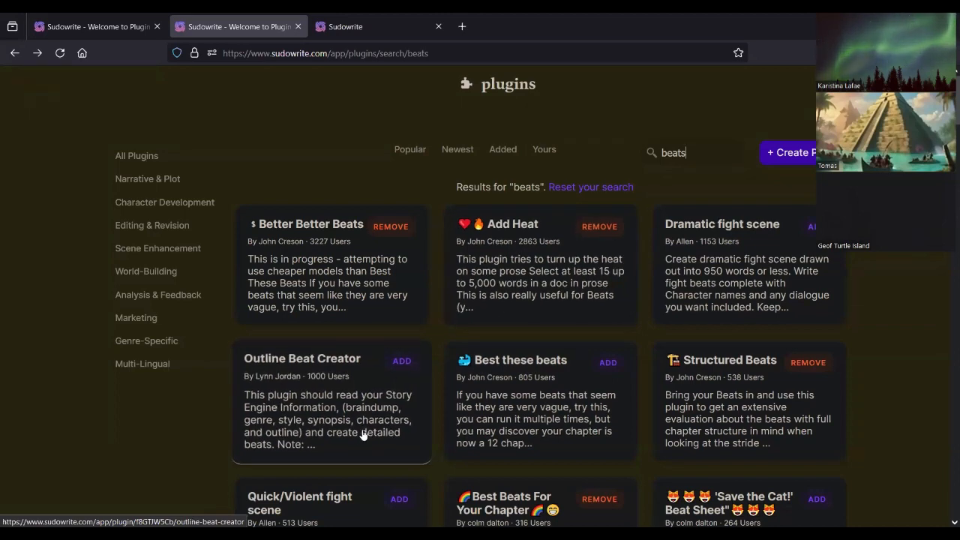
scroll(362, 435, down, 2)
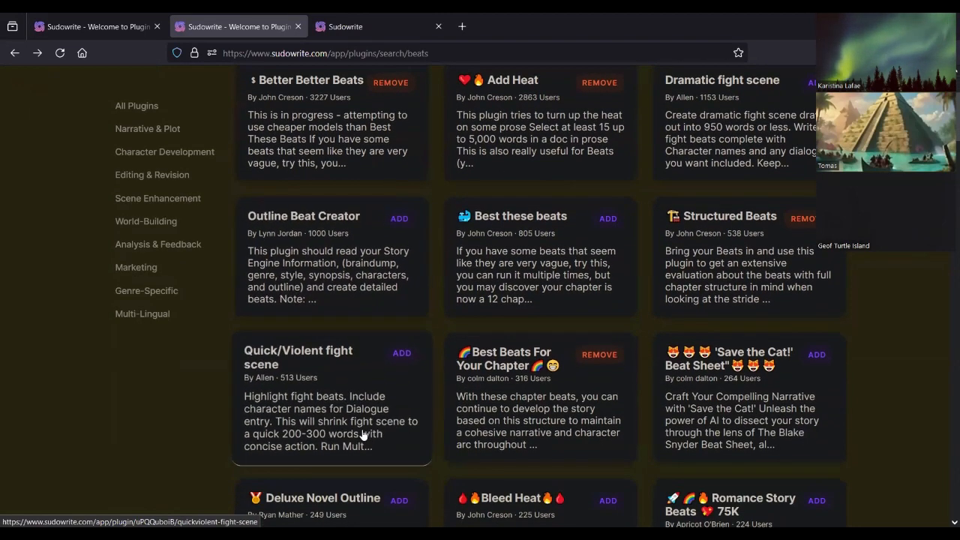
scroll(363, 435, up, 1)
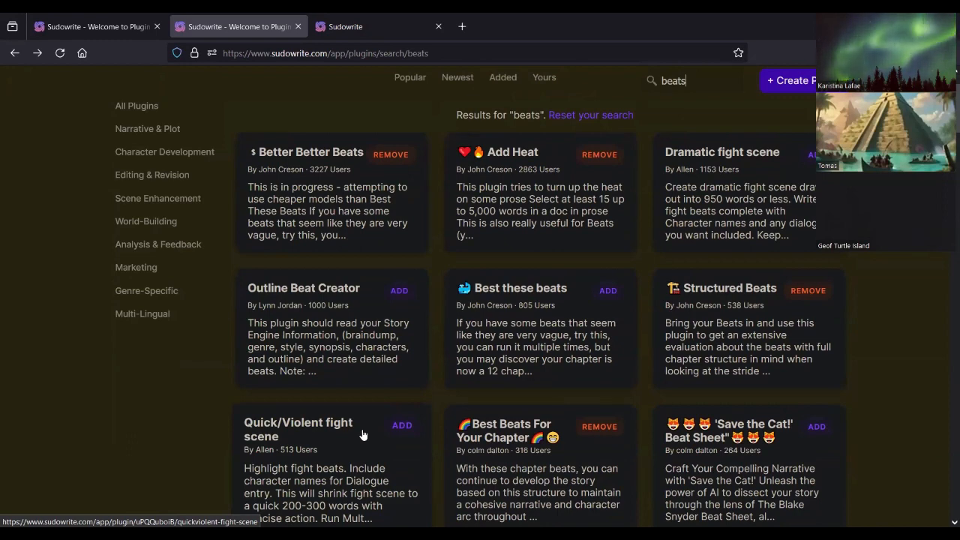
scroll(431, 307, down, 4)
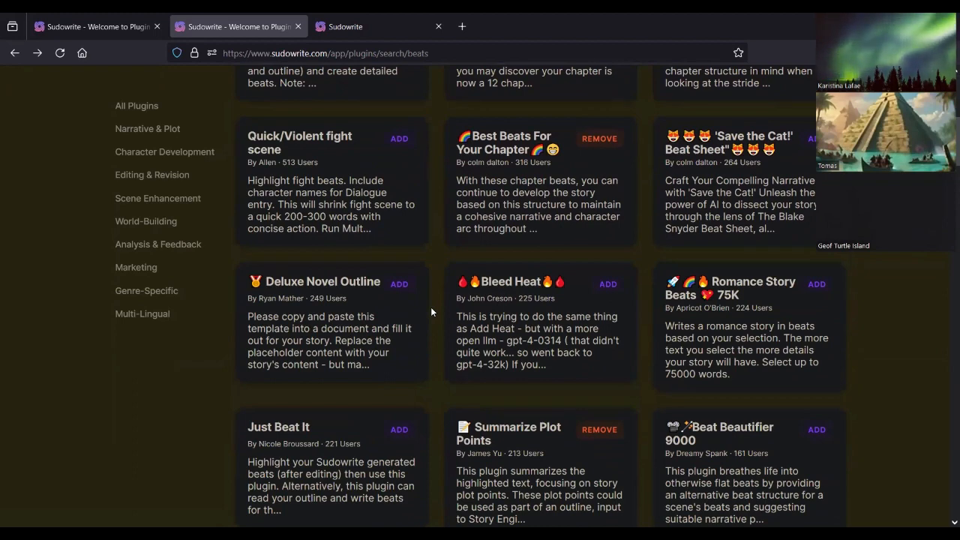
scroll(431, 311, up, 5)
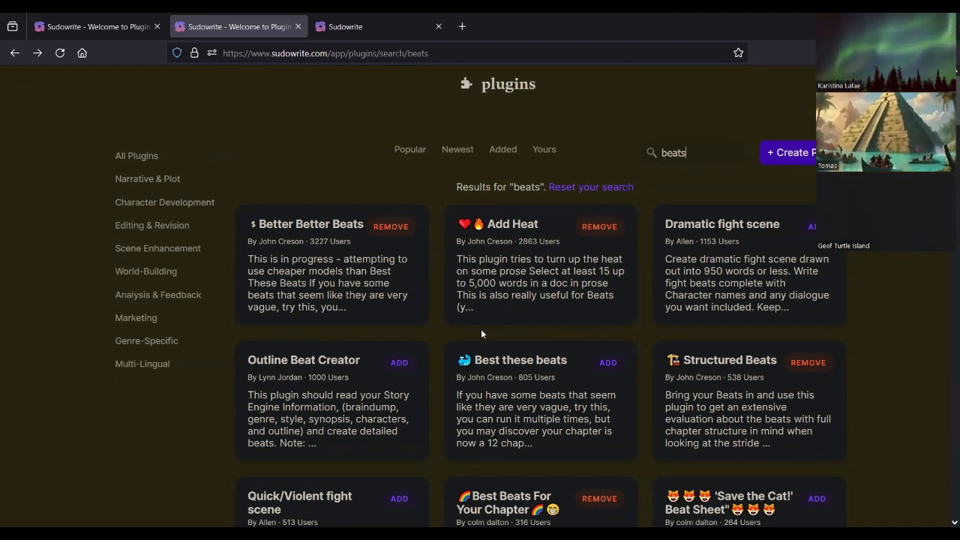
Review the list of beats plugins in the Plugin School: Beats document, from Beats from Scratch through Generating Beats from Prose
click(119, 20)
scroll(484, 325, down, 1)
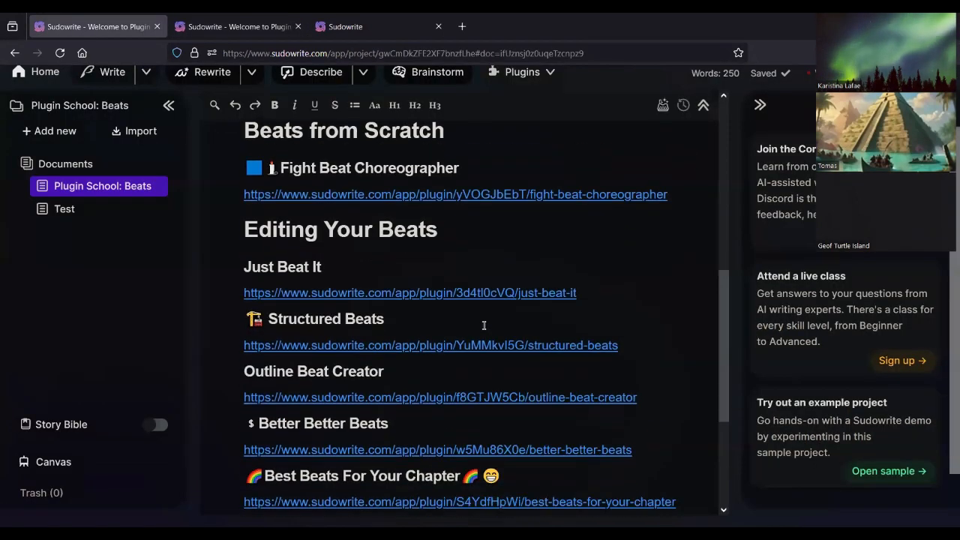
scroll(529, 330, down, 1)
scroll(529, 329, up, 1)
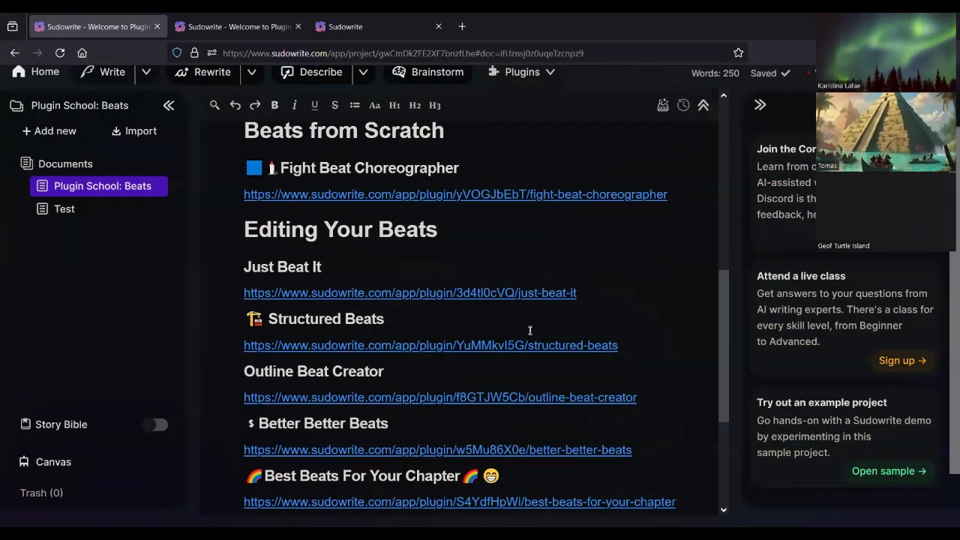
scroll(530, 330, down, 3)
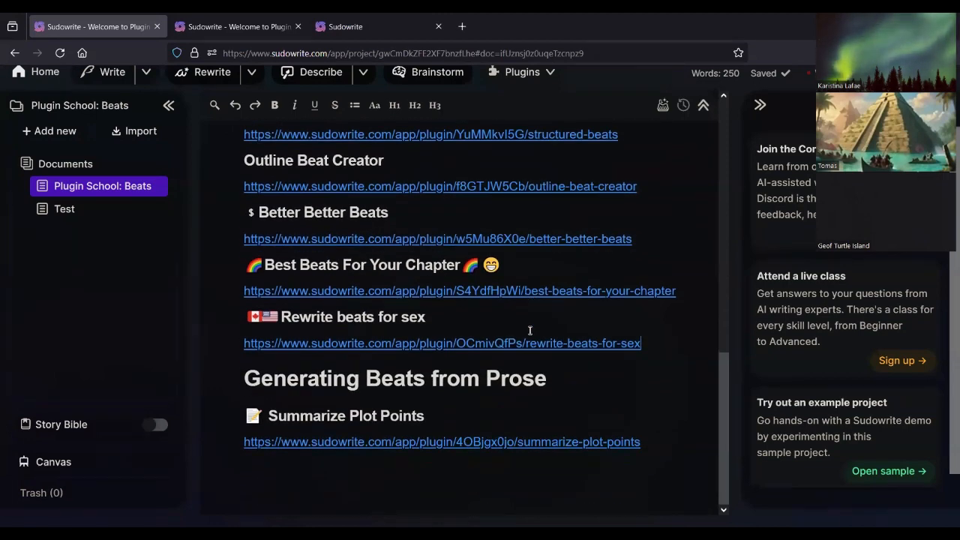
scroll(529, 330, up, 4)
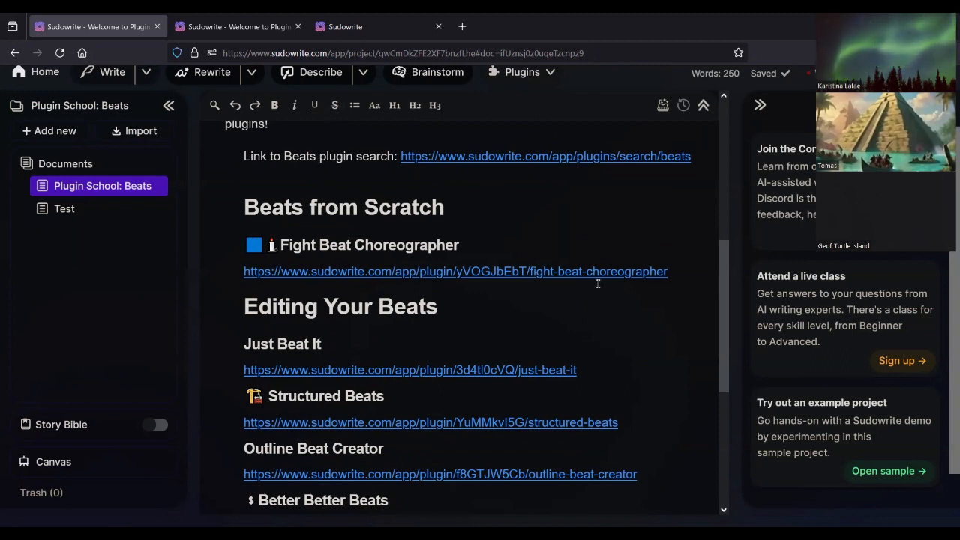
Open the Fight Beat Choreographer plugin page from the class document's link and add the plugin to the account
ctrl+click(557, 269)
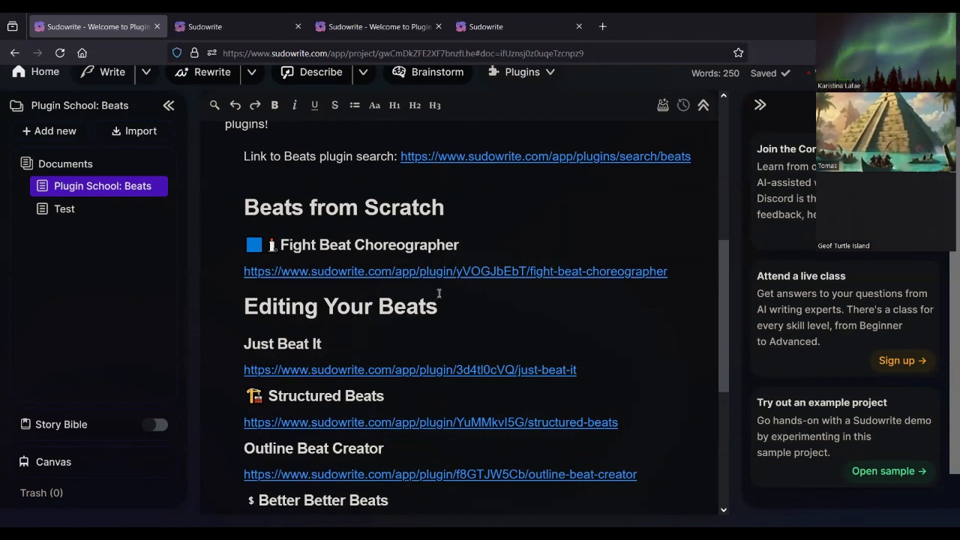
click(219, 27)
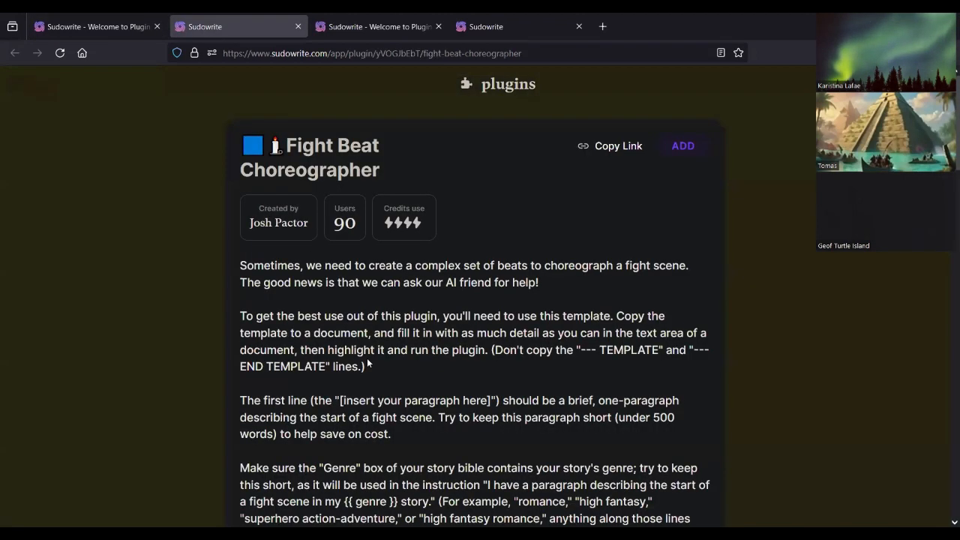
click(684, 145)
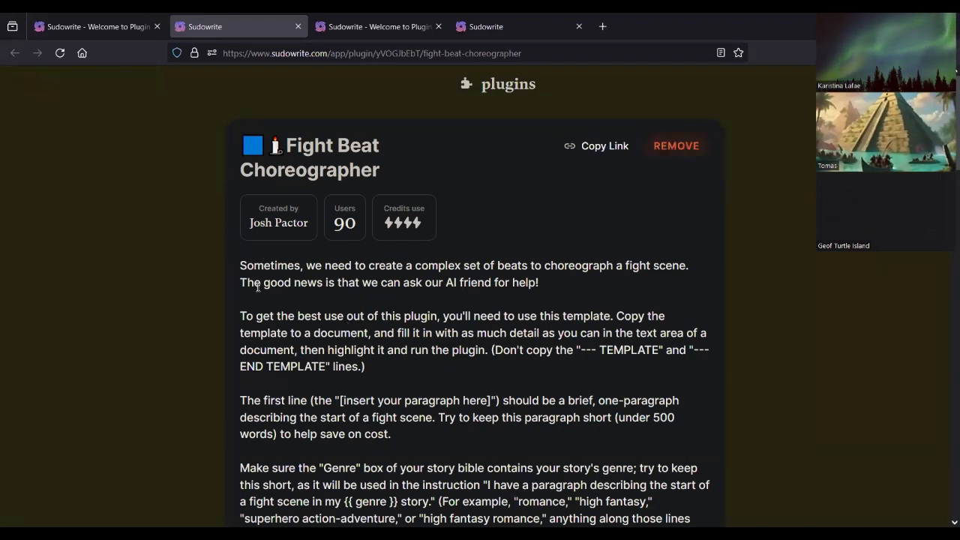
Read the Fight Beat Choreographer usage instructions and its template
scroll(360, 225, down, 2)
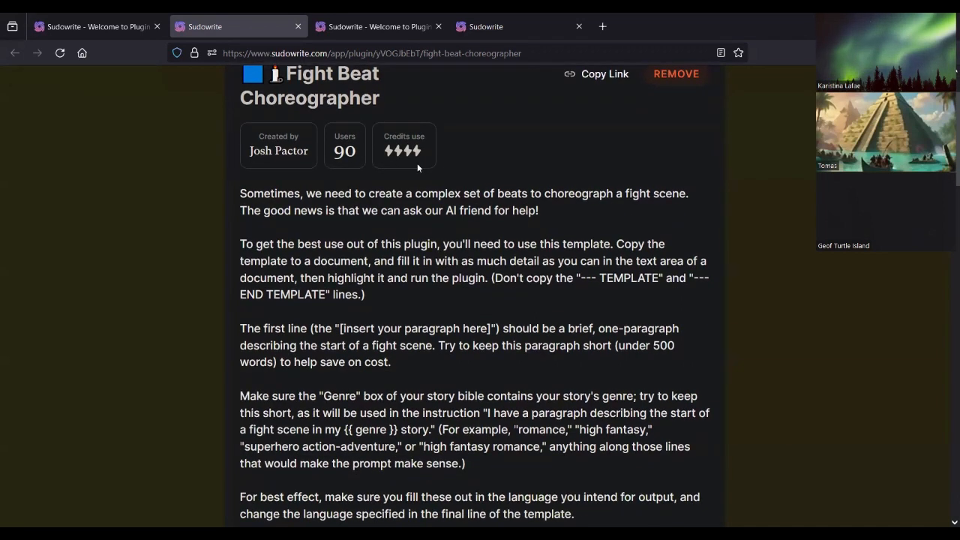
scroll(211, 270, down, 2)
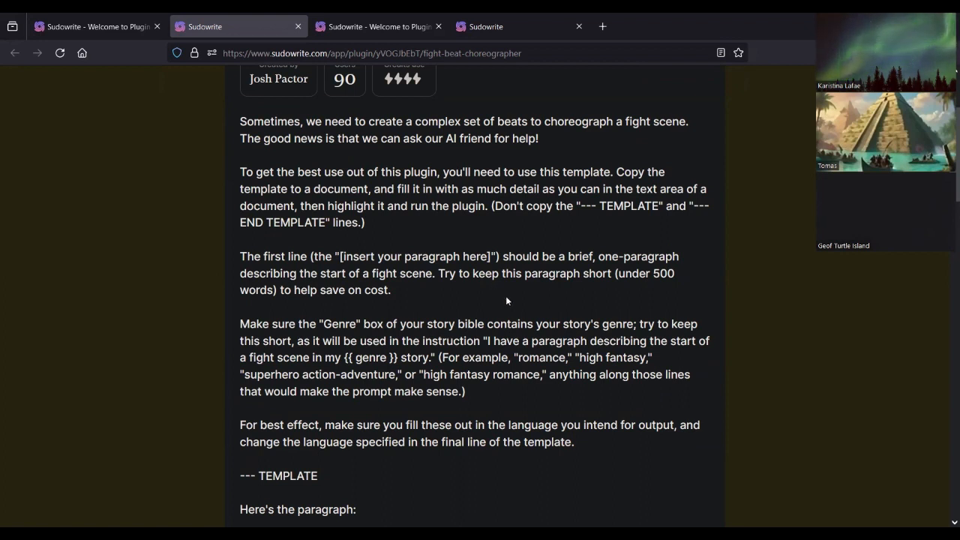
scroll(506, 301, down, 2)
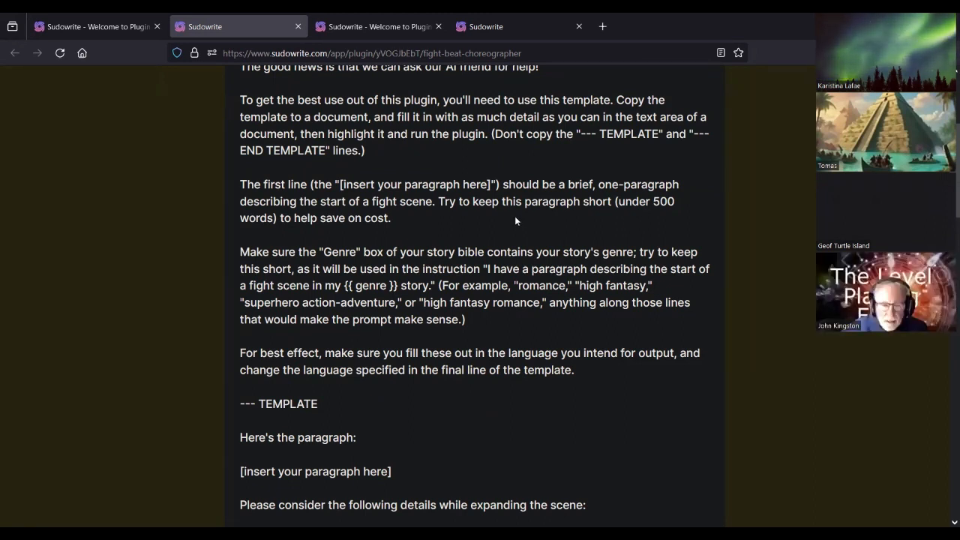
scroll(514, 216, down, 3)
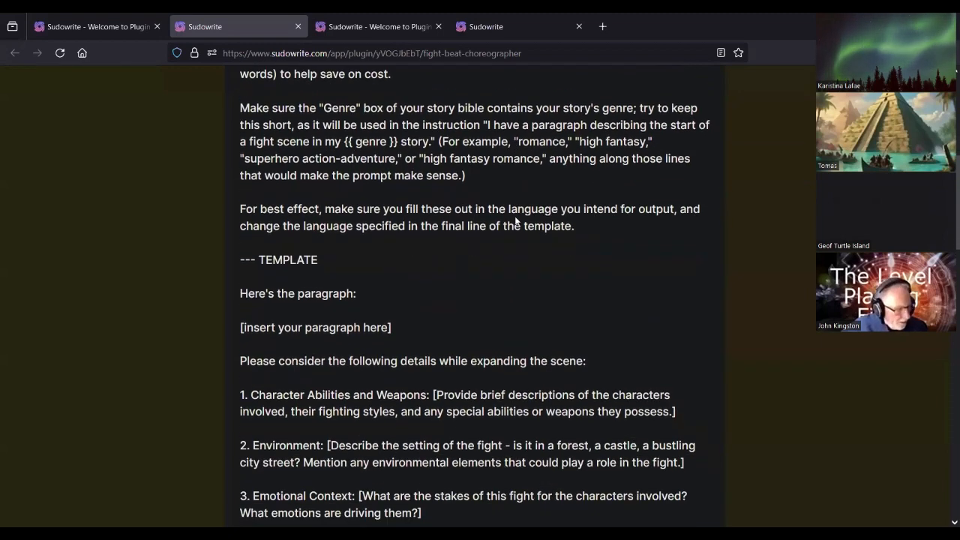
scroll(515, 217, down, 3)
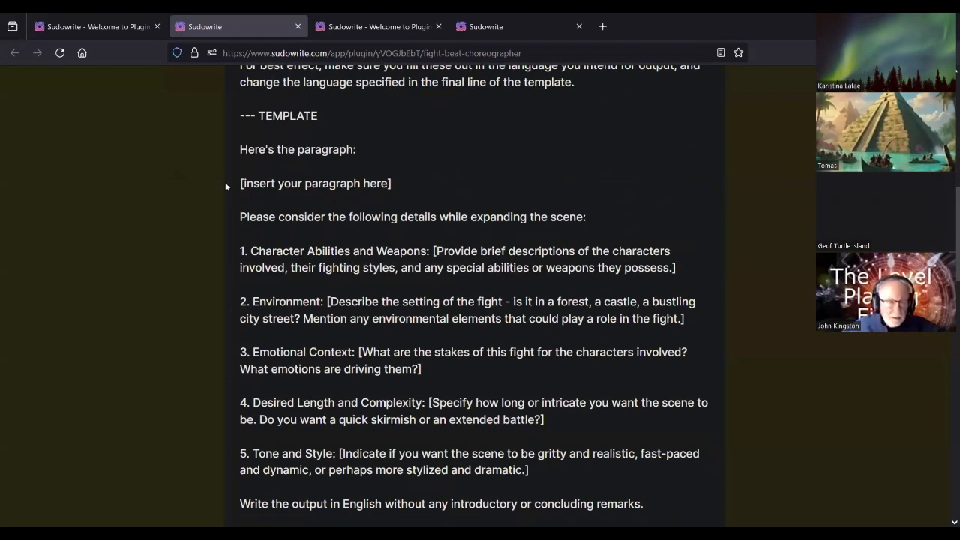
drag(240, 183, 553, 469)
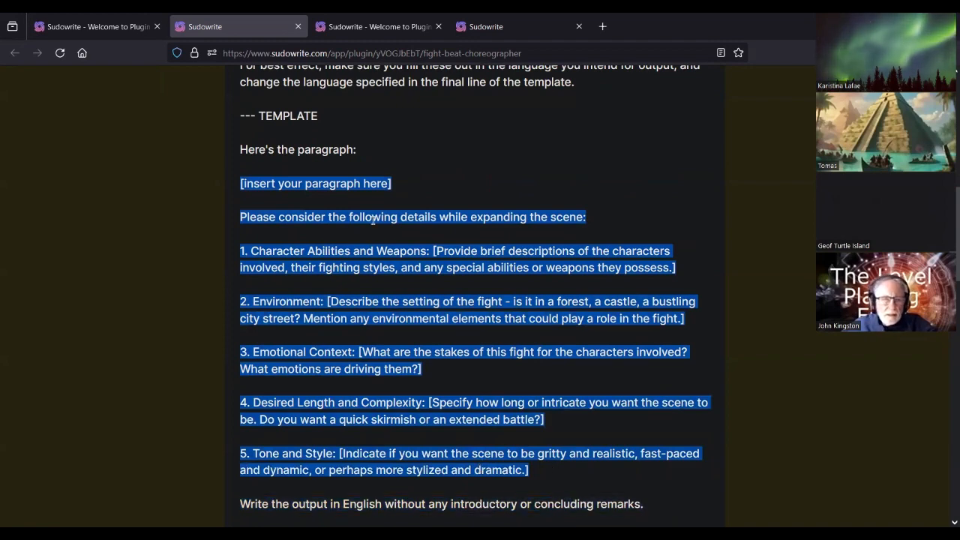
scroll(372, 221, down, 3)
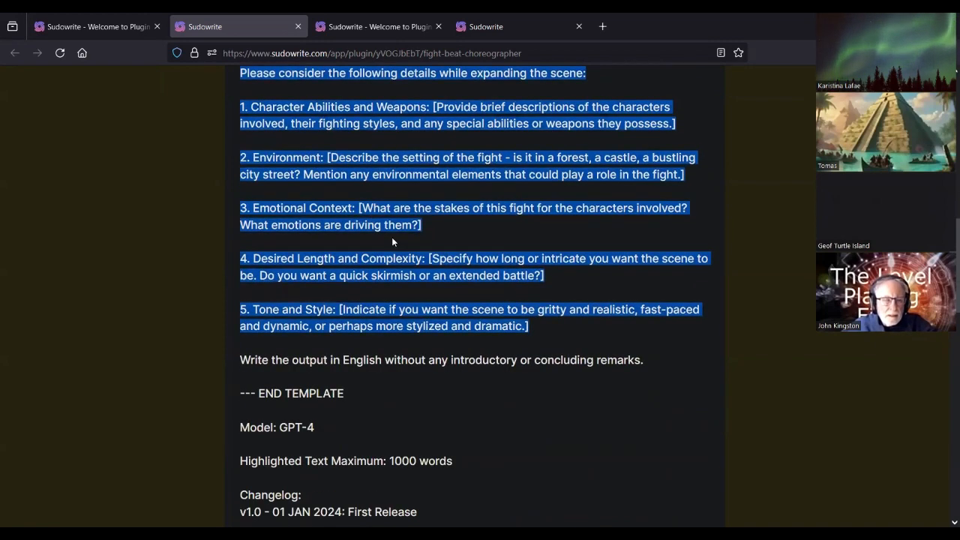
click(391, 237)
Copy the plugin's template from "[insert your paragraph here]" through the "Write the output in English" line into the empty Test document
scroll(390, 232, up, 2)
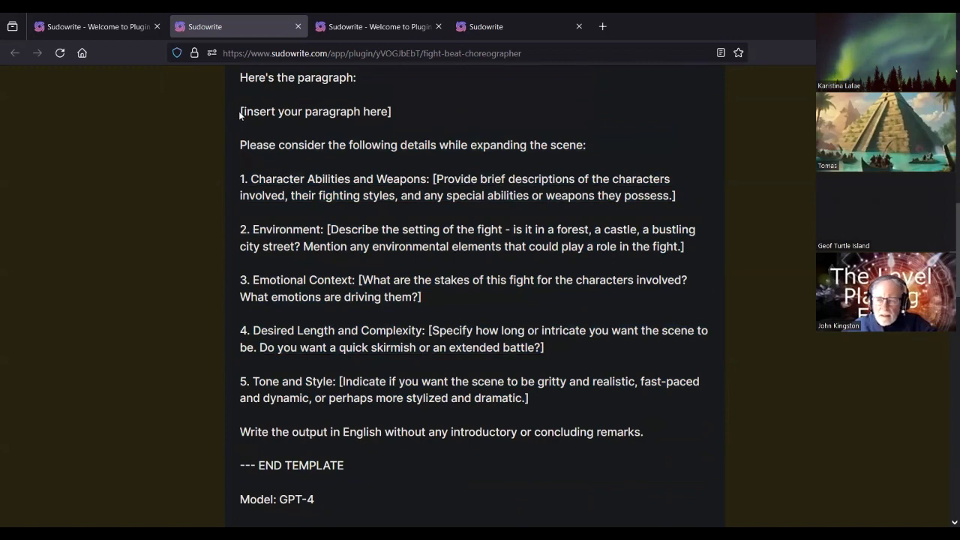
drag(240, 112, 692, 439)
key(ctrl+c)
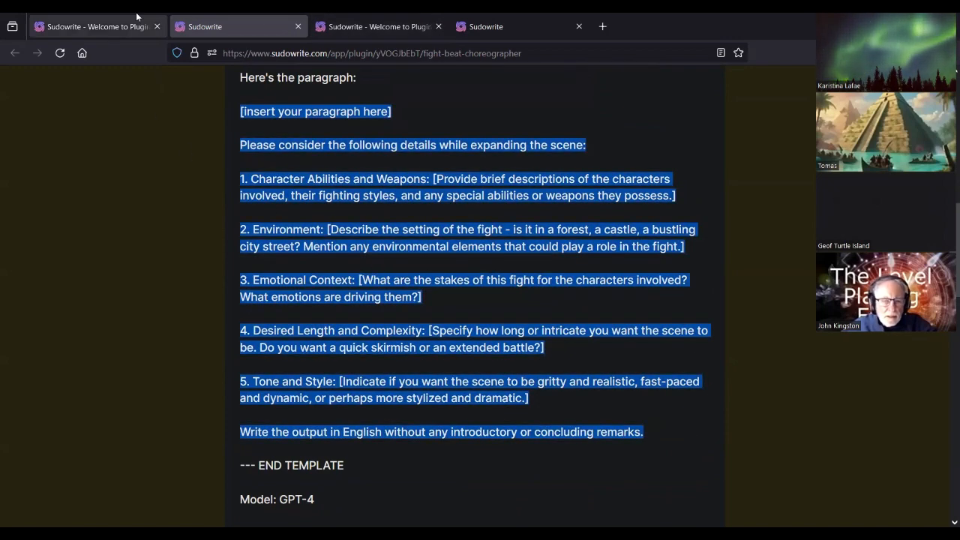
click(120, 24)
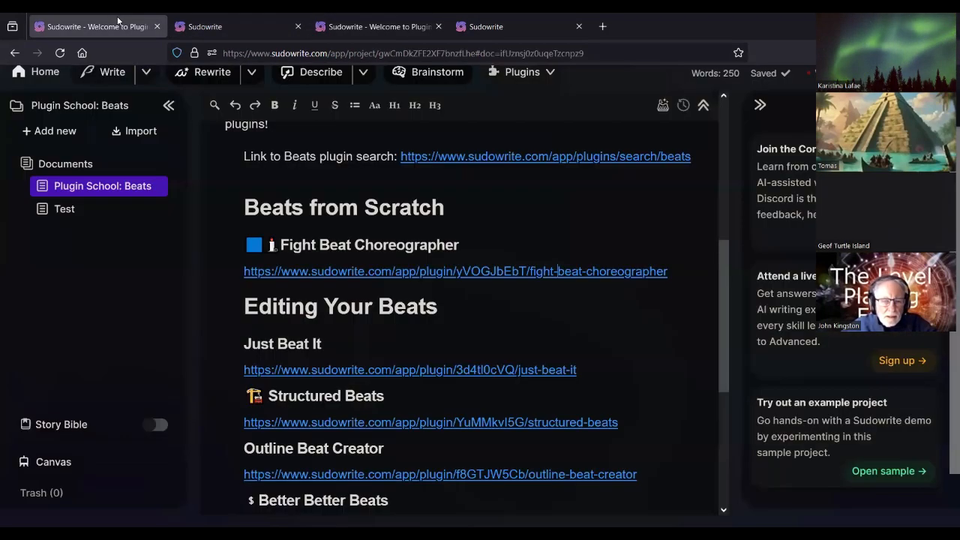
click(84, 211)
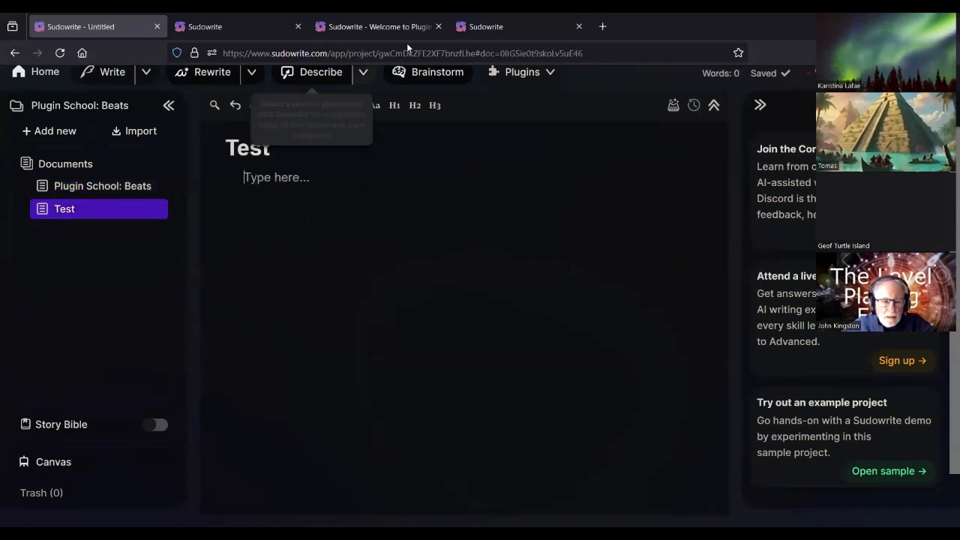
key(ctrl+v)
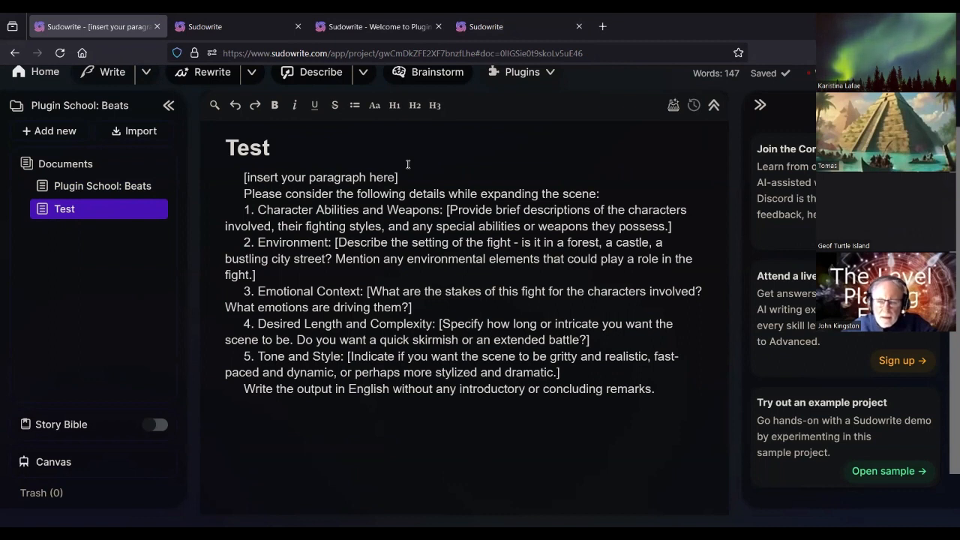
Replace the "[insert your paragraph here]" placeholder with "An anthropomorhic cat and an"
triple_click(363, 176)
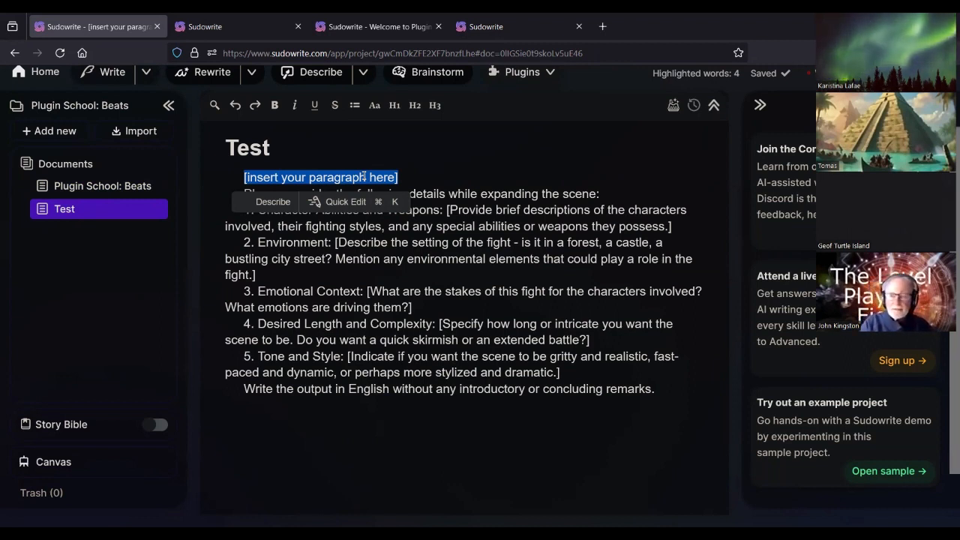
text(A cat)
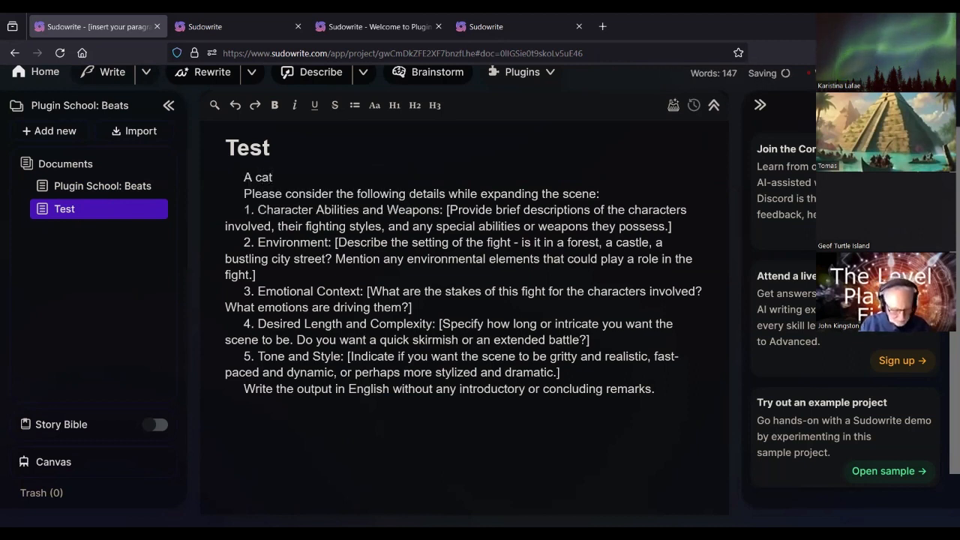
key(BackSpace)
key(BackSpace)
key(BackSpace)
text(n a)
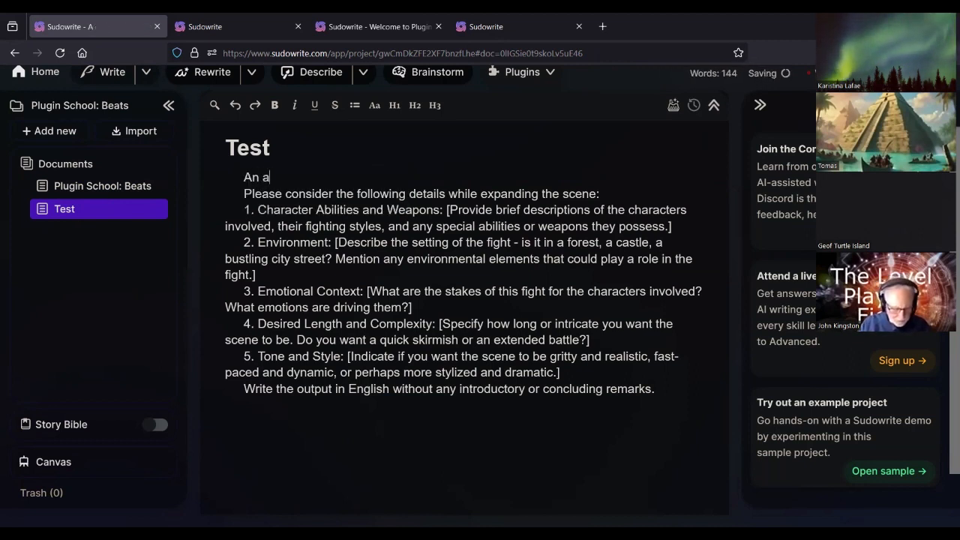
text(nthroprom)
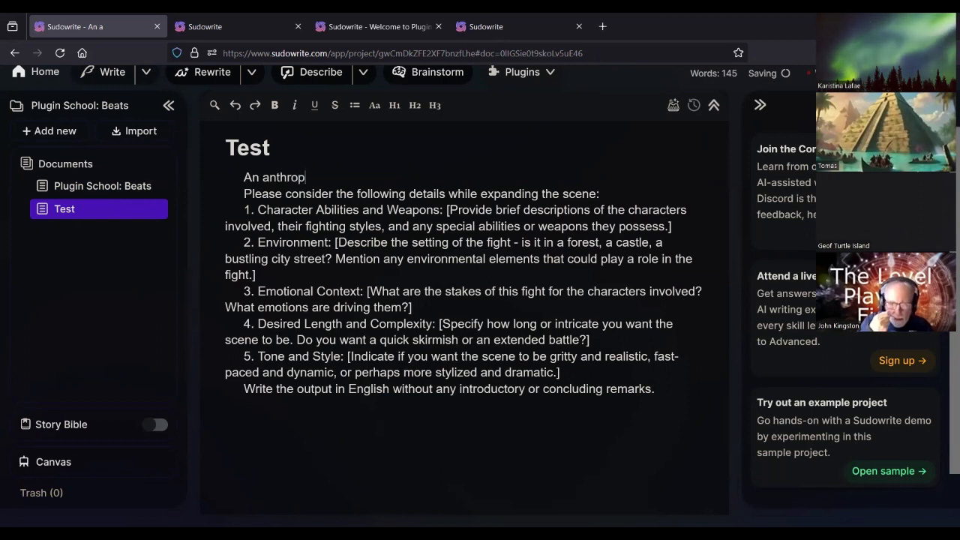
key(BackSpace)
key(BackSpace)
key(BackSpace)
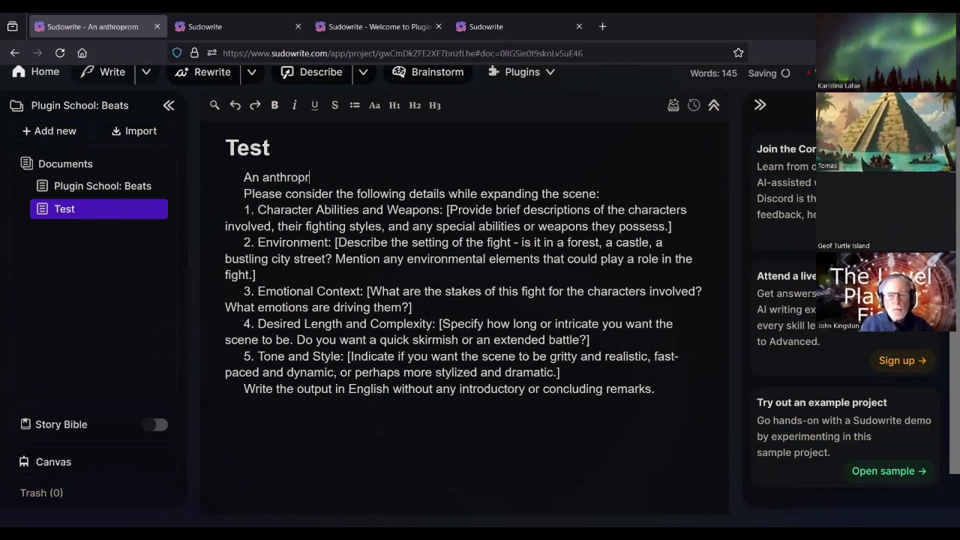
text(o)
text(mo)
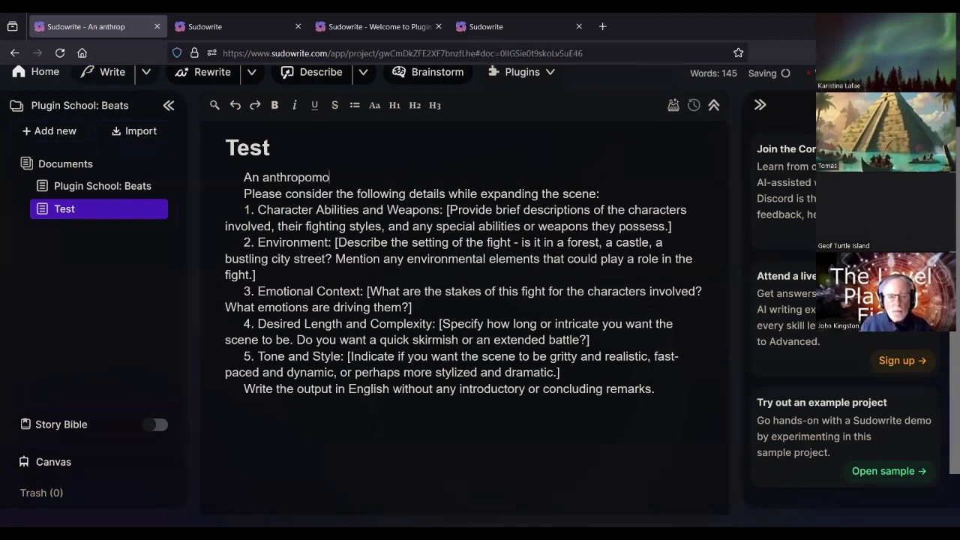
text(rhic cat)
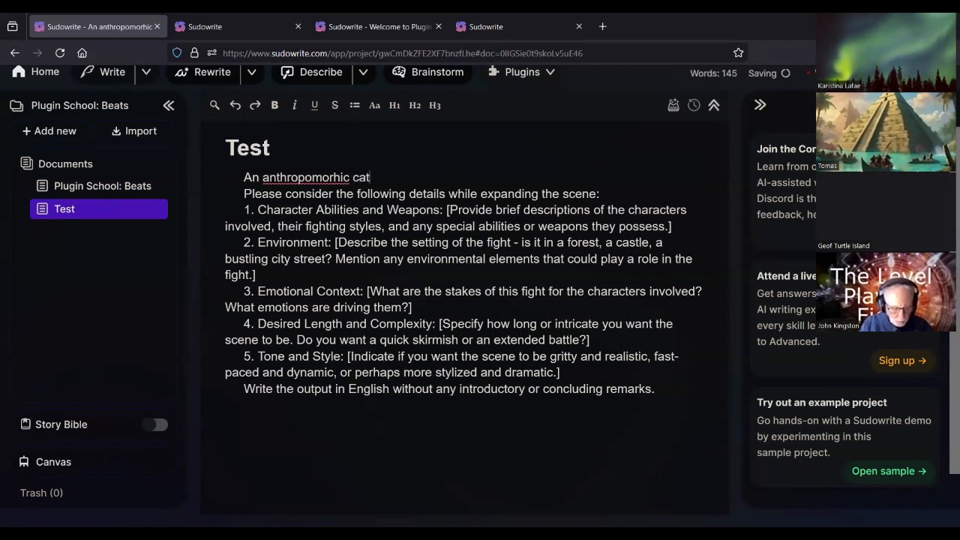
text( and an)
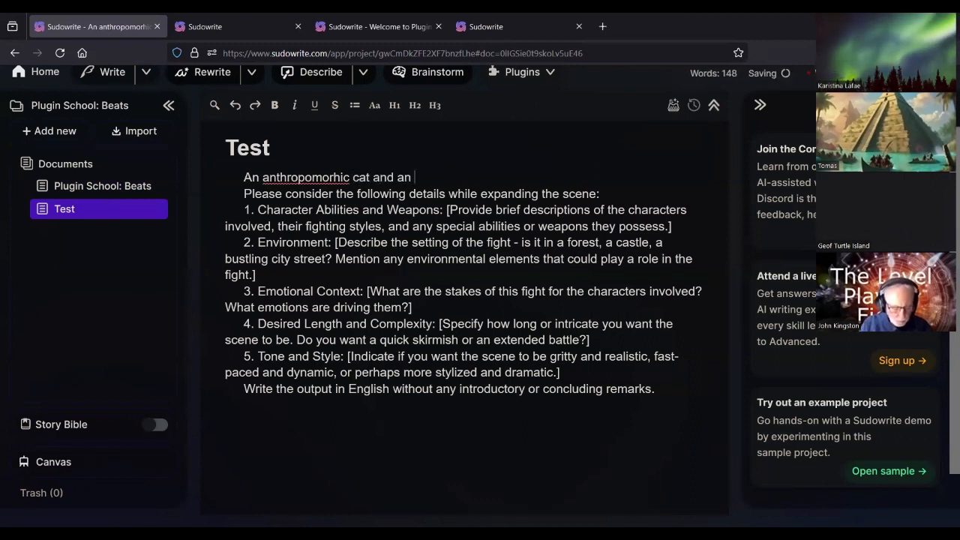
Correct the misspelled word to "anthropomorphic" and paste a copy of it at the end of the same line
right_click(306, 177)
click(339, 157)
double_click(289, 178)
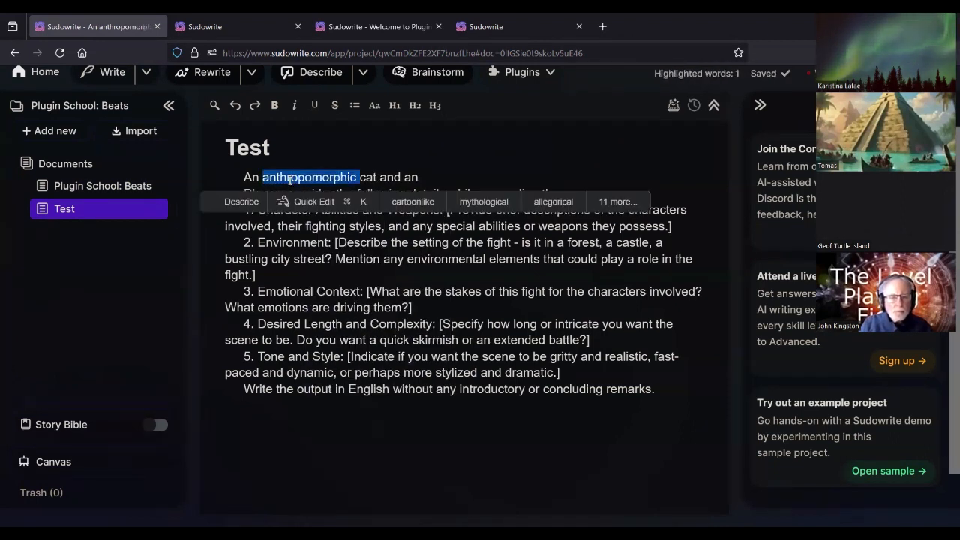
key(ctrl+c)
click(454, 178)
key(ctrl+v)
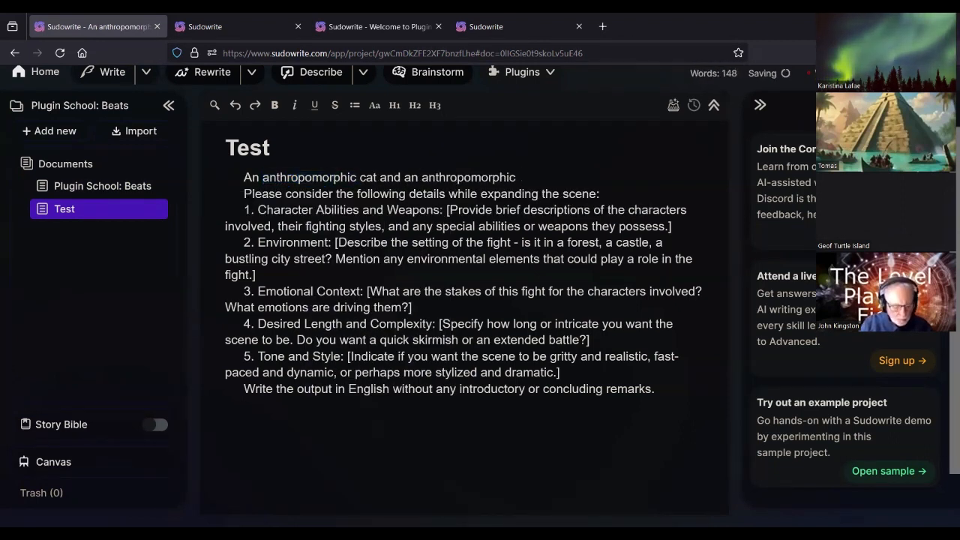
Continue the opening line after the second "anthropomorphic" with "mouse are having a comical fight against each other"
text(mouse )
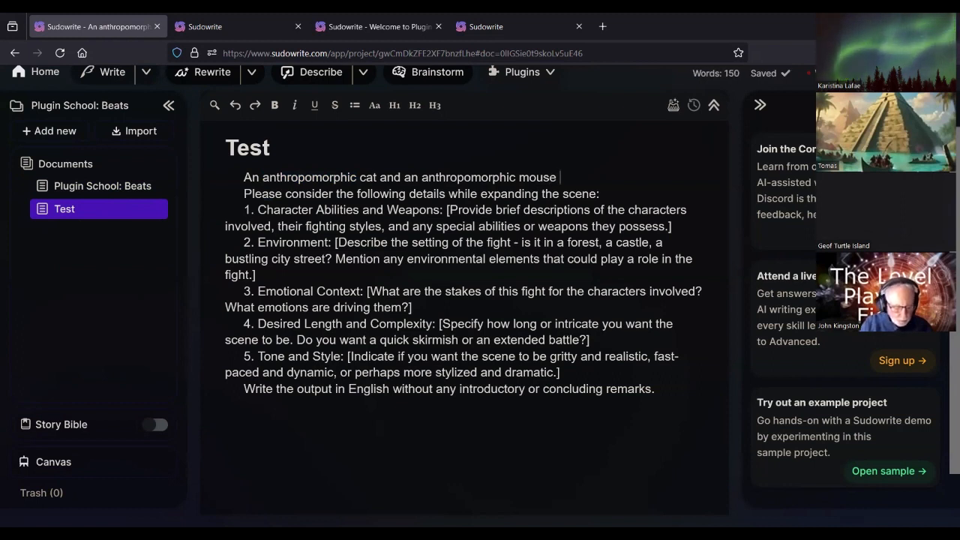
text(a)
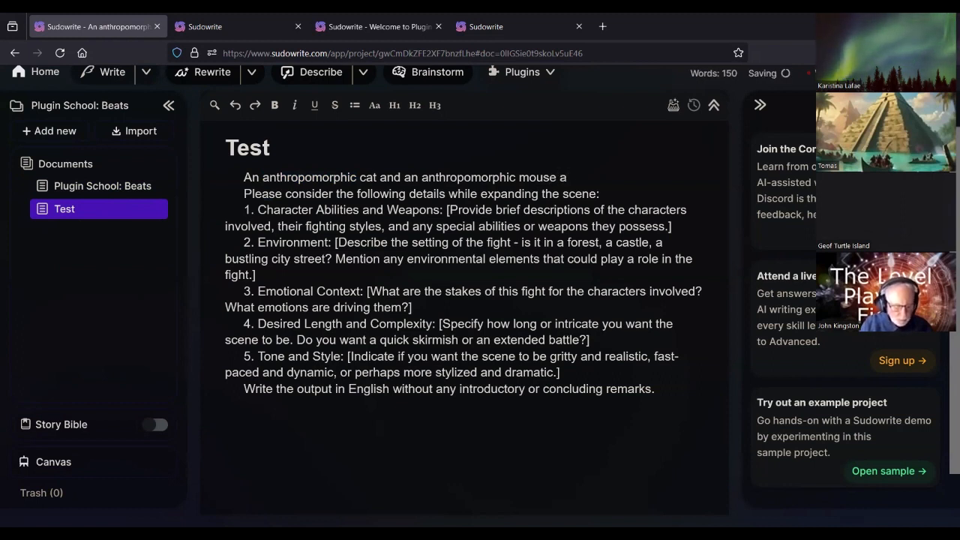
text(re having a comical)
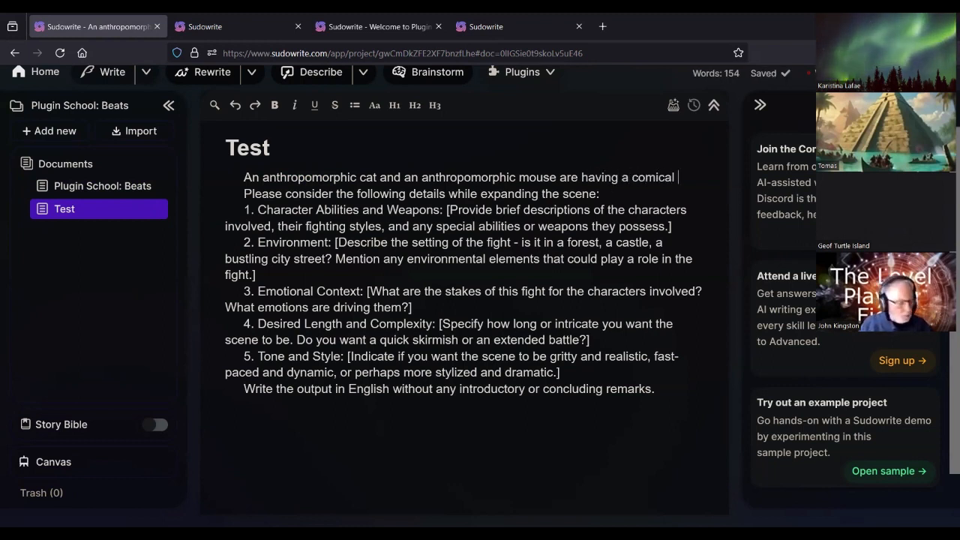
text( fight )
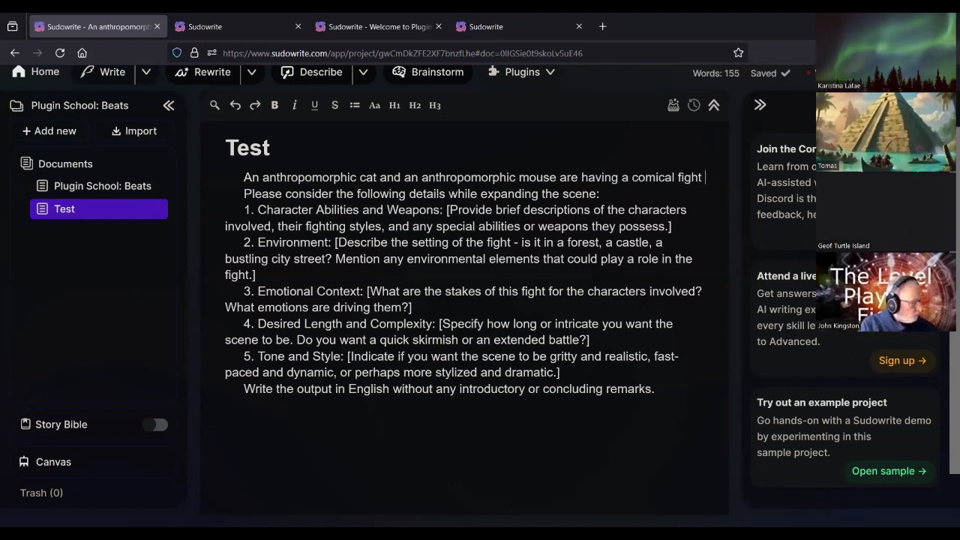
text(against eacsh)
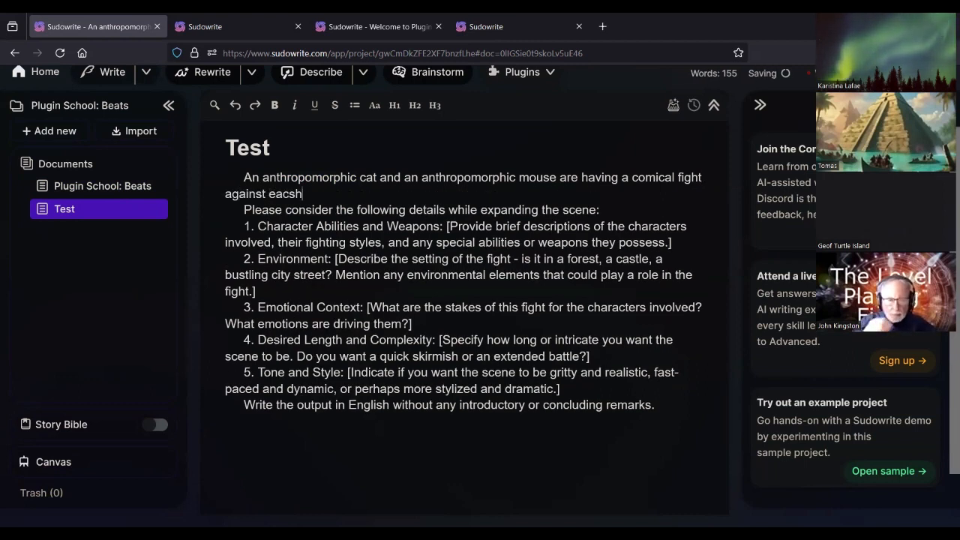
key(BackSpace)
key(BackSpace)
key(BackSpace)
text(h other)
key(BackSpace)
key(BackSpace)
key(BackSpace)
key(BackSpace)
key(BackSpace)
key(BackSpace)
key(BackSpace)
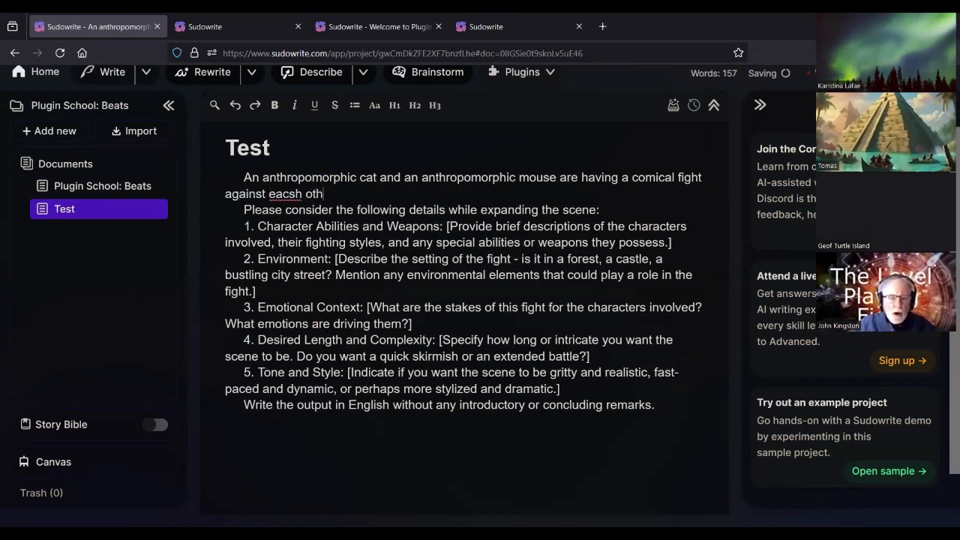
text(h other)
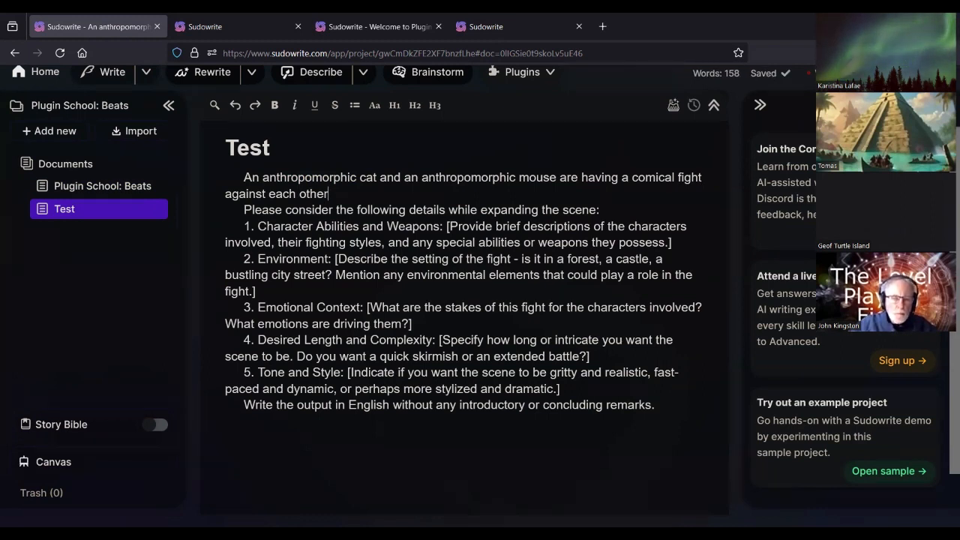
Finish the opening sentence with "for purely entertainment purposes."
text( for )
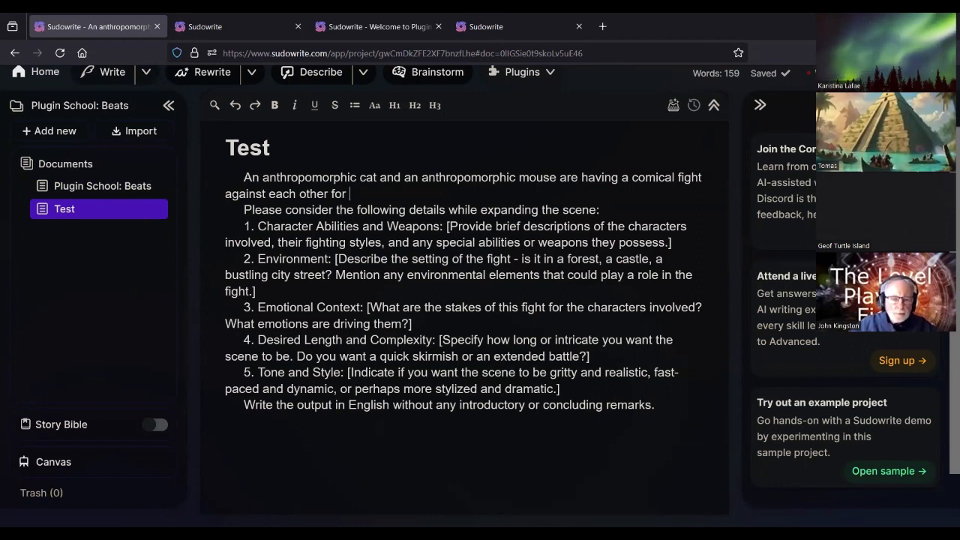
text(purely )
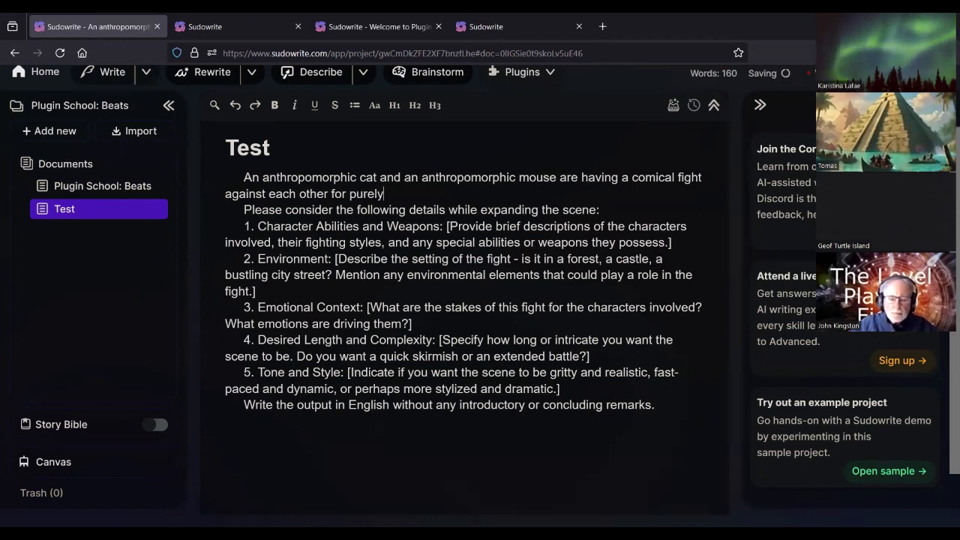
text(enter)
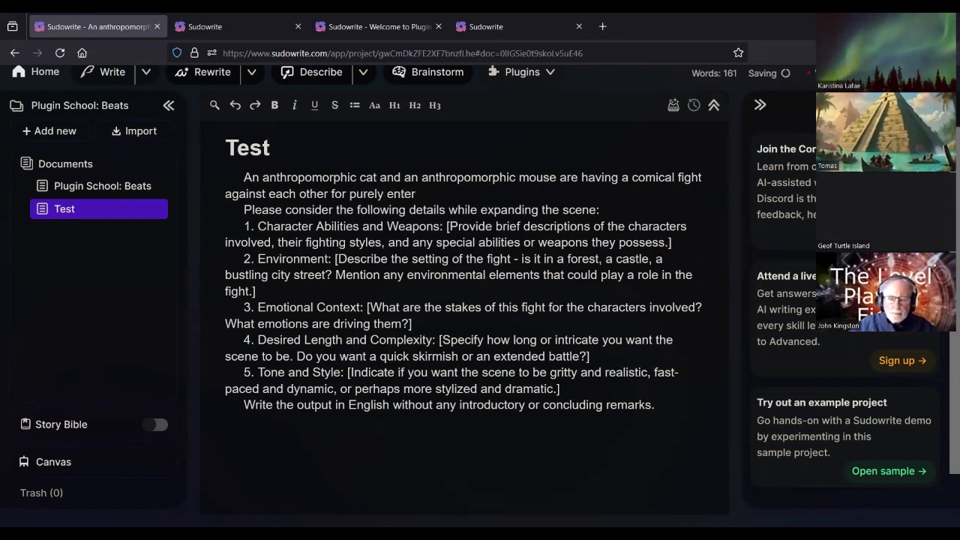
text(tainment)
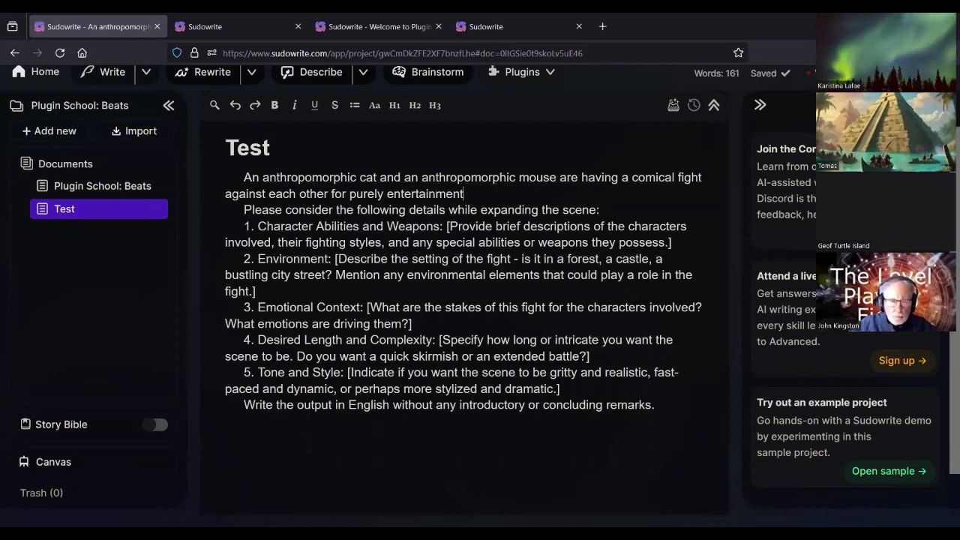
text( purposes)
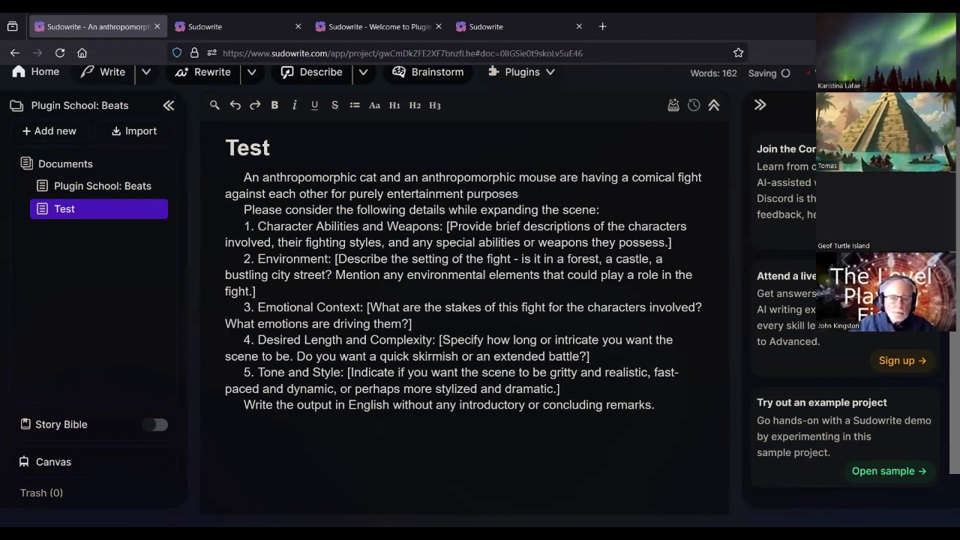
text(.)
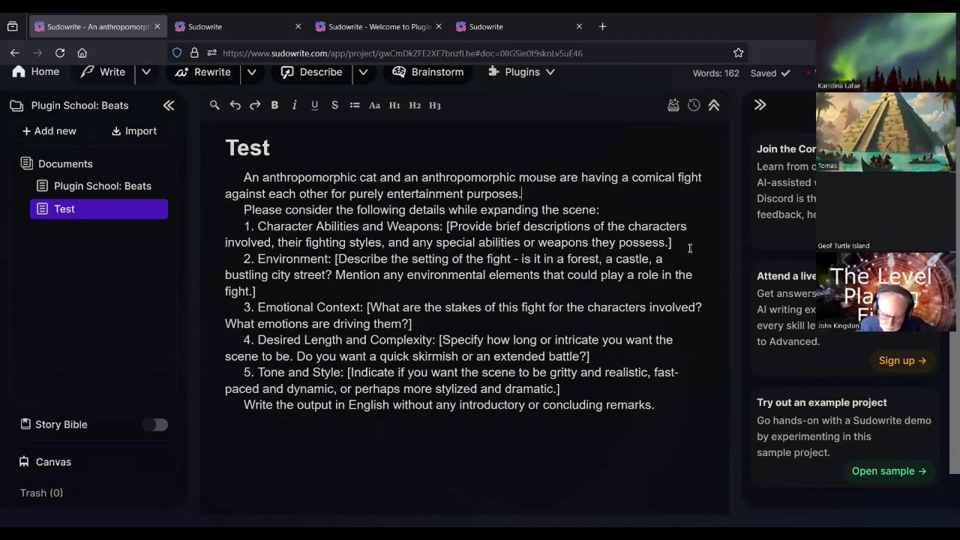
Replace the Character Abilities and Weapons placeholder with "The cat has claws and uses improvised weapons, and the mouse is cunning and also uses improvised weapons."
drag(671, 242, 447, 225)
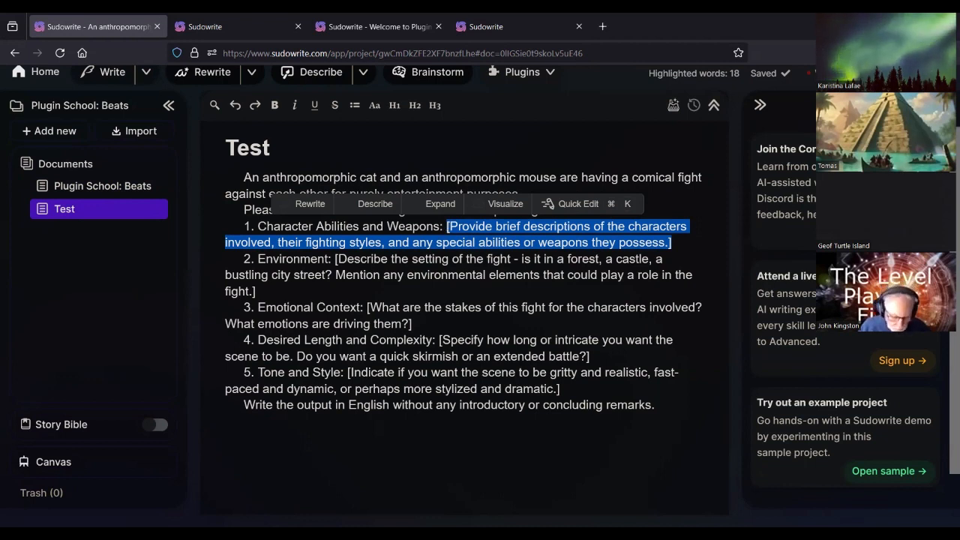
text(The cat has c)
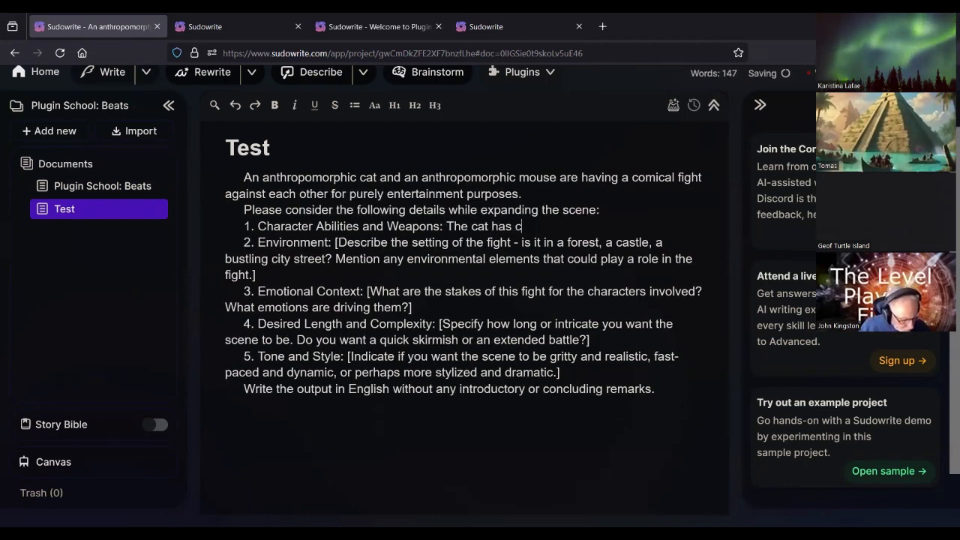
text(laws and)
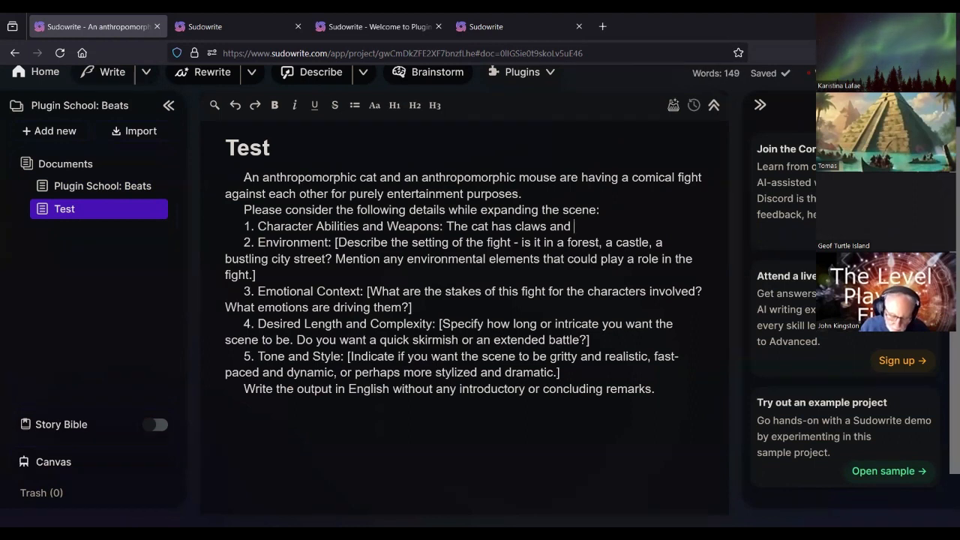
text( uses impr)
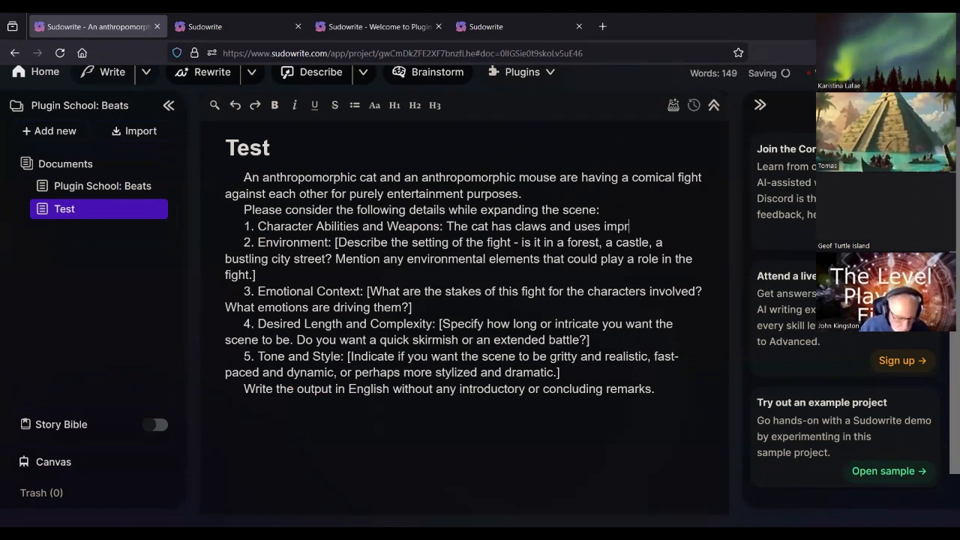
text(ovised )
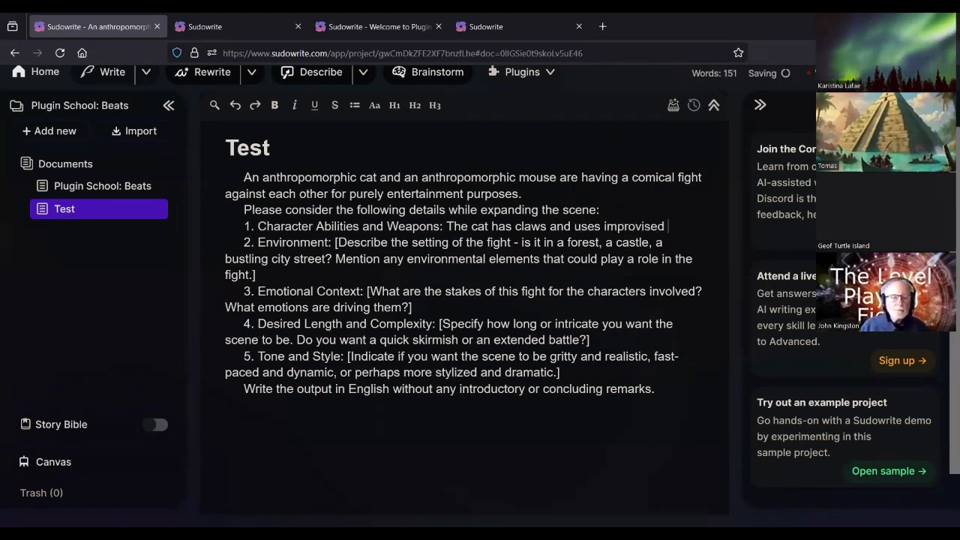
text(weapons)
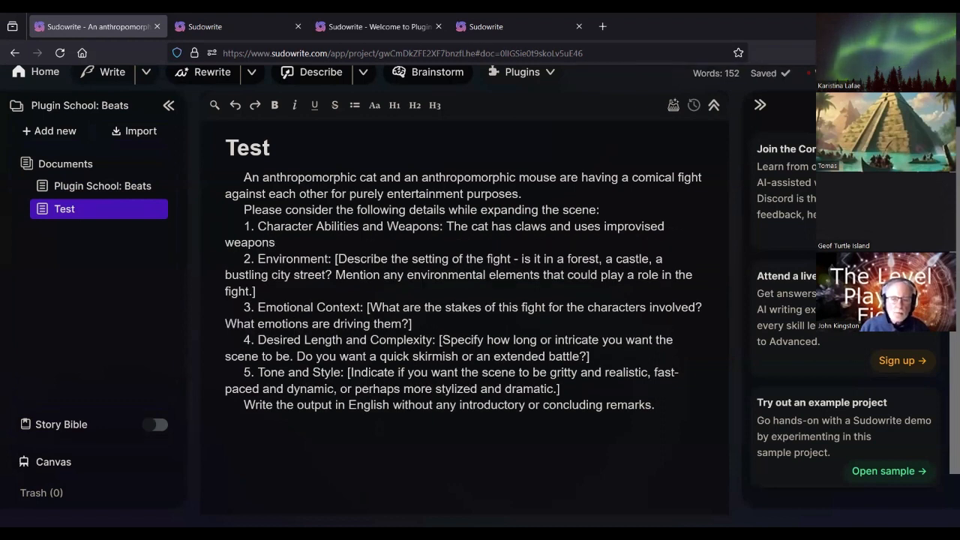
text(, and the mouse )
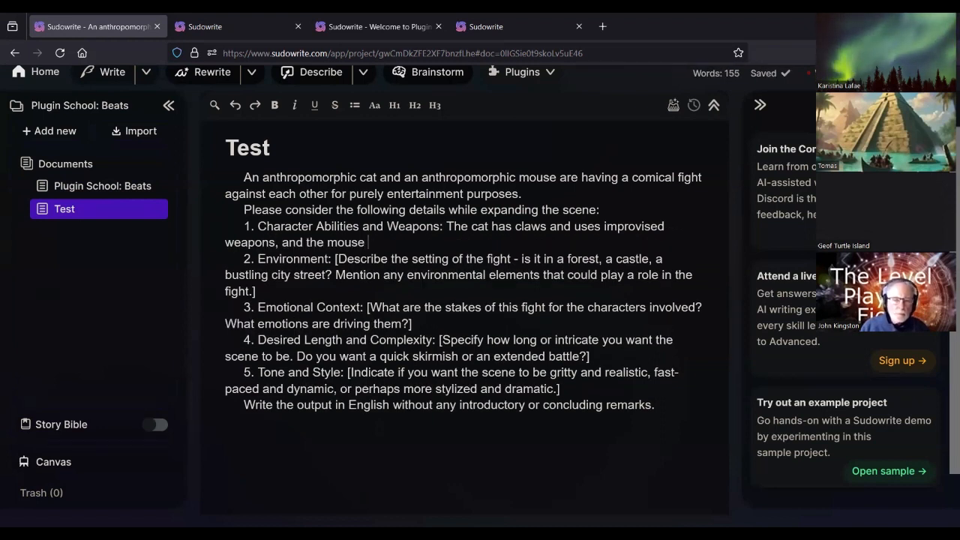
text(is cunnin)
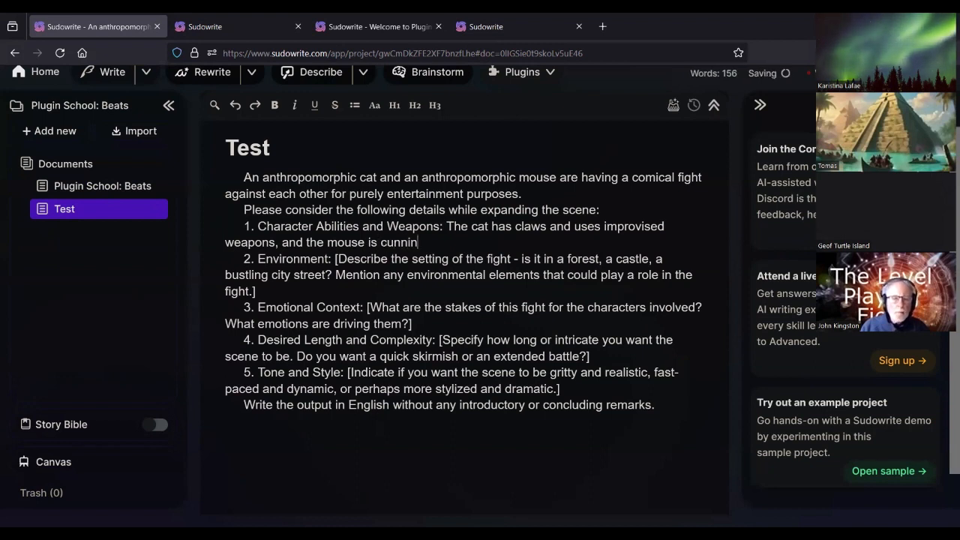
text(g and also uses improv)
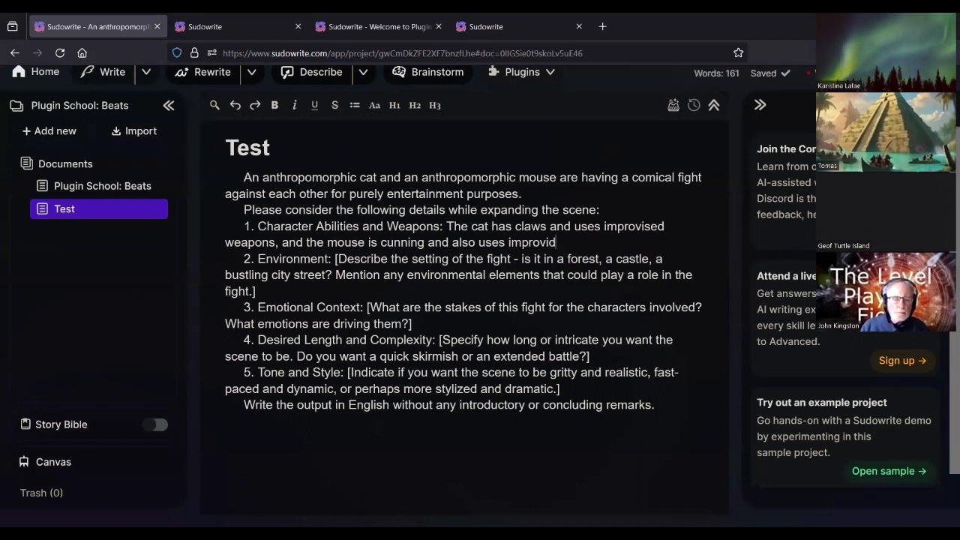
text(ised e)
key(BackSpace)
text(weapons.)
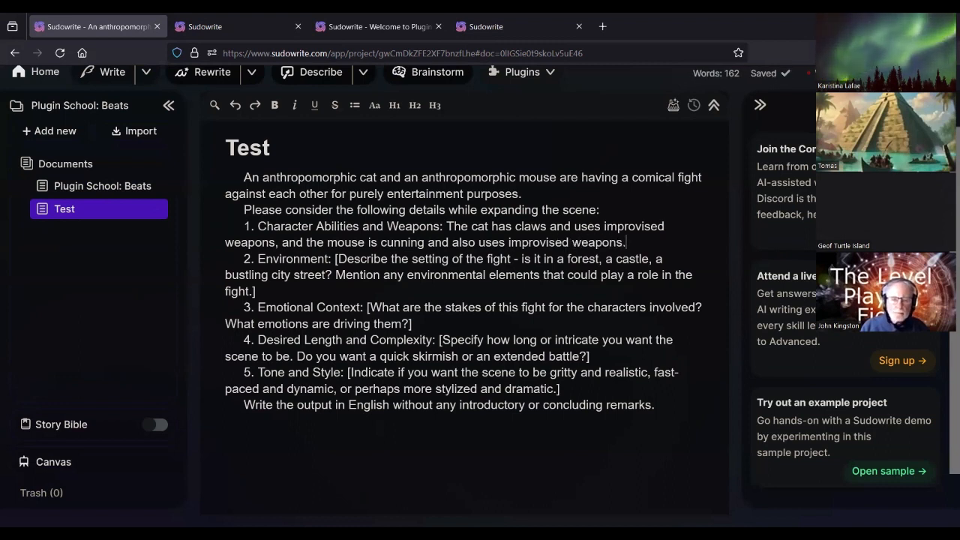
Replace the bracketed Environment placeholder in item 2 with "Inside a house"
drag(293, 292, 335, 259)
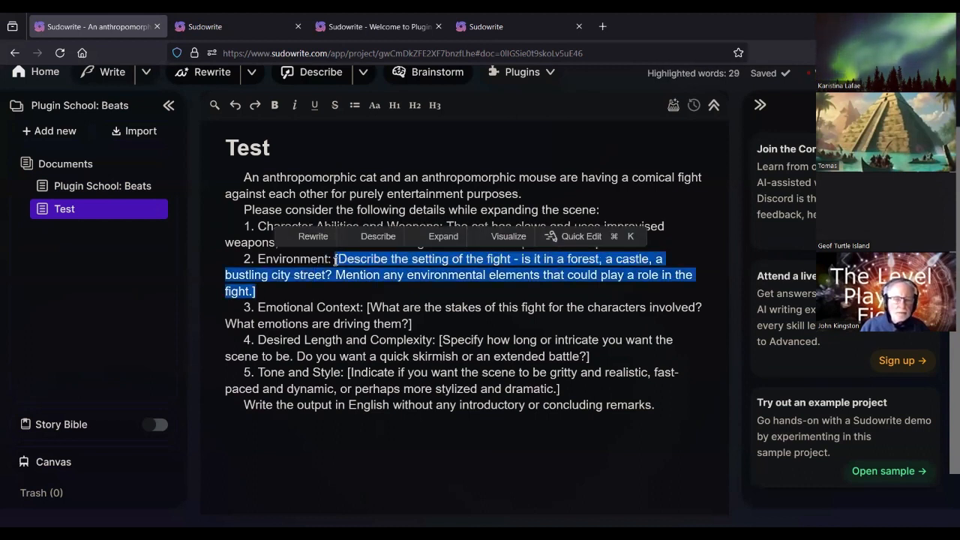
text(Inside )
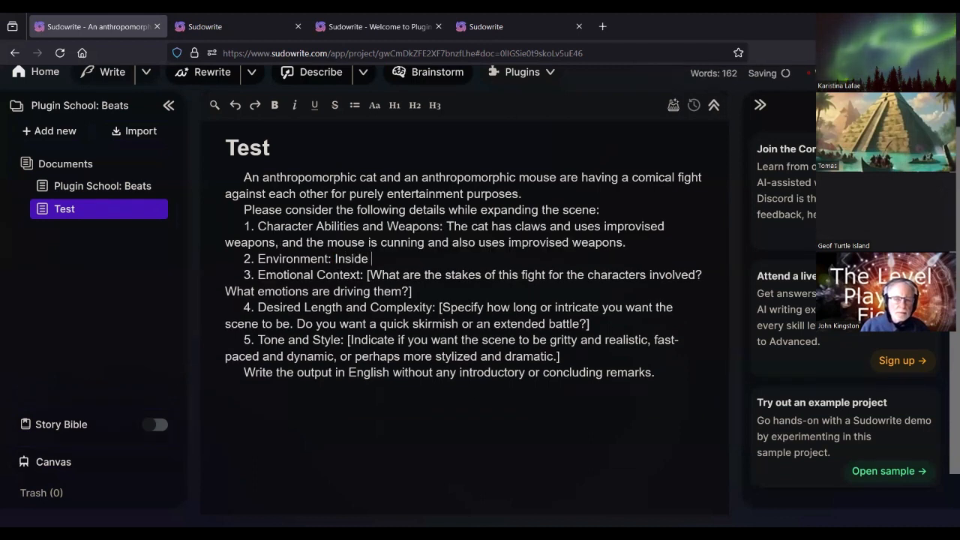
text(a house)
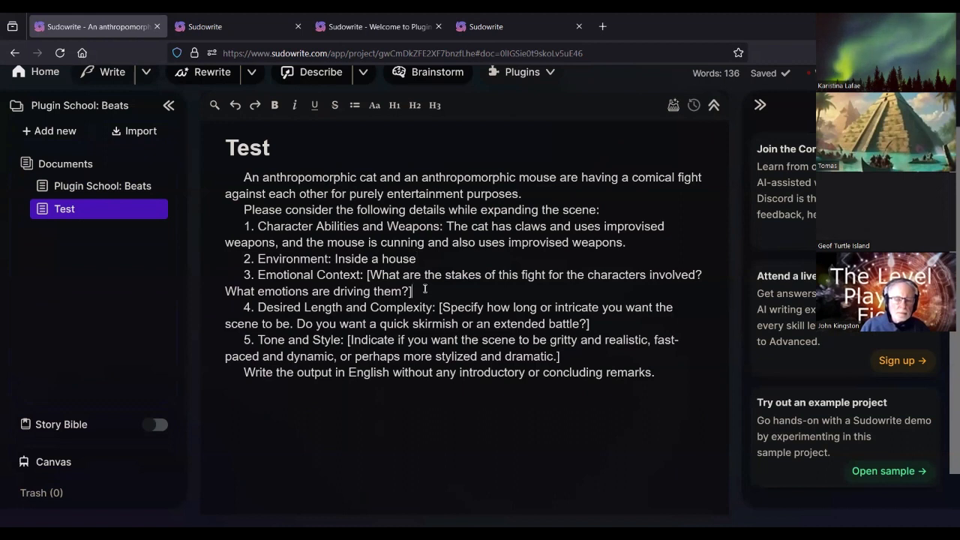
Replace the bracketed Emotional Context placeholder in item 3 with "These eternal foes are in constant battle for supremacy"
drag(424, 290, 368, 275)
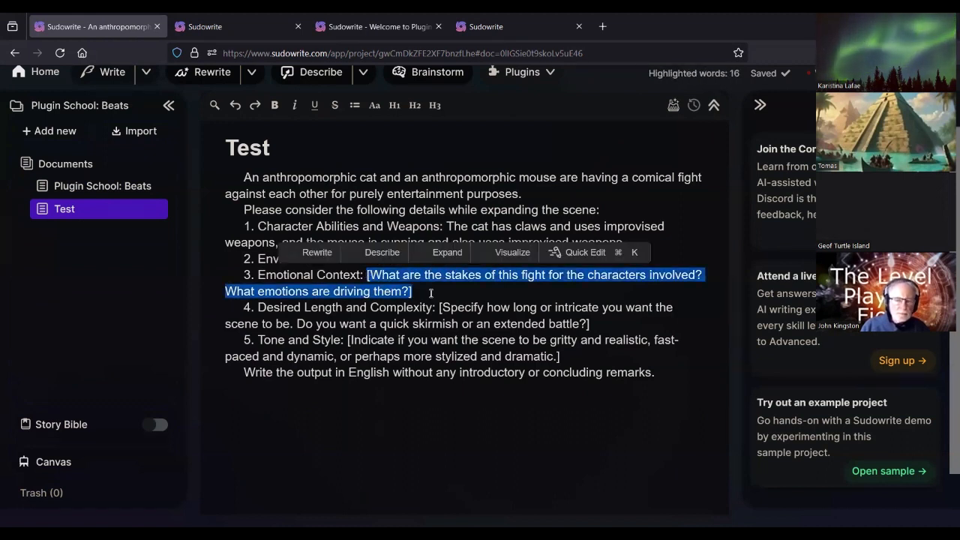
text(These)
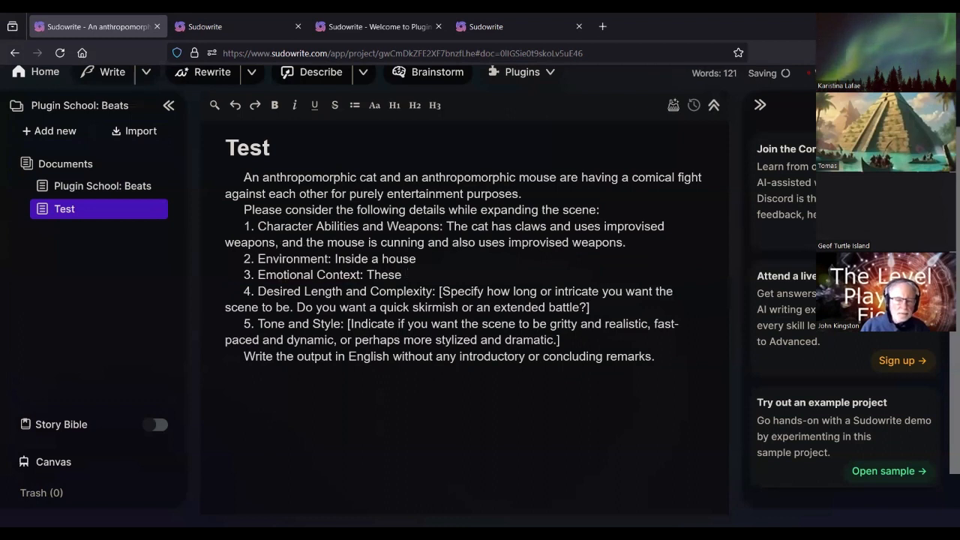
text( eternal )
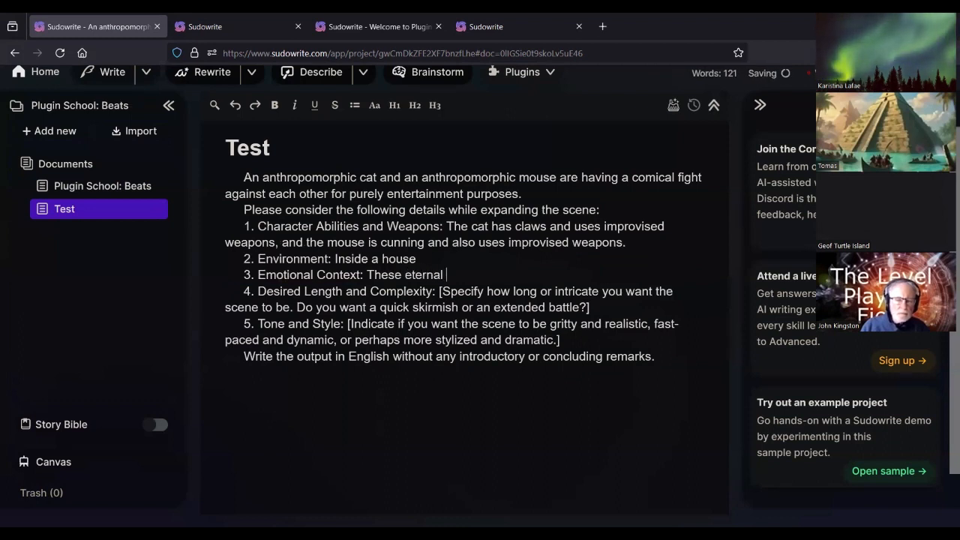
text(foes are con)
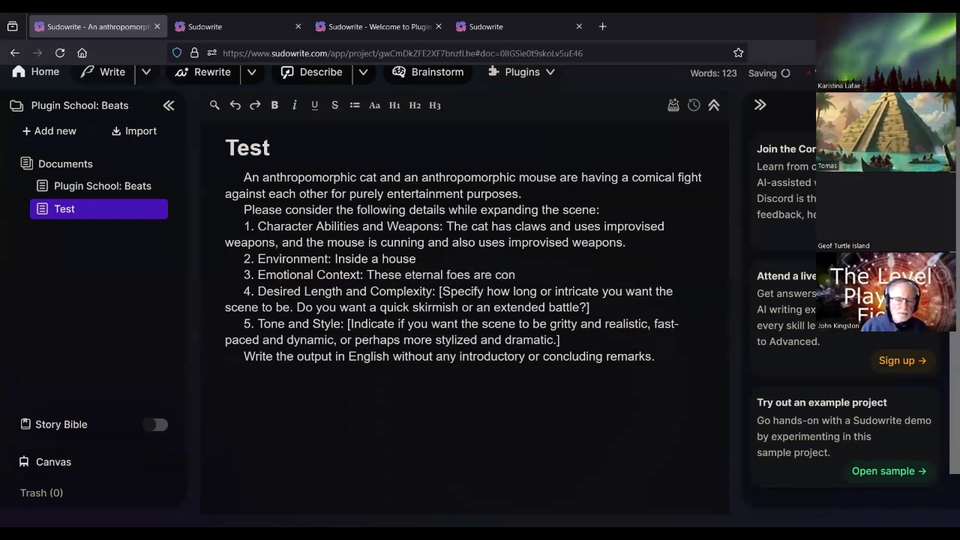
key(BackSpace)
key(BackSpace)
key(BackSpace)
text(in contan)
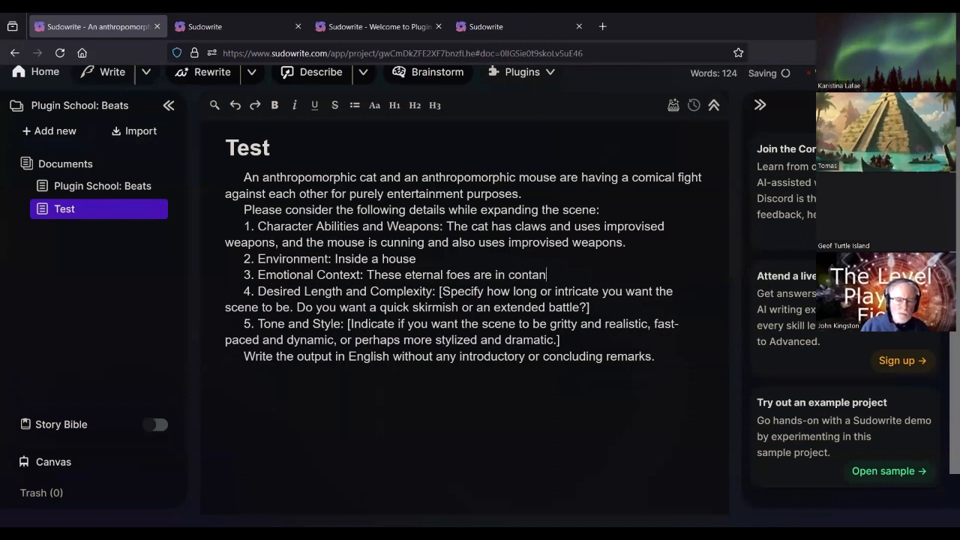
text(t)
key(BackSpace)
key(BackSpace)
key(BackSpace)
key(BackSpace)
key(BackSpace)
text(s)
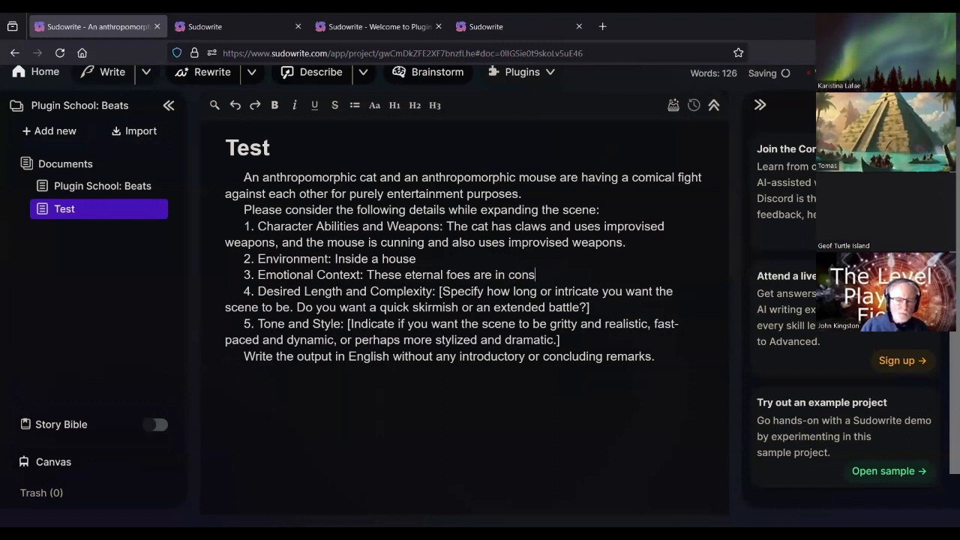
text(tant batt)
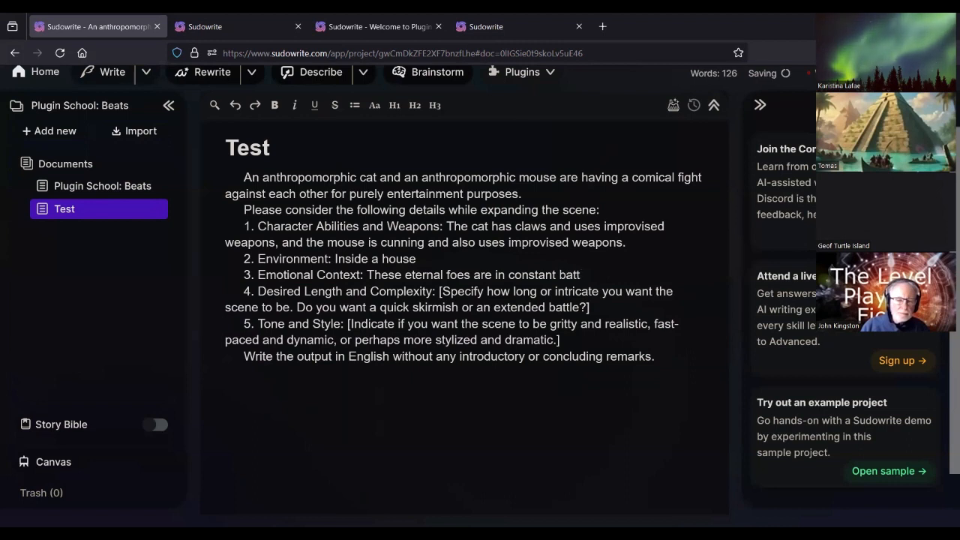
text(le for supremacy)
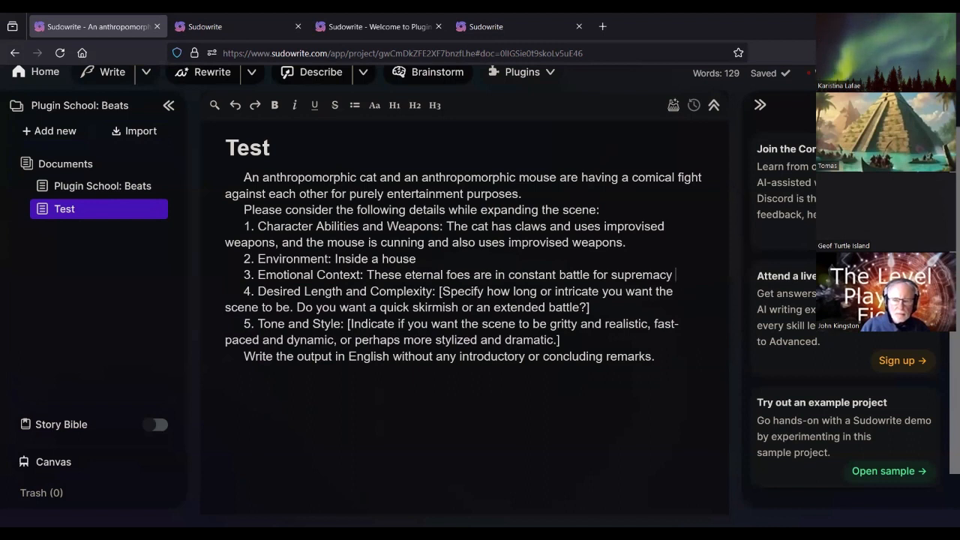
Finish the Emotional Context sentence with "living in the household with humans who are never seen."
text(living in )
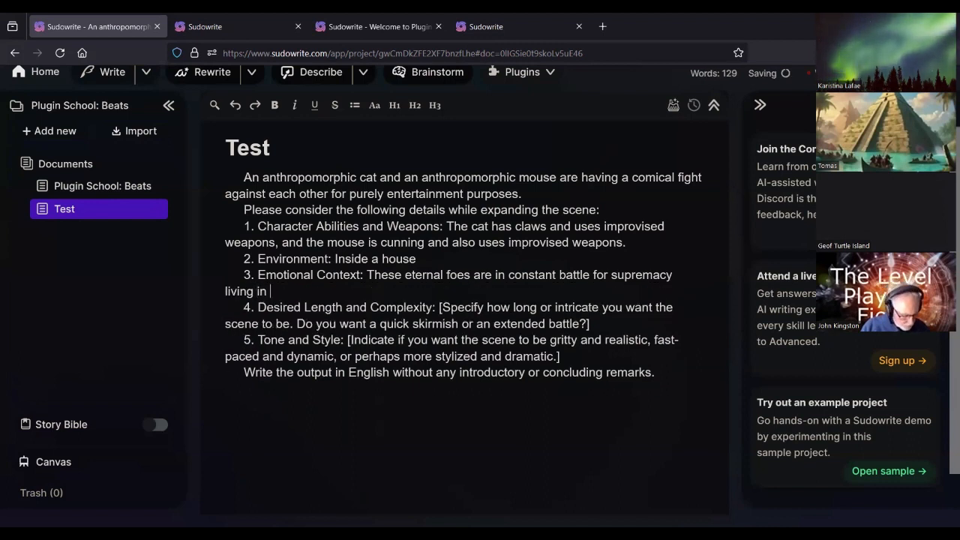
text(th)
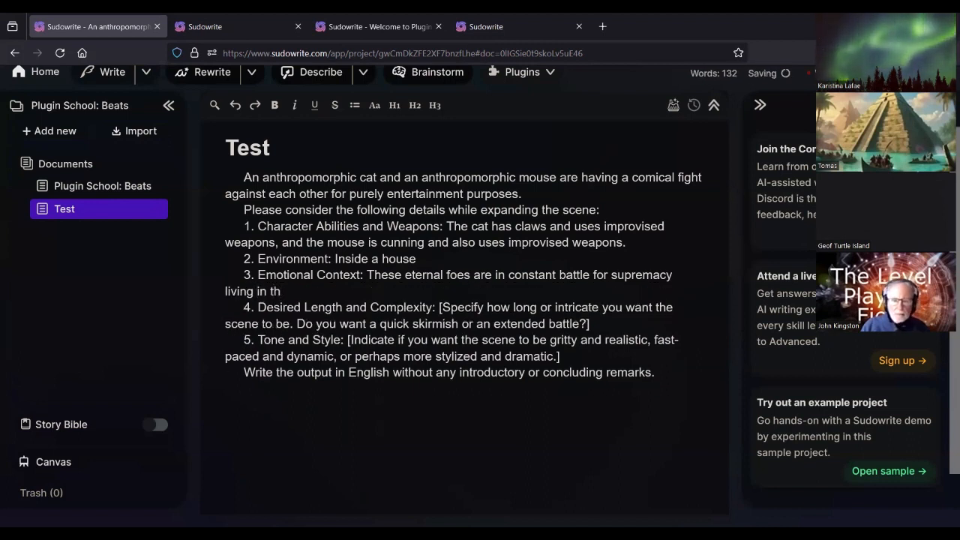
text(e household)
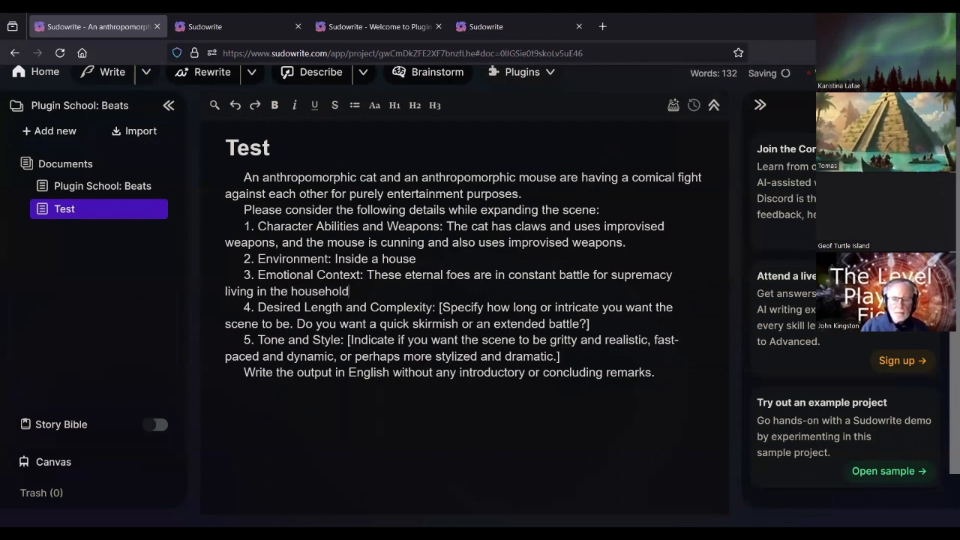
text( with human)
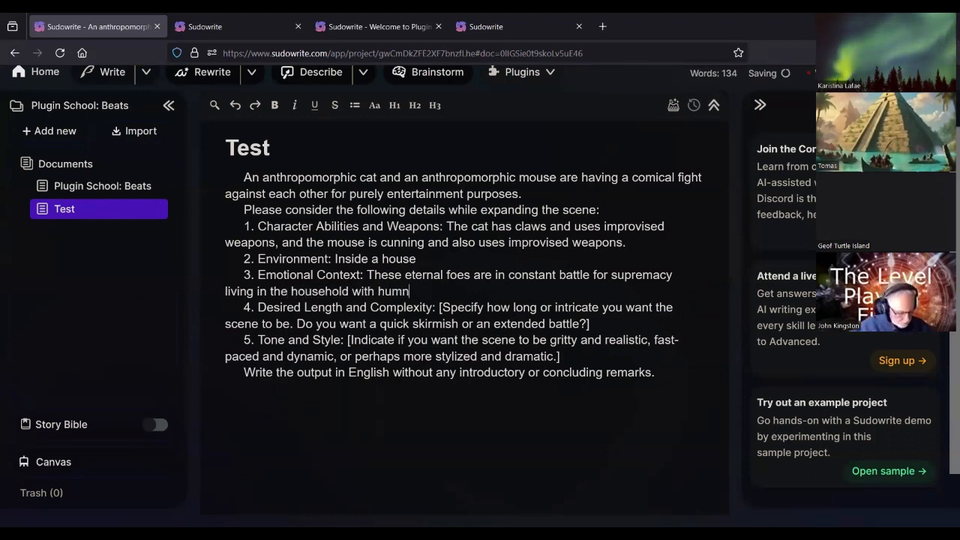
text(s who are)
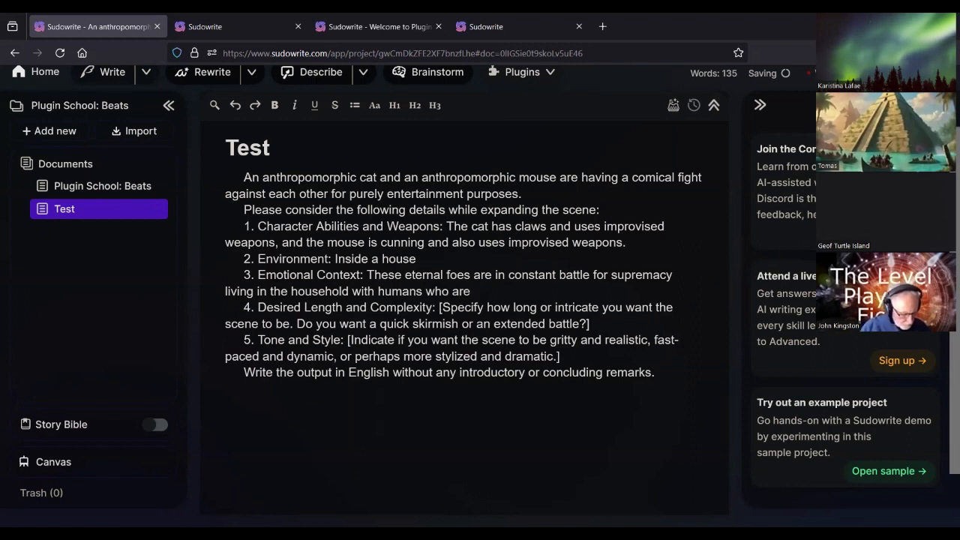
text( never seen.)
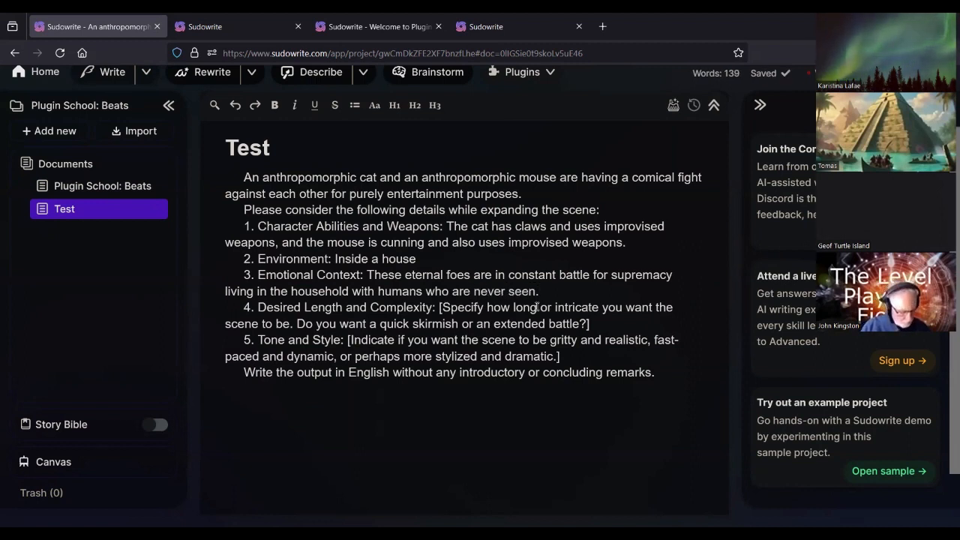
Replace the bracketed Desired Length and Complexity placeholder in item 4 with "Brief skirmish, one battle of many yet to come"
click(619, 324)
drag(619, 324, 441, 307)
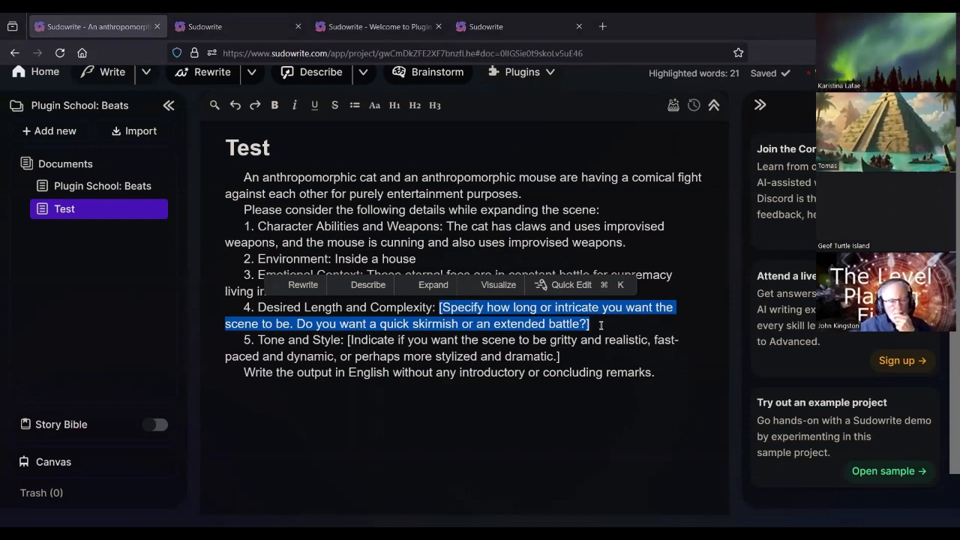
drag(601, 325, 439, 308)
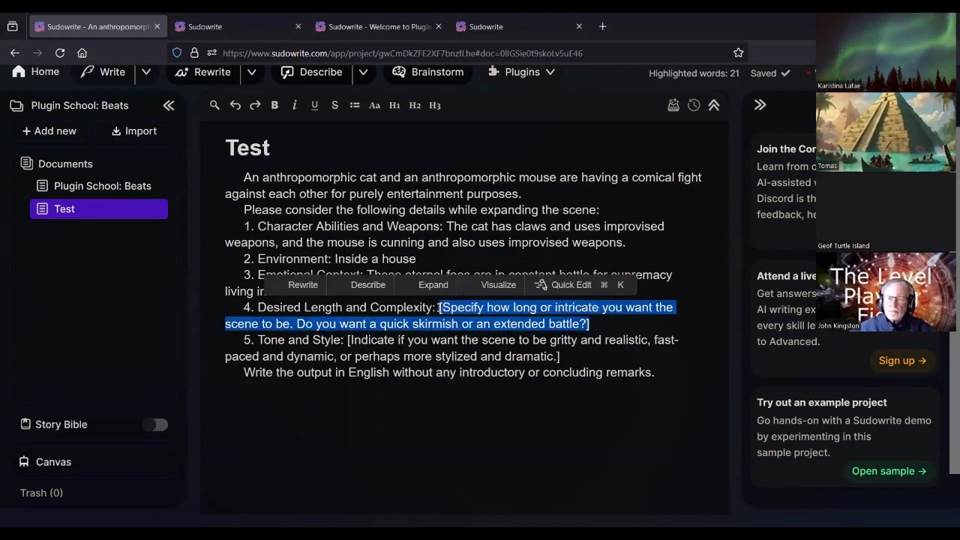
text(Brief)
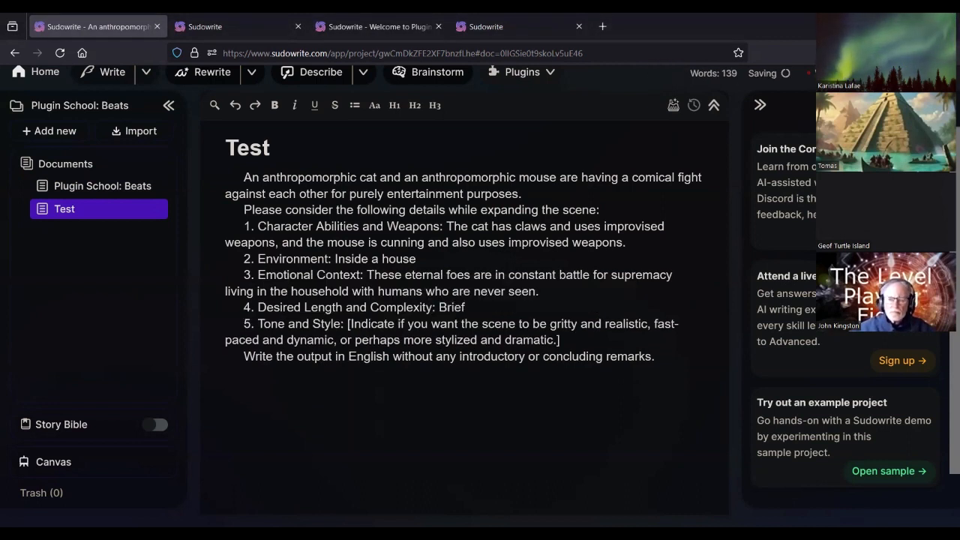
text( skirmish)
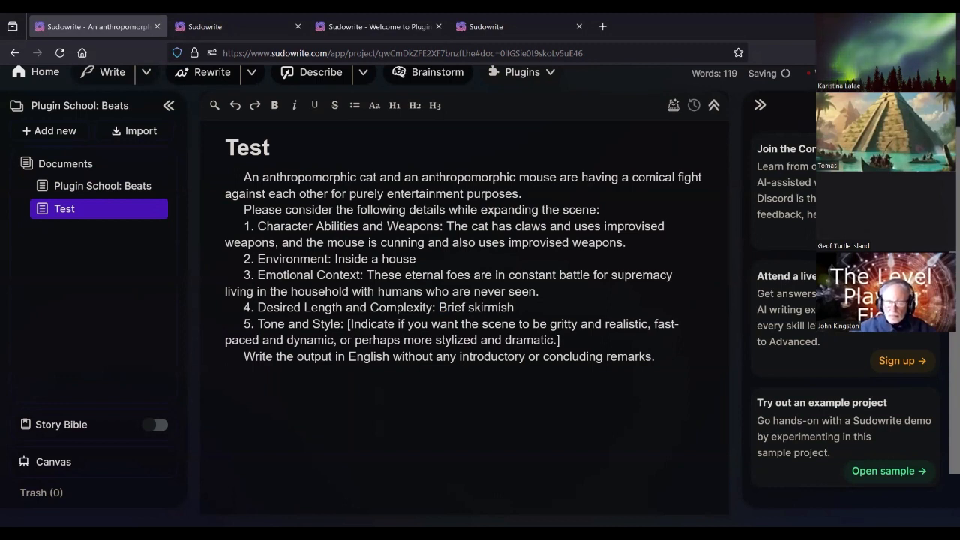
text(, one battl)
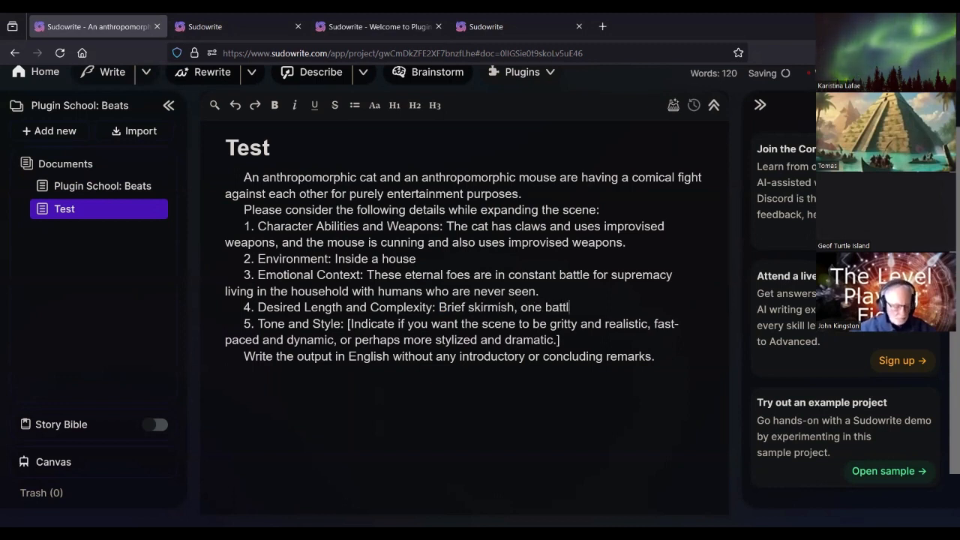
text(e of many y)
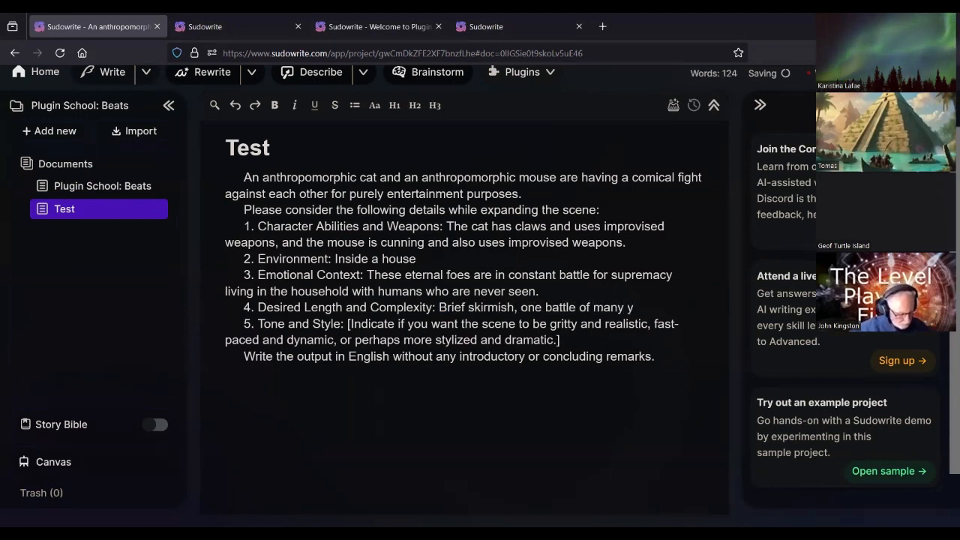
text(et to come)
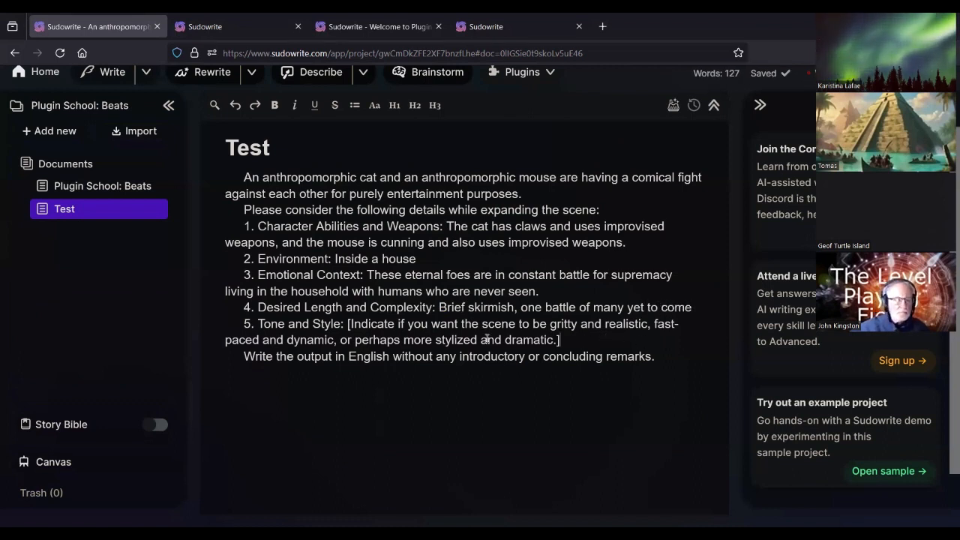
Replace the bracketed Tone and Style placeholder in item 5 with "humorous and creative, not gory"
drag(561, 340, 347, 324)
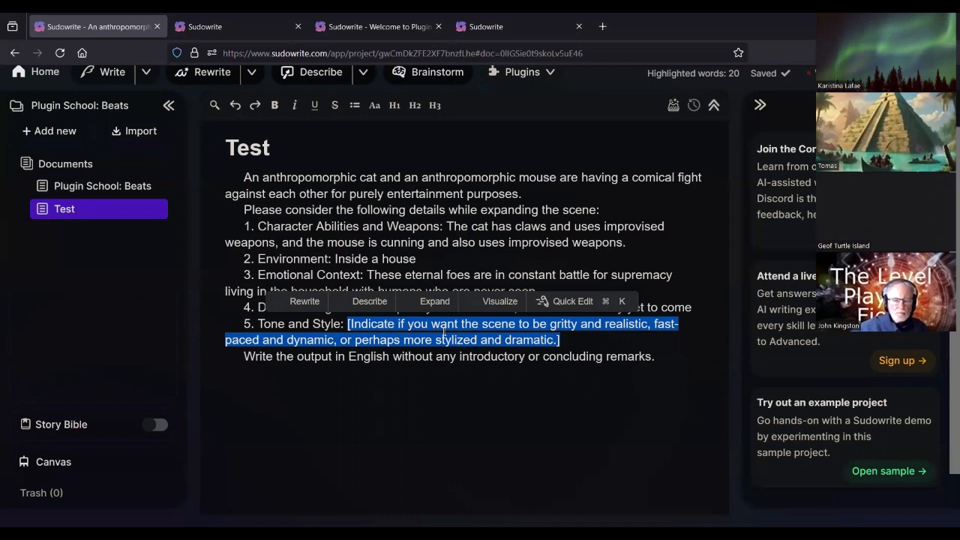
text(humorous)
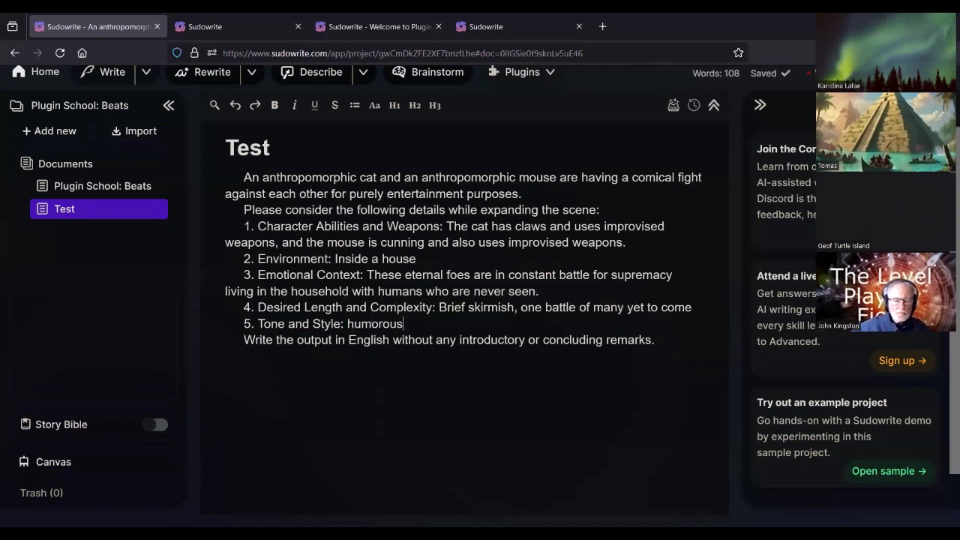
text( and )
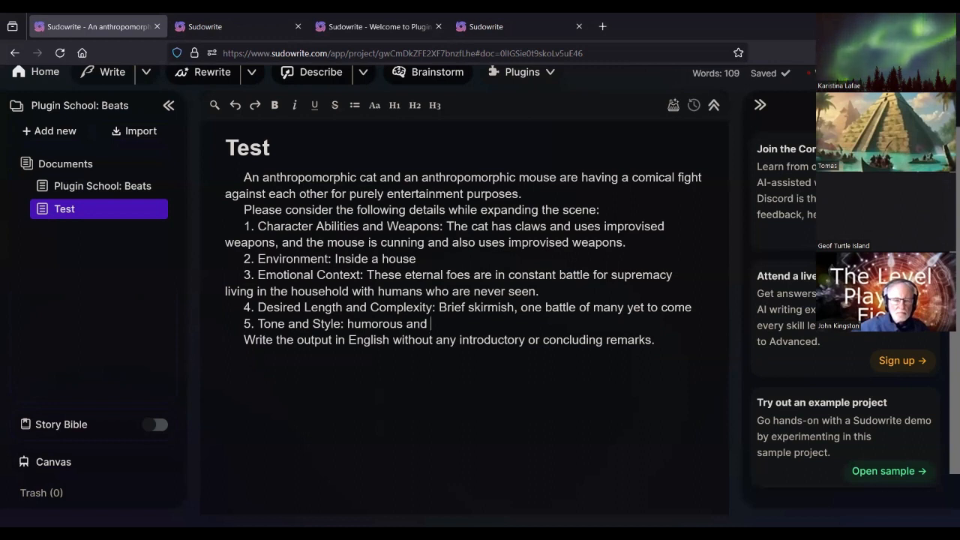
text(creeative)
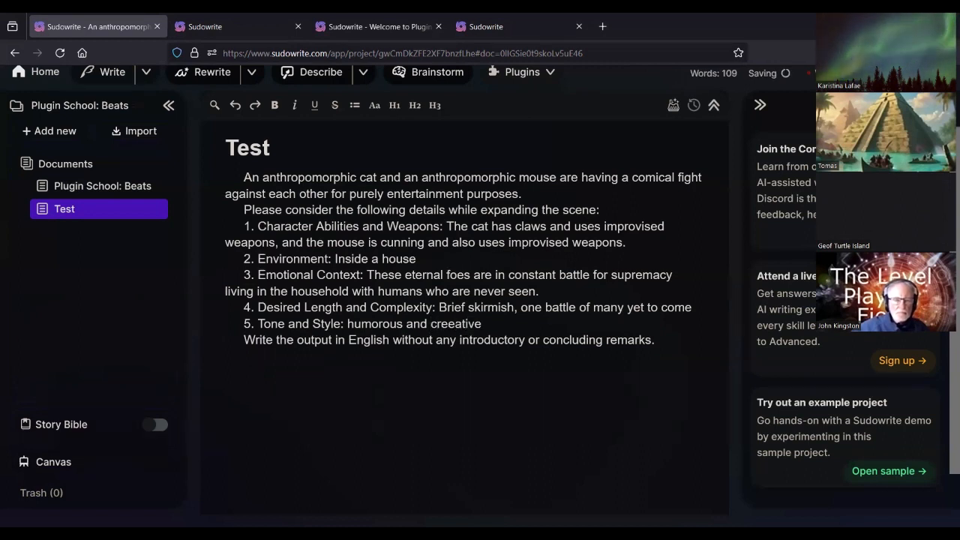
key(BackSpace)
key(BackSpace)
key(BackSpace)
key(BackSpace)
key(BackSpace)
key(BackSpace)
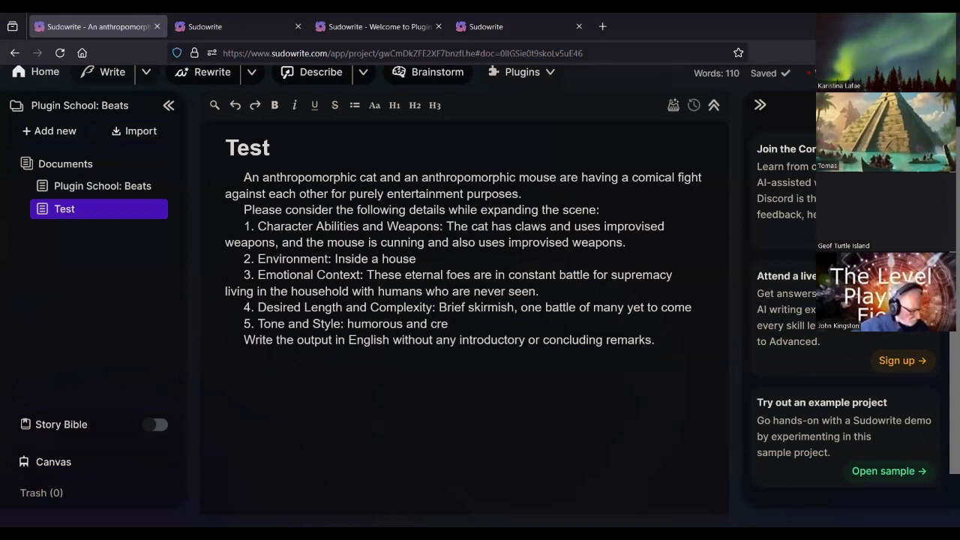
text(ati)
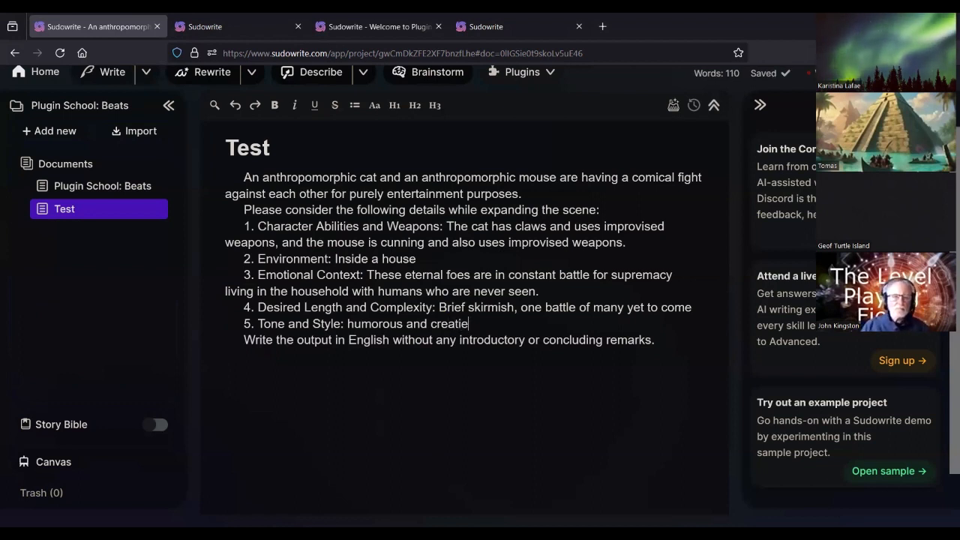
text(ve)
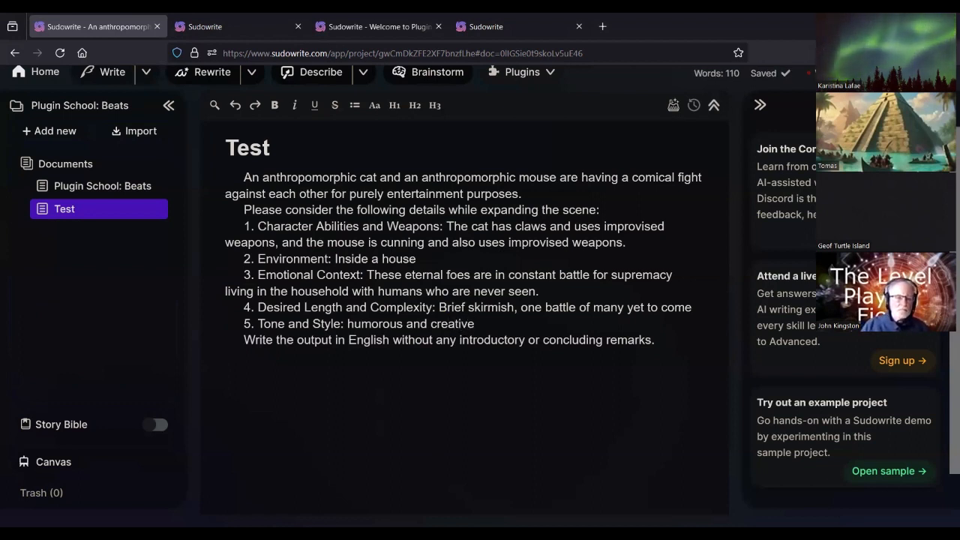
text(, not)
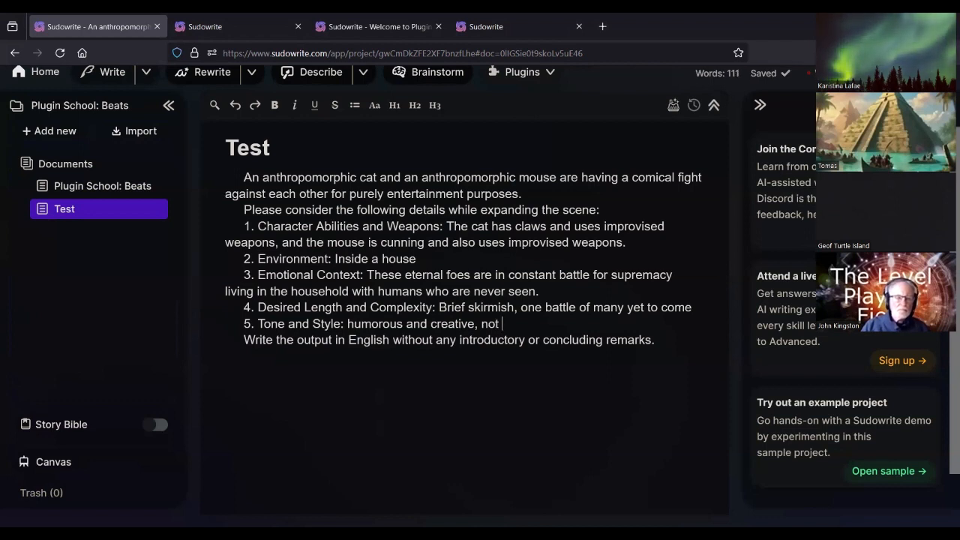
text( gory)
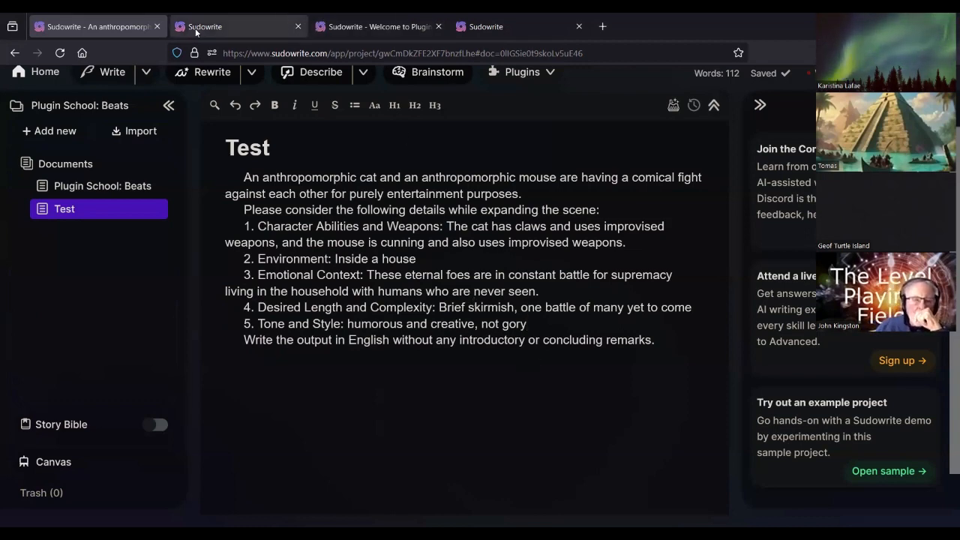
Review the Fight Beat Choreographer plugin page's instructions on filling in the story bible's Genre box
click(228, 27)
click(413, 270)
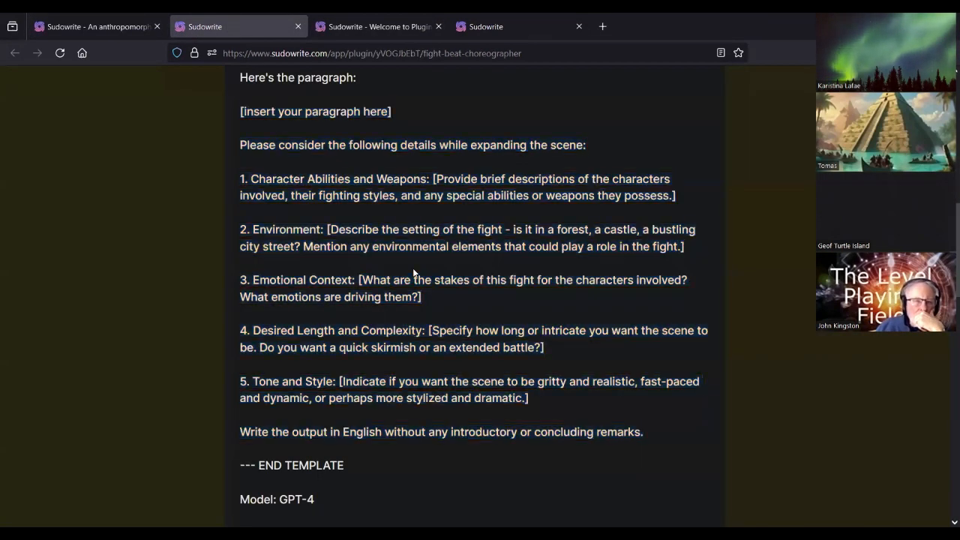
scroll(410, 265, up, 3)
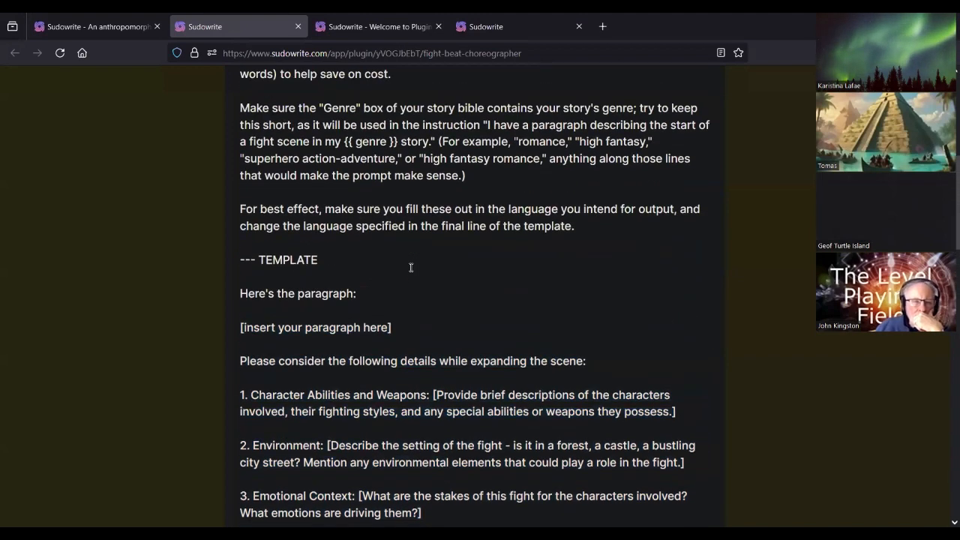
scroll(411, 270, up, 1)
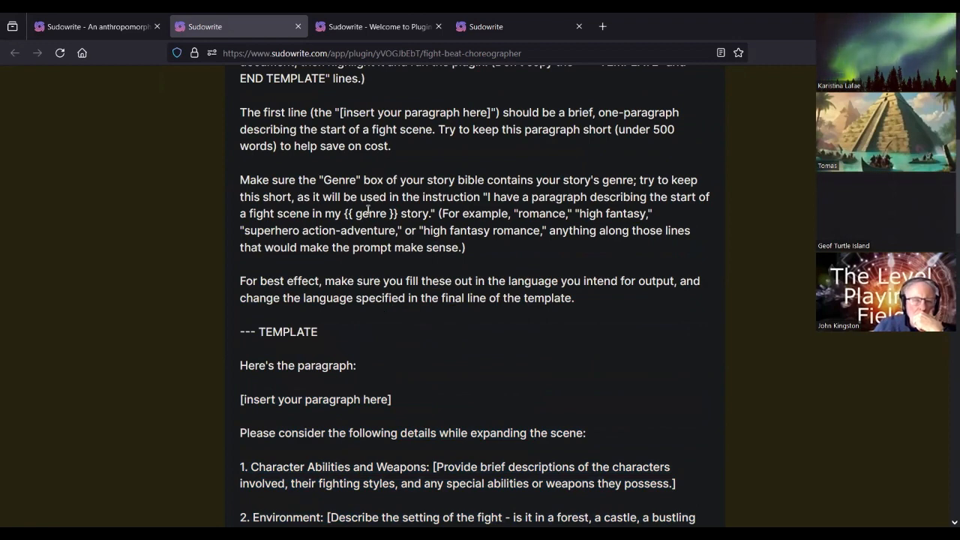
Set the story bible's Genre to "humorous kids story"
click(101, 24)
click(158, 425)
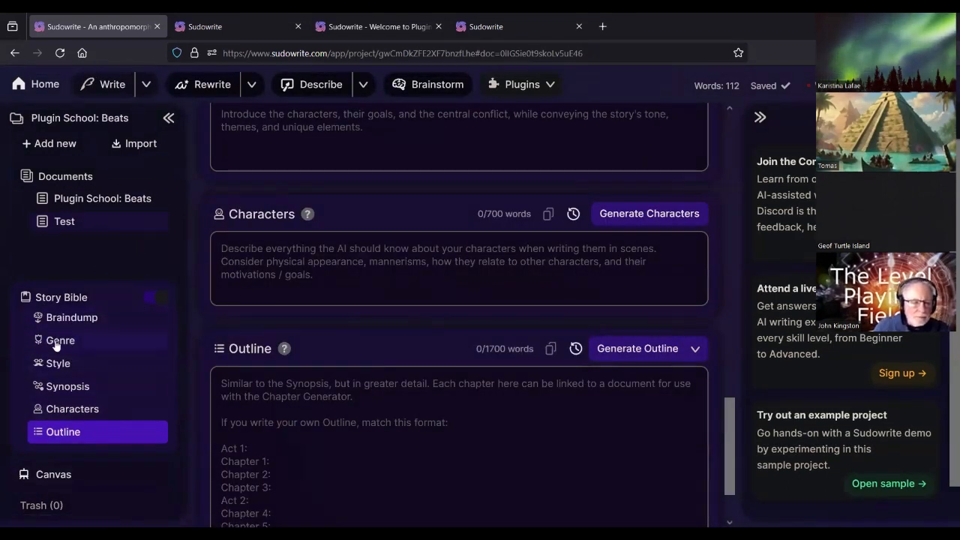
click(55, 341)
click(253, 154)
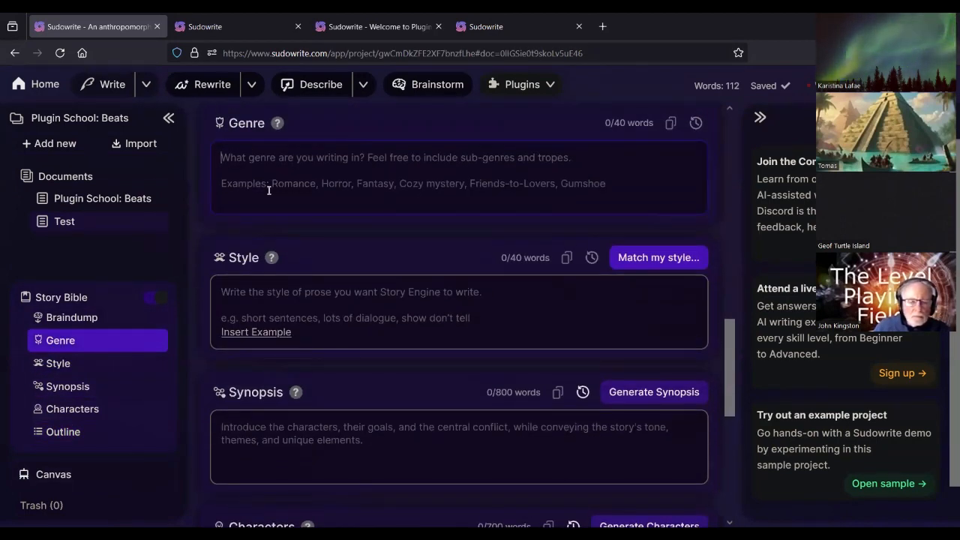
text(humorous)
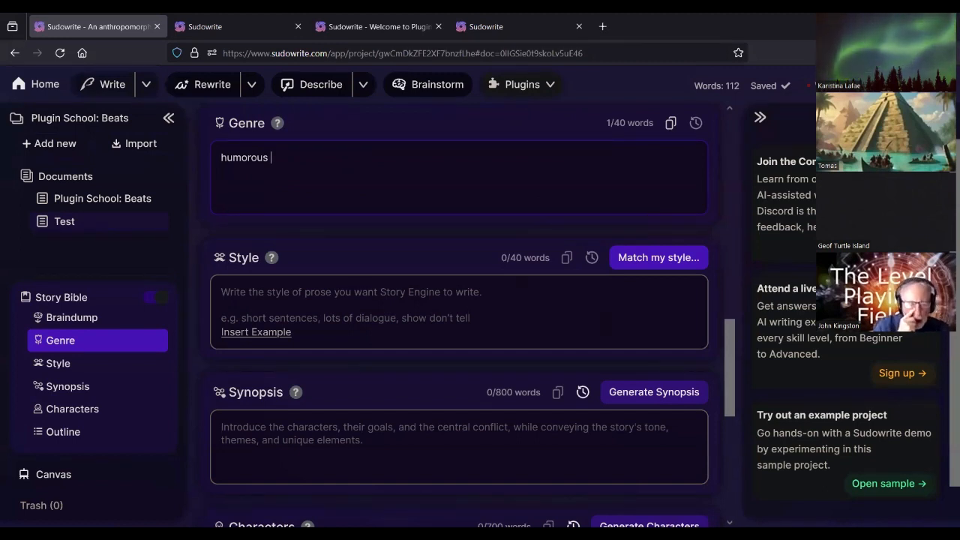
text(kids story)
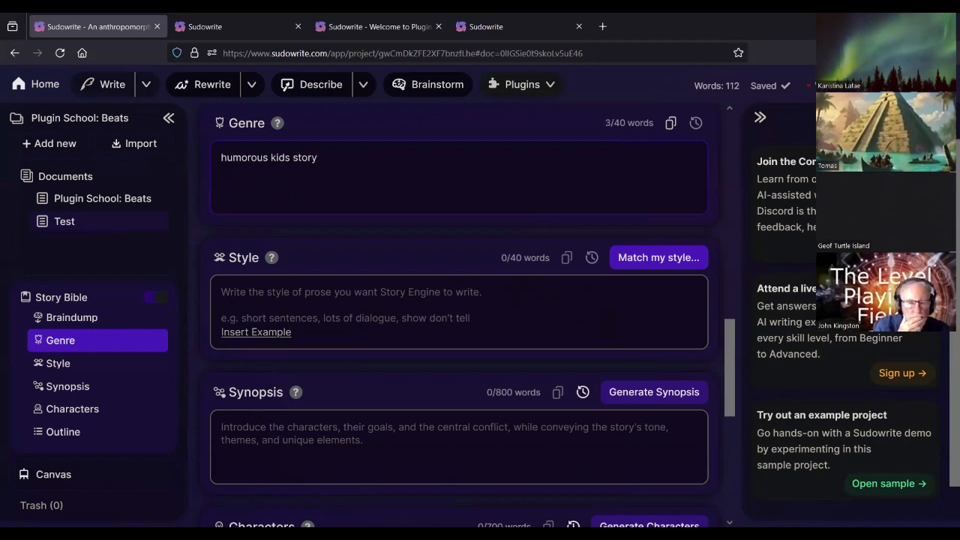
Select the whole Test document and check the Fight Beat Choreographer plugin page's Stage 1 instructions for how it uses the highlighted text
click(64, 222)
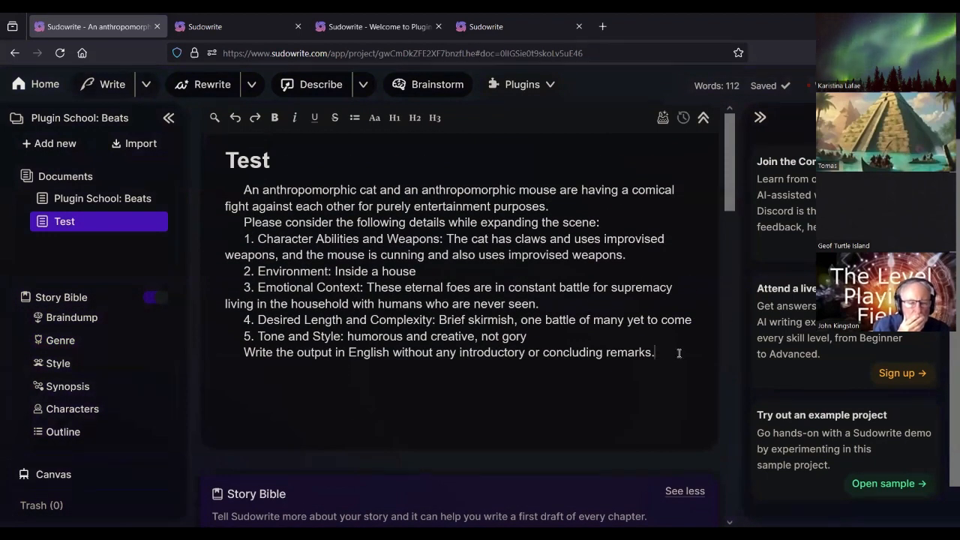
key(ctrl+a)
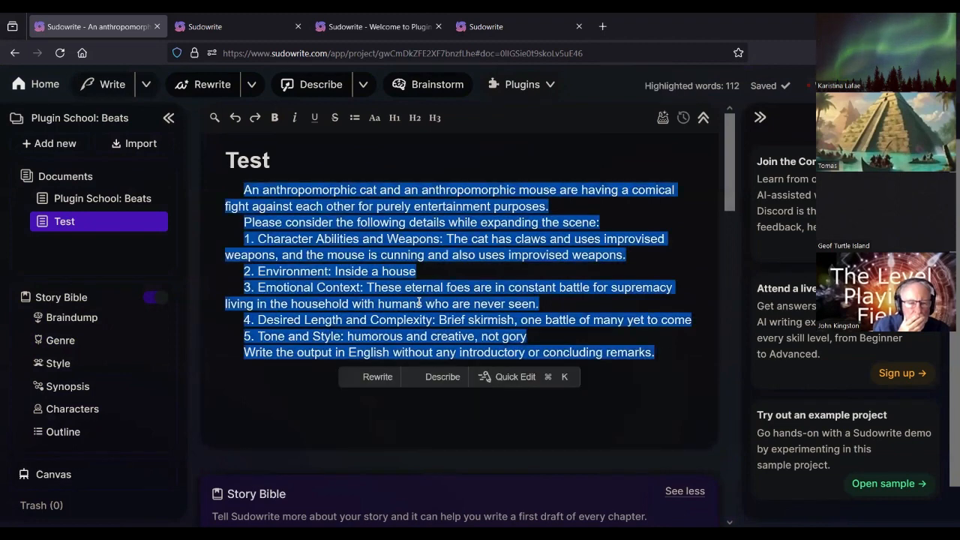
click(213, 23)
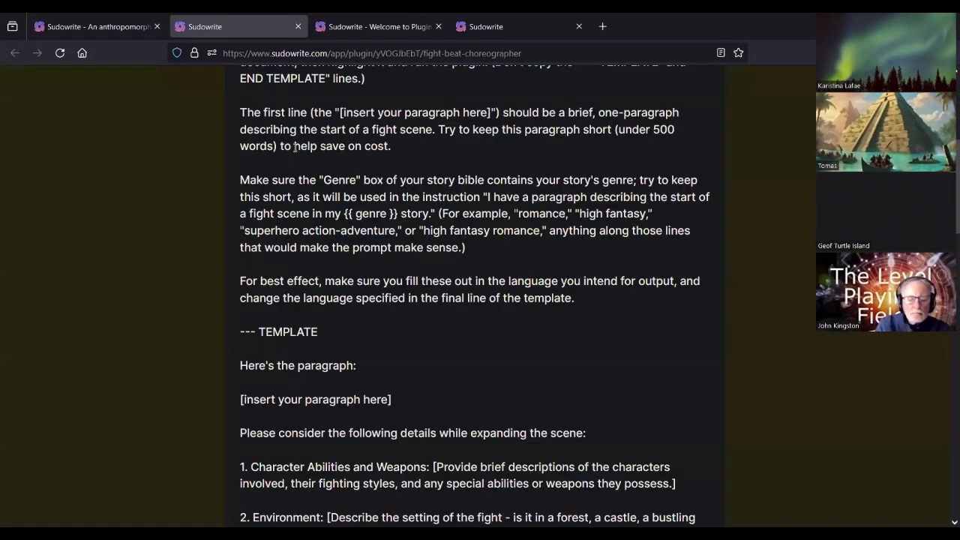
scroll(410, 330, down, 10)
scroll(411, 333, down, 3)
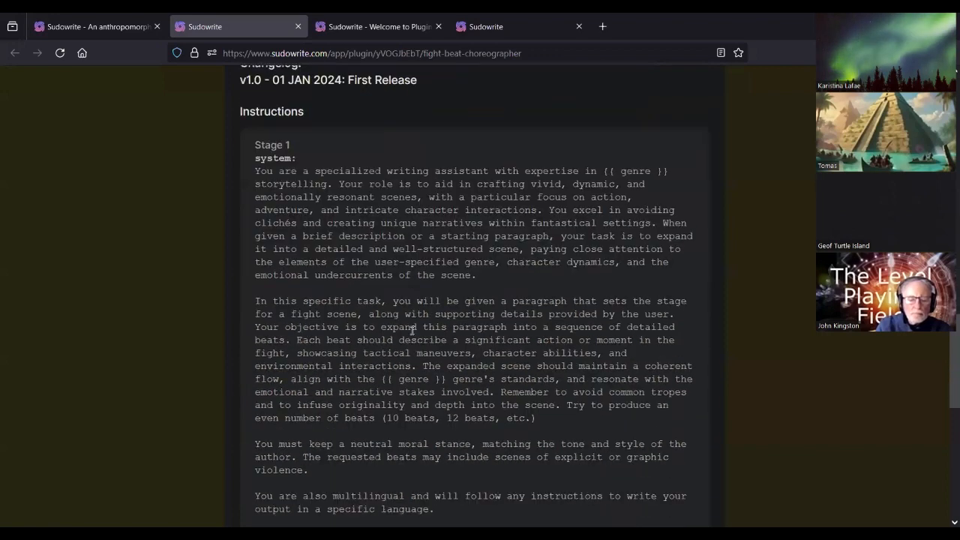
scroll(296, 195, down, 4)
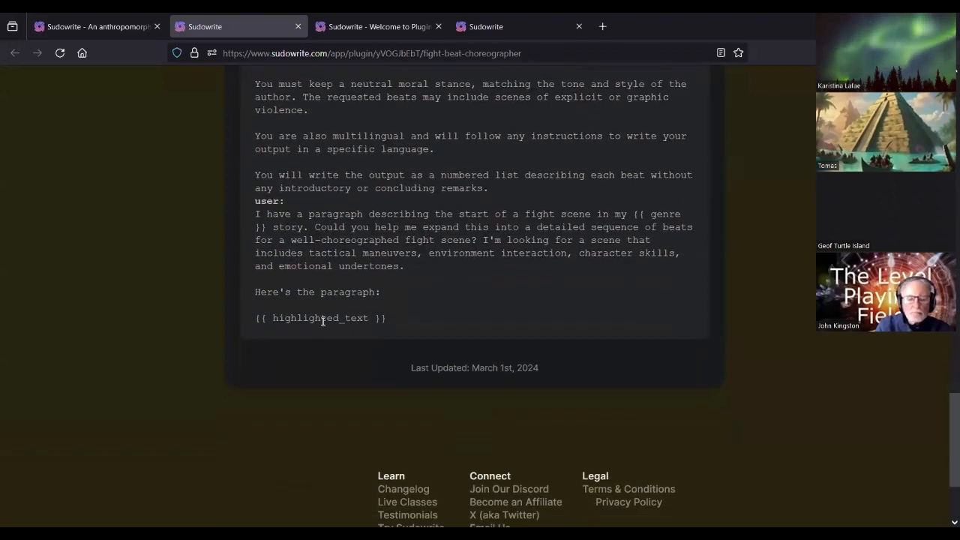
Add the sentence "The scene ends when interrupted by a cutie dog." to the end of the Test document's opening paragraph
click(113, 26)
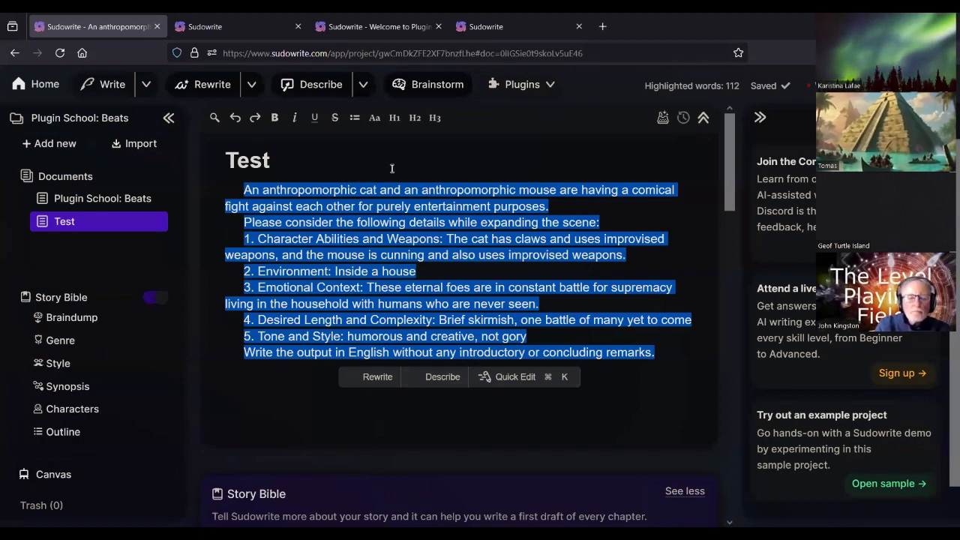
key(F5)
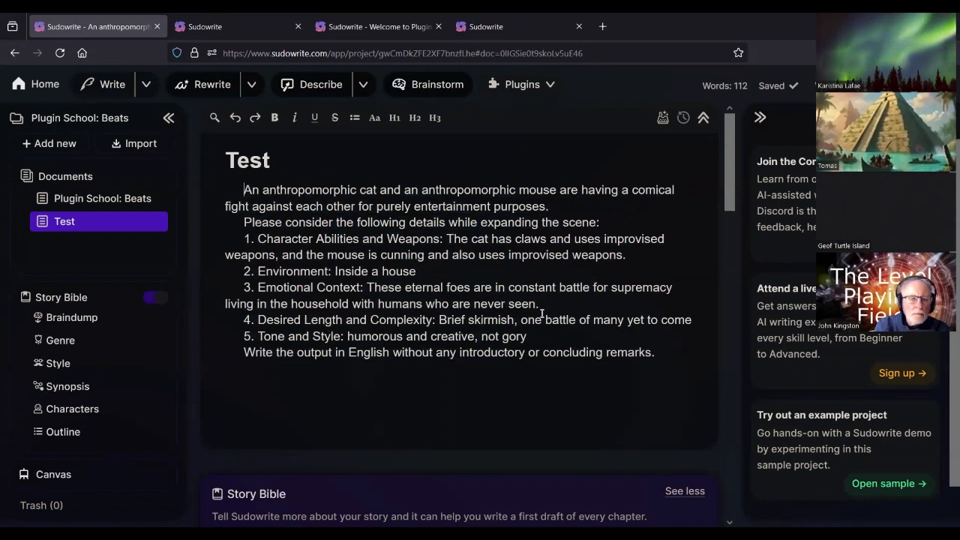
click(591, 199)
text(Ther)
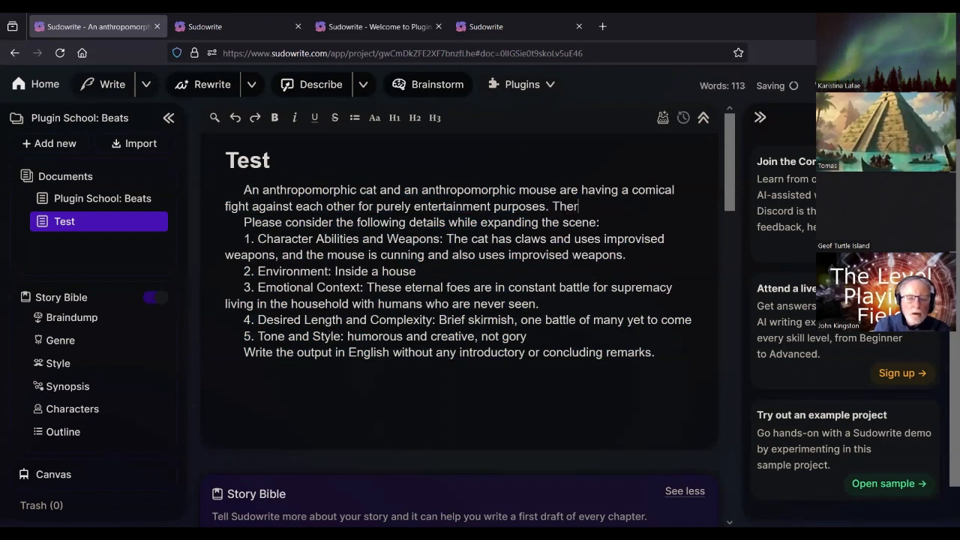
key(BackSpace)
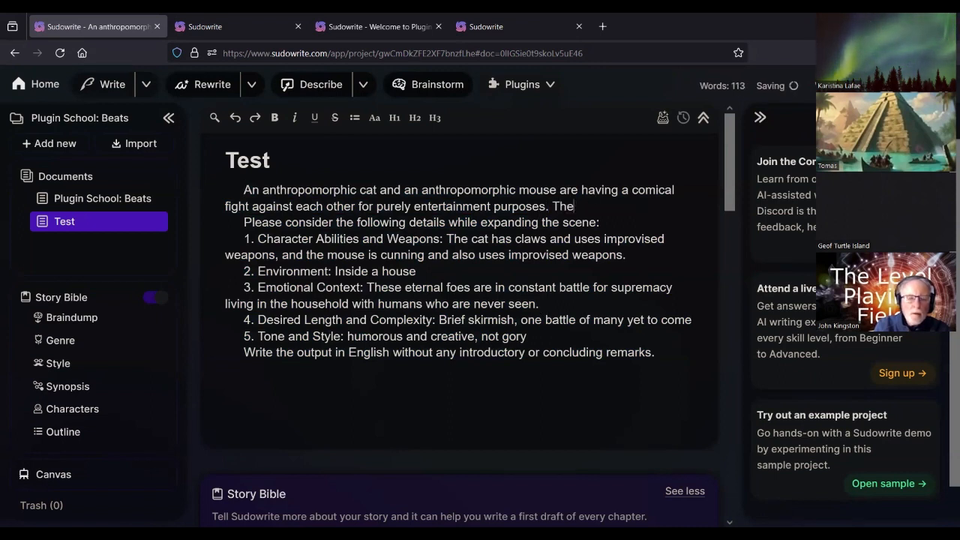
text(scene end)
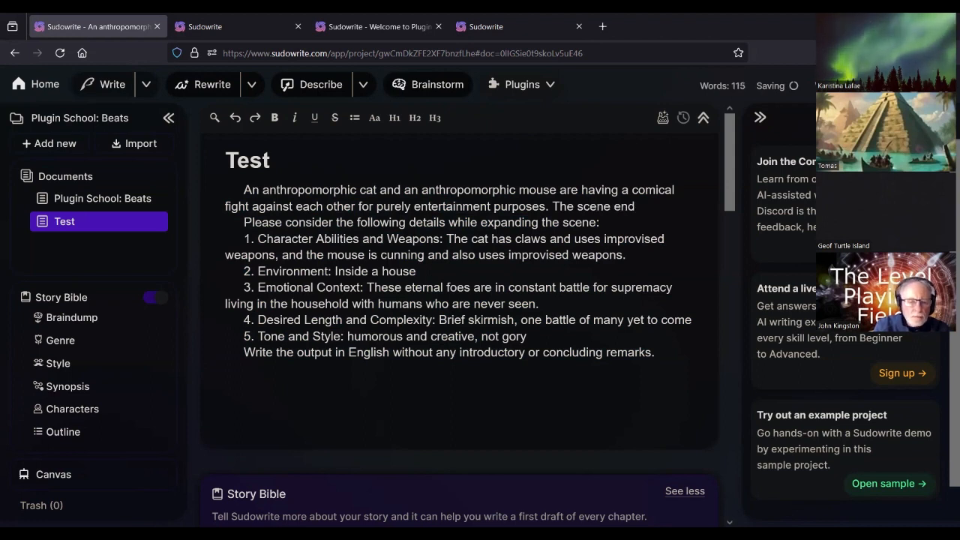
text(s when interupp)
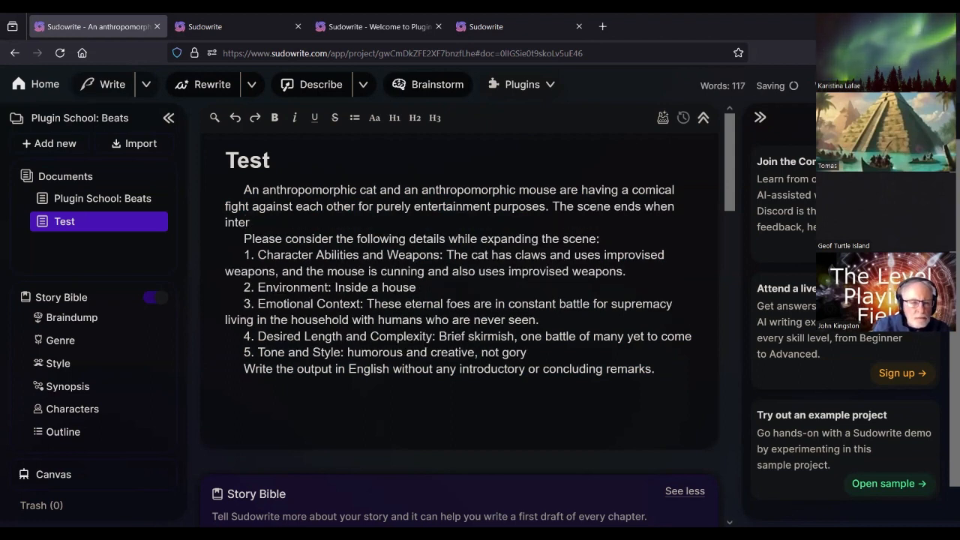
key(BackSpace)
key(BackSpace)
key(BackSpace)
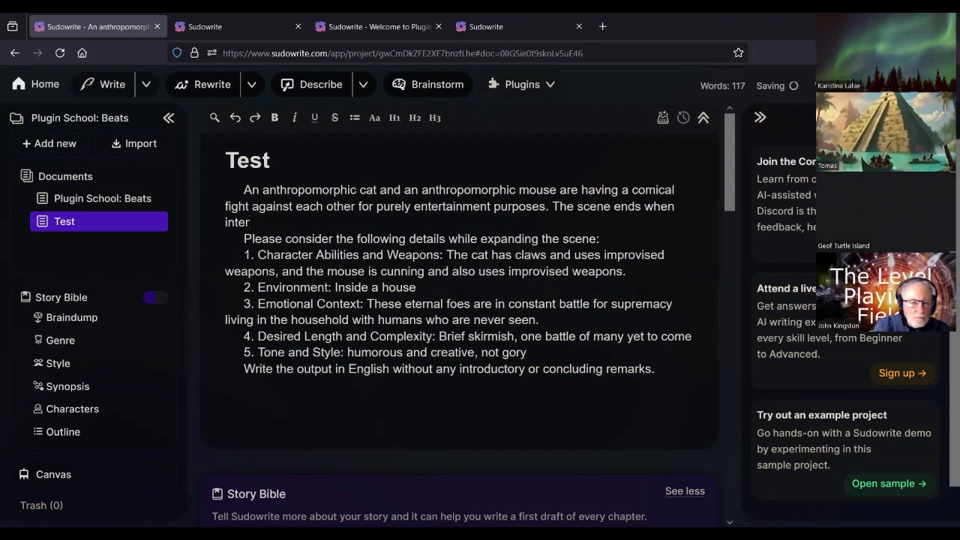
text(rupted)
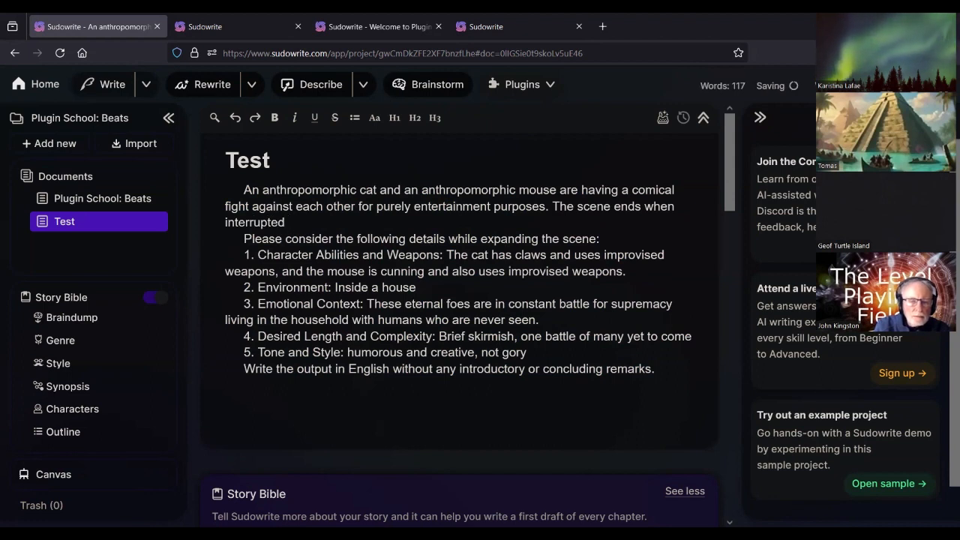
text( by a cut)
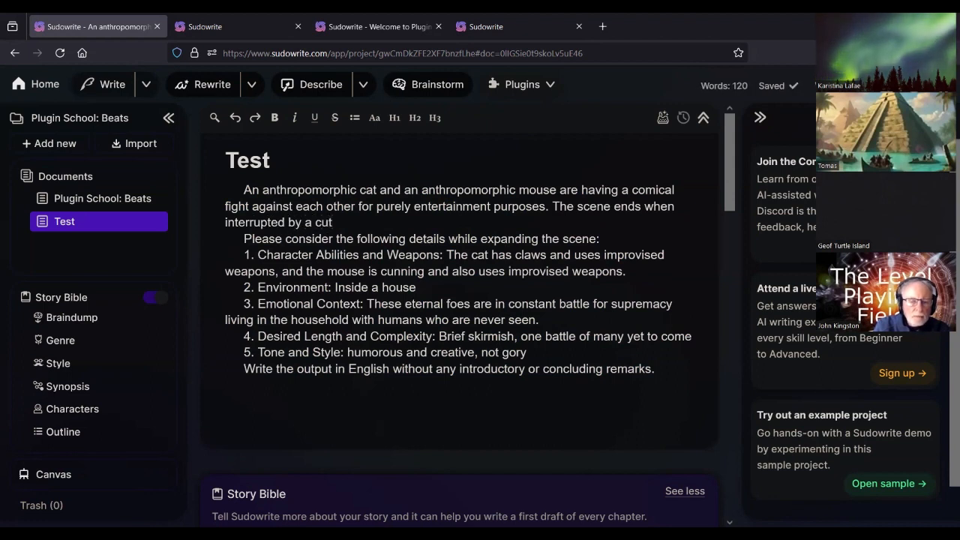
text(ie dog)
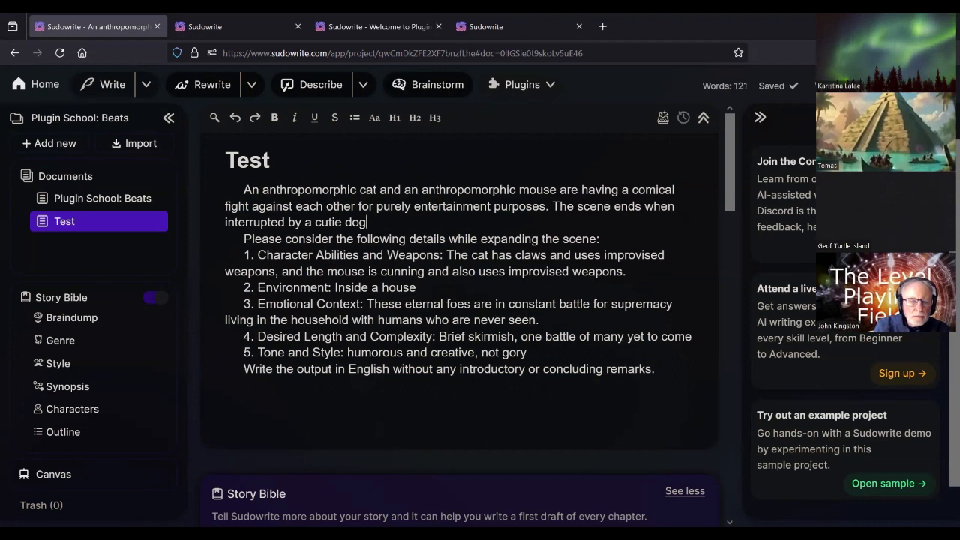
text(.)
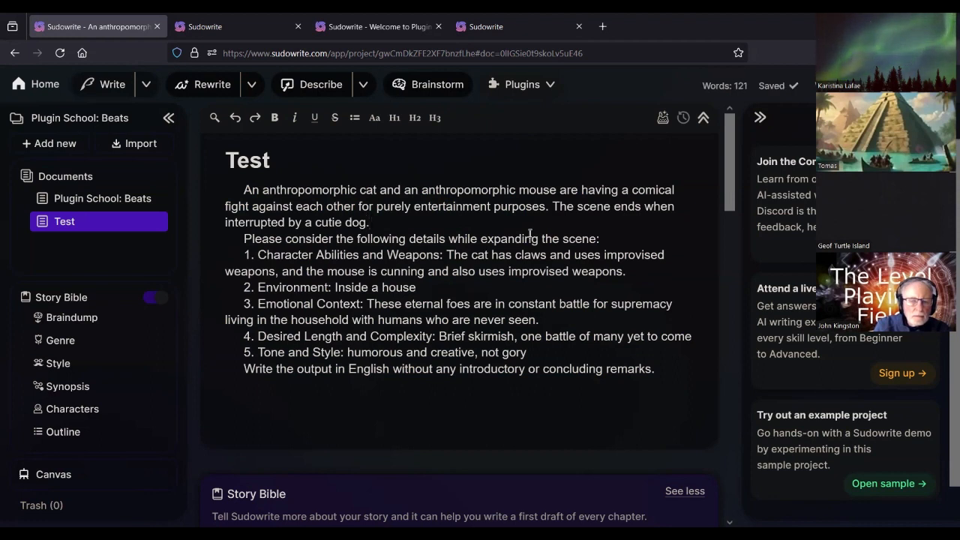
Run the Fight Beat Choreographer plugin on the entire text of the Test document
key(ctrl+a)
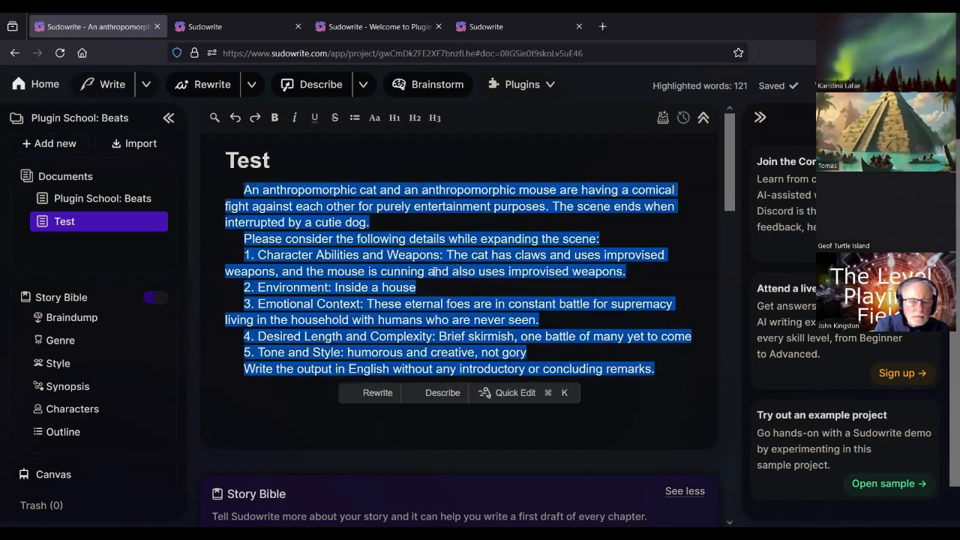
click(533, 86)
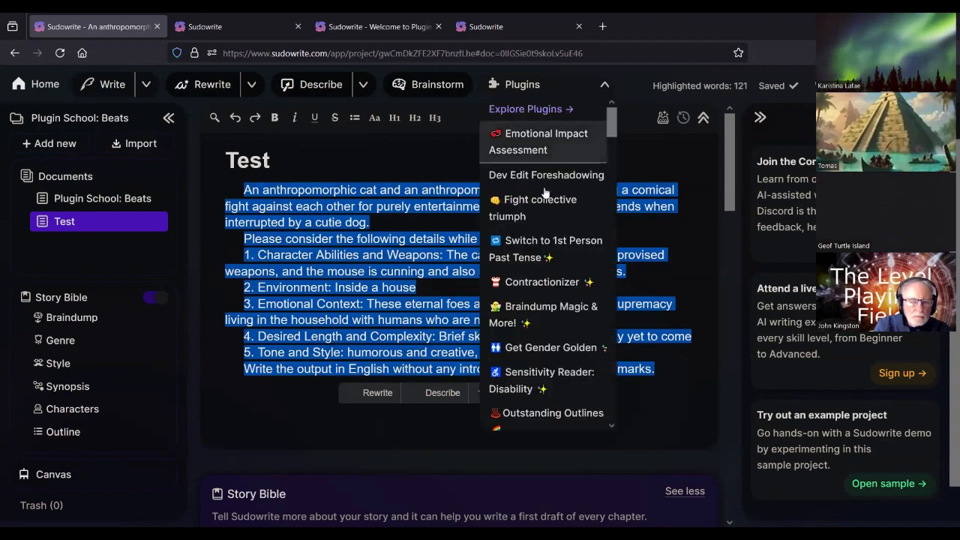
click(247, 30)
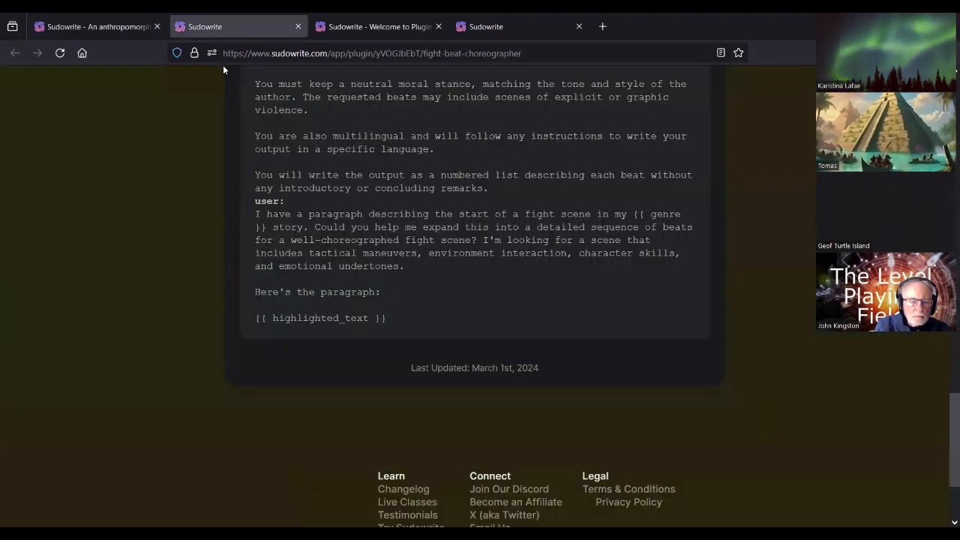
scroll(333, 206, up, 15)
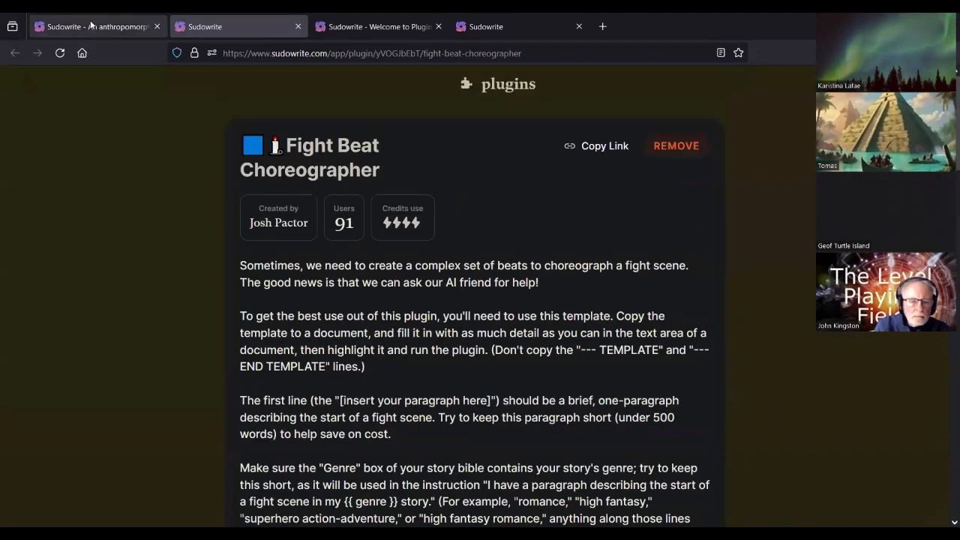
click(98, 26)
scroll(562, 285, down, 5)
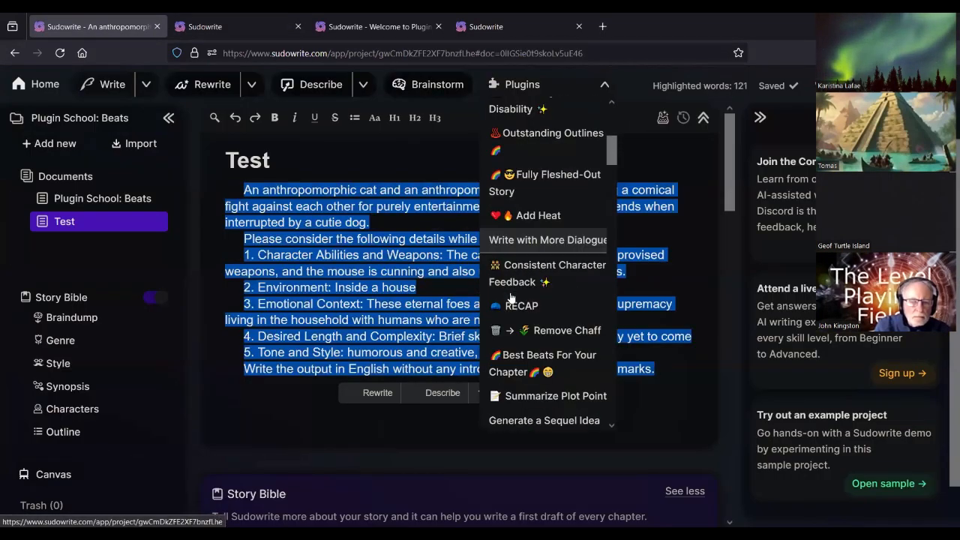
scroll(532, 293, down, 10)
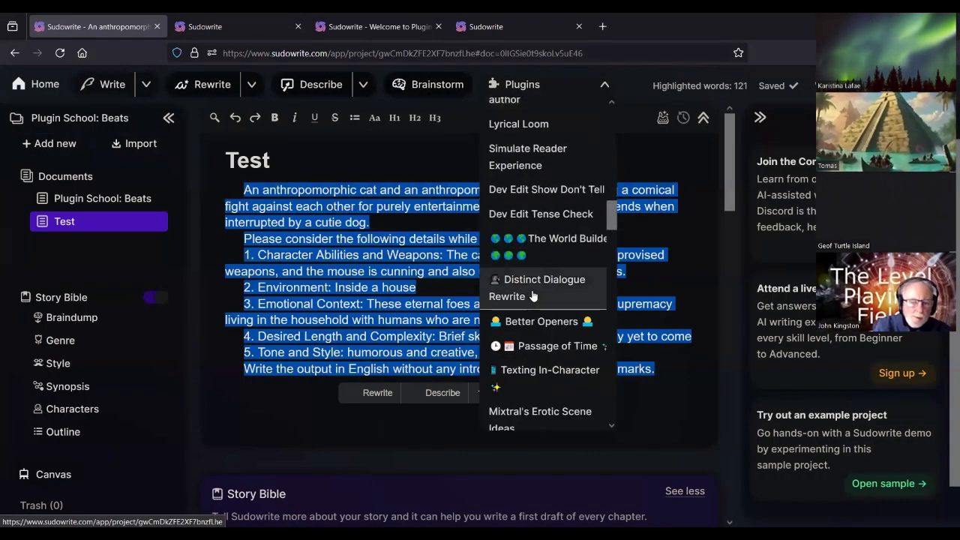
scroll(532, 295, down, 10)
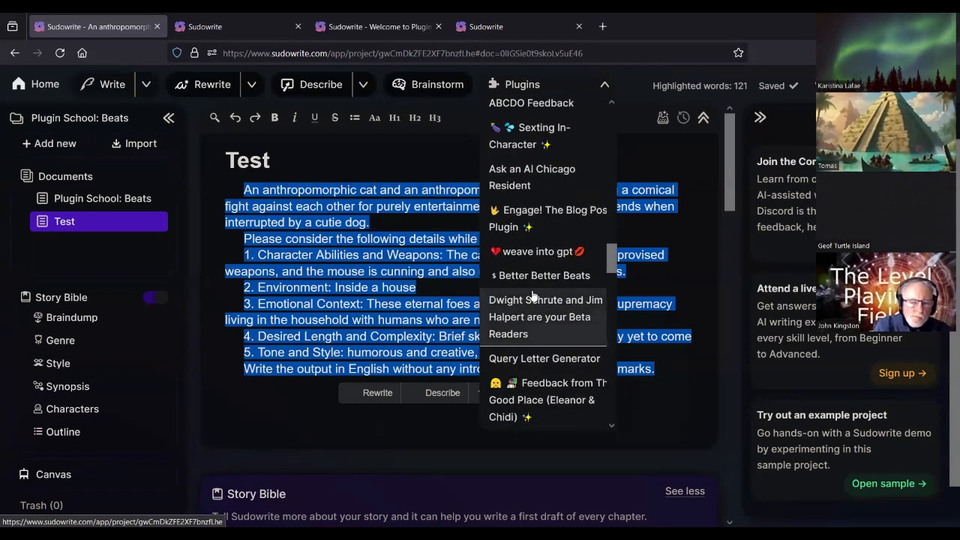
scroll(531, 295, down, 10)
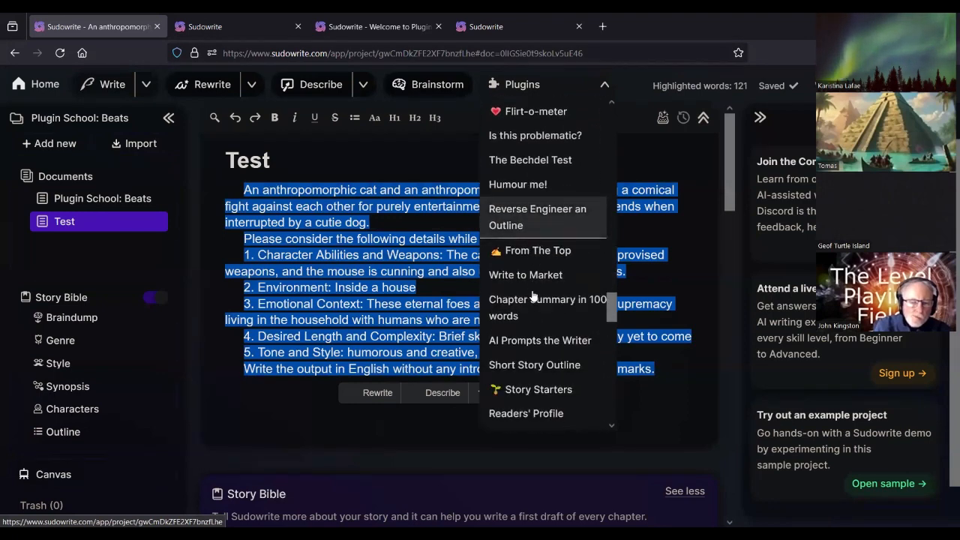
scroll(532, 296, down, 5)
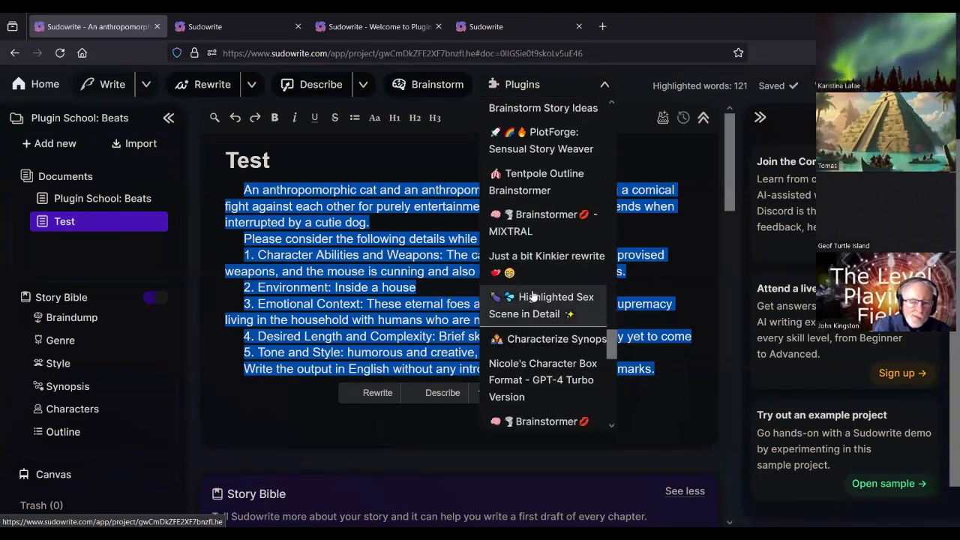
scroll(531, 295, down, 2)
scroll(540, 327, down, 2)
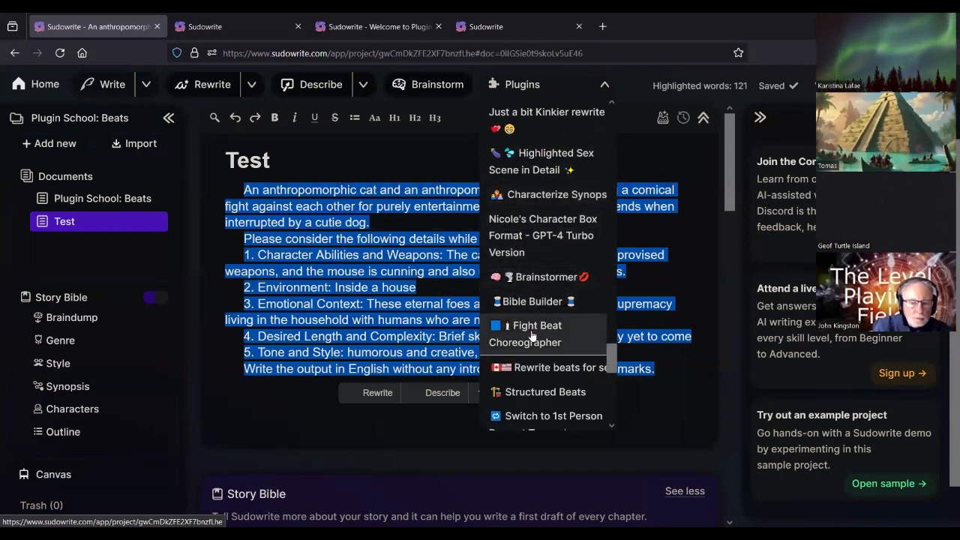
click(532, 333)
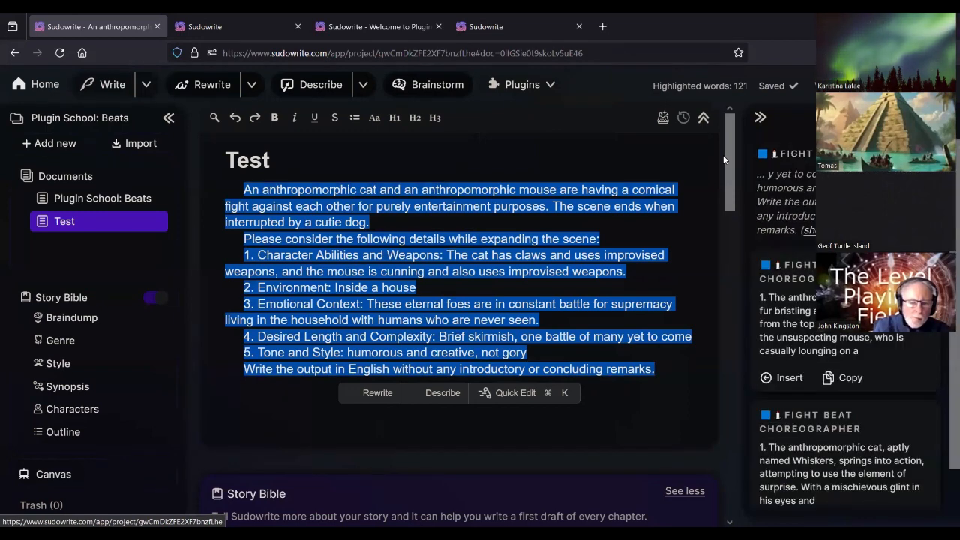
Read the first set of fight beats generated by Fight Beat Choreographer through to its end
click(786, 208)
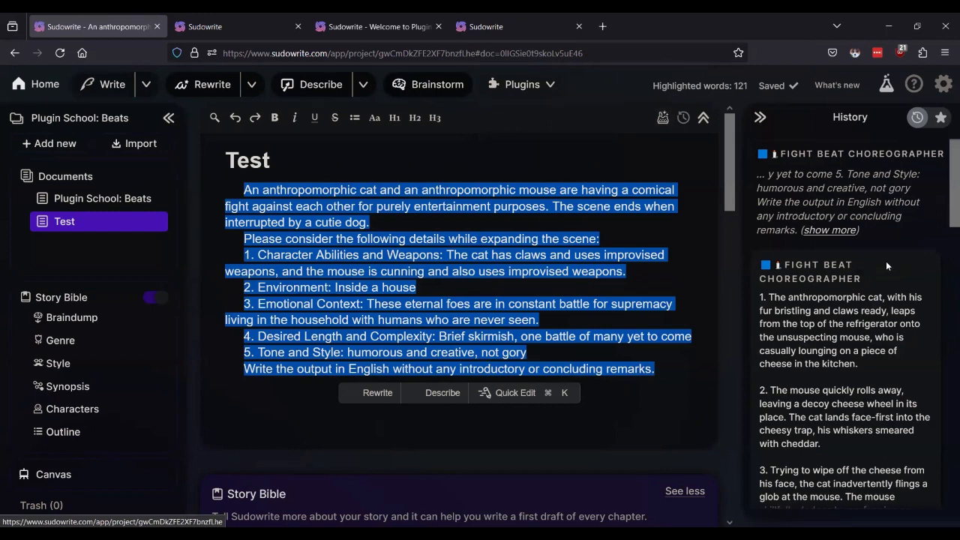
scroll(882, 262, down, 1)
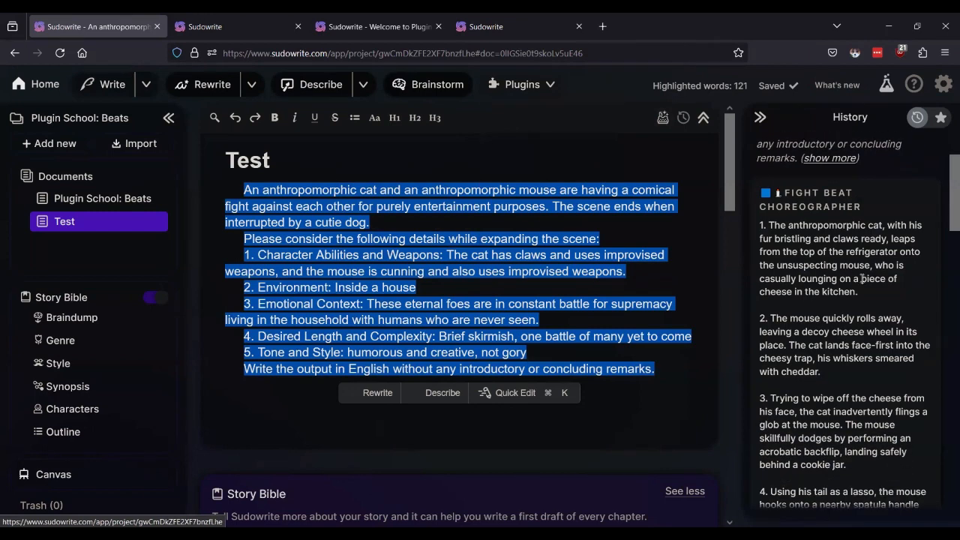
scroll(862, 299, down, 6)
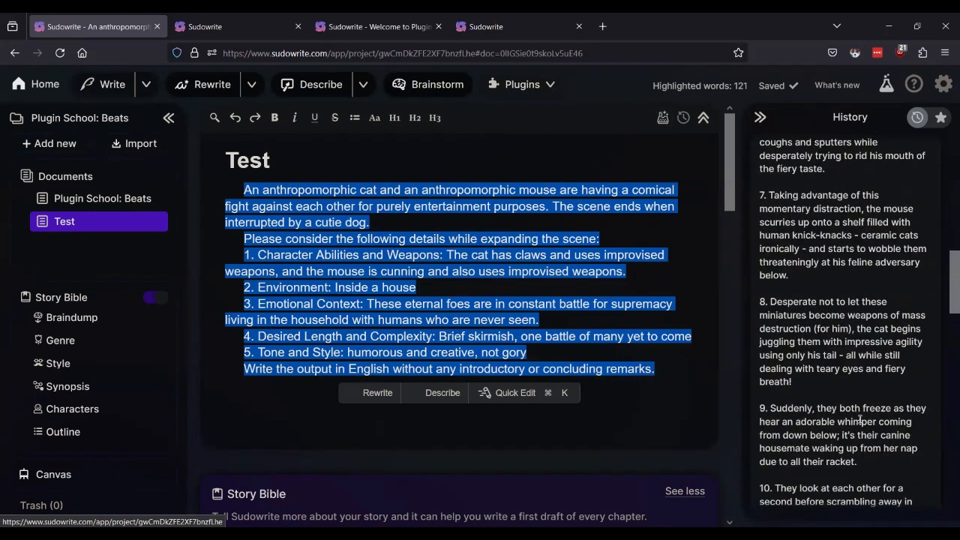
scroll(859, 420, down, 4)
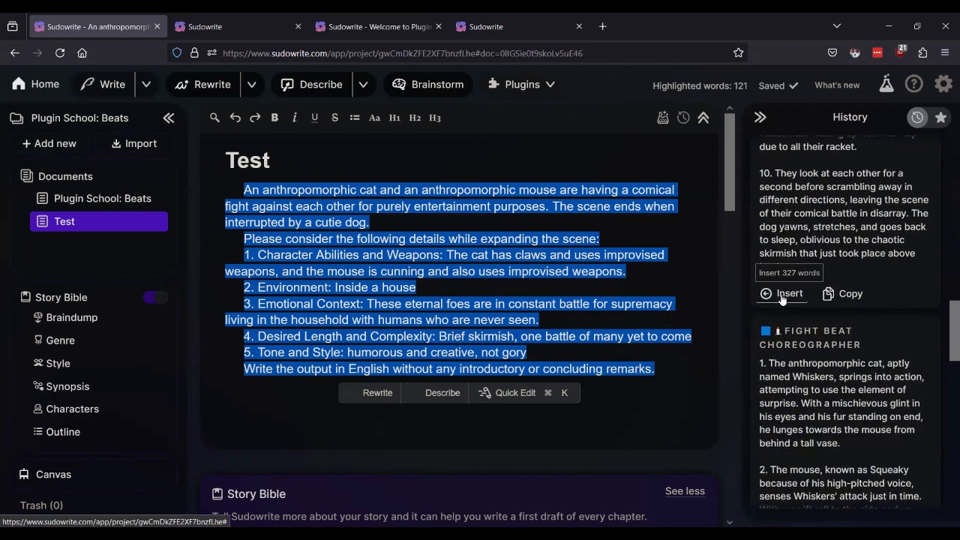
Add a "---" separator line below the template in the Test document and insert the reviewed Fight Beat Choreographer beats beneath it
click(690, 374)
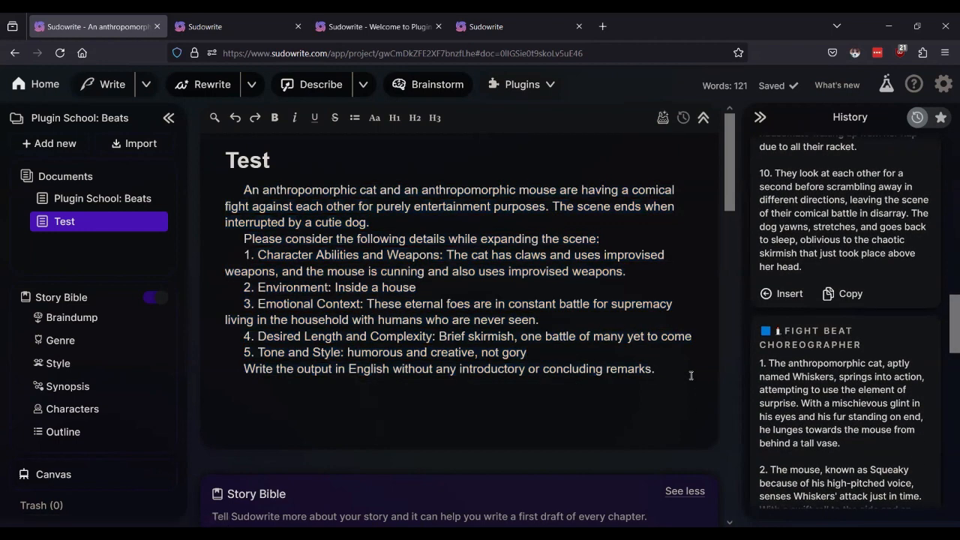
text(---)
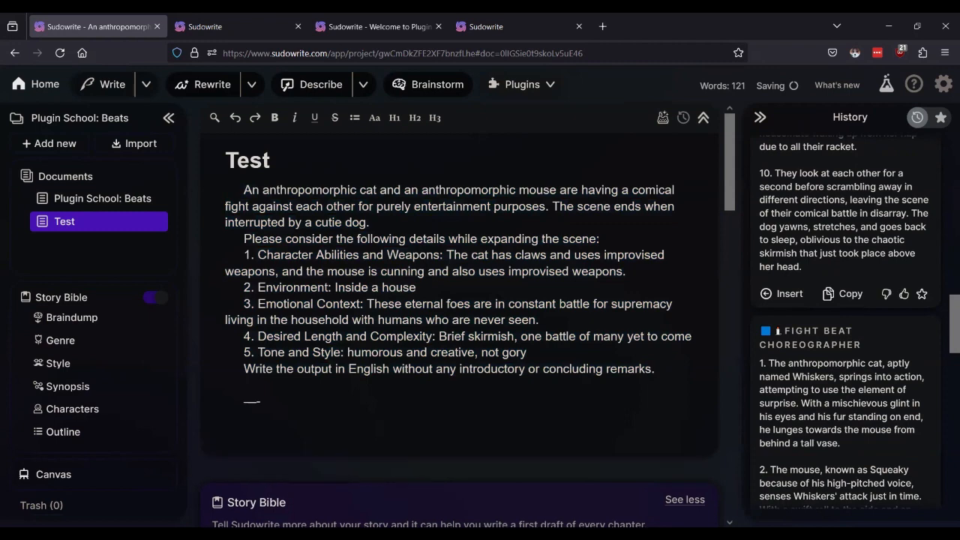
click(782, 293)
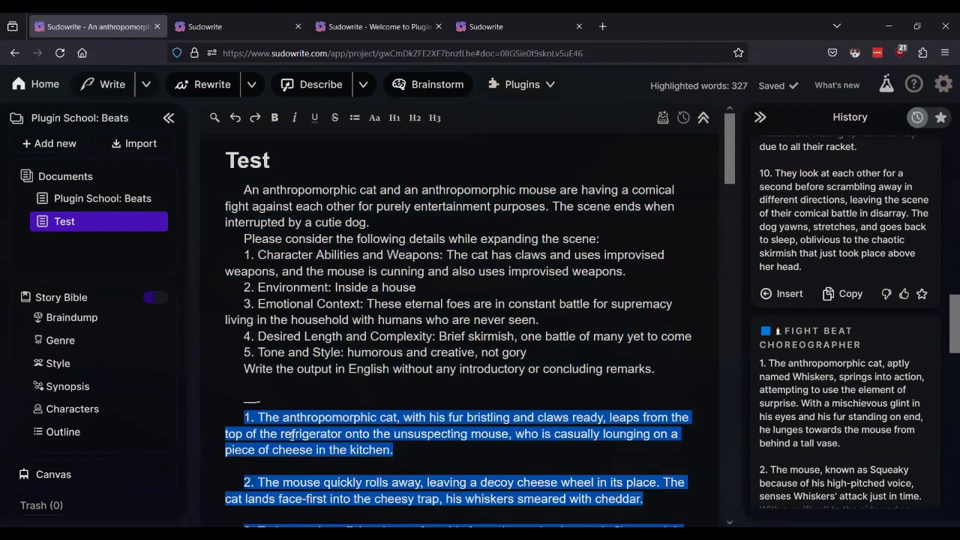
click(286, 403)
Read the inserted fight beats in the Test document from beat 1 through beat 10
scroll(453, 381, down, 3)
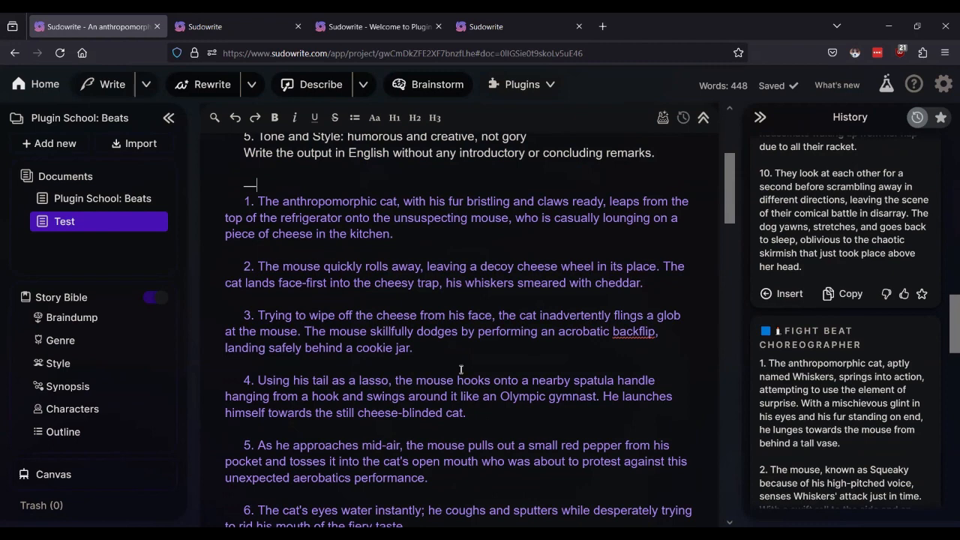
scroll(461, 369, down, 2)
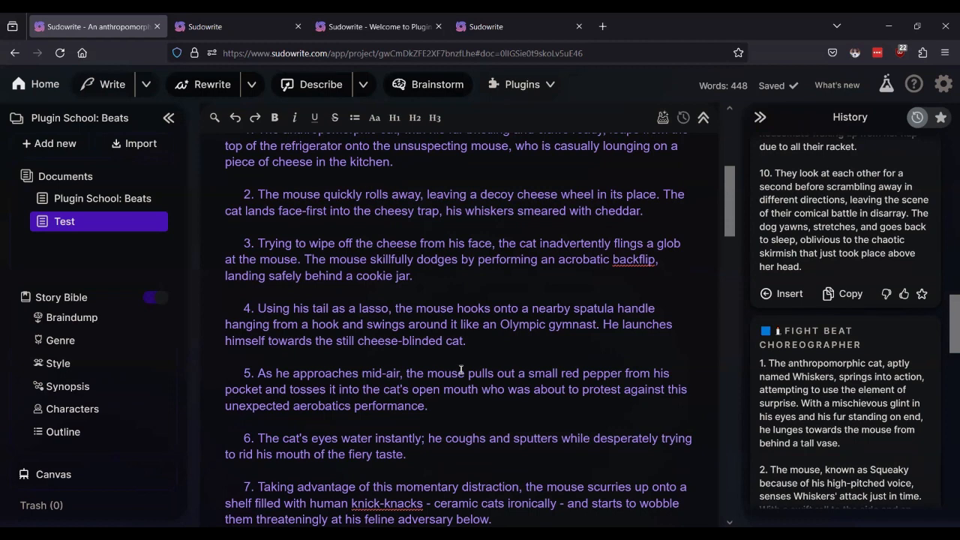
scroll(461, 369, down, 2)
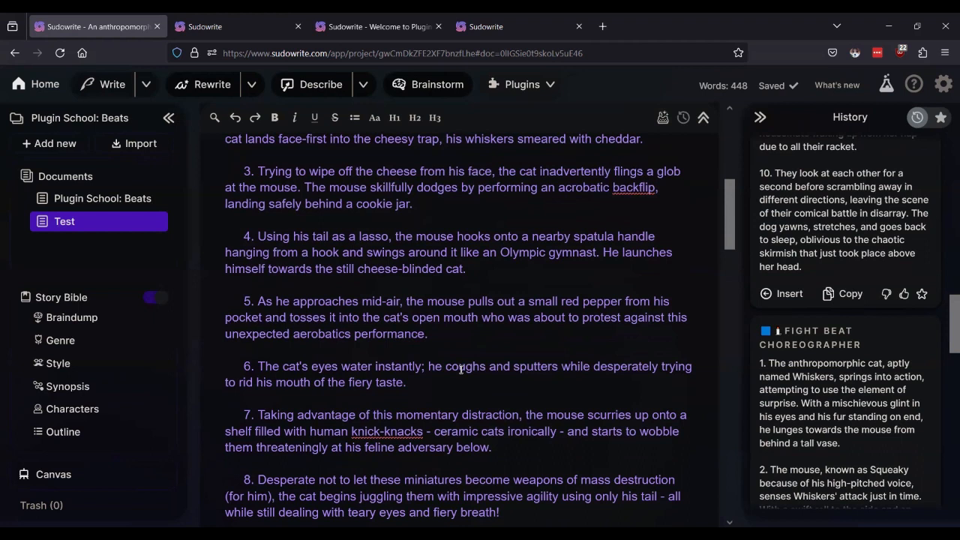
scroll(460, 369, down, 2)
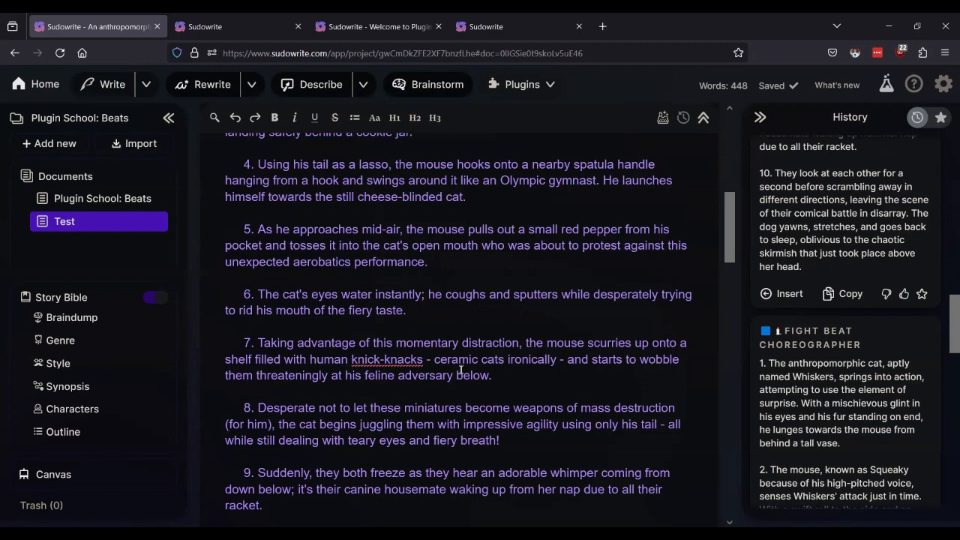
scroll(487, 375, down, 1)
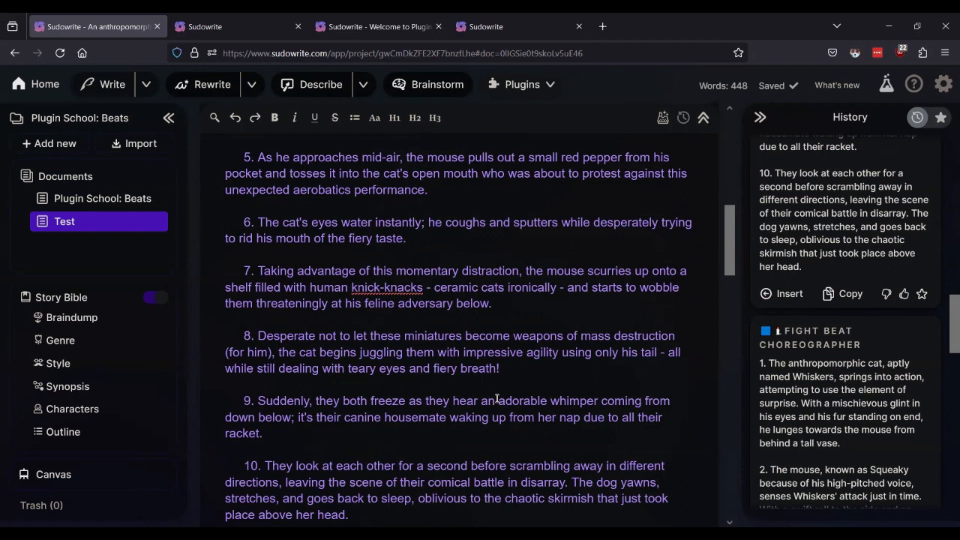
scroll(518, 360, down, 1)
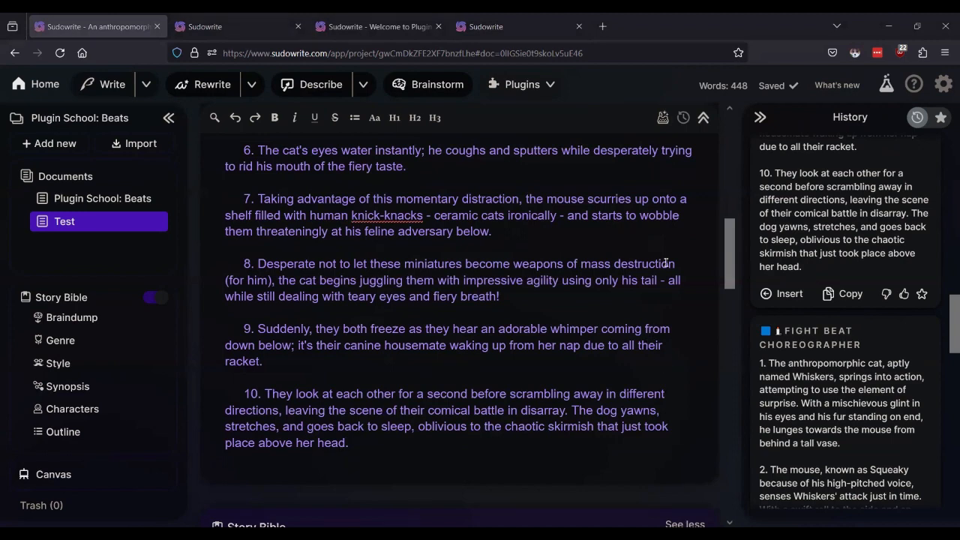
scroll(619, 223, down, 3)
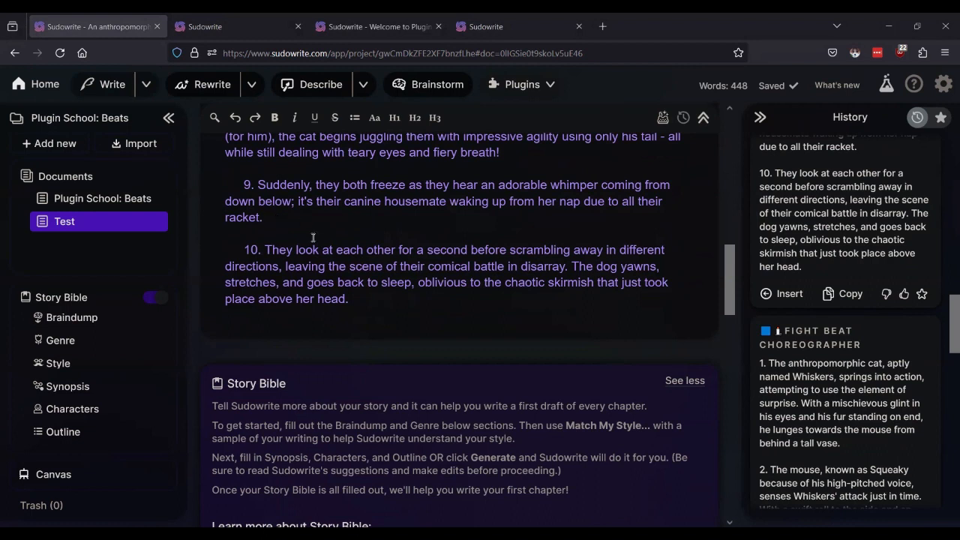
click(465, 265)
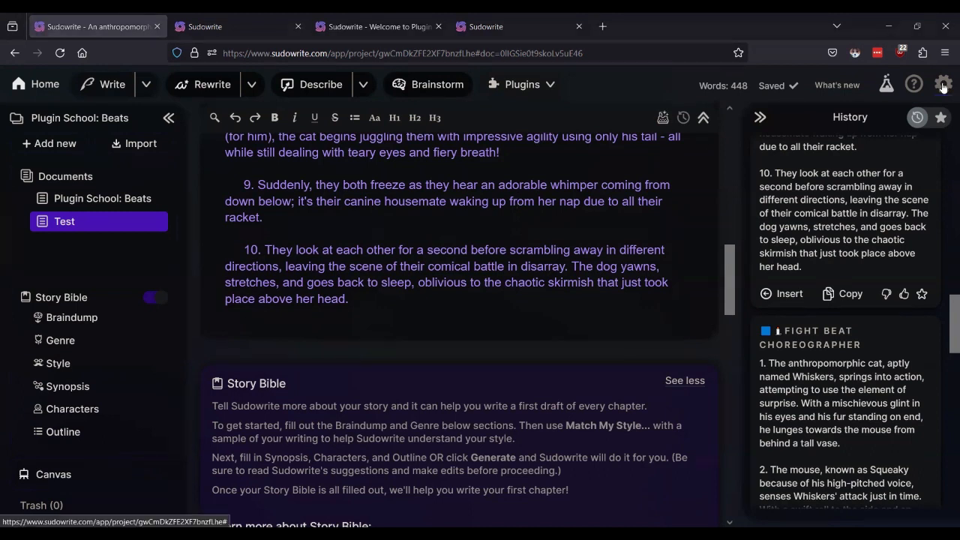
Check the account's recent activity for the credits used by the Fight Beat Choreographer run
click(944, 84)
click(703, 279)
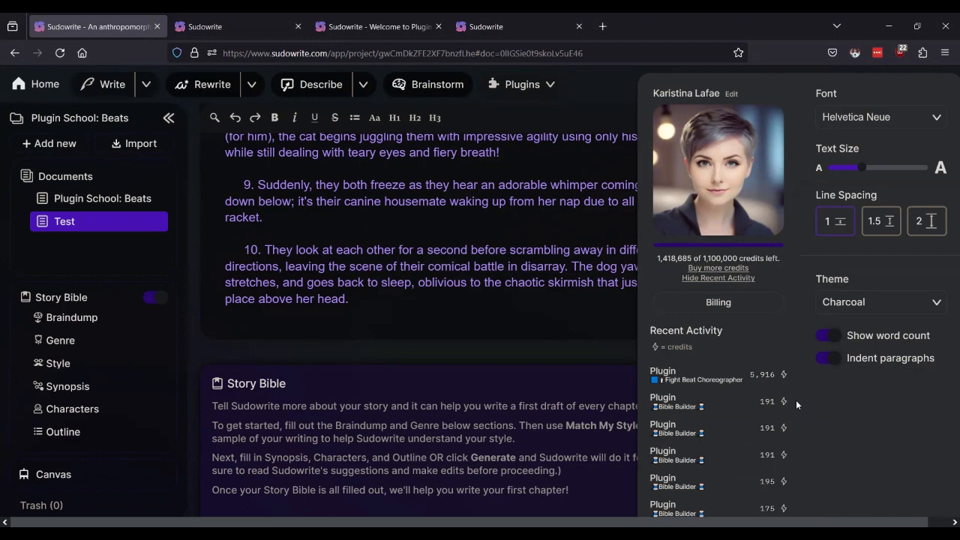
click(466, 278)
Cut all ten fight beats out of the Test document, leaving the template and separator line in place
scroll(467, 274, up, 5)
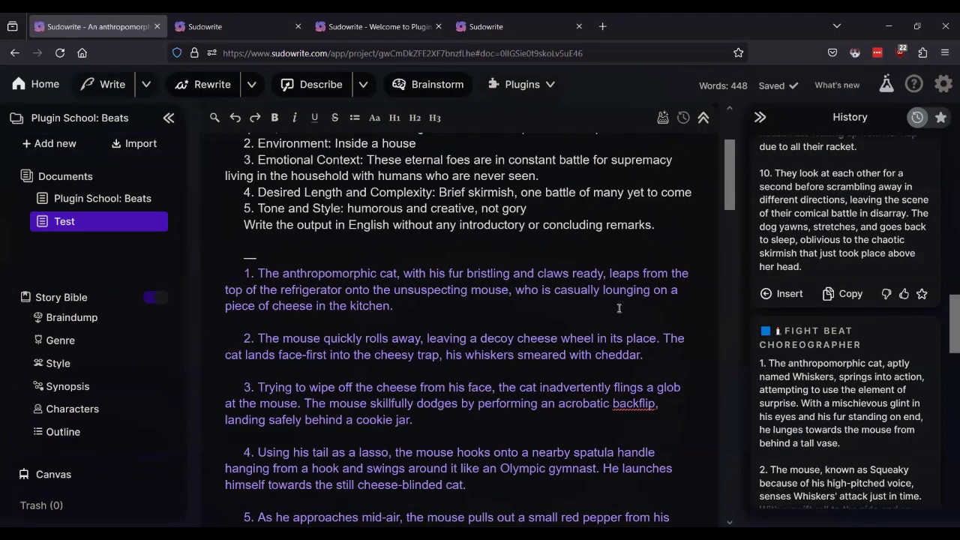
scroll(386, 363, up, 2)
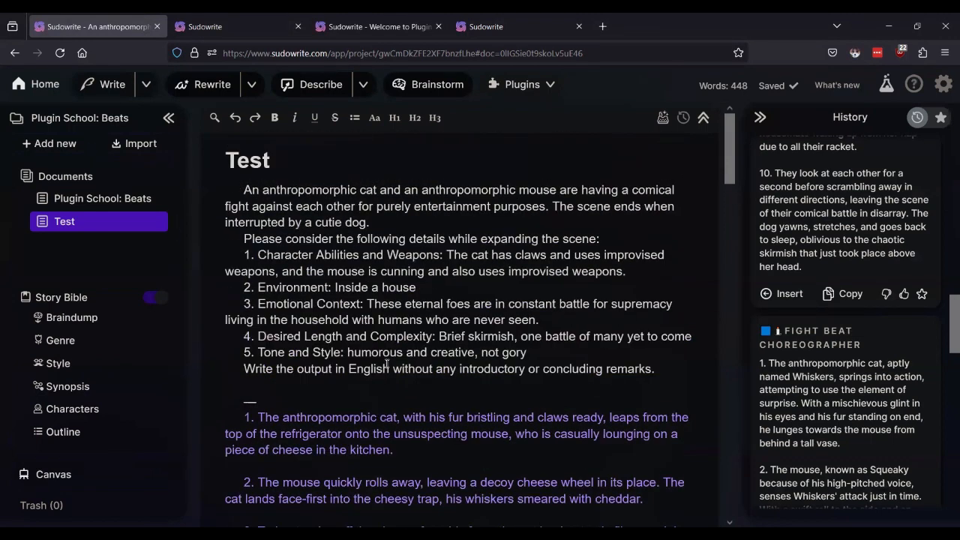
scroll(386, 363, down, 6)
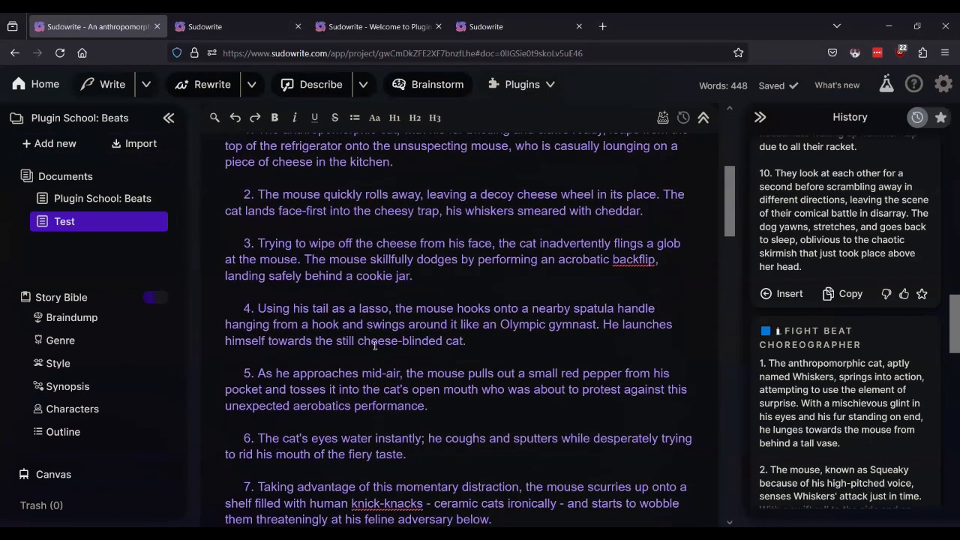
scroll(383, 338, up, 3)
scroll(382, 339, up, 1)
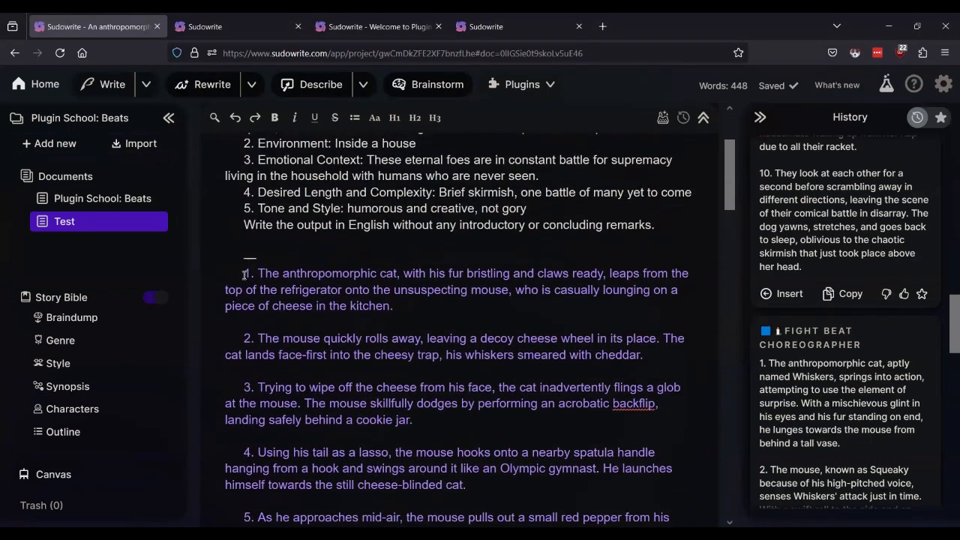
drag(243, 273, 554, 318)
key(BackSpace)
Open the Chapter Generator for the Test document and paste the ten cut beats into its Step 1 Beats field
scroll(480, 243, up, 8)
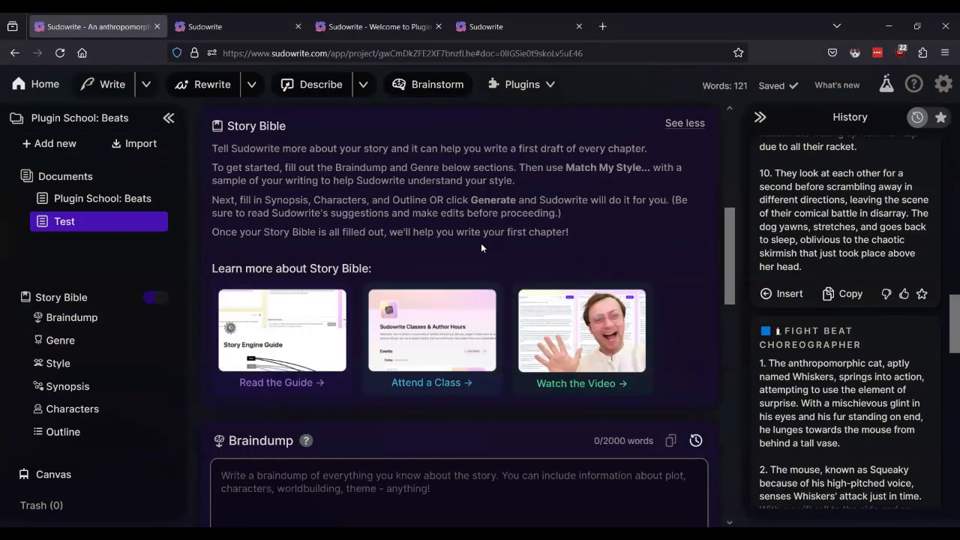
click(663, 118)
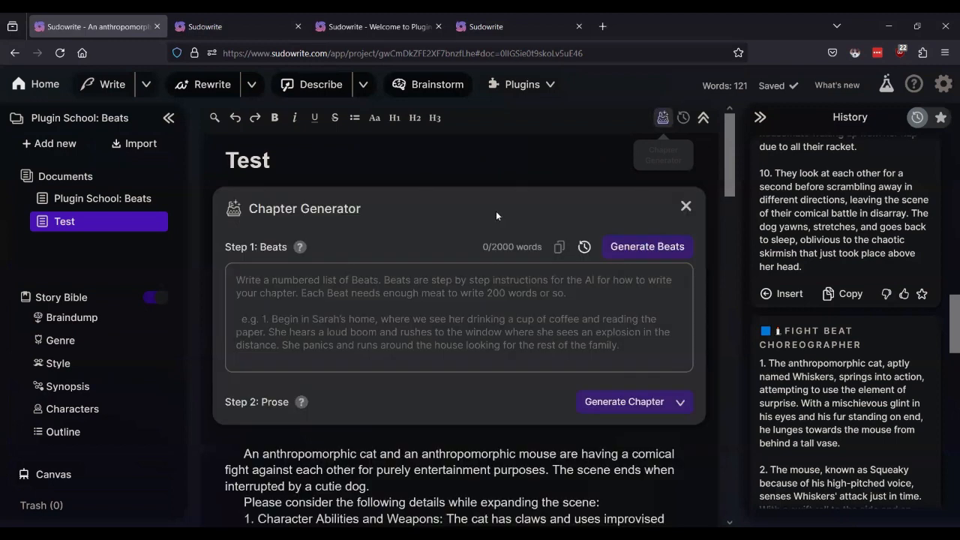
key(ctrl+v)
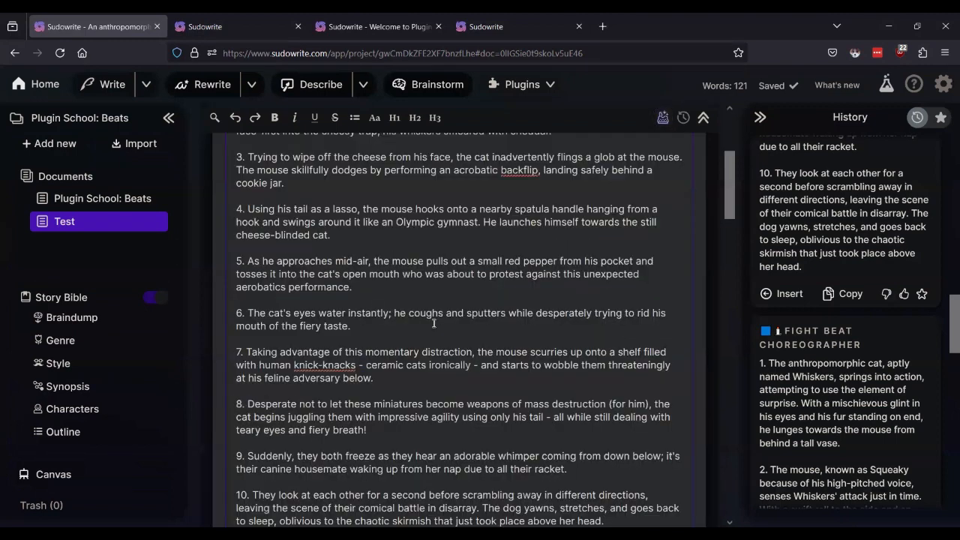
scroll(626, 176, up, 5)
scroll(626, 176, down, 1)
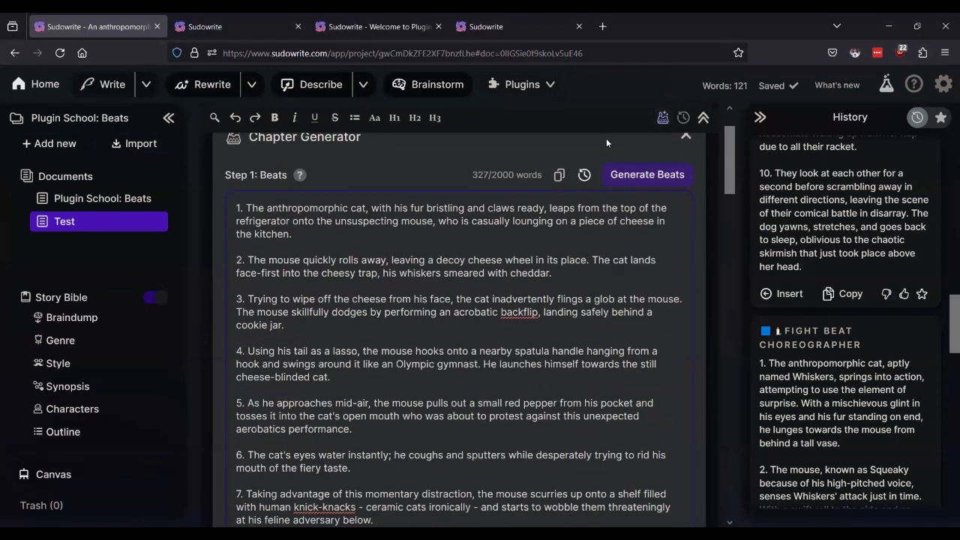
scroll(607, 137, up, 1)
scroll(656, 120, down, 1)
Hide and reopen the Chapter Generator, and review the pasted beats down to the Step 2 prose word and credit estimates
click(663, 118)
scroll(663, 120, up, 1)
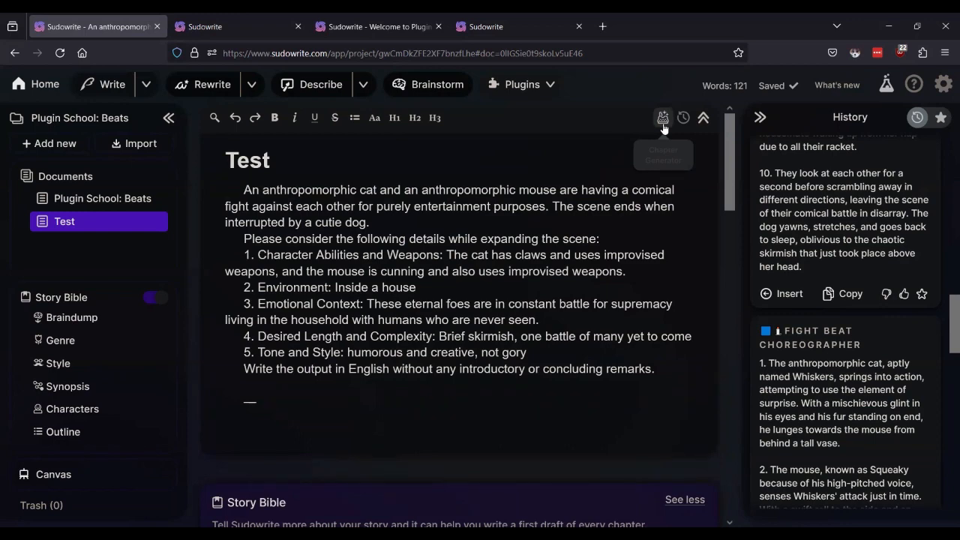
click(662, 126)
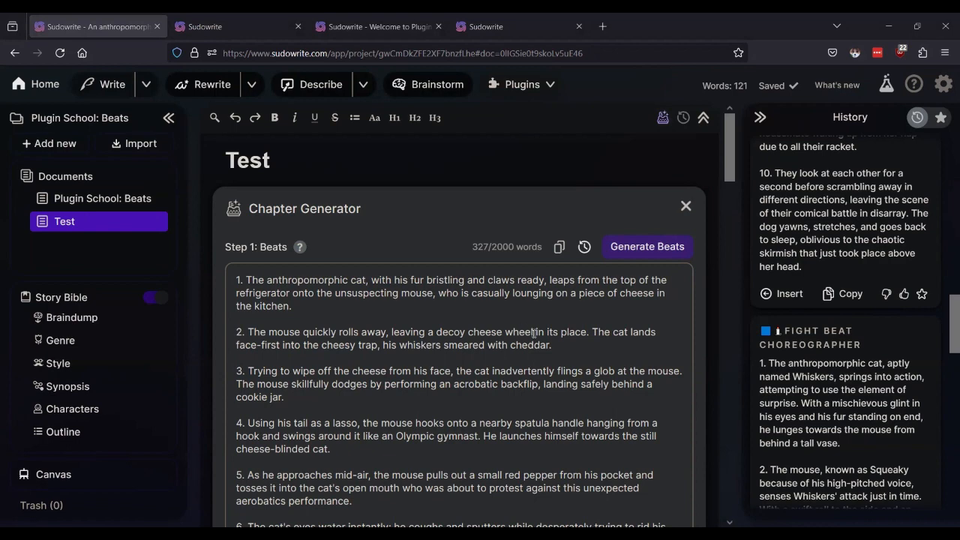
scroll(483, 311, down, 10)
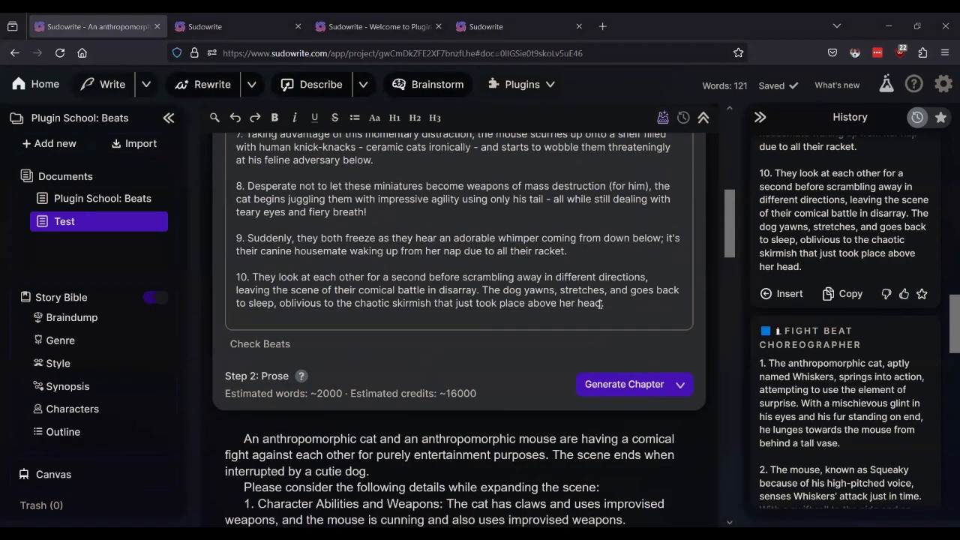
scroll(543, 321, down, 8)
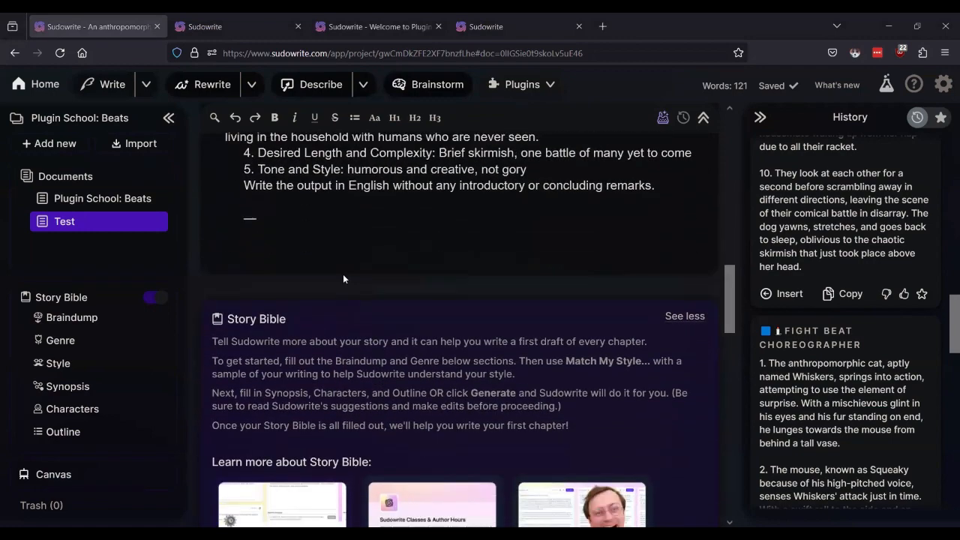
scroll(458, 290, up, 10)
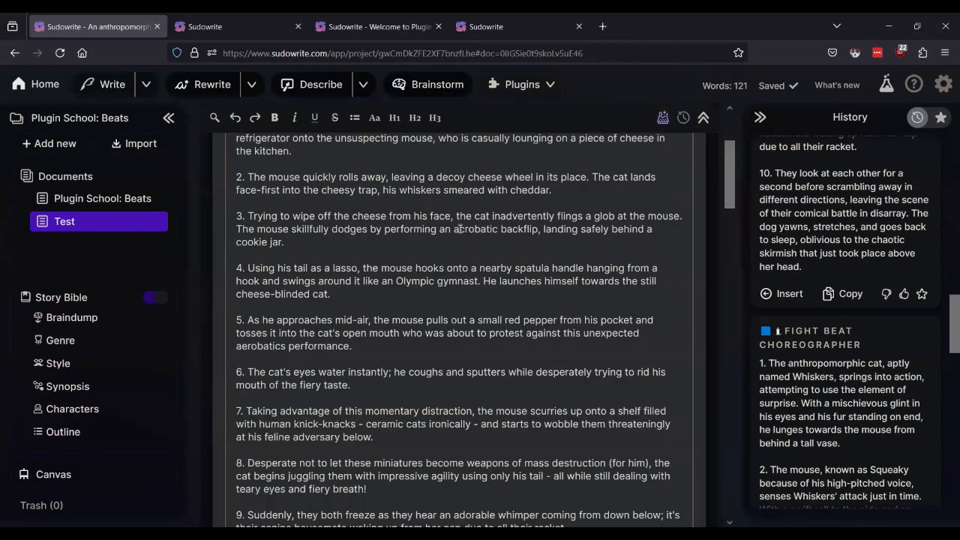
scroll(457, 290, down, 4)
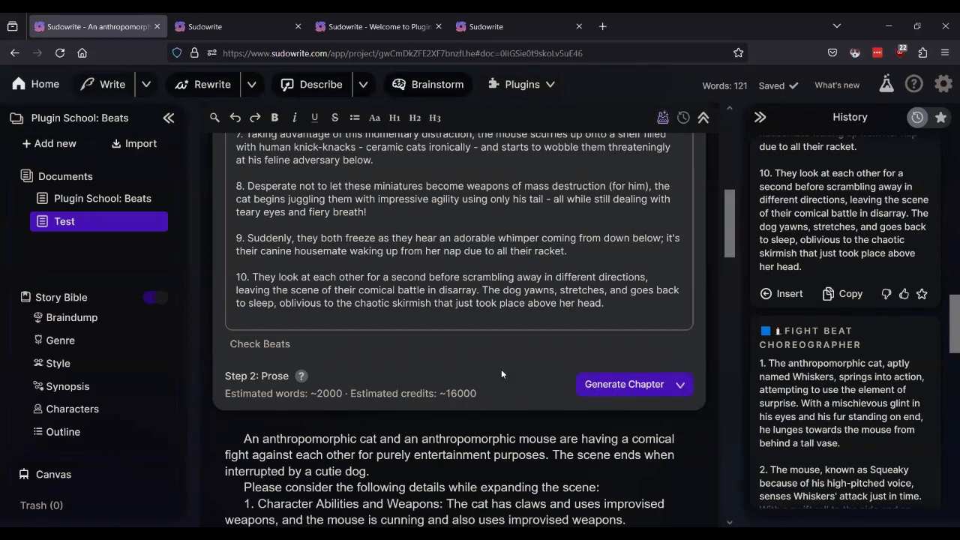
Check the Write settings for creativity, card count and length, prose mode and key details
click(147, 84)
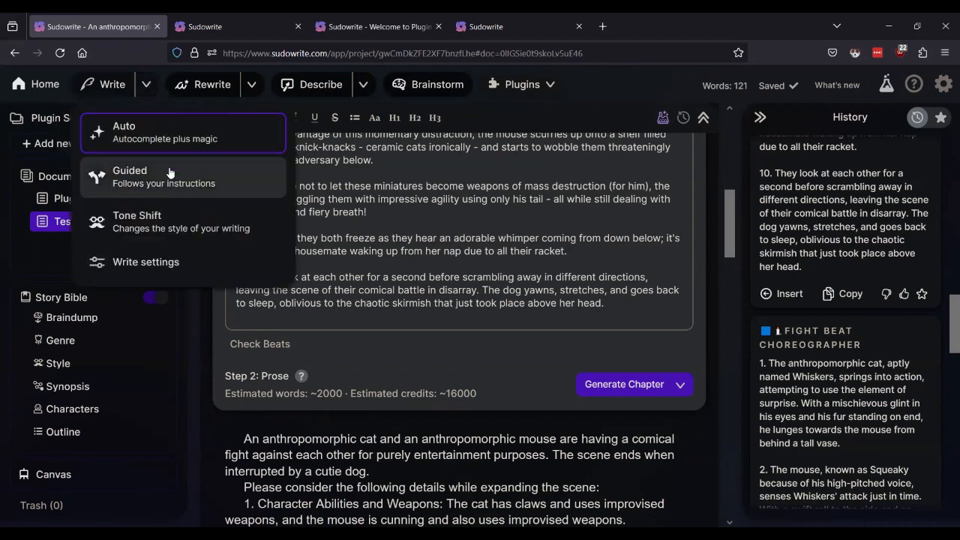
click(140, 262)
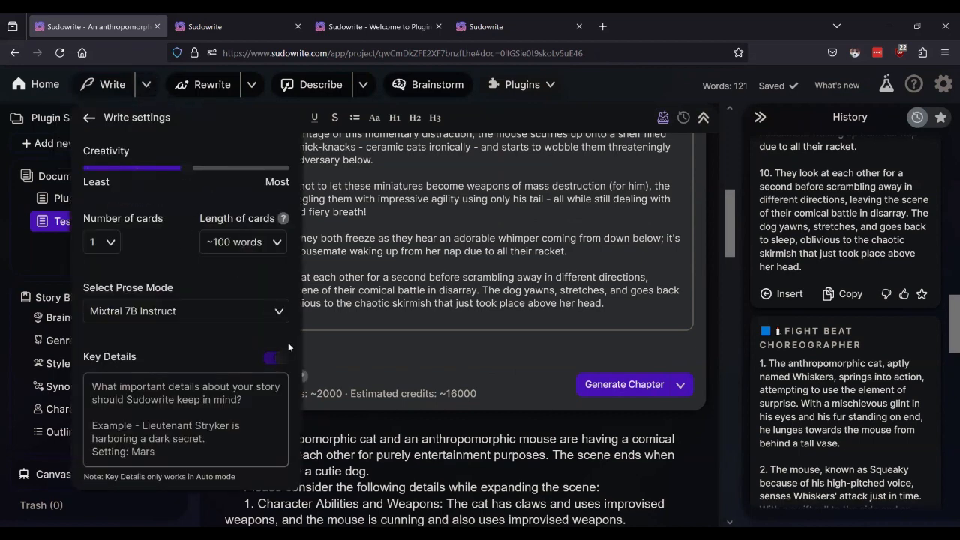
click(401, 238)
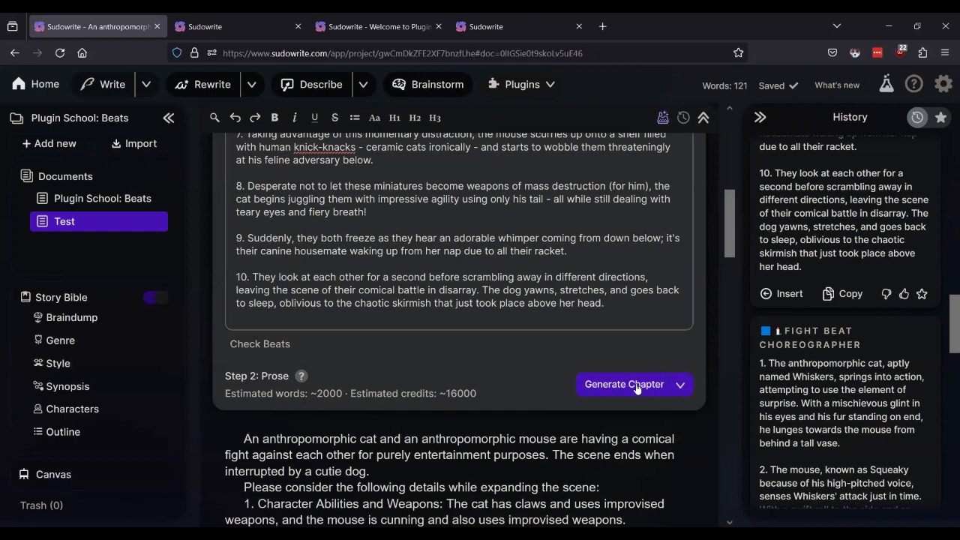
Generate the chapter prose from the pasted beats and read the passage written for beats 1 and 2, comparing it with the beat list
click(667, 383)
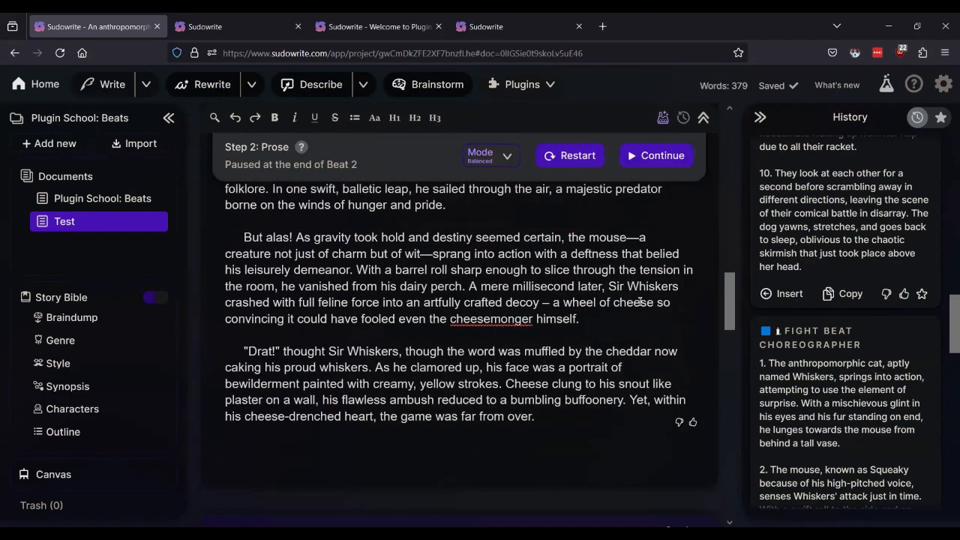
scroll(640, 301, up, 3)
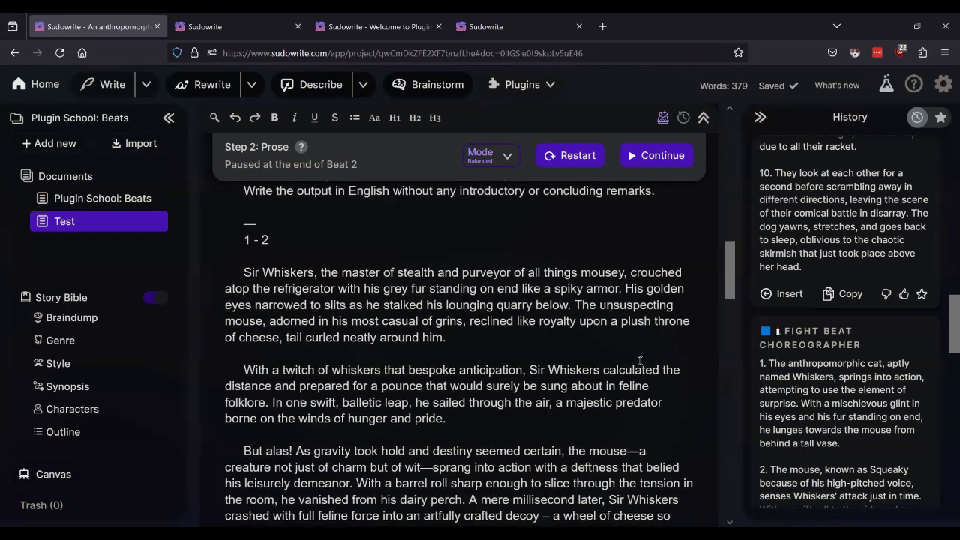
scroll(639, 360, down, 2)
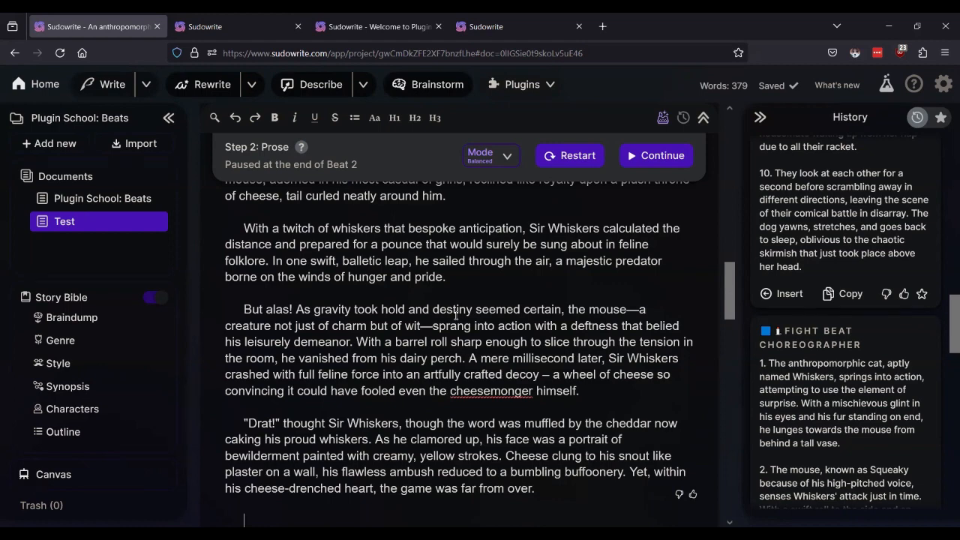
scroll(455, 315, down, 2)
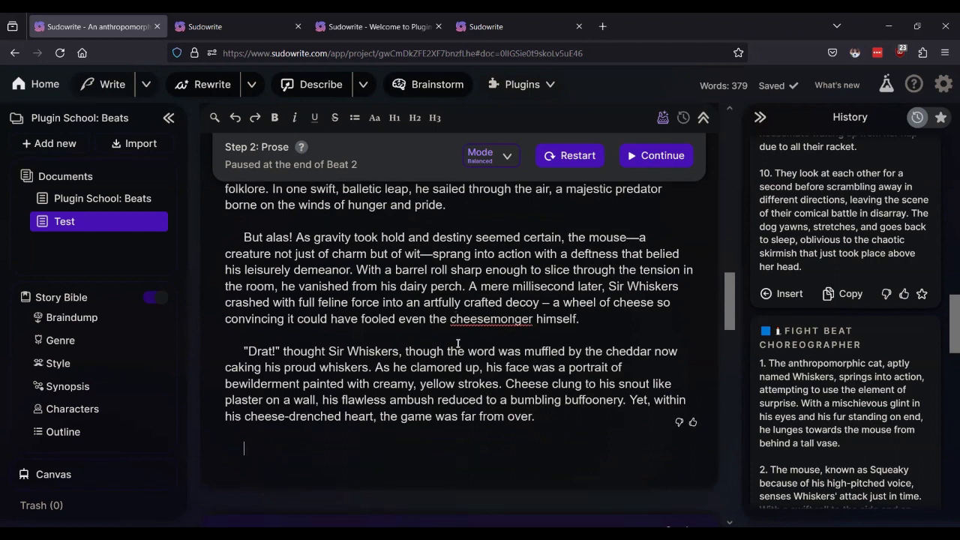
scroll(447, 328, up, 10)
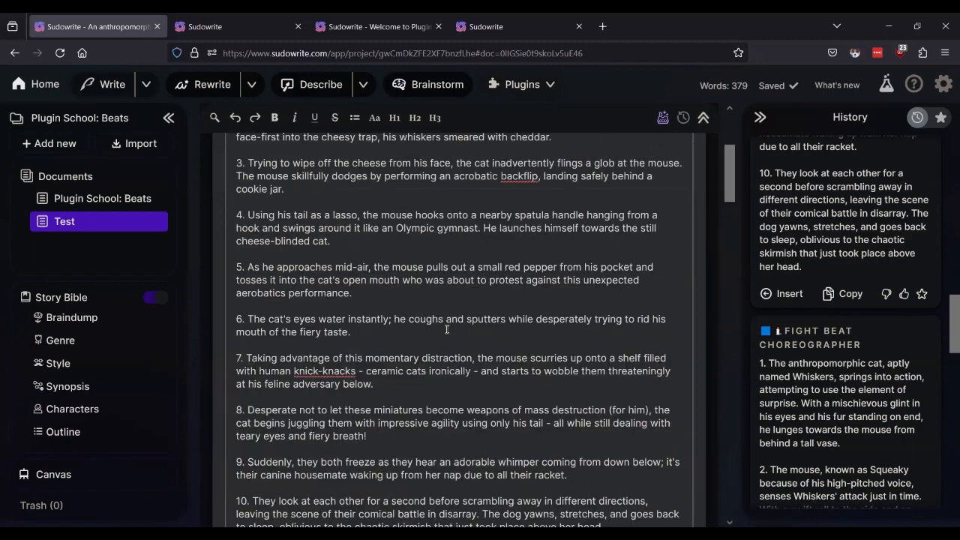
scroll(447, 328, down, 8)
scroll(447, 330, down, 1)
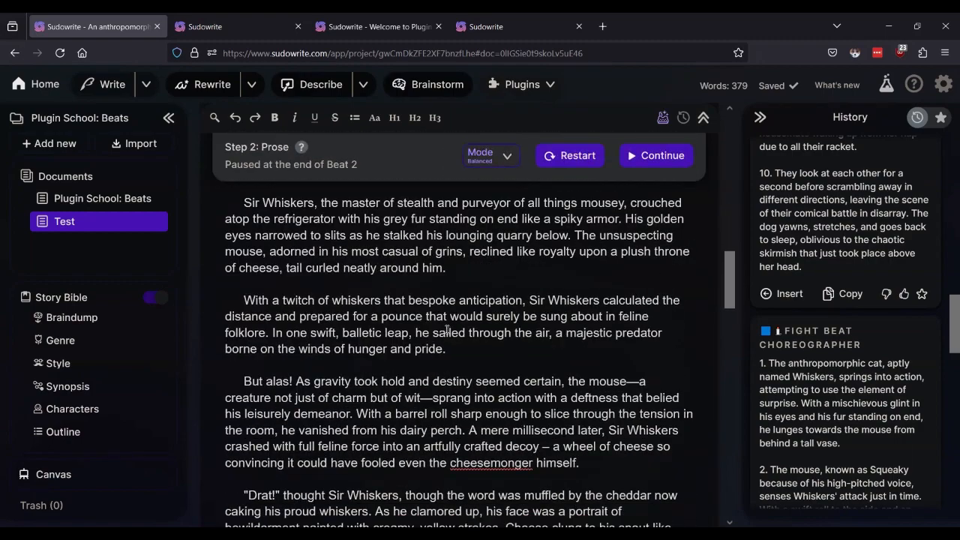
Reread the prose generated for beats 1 and 2, and compare it with the Step 1 beat list
scroll(447, 330, up, 4)
scroll(445, 328, down, 8)
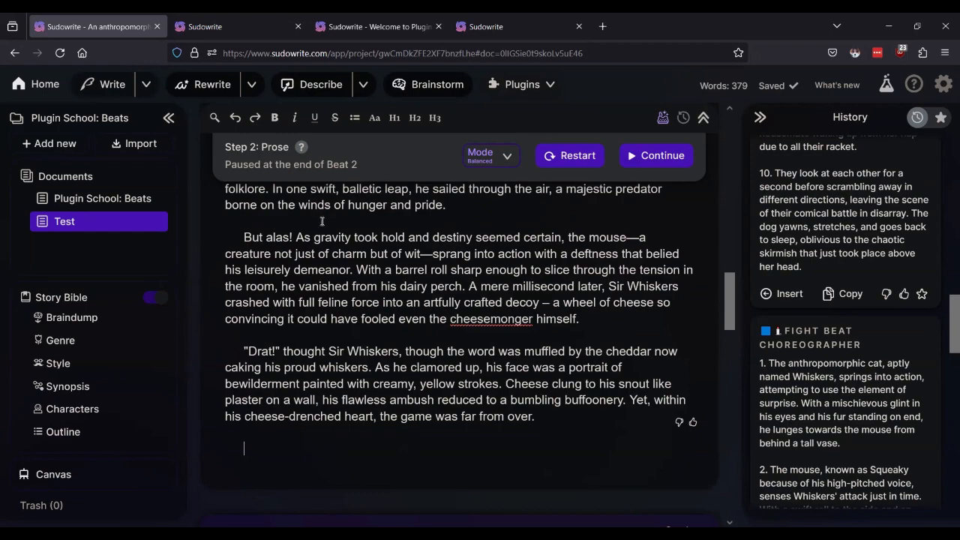
scroll(361, 317, up, 5)
scroll(361, 316, up, 10)
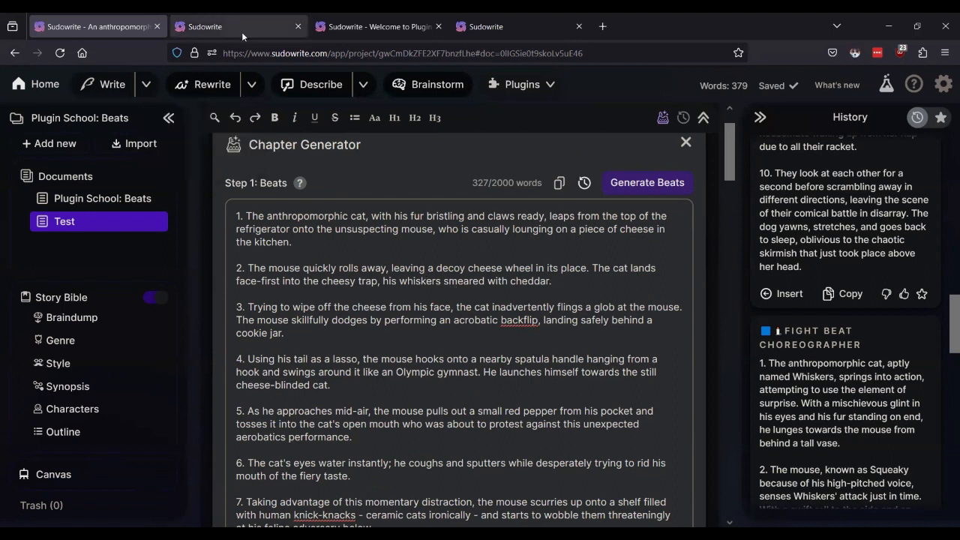
Open the Plugin School: Beats document at its Beats from Scratch and Editing Your Beats links, and review the Fight Beat Choreographer page
click(89, 198)
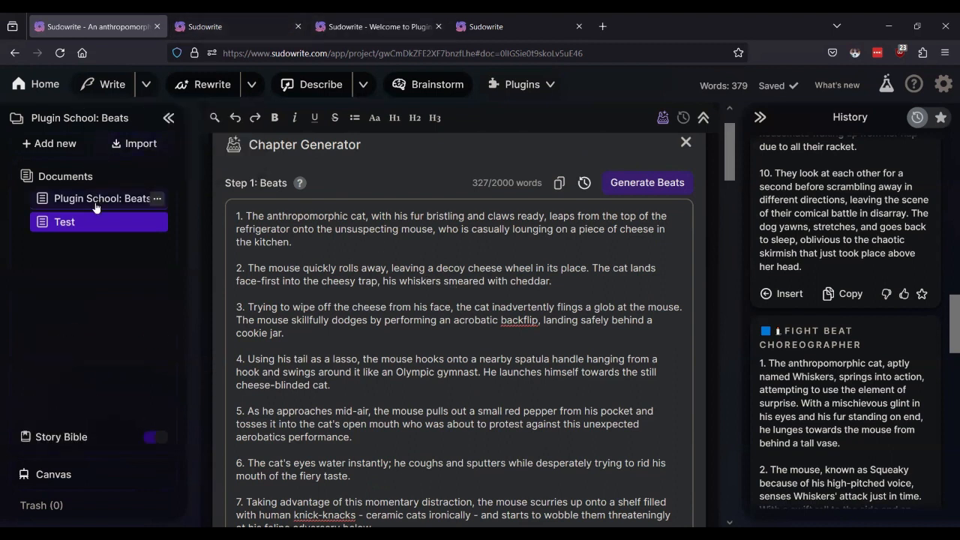
scroll(394, 297, down, 5)
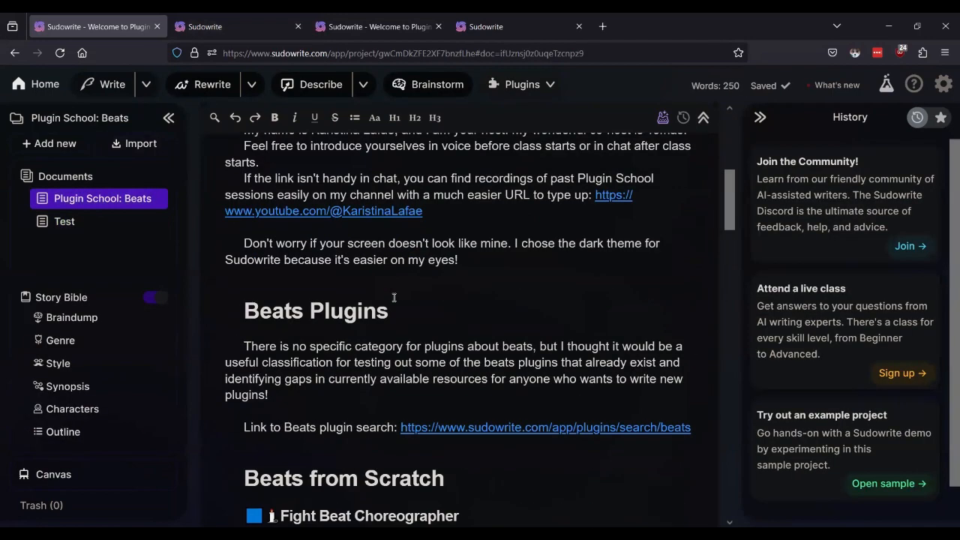
scroll(394, 298, up, 1)
scroll(394, 299, down, 5)
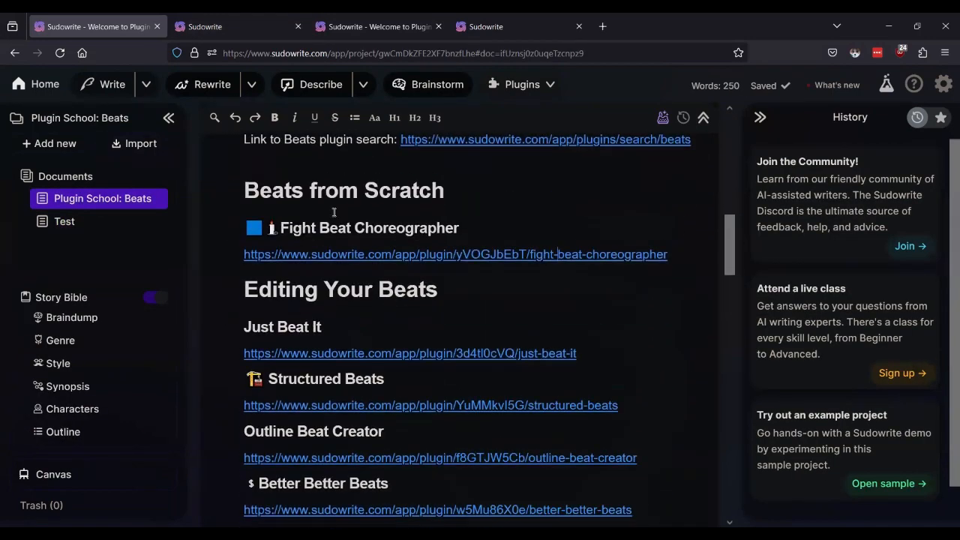
click(240, 23)
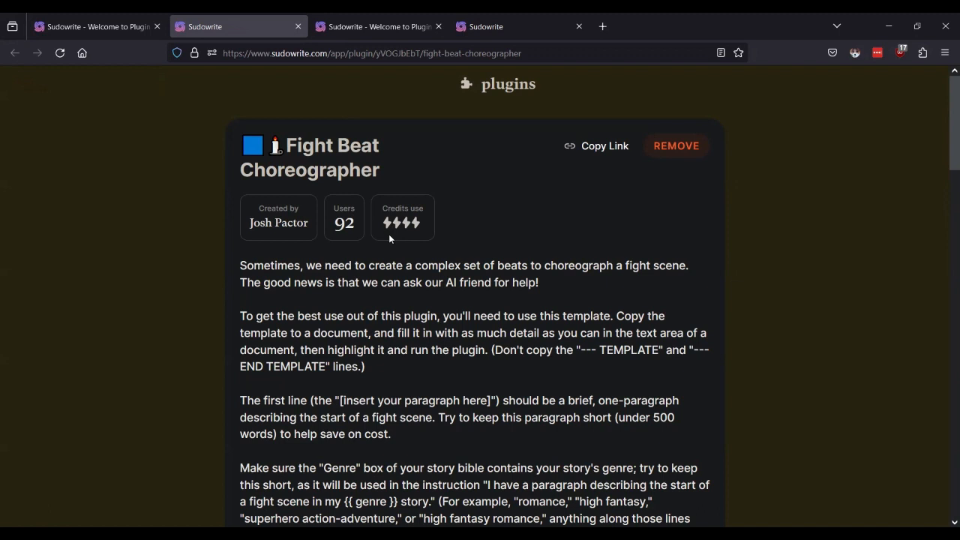
click(84, 26)
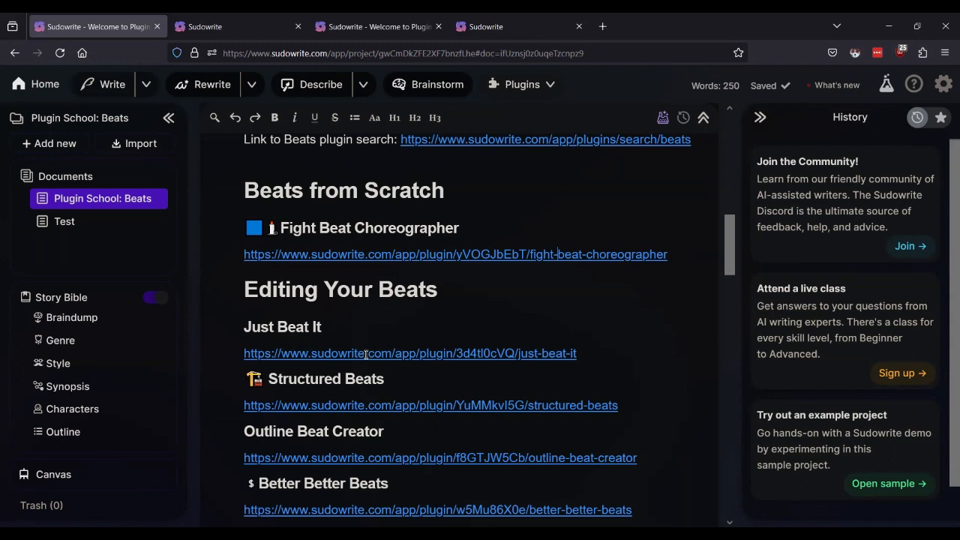
Open the Just Beat It plugin page from the document link, close the Fight Beat Choreographer page, and add Just Beat It
middle_click(366, 354)
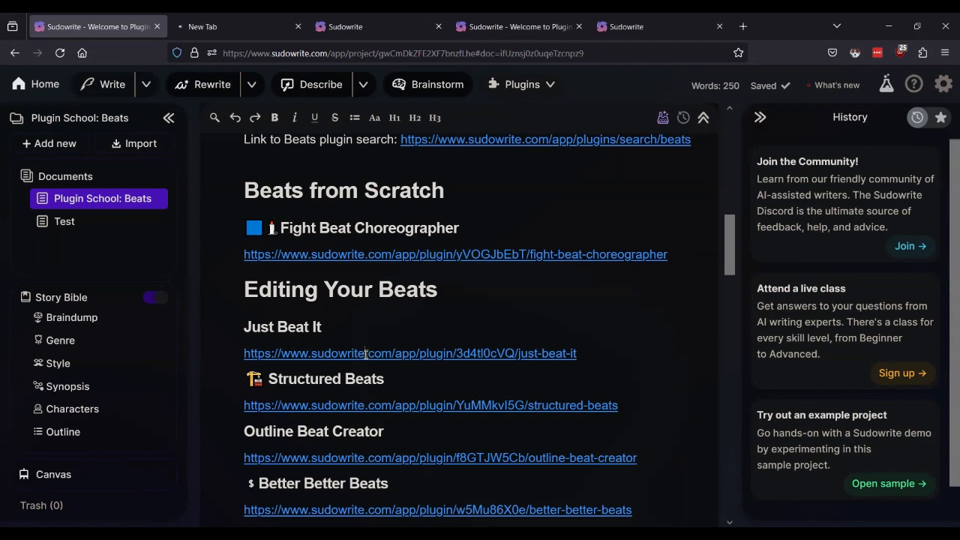
click(439, 27)
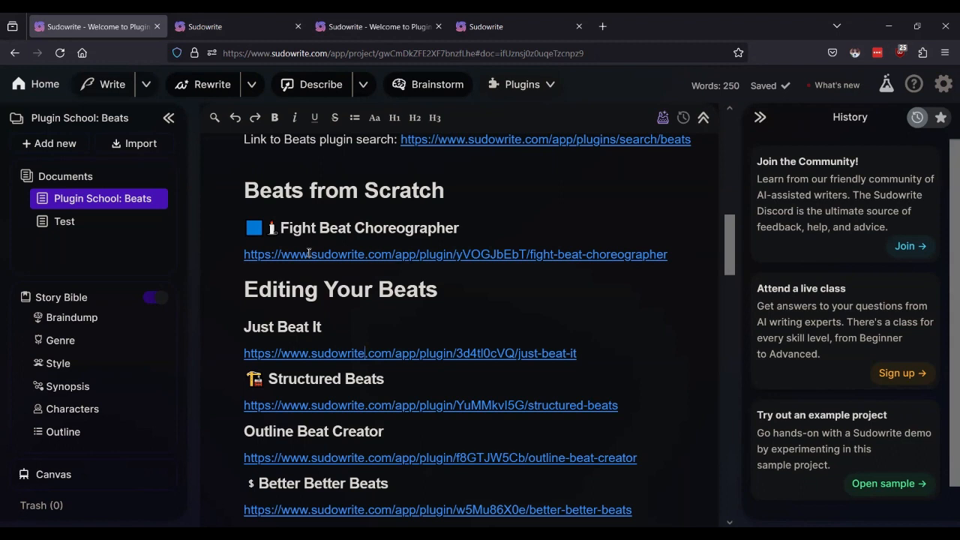
click(276, 30)
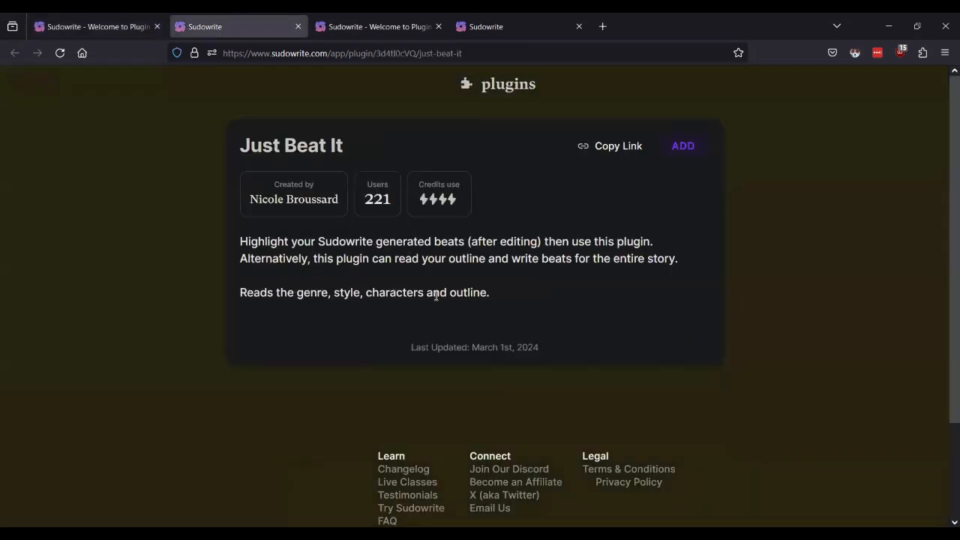
click(668, 148)
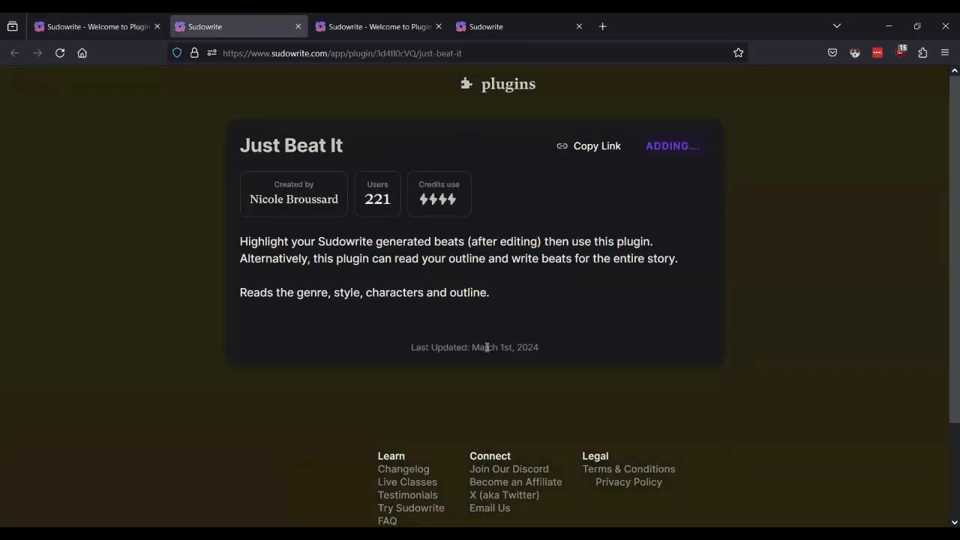
Reload the Plugin School: Beats project and reread the Just Beat It plugin description
click(77, 21)
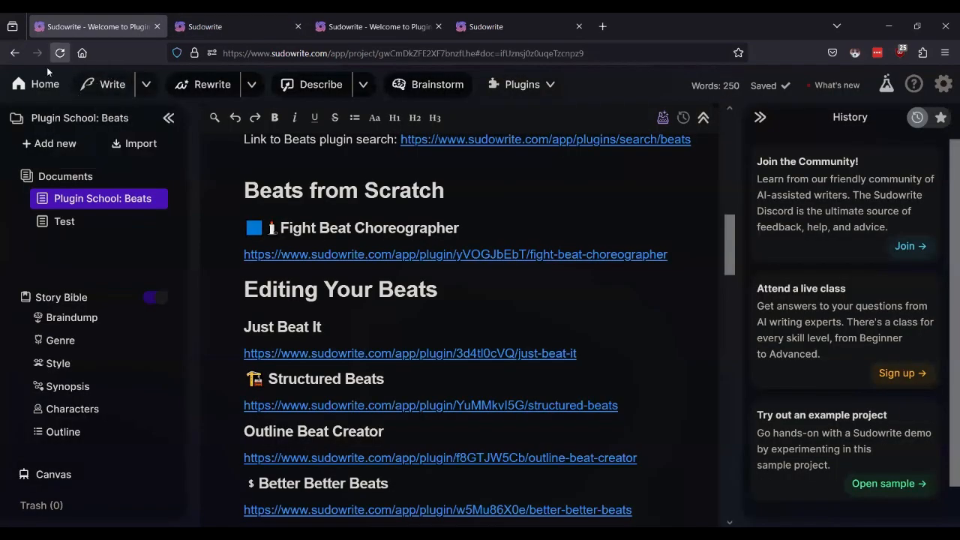
click(233, 26)
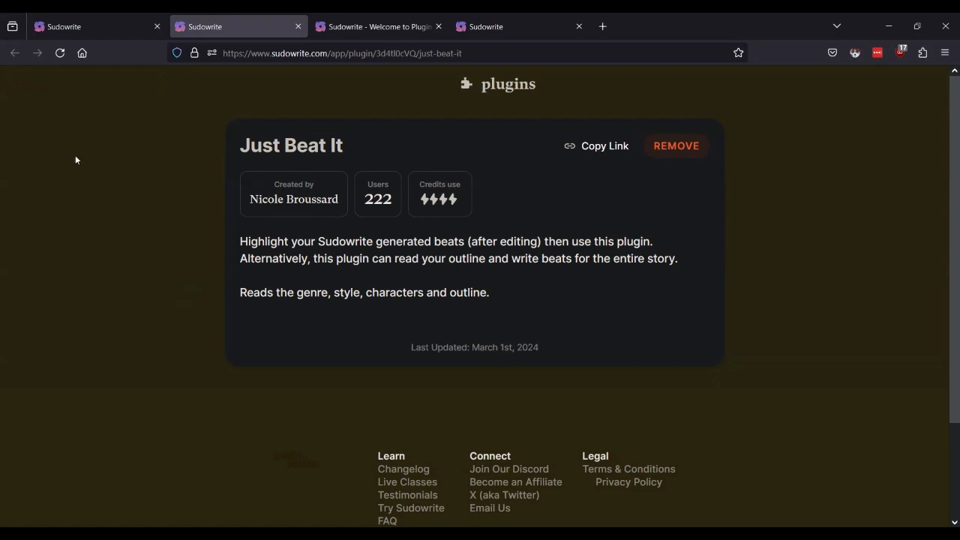
click(73, 29)
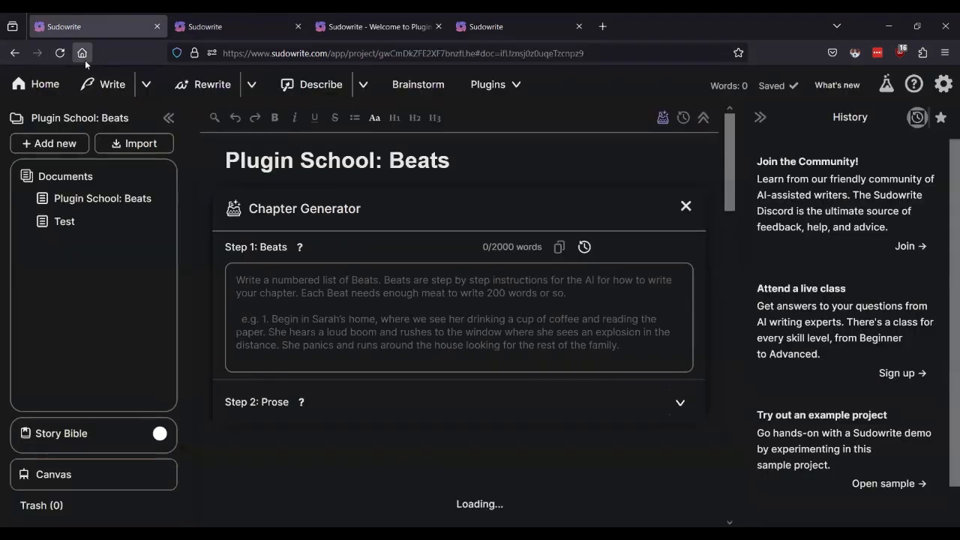
click(60, 54)
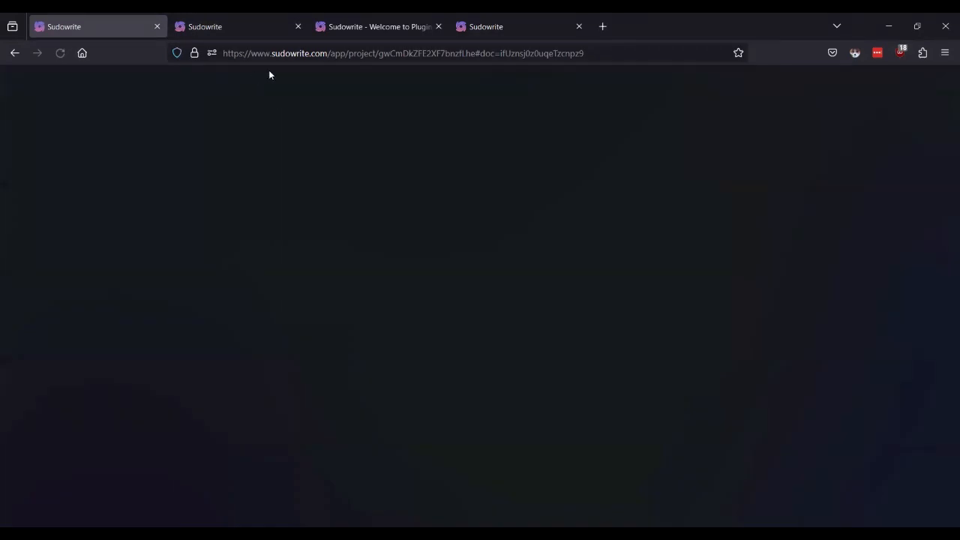
click(225, 12)
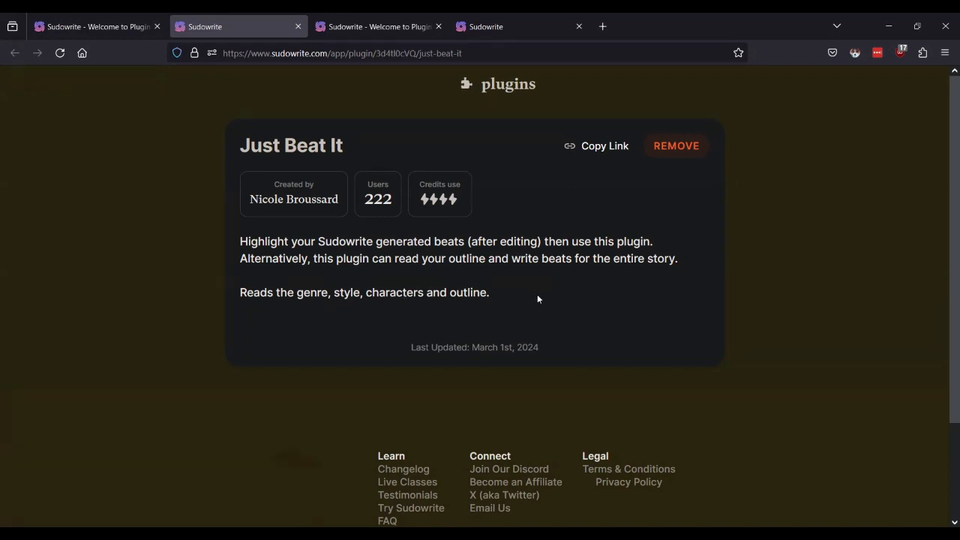
Add a new document to the project and title it Test 2
click(102, 23)
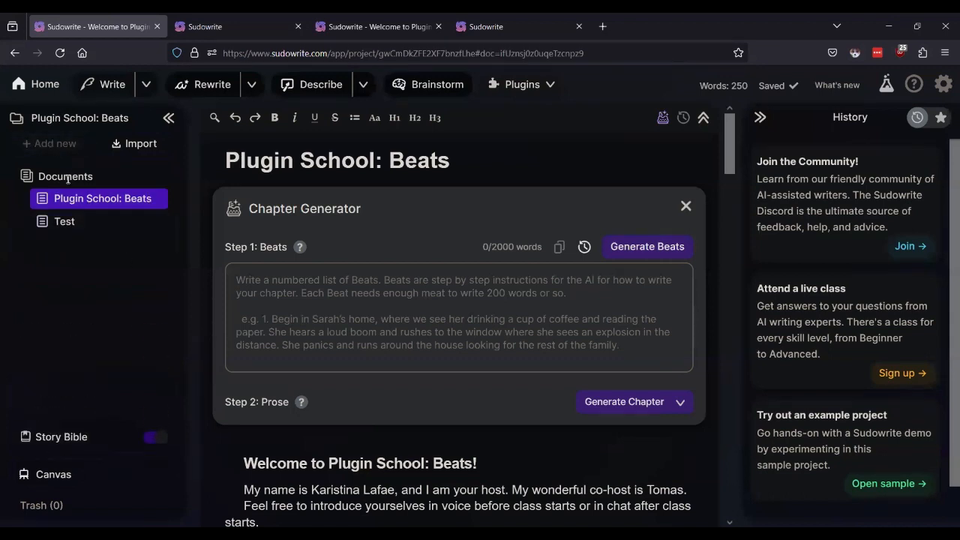
click(95, 248)
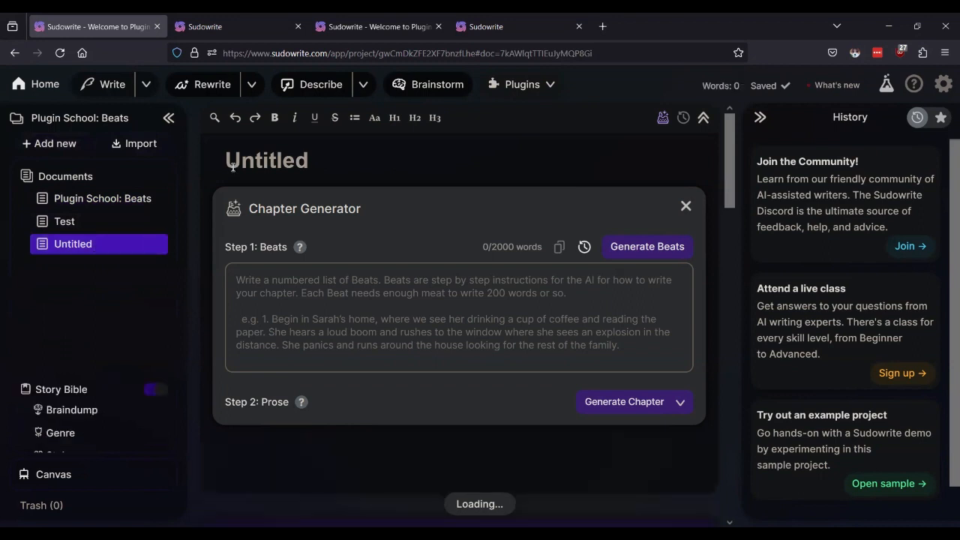
text(Test 2)
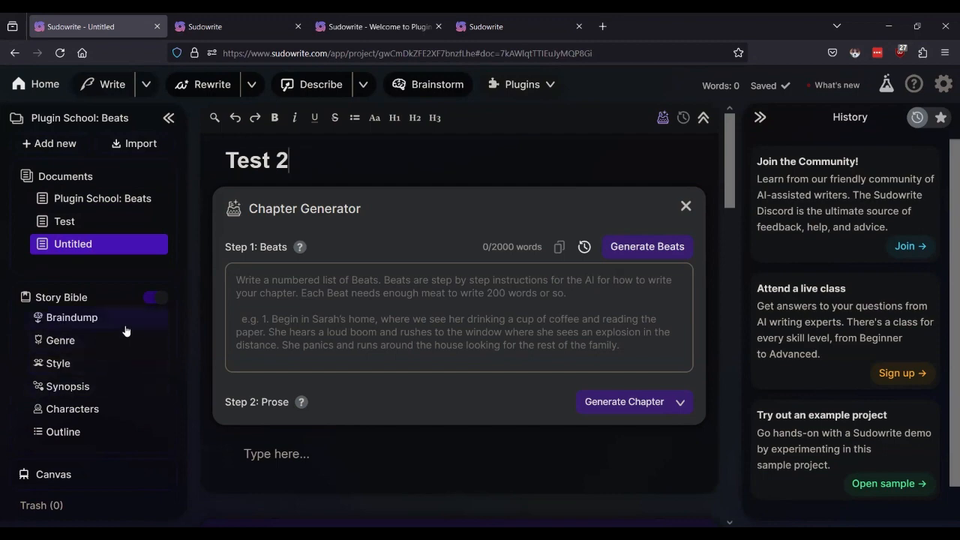
Replace the Story Bible genre with "mystery"
click(68, 340)
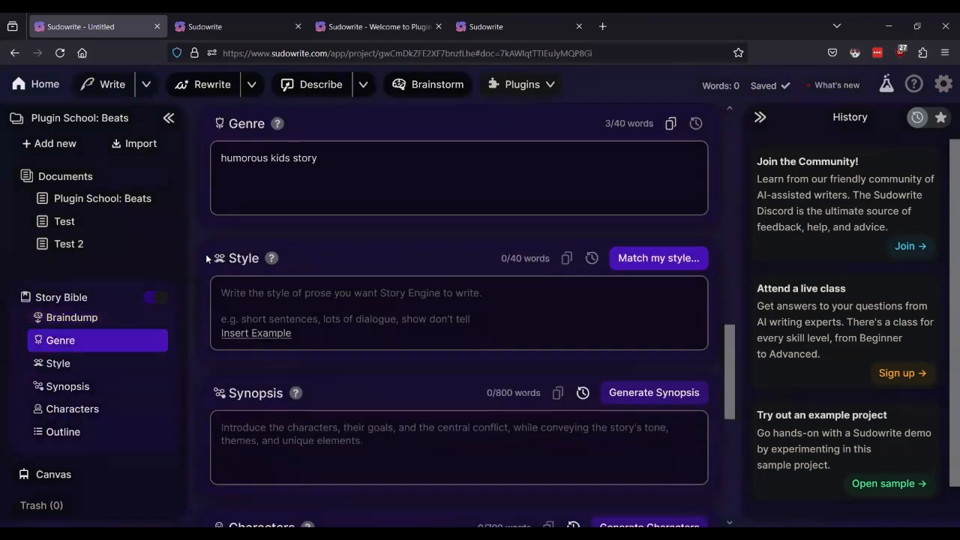
triple_click(331, 154)
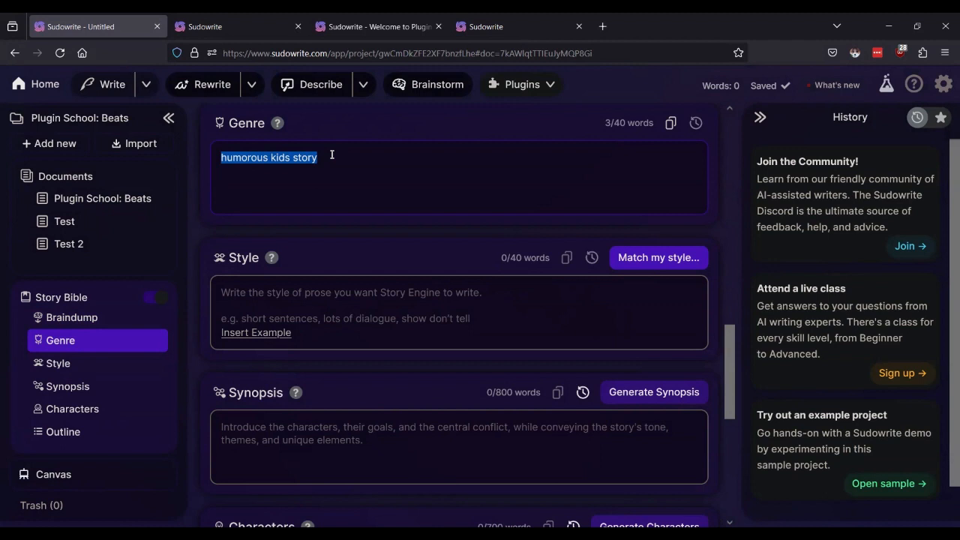
text(mys)
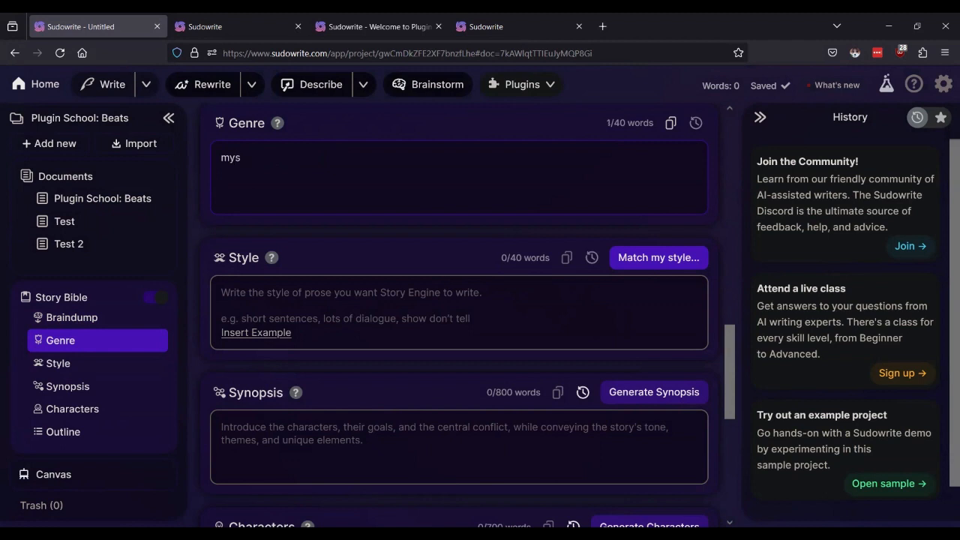
text(tery)
Set the Story Bible style to "short sentences, lots of dialogue, show don't tell" and recheck which fields Just Beat It reads
click(299, 298)
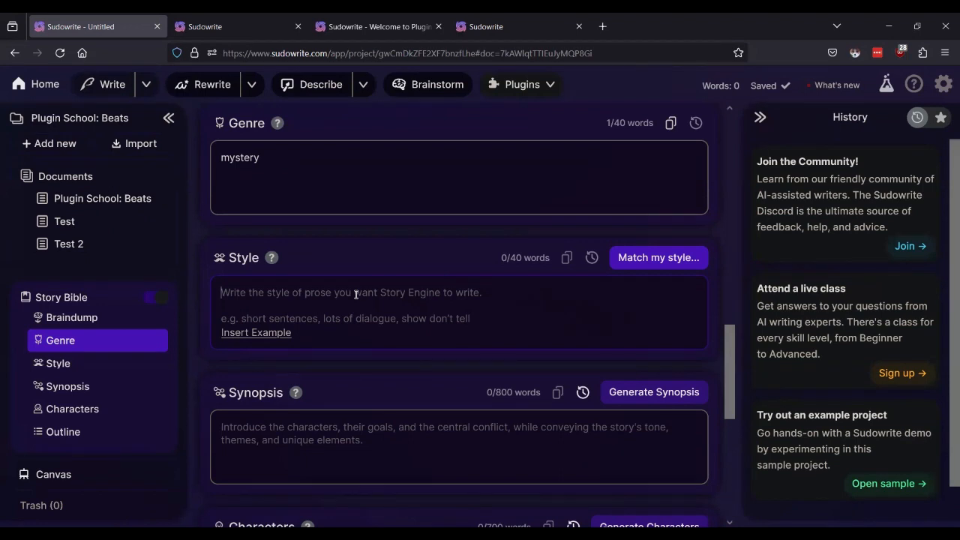
text(short sentence)
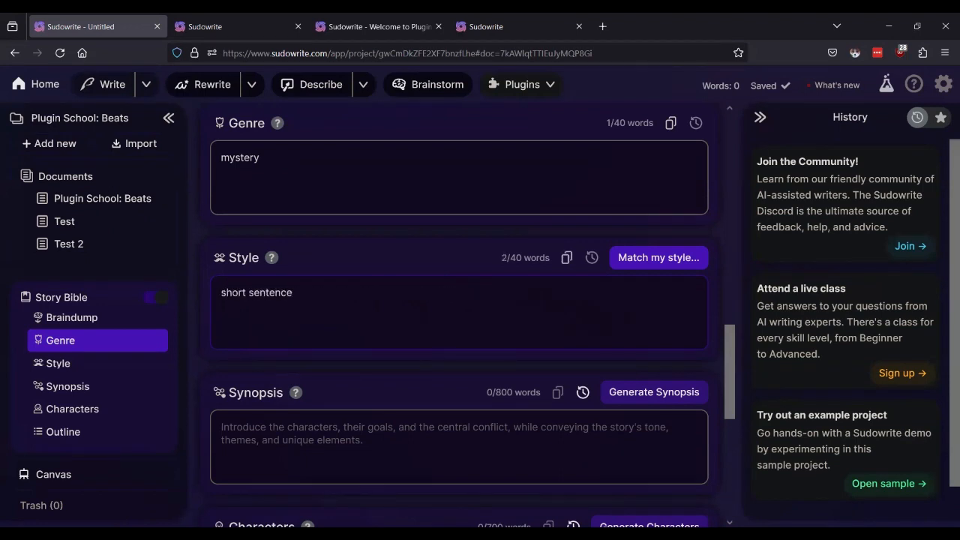
text(s, lots of dialogue, s)
text(how )
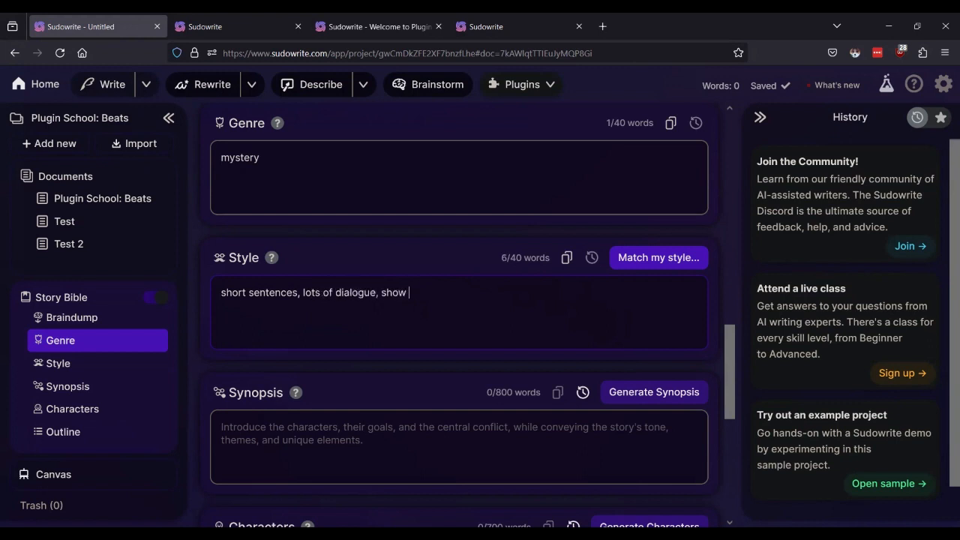
text(don't tell)
click(210, 26)
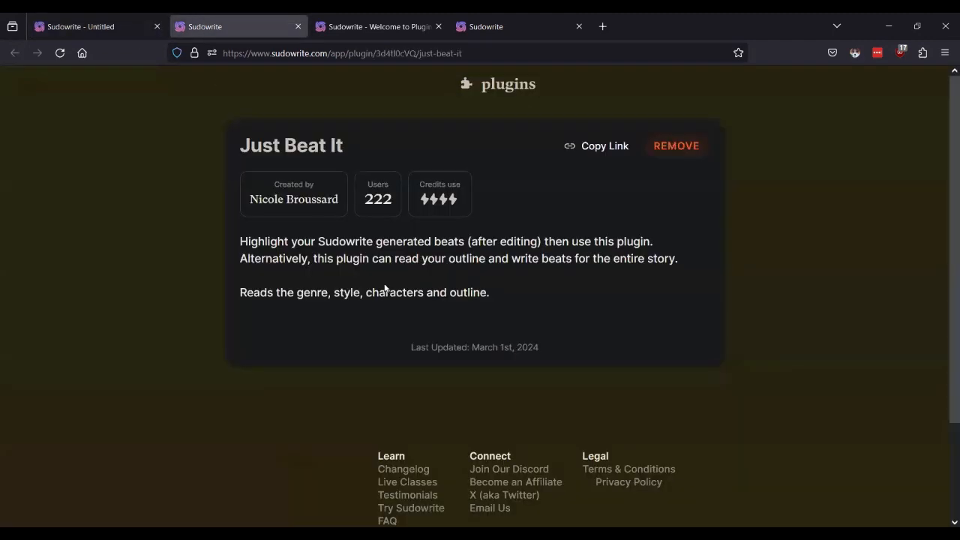
click(84, 26)
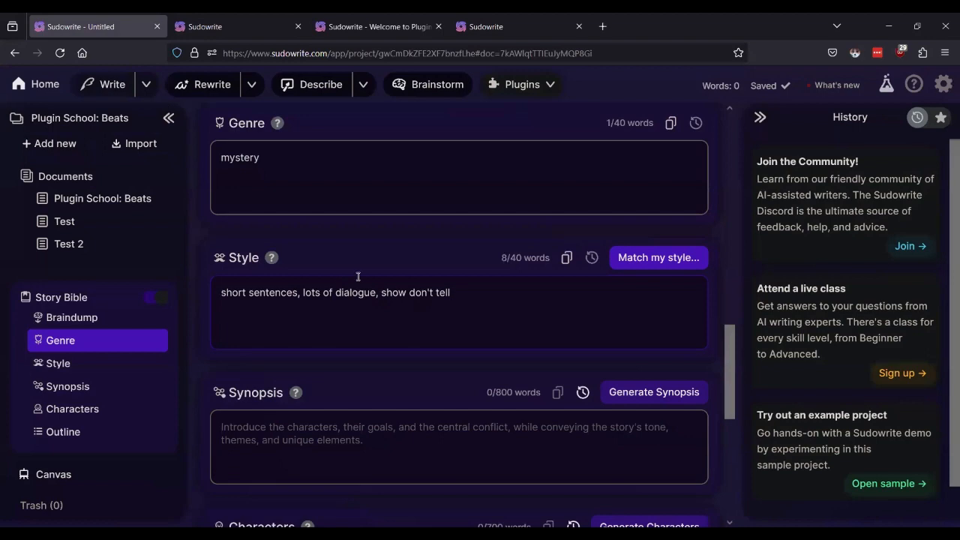
Begin the Story Bible braindump with "Who stole the cheesecake? Three characters include"
scroll(357, 276, down, 5)
scroll(357, 276, up, 5)
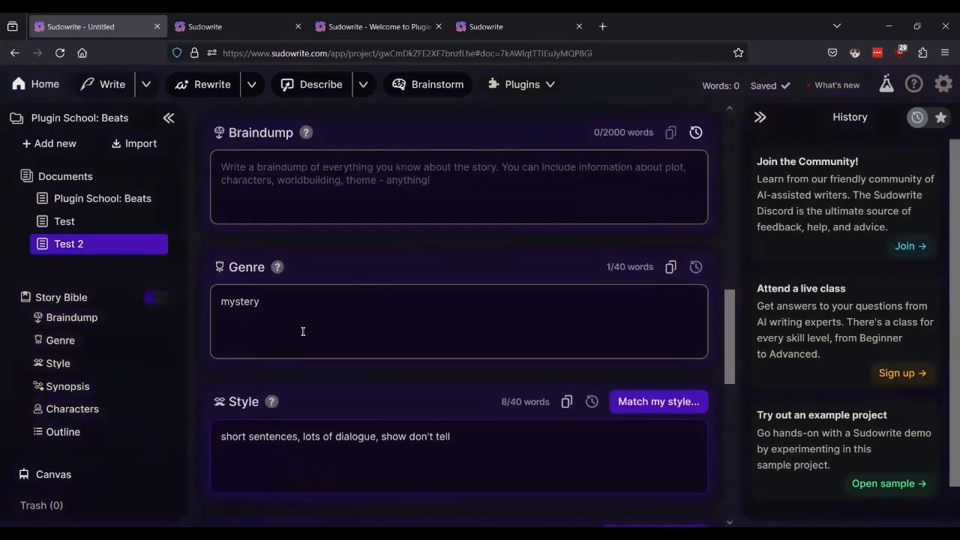
click(308, 185)
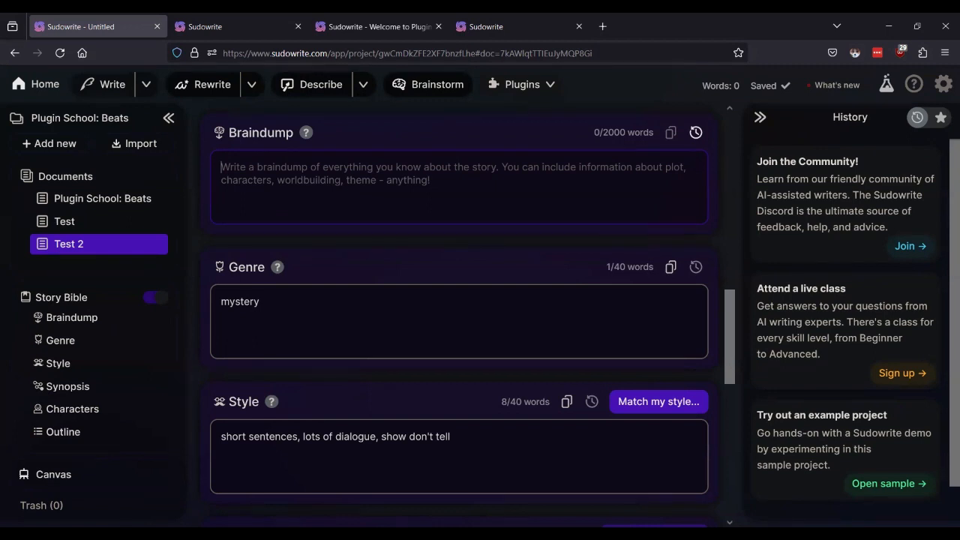
text(Who stole)
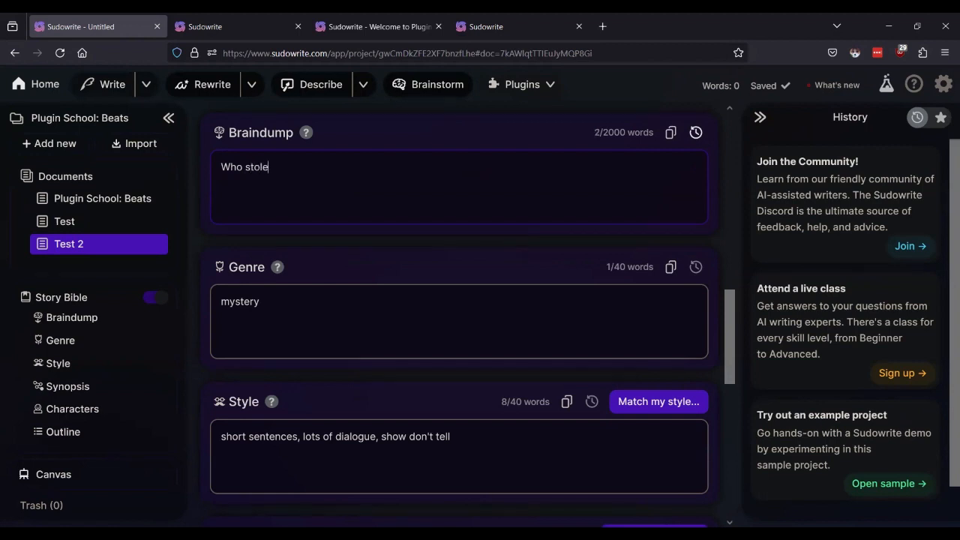
text( the cheesecake? Three)
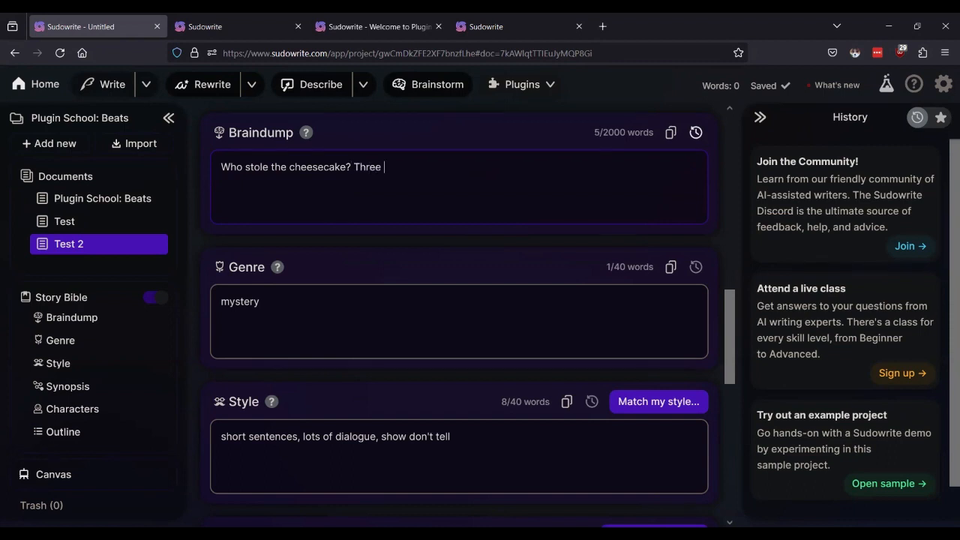
text( chatracters include a)
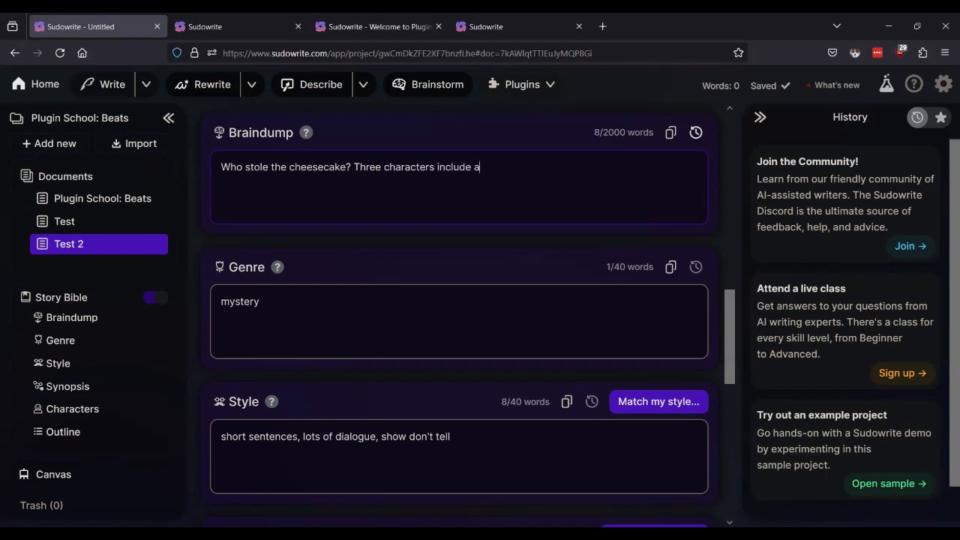
Insert the word "anthropomorphic" before "characters" in the braindump and return to the end of the sentence
text(nt)
key(BackSpace)
text(anthro )
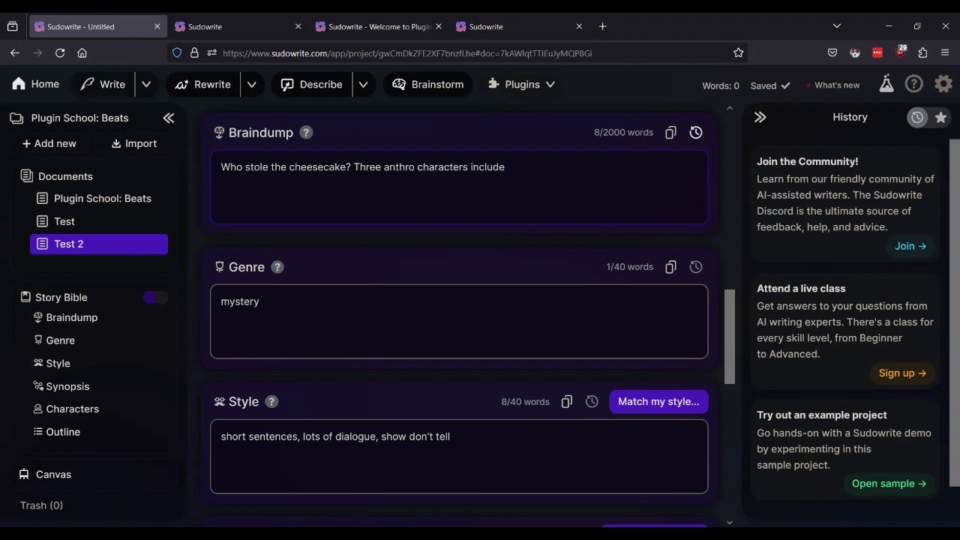
text(pomorph)
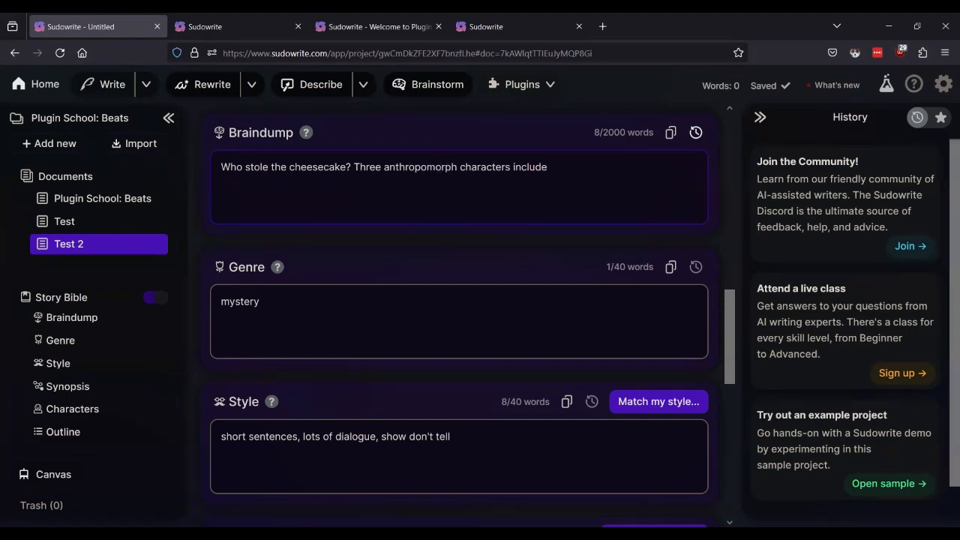
text(ic)
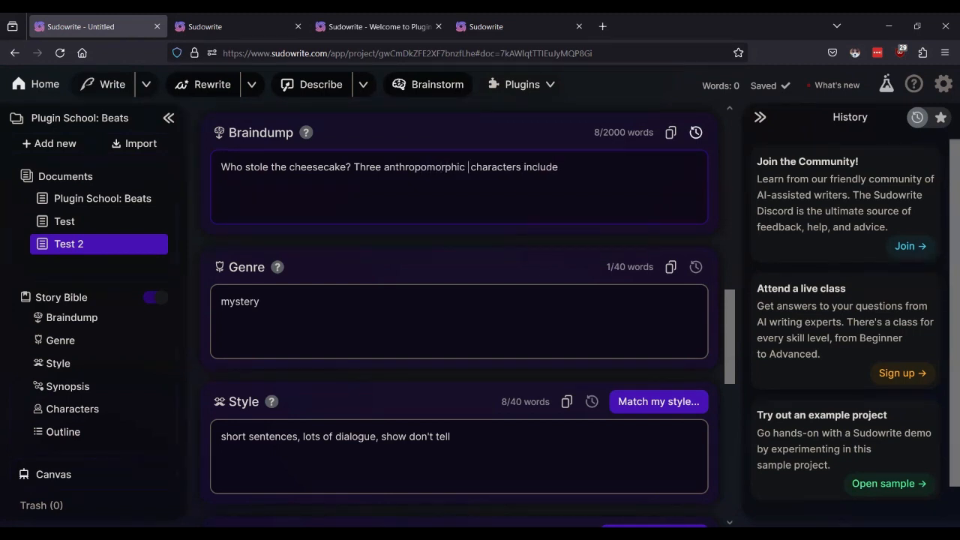
key(BackSpace)
click(588, 172)
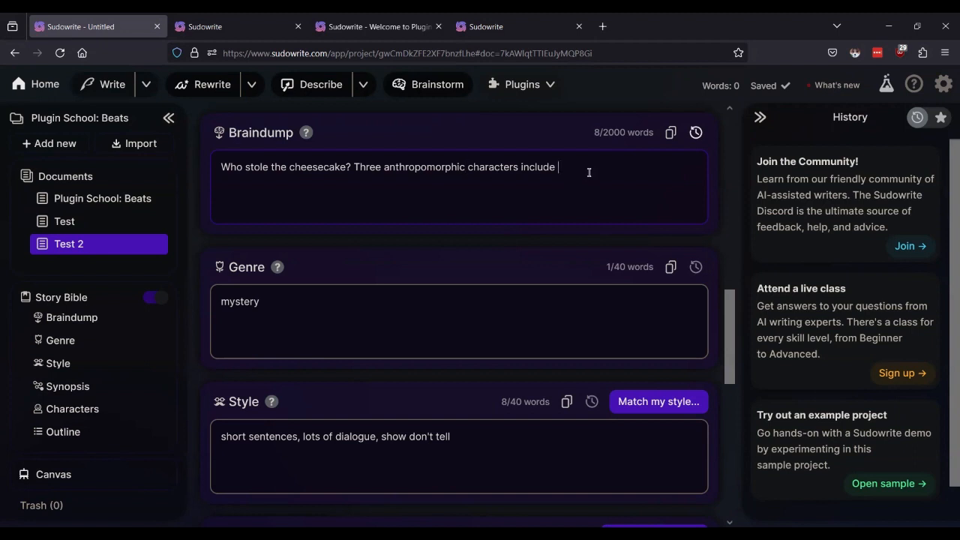
Complete the braindump sentence with "a cat, mouse, and dog all living as pets in the same house"
text(a cat, mouse, and dog all living s)
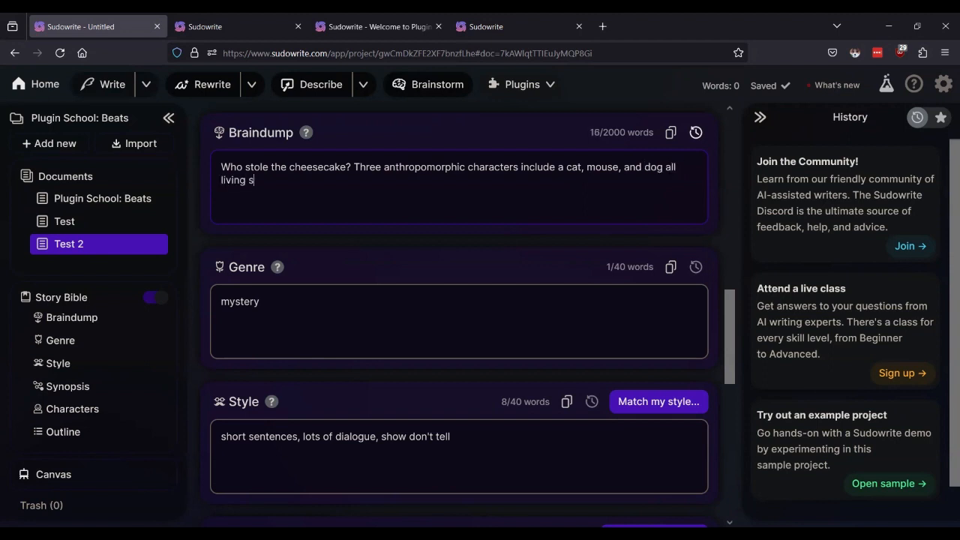
key(BackSpace)
text(as pets int he)
key(BackSpace)
key(BackSpace)
key(BackSpace)
text(the same house)
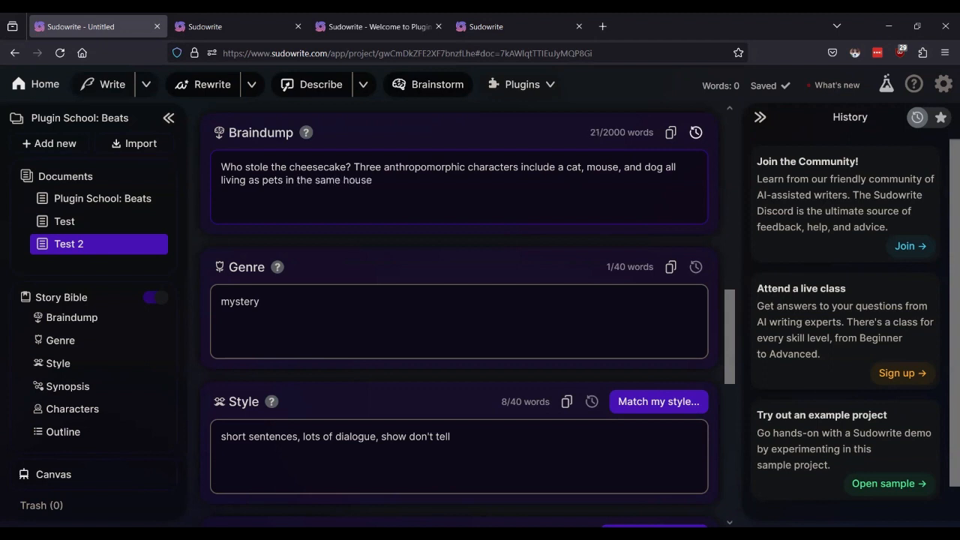
Recheck which fields Just Beat It reads and generate the Story Bible synopsis from the braindump
scroll(469, 250, down, 4)
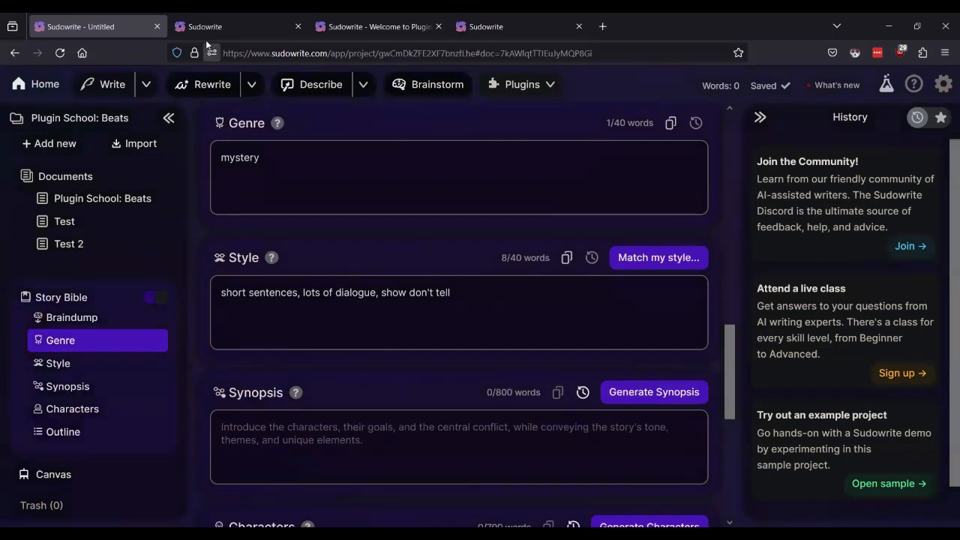
click(225, 27)
click(140, 27)
scroll(463, 245, down, 3)
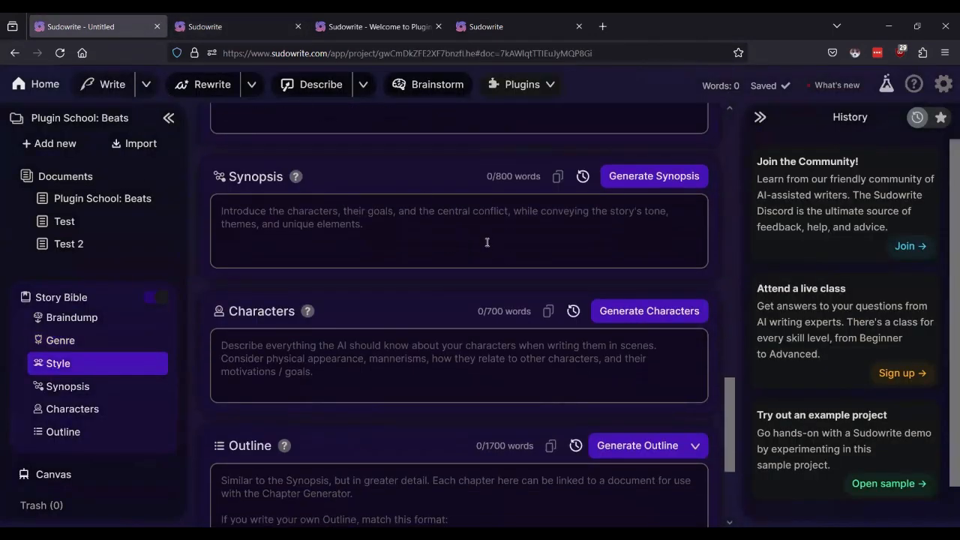
click(202, 26)
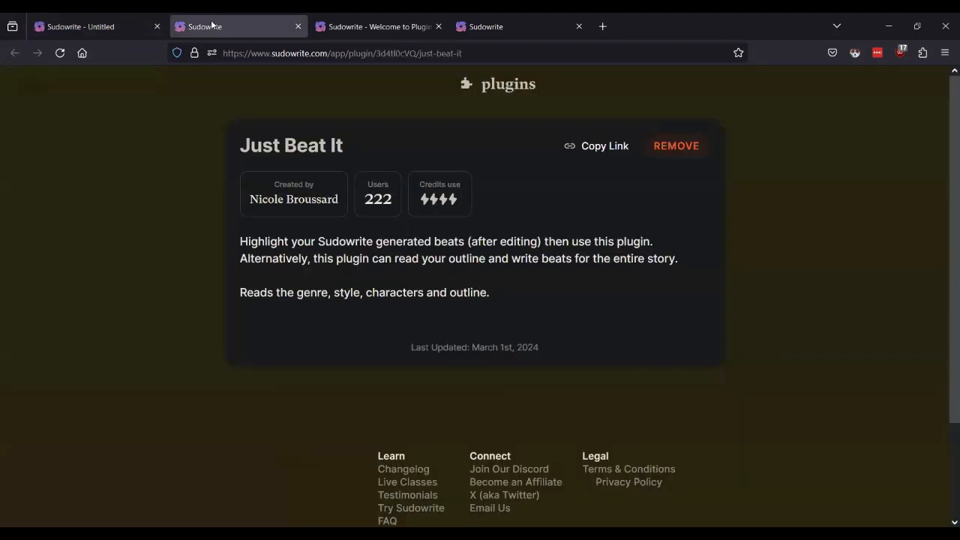
click(60, 24)
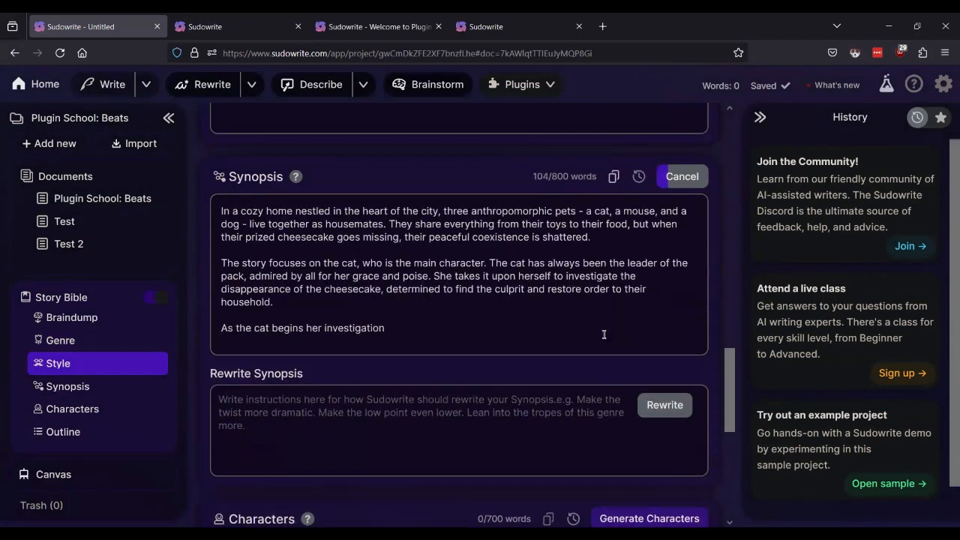
scroll(604, 335, down, 4)
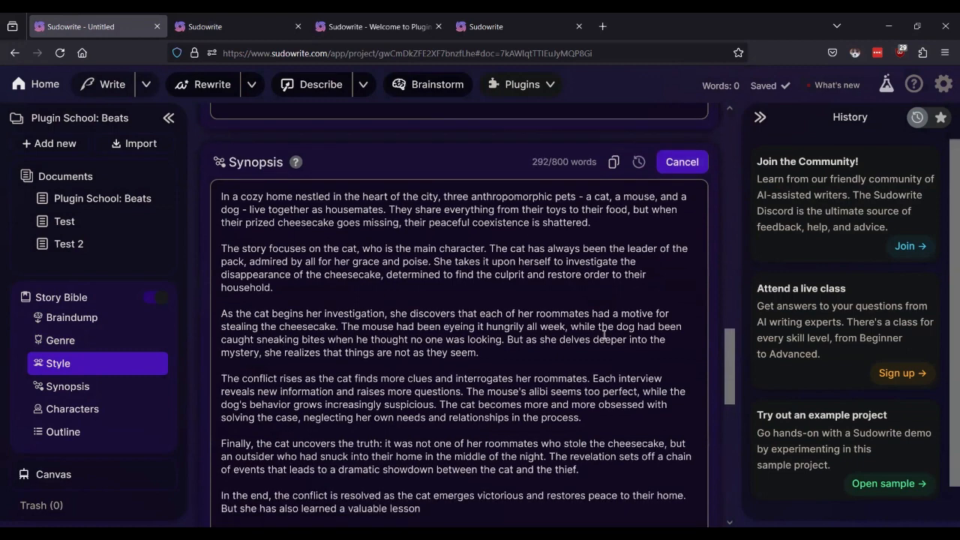
Generate the Story Bible characters and read through their profiles
scroll(598, 312, down, 2)
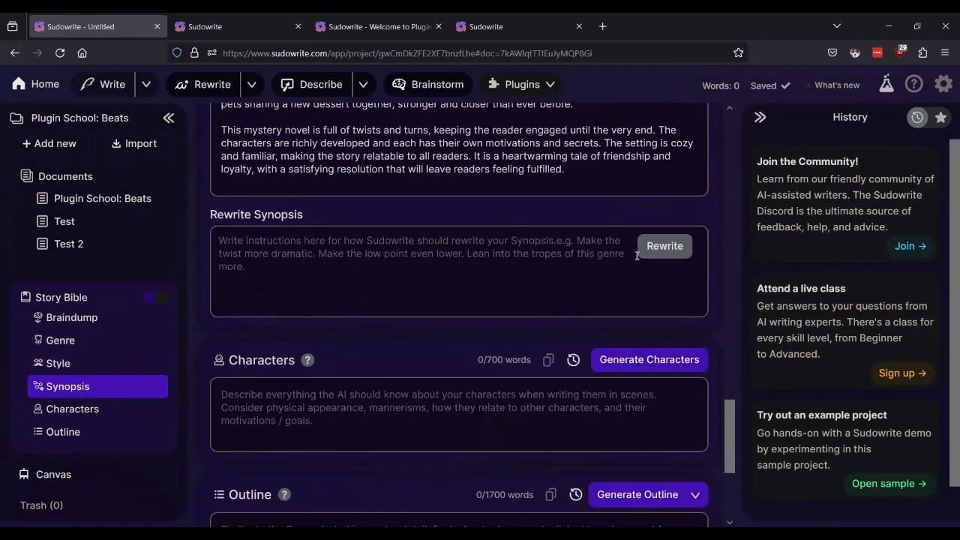
click(667, 360)
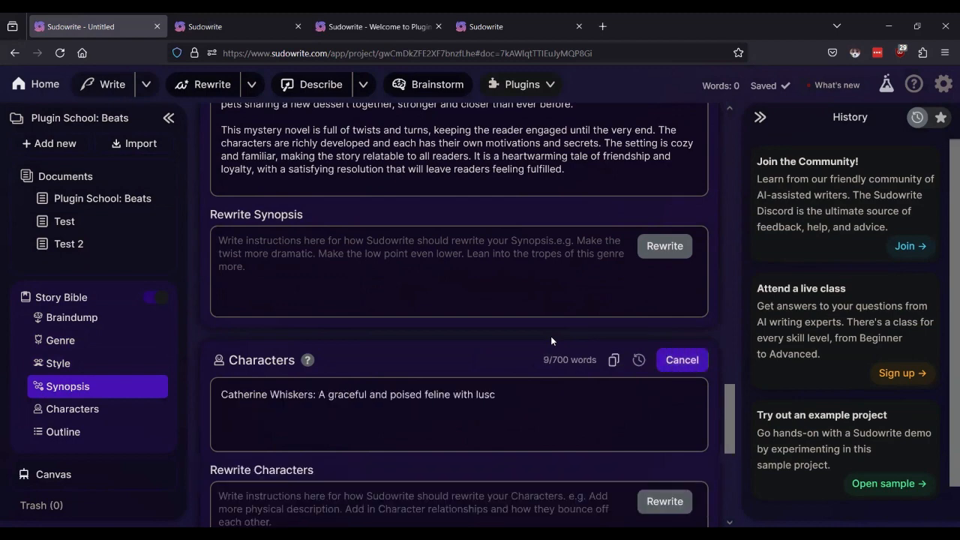
scroll(532, 367, down, 2)
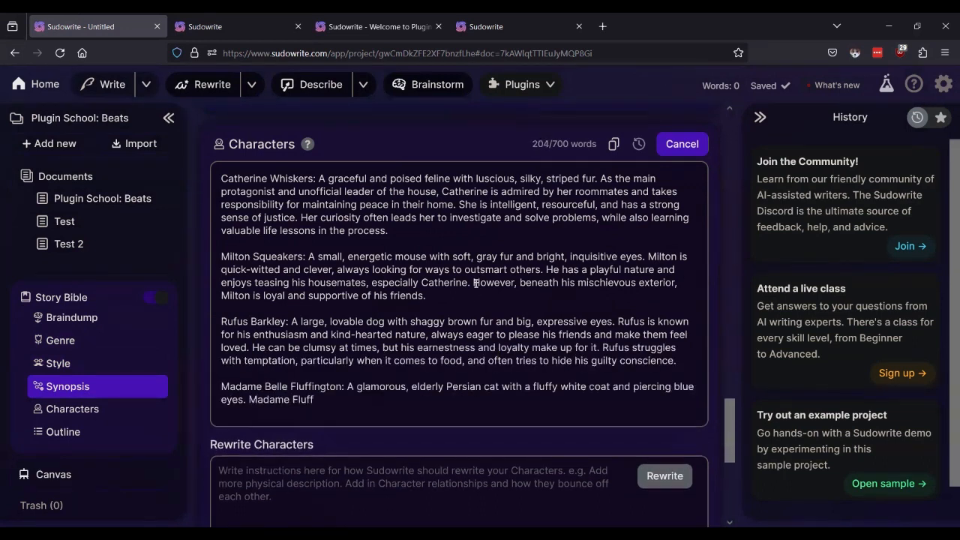
scroll(475, 284, down, 1)
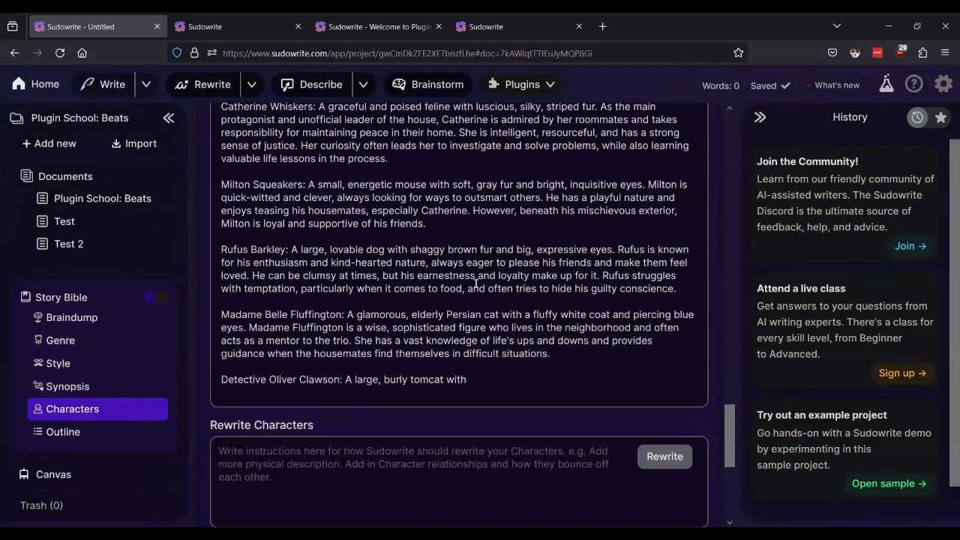
scroll(475, 284, down, 1)
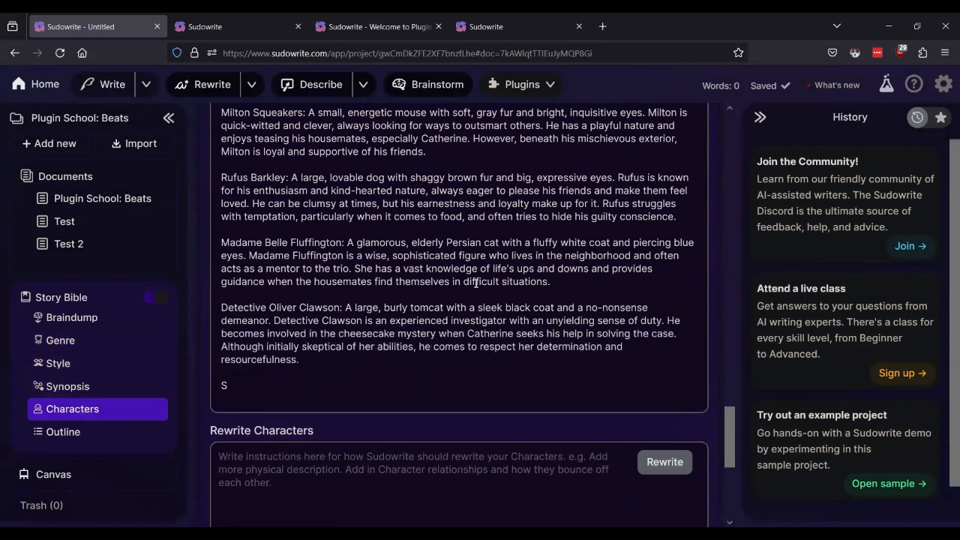
scroll(476, 283, down, 3)
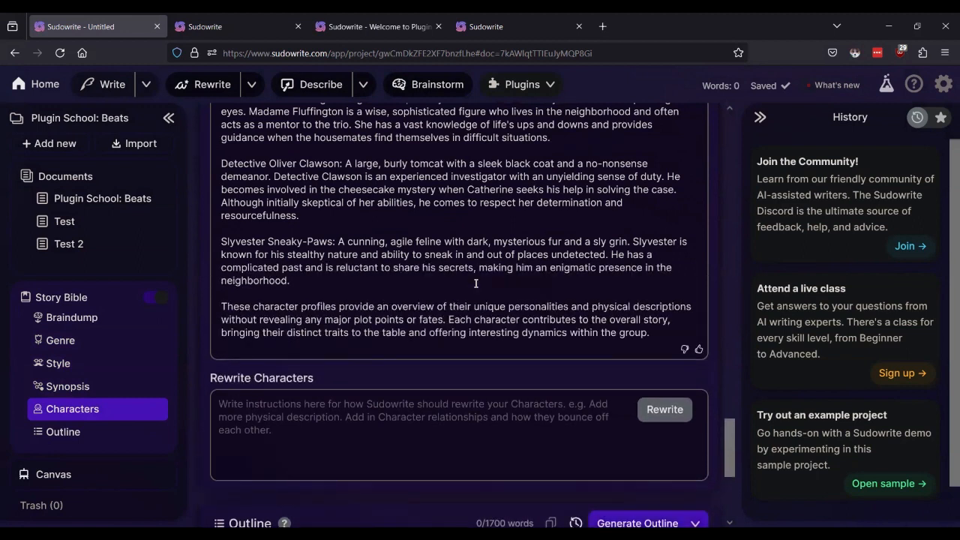
Generate the Story Bible outline and recheck the Just Beat It description while it is being written
scroll(495, 284, down, 3)
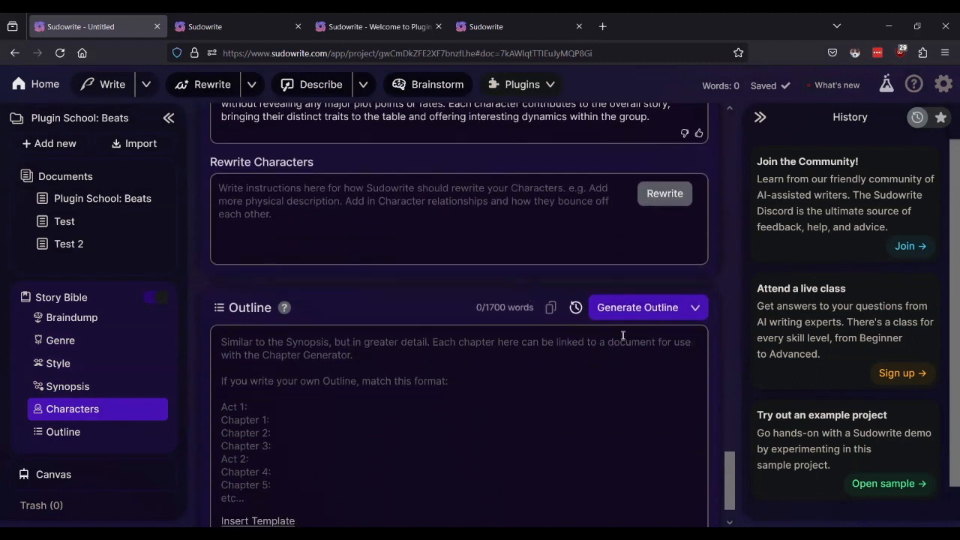
scroll(642, 308, down, 1)
click(635, 262)
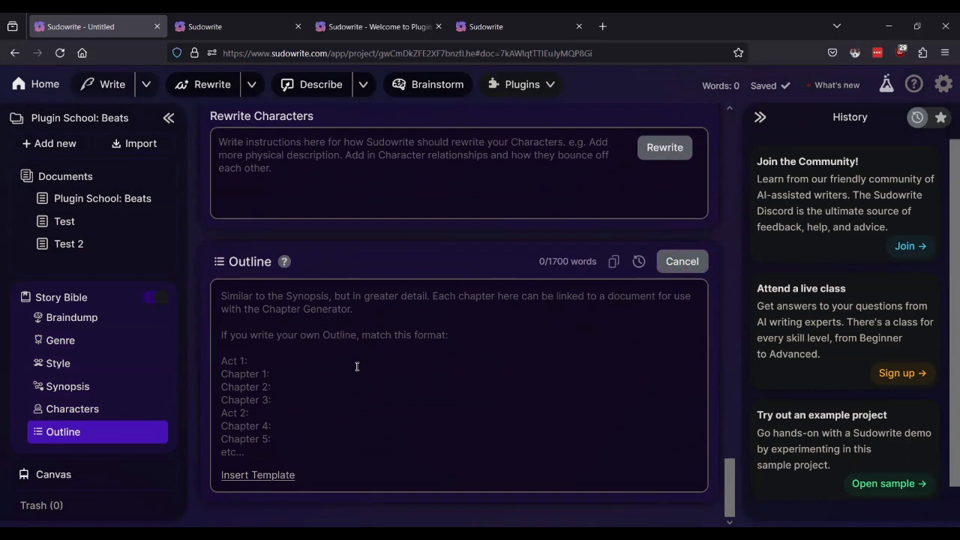
click(271, 34)
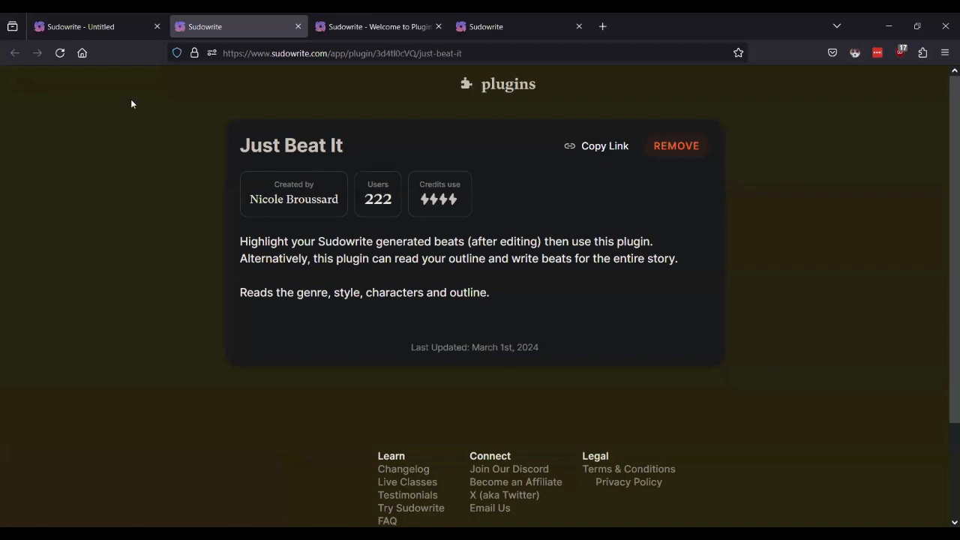
click(103, 27)
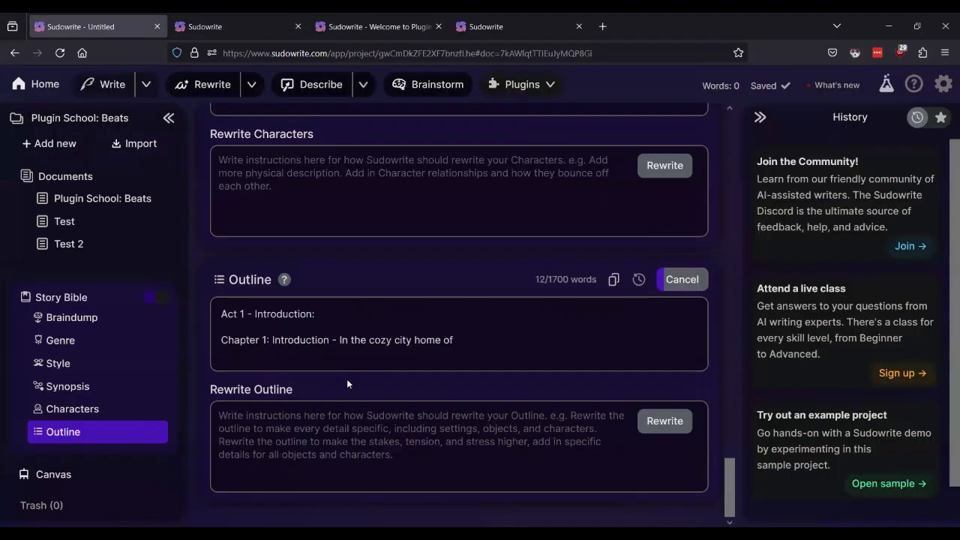
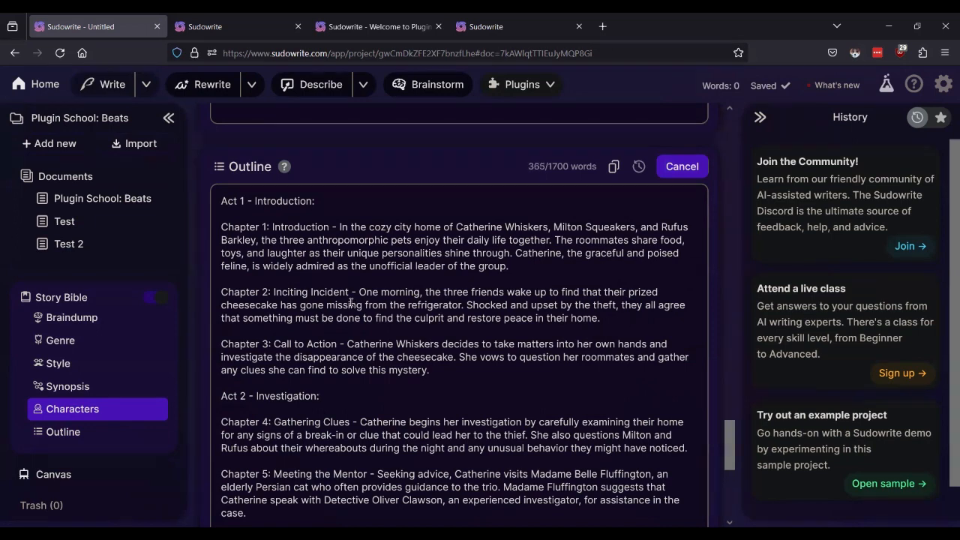
Read through the generated outline's acts and chapters
scroll(350, 302, down, 5)
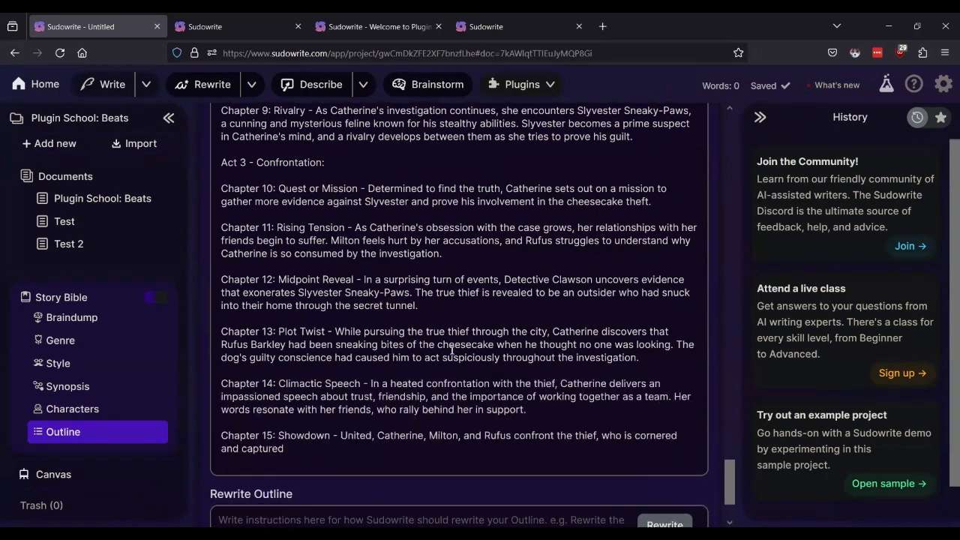
scroll(451, 350, down, 3)
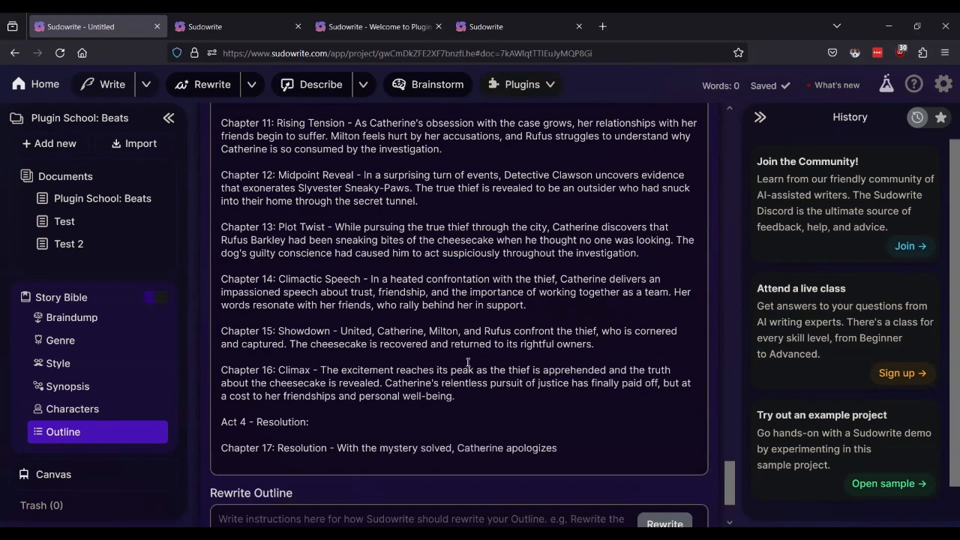
scroll(467, 362, down, 3)
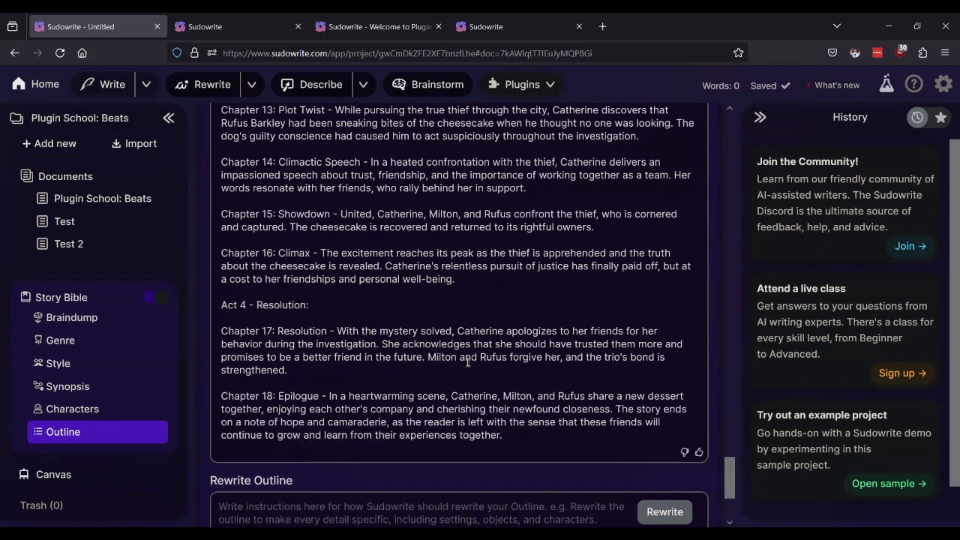
scroll(468, 362, down, 2)
scroll(468, 362, up, 1)
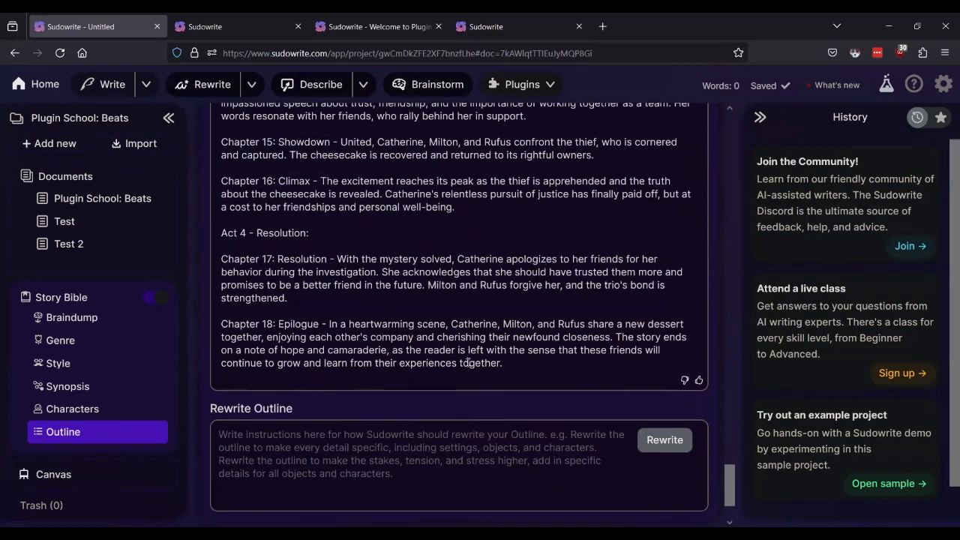
scroll(443, 310, up, 15)
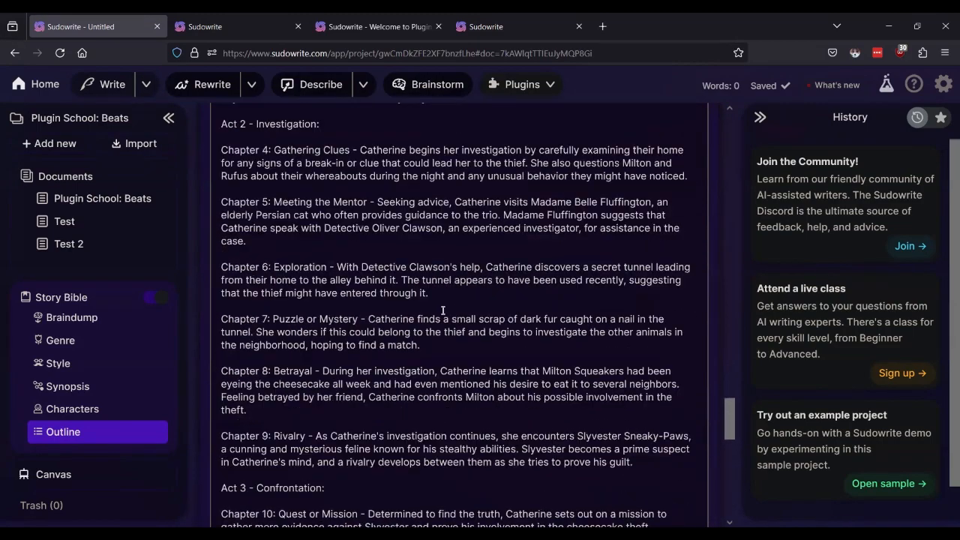
scroll(442, 310, up, 3)
Create the Chapter 1 draft linked to the outline and reopen the Just Beat It plugin description
scroll(442, 310, down, 20)
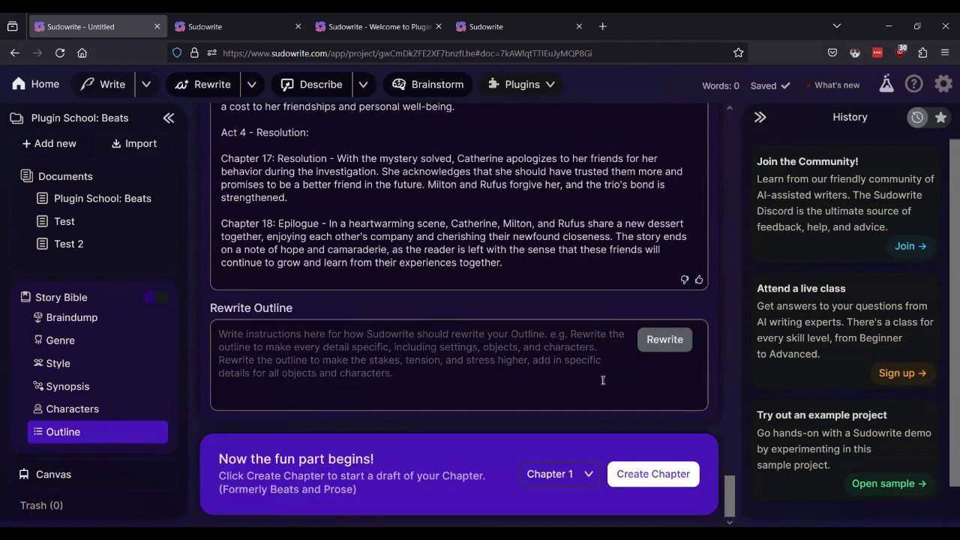
click(635, 471)
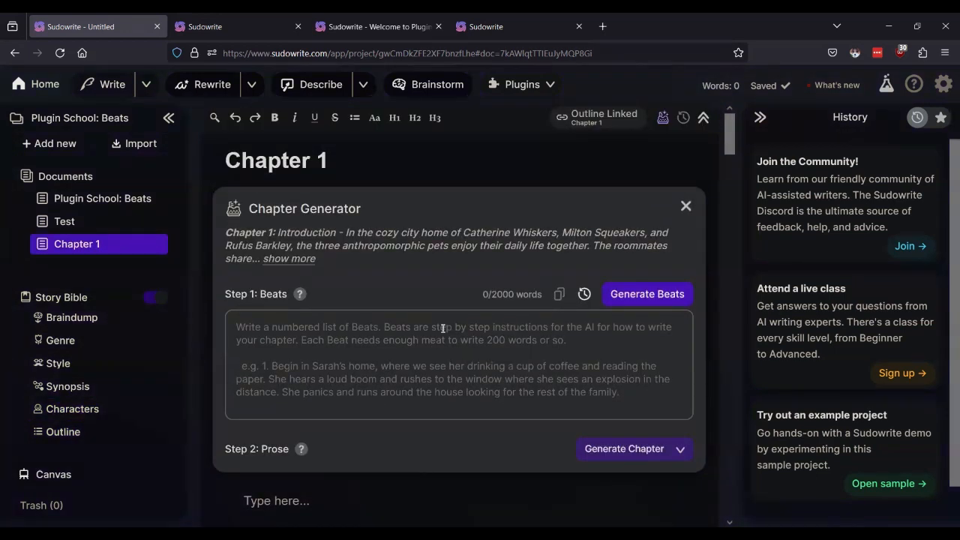
click(203, 28)
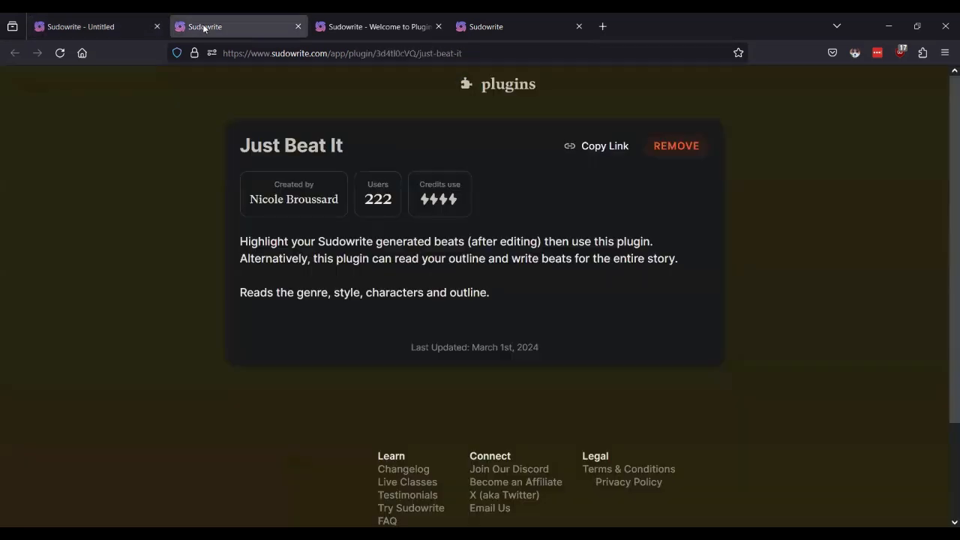
Return to the Chapter 1 document and generate its beats from the linked outline
click(84, 25)
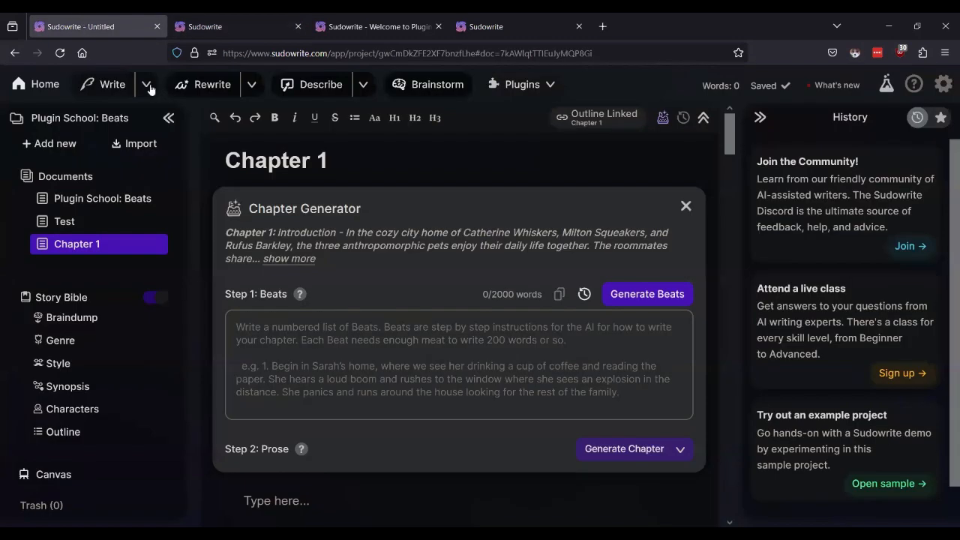
click(647, 293)
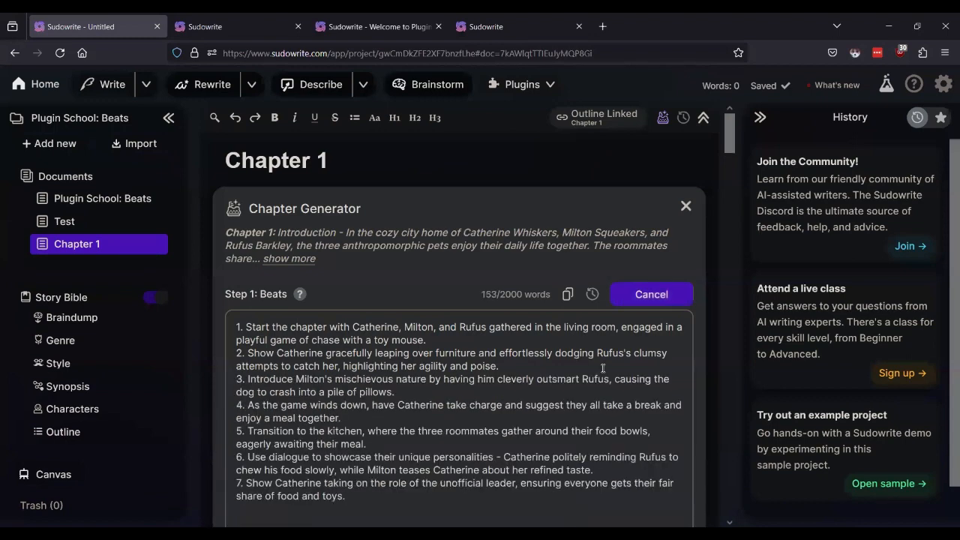
scroll(603, 368, down, 3)
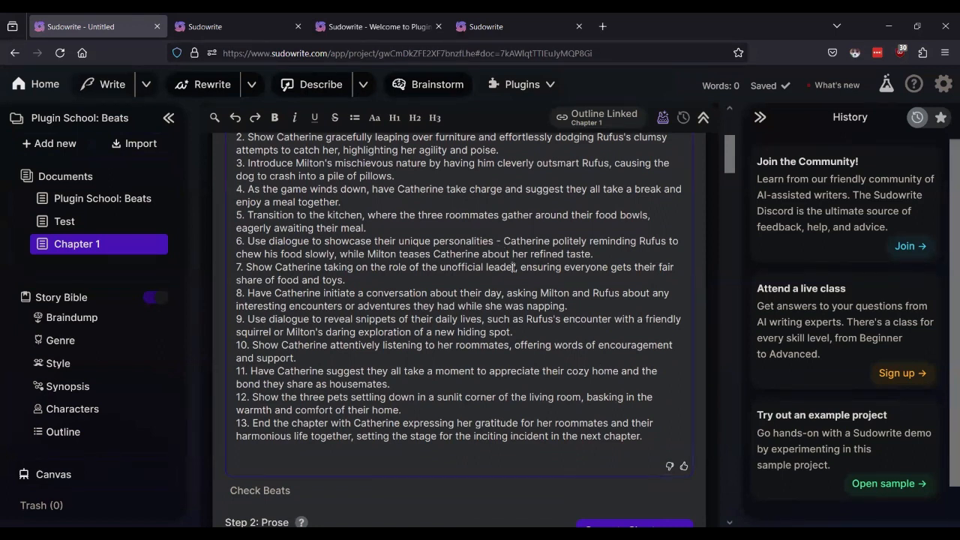
Copy all the generated beats from the Chapter Generator into the empty body of Chapter 1
key(ctrl+a)
click(238, 15)
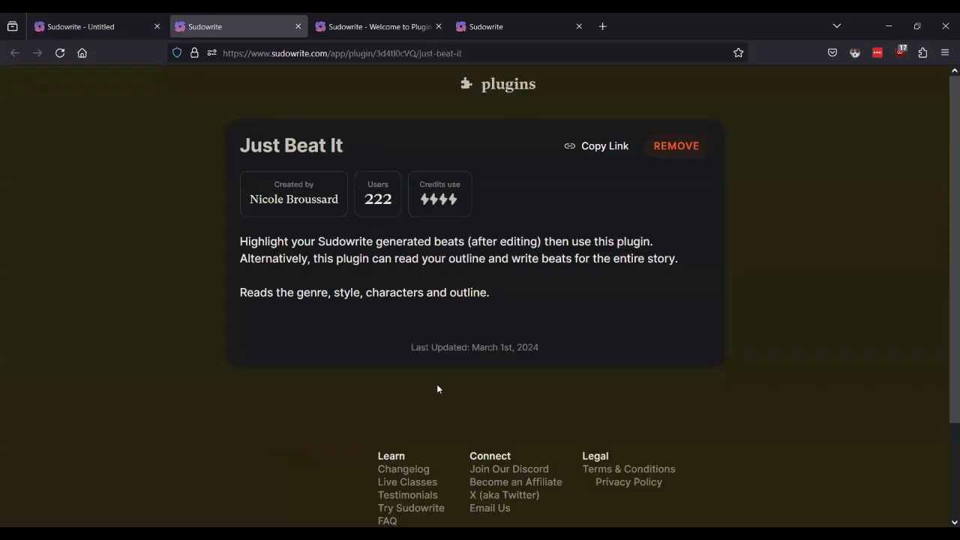
click(128, 24)
scroll(411, 367, down, 3)
click(341, 295)
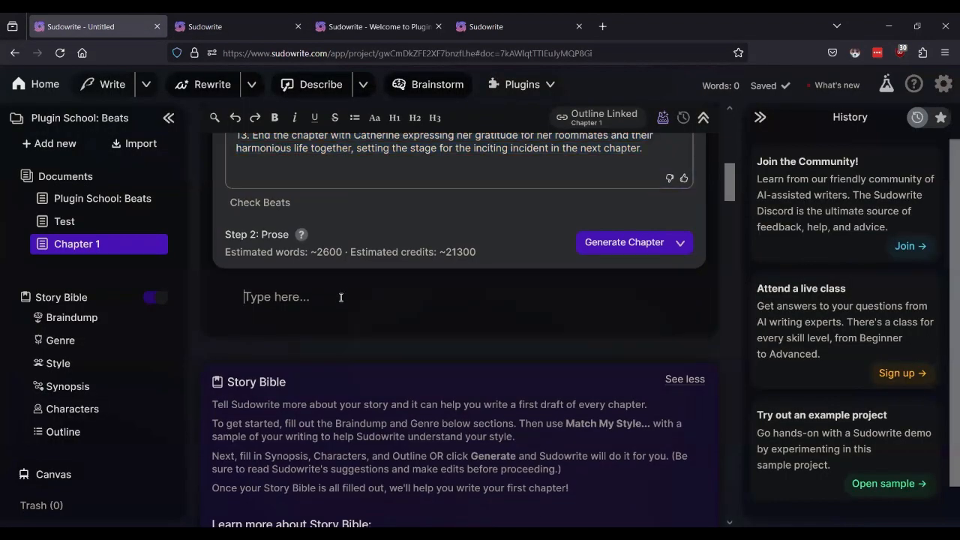
key(ctrl+v)
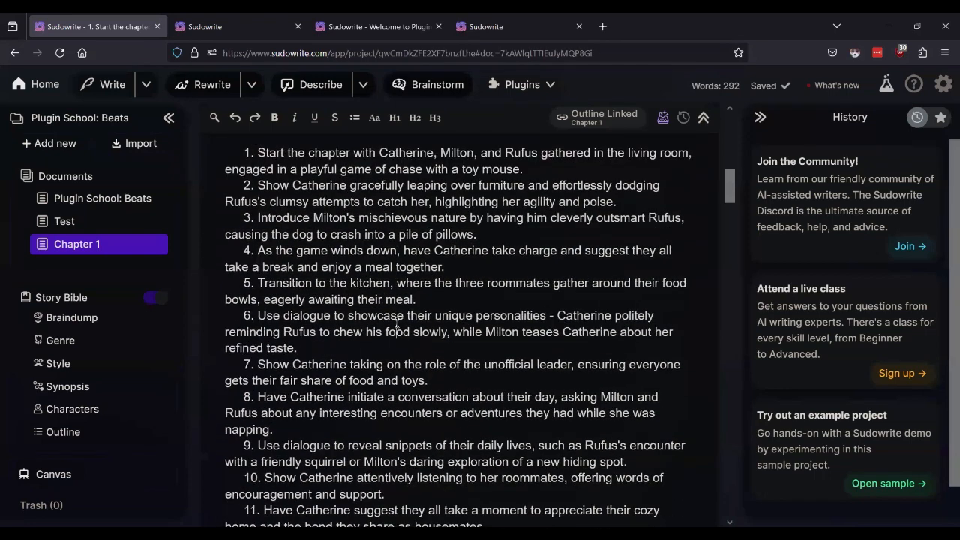
Recheck the Just Beat It plugin description and reload the Chapter 1 project page
key(ctrl+a)
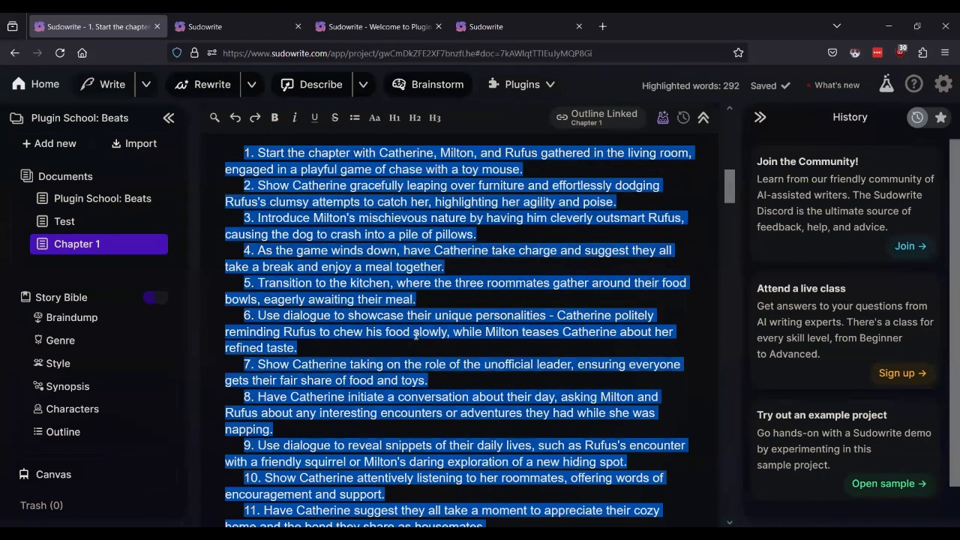
click(227, 22)
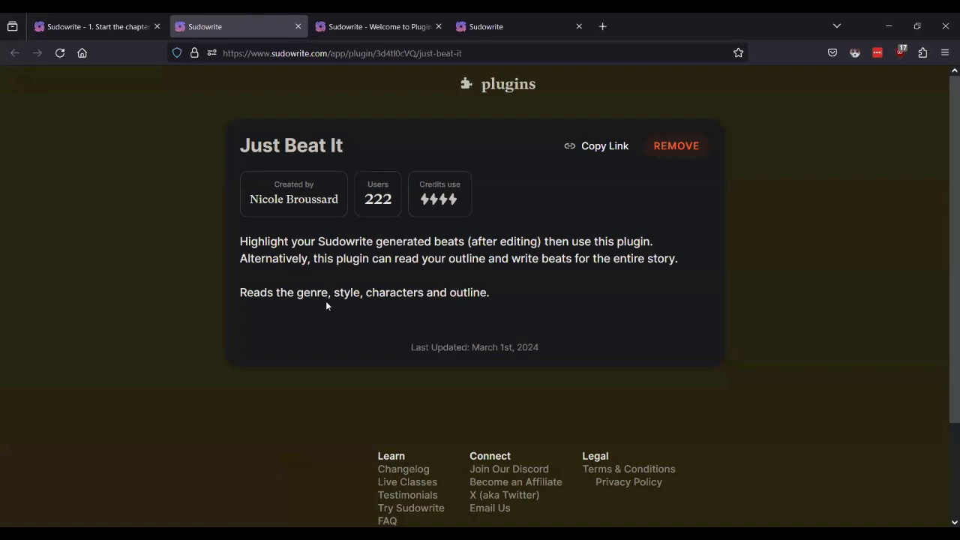
click(110, 26)
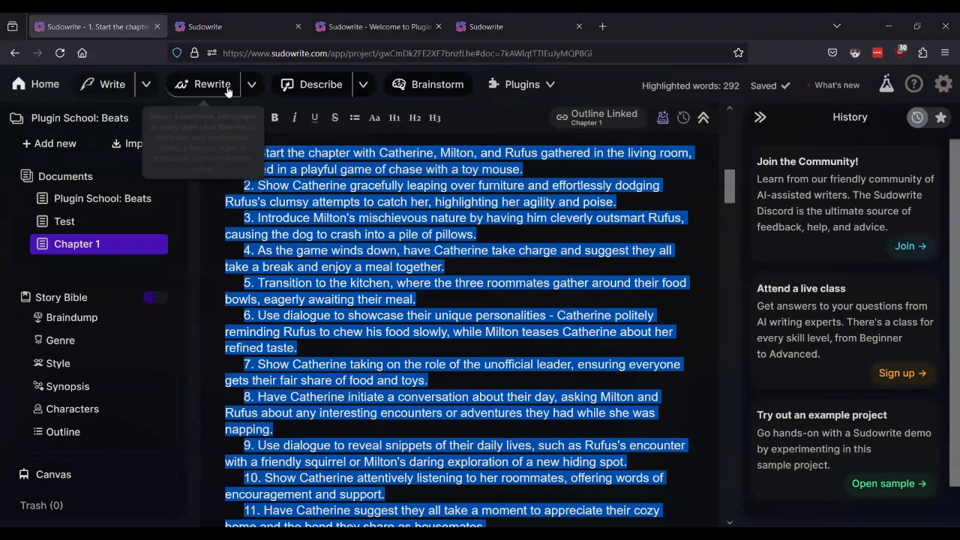
click(59, 53)
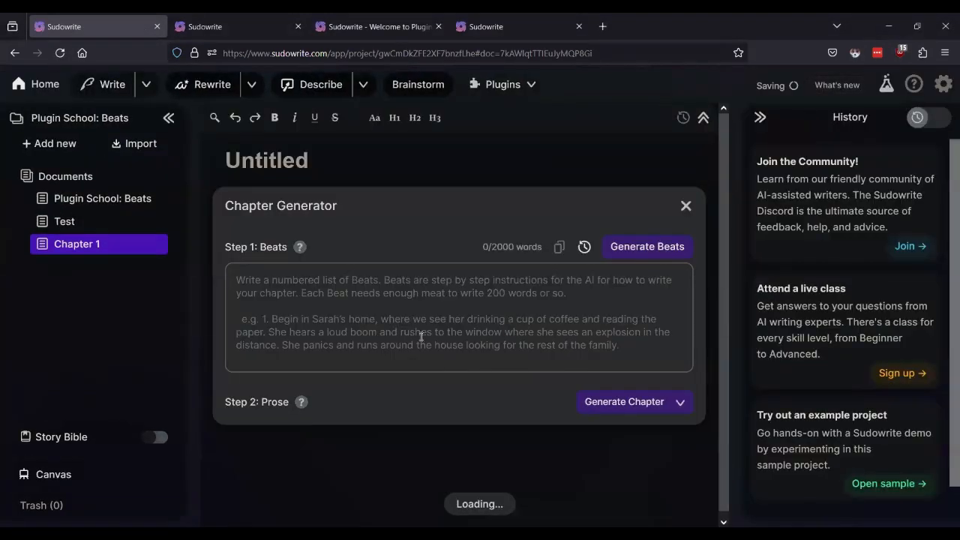
scroll(431, 385, down, 8)
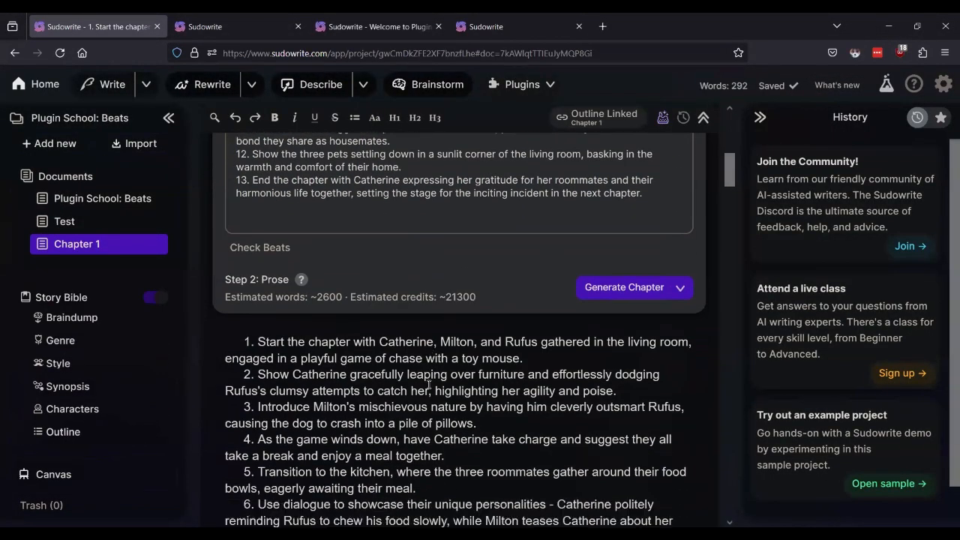
Run the Just Beat It plugin on all the beats in the Chapter 1 body
key(ctrl+a)
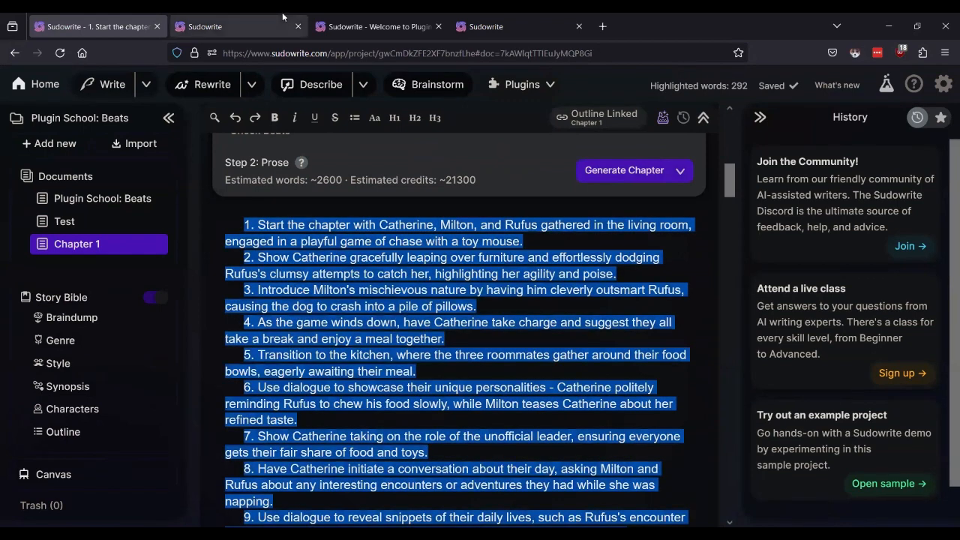
click(539, 86)
scroll(551, 212, down, 10)
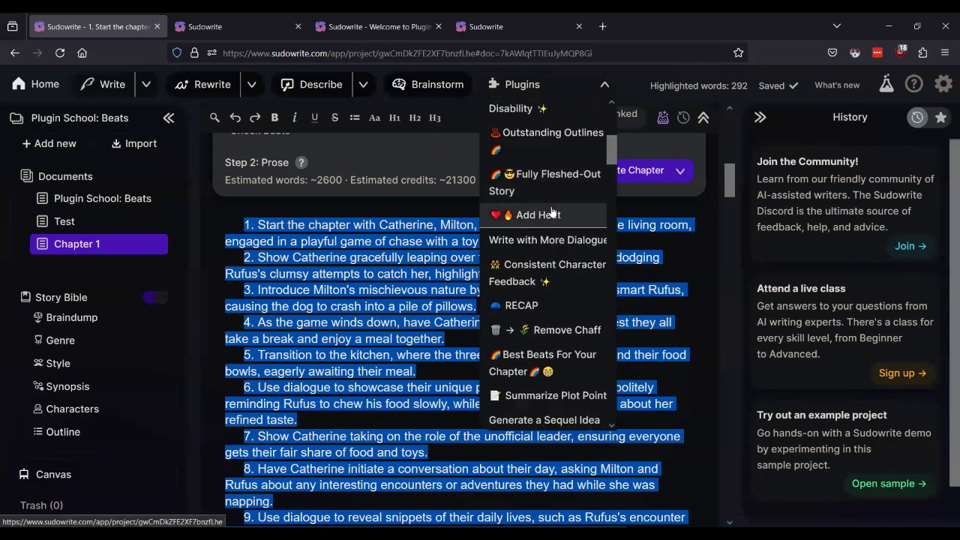
scroll(551, 212, down, 8)
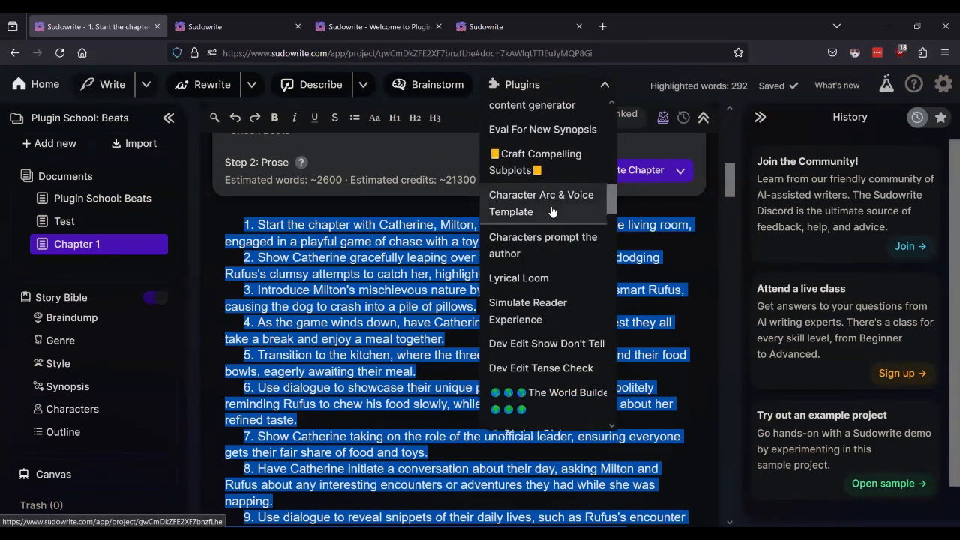
scroll(547, 213, down, 8)
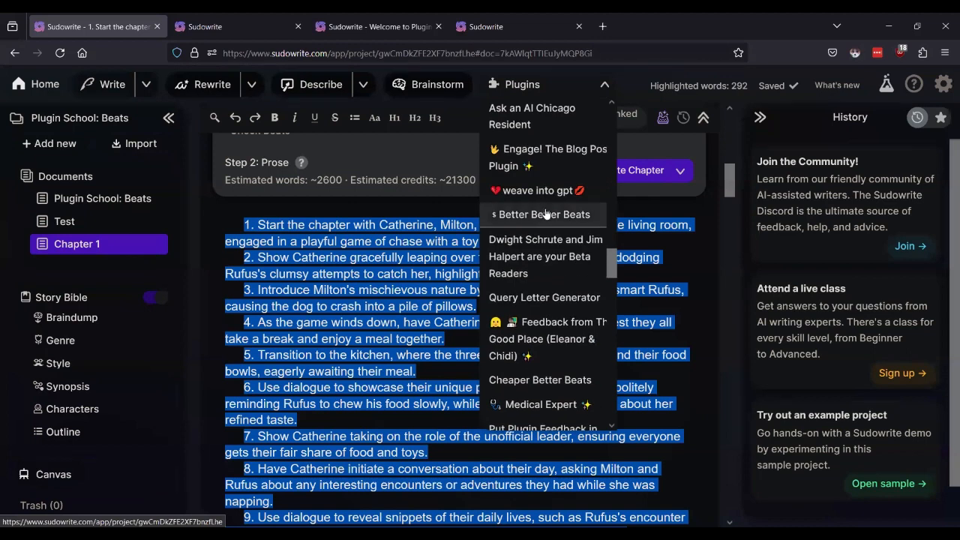
scroll(547, 215, down, 5)
scroll(551, 226, down, 5)
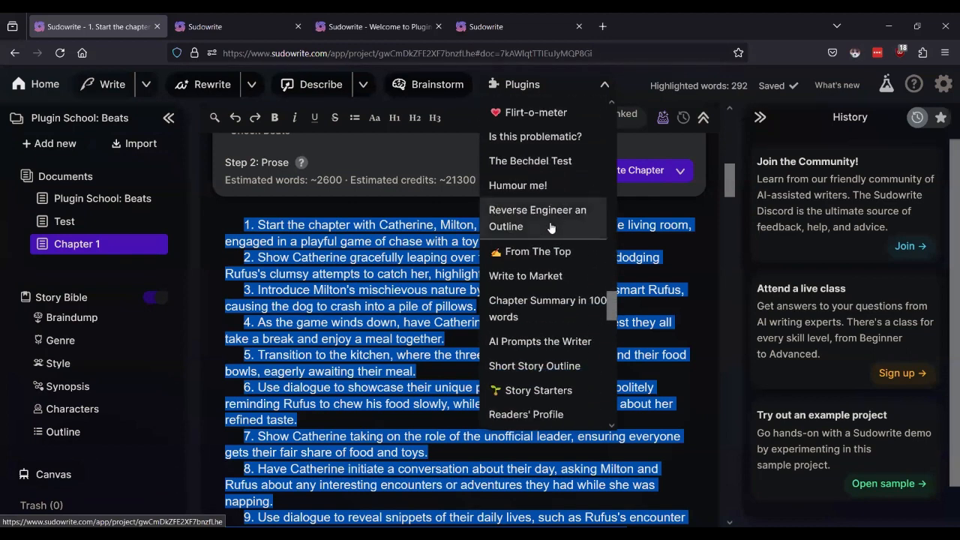
scroll(555, 229, down, 3)
scroll(555, 230, down, 8)
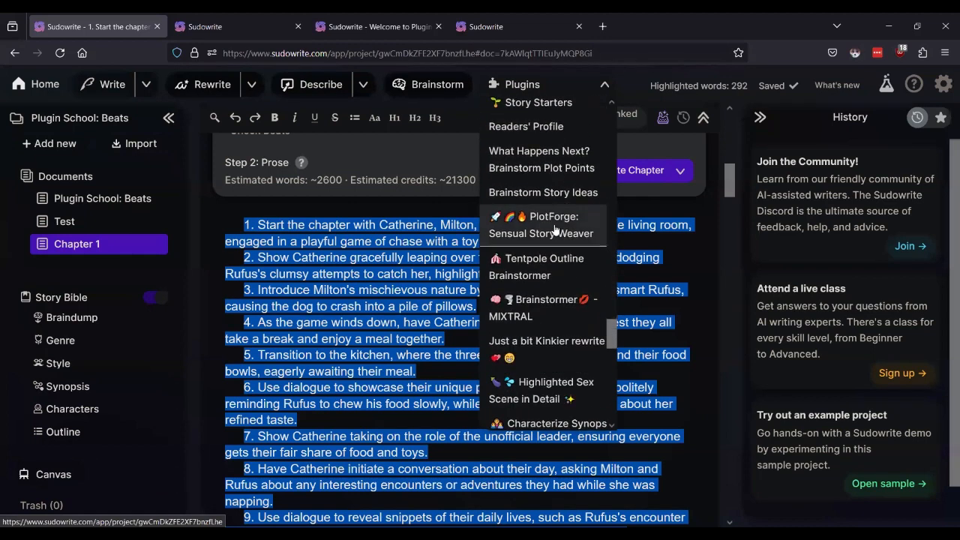
scroll(555, 229, down, 7)
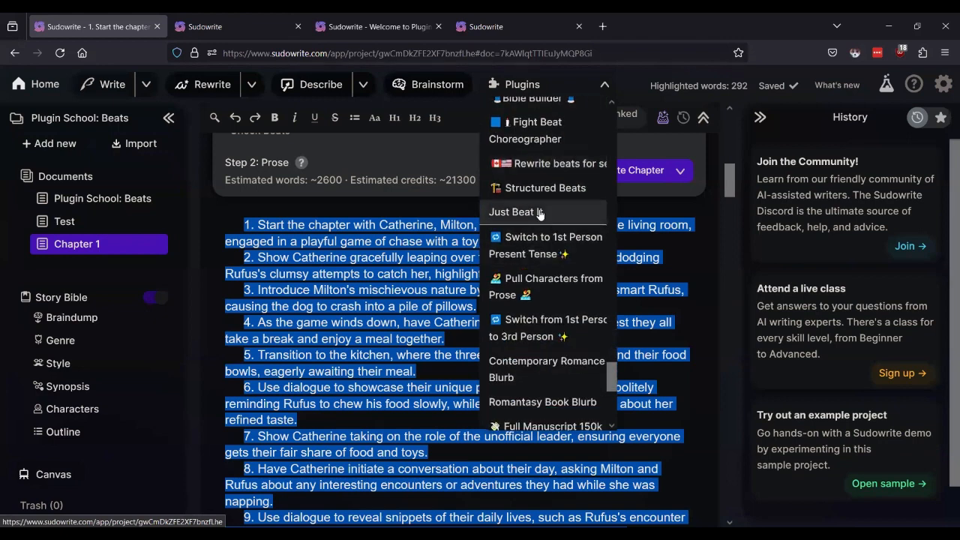
click(540, 213)
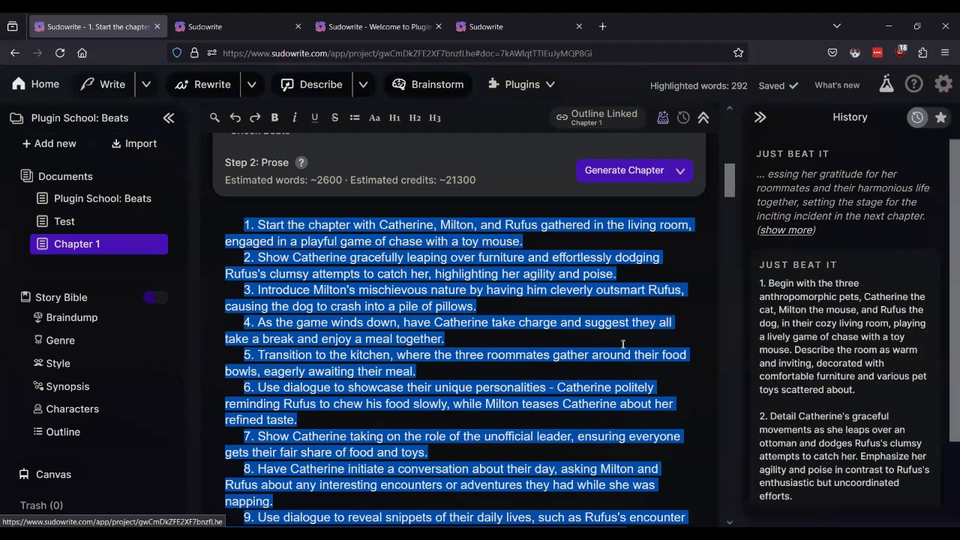
Read through the Just Beat It output and compare it with the original beats in the document
scroll(836, 376, down, 2)
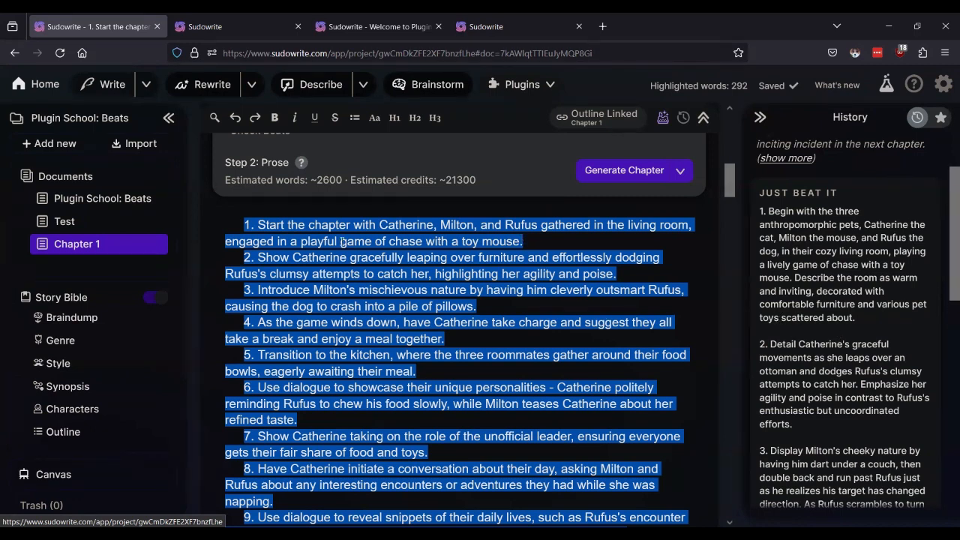
click(527, 242)
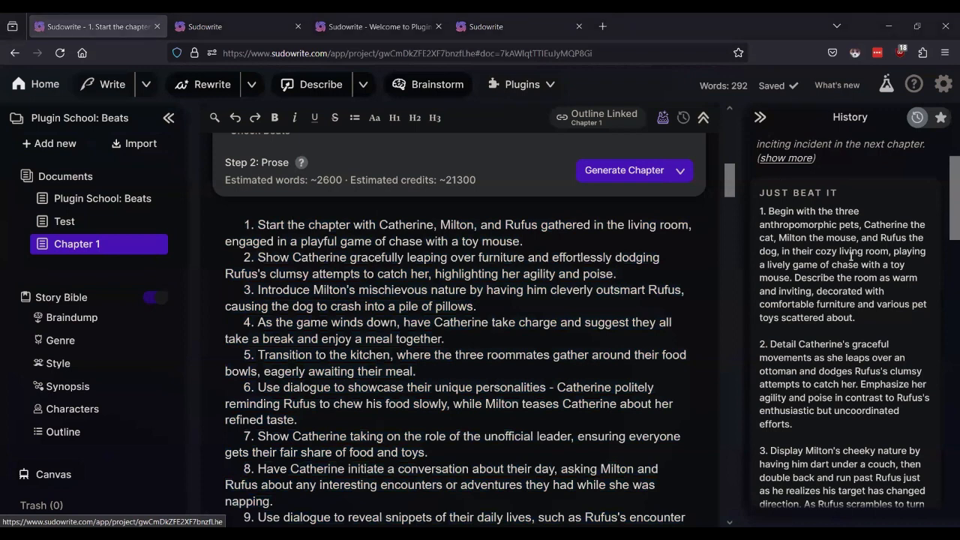
scroll(851, 257, down, 3)
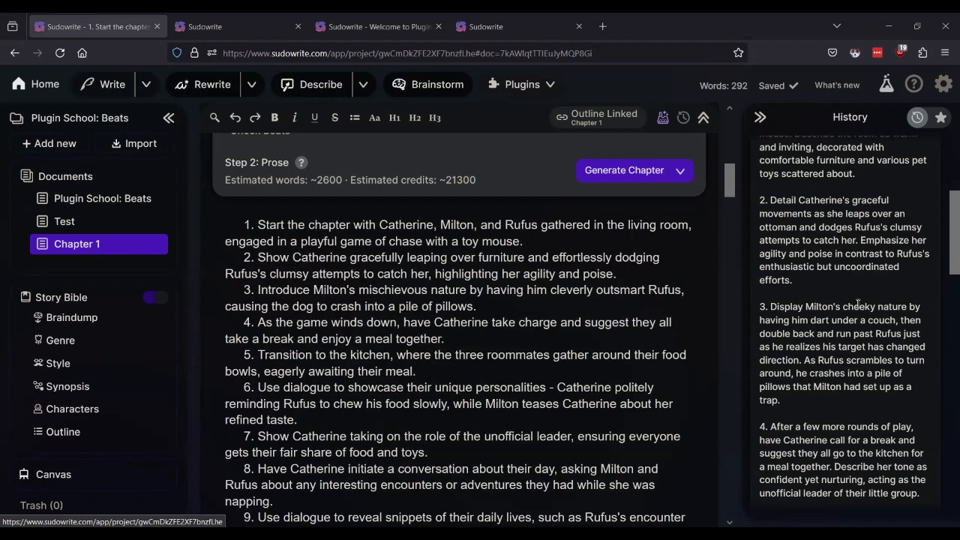
scroll(857, 303, down, 3)
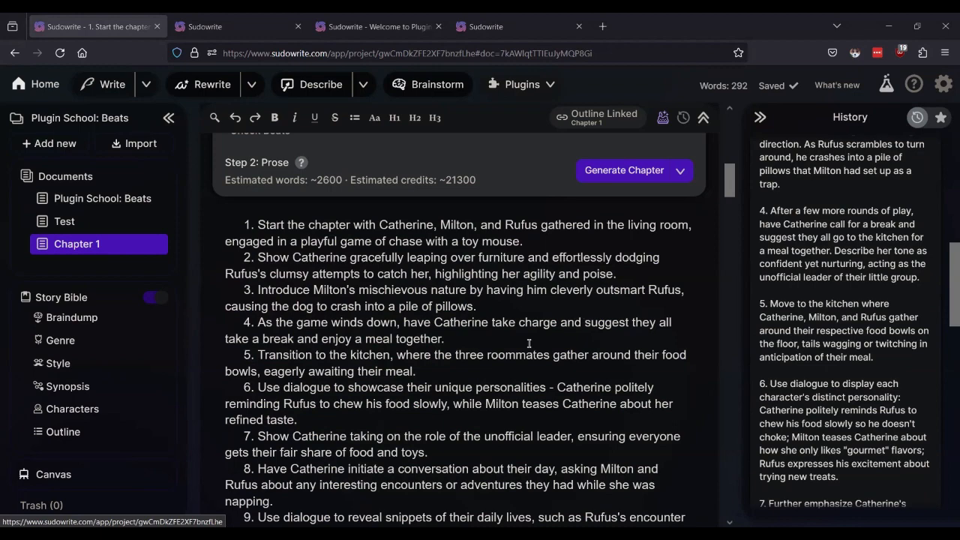
scroll(819, 350, down, 8)
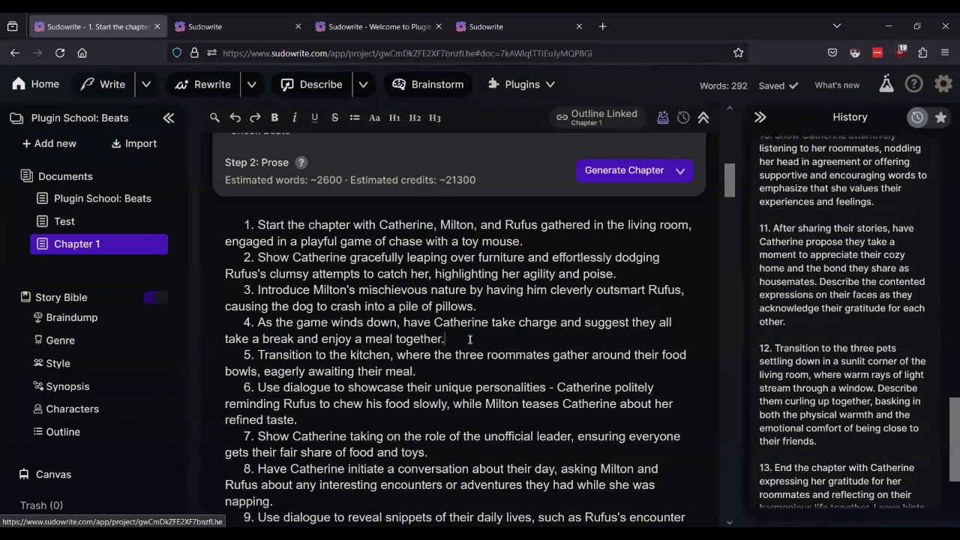
Clear the beats from the chapter body and replace the Chapter Generator's beats with the copied Just Beat It output
key(ctrl+a)
key(BackSpace)
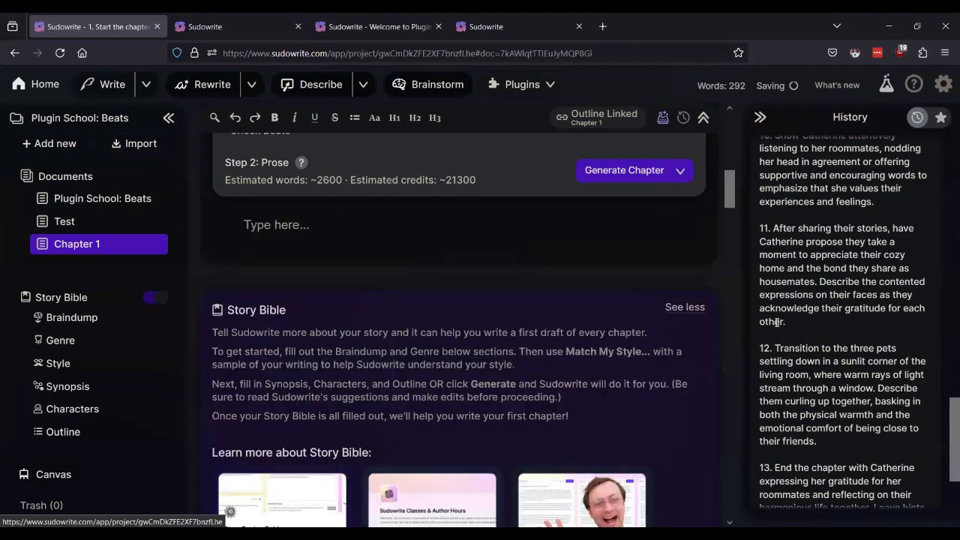
scroll(777, 323, down, 3)
click(851, 489)
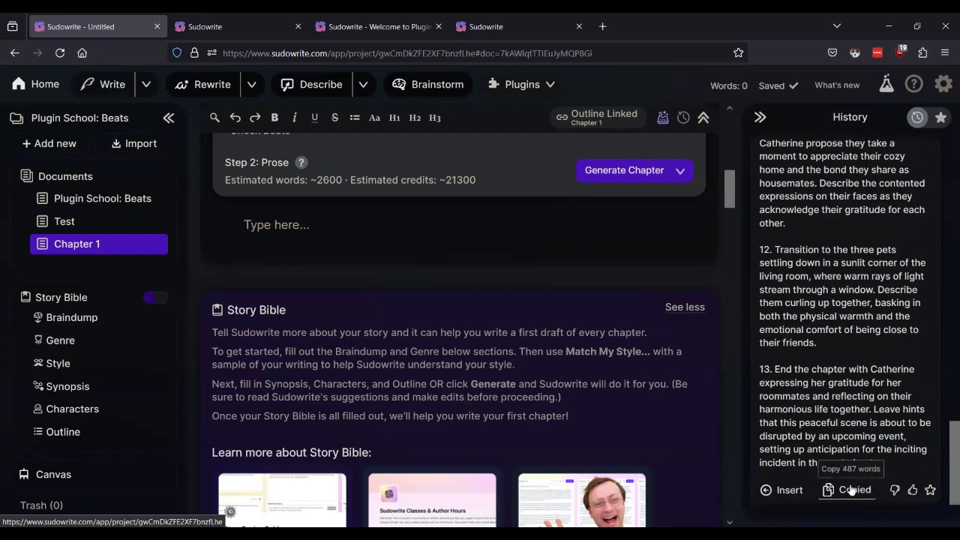
scroll(378, 266, up, 4)
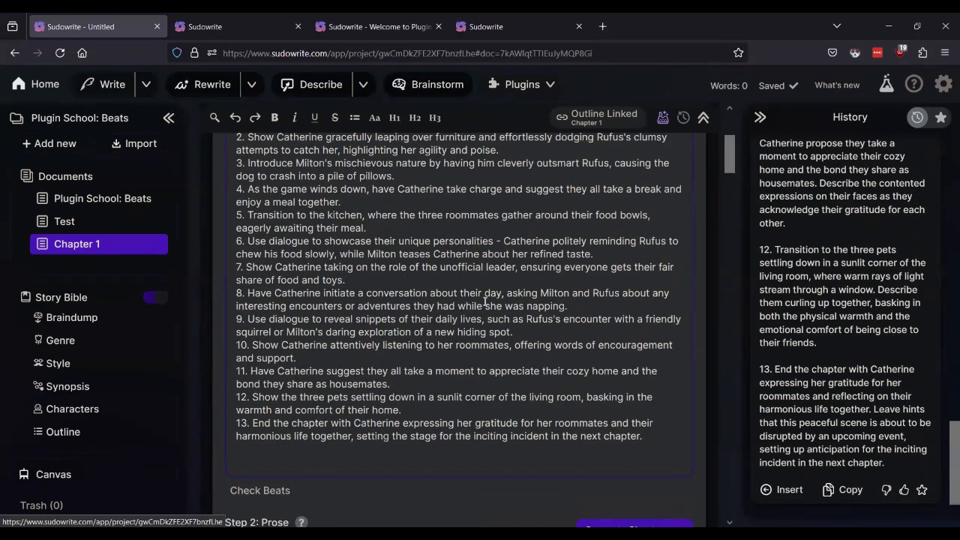
key(ctrl+a)
key(BackSpace)
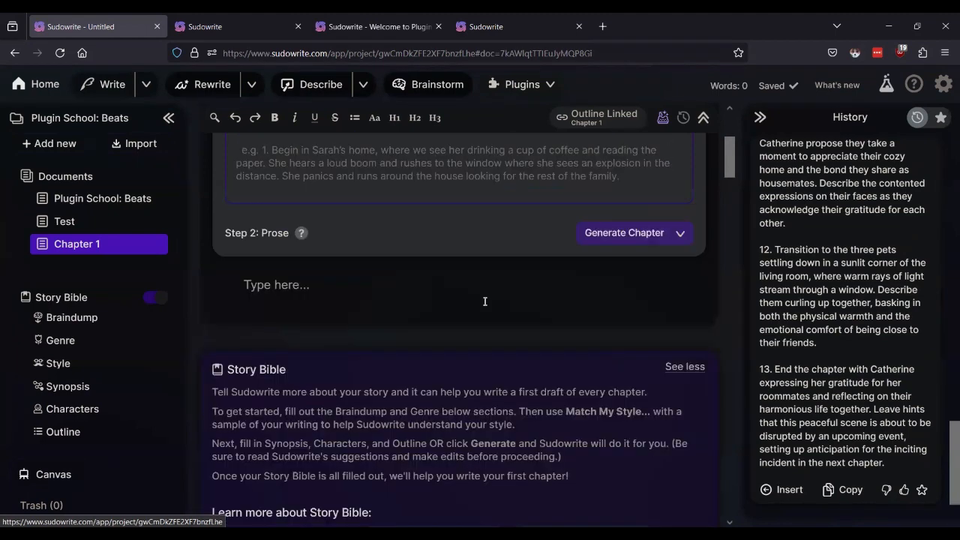
key(ctrl+z)
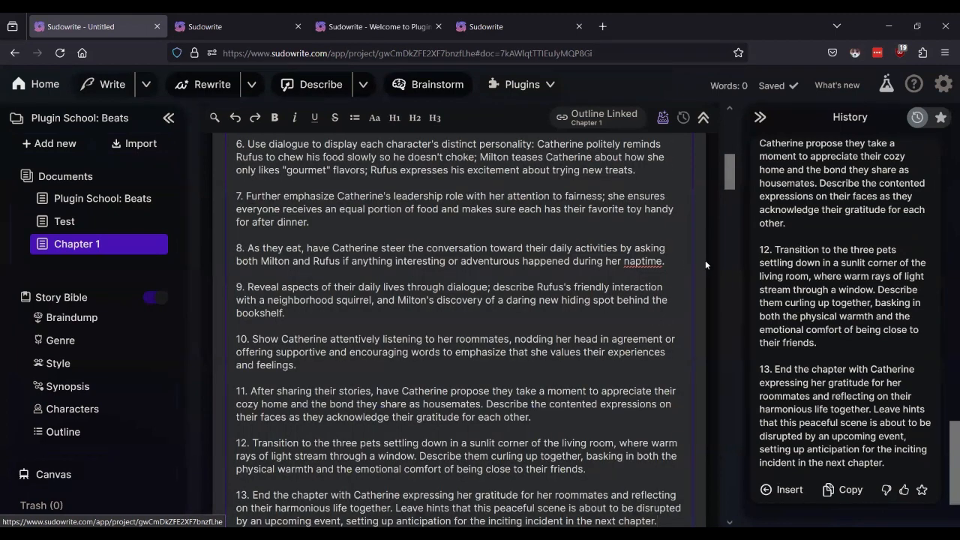
Generate the Chapter 1 prose from the replaced beats with the Mixtral 7B Instruct model
scroll(522, 295, down, 5)
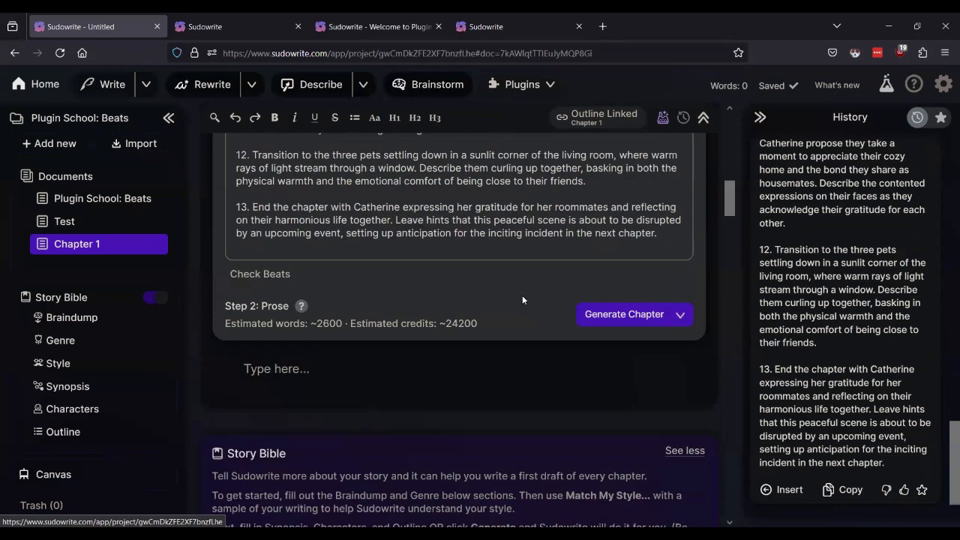
click(680, 314)
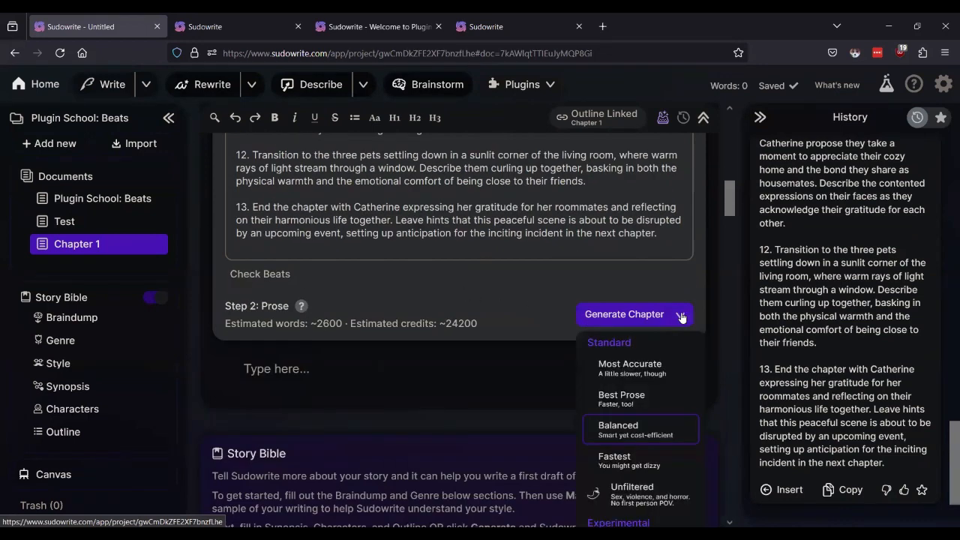
scroll(653, 411, down, 2)
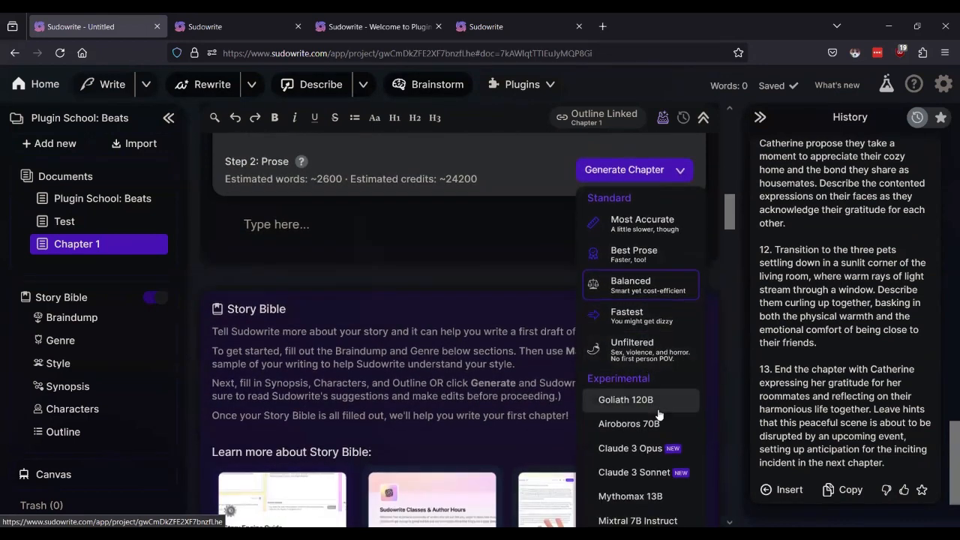
scroll(701, 424, down, 1)
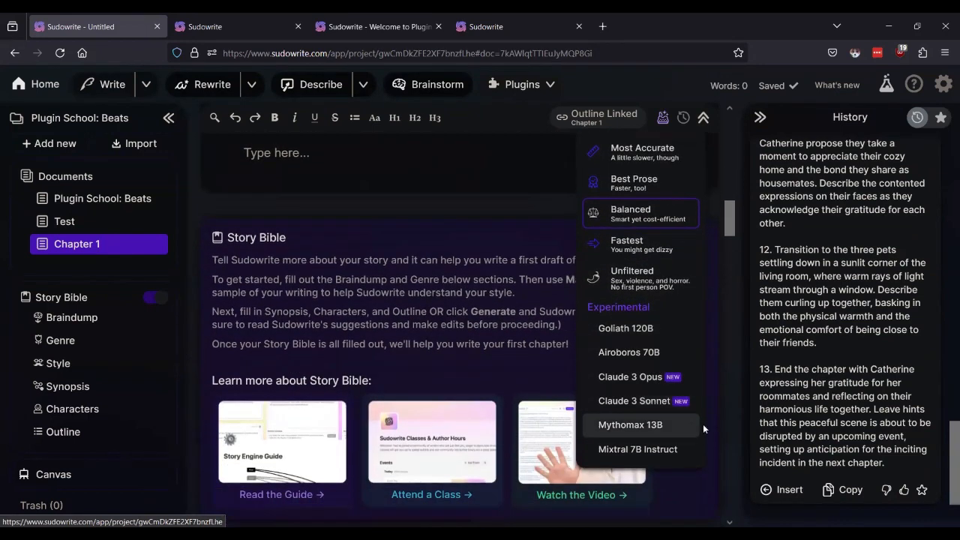
click(651, 448)
scroll(651, 448, up, 3)
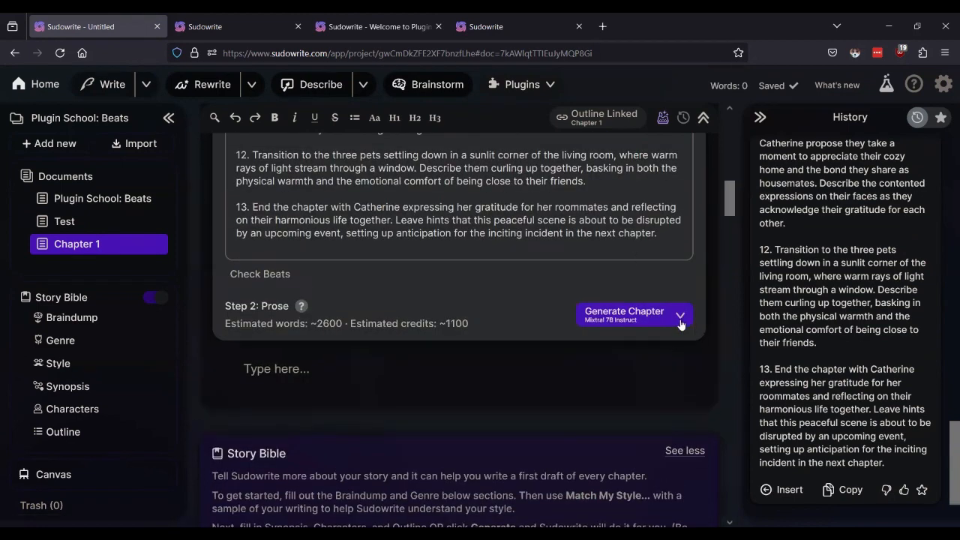
click(680, 317)
click(679, 319)
click(608, 321)
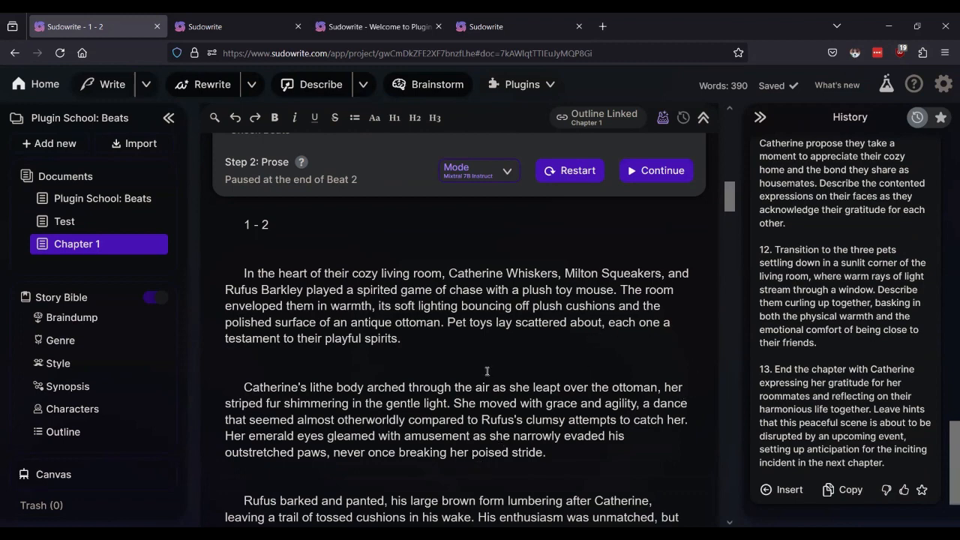
Read the generated Chapter 1 prose and compare it with the numbered beats in the Chapter Generator
scroll(486, 372, down, 2)
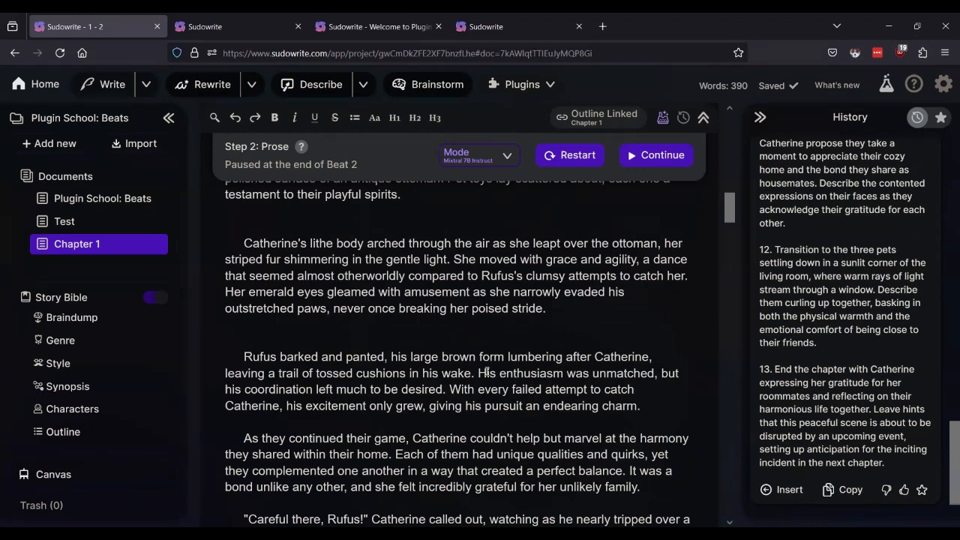
scroll(588, 255, up, 8)
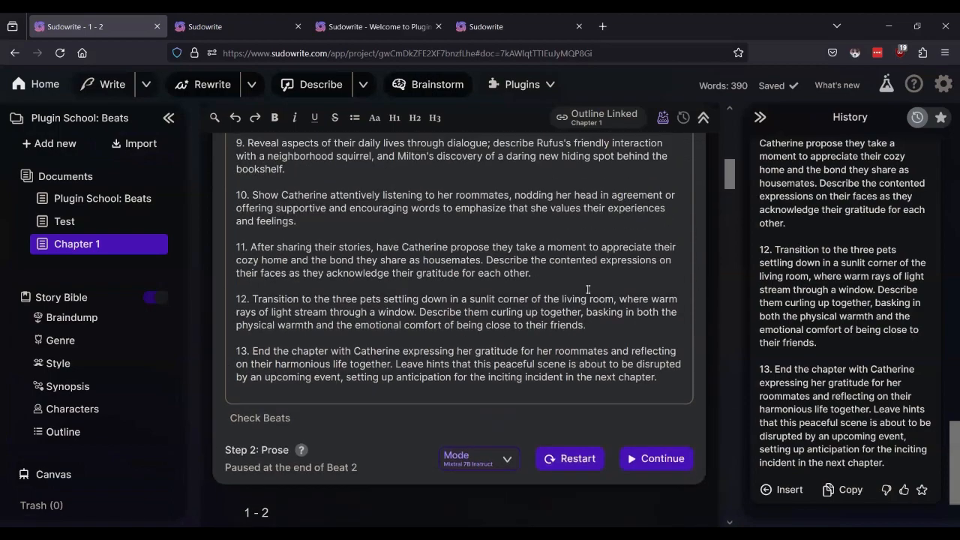
scroll(587, 289, up, 5)
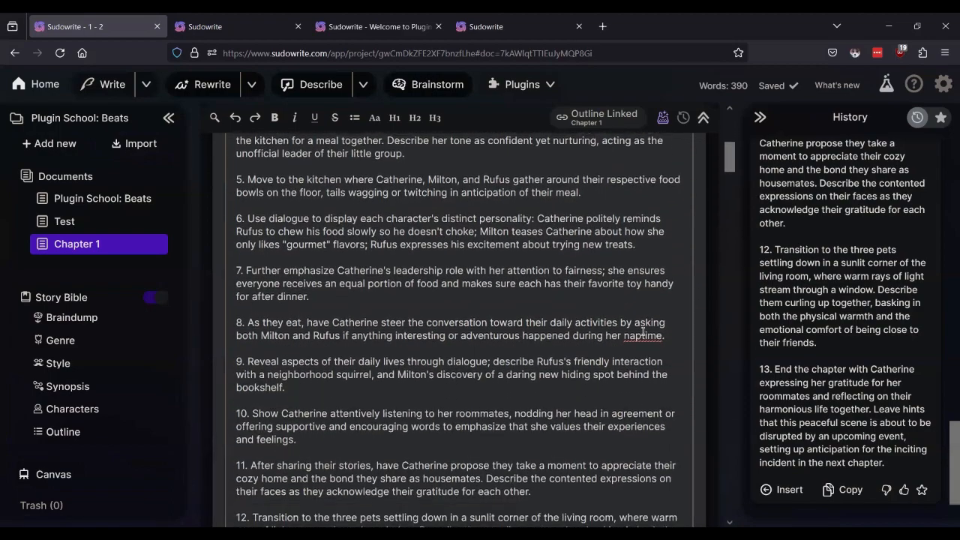
scroll(641, 333, down, 10)
scroll(637, 335, up, 2)
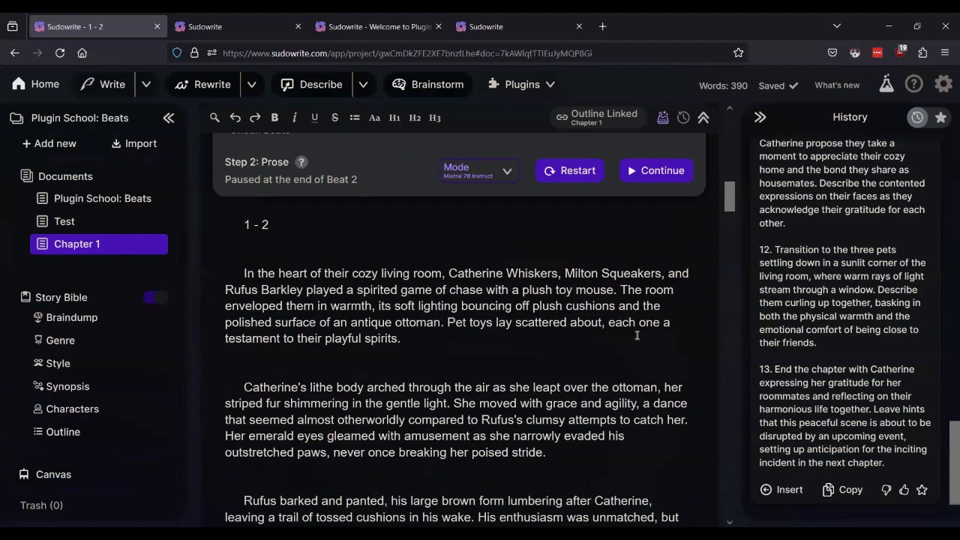
scroll(636, 335, up, 5)
scroll(636, 338, down, 3)
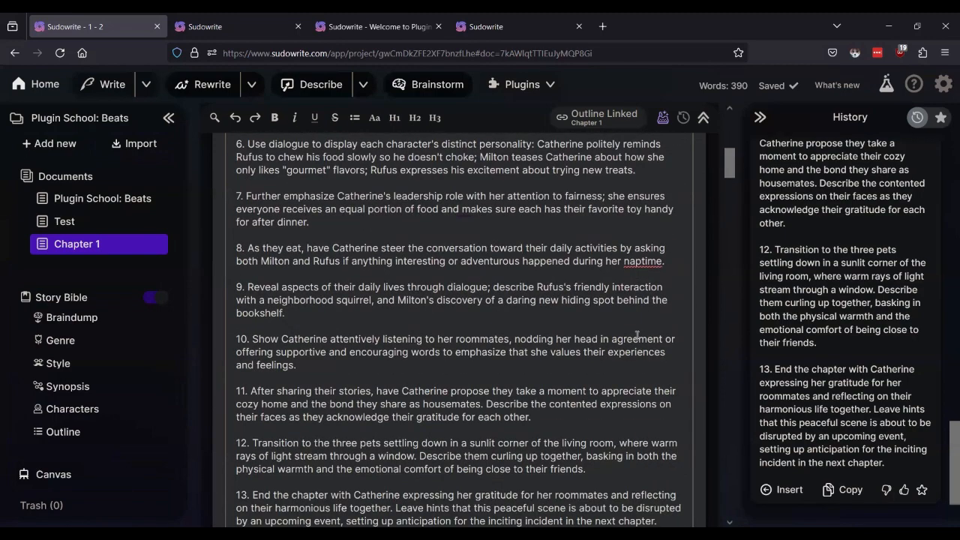
scroll(637, 339, down, 5)
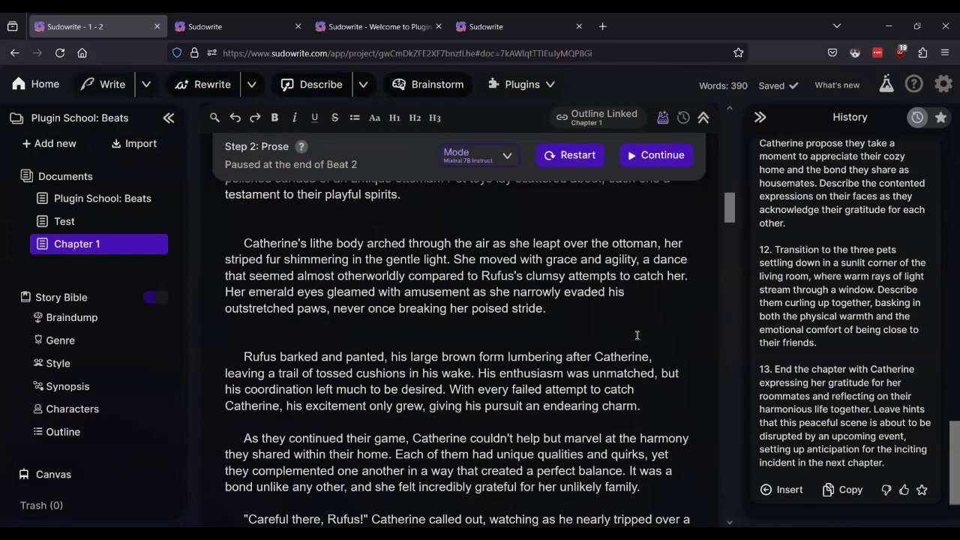
scroll(637, 335, down, 5)
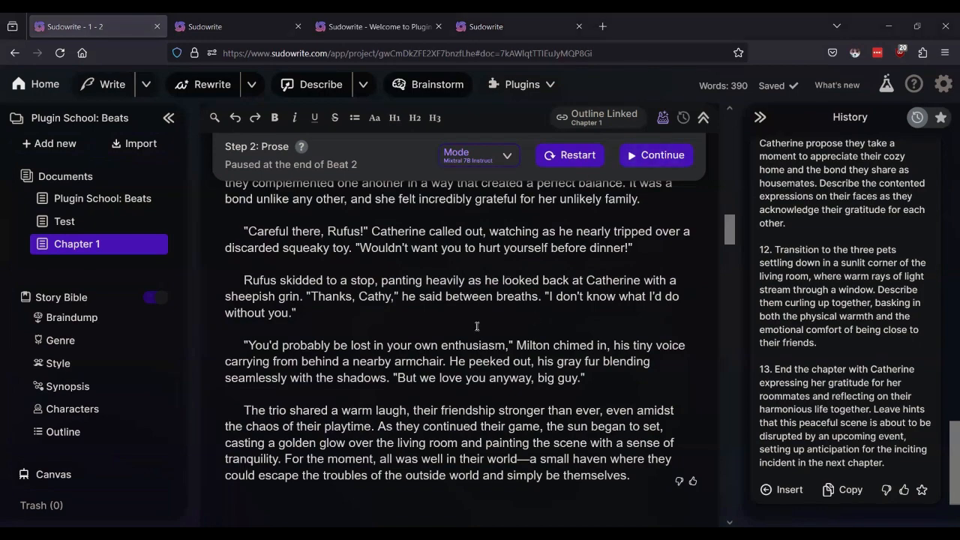
scroll(480, 323, up, 10)
scroll(489, 308, up, 5)
scroll(453, 272, down, 2)
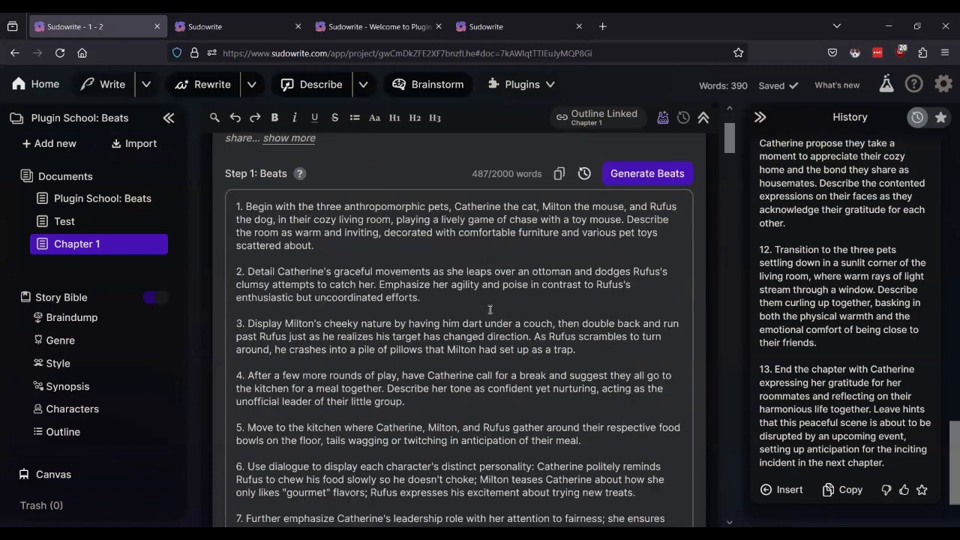
scroll(452, 272, down, 5)
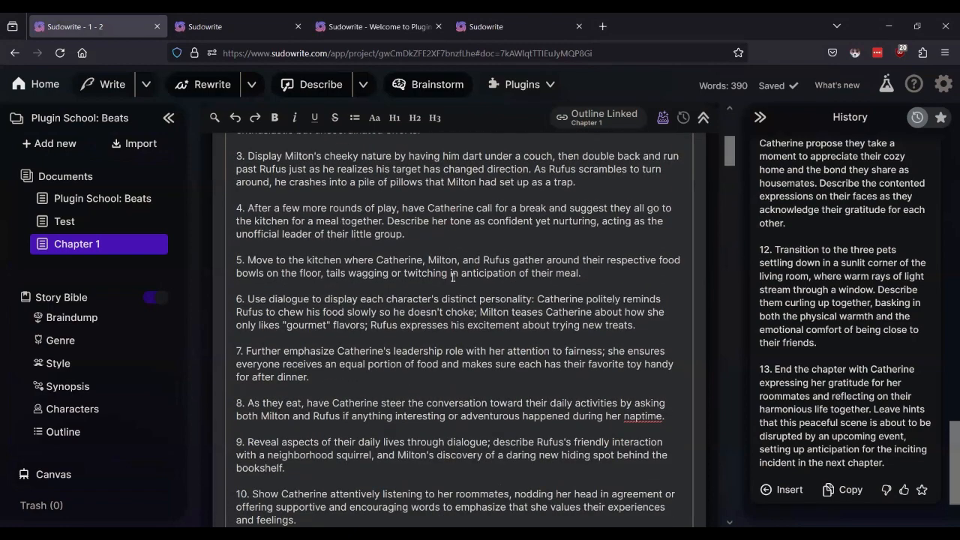
scroll(452, 276, down, 3)
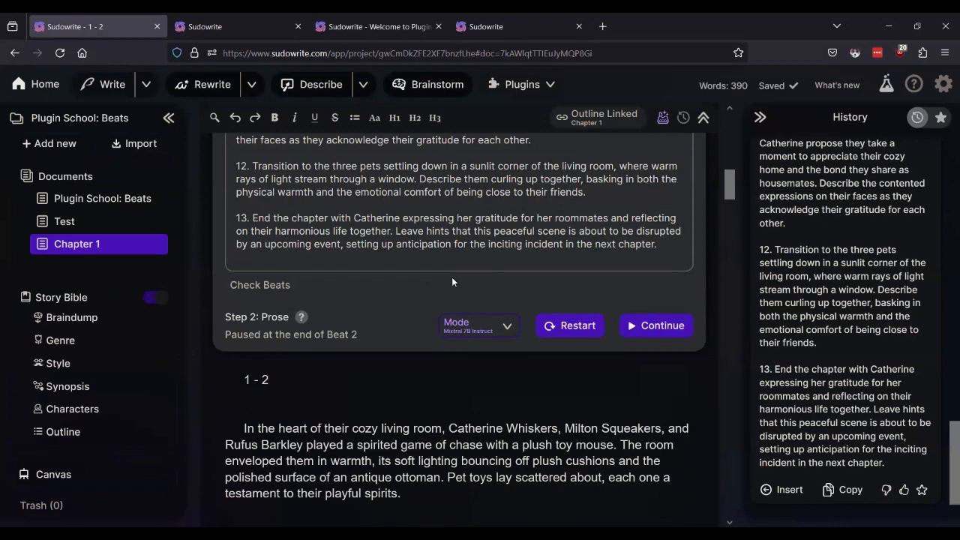
Close the Just Beat It plugin page and return to the Plugin School: Beats project
click(217, 26)
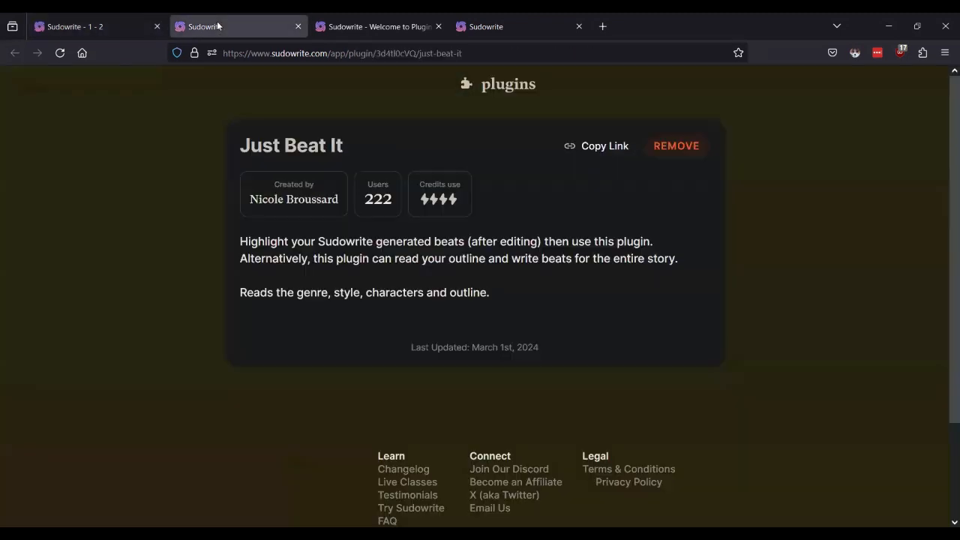
click(298, 26)
click(67, 26)
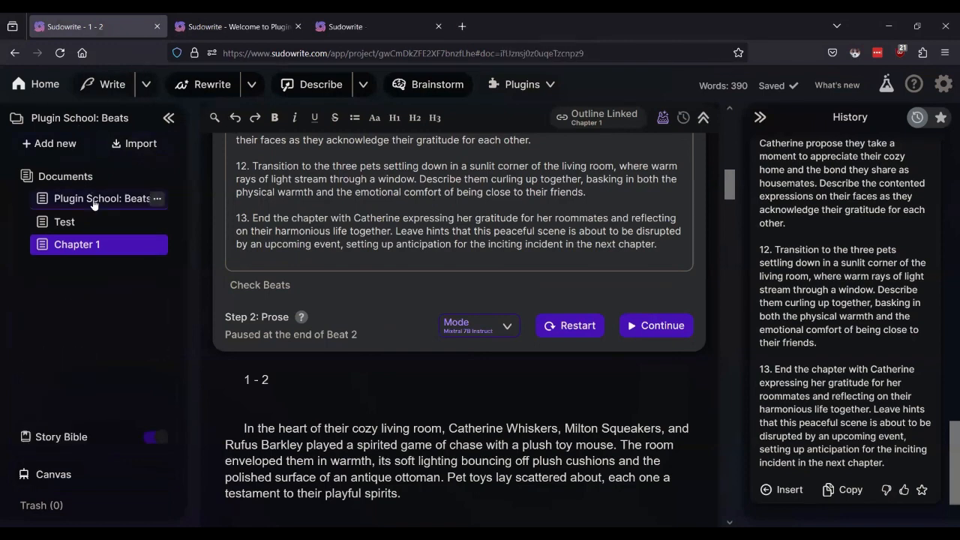
Open the Structured Beats plugin page from the Plugin School: Beats document's link and read its description and instructions
click(146, 198)
click(685, 206)
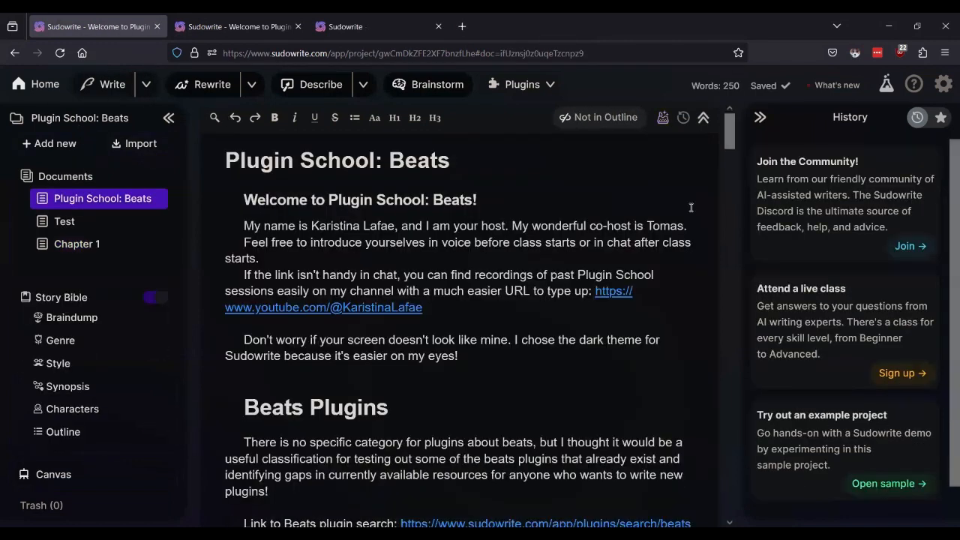
scroll(546, 287, down, 5)
scroll(546, 287, down, 4)
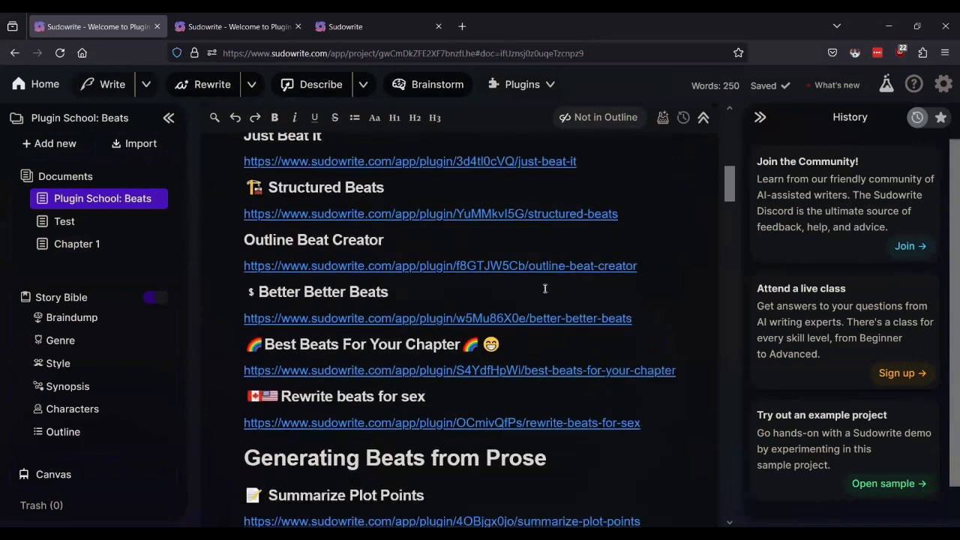
middle_click(450, 213)
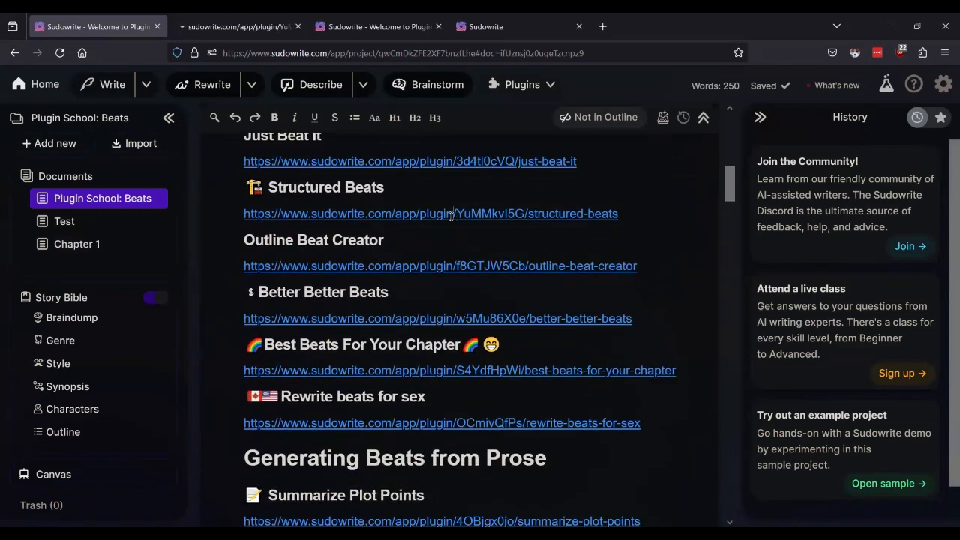
click(208, 27)
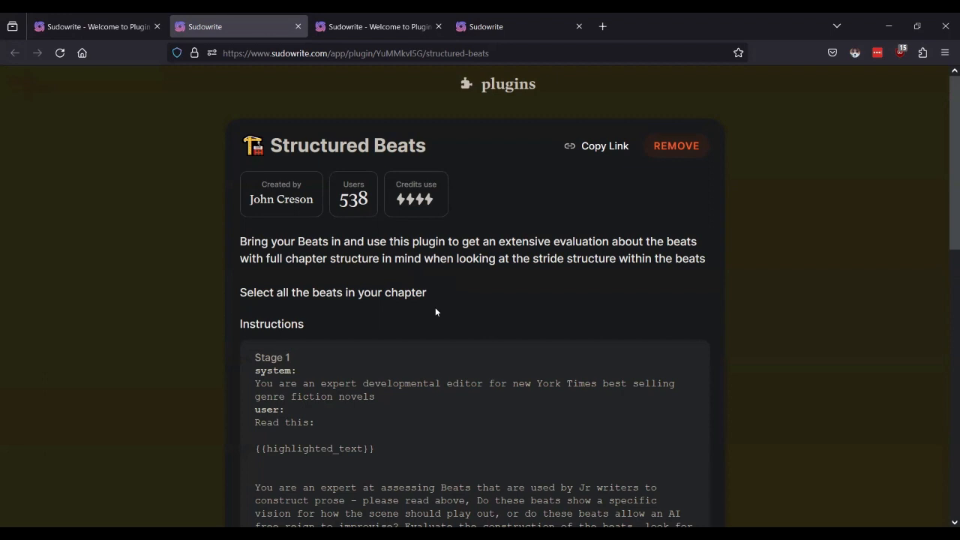
scroll(435, 311, down, 2)
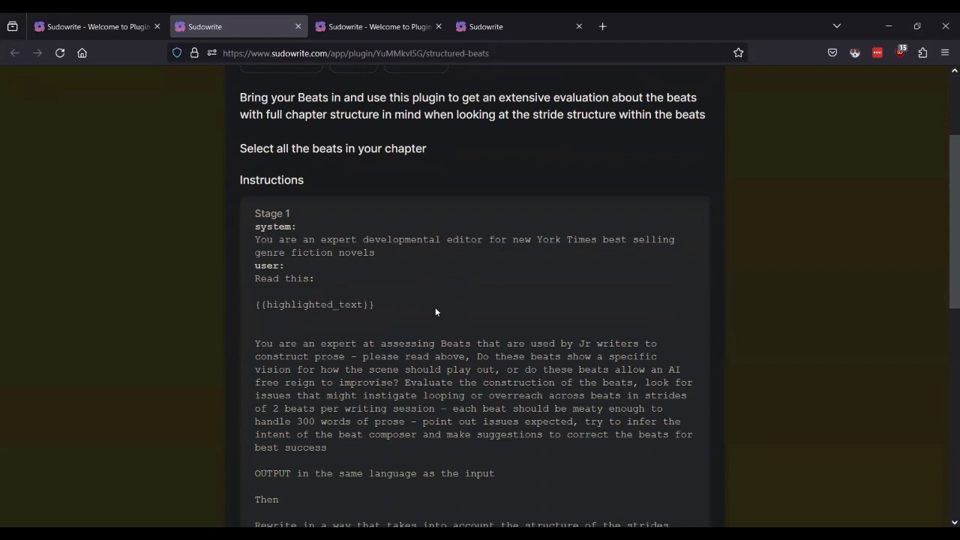
Return to the Chapter 1 document and open its Chapter Generator
click(109, 26)
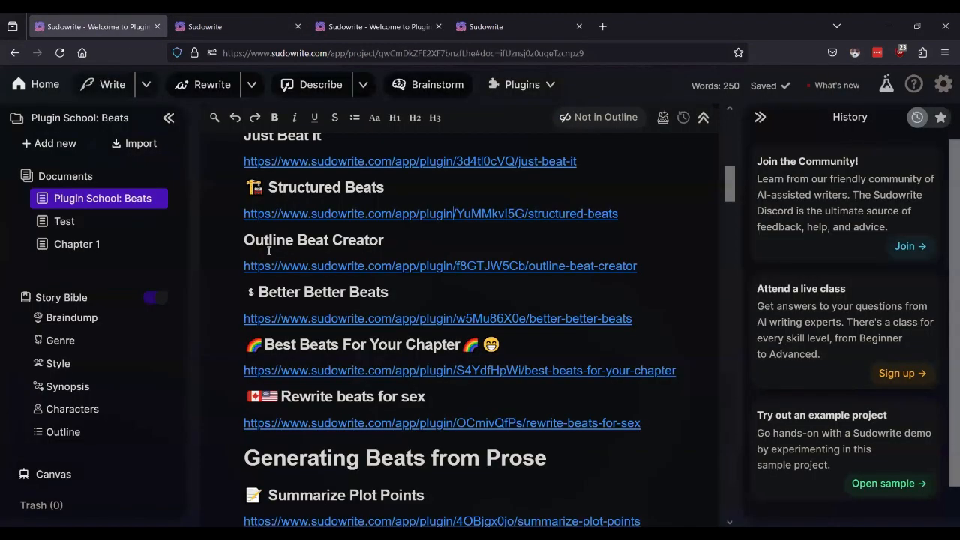
click(72, 246)
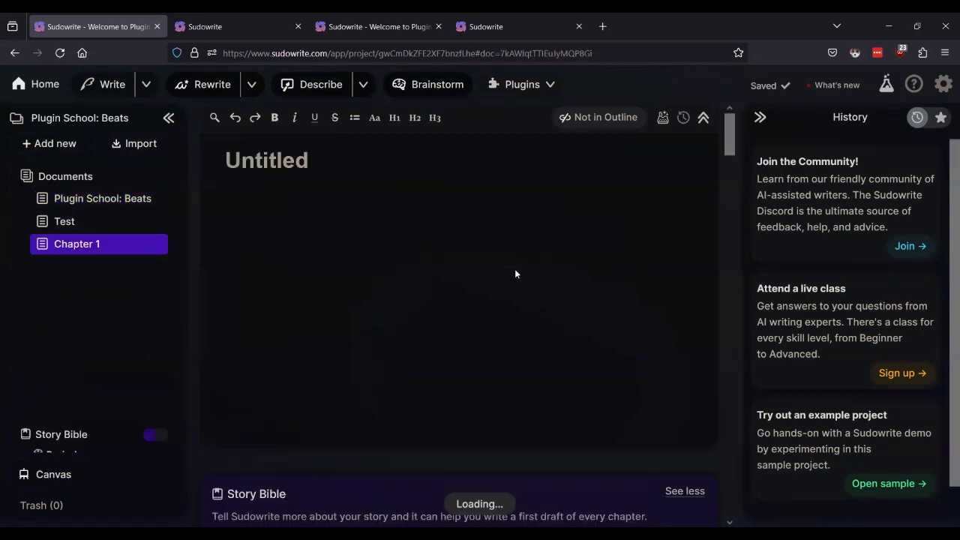
scroll(512, 270, down, 3)
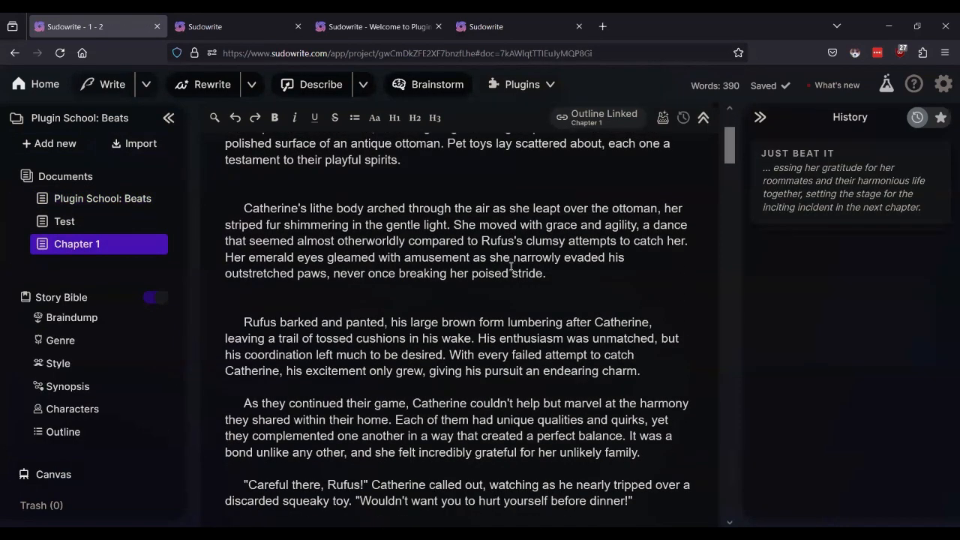
scroll(511, 266, up, 3)
click(662, 117)
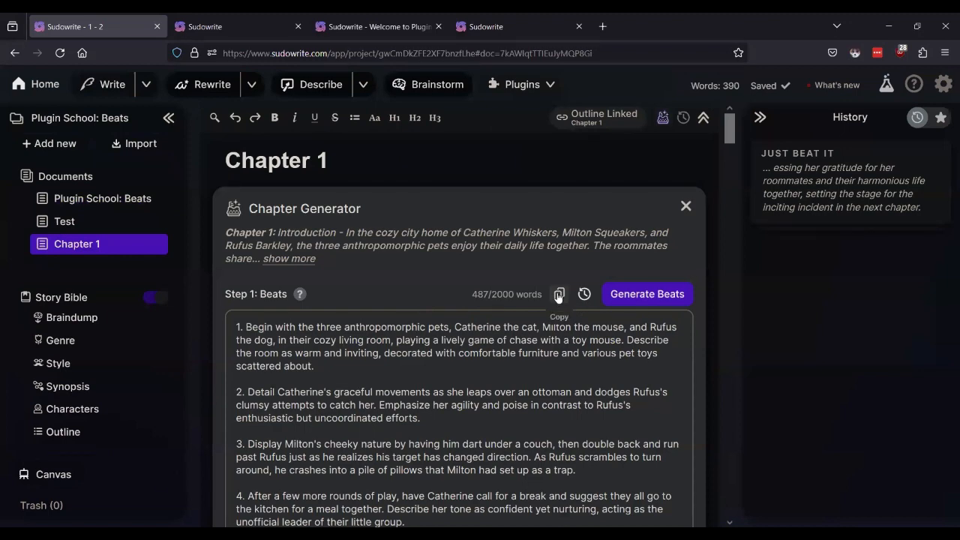
Copy all 13 original beats from the later March 18, 2024 4:27 PM version in the beats history and close the history
click(584, 294)
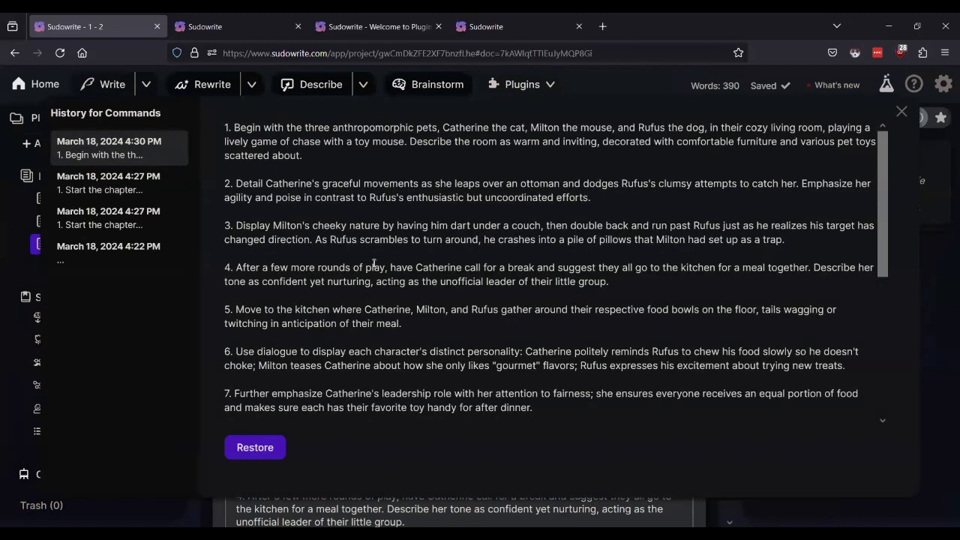
click(101, 188)
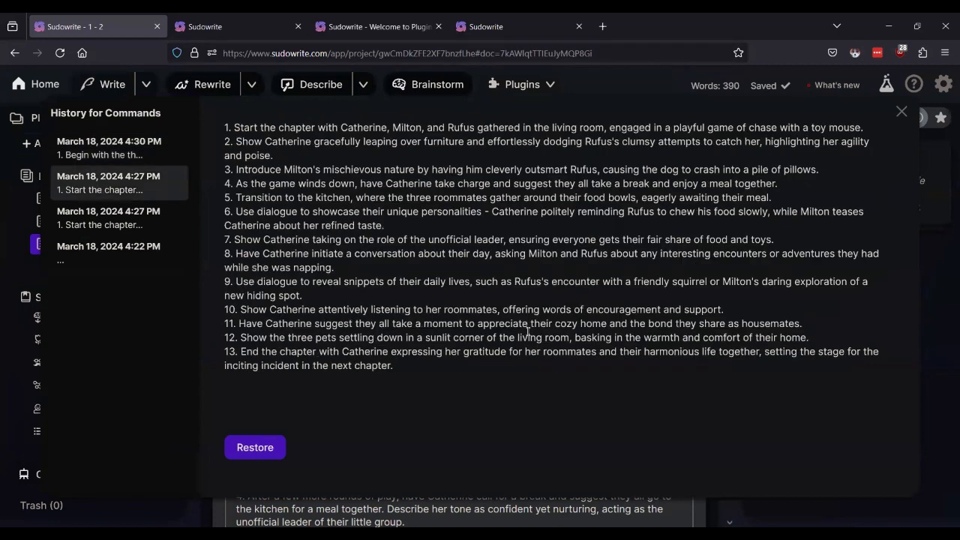
drag(417, 373, 216, 126)
key(ctrl+c)
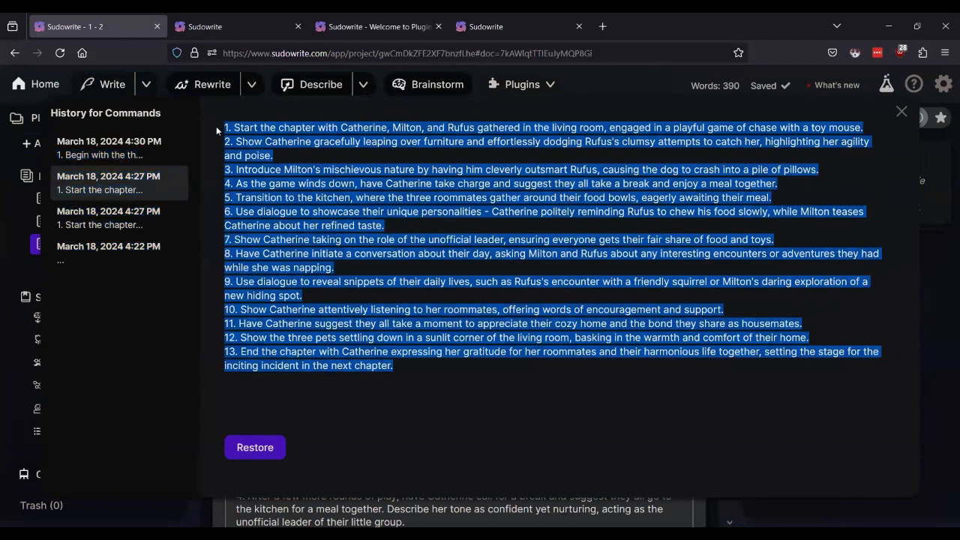
click(445, 437)
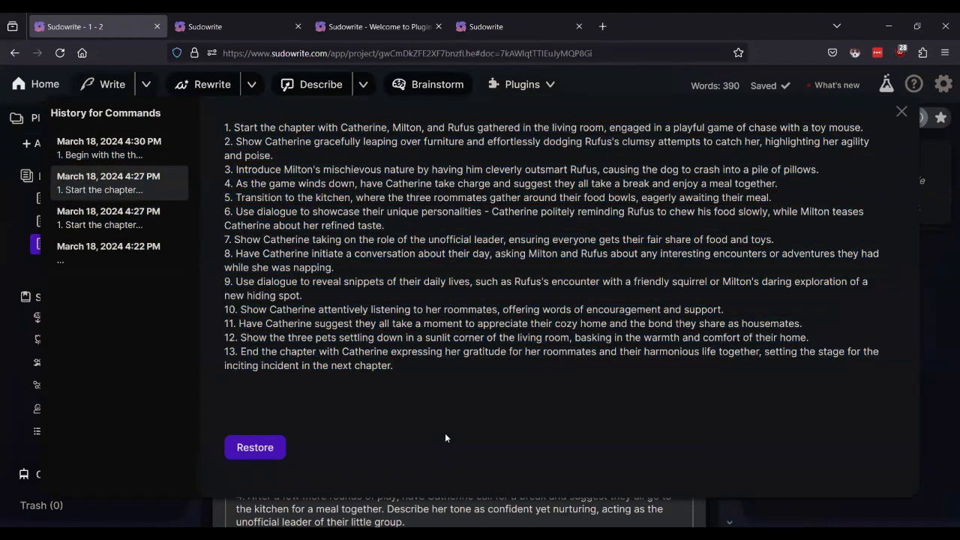
click(6, 151)
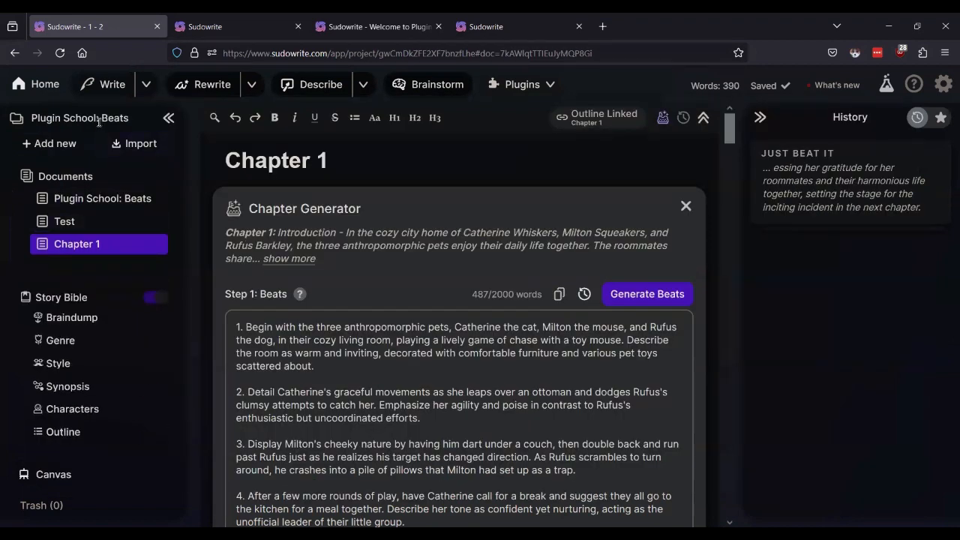
Add a new document linked to the Chapter 1 outline, open it and close its Chapter Generator
click(62, 148)
click(57, 189)
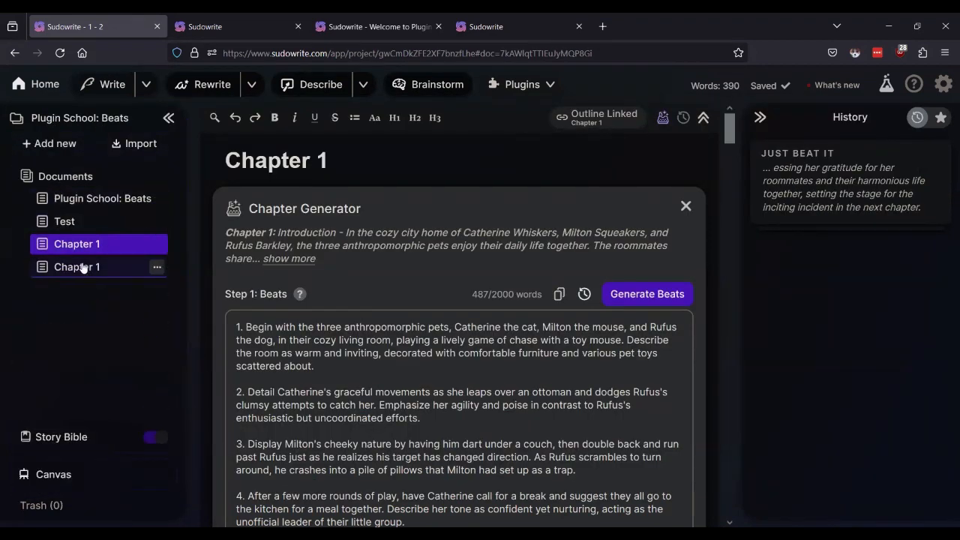
click(81, 267)
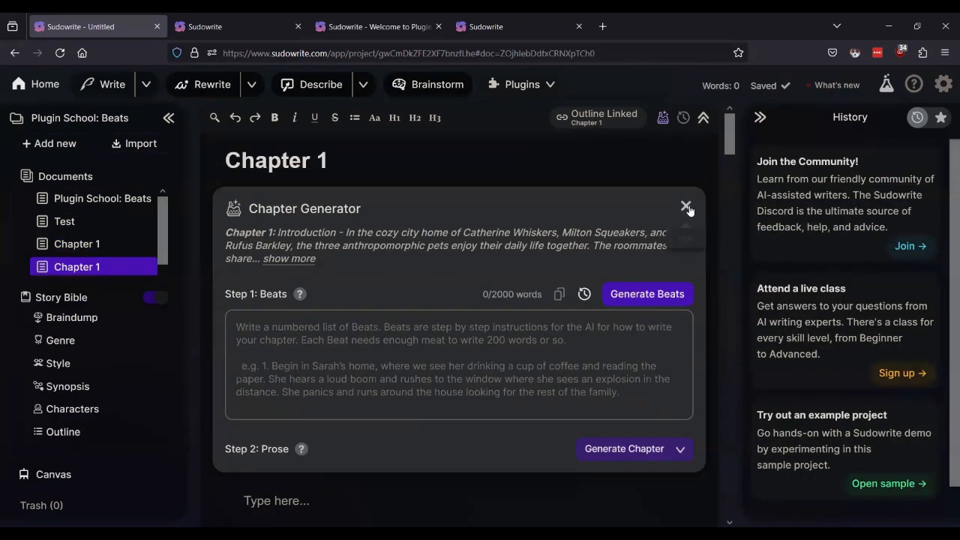
click(688, 206)
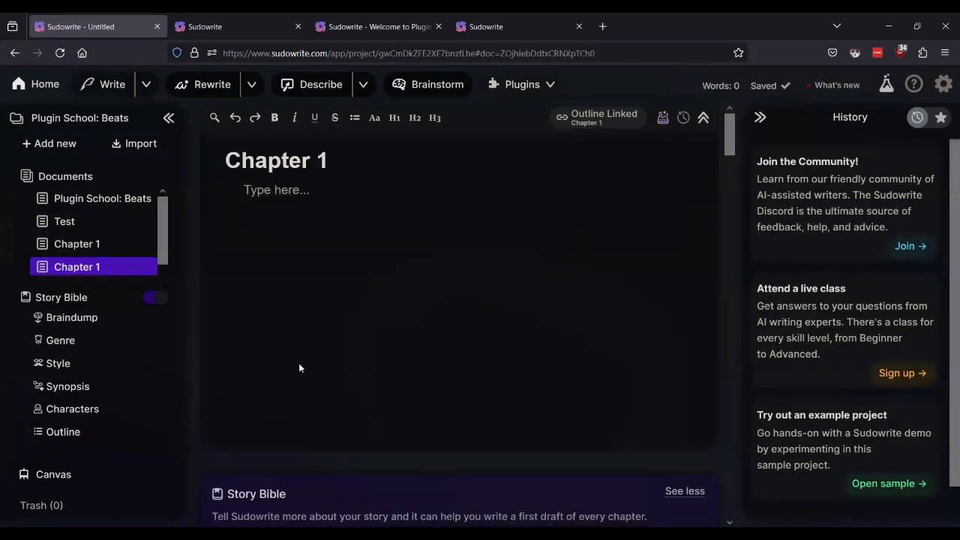
key(ctrl+v)
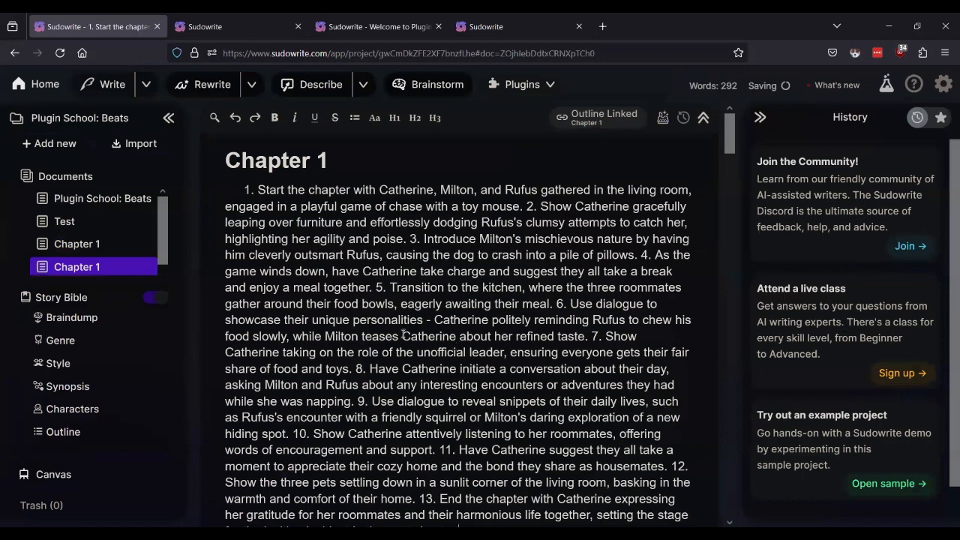
key(ctrl+z)
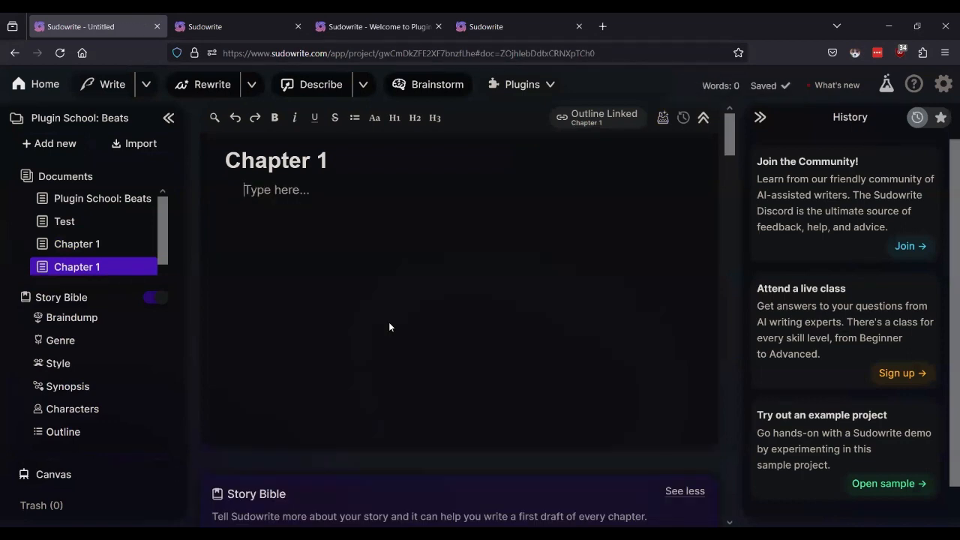
key(ctrl+k)
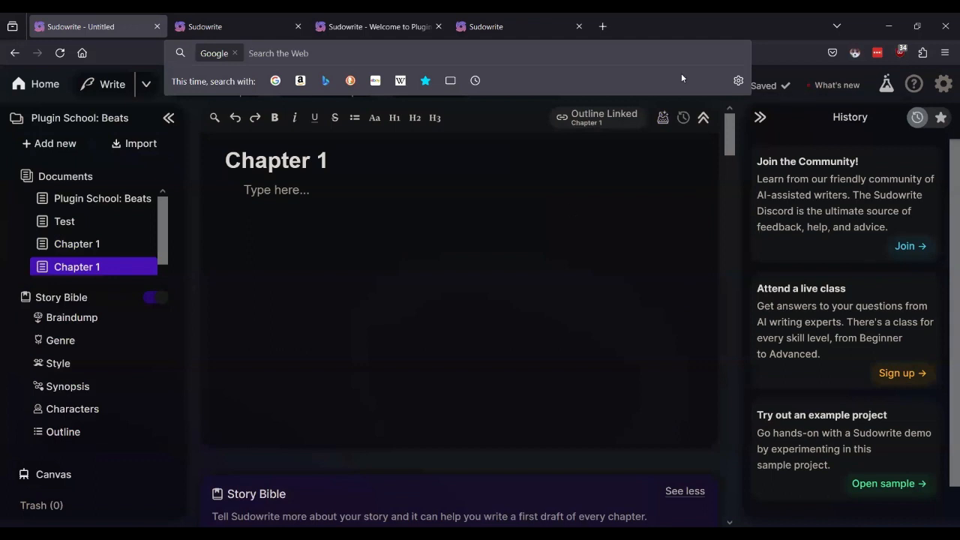
click(677, 21)
click(440, 320)
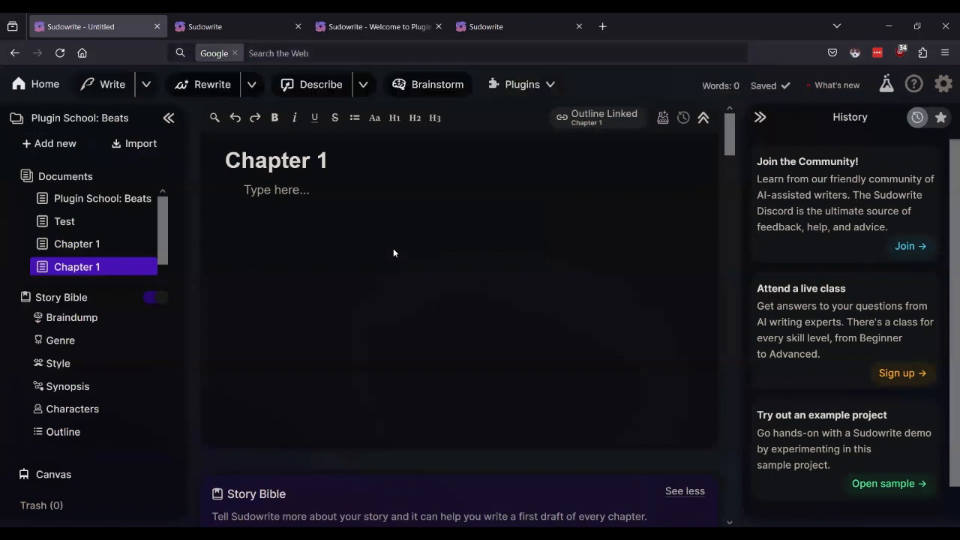
key(ctrl+k)
key(ctrl+v)
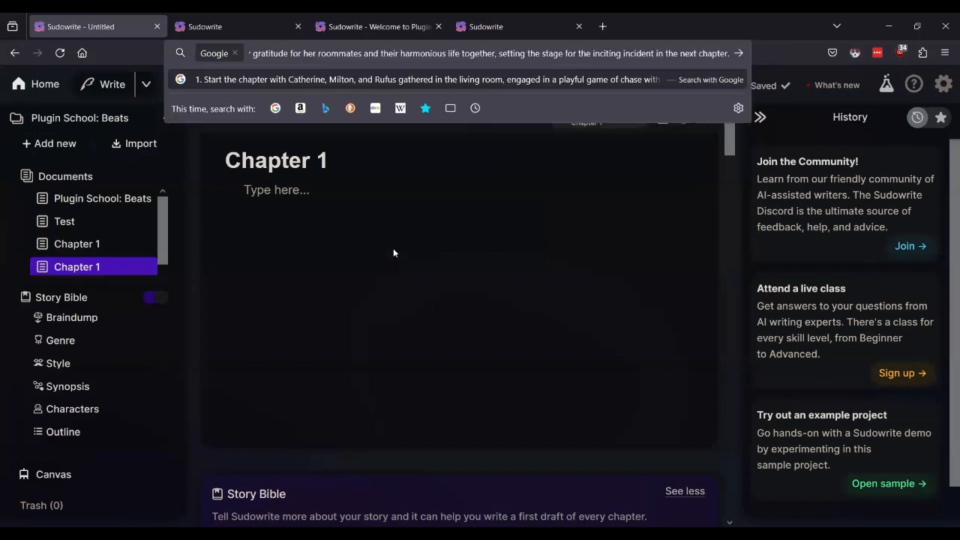
click(393, 250)
triple_click(428, 54)
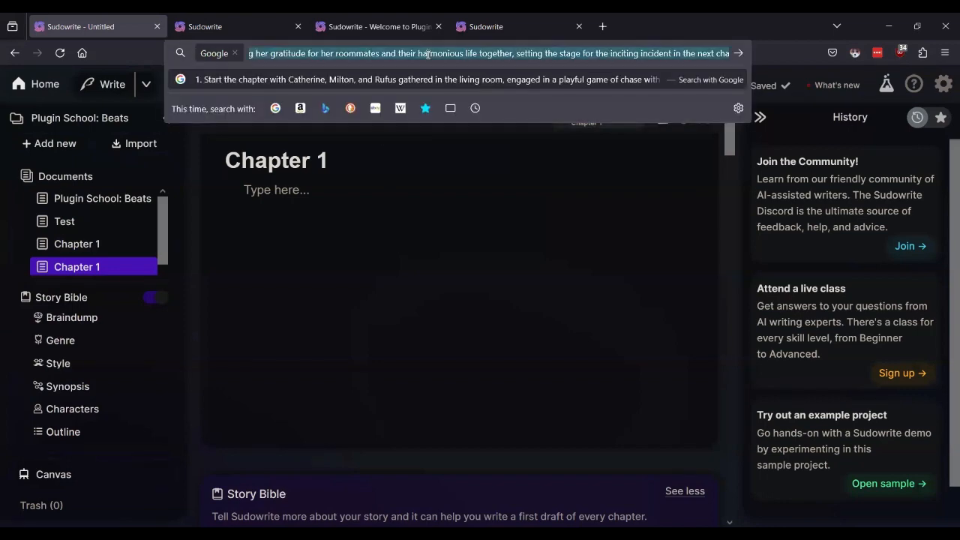
key(BackSpace)
Paste the 13 copied original beats into the body of the empty second Chapter 1 document
click(397, 229)
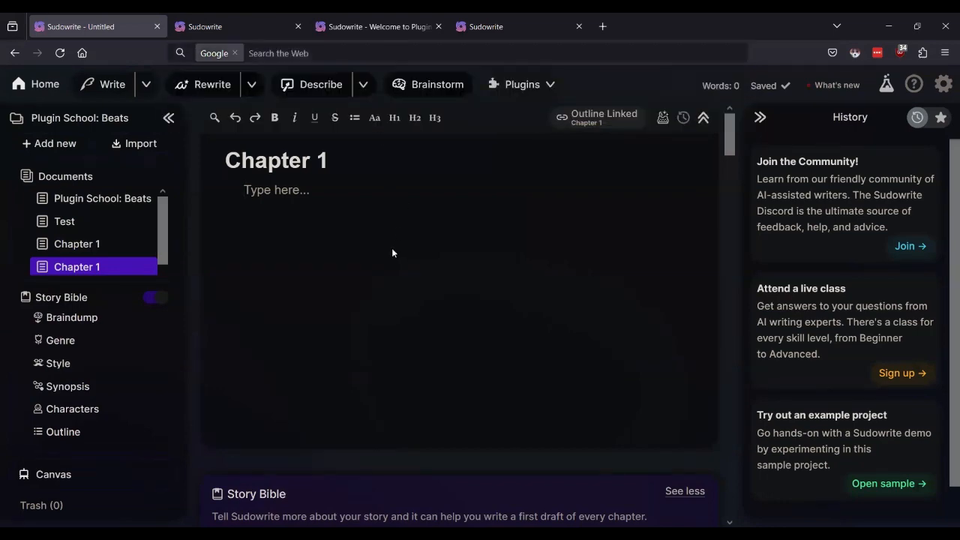
key(ctrl+v)
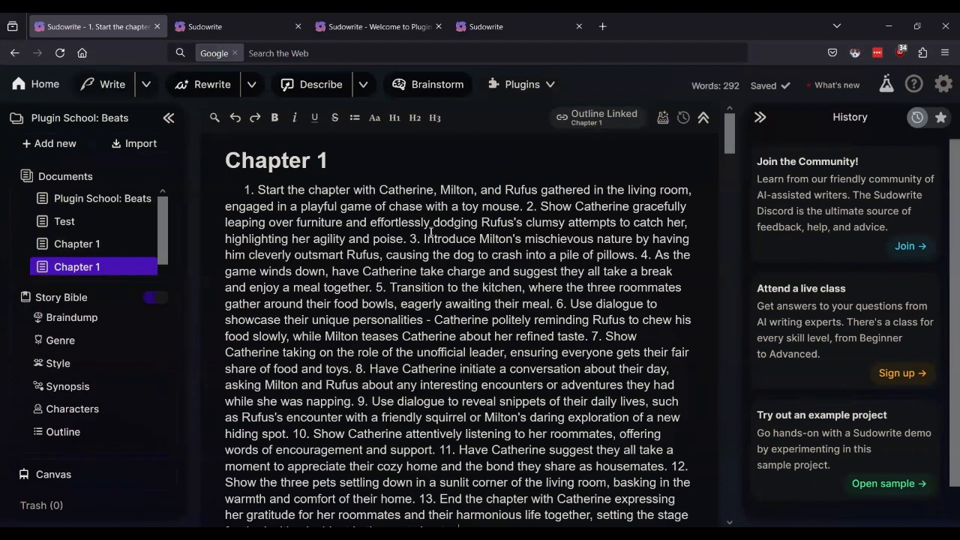
click(416, 287)
Check the {{highlighted_text}} variable in the Stage 1 instructions on the Structured Beats plugin page
click(281, 26)
scroll(459, 292, up, 2)
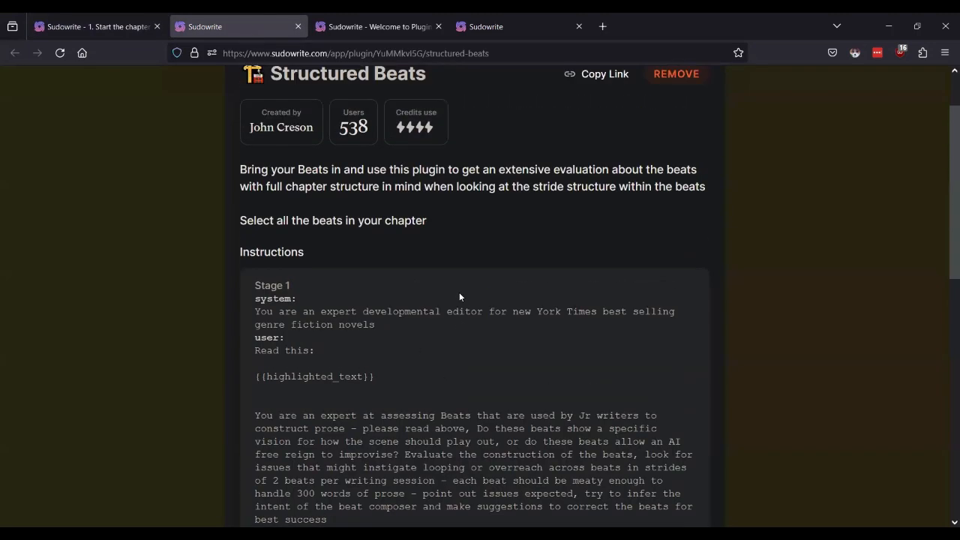
triple_click(332, 376)
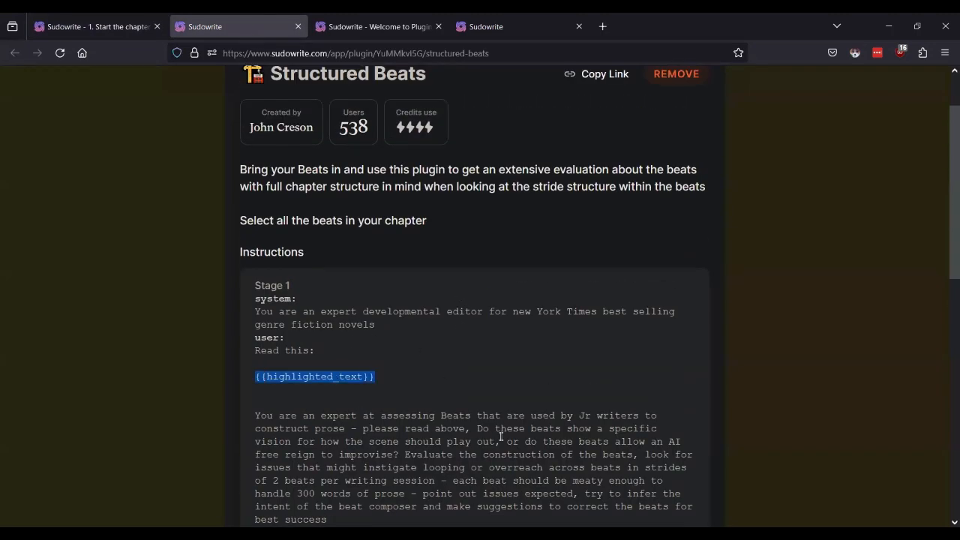
click(493, 354)
Return to the Chapter 1 document and run the Structured Beats plugin on all the highlighted beats
click(113, 26)
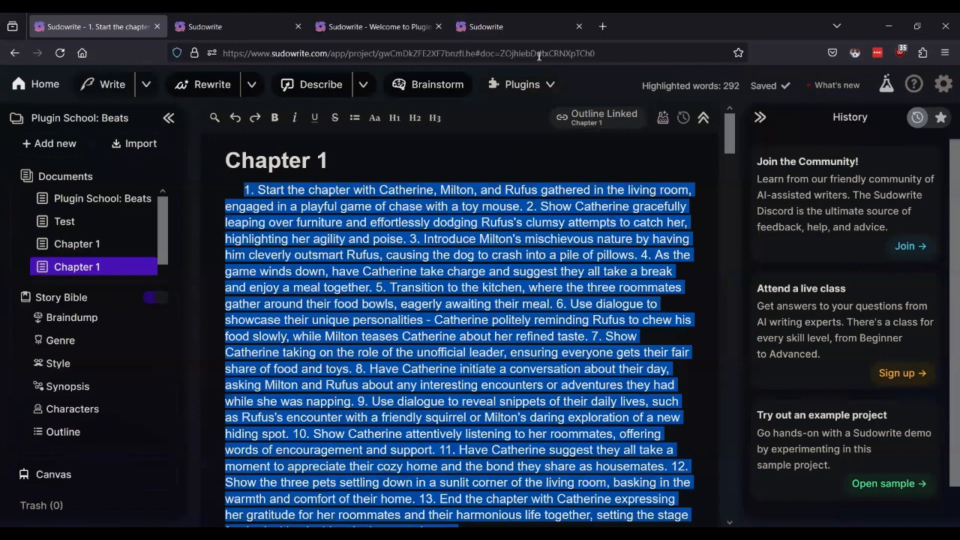
click(545, 87)
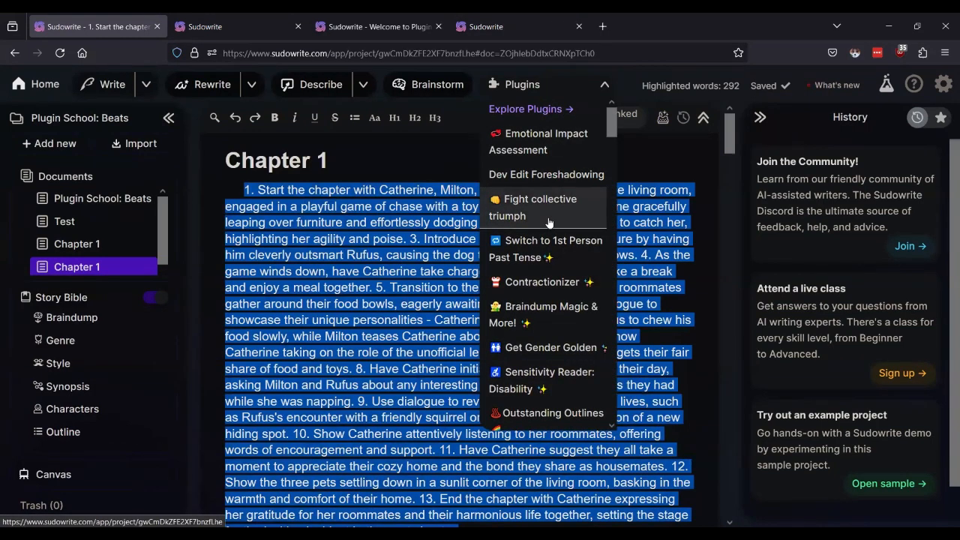
scroll(549, 223, down, 5)
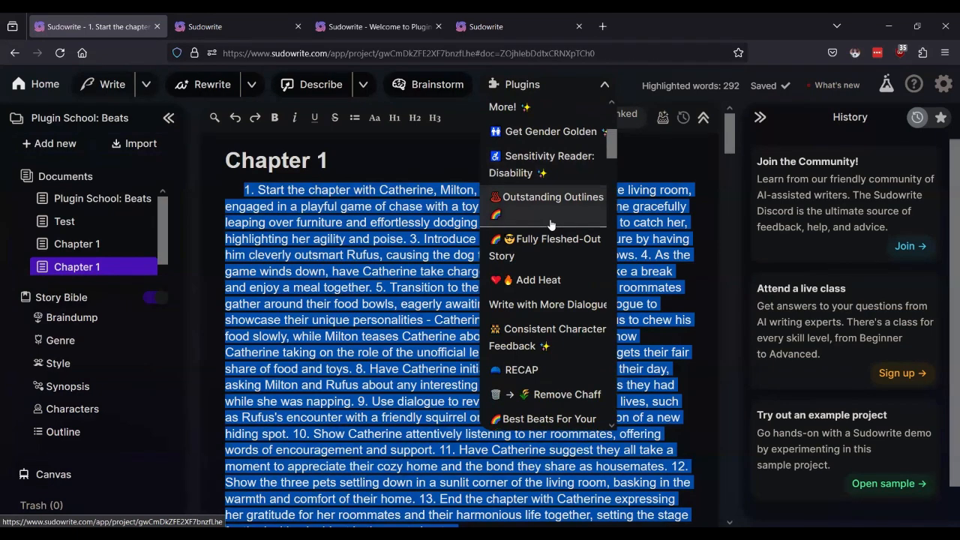
click(217, 26)
click(106, 26)
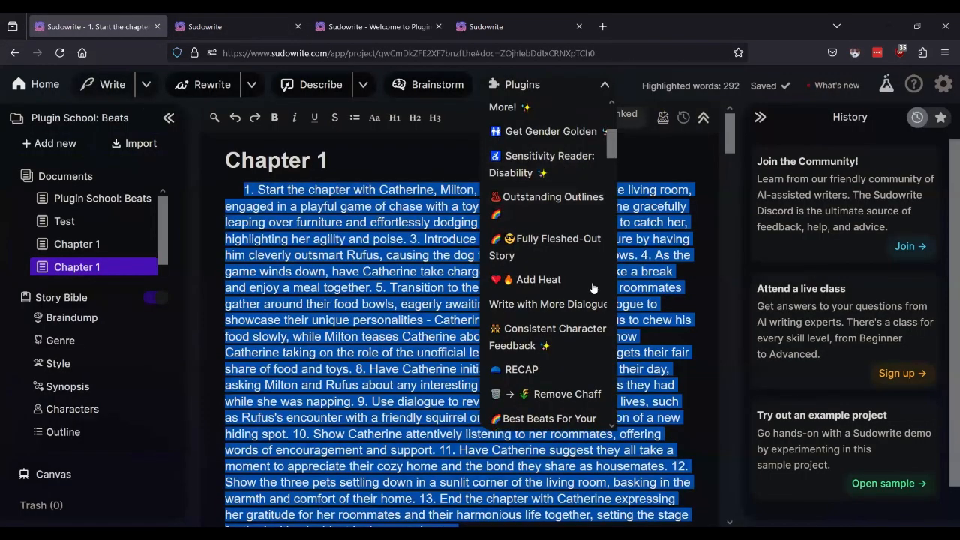
scroll(520, 250, down, 2)
scroll(519, 250, down, 8)
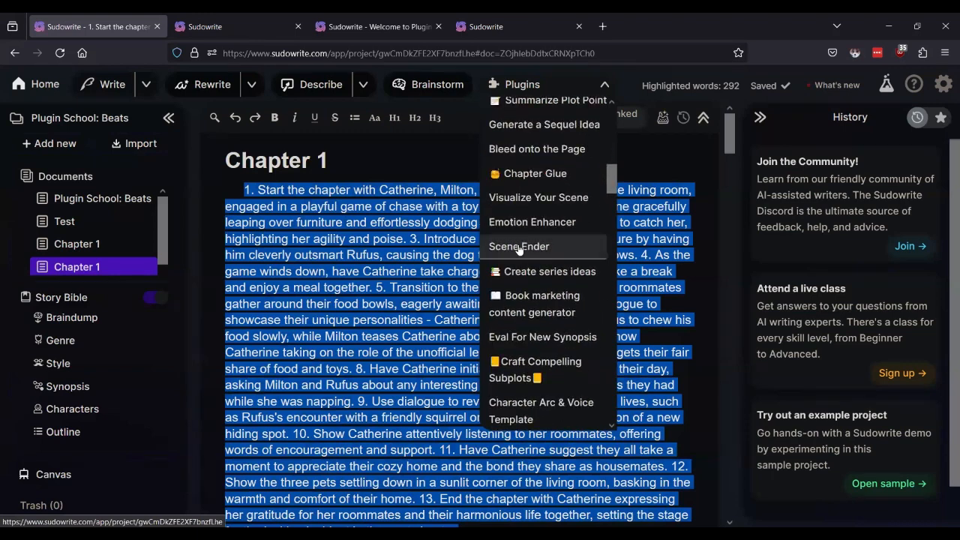
scroll(546, 217, down, 4)
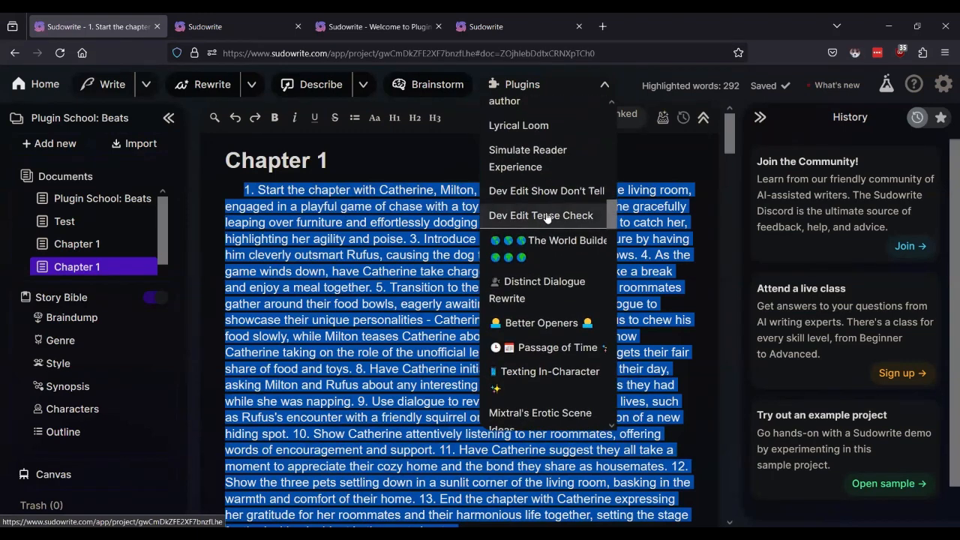
scroll(547, 218, down, 4)
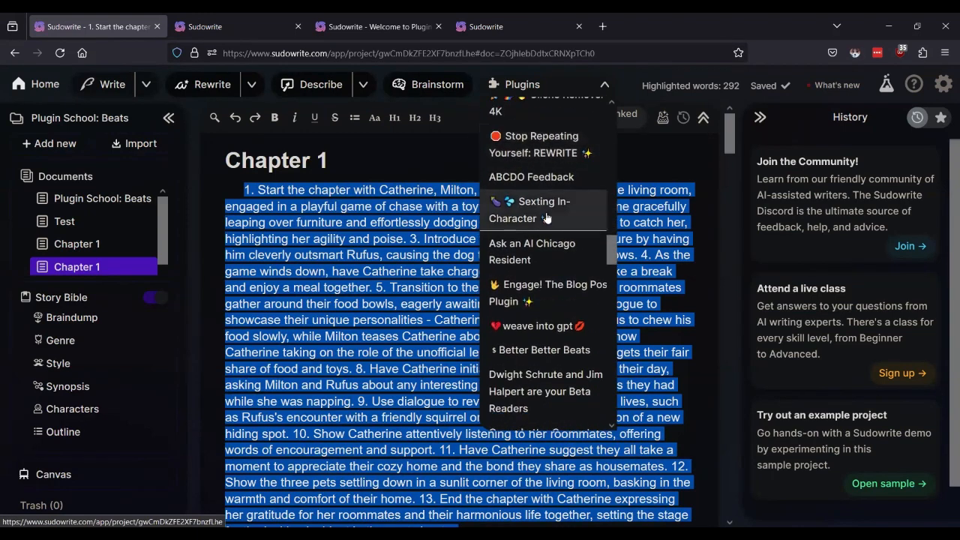
scroll(546, 217, down, 5)
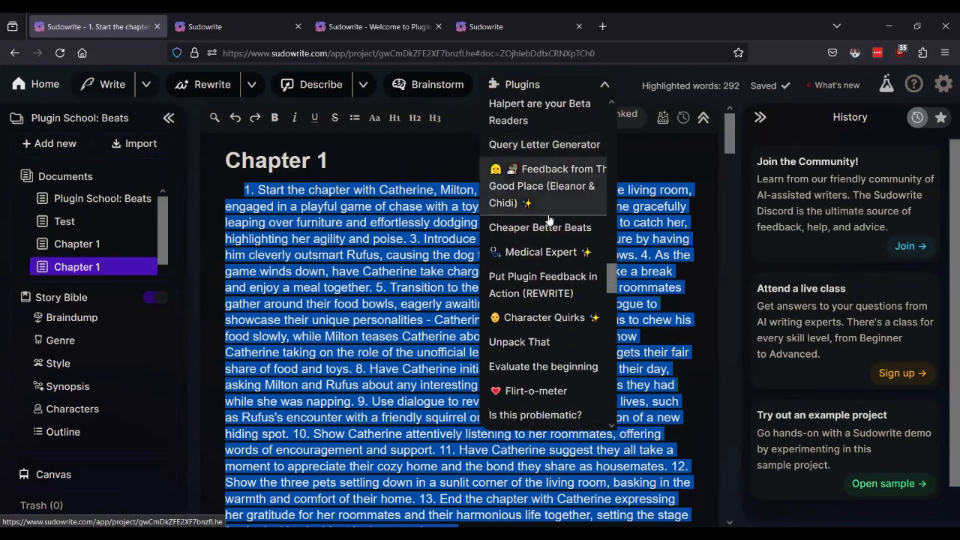
scroll(550, 220, down, 5)
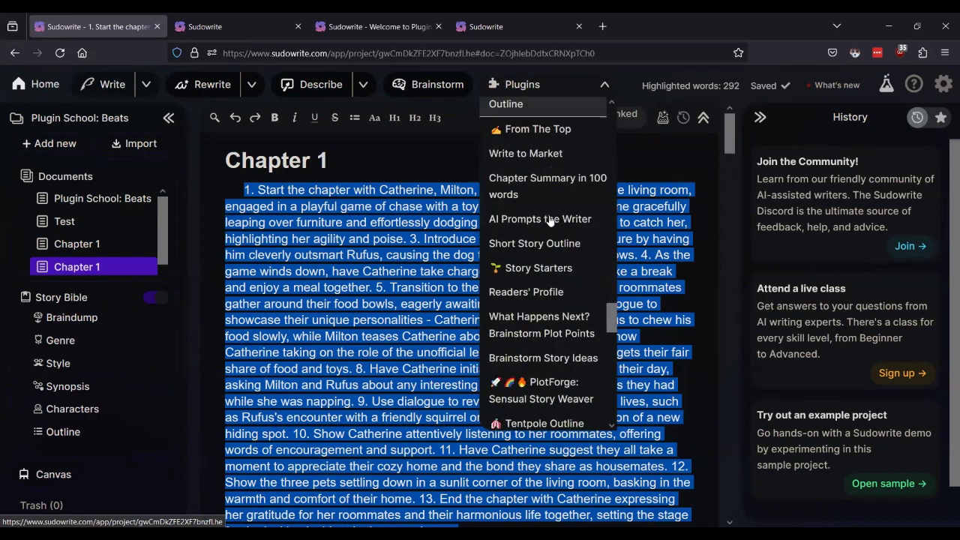
scroll(549, 221, down, 5)
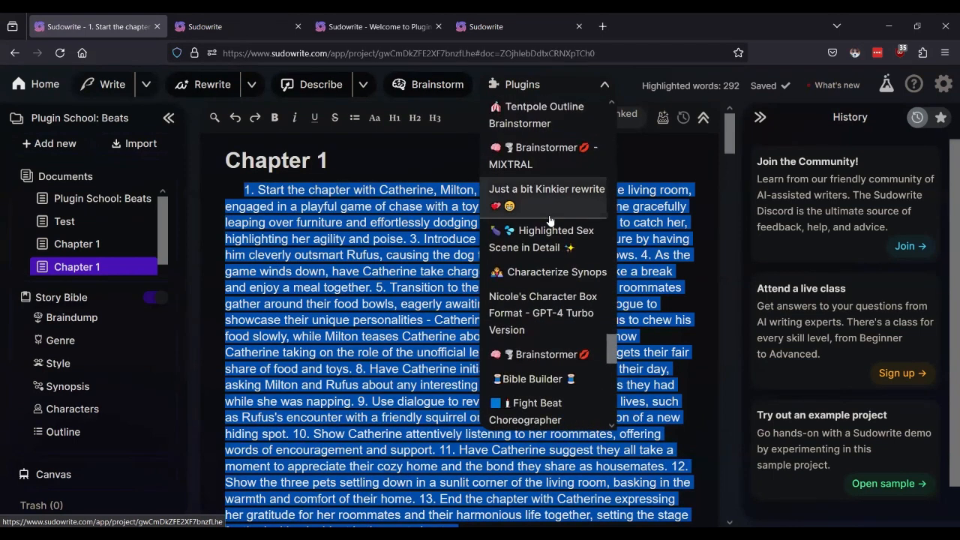
scroll(550, 218, down, 4)
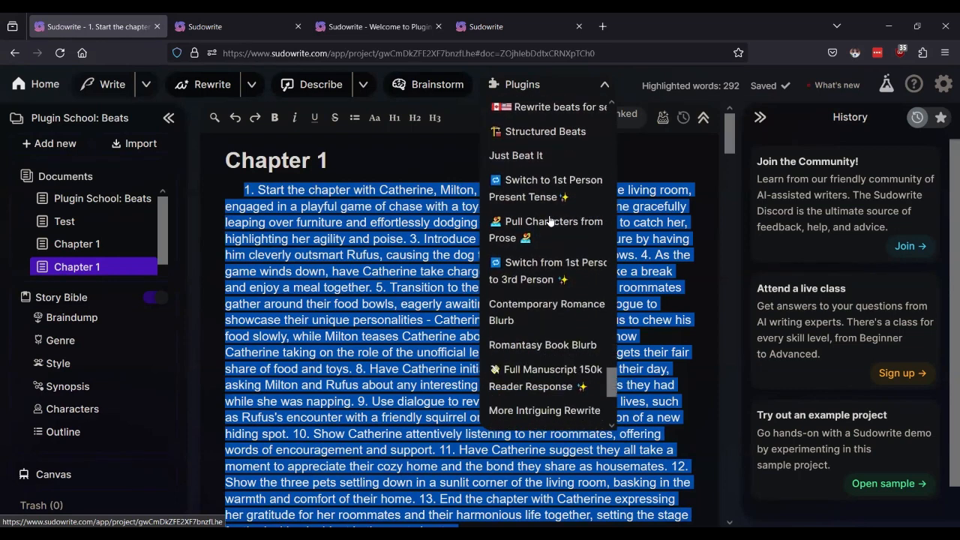
click(537, 184)
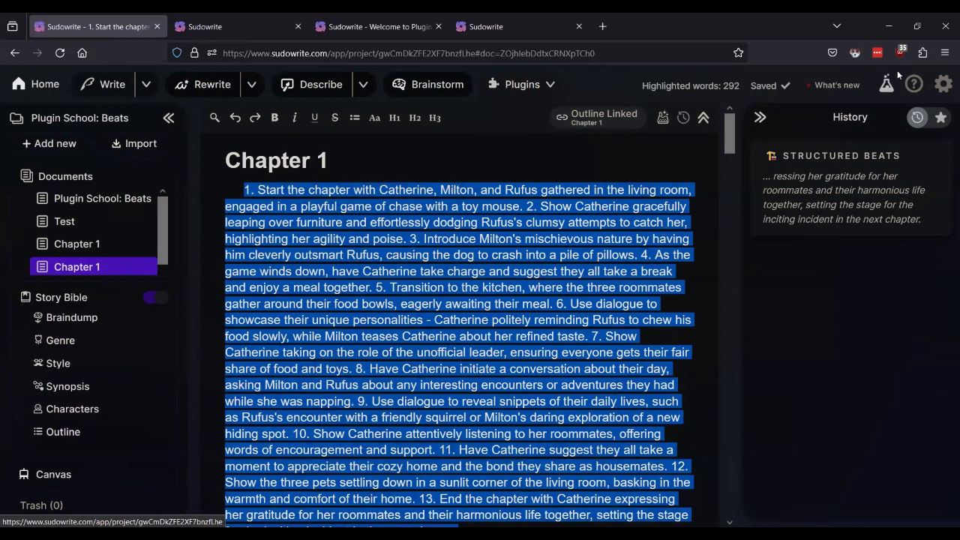
Check the recent credit activity in the account settings and close them
click(944, 83)
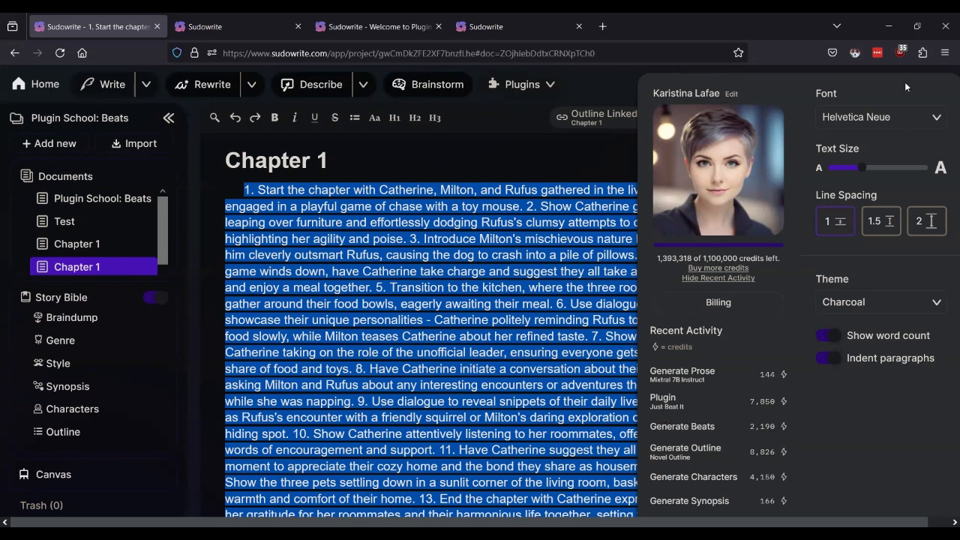
click(600, 222)
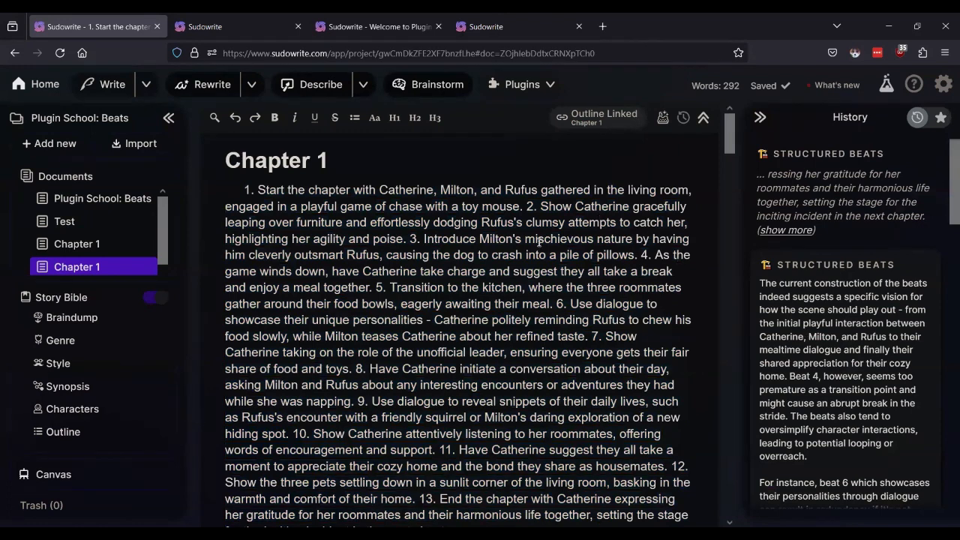
Delete all of the pasted original beats from the second Chapter 1 document
click(420, 280)
key(ctrl+a)
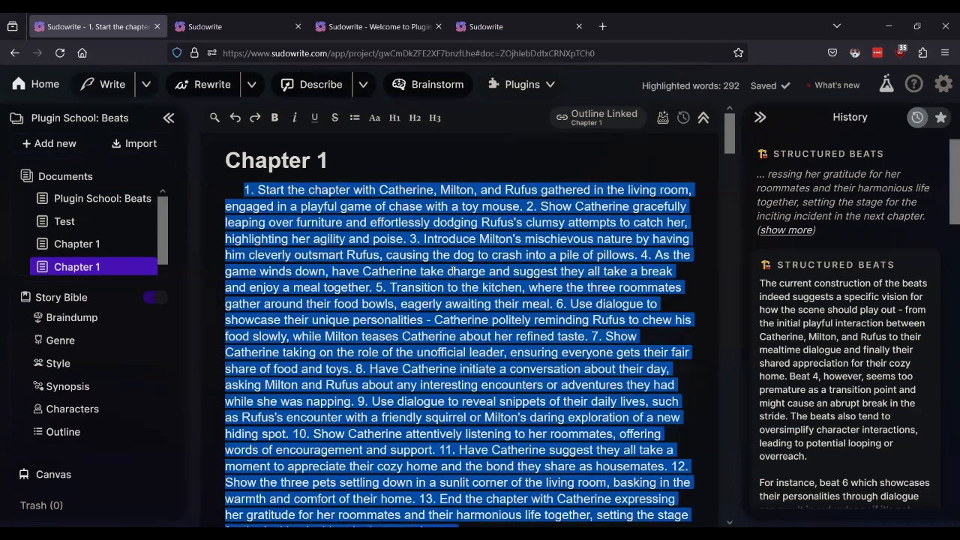
key(BackSpace)
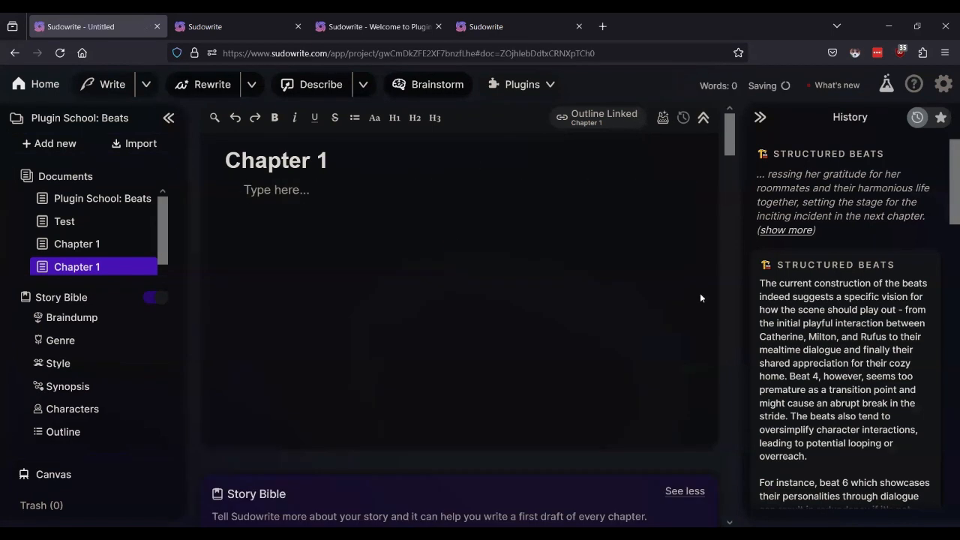
Read through the Structured Beats evaluation and revised beats in the history and insert the response into the emptied Chapter 1 document
scroll(857, 387, down, 4)
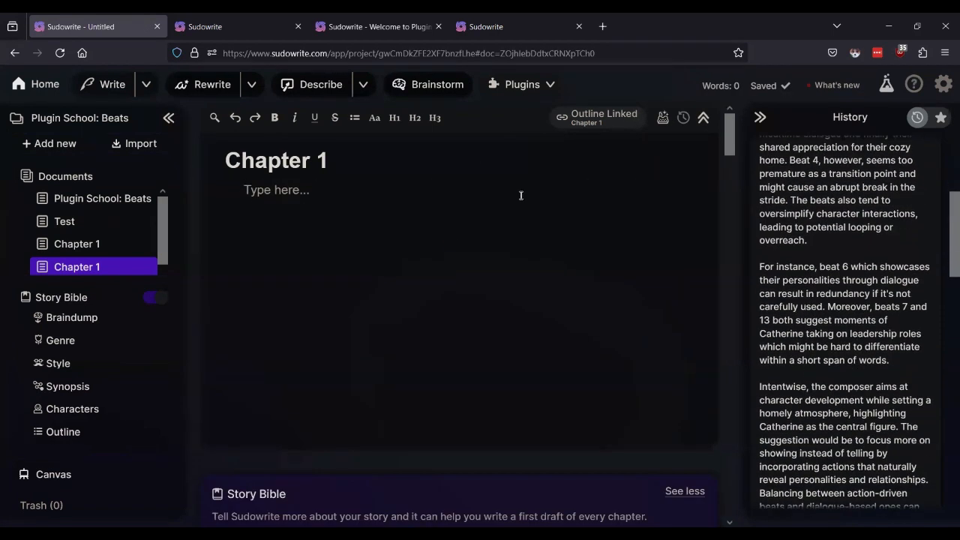
scroll(874, 349, down, 4)
scroll(874, 354, down, 4)
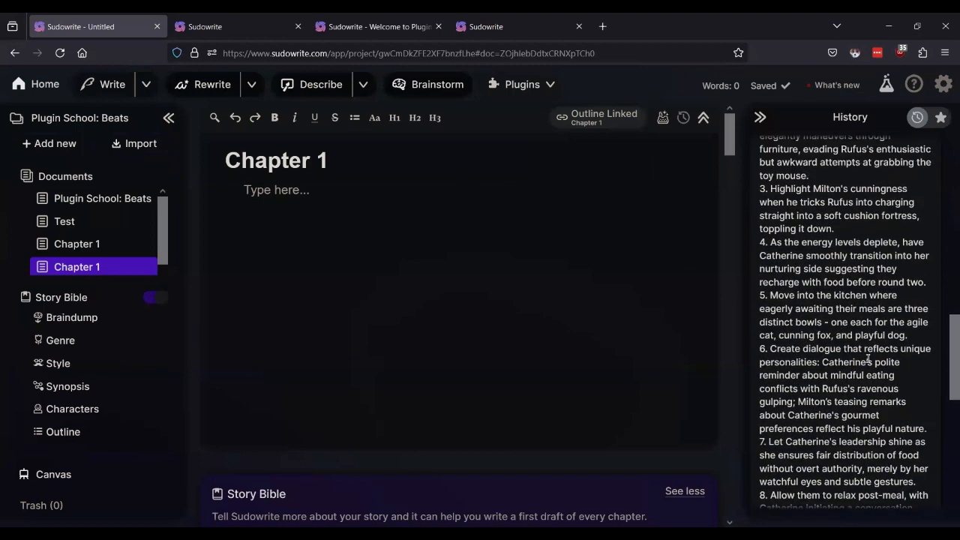
scroll(865, 349, up, 5)
scroll(865, 349, down, 10)
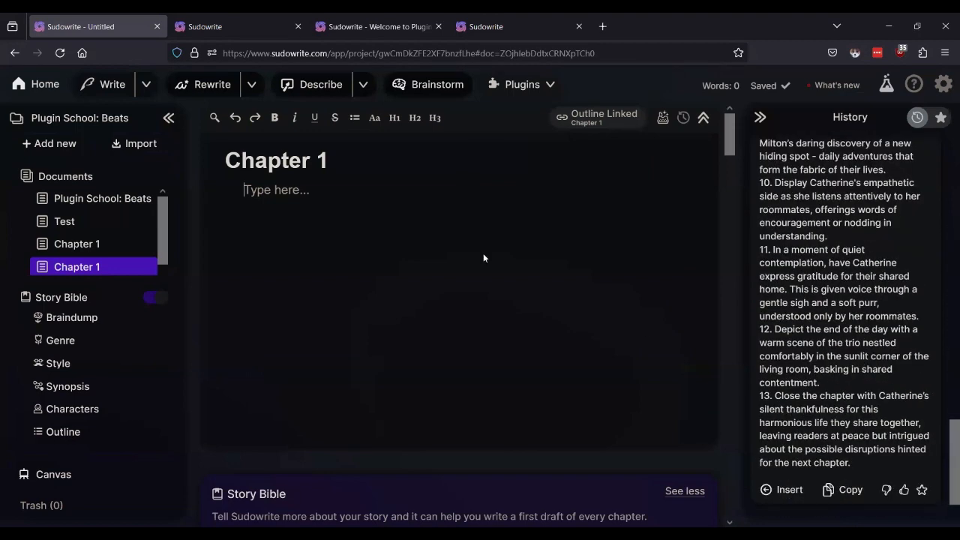
click(784, 488)
click(517, 304)
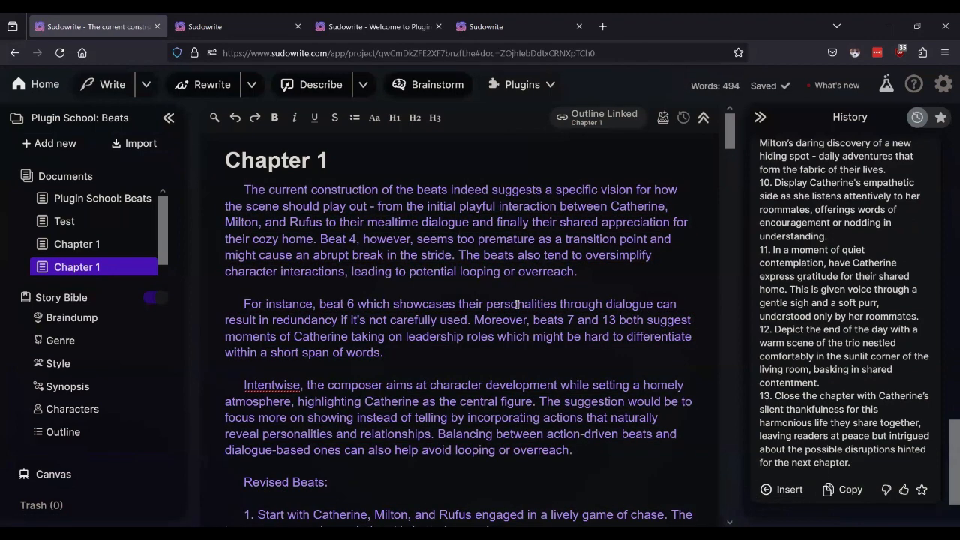
scroll(802, 234, up, 15)
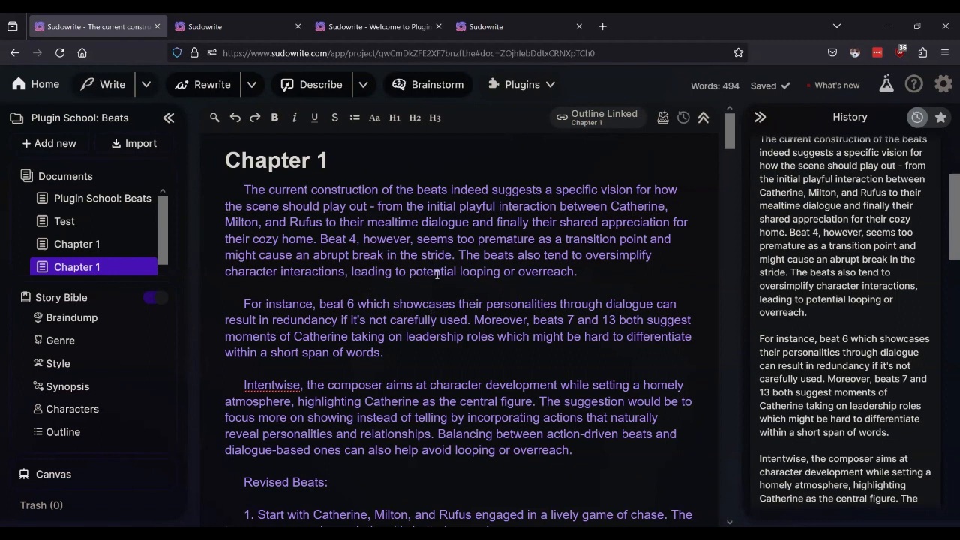
Read the beat critique and the revised beats, and show the account's recent credit activity
scroll(425, 304, down, 2)
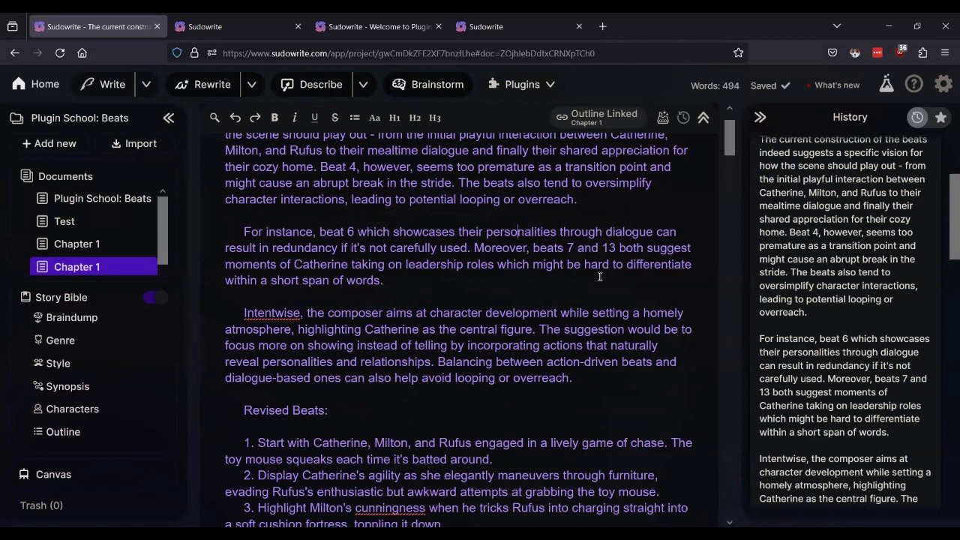
scroll(600, 276, down, 2)
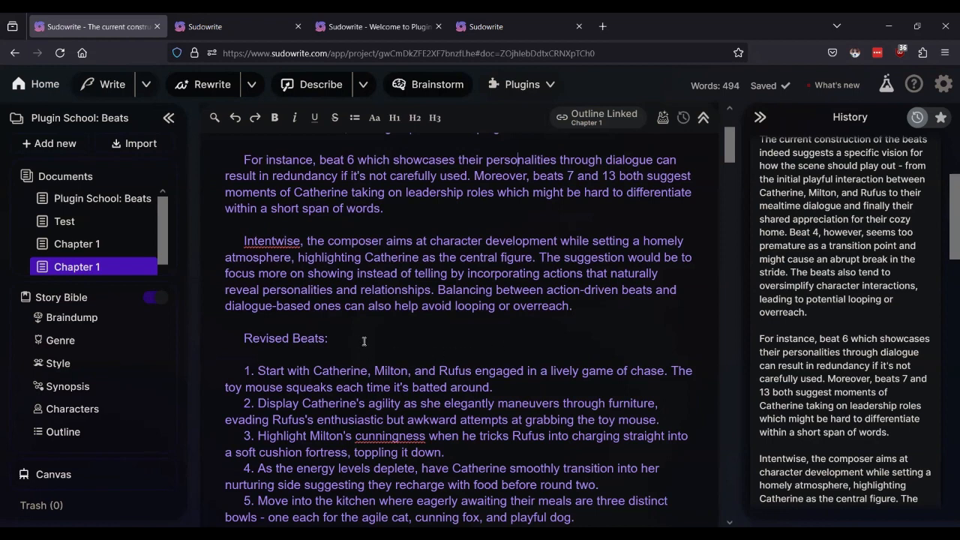
scroll(399, 335, down, 3)
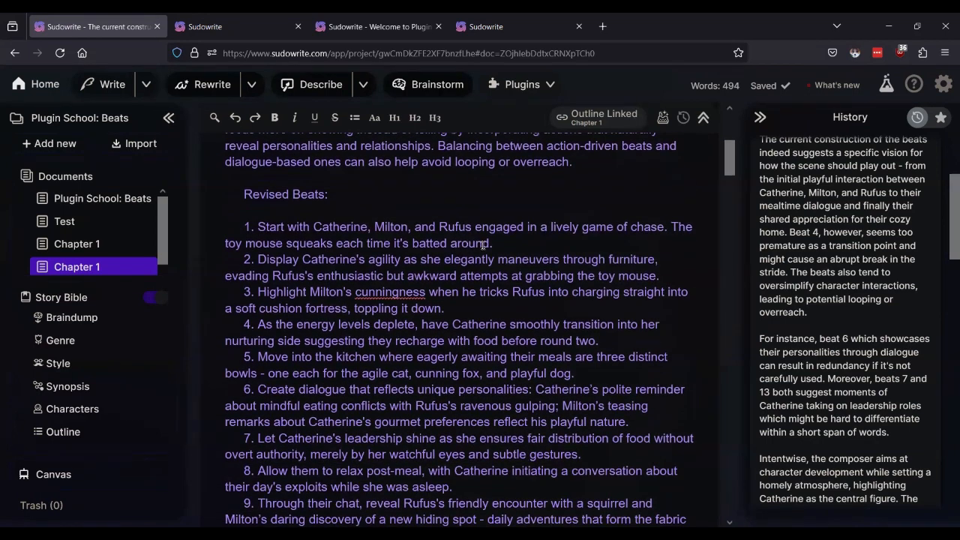
click(509, 276)
click(943, 84)
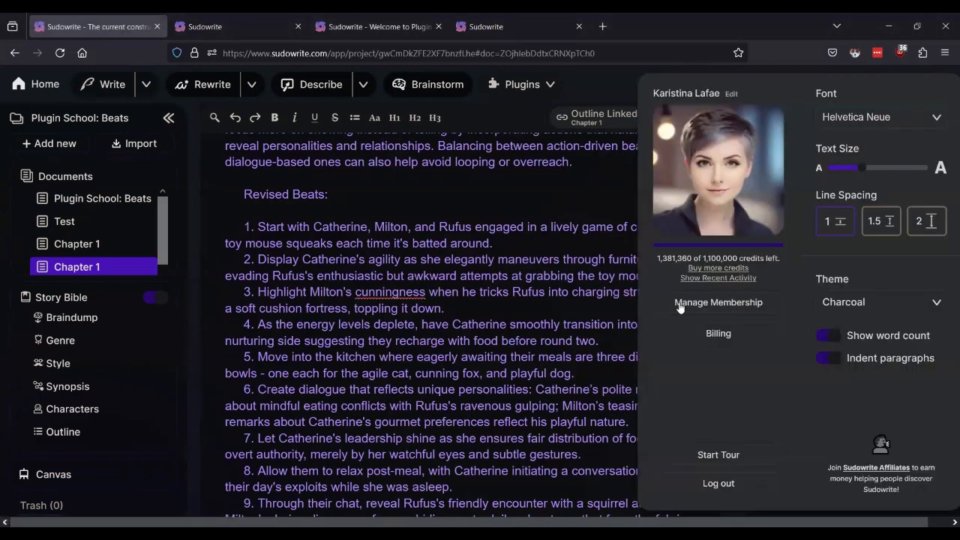
click(690, 279)
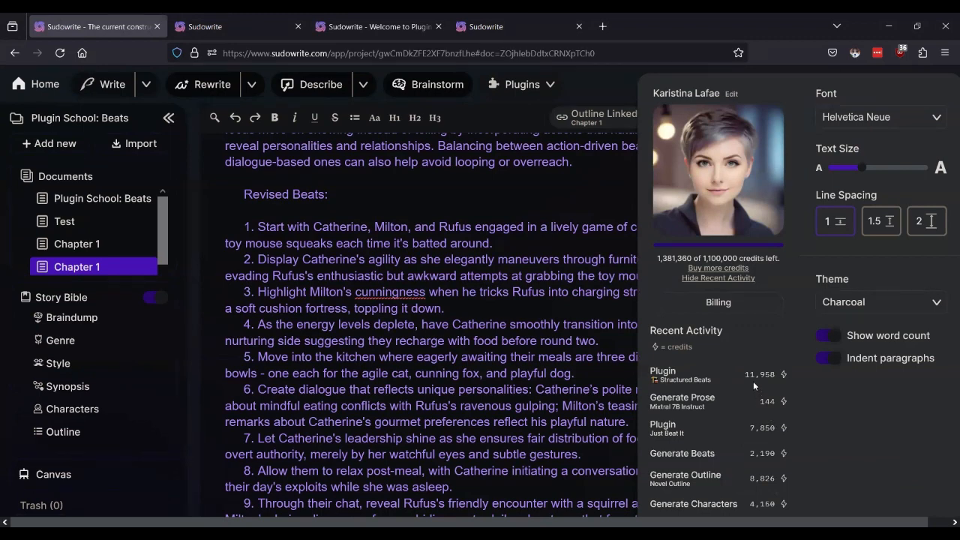
click(356, 356)
Cut revised beats 1 to 13 from below the "Revised Beats:" line in the Chapter 1 document
scroll(458, 356, down, 3)
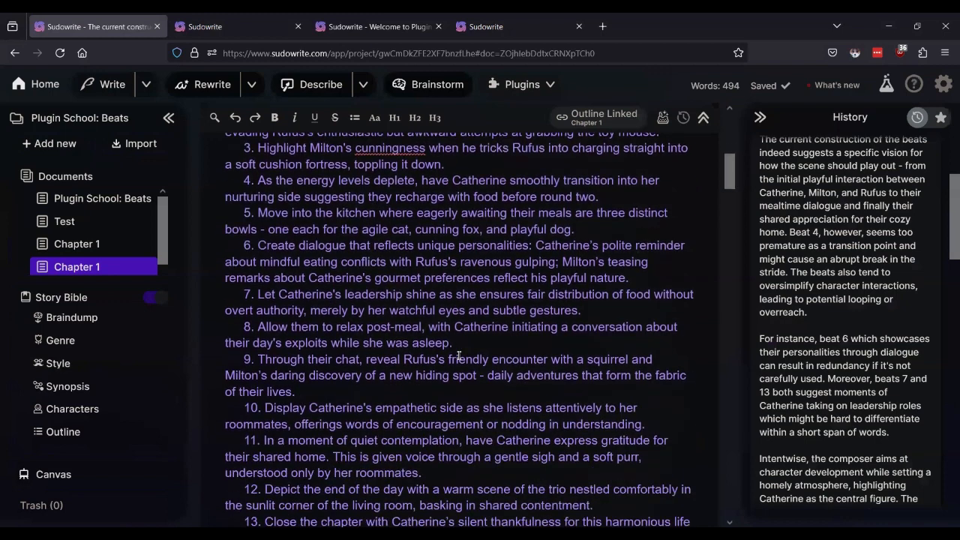
scroll(459, 356, down, 5)
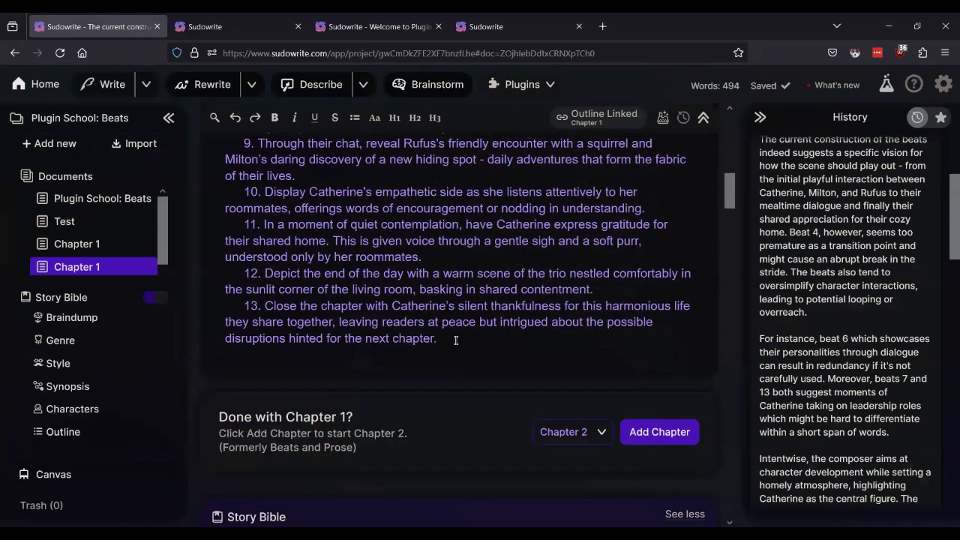
drag(455, 339, 264, 109)
click(300, 209)
scroll(283, 232, up, 8)
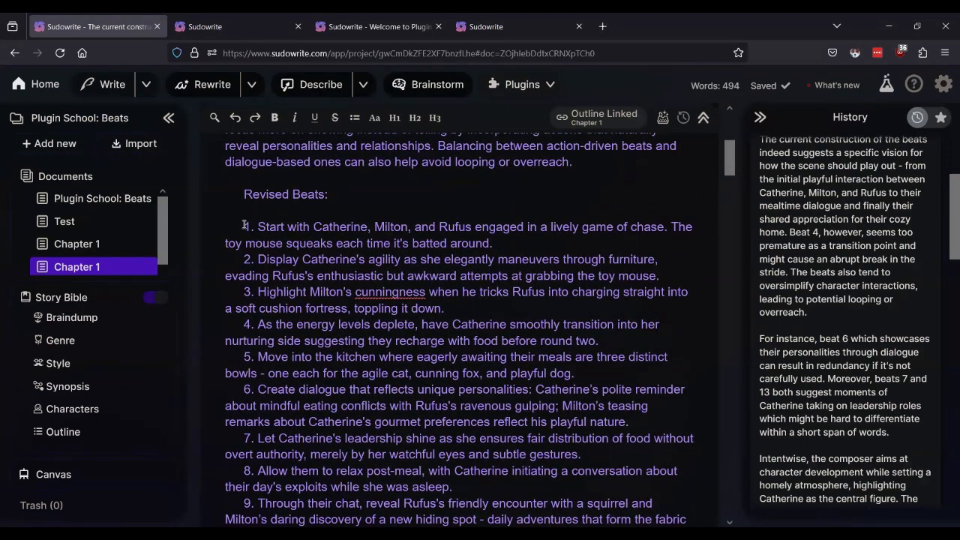
double_click(367, 225)
click(387, 228)
triple_click(387, 229)
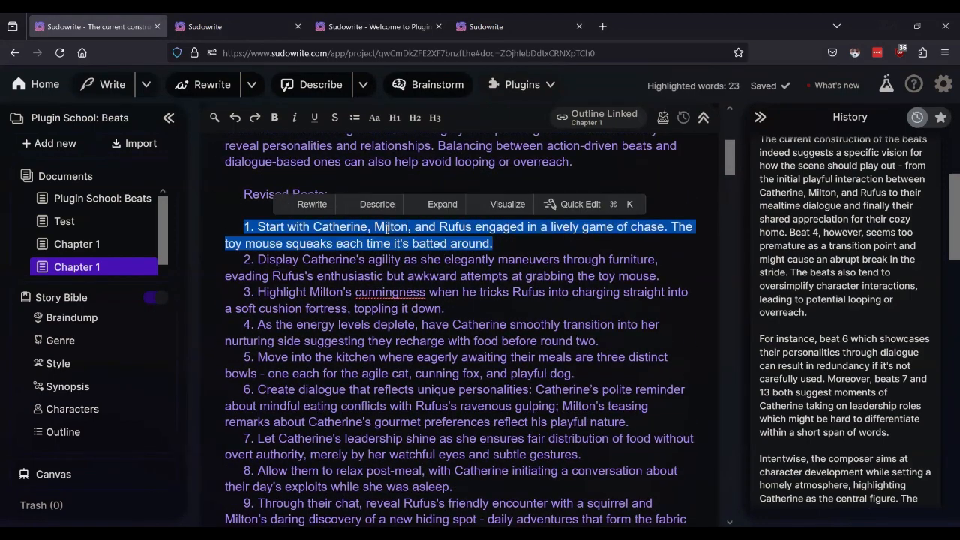
key(shift+Down)
key(shift+Down)
key(shift+Down)
key(shift+Down)
key(shift+Down)
key(shift+Down)
key(shift+Down)
key(shift+Down)
key(shift+Down)
key(shift+Down)
key(shift+Down)
key(shift+Down)
key(shift+Down)
key(shift+Down)
key(shift+Down)
key(shift+Down)
key(shift+Down)
key(shift+Down)
key(shift+Down)
key(shift+Down)
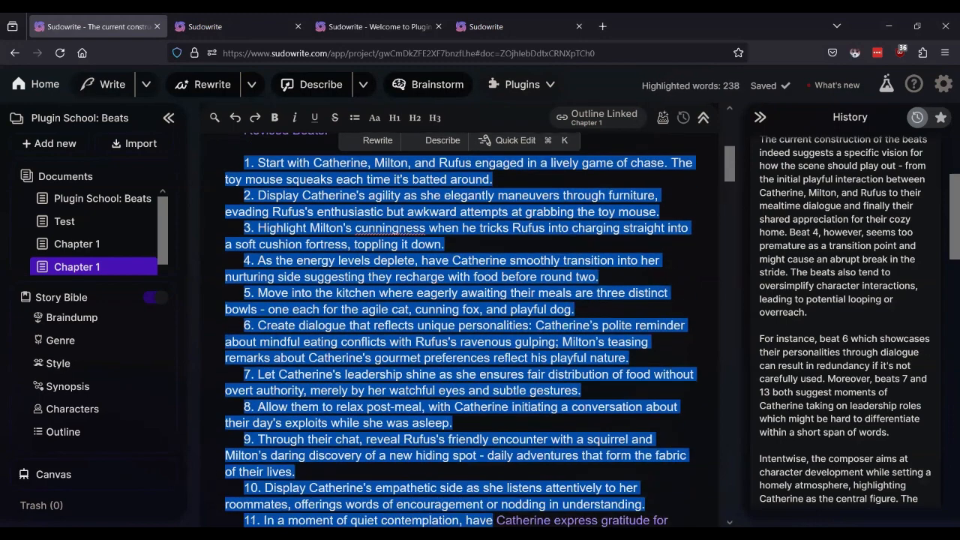
key(BackSpace)
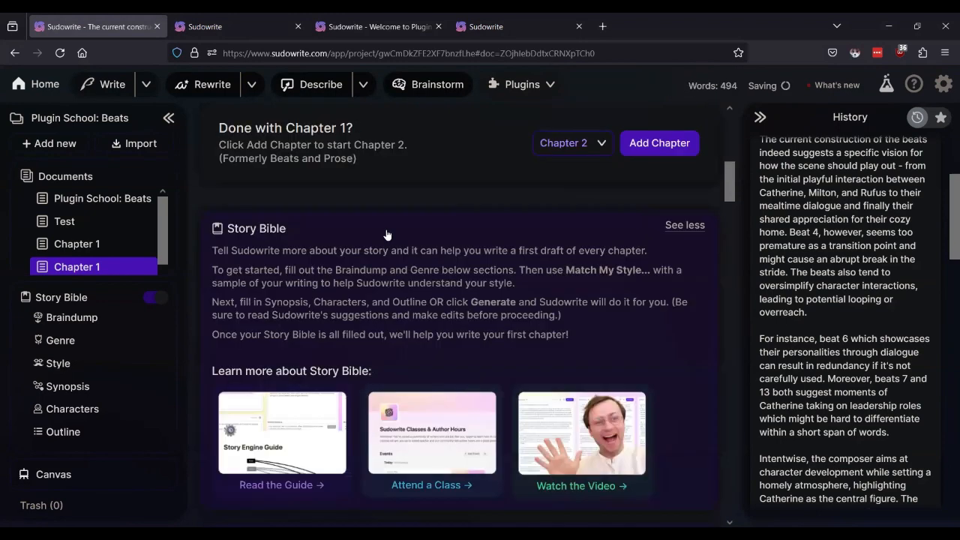
Open the Chapter Generator for Chapter 1 and paste the cut revised beats into its beats section
scroll(418, 290, up, 5)
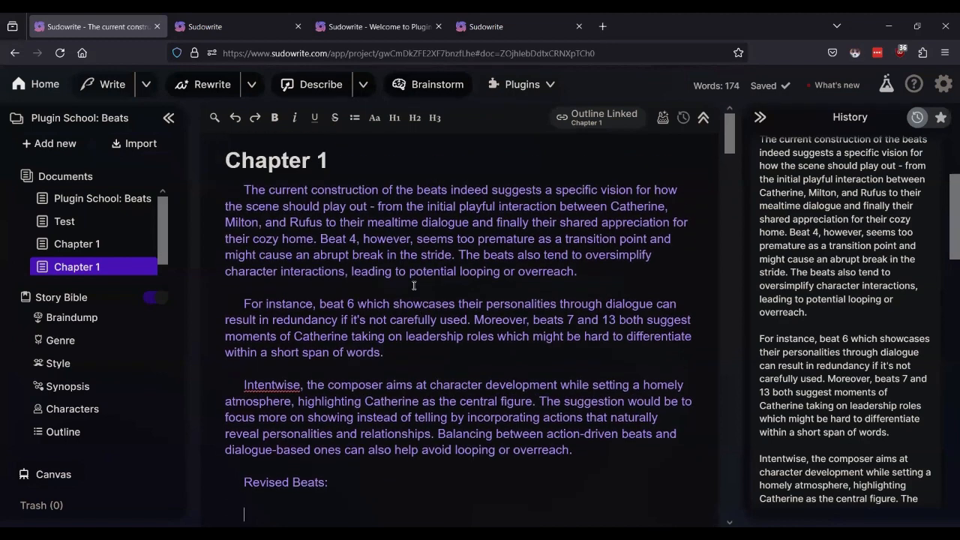
click(663, 119)
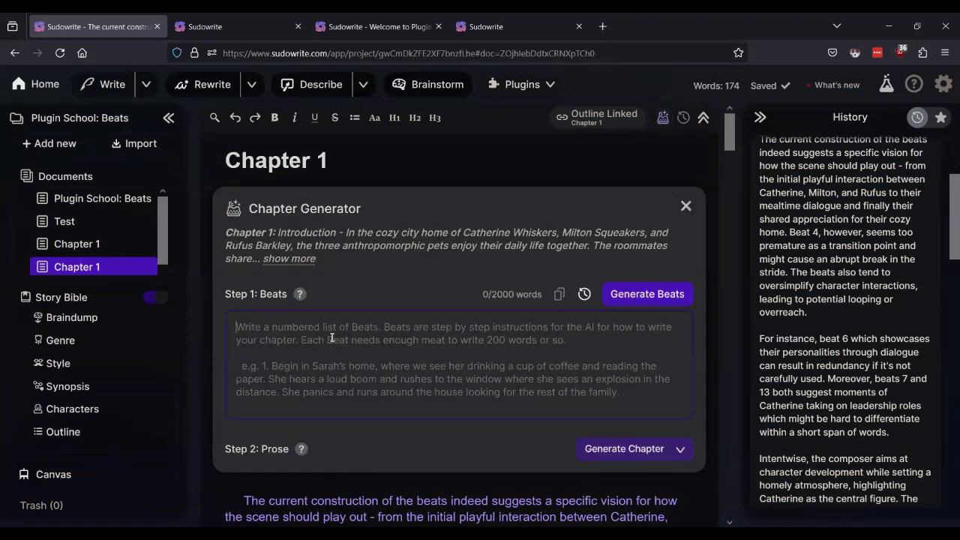
key(ctrl+v)
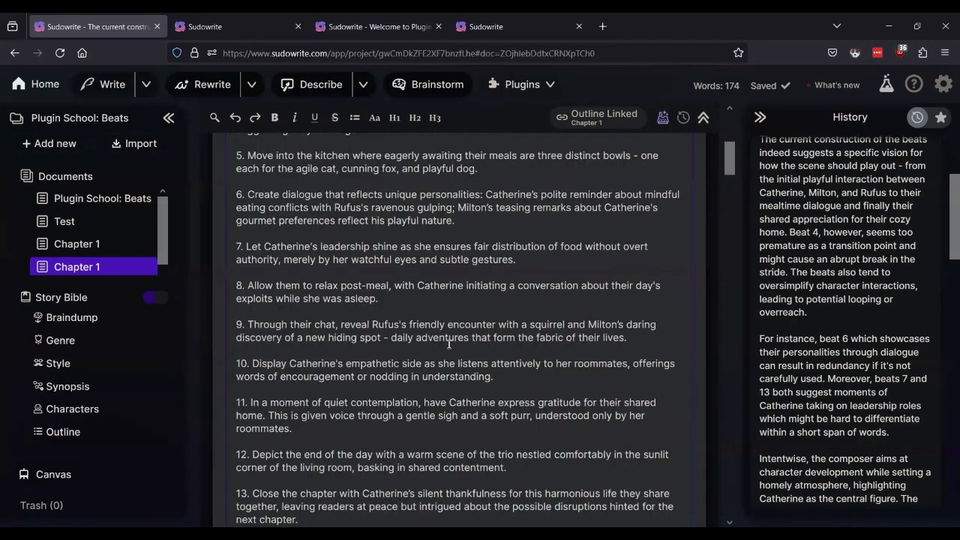
Set the prose generation mode of the Chapter Generator to the experimental Mixtral 7B Instruct model
scroll(450, 343, down, 5)
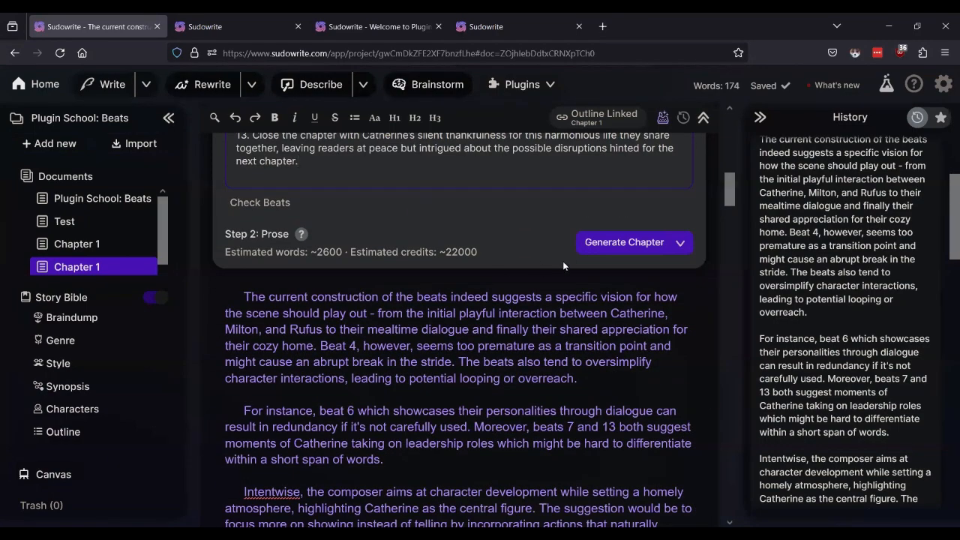
click(680, 242)
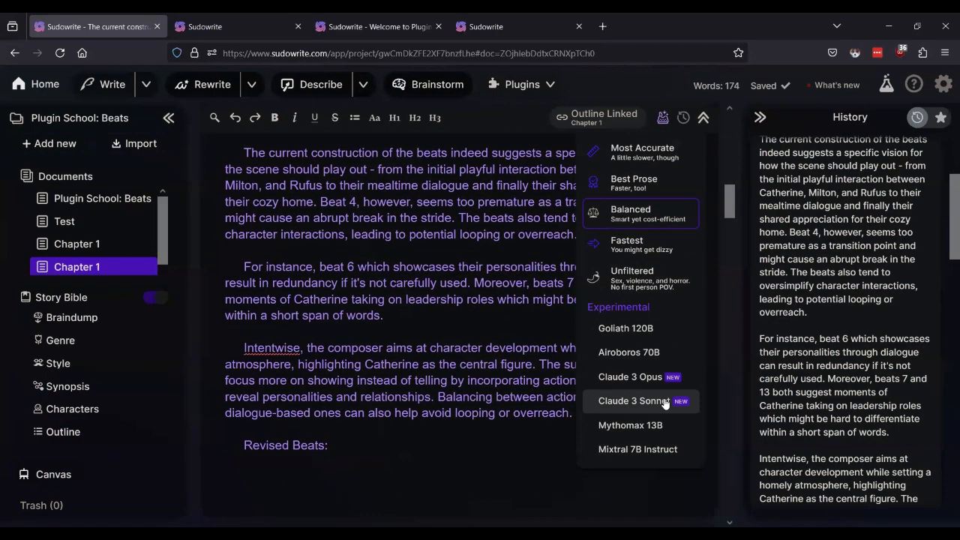
scroll(615, 398, down, 2)
click(632, 440)
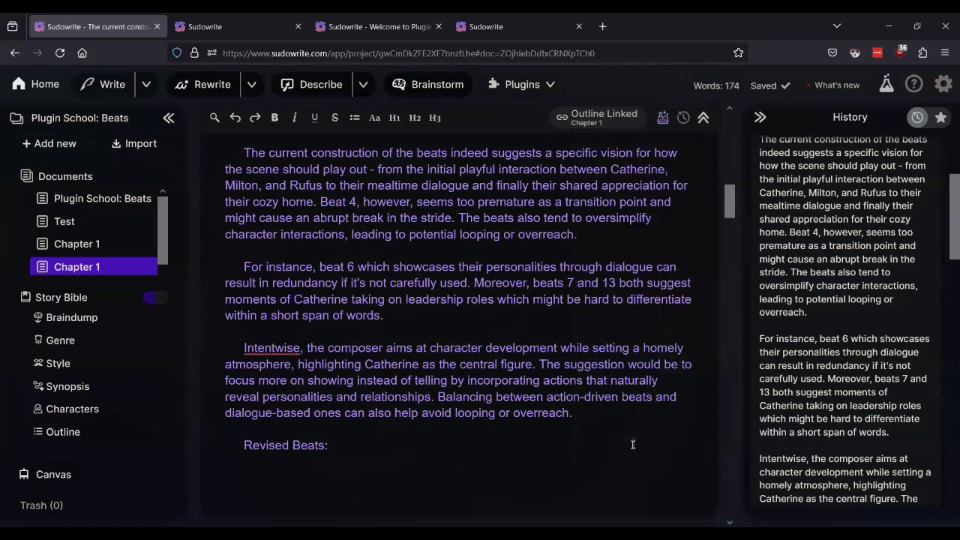
Delete the leftover "Revised Beats:" line and the empty lines around it at the end of the chapter text
scroll(510, 352, down, 4)
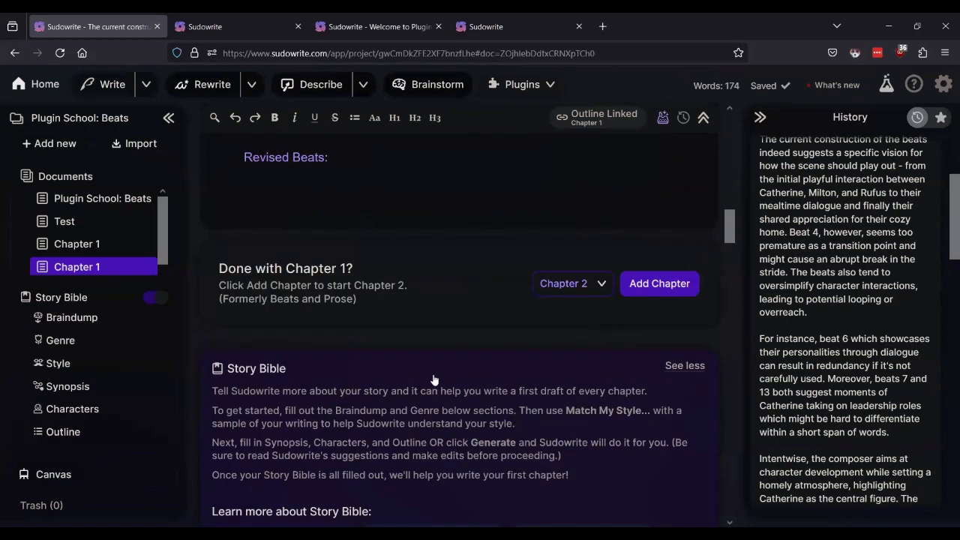
click(336, 188)
key(BackSpace)
key(BackSpace)
key(BackSpace)
key(BackSpace)
key(BackSpace)
key(BackSpace)
key(BackSpace)
key(BackSpace)
key(BackSpace)
key(BackSpace)
key(BackSpace)
key(BackSpace)
key(BackSpace)
key(BackSpace)
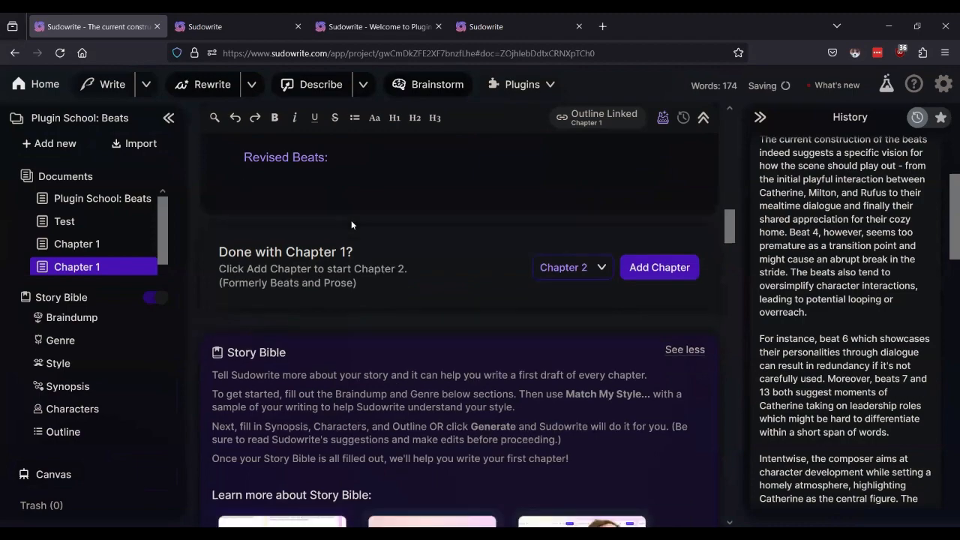
key(BackSpace)
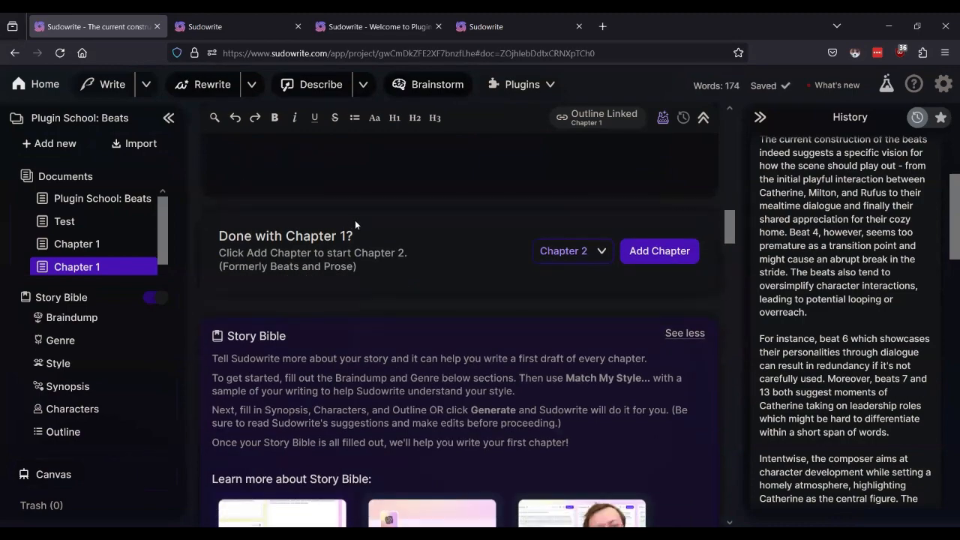
Generate the Chapter 1 prose from the pasted beats and read through the generated text
scroll(685, 225, up, 2)
scroll(686, 240, up, 7)
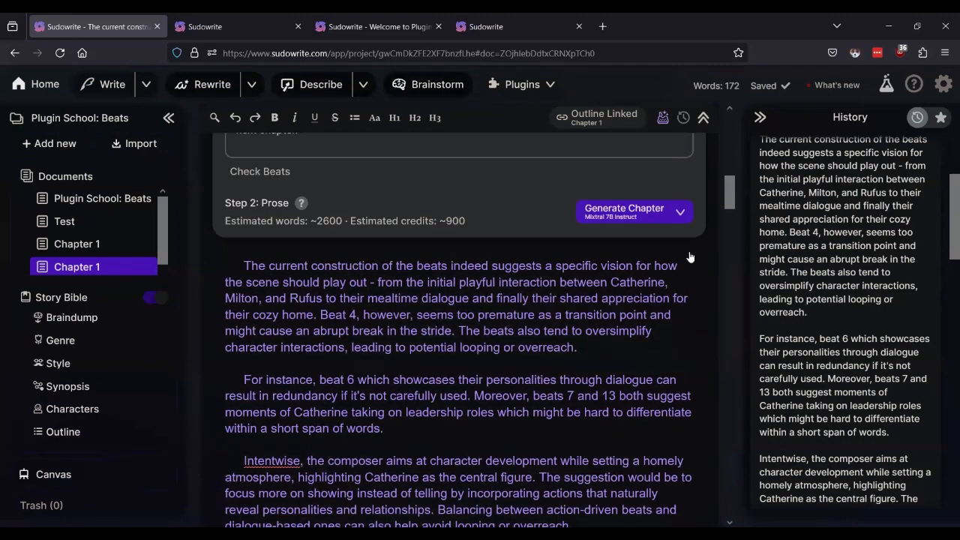
scroll(623, 313, down, 2)
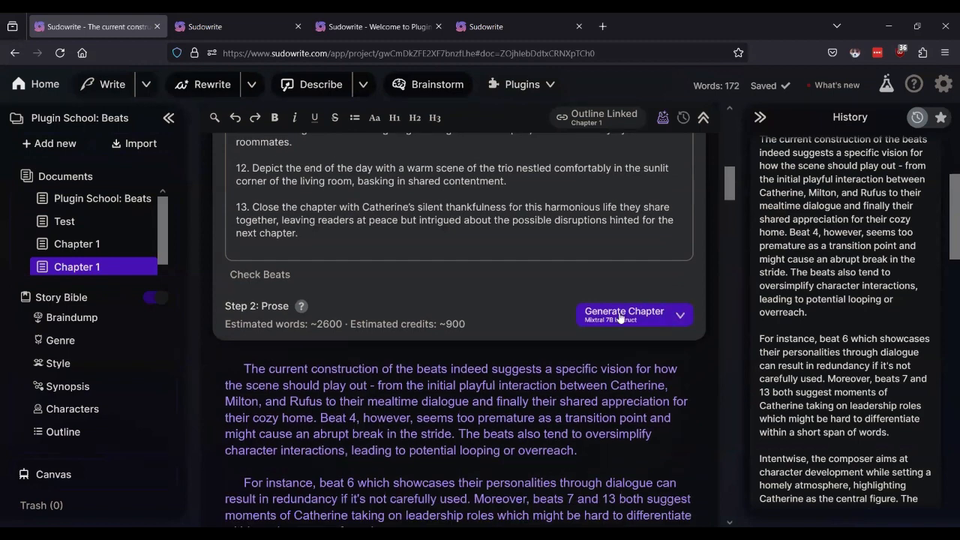
click(621, 315)
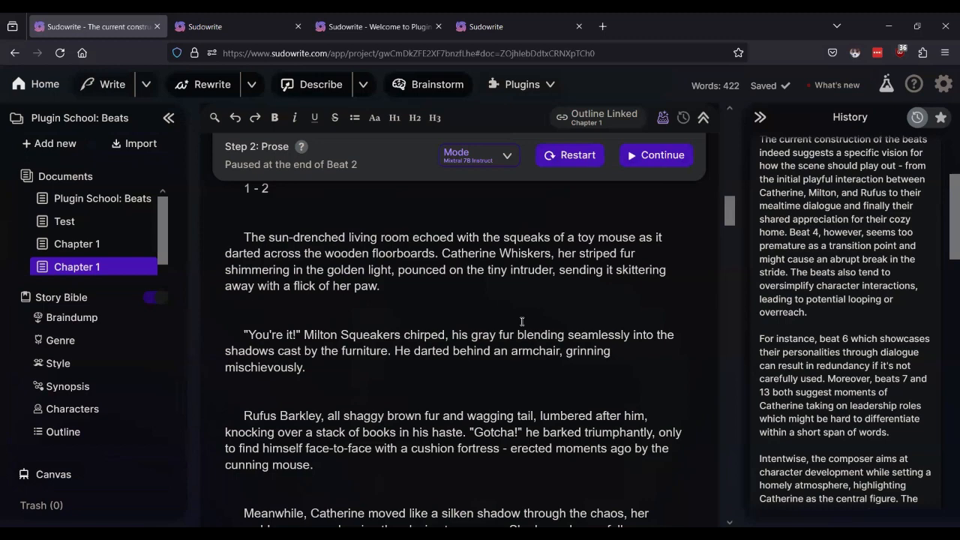
scroll(435, 308, down, 2)
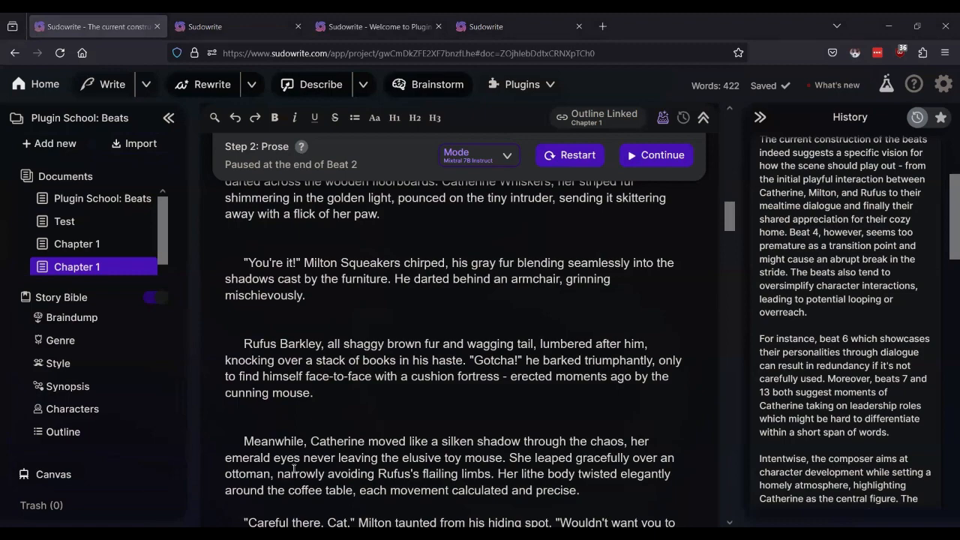
scroll(585, 318, down, 15)
scroll(593, 293, up, 12)
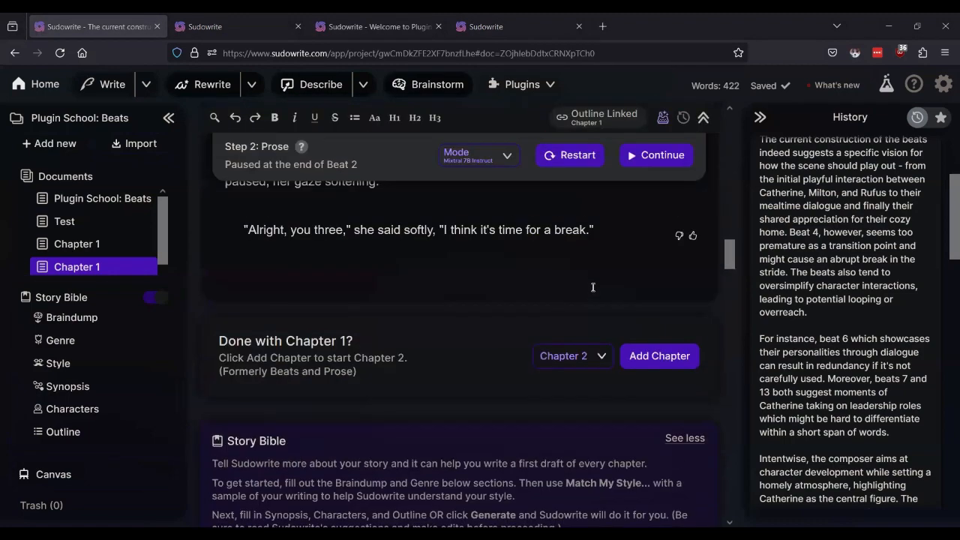
click(590, 293)
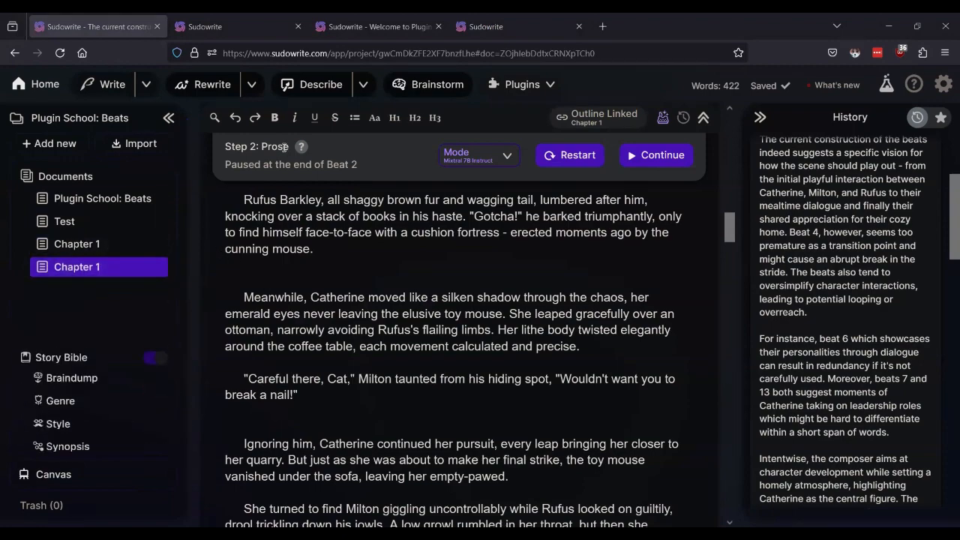
Rename the current chapter document as "Chapter 1 - Structured Beats"
scroll(386, 200, up, 10)
scroll(386, 200, up, 3)
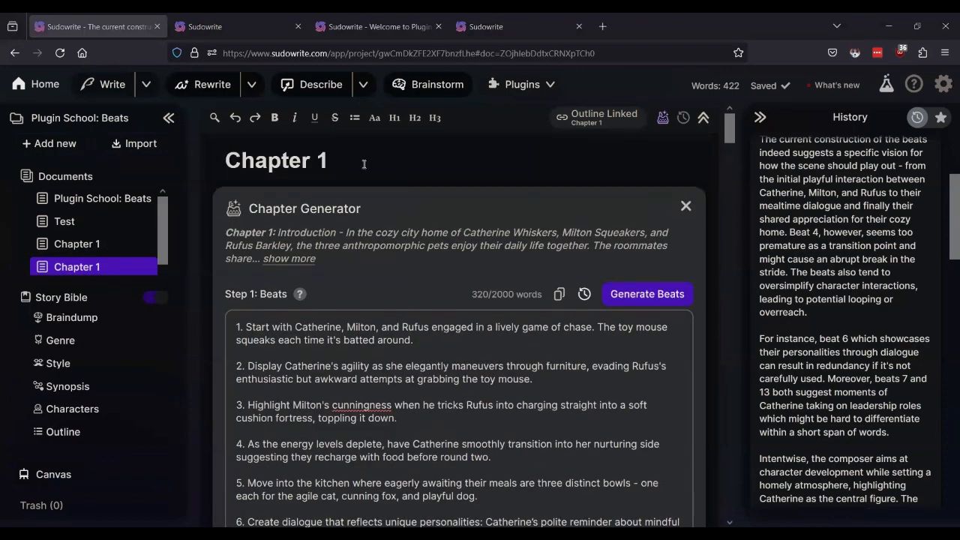
click(364, 164)
text(-)
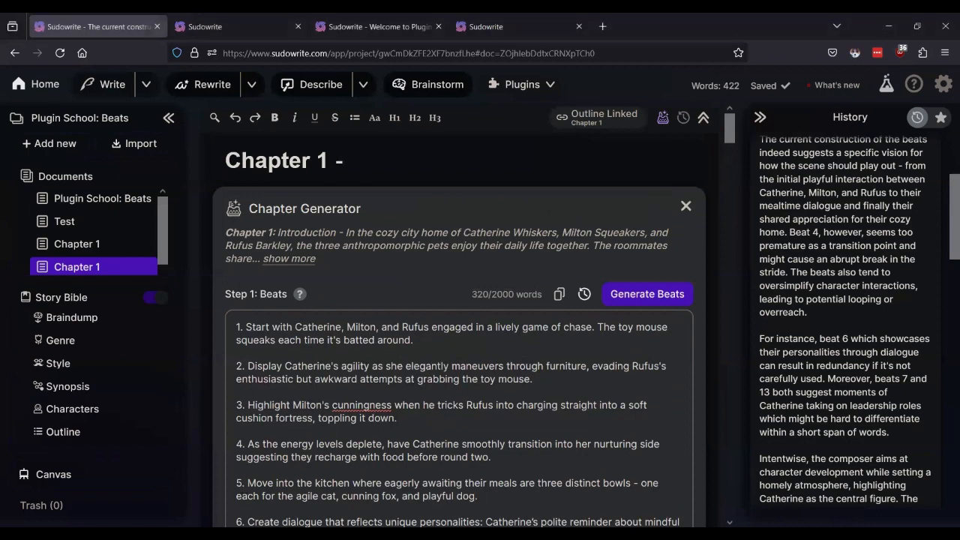
click(247, 12)
key(ctrl+shift+Tab)
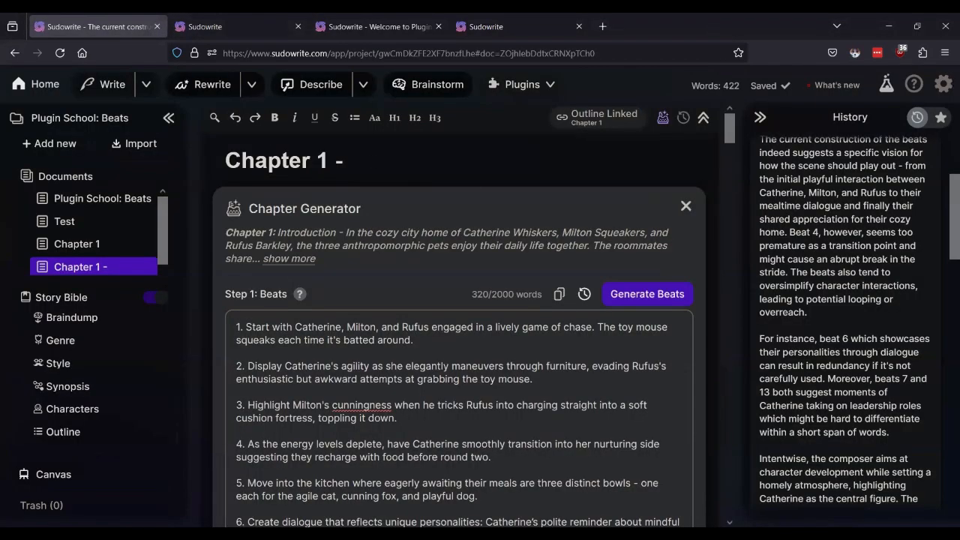
text(Struc)
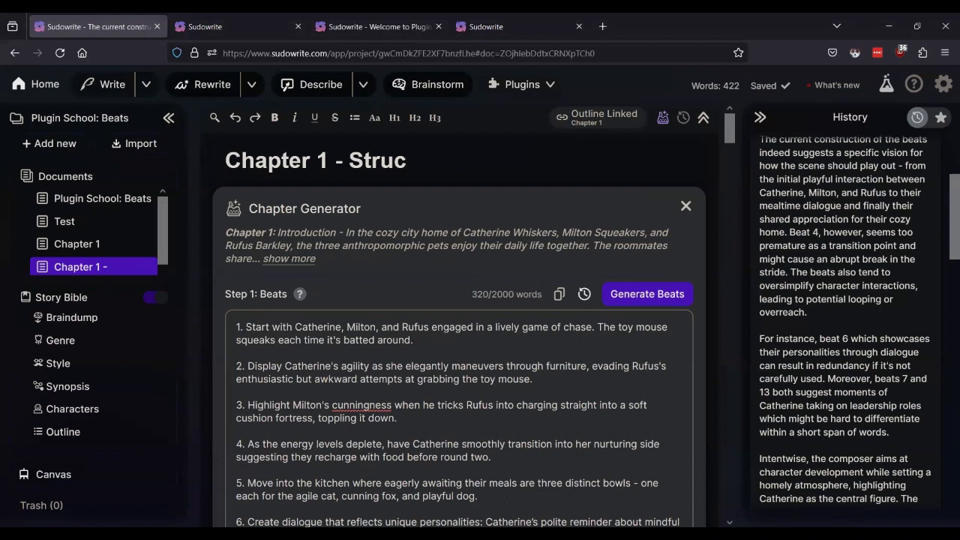
text(tured Beat)
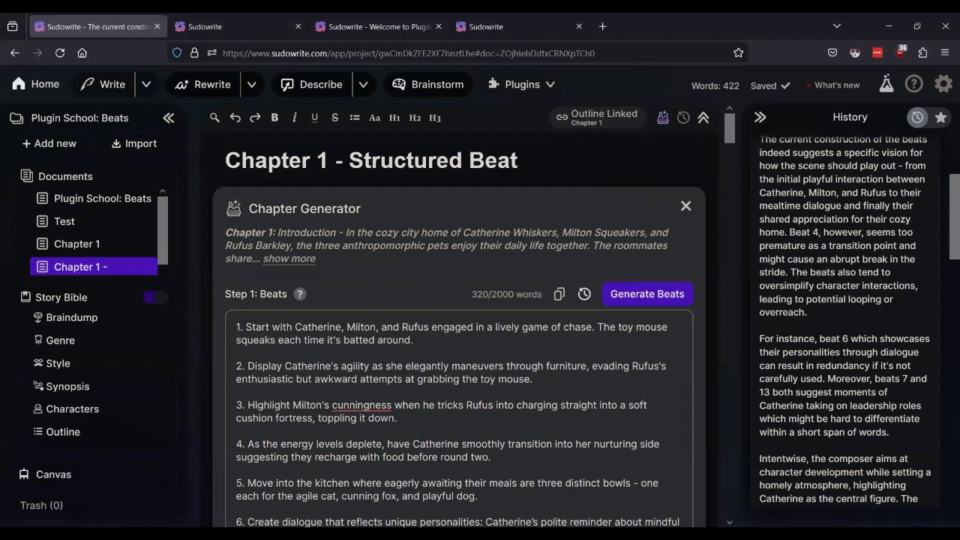
text(s)
Open the other Chapter 1 document and rename it as "Chapter 1 - Just Beat It"
click(77, 243)
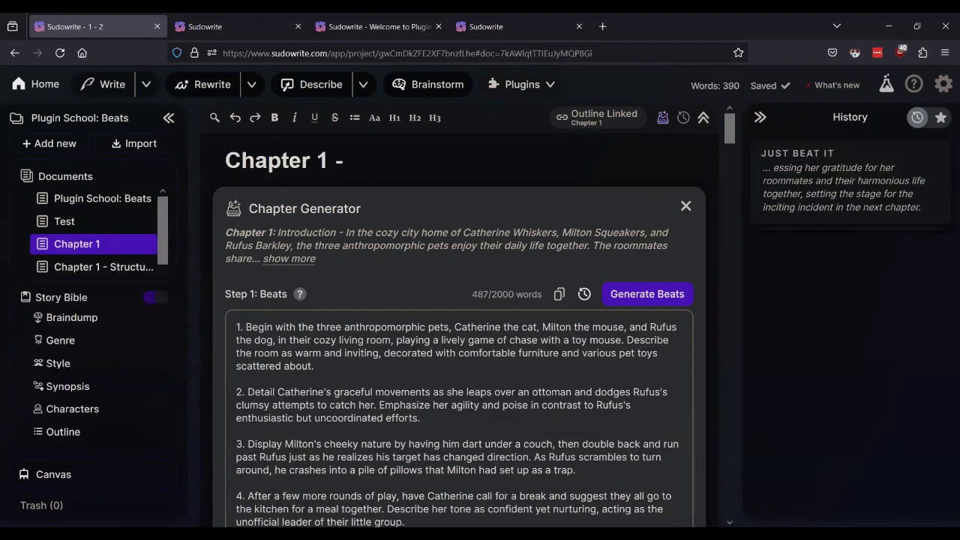
text(Just Beat I)
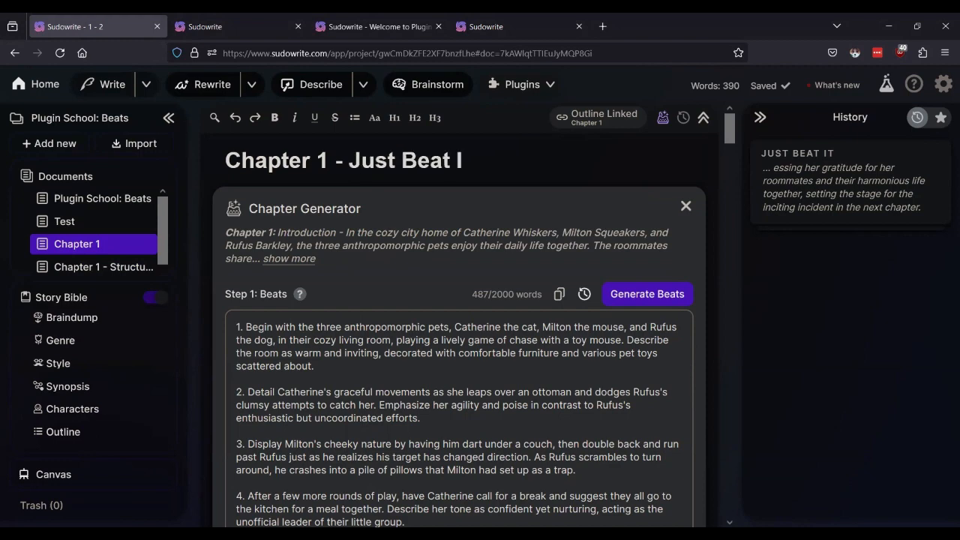
text(t)
Copy all 13 beats of the March 18, 2024 4:27 PM version from the beats history and close the history
click(585, 295)
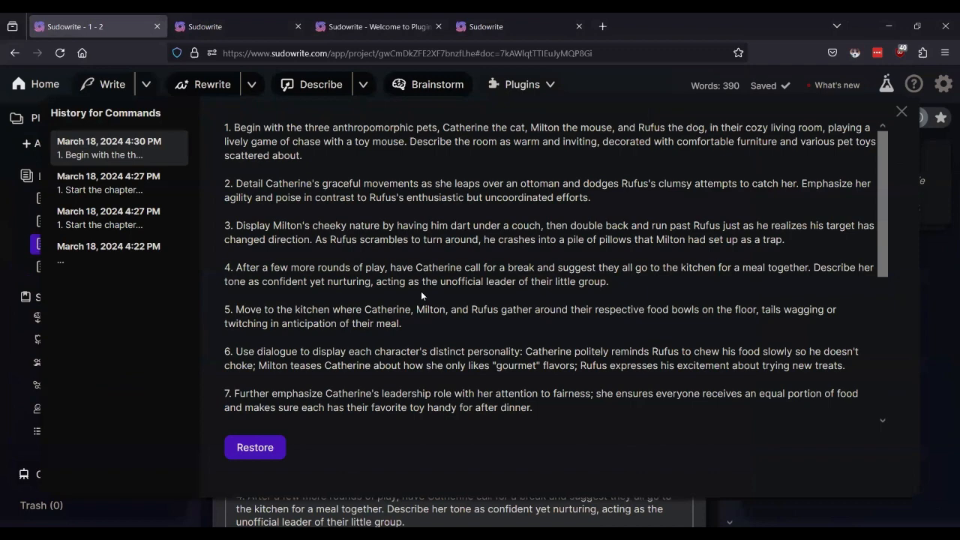
click(129, 188)
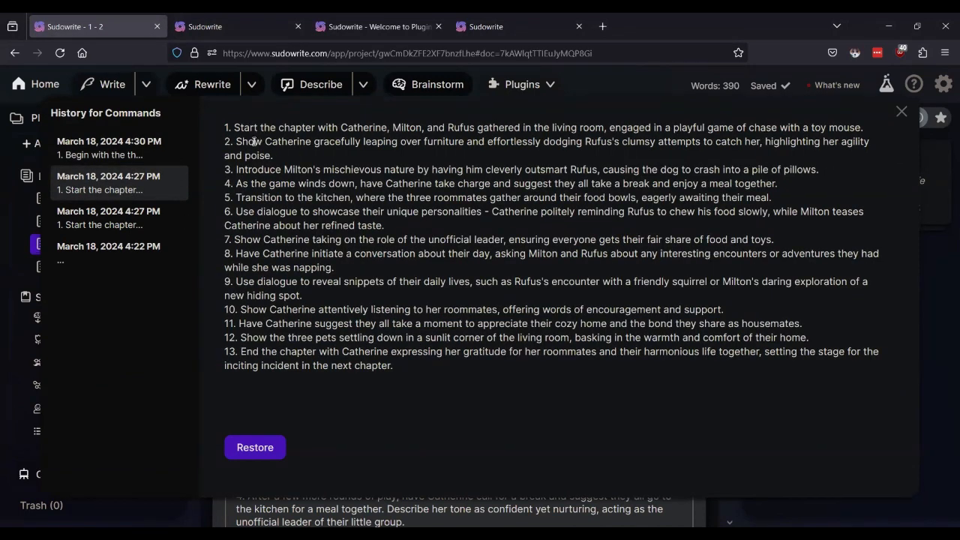
triple_click(334, 125)
key(shift+Down)
key(shift+Down)
key(shift+Down)
key(shift+Down)
key(shift+Down)
key(shift+Down)
key(shift+Down)
key(shift+Down)
key(shift+Down)
key(shift+Down)
key(shift+Down)
key(shift+Down)
key(shift+Down)
key(shift+Down)
key(shift+Down)
key(shift+Down)
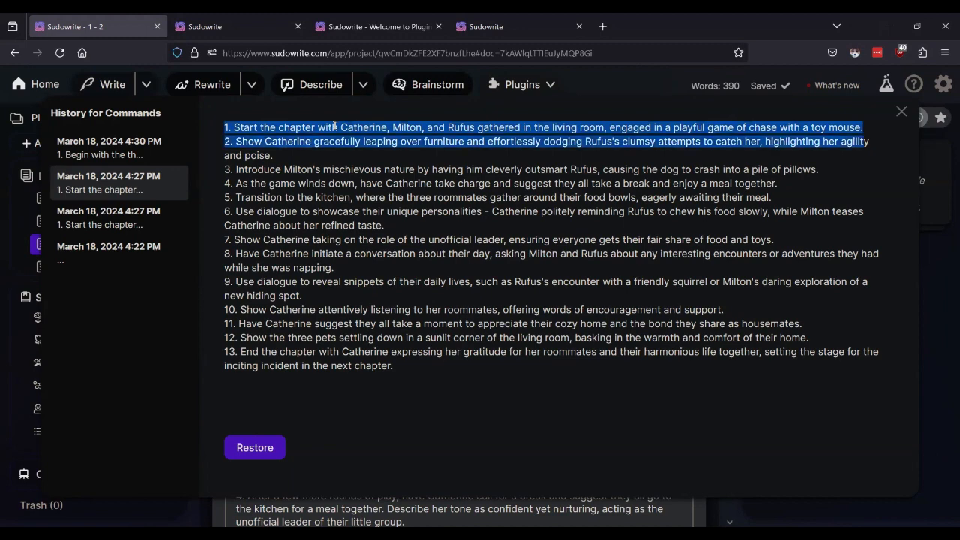
key(shift+Down)
key(ctrl+c)
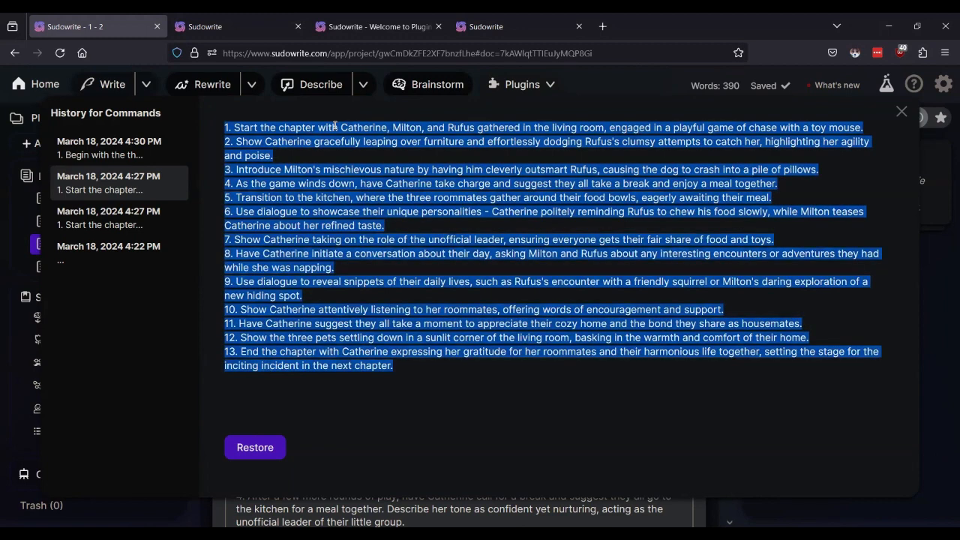
click(633, 154)
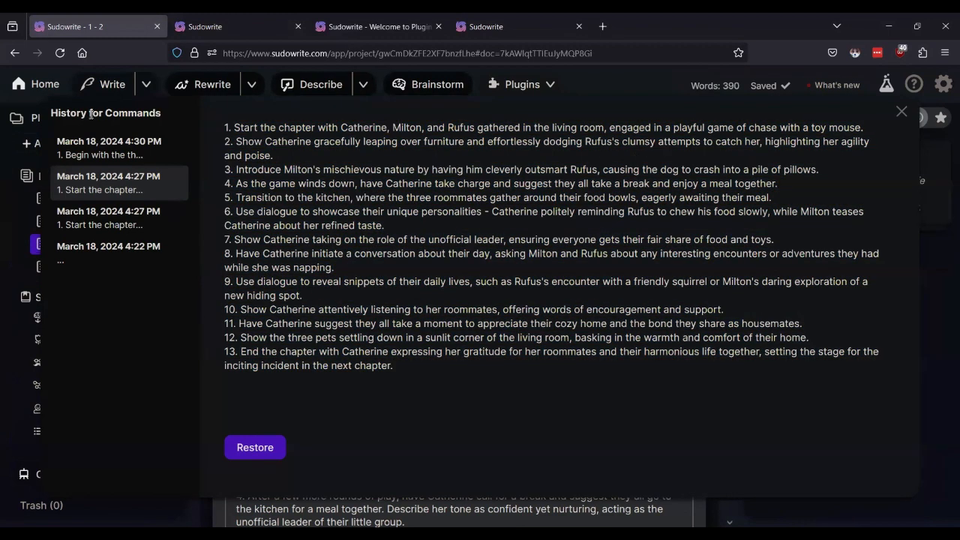
click(27, 249)
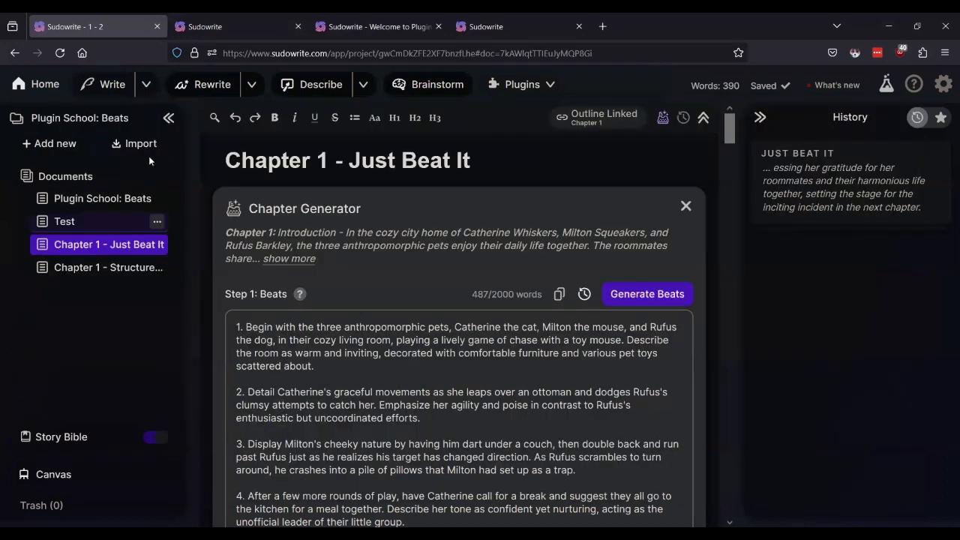
Add a new document for Chapter 1 and paste the copied beats into its body text
click(49, 144)
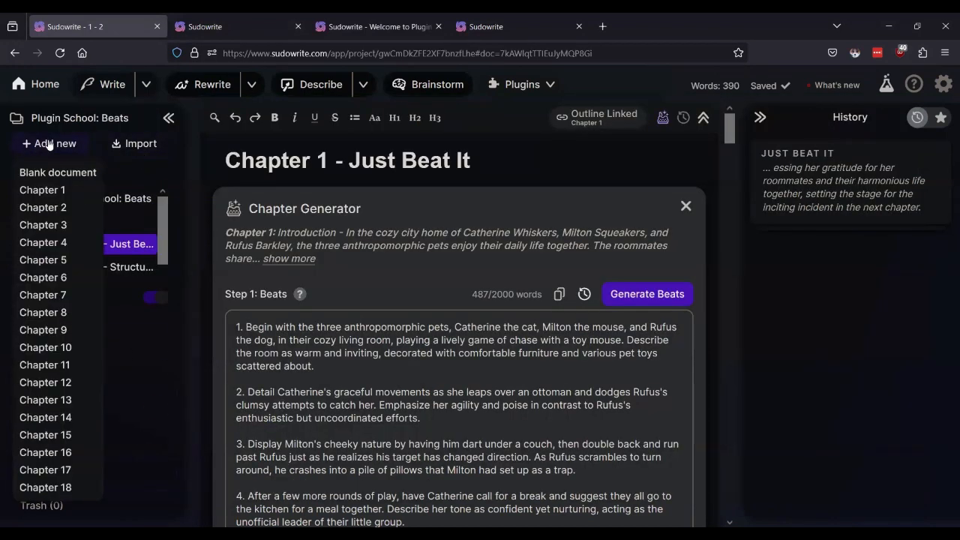
click(46, 190)
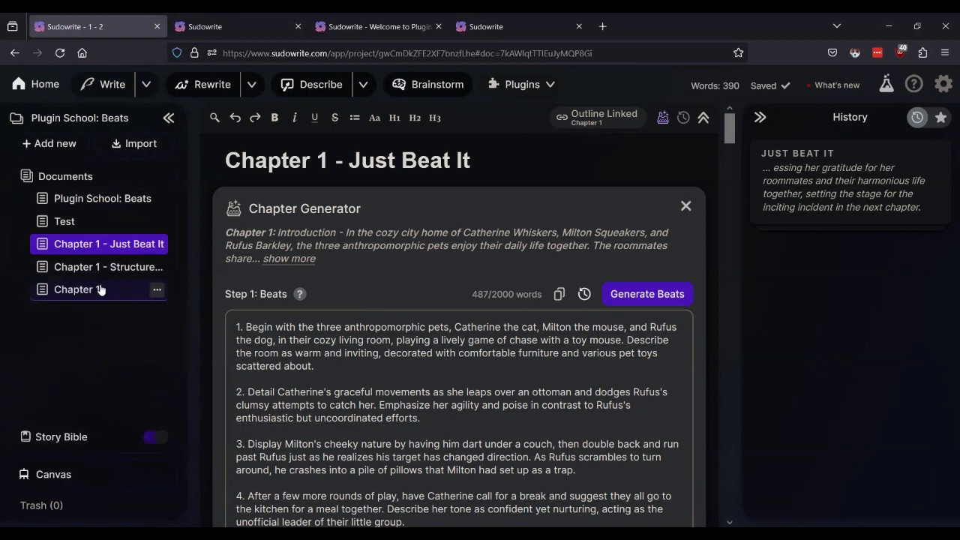
click(100, 288)
scroll(383, 404, down, 2)
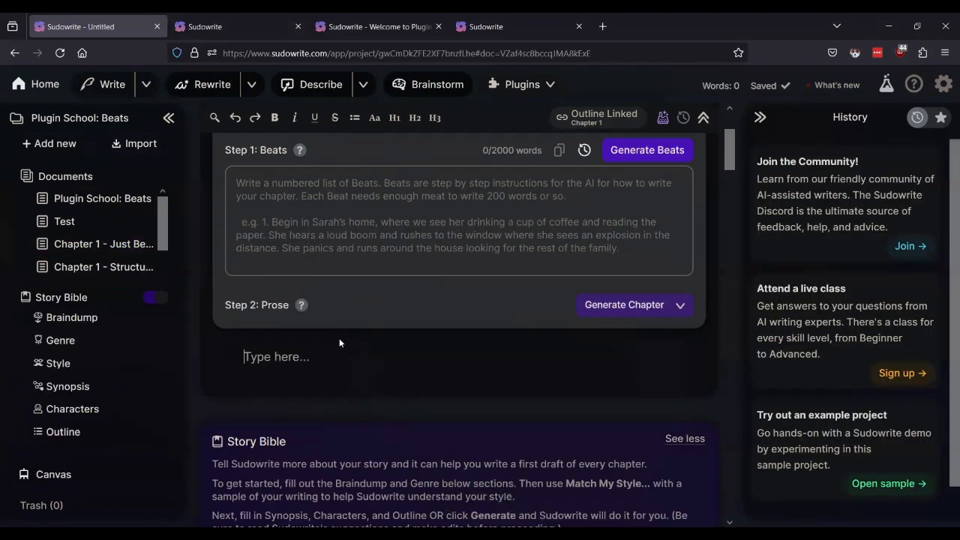
scroll(352, 398, down, 2)
key(ctrl+v)
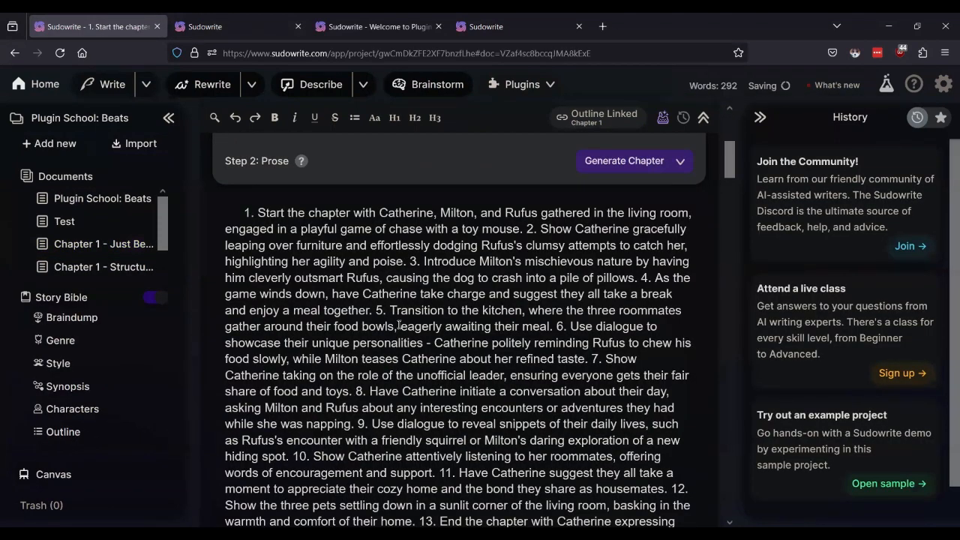
scroll(464, 323, up, 1)
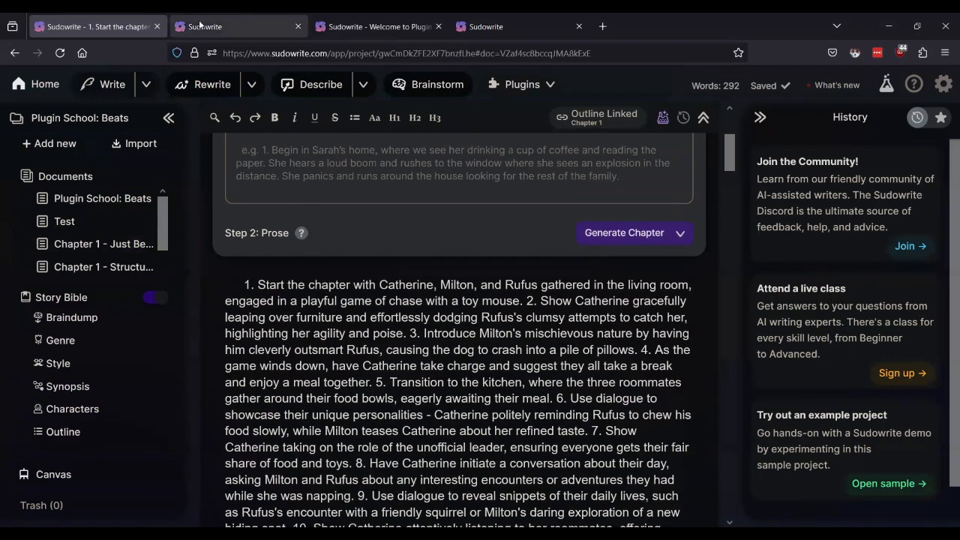
Open the Outline Beat Creator link from the "Plugin School: Beats" document in a separate browser tab and view the plugin page
click(107, 198)
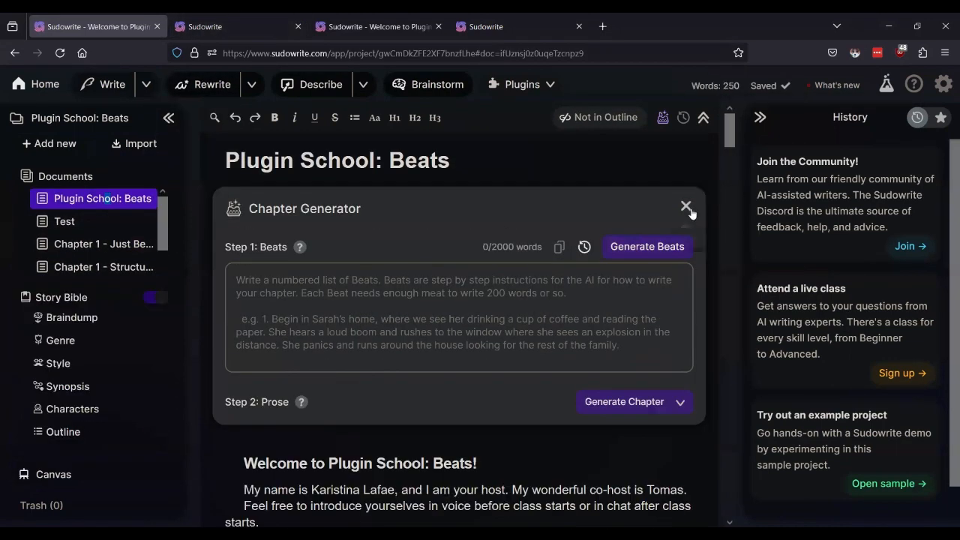
click(685, 205)
scroll(575, 307, down, 2)
scroll(574, 307, down, 5)
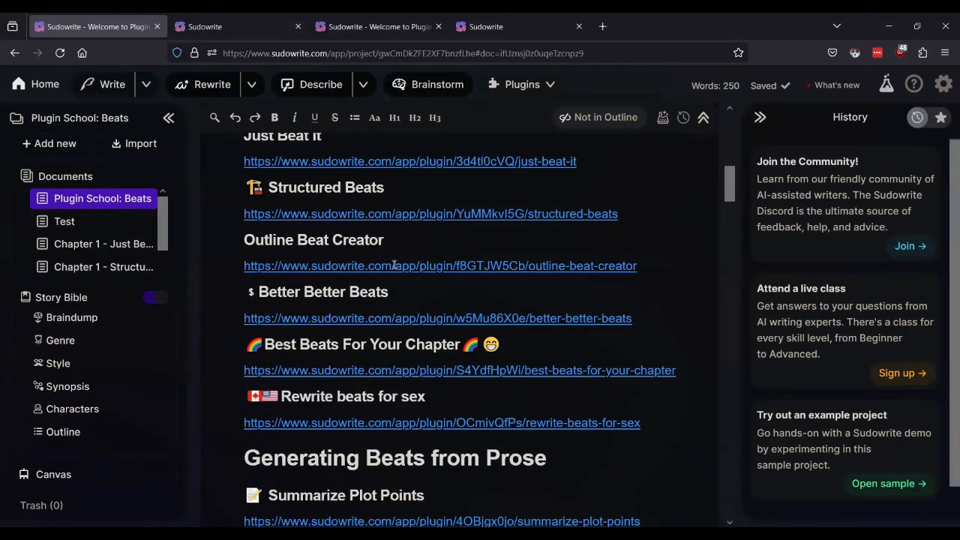
ctrl+click(393, 265)
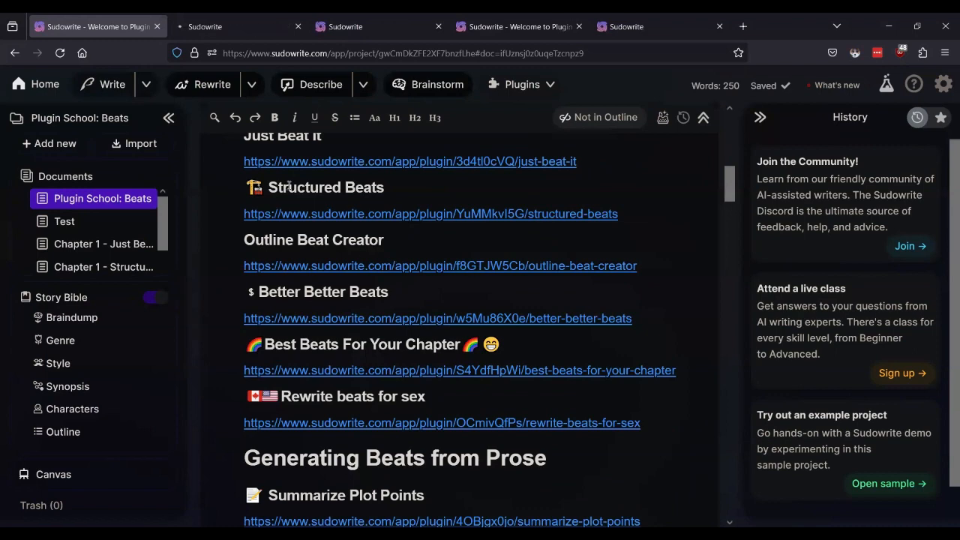
click(225, 24)
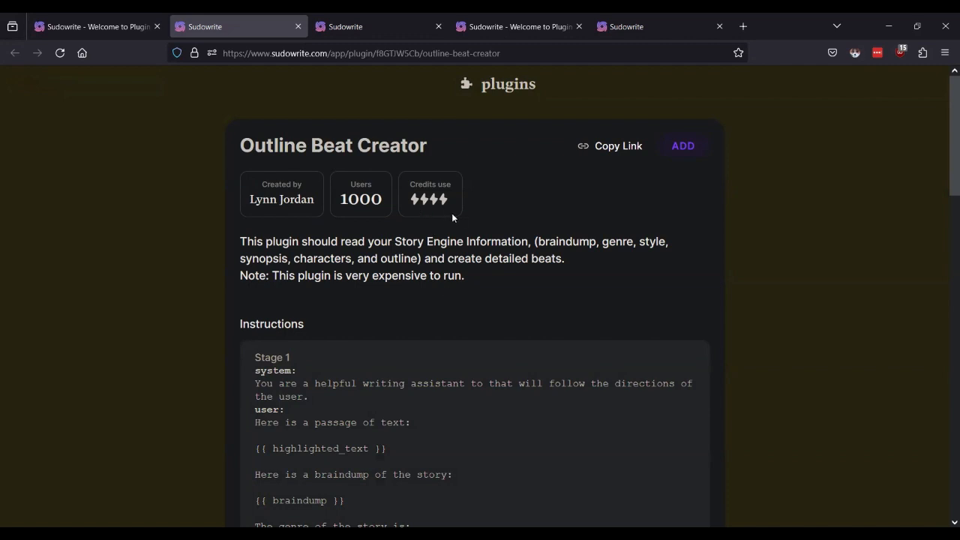
key(ctrl+shift+Tab)
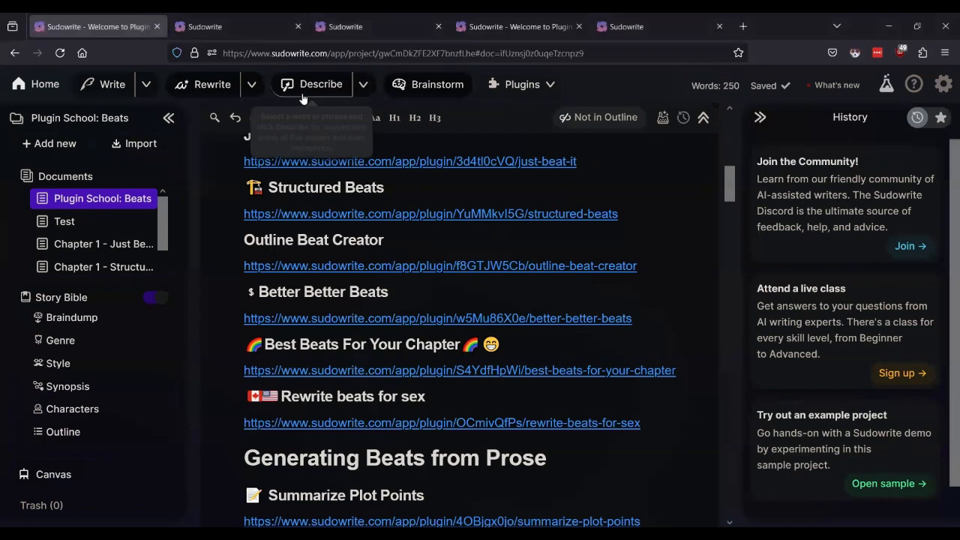
click(225, 27)
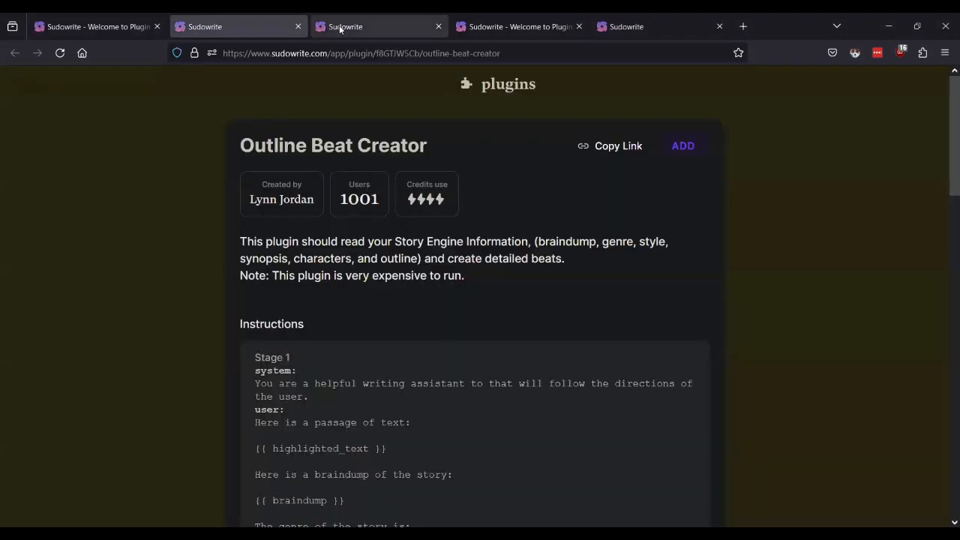
click(247, 53)
text(https://www.sudowrite.com/app/plugin/rus6AMff1/structured-beats-mixtral)
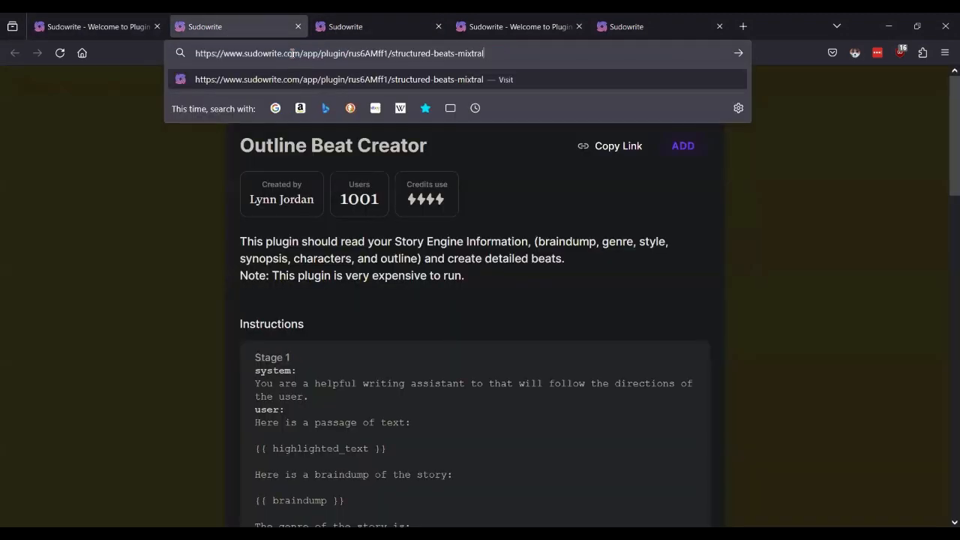
key(Return)
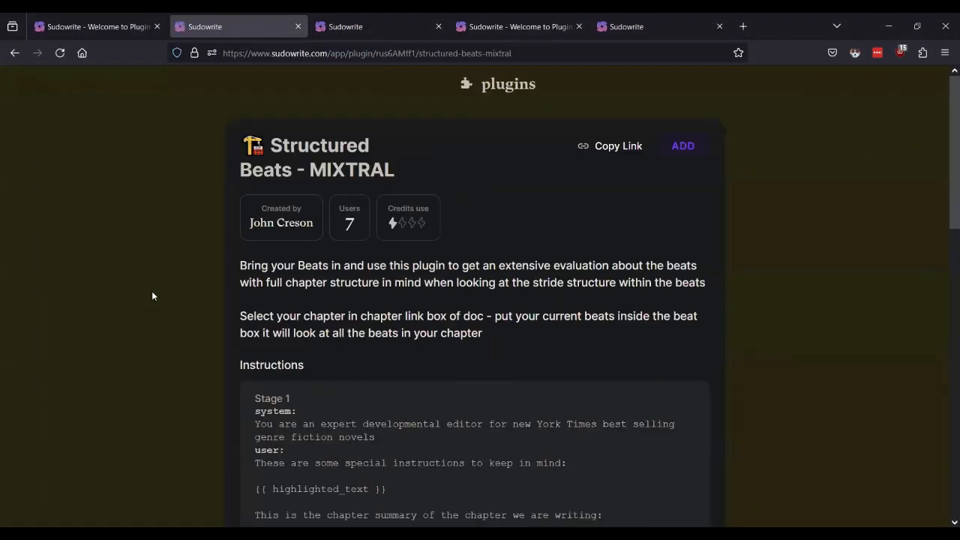
click(684, 147)
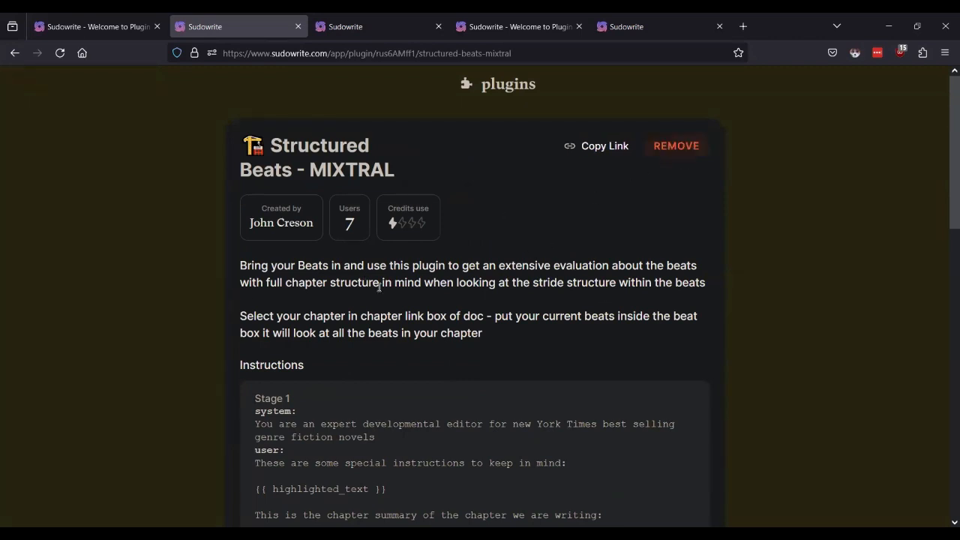
Read the description and Stage 1 instructions of the Structured Beats - MIXTRAL plugin
scroll(137, 265, down, 1)
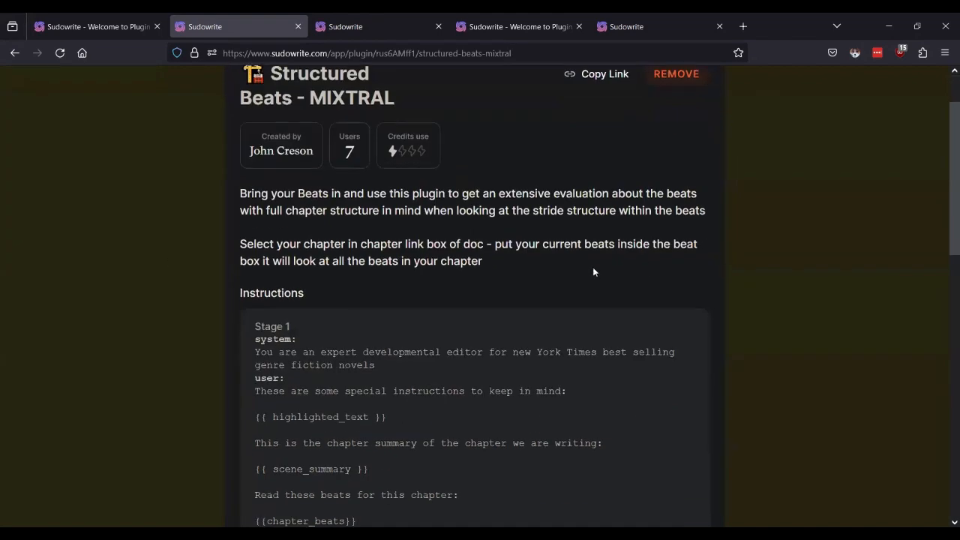
scroll(570, 285, down, 4)
scroll(281, 222, up, 3)
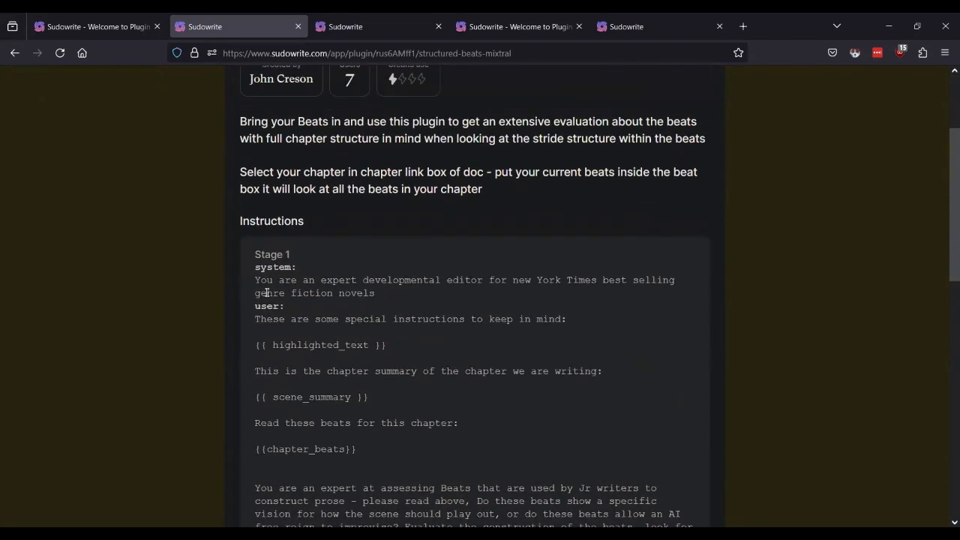
scroll(307, 266, down, 1)
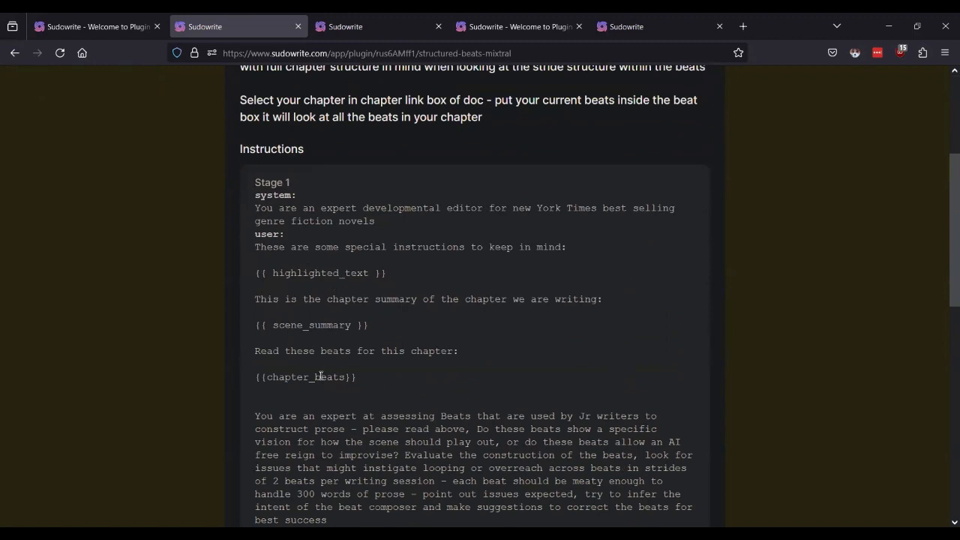
scroll(416, 353, up, 3)
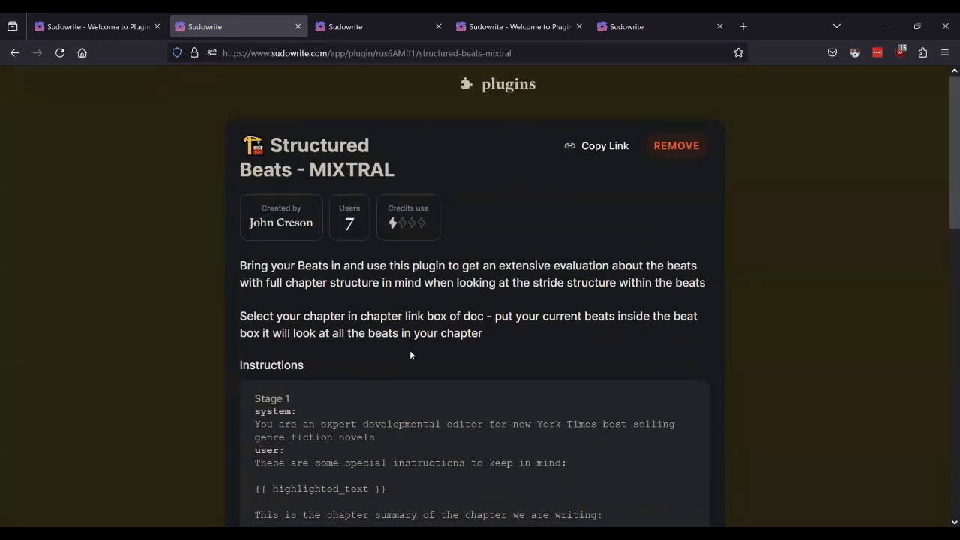
click(92, 28)
click(248, 24)
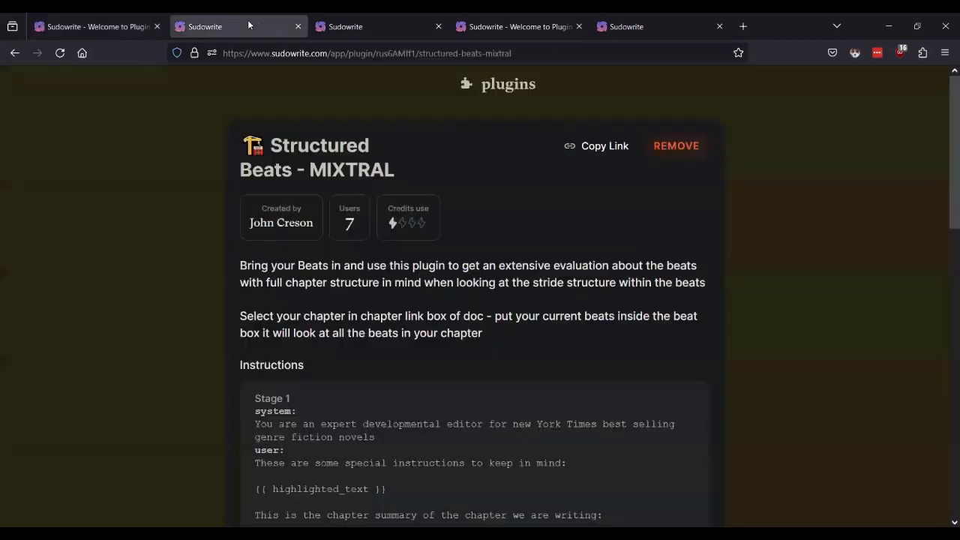
Open the new Chapter 1 document in the project and rename it as "Chapter 1 - Structured Beats Mixtral"
click(92, 26)
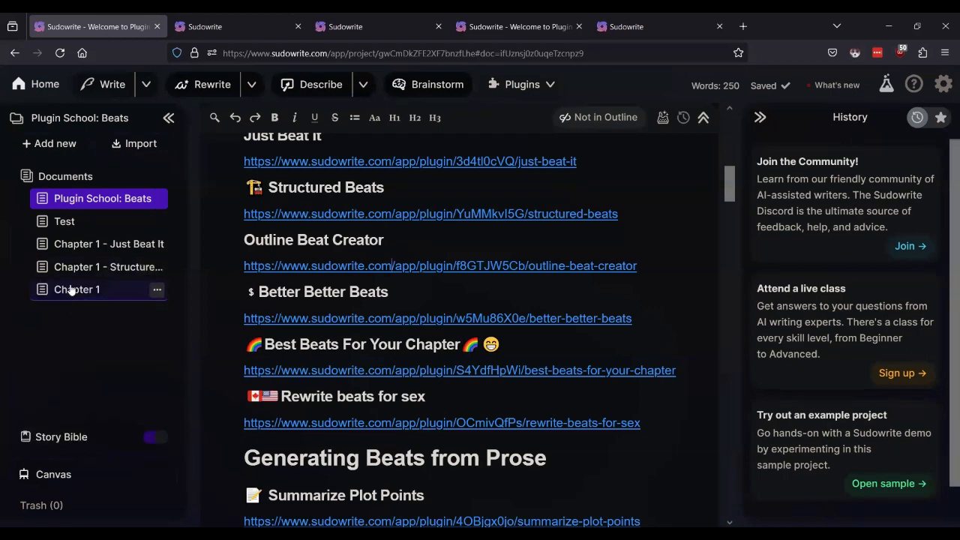
click(71, 289)
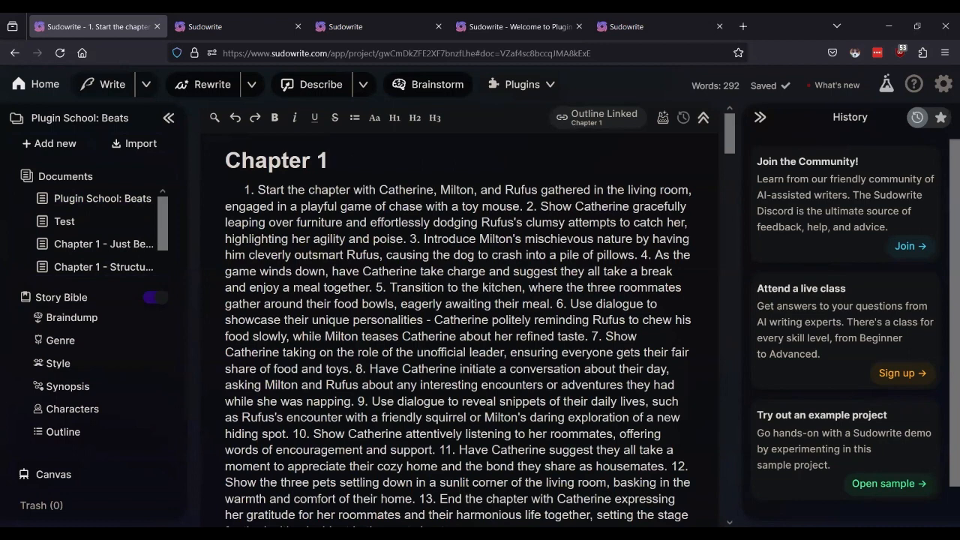
text(- Structu)
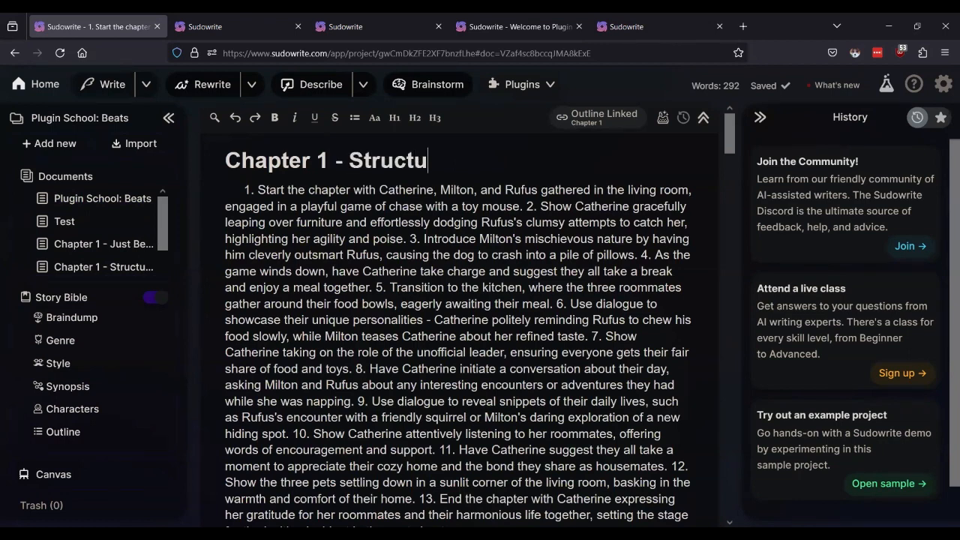
text(red Beats M)
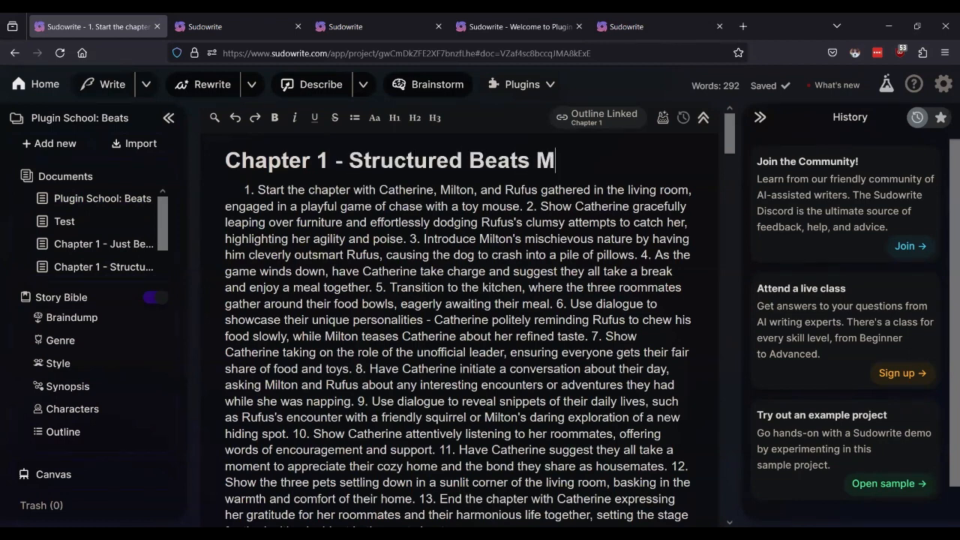
text(iixtral)
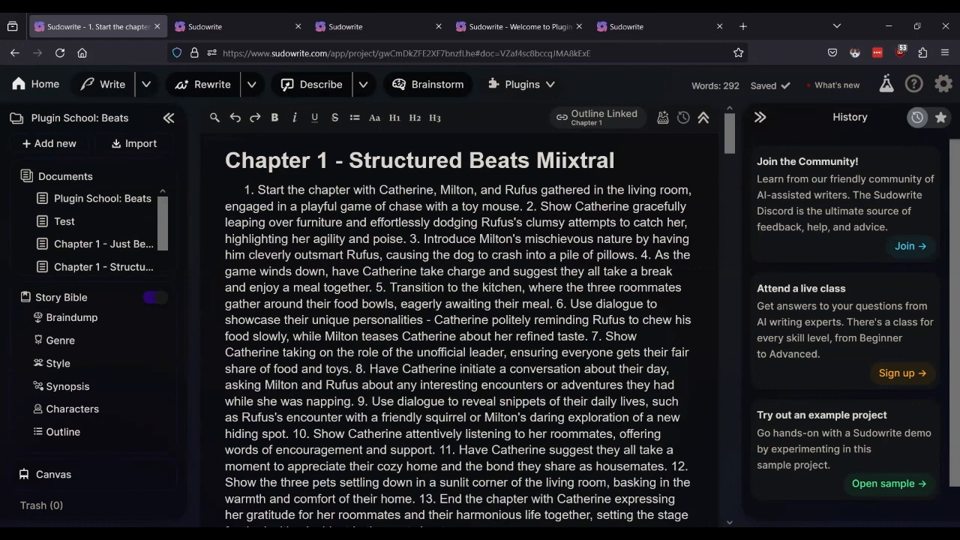
key(Left)
key(Left)
key(Left)
key(Left)
key(Left)
key(BackSpace)
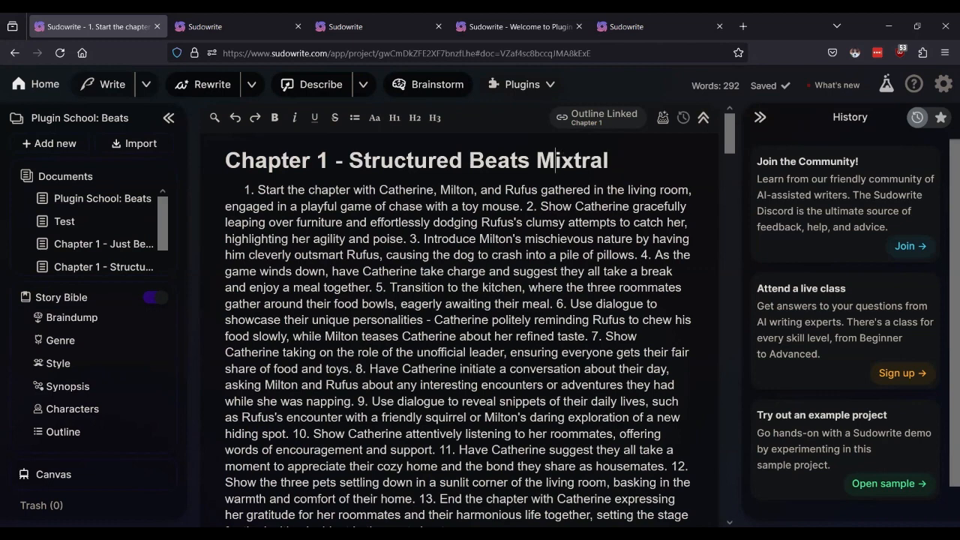
Check the document's outline link, show the Chapter Generator and move the beats from the body text into its Beats box
click(605, 122)
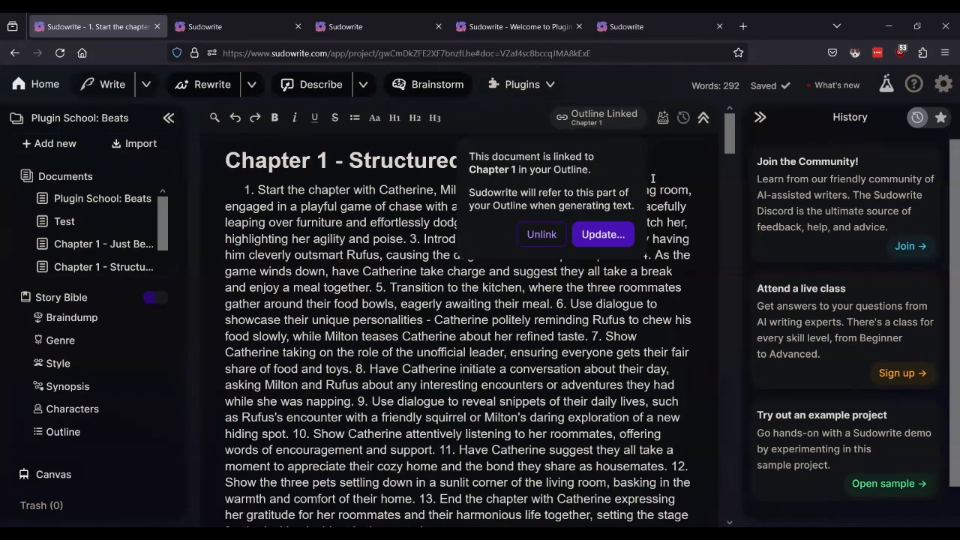
click(662, 118)
click(428, 359)
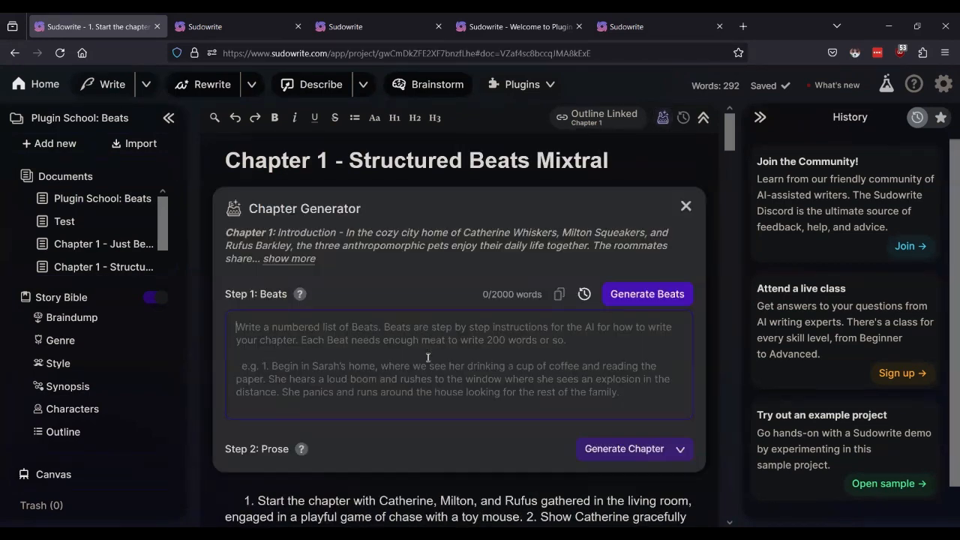
scroll(426, 358, down, 4)
scroll(423, 360, up, 1)
click(417, 364)
key(ctrl+a)
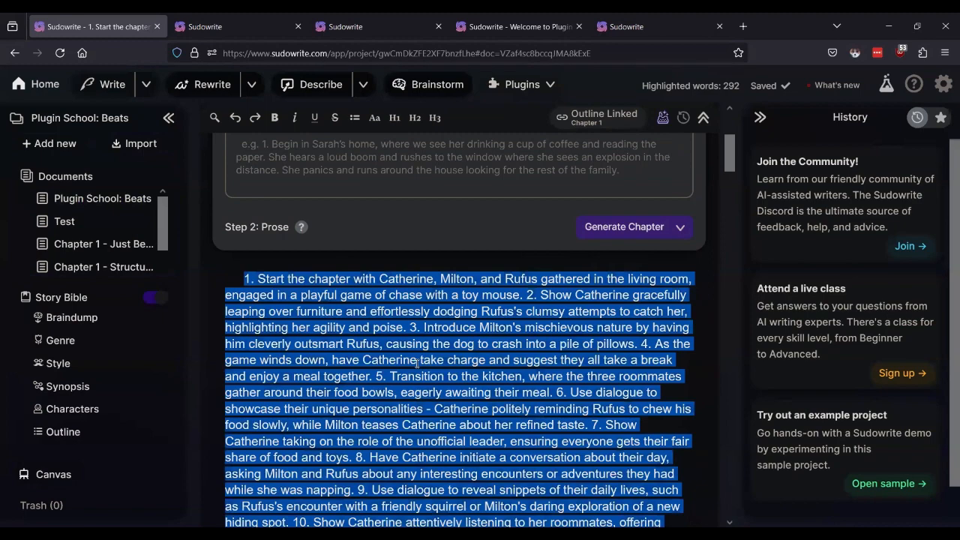
key(ctrl+x)
scroll(331, 229, up, 4)
scroll(338, 217, down, 1)
click(345, 206)
key(ctrl+v)
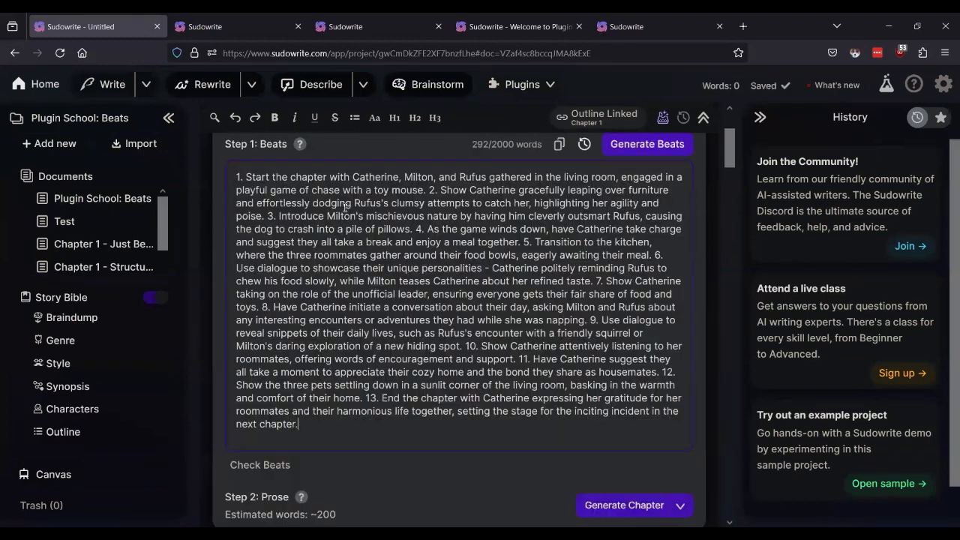
Look over the original Structured Beats plugin's instructions and close its browser tab
click(314, 21)
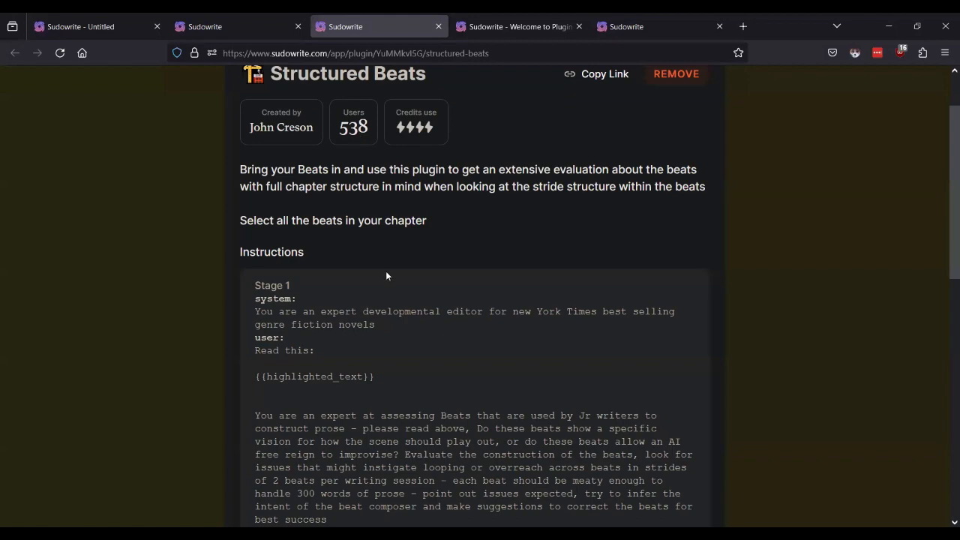
scroll(386, 276, down, 3)
scroll(386, 270, up, 3)
click(438, 26)
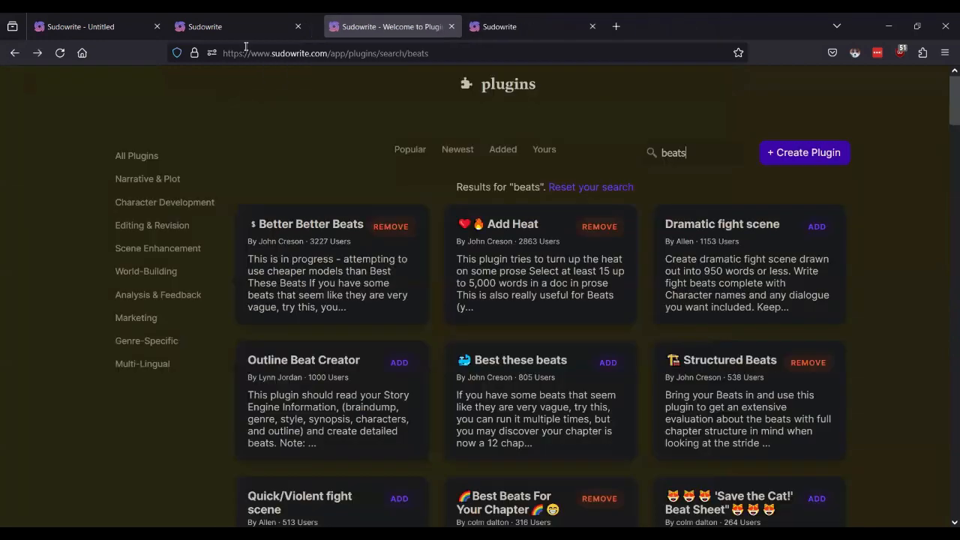
Review the Structured Beats - MIXTRAL plugin's description and its full Stage 1 instructions
click(202, 29)
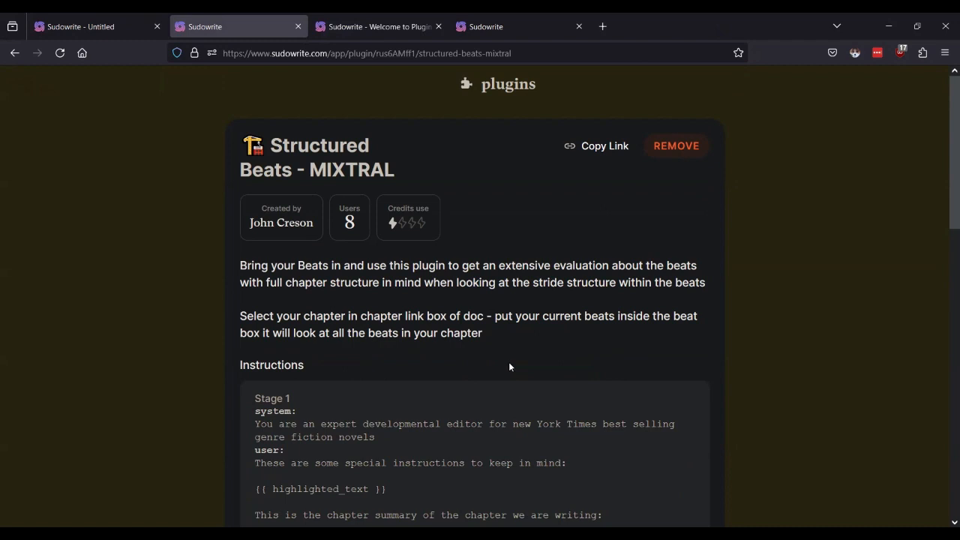
scroll(509, 366, down, 3)
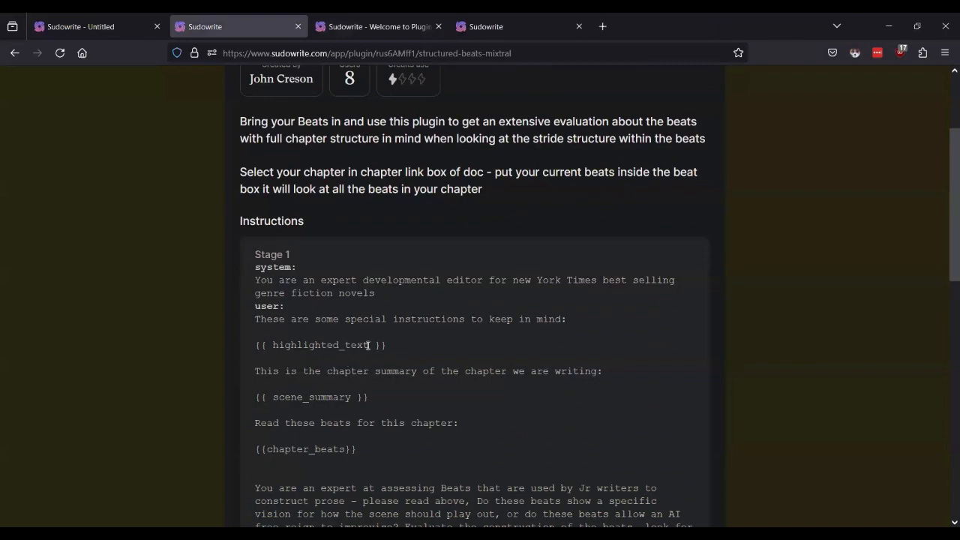
scroll(368, 344, down, 3)
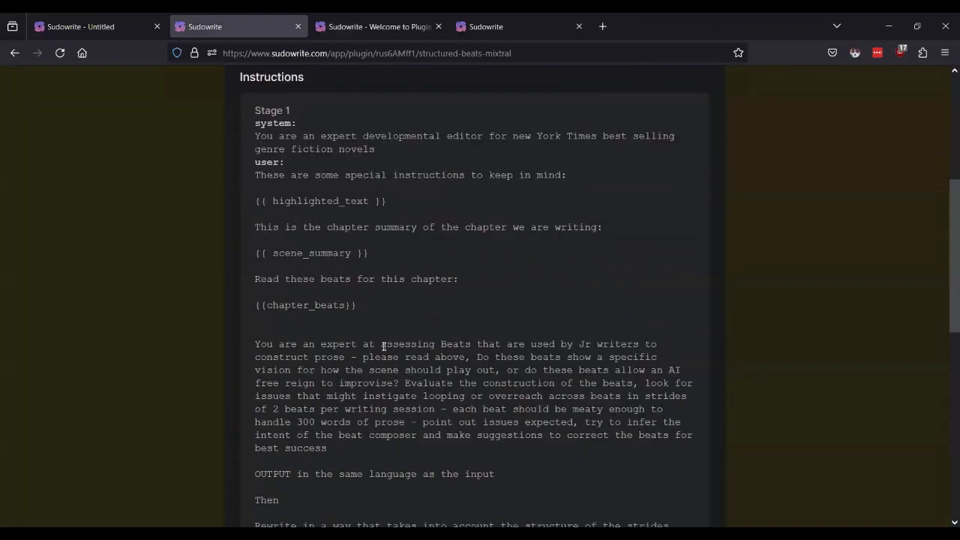
scroll(383, 346, down, 9)
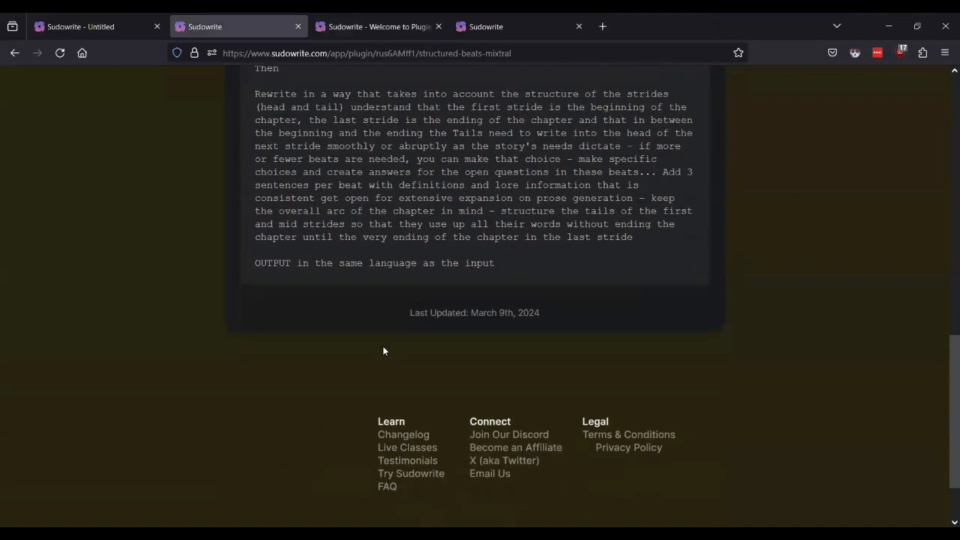
scroll(382, 350, up, 3)
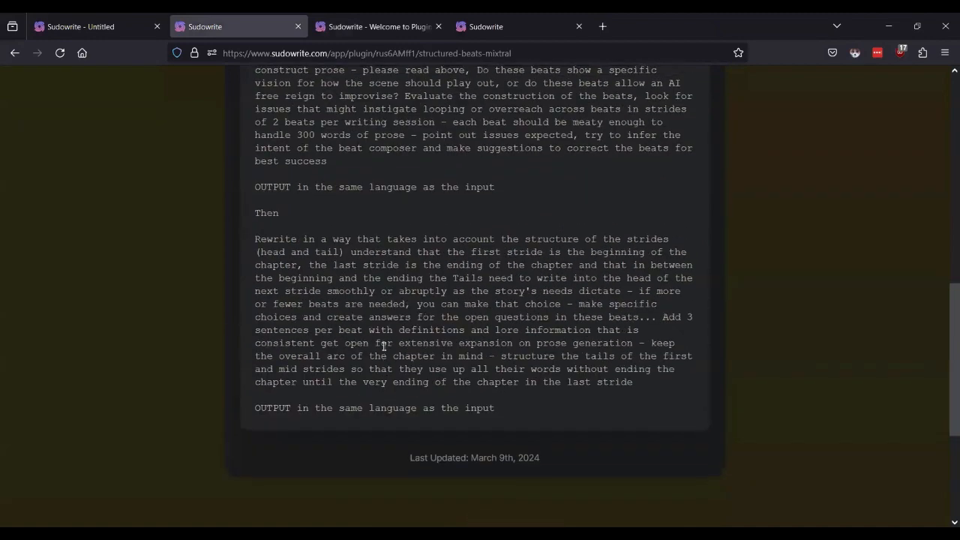
scroll(383, 345, up, 5)
Return to the Chapter 1 - Structured Beats Mixtral document, place the cursor in its empty body and run the Structured Beats - MIXTRAL plugin
click(82, 26)
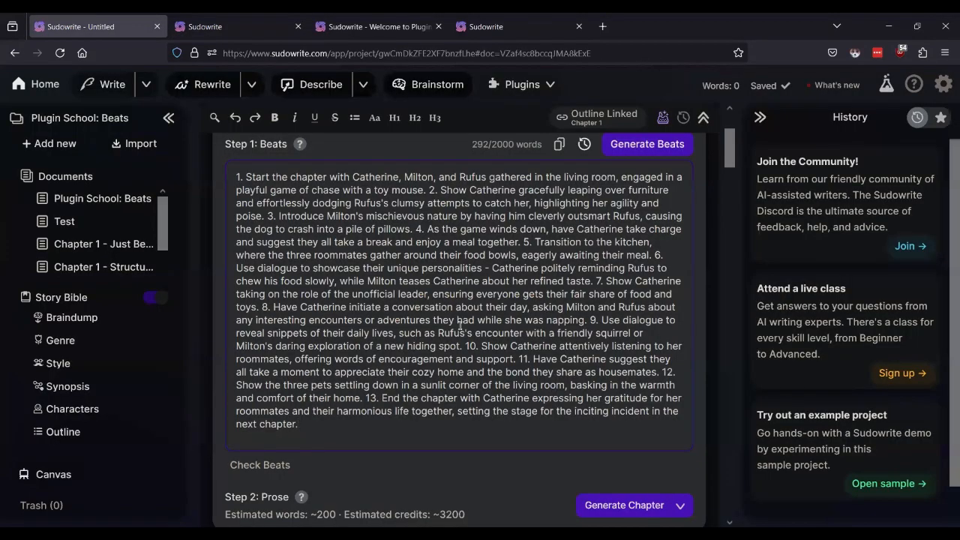
scroll(368, 360, down, 5)
click(360, 350)
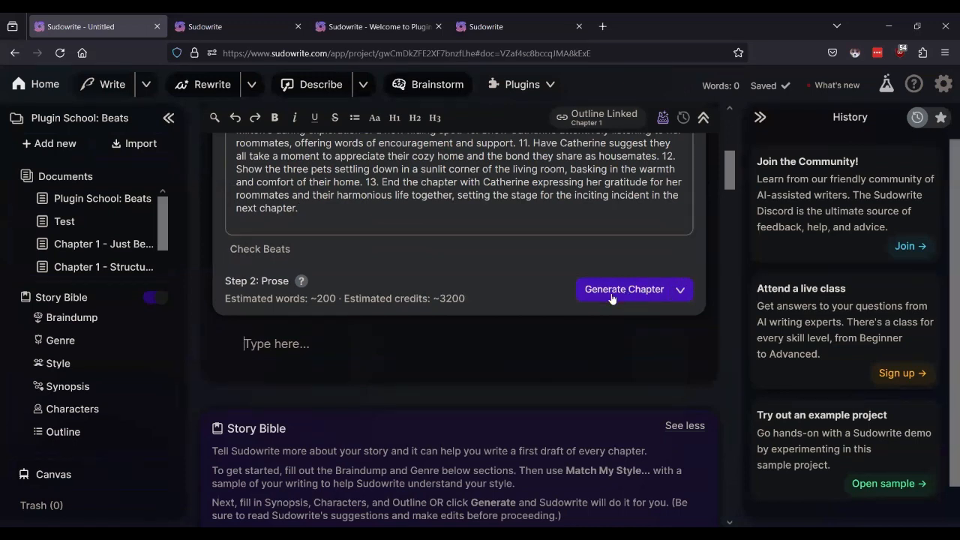
click(555, 85)
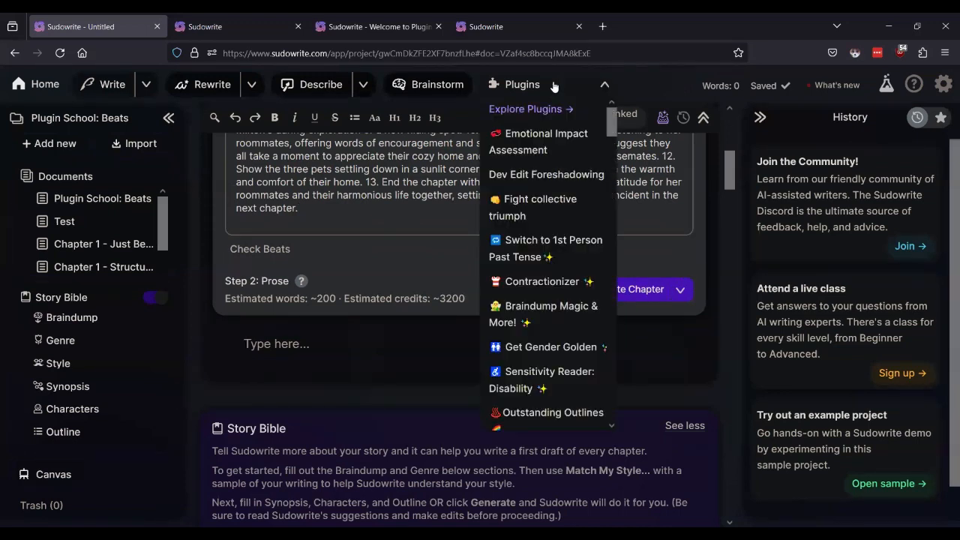
click(551, 210)
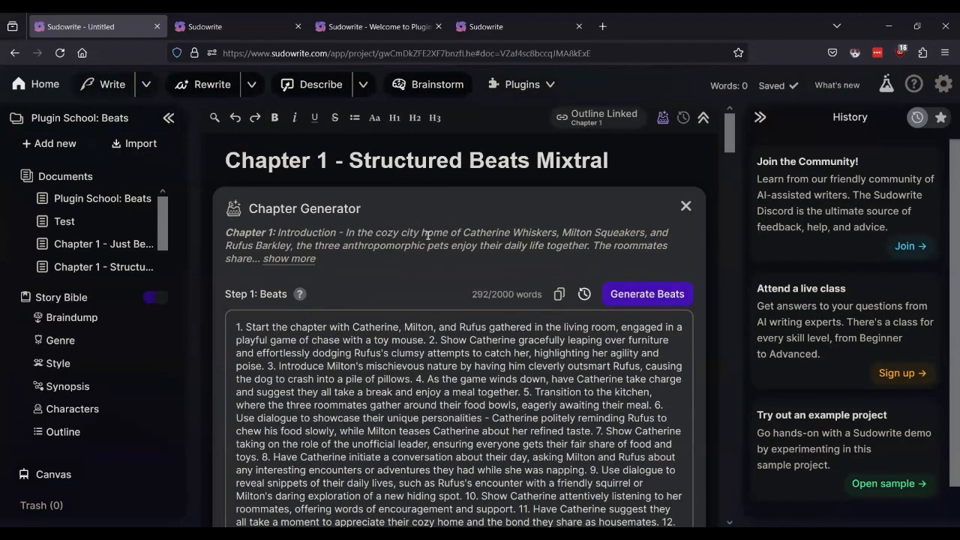
scroll(389, 326, down, 5)
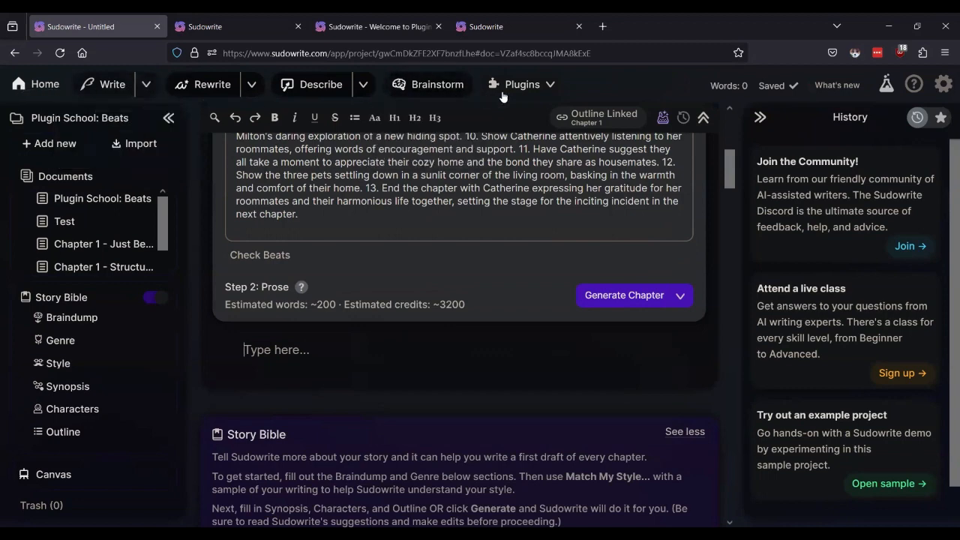
click(551, 85)
scroll(546, 259, down, 3)
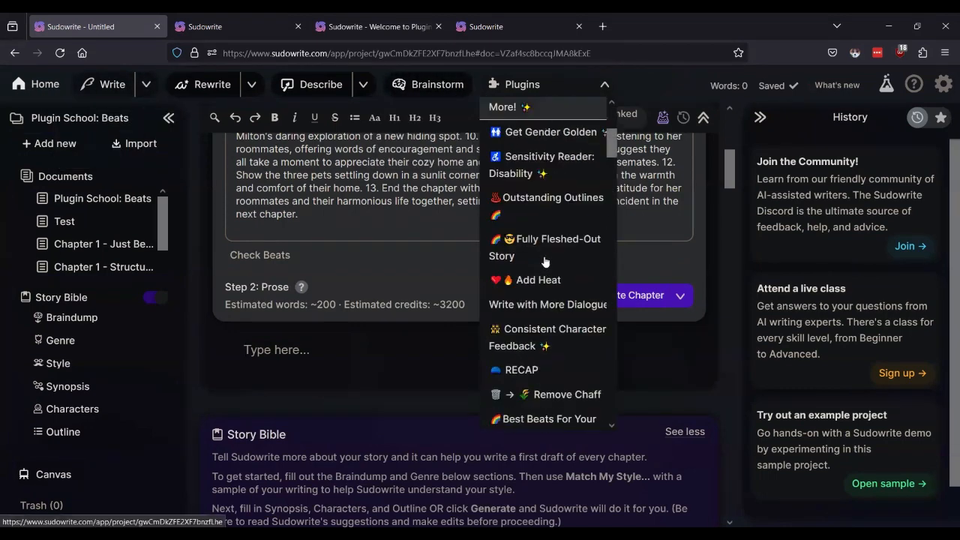
scroll(545, 261, down, 5)
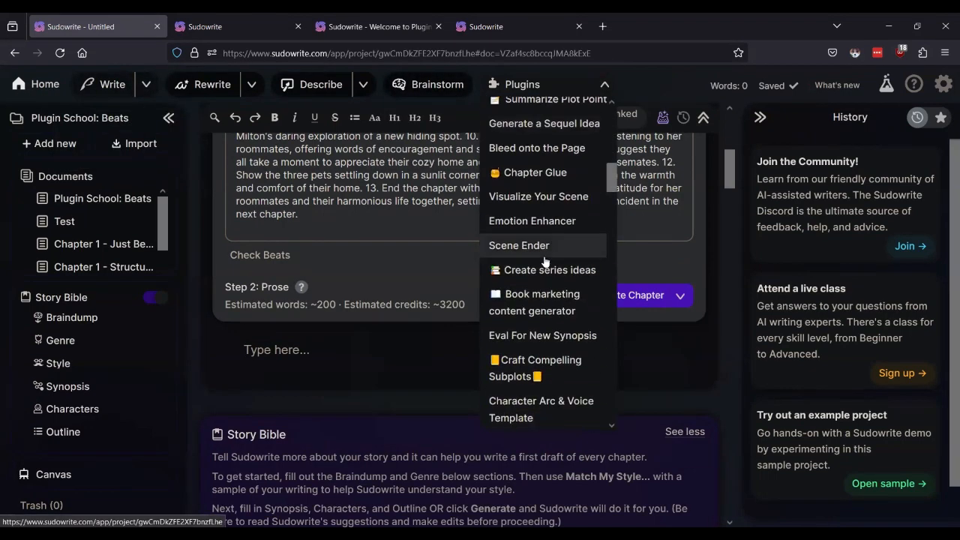
scroll(545, 261, up, 2)
scroll(545, 261, down, 5)
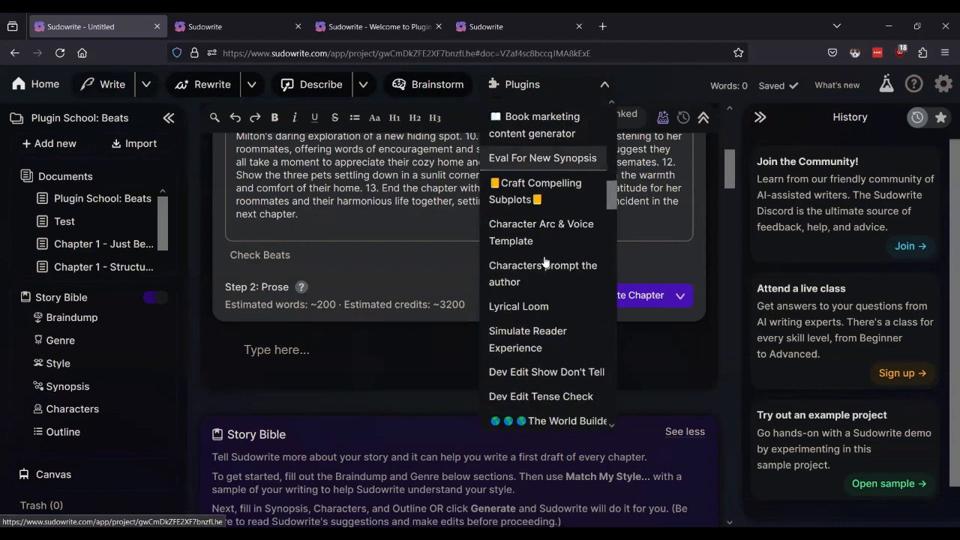
scroll(545, 260, down, 10)
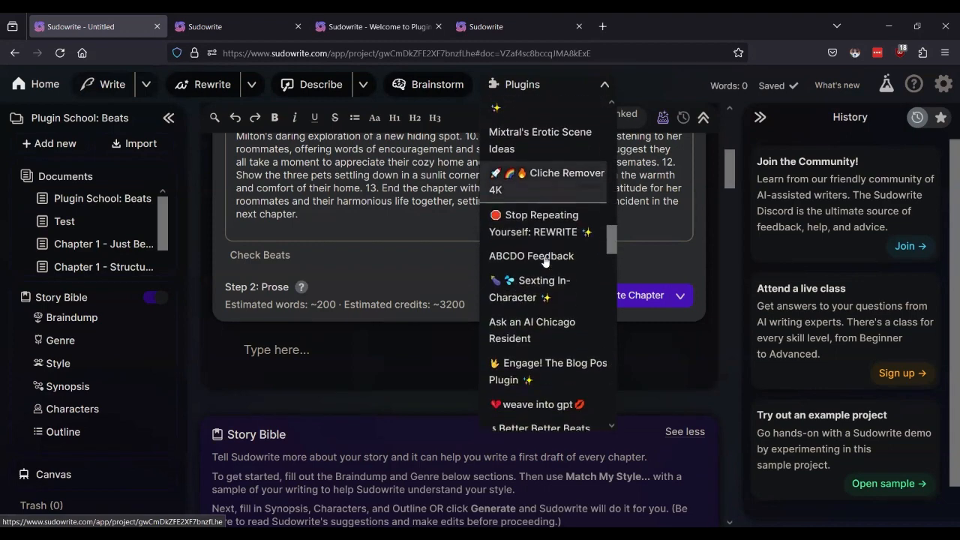
scroll(545, 260, down, 8)
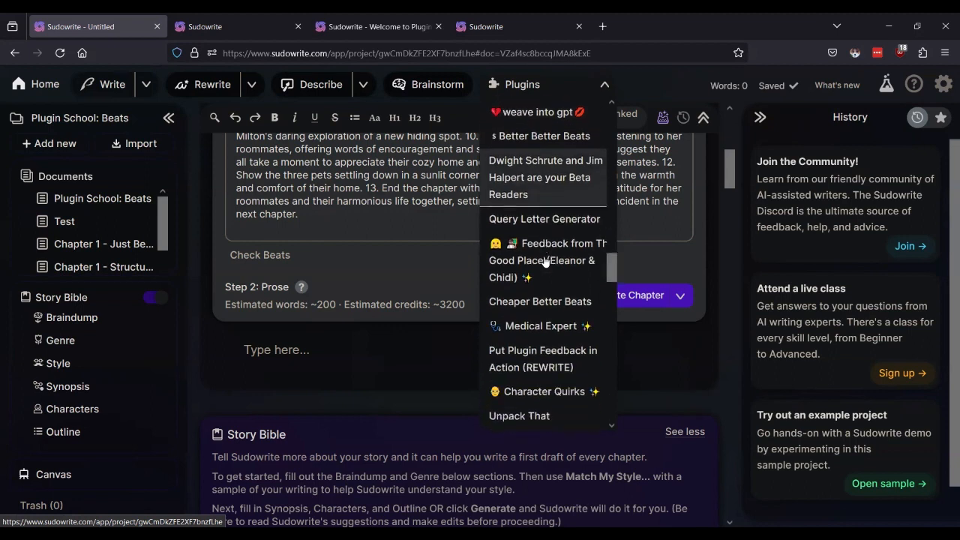
scroll(545, 261, down, 7)
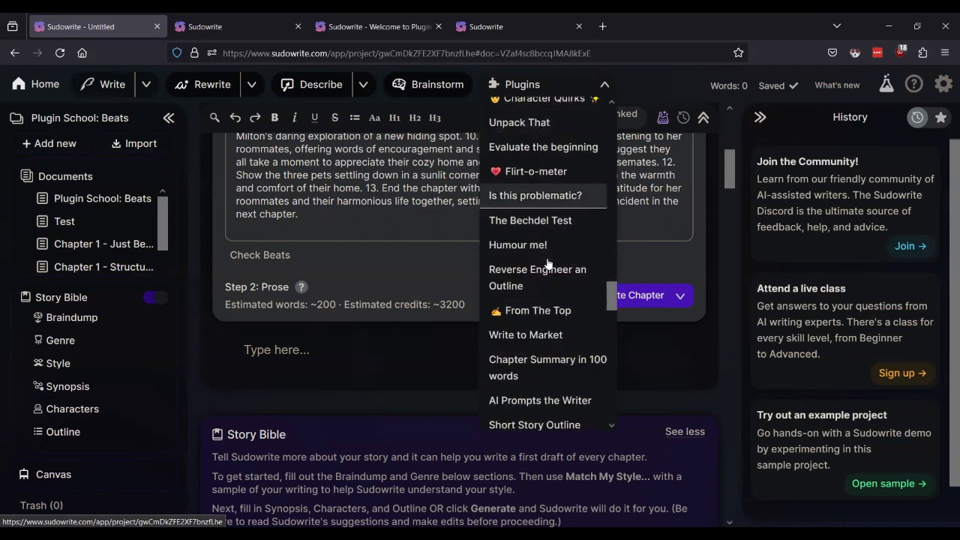
scroll(548, 263, down, 8)
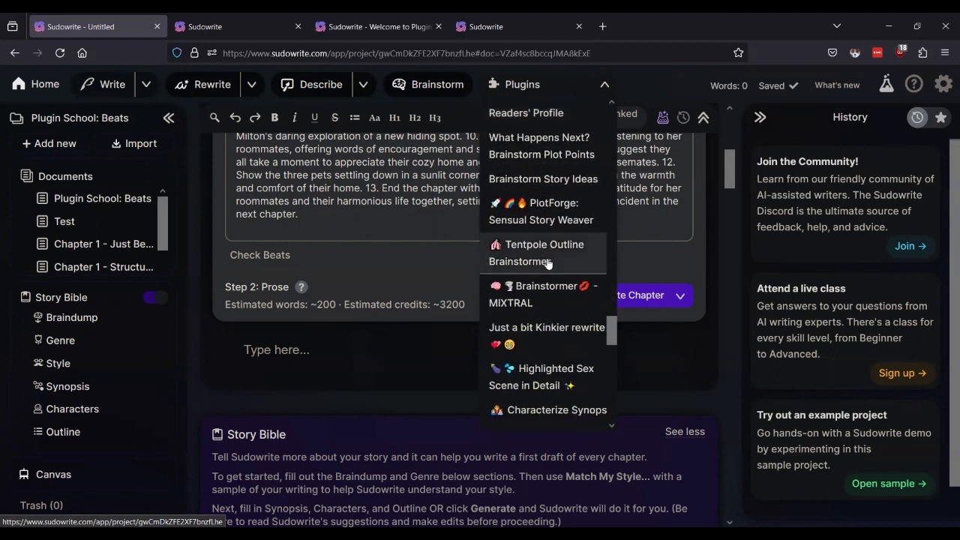
scroll(548, 262, down, 8)
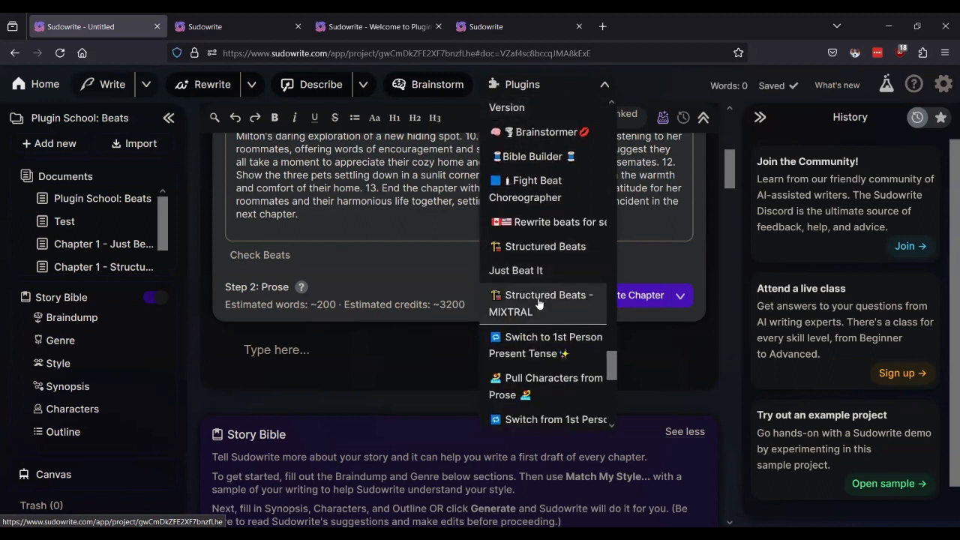
click(538, 300)
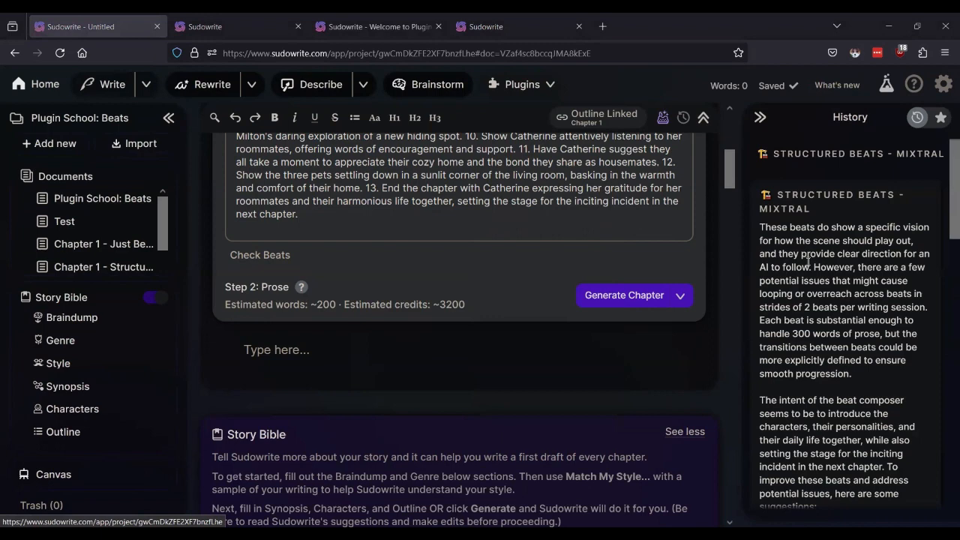
Go through the Structured Beats - MIXTRAL output and insert it into the document body
scroll(823, 258, down, 10)
scroll(824, 258, down, 10)
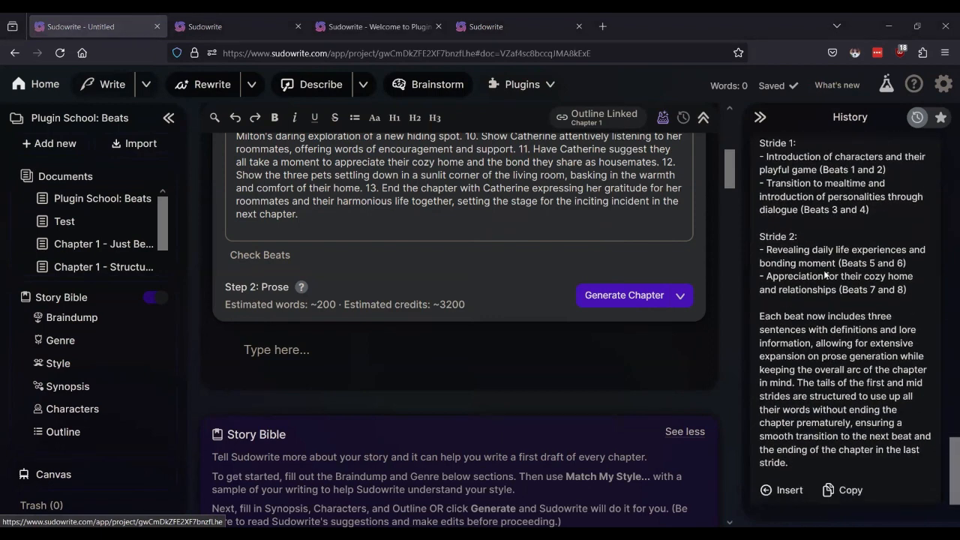
click(789, 490)
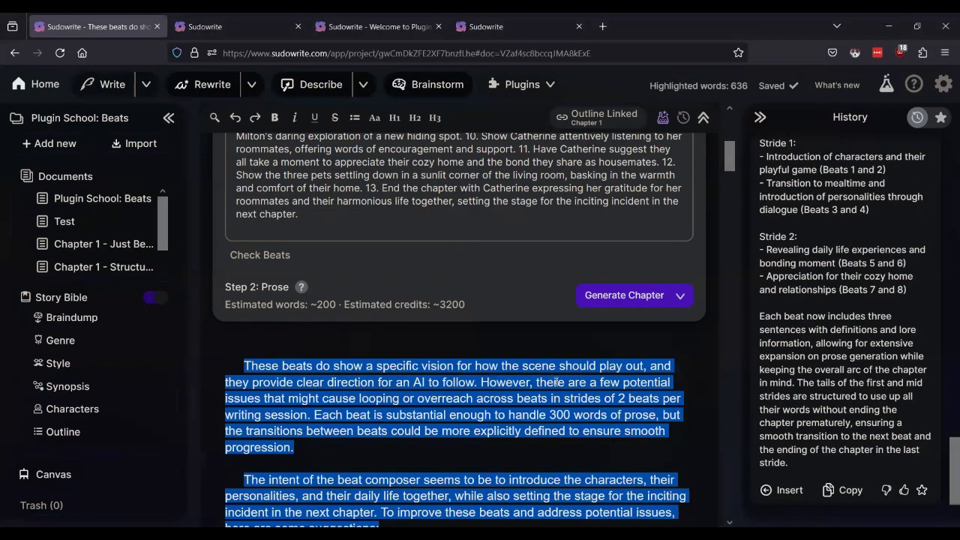
Check the account's recent activity for the credits used by the Structured Beats - MIXTRAL run, and close the account settings
click(943, 84)
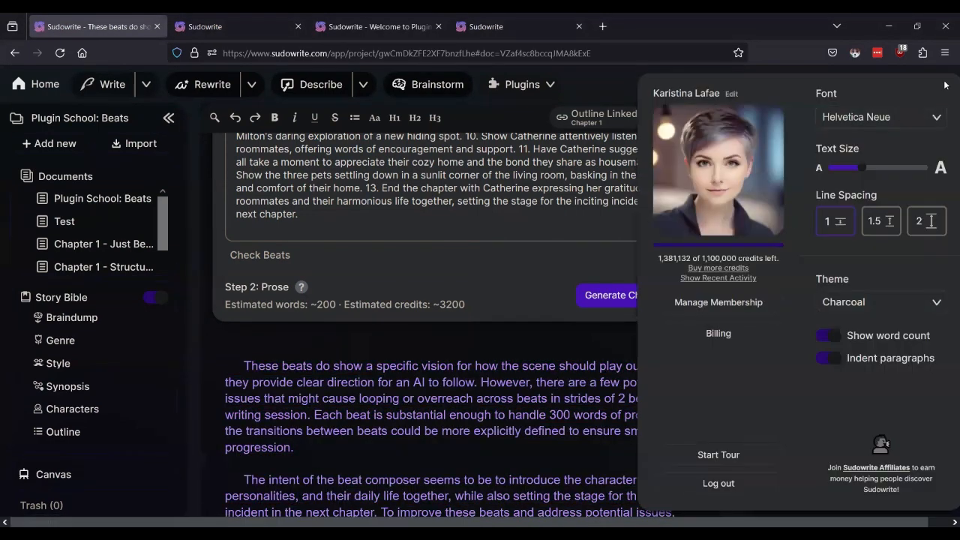
click(719, 278)
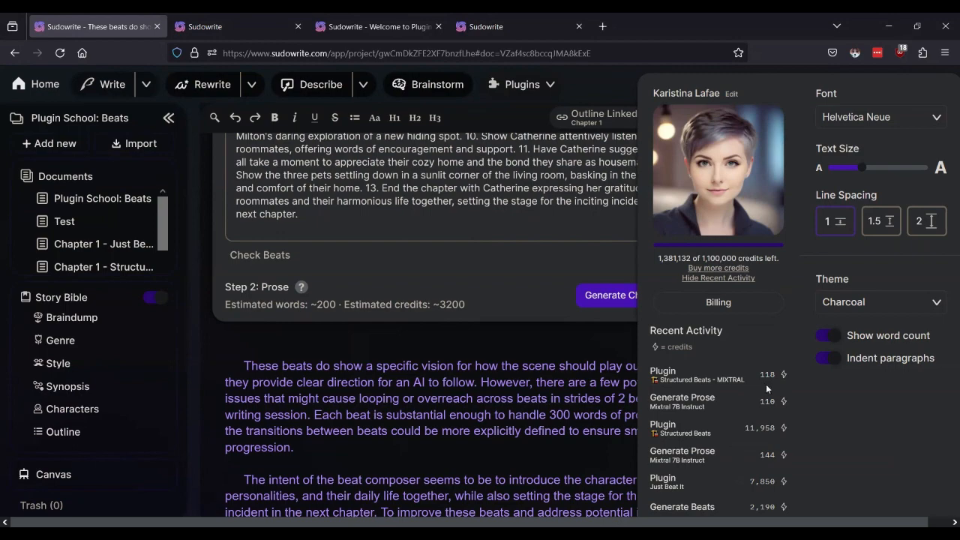
click(362, 221)
Read the inserted plugin feedback and compare the rewritten numbered beats with the evaluation that precedes them
scroll(504, 359, down, 3)
scroll(505, 359, down, 3)
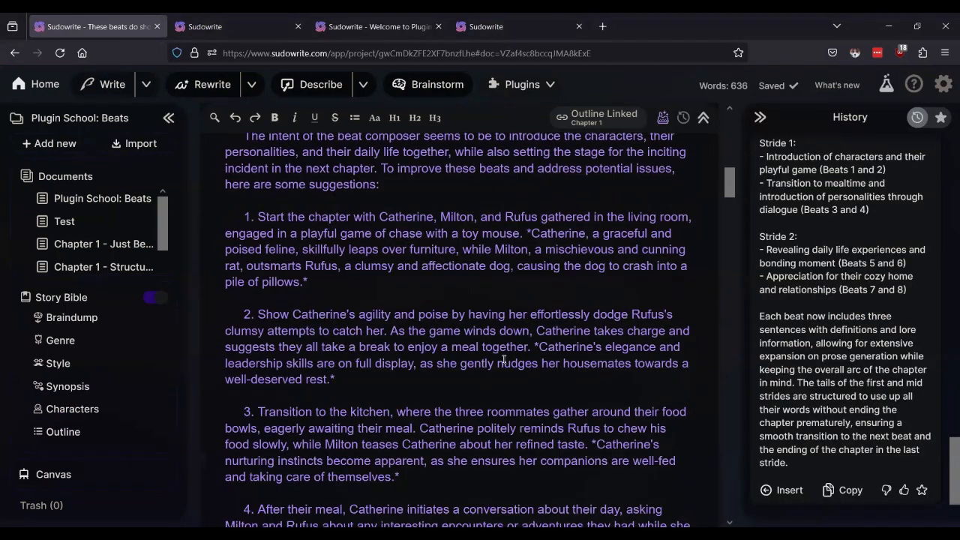
scroll(504, 359, up, 1)
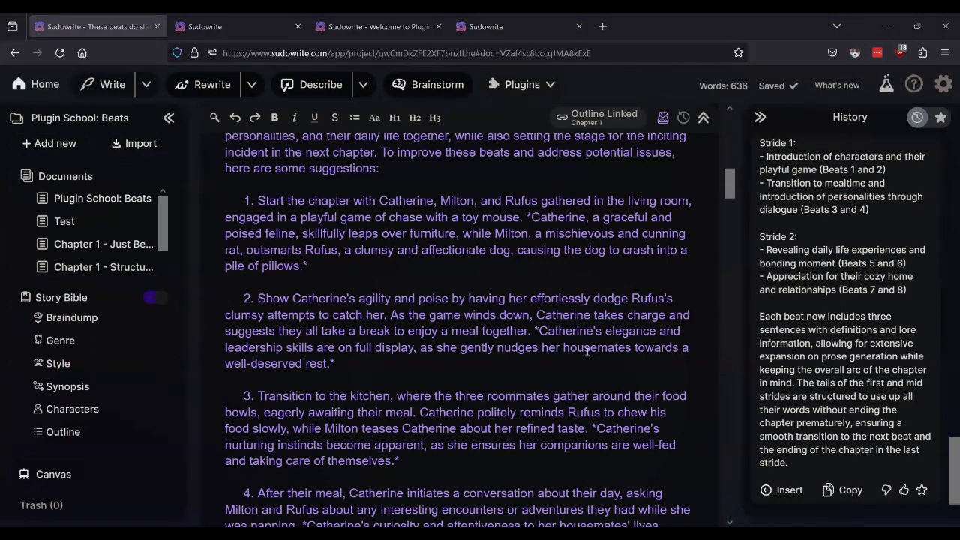
scroll(586, 351, up, 3)
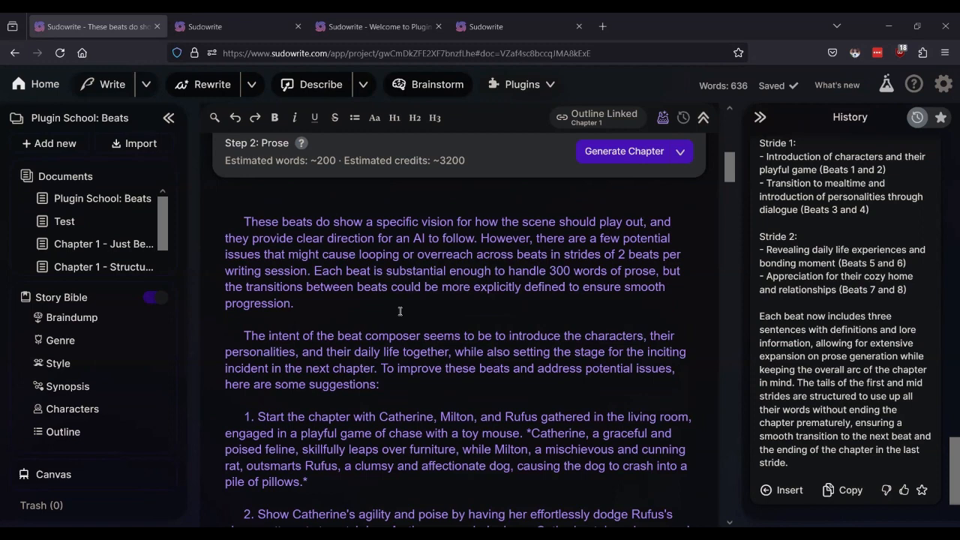
scroll(400, 311, down, 1)
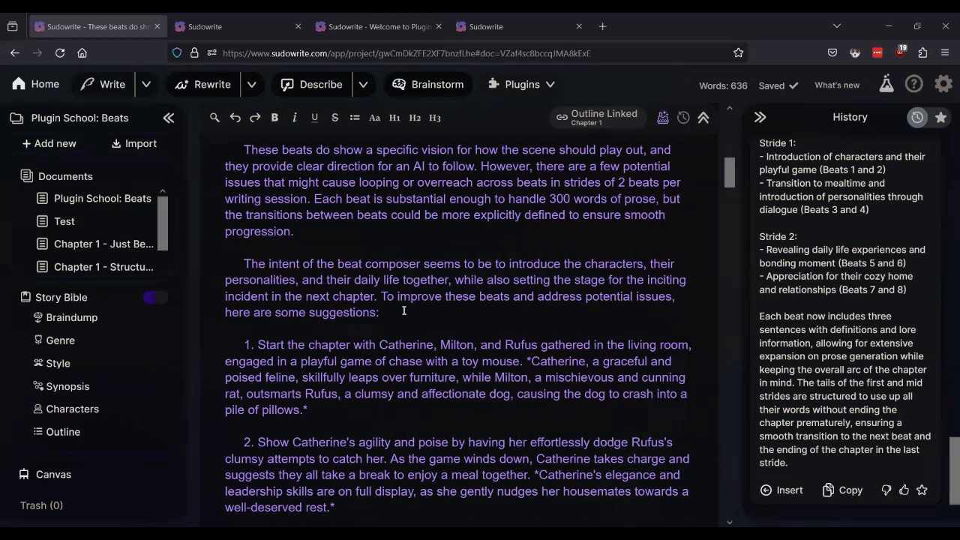
scroll(403, 310, down, 2)
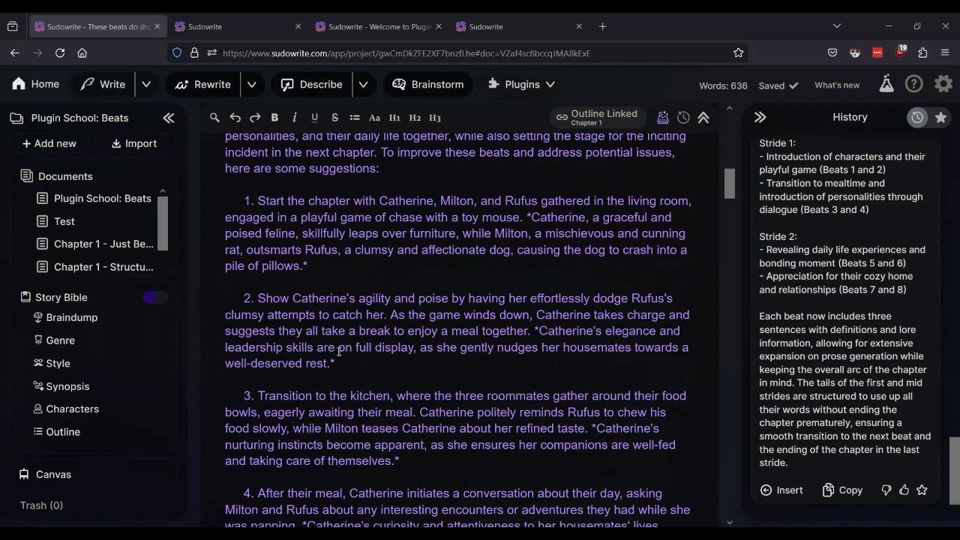
scroll(361, 348, down, 4)
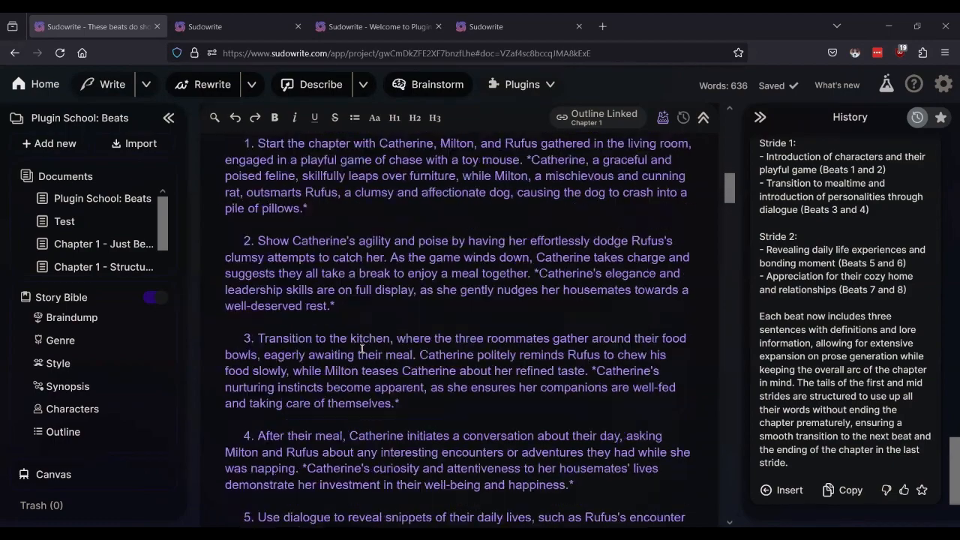
scroll(362, 345, up, 6)
scroll(362, 342, down, 5)
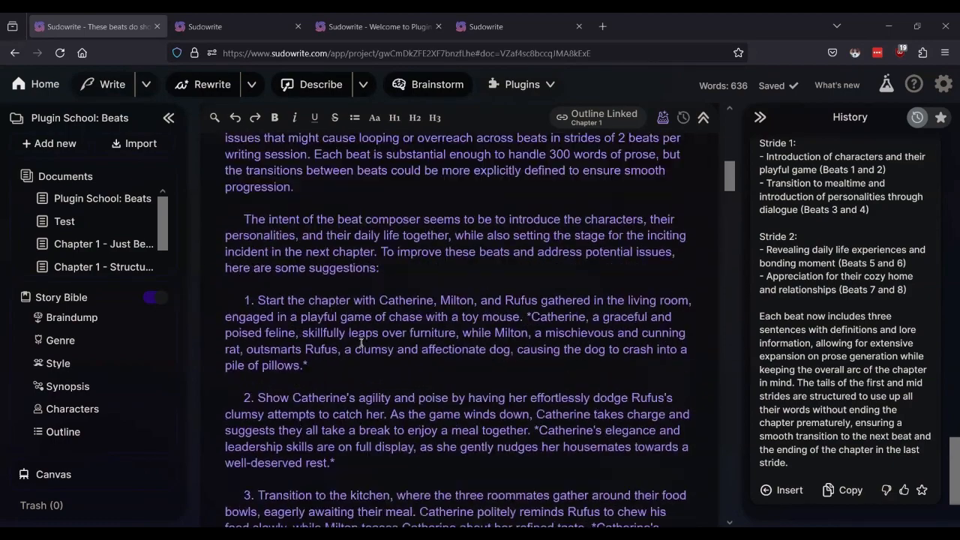
scroll(239, 223, up, 2)
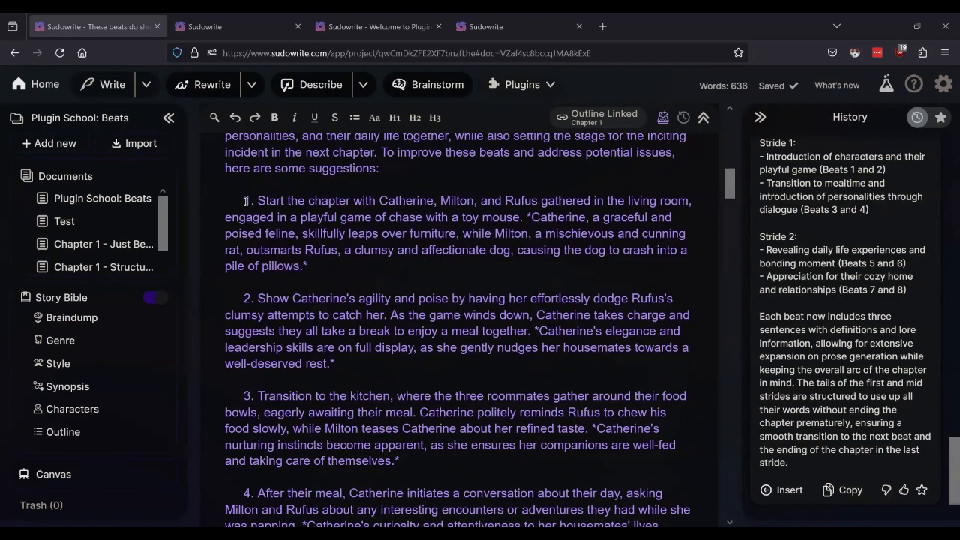
Copy the original beats from the Chapter Generator's Beats box and clear the box
scroll(391, 283, up, 10)
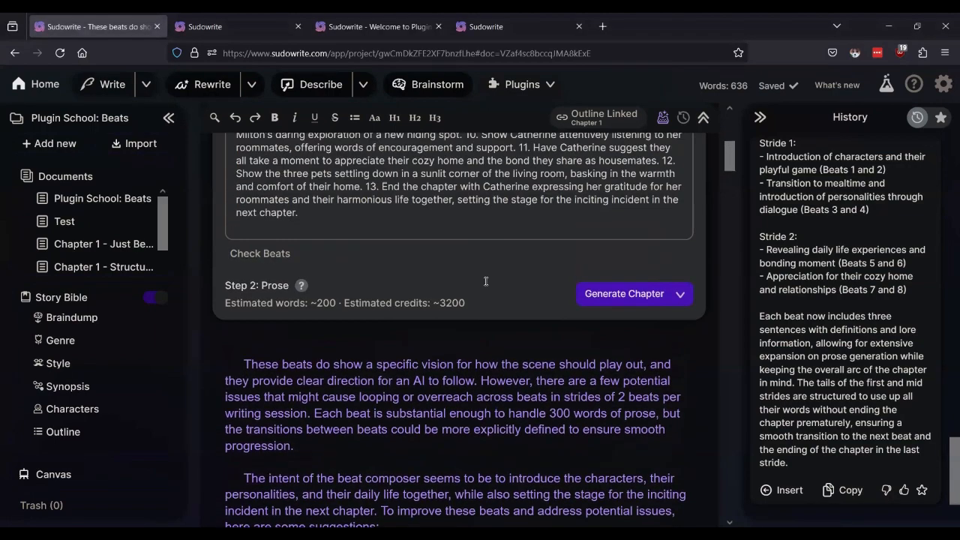
key(ctrl+a)
key(ctrl+c)
key(BackSpace)
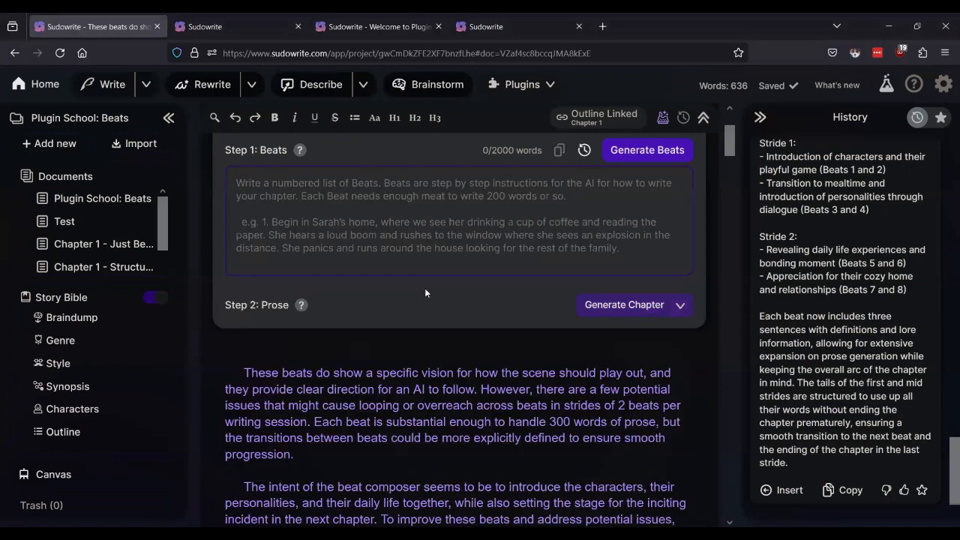
Paste the copied original beats into the document body above the inserted plugin feedback
scroll(476, 346, down, 3)
scroll(476, 347, up, 3)
click(241, 372)
key(Return)
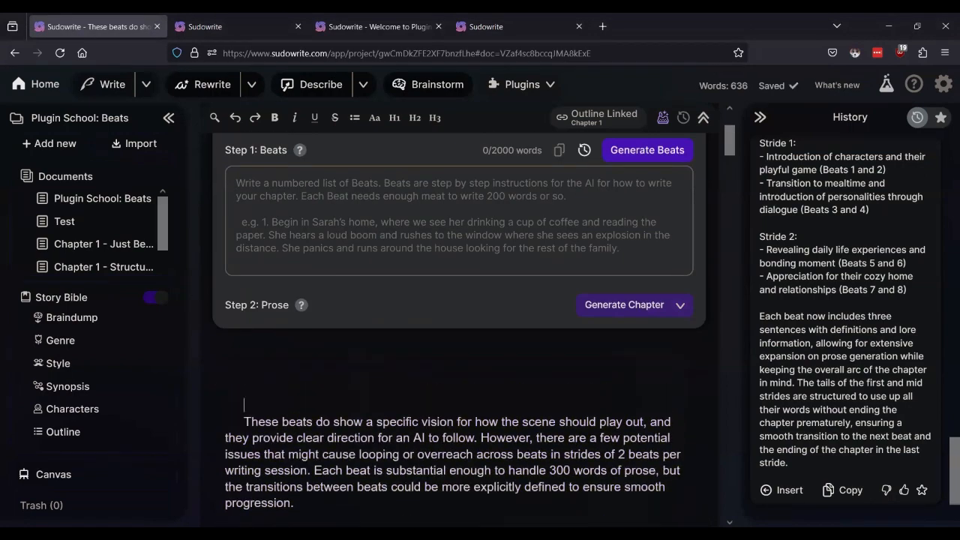
key(ctrl+v)
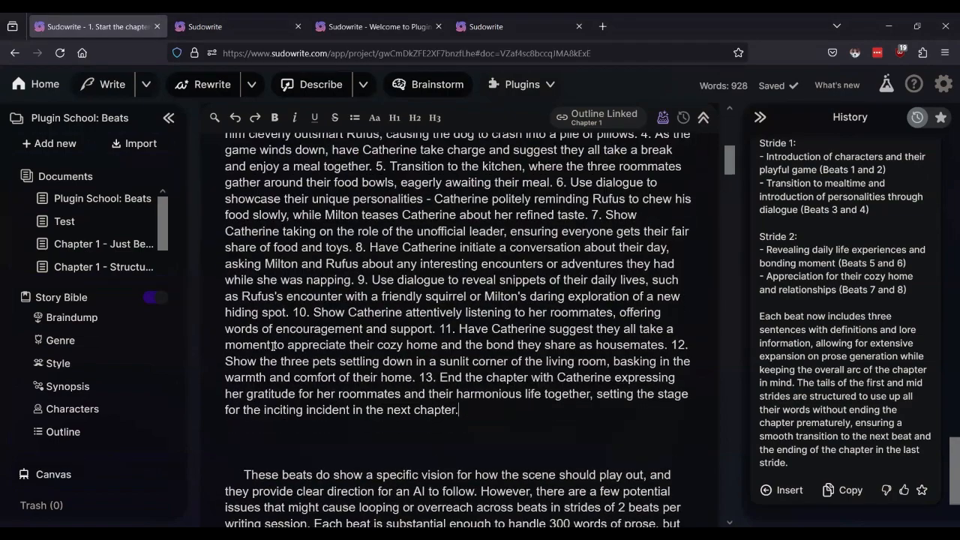
Review the eight rewritten beats, the Stride 1 and Stride 2 breakdown and the closing explanation in the inserted feedback
scroll(277, 353, up, 3)
scroll(277, 353, down, 4)
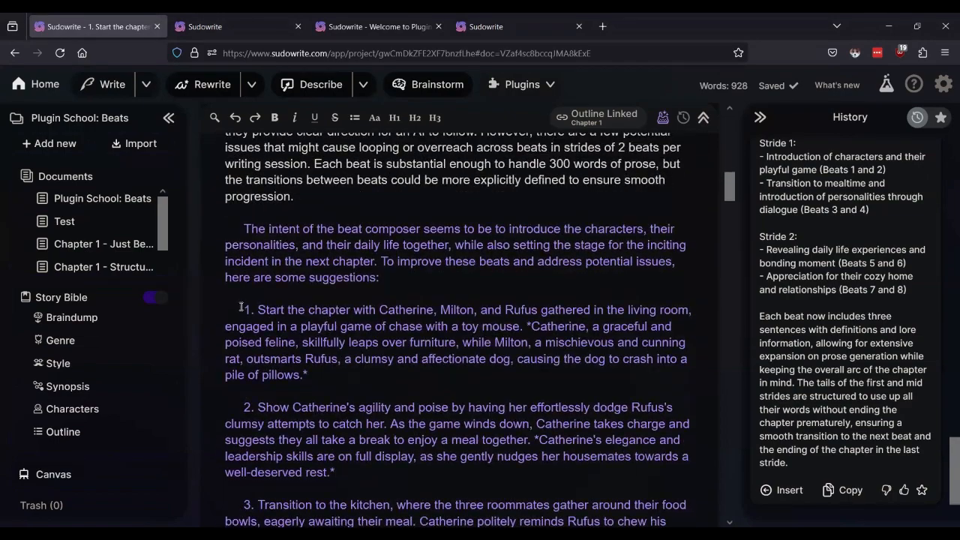
drag(245, 309, 531, 499)
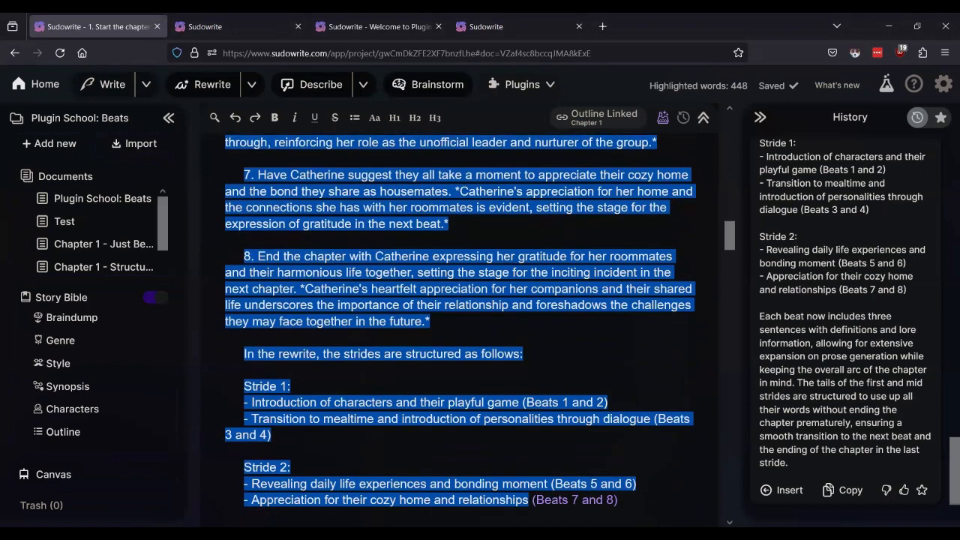
click(564, 377)
scroll(564, 377, down, 2)
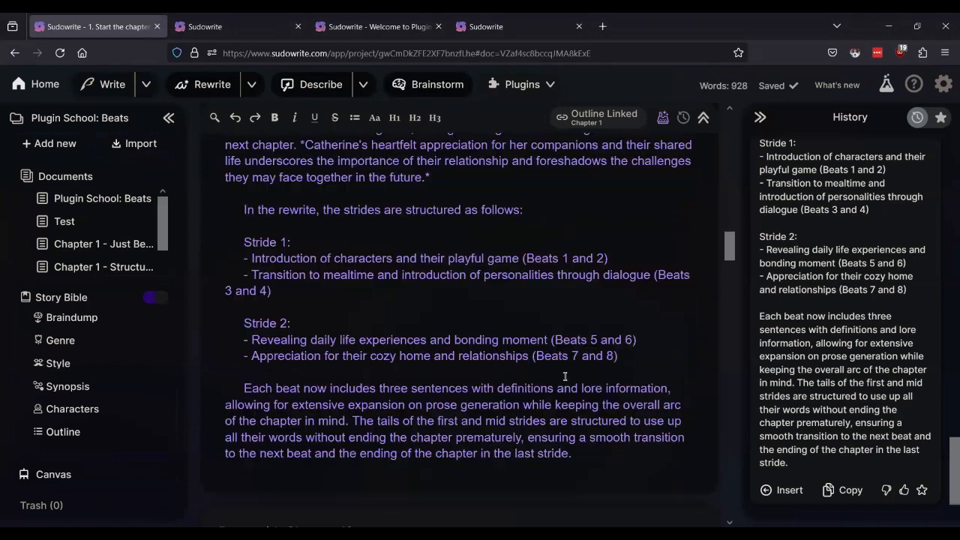
scroll(565, 376, down, 2)
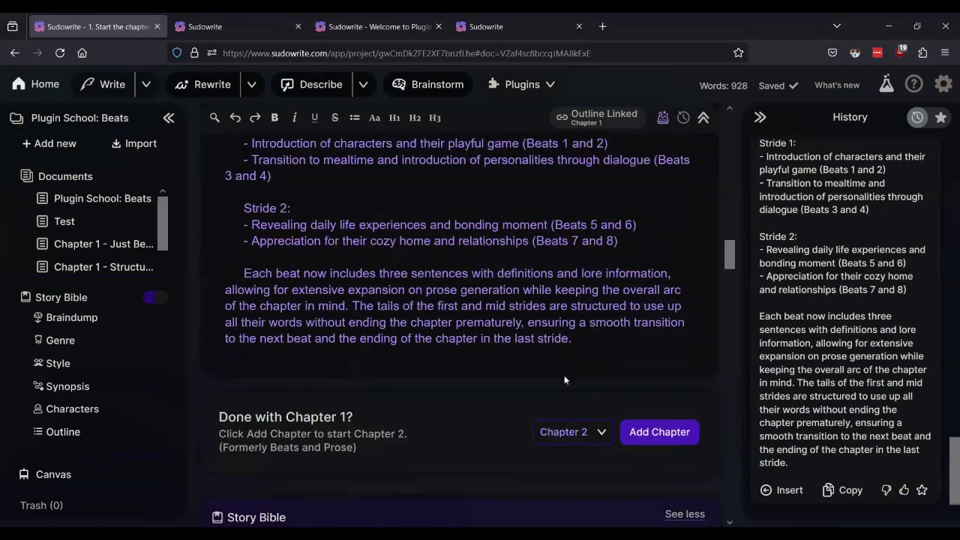
scroll(565, 376, up, 1)
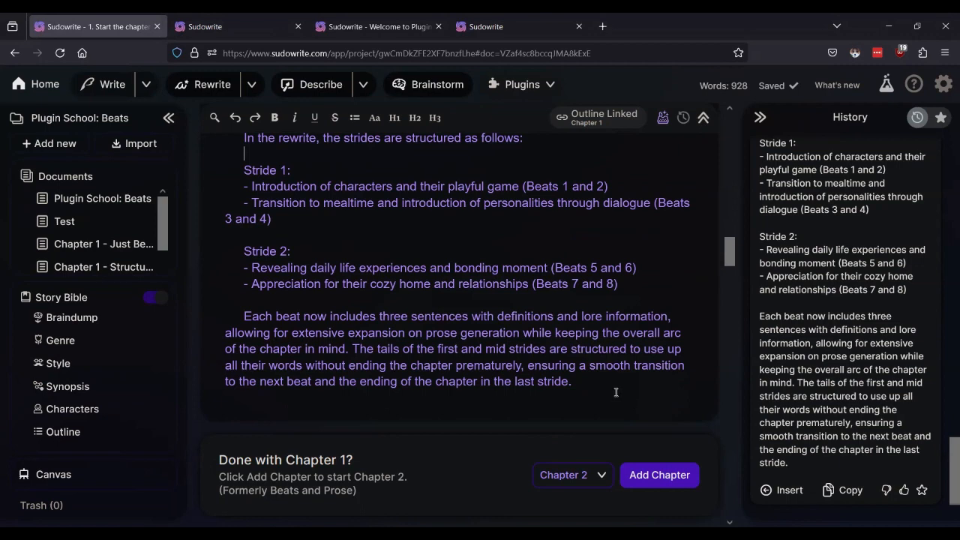
scroll(616, 392, up, 5)
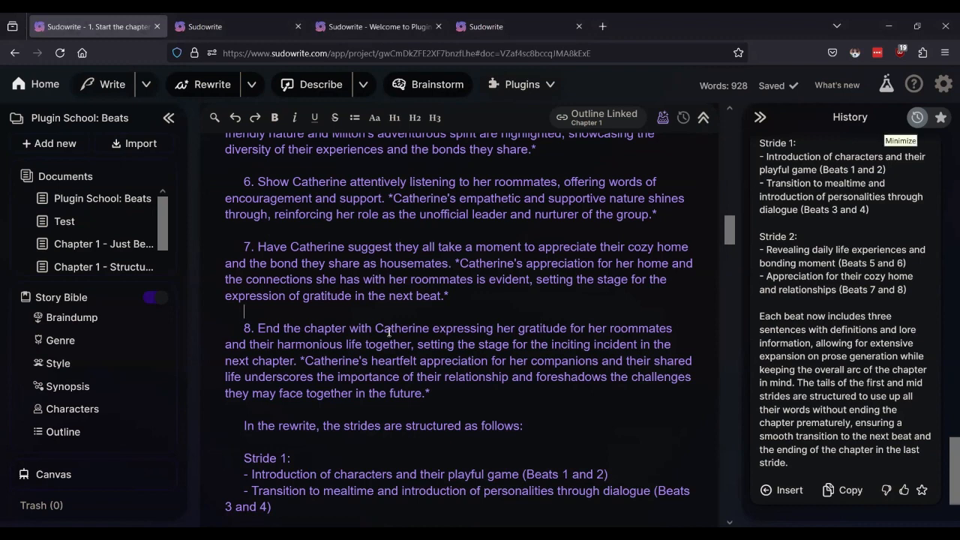
scroll(389, 332, up, 5)
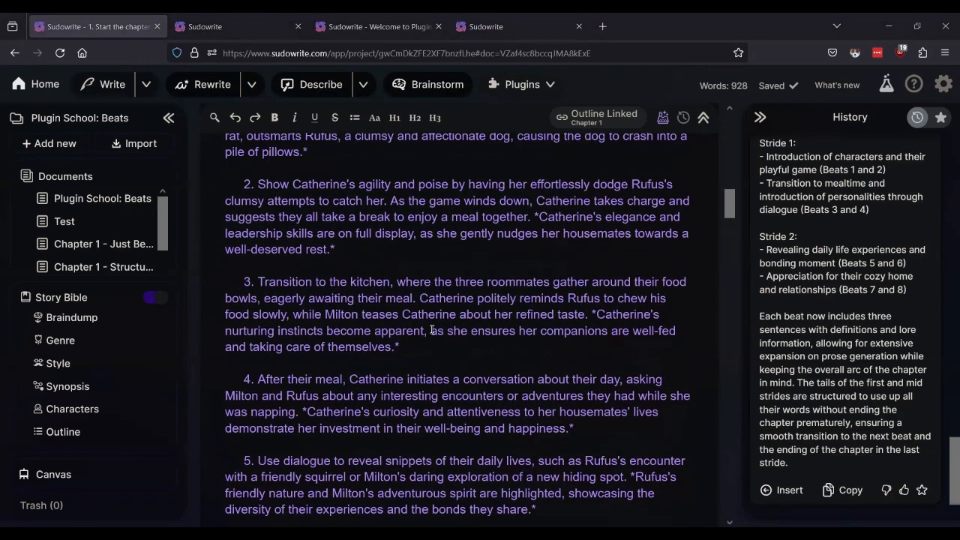
scroll(432, 330, up, 2)
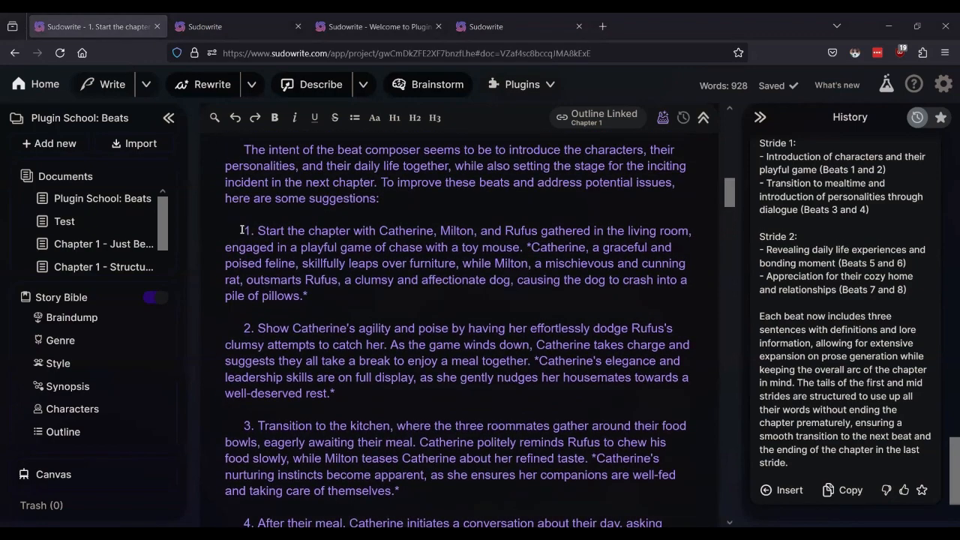
Copy rewritten beats 1 to 8 from the document, leaving out the stride notes, and paste them into the Chapter Generator's Beats box
drag(241, 230, 451, 472)
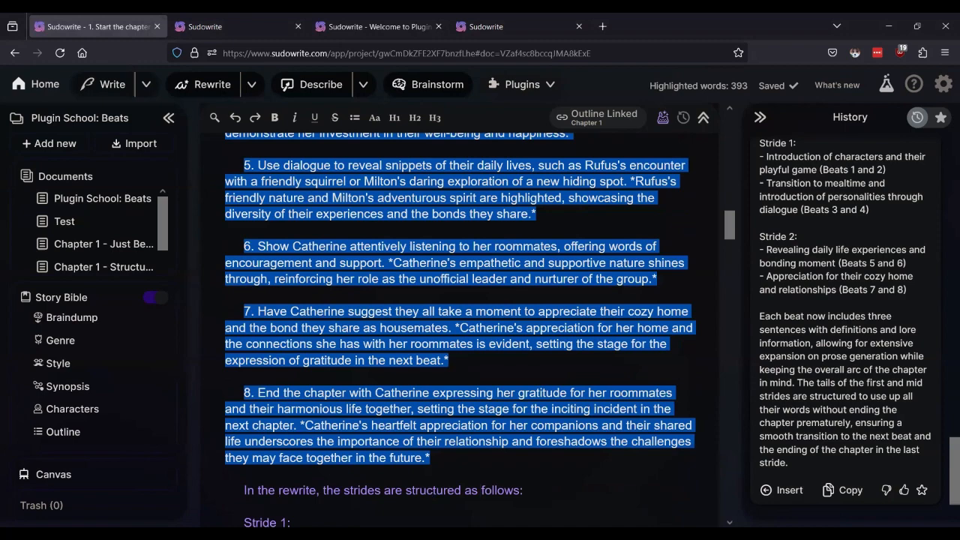
click(450, 470)
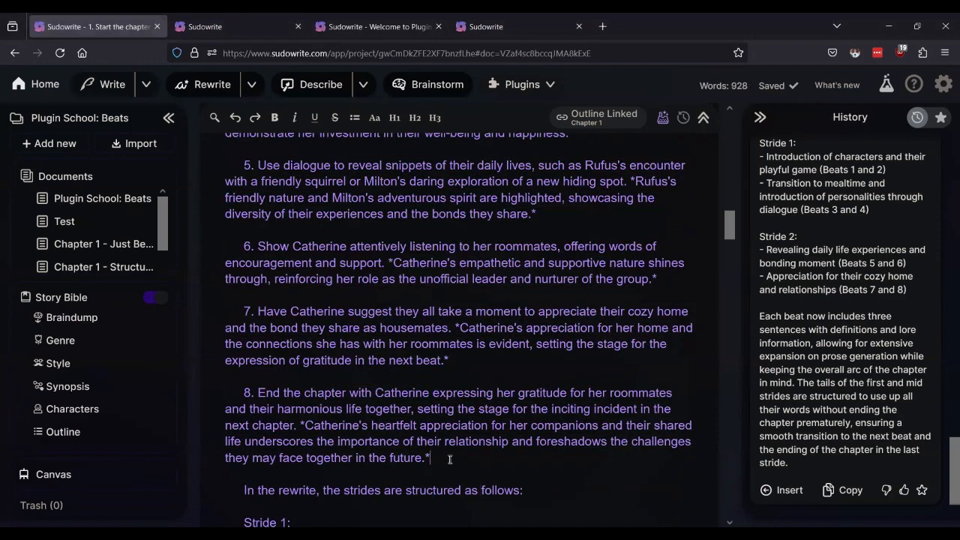
scroll(311, 260, up, 4)
scroll(312, 260, up, 2)
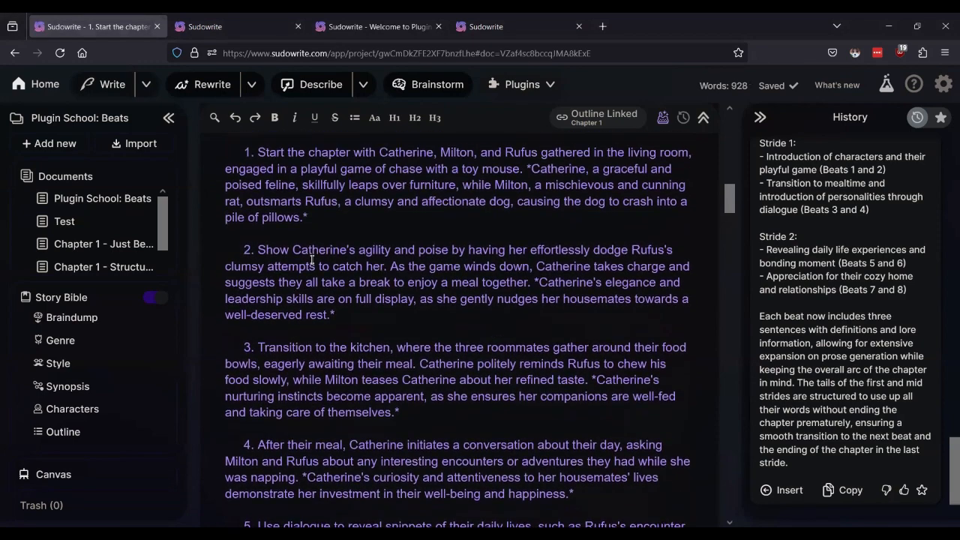
triple_click(359, 183)
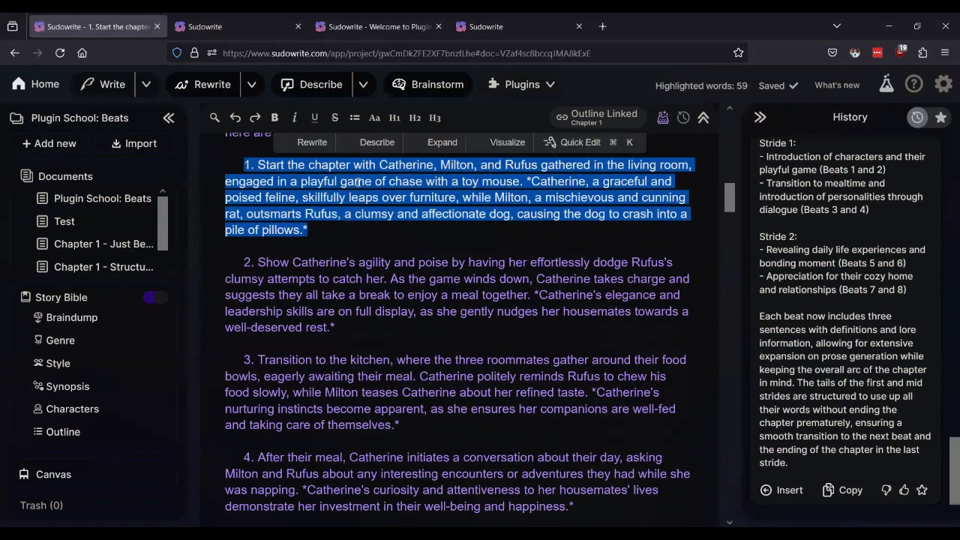
key(shift+Down)
key(shift+Down)
key(shift+Down)
key(shift+Down)
key(shift+Down)
key(shift+Down)
key(shift+Down)
key(shift+Down)
key(shift+Down)
key(shift+Down)
key(shift+Down)
key(shift+Down)
key(shift+Down)
key(shift+Down)
key(shift+Down)
key(shift+Down)
key(shift+Down)
key(shift+Down)
key(shift+Down)
key(shift+Down)
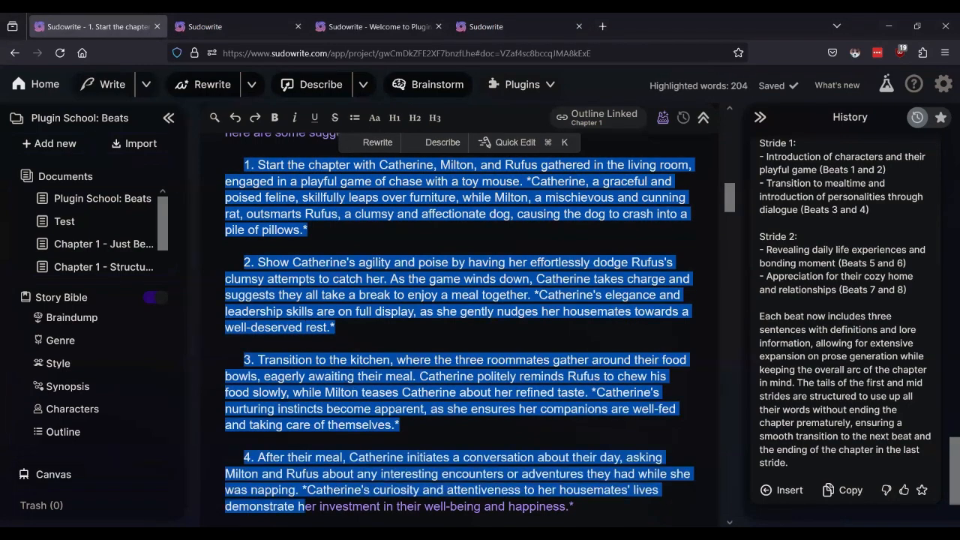
key(shift+Down)
key(shift+Down)
key(shift+Down)
key(shift+Down)
key(shift+Down)
key(shift+Down)
key(shift+Down)
key(shift+Down)
key(shift+Down)
key(shift+Down)
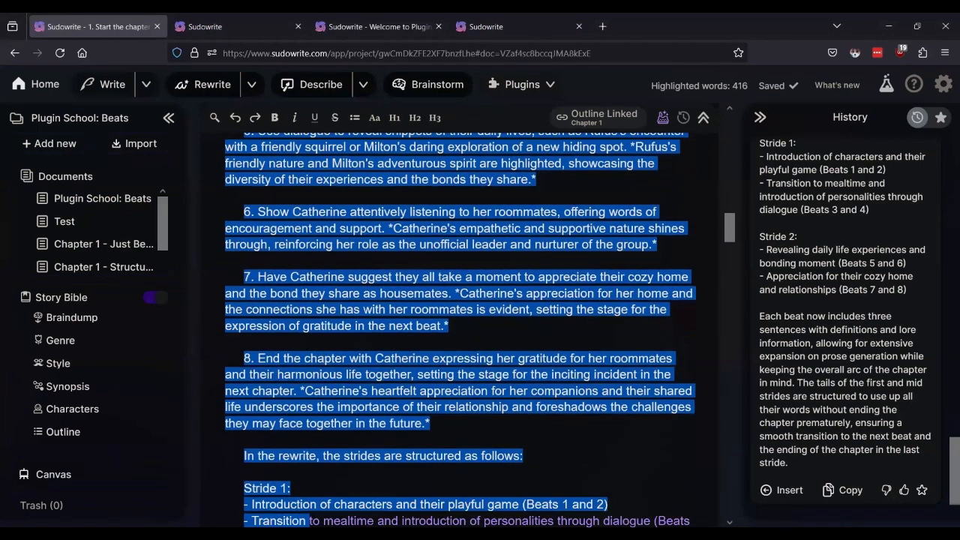
key(shift+Up)
key(shift+Up)
key(shift+Up)
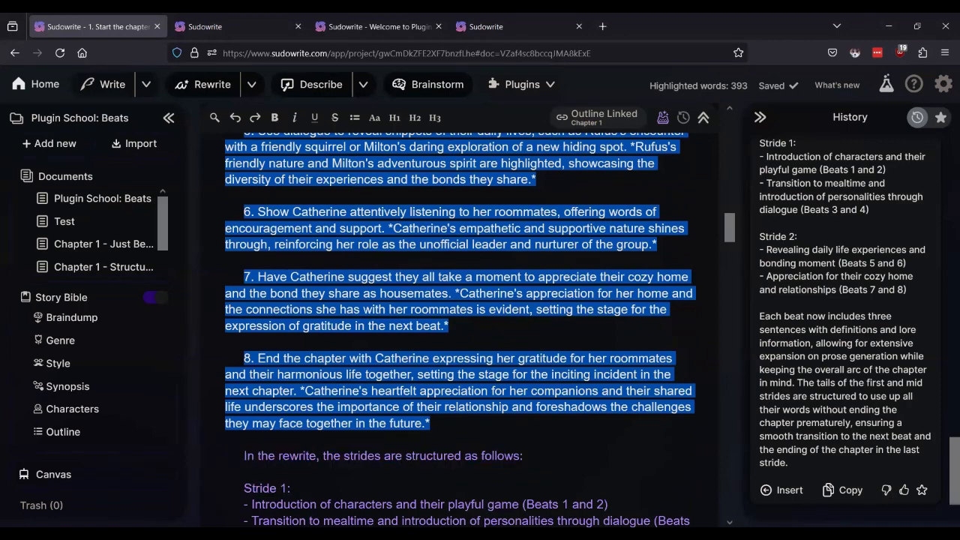
scroll(419, 200, up, 15)
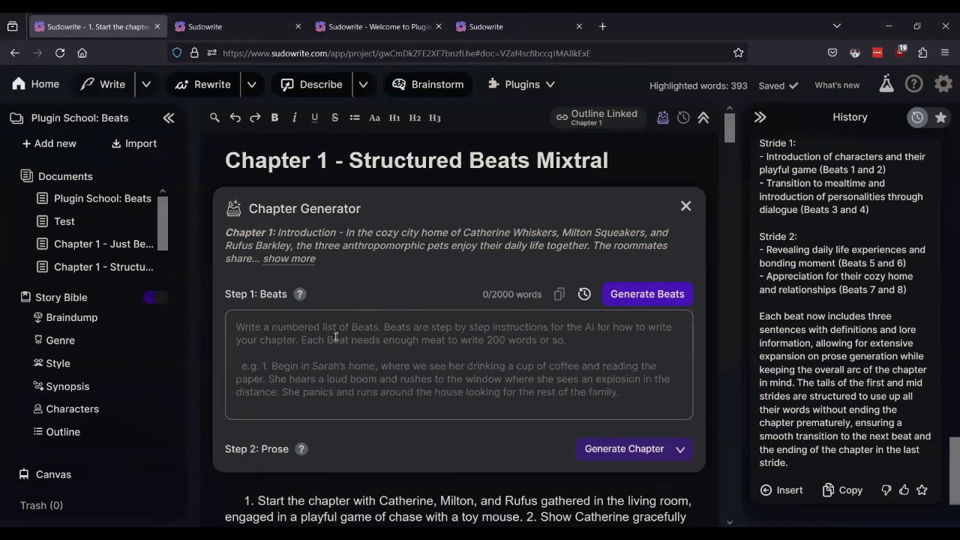
click(335, 337)
key(ctrl+v)
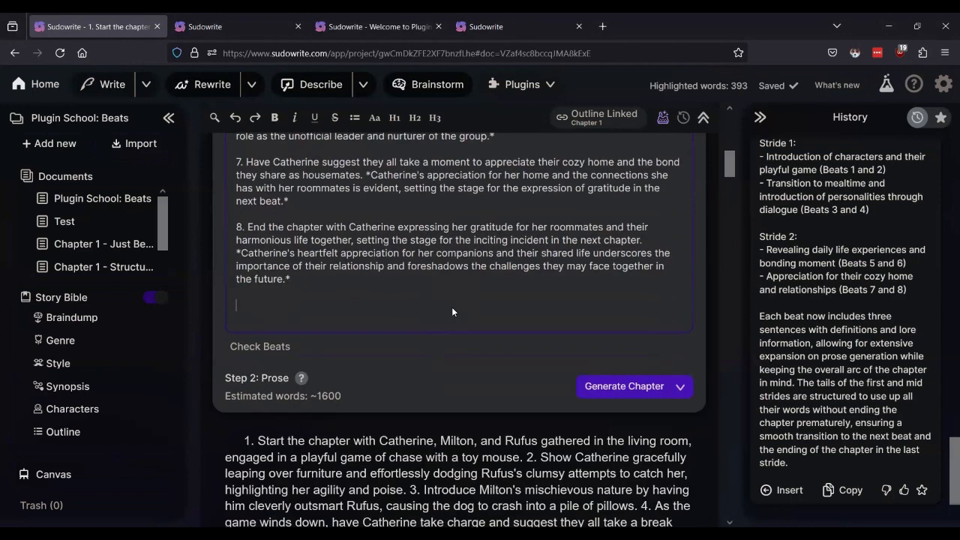
Set the chapter's prose generation mode to the experimental Mixtral 7B Instruct model
scroll(453, 308, down, 1)
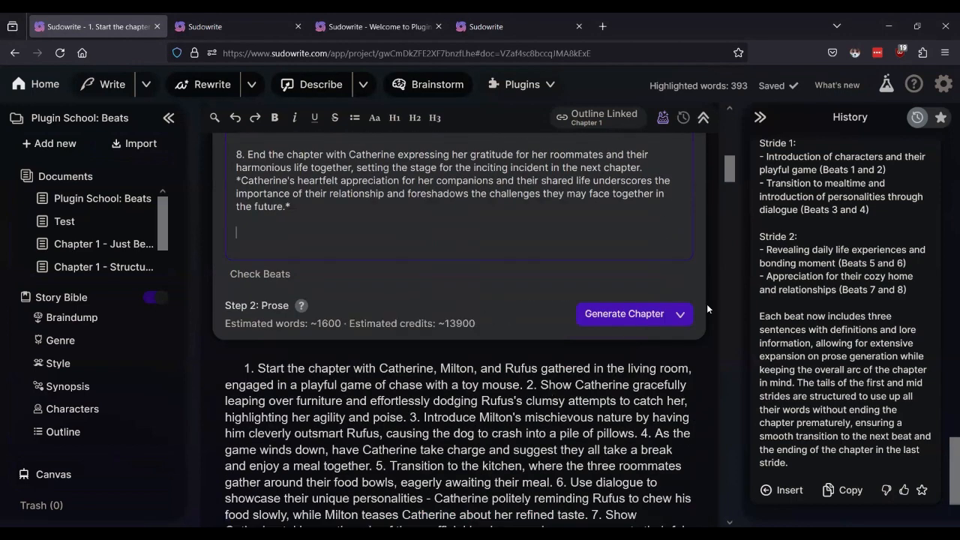
click(680, 314)
scroll(635, 422, down, 2)
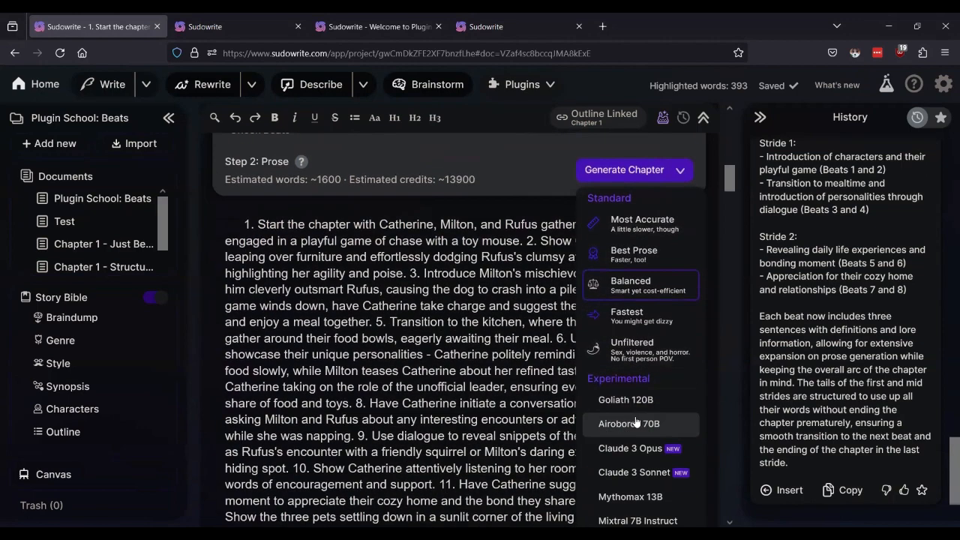
scroll(636, 421, down, 2)
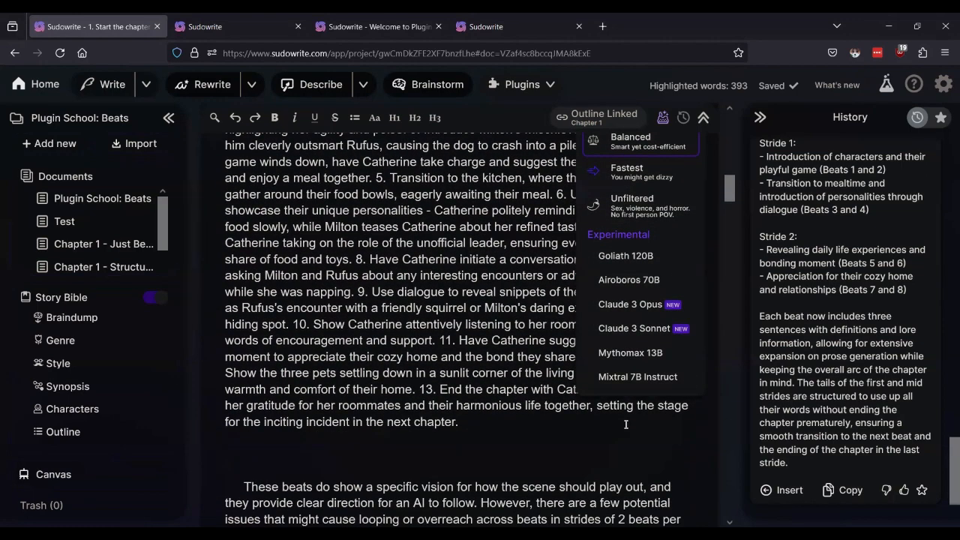
click(638, 376)
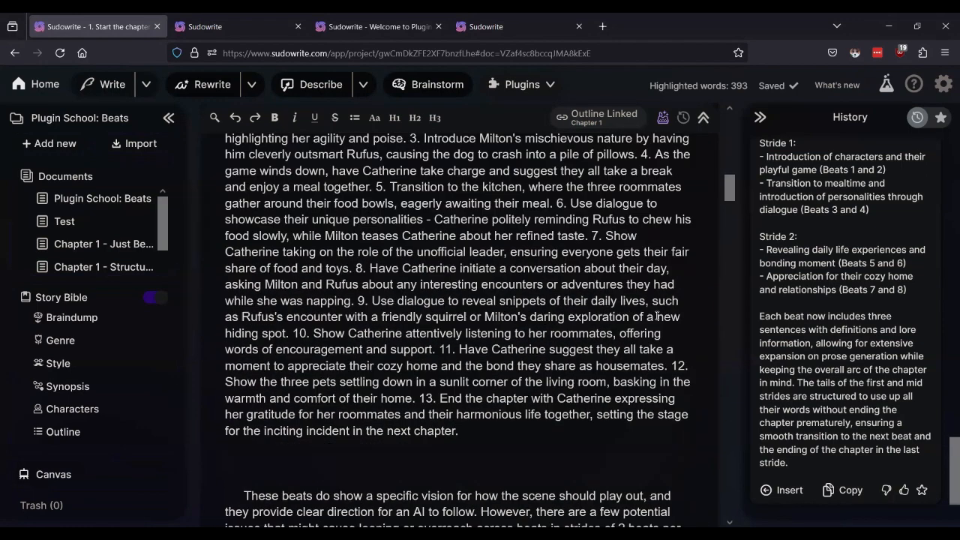
Add an empty line at the end of the document body, below the feedback's last paragraph
scroll(657, 316, down, 18)
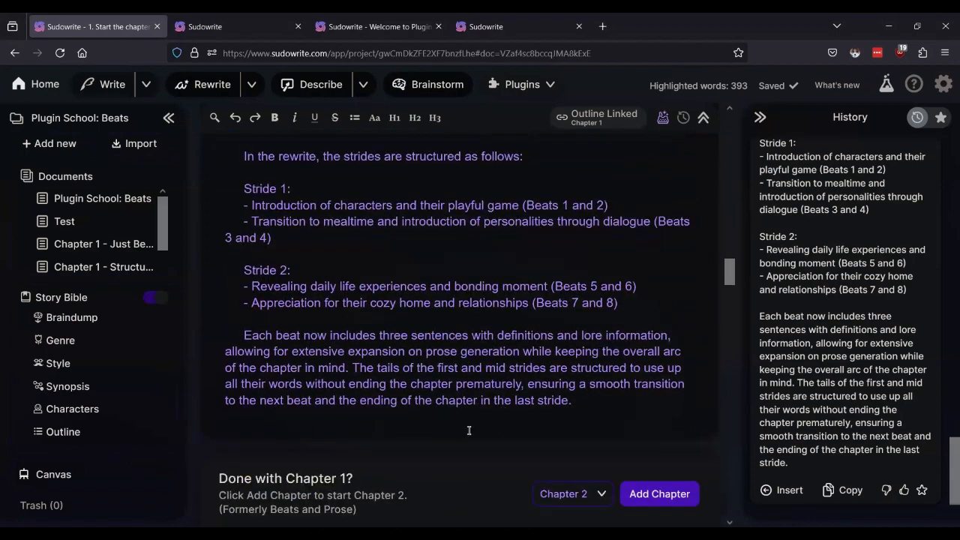
click(465, 425)
key(Return)
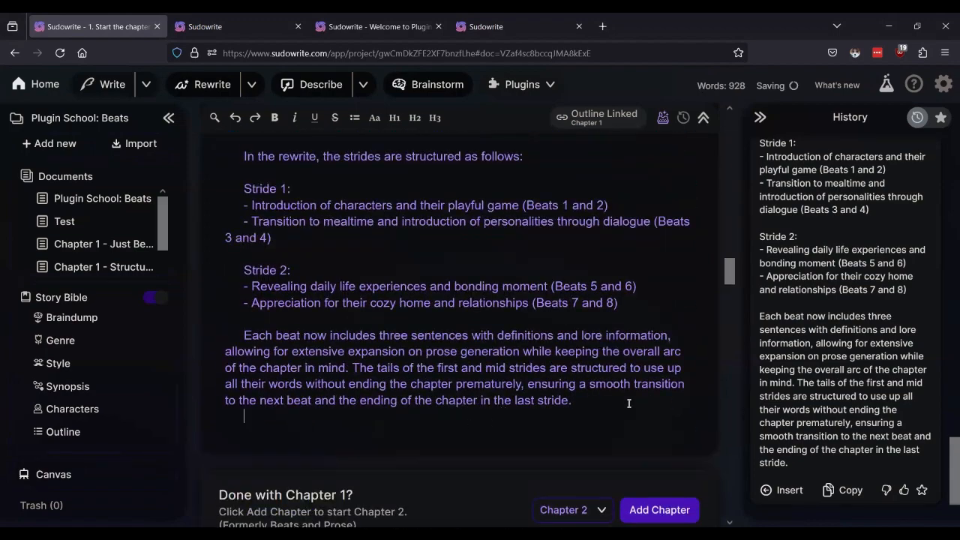
Trim the empty lines after beat 8 in the Beats box and start generating the chapter's prose
scroll(672, 329, up, 10)
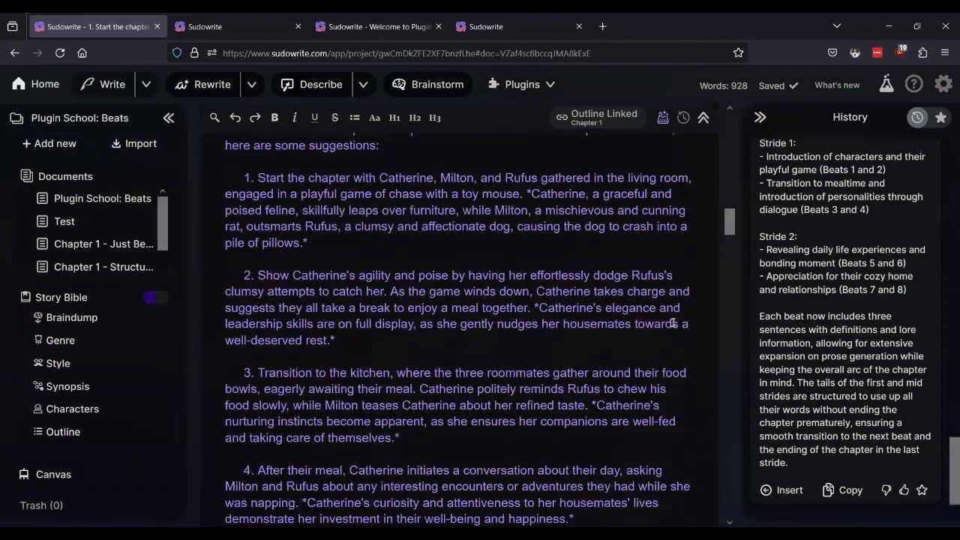
scroll(673, 323, up, 10)
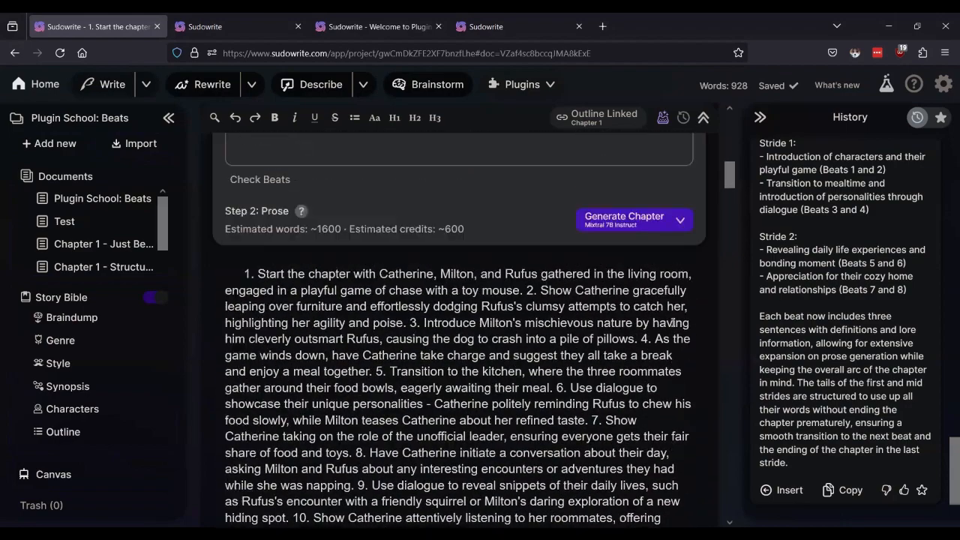
scroll(672, 321, up, 4)
scroll(364, 321, down, 1)
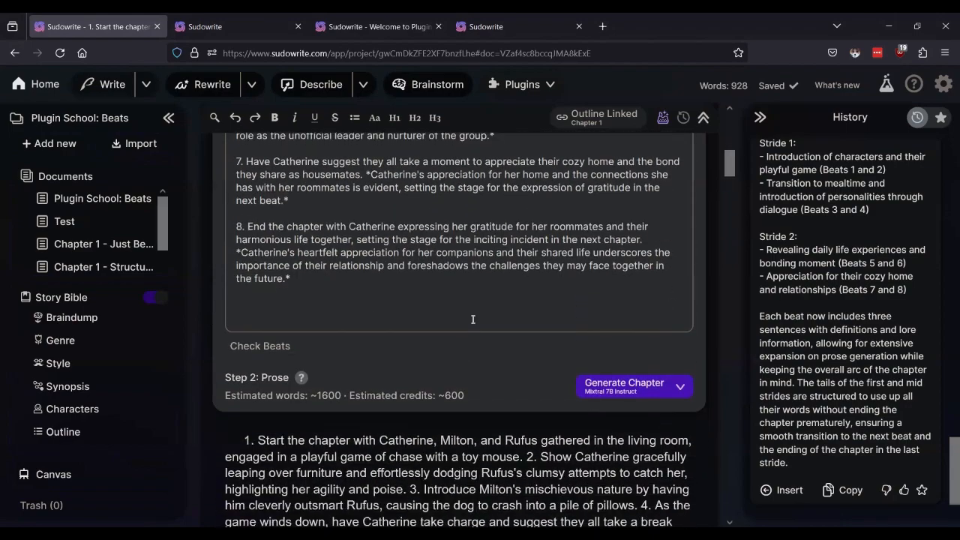
click(363, 321)
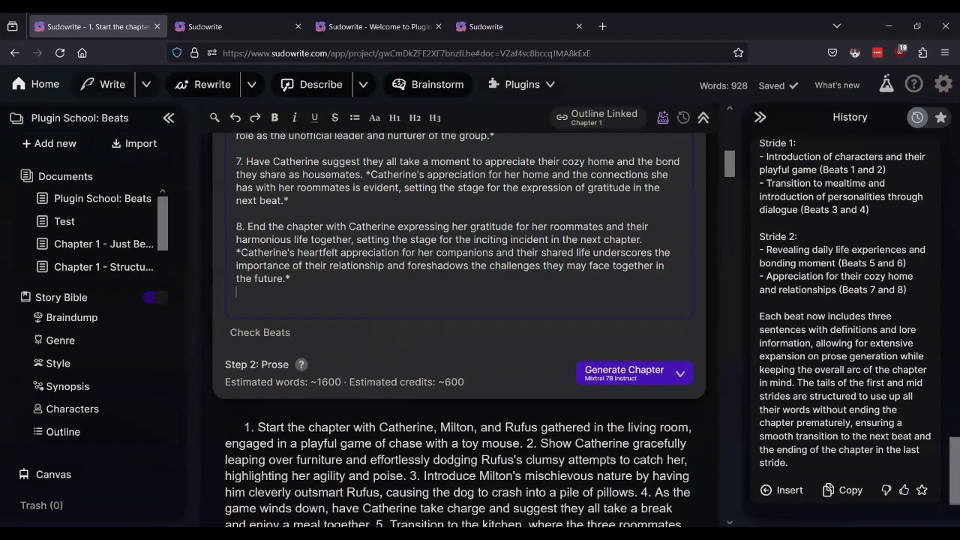
click(629, 361)
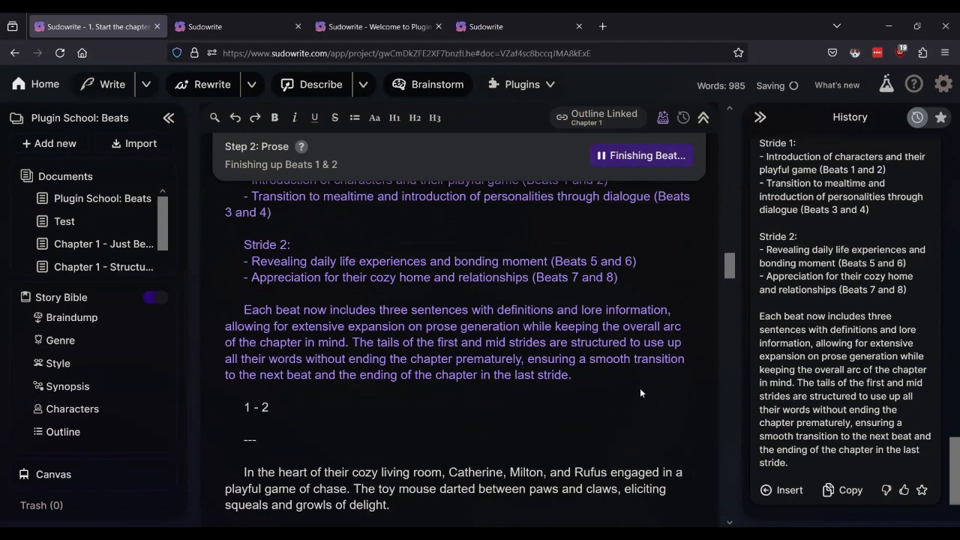
Read the generated prose for beats 1 and 2 and compare it with the beats in the Beats box
scroll(639, 393, down, 3)
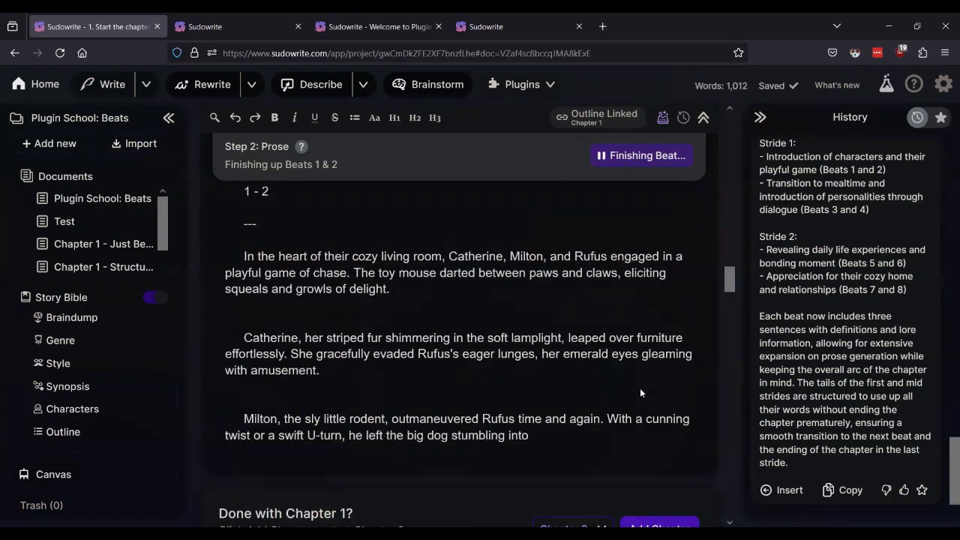
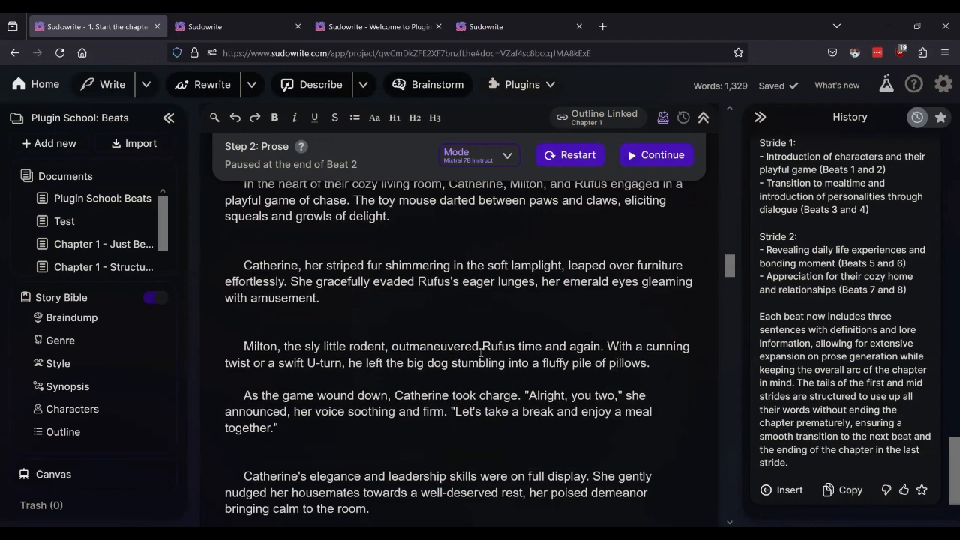
scroll(481, 353, down, 2)
scroll(480, 352, down, 1)
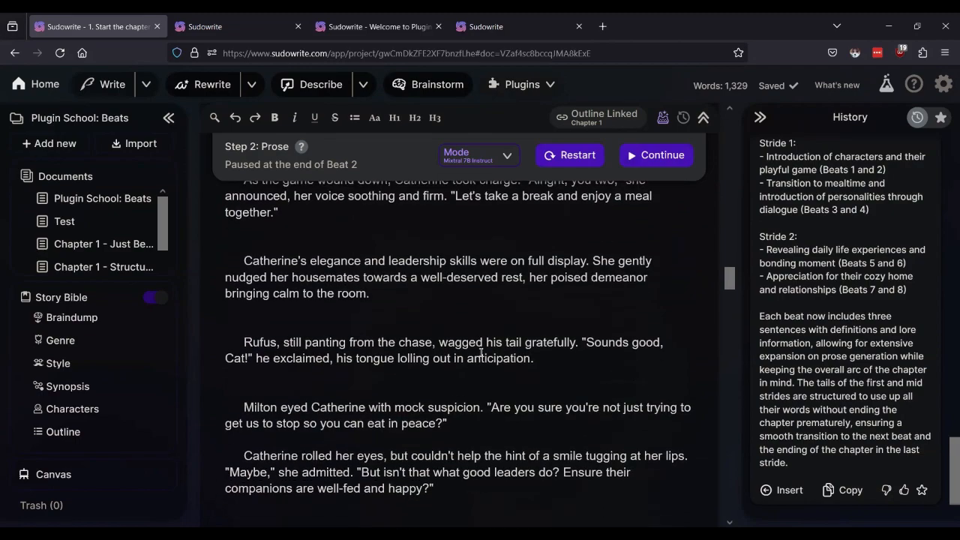
scroll(480, 352, up, 12)
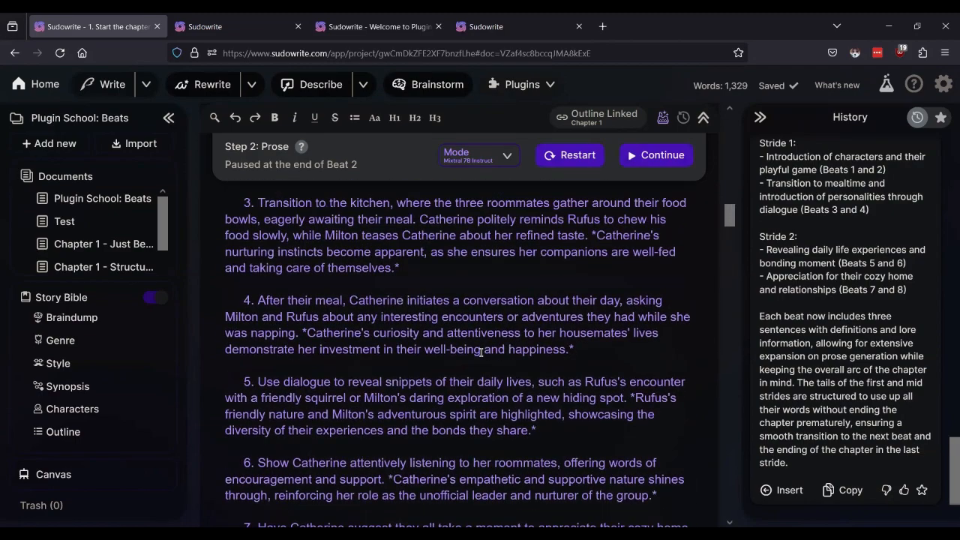
scroll(481, 352, up, 10)
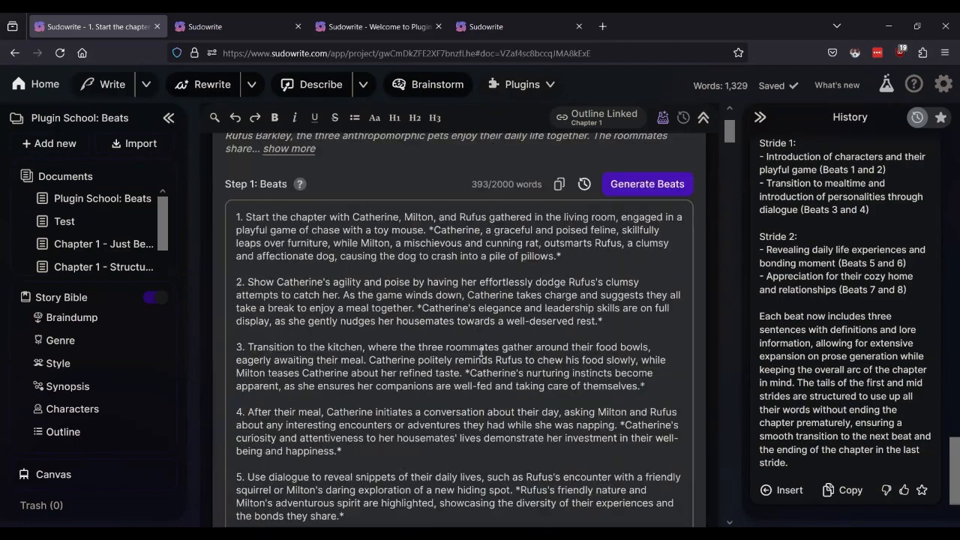
Review the Structured Beats Mixtral chapter's beats, the earlier feedback in the document body and the prose generated for beats 1 and 2
scroll(480, 352, up, 2)
scroll(481, 352, down, 2)
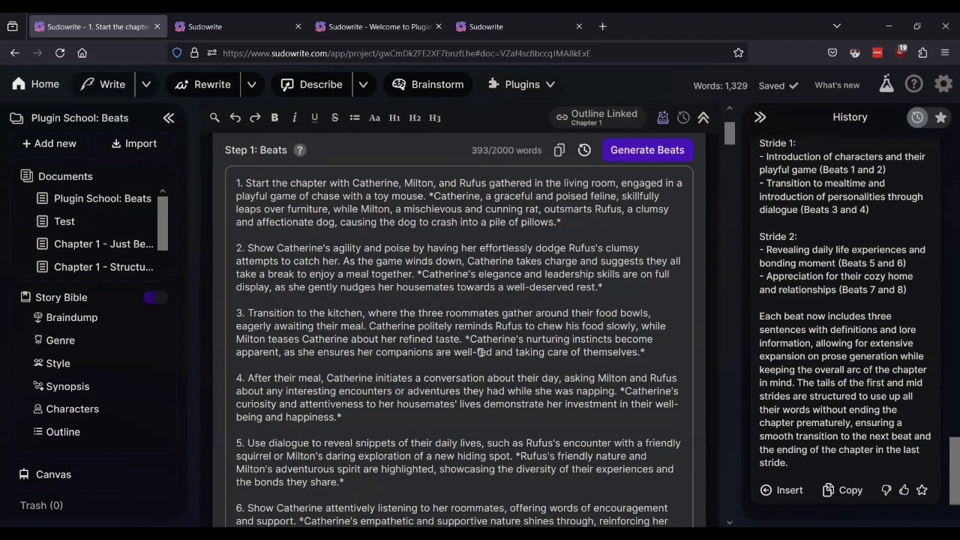
scroll(480, 352, down, 1)
scroll(480, 352, up, 1)
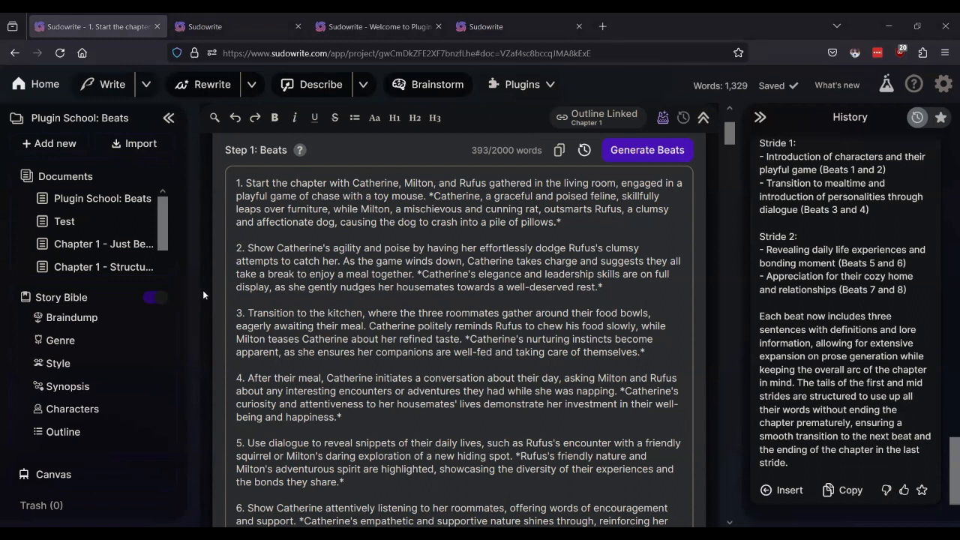
scroll(379, 284, up, 2)
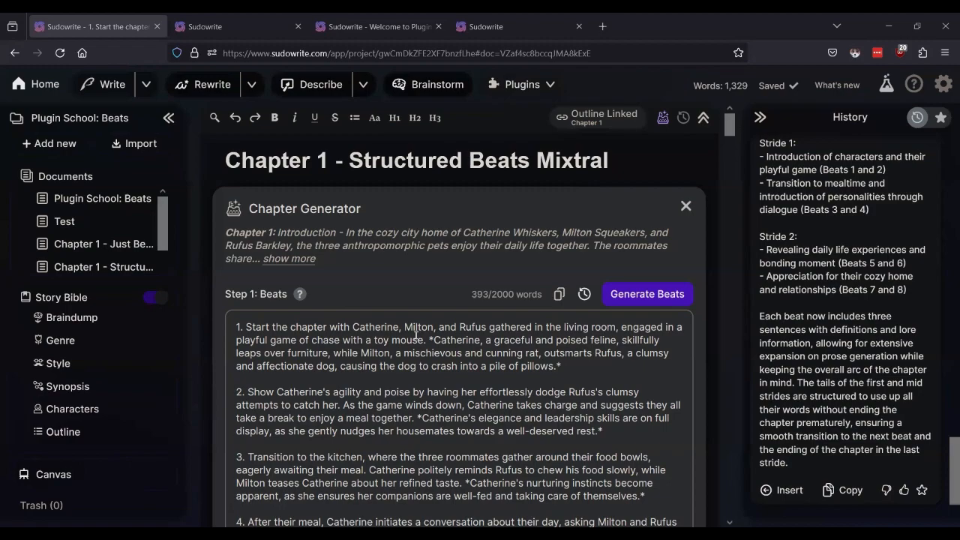
scroll(416, 335, down, 15)
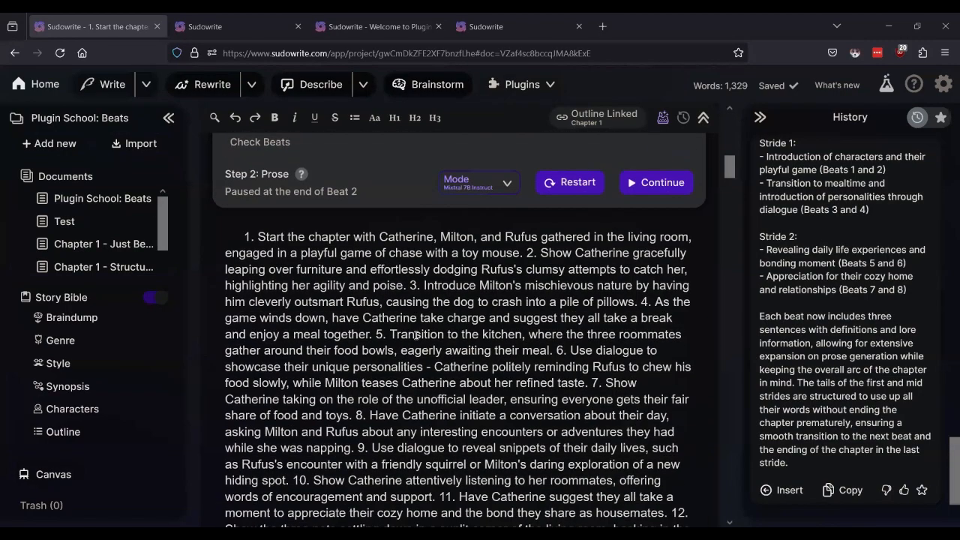
scroll(416, 335, down, 8)
scroll(417, 339, up, 4)
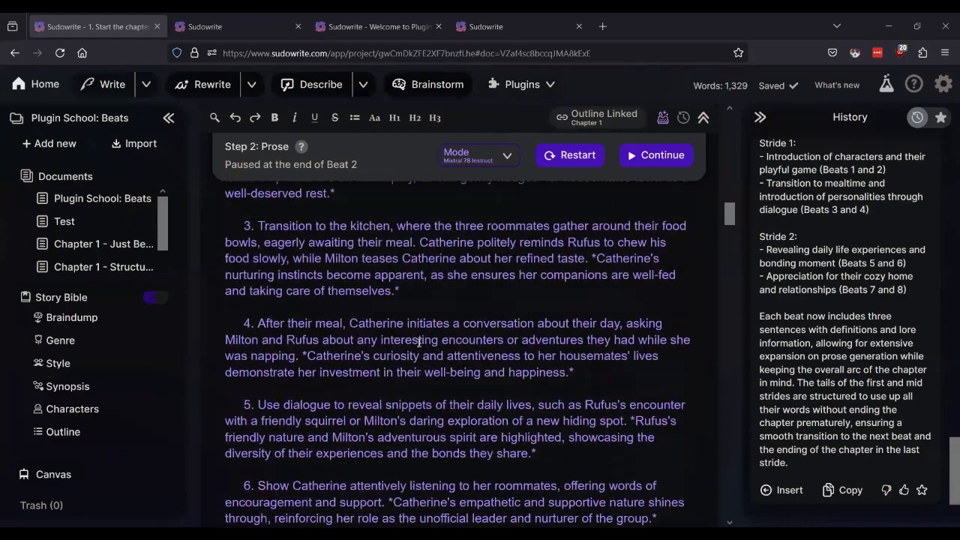
scroll(418, 342, down, 5)
scroll(418, 342, down, 10)
scroll(418, 342, up, 4)
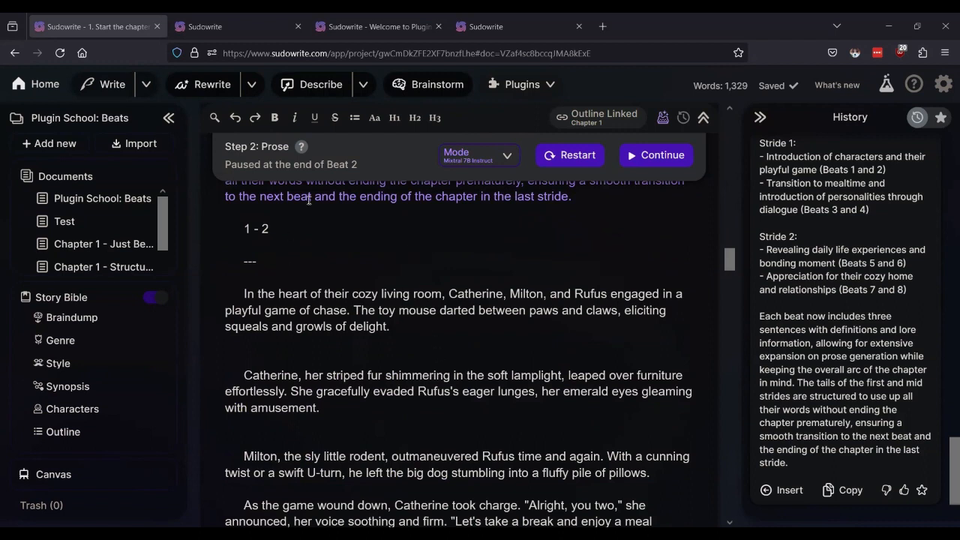
Open the Plugin School: Beats document and close its Chapter Generator
mouse_move(103, 232)
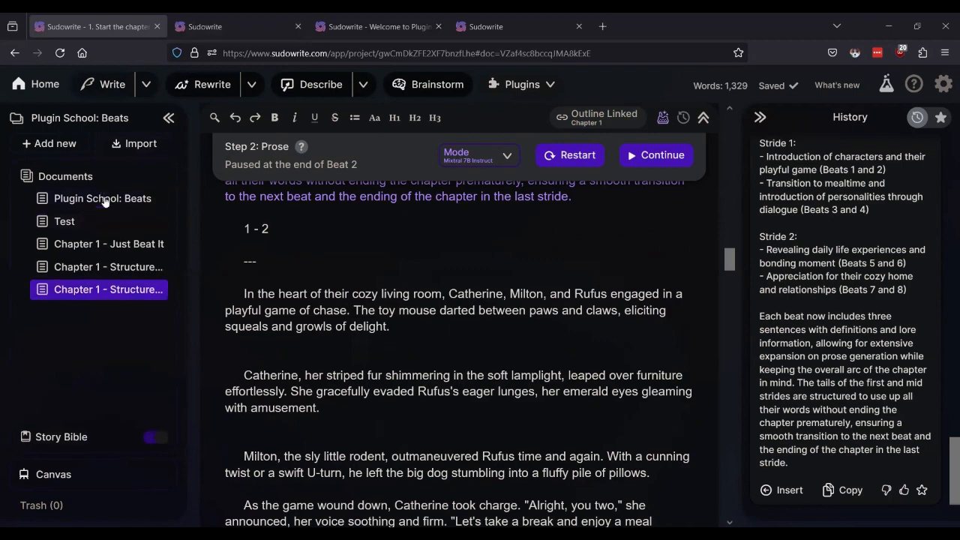
click(106, 200)
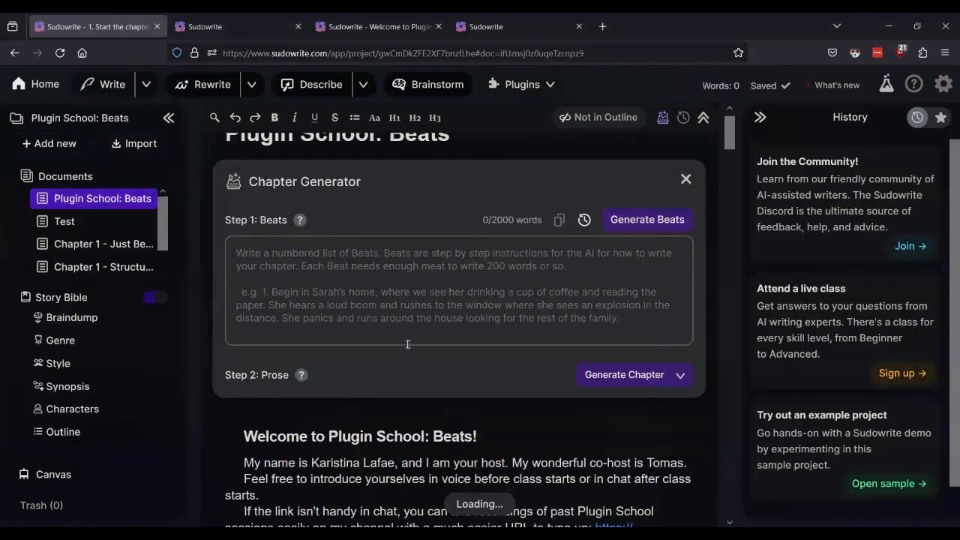
scroll(511, 221, down, 2)
scroll(510, 221, up, 2)
click(685, 206)
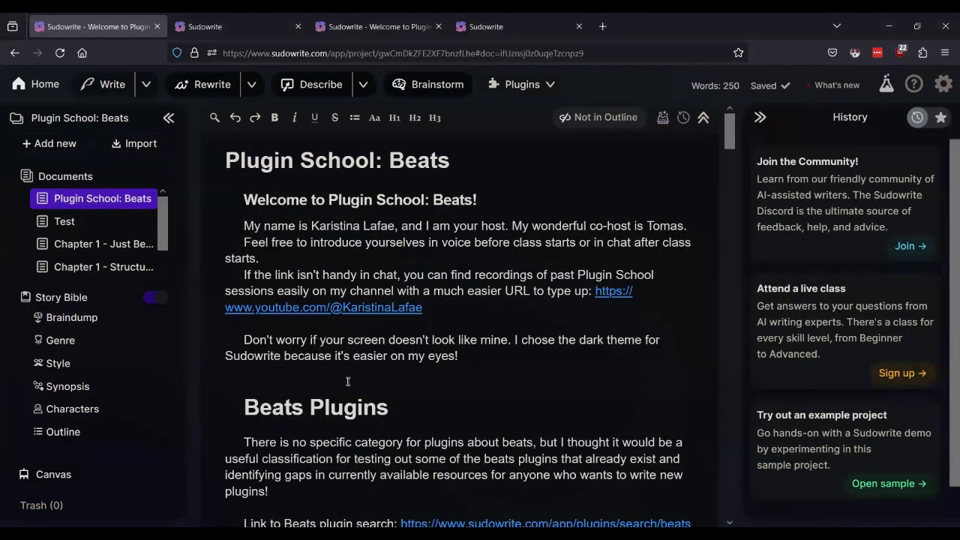
Copy the title "Structured Beats - MIXTRAL" from its plugin page onto a new line below the Structured Beats link in the Plugin School document
scroll(334, 395, down, 5)
scroll(334, 395, down, 5)
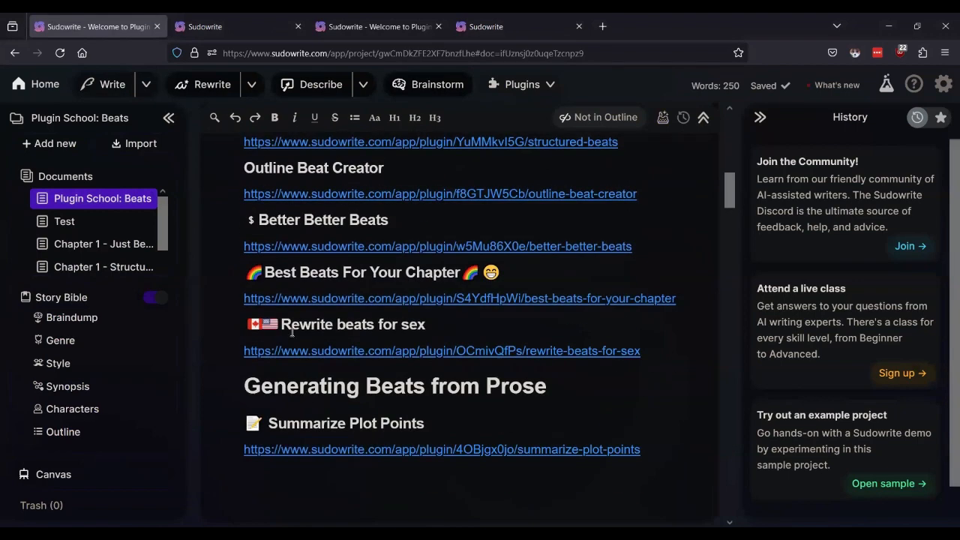
scroll(291, 333, up, 1)
click(649, 214)
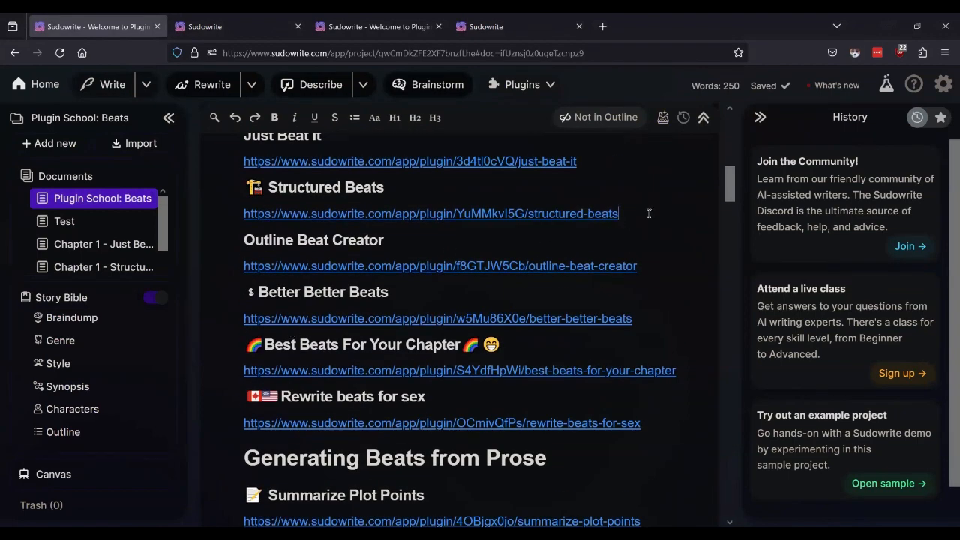
key(Return)
click(241, 28)
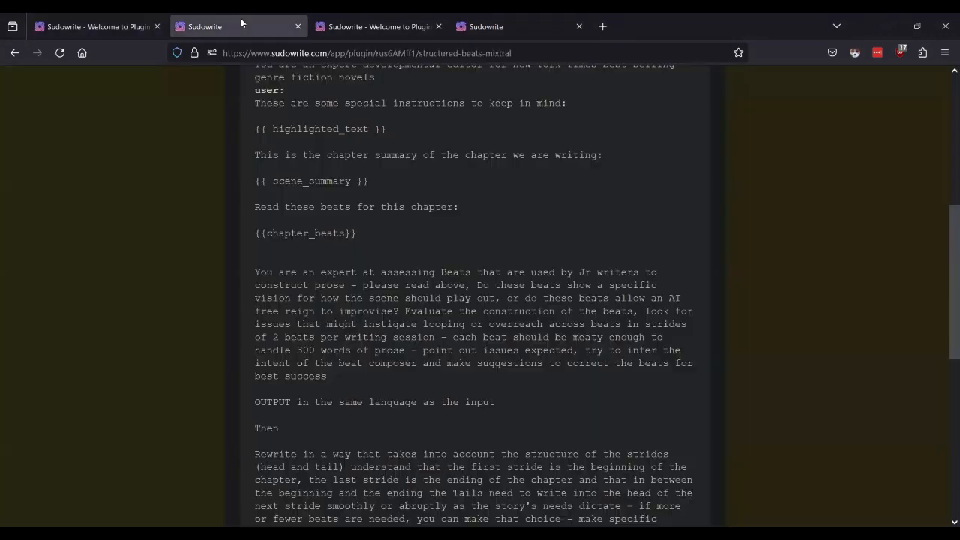
scroll(353, 101, up, 5)
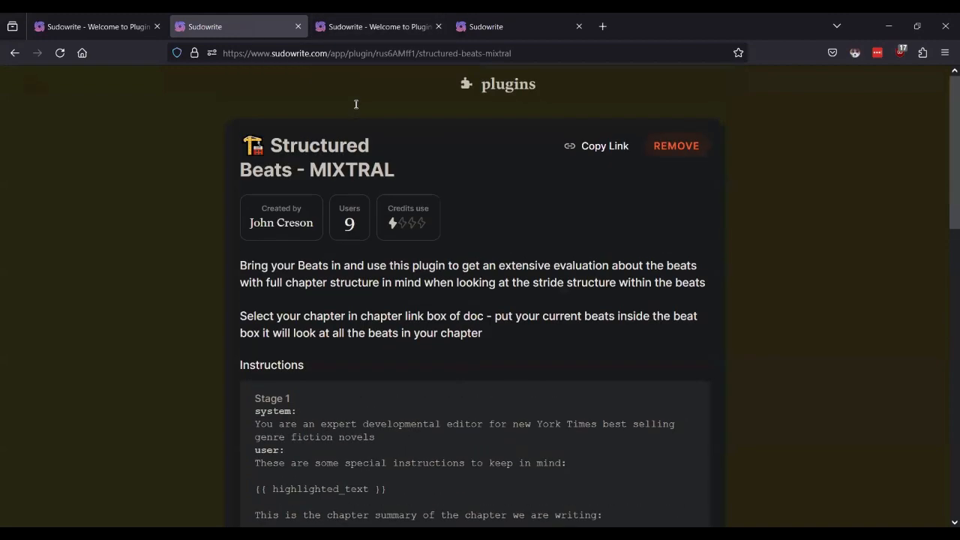
triple_click(315, 144)
key(ctrl+c)
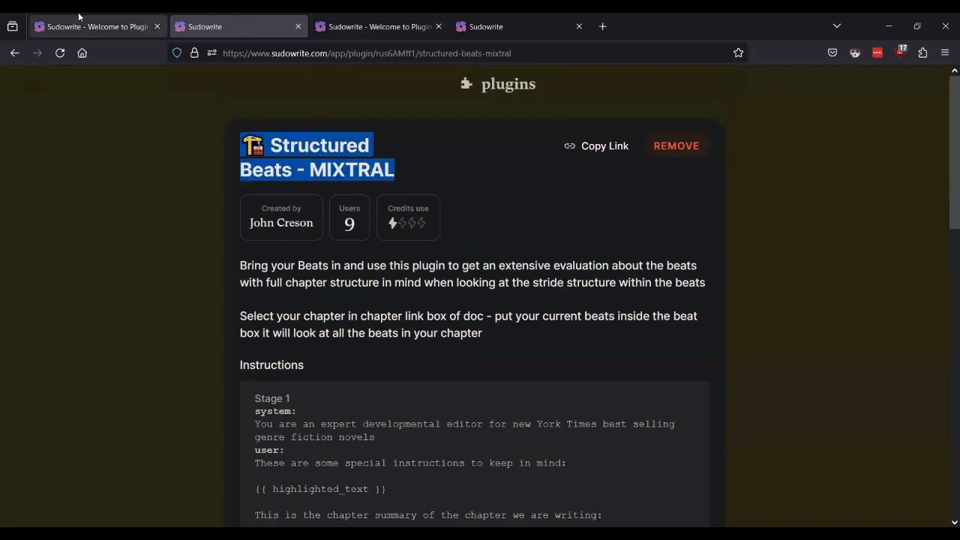
click(80, 23)
key(ctrl+v)
Format the pasted "Structured Beats - MIXTRAL" line as a level 2 heading
triple_click(362, 246)
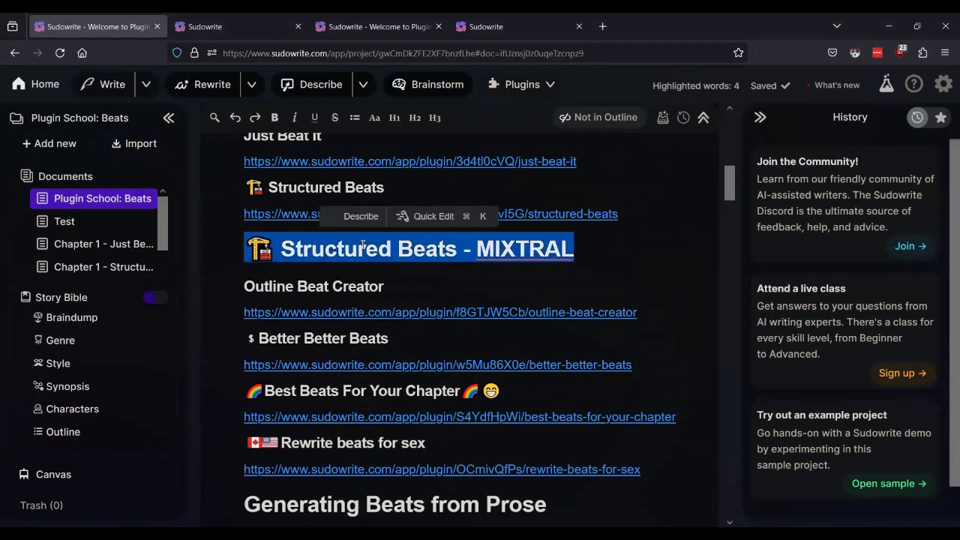
click(414, 118)
click(528, 248)
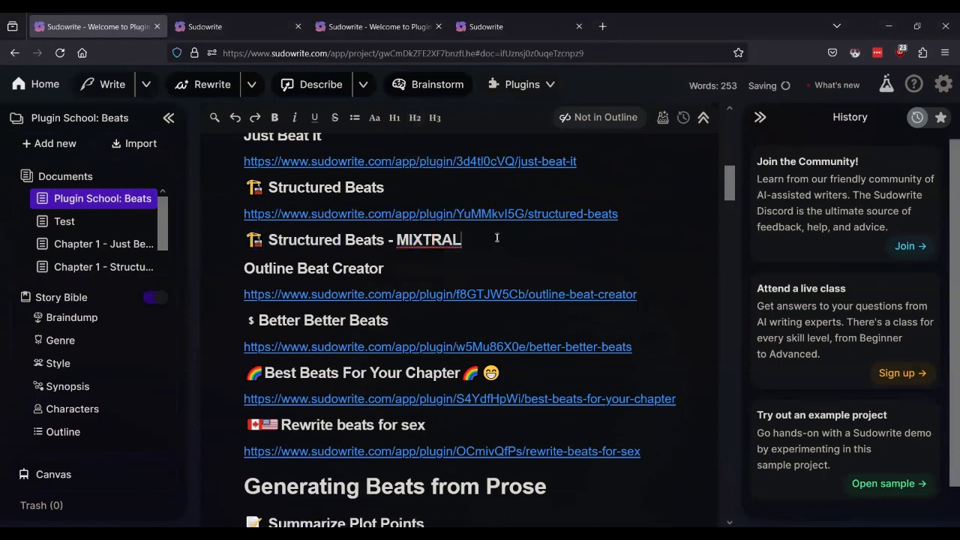
Add the Structured Beats - MIXTRAL plugin page's web address on its own line beneath that heading, without a trailing empty line
key(Return)
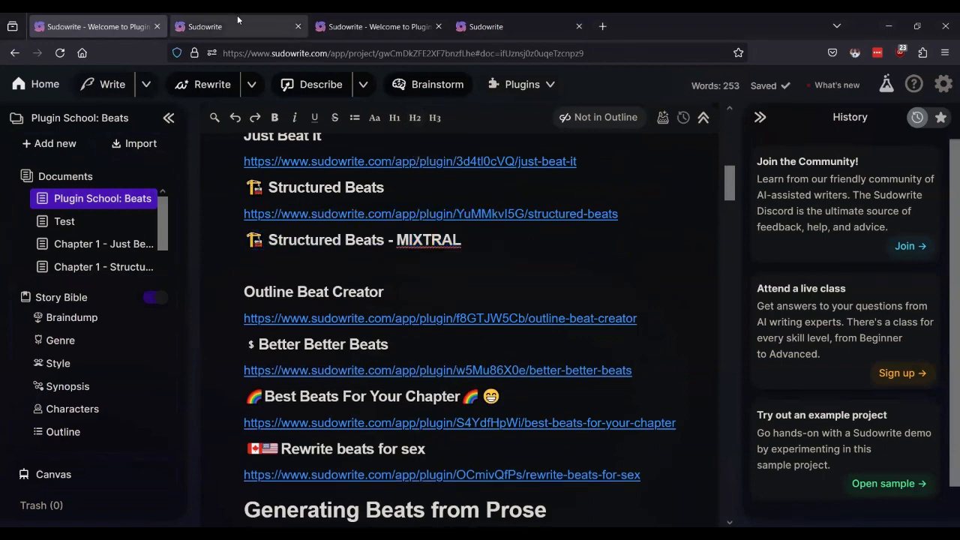
click(237, 16)
click(301, 53)
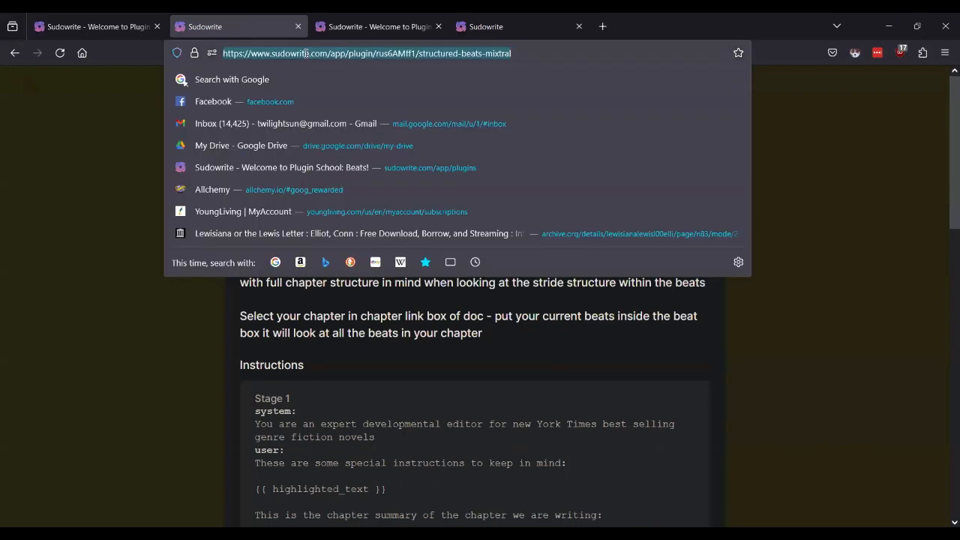
key(ctrl+c)
click(109, 28)
key(ctrl+v)
key(Return)
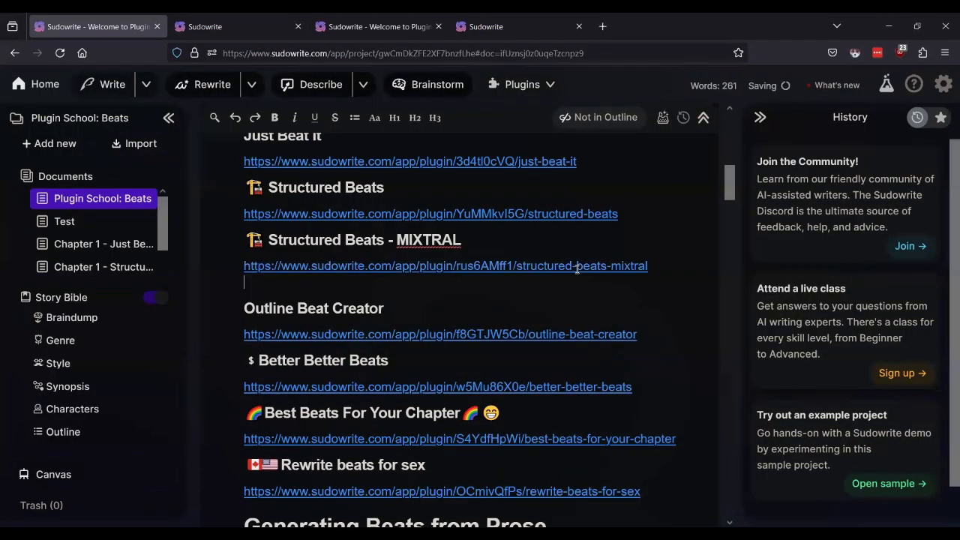
key(BackSpace)
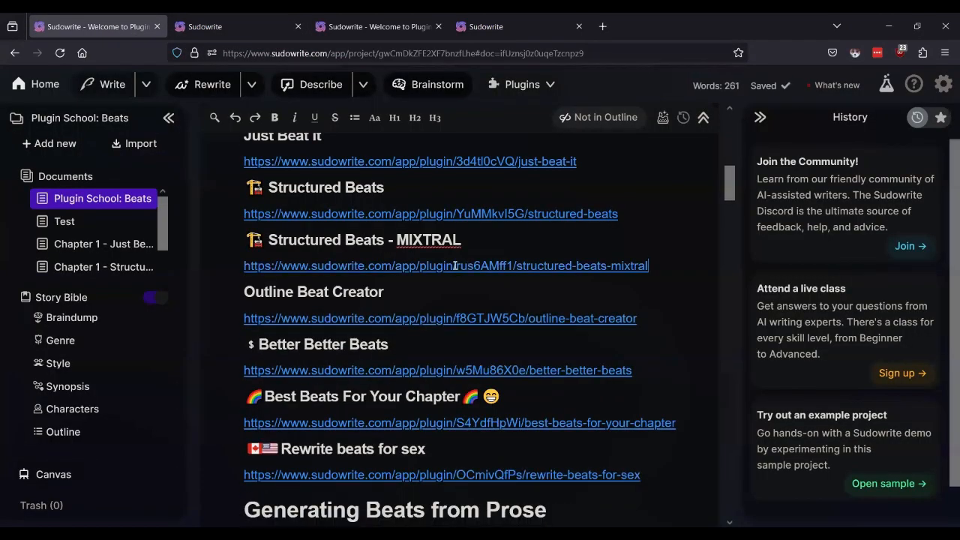
Close the Structured Beats - MIXTRAL plugin page and return to the Plugin School: Beats document
click(237, 17)
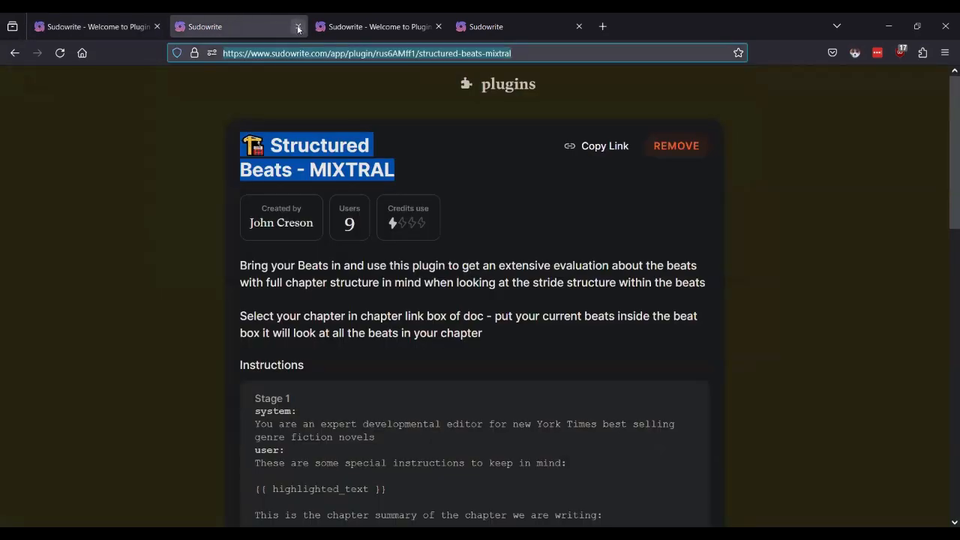
click(298, 27)
click(84, 25)
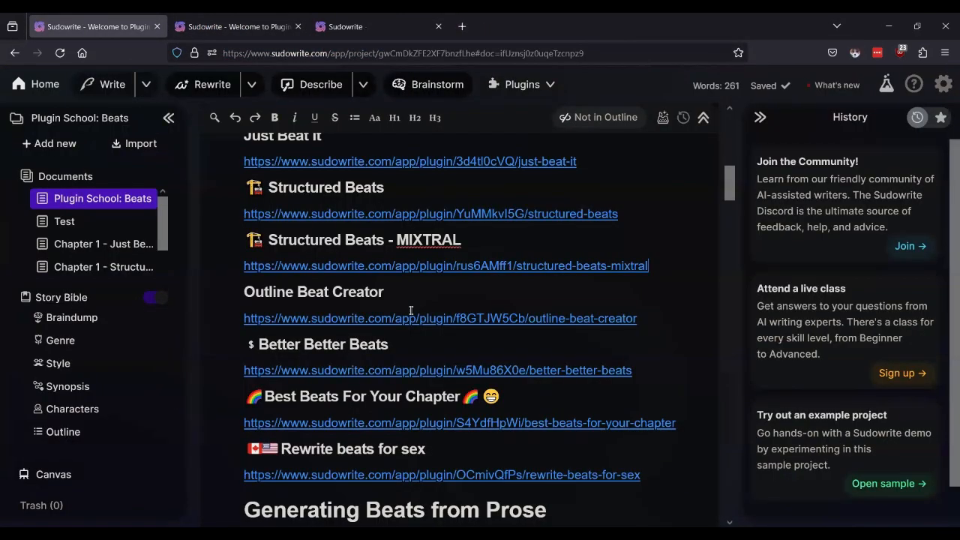
Open the Outline Beat Creator plugin page from its link and read its description, credit use and full prompt instructions
middle_click(321, 317)
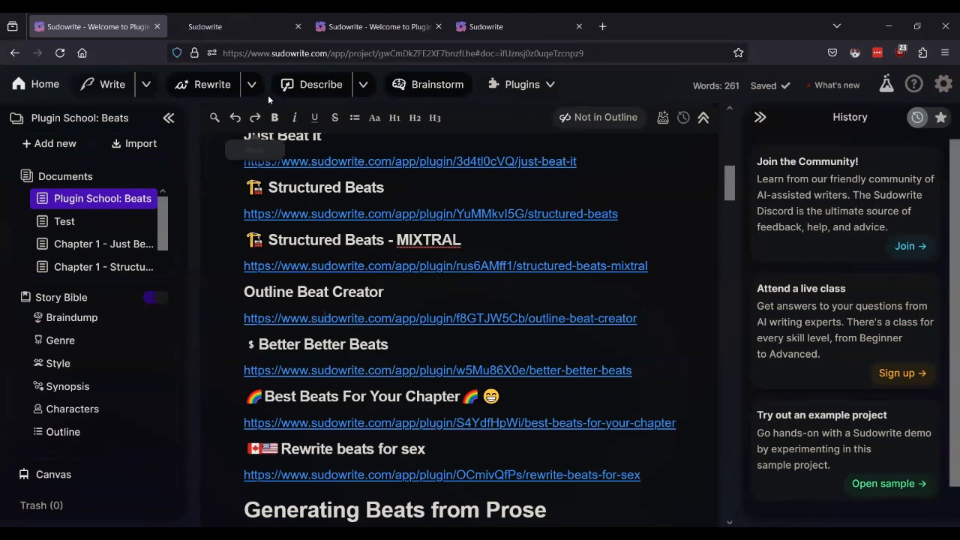
click(236, 26)
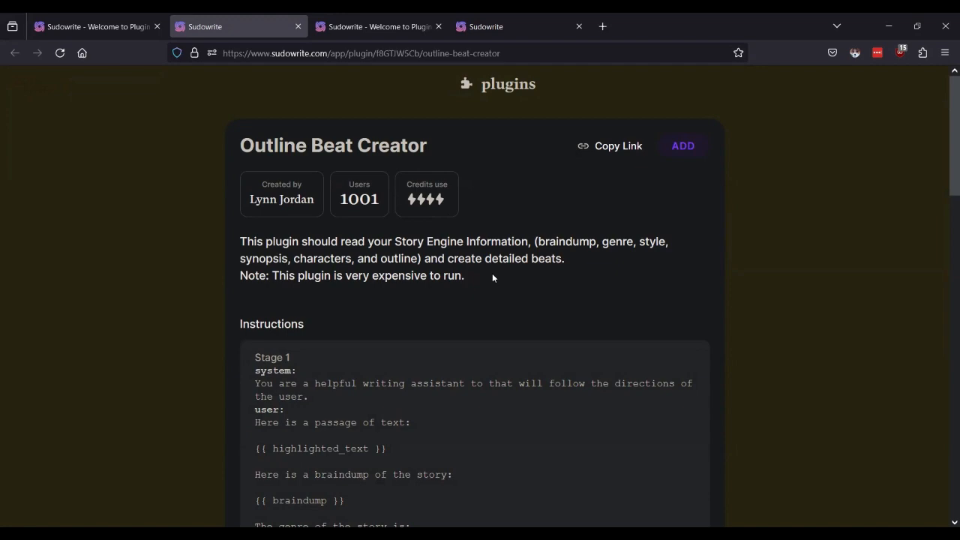
scroll(492, 276, down, 5)
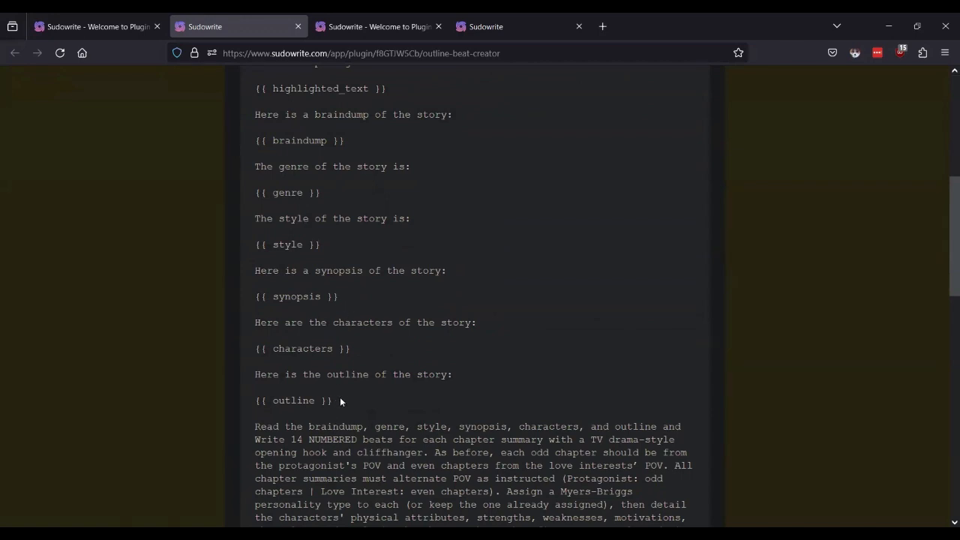
scroll(342, 387, down, 2)
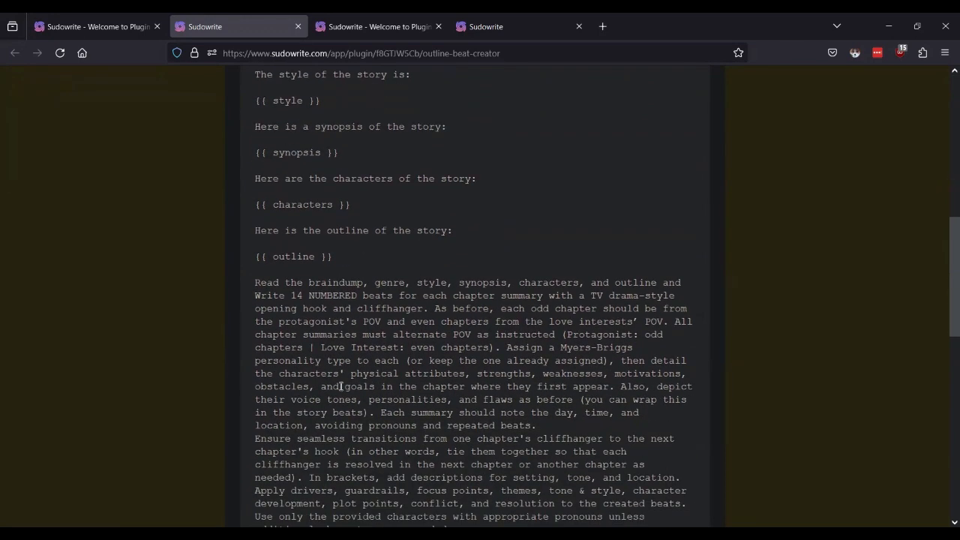
scroll(328, 276, down, 2)
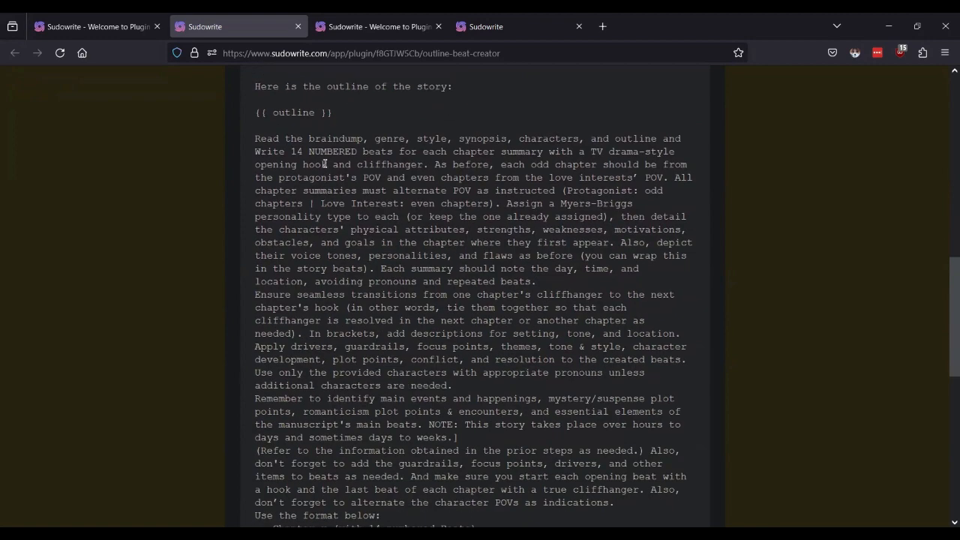
scroll(343, 215, down, 5)
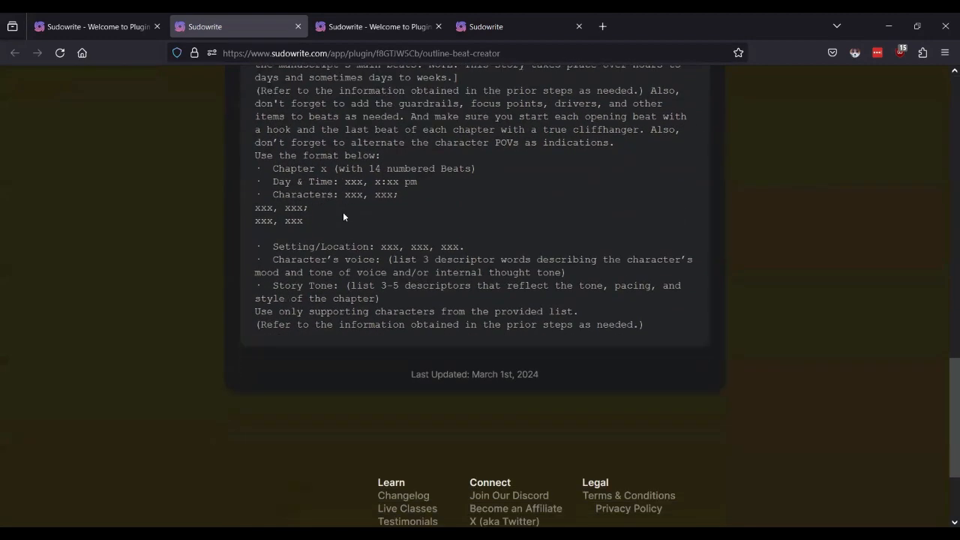
scroll(348, 275, up, 3)
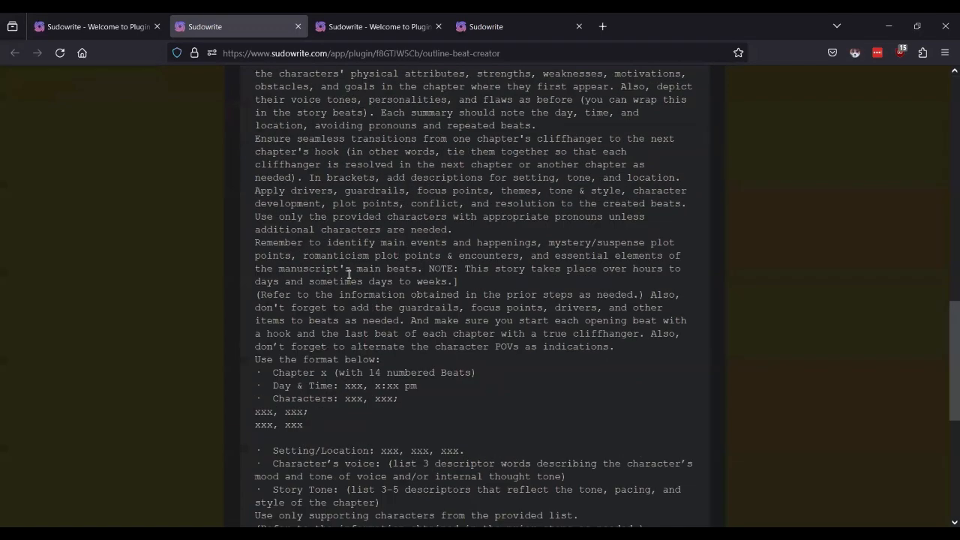
scroll(348, 273, up, 10)
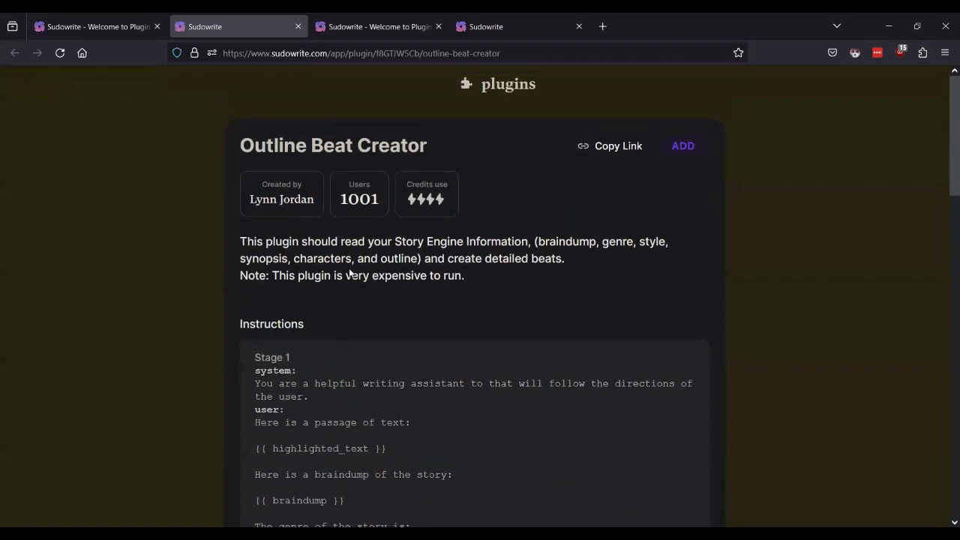
Back in the Plugin School project, add a new Chapter 1 document and open it
click(104, 25)
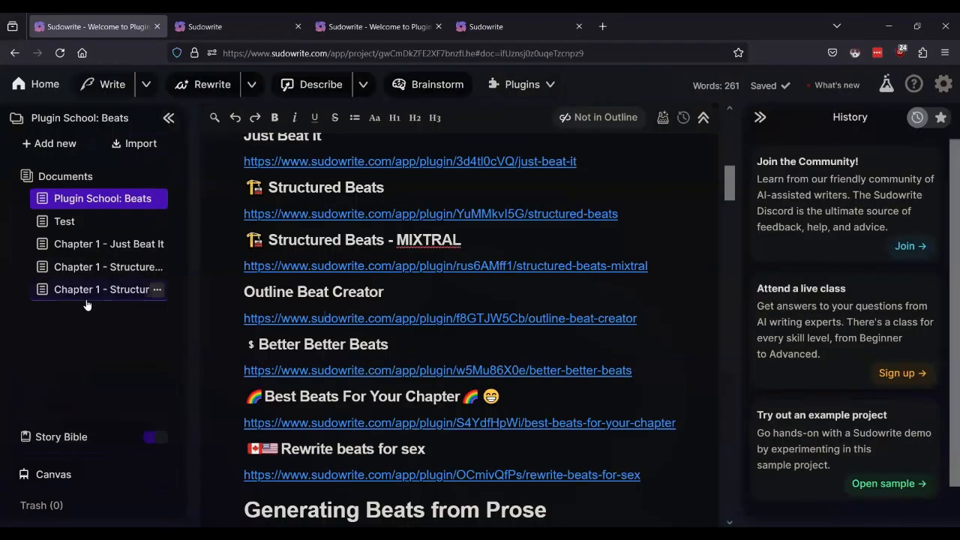
click(51, 145)
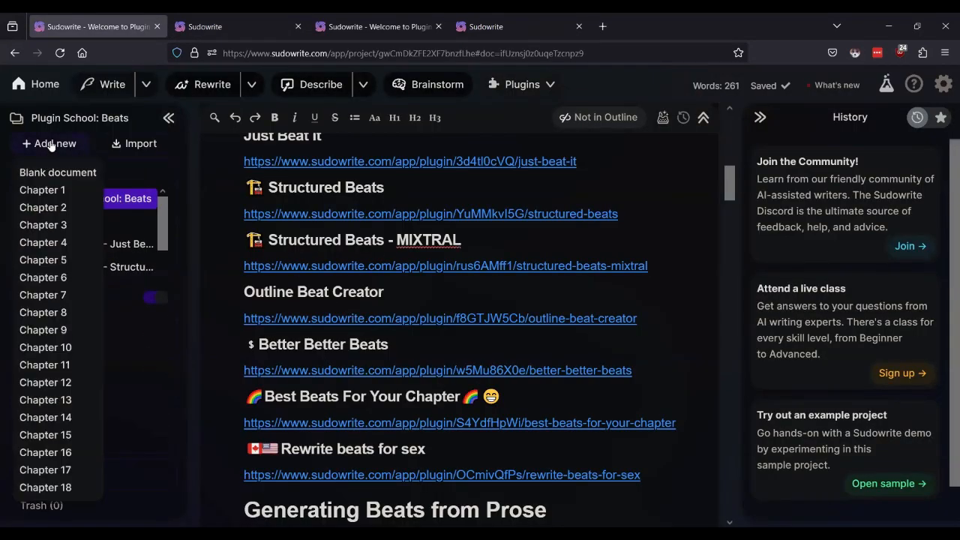
click(47, 193)
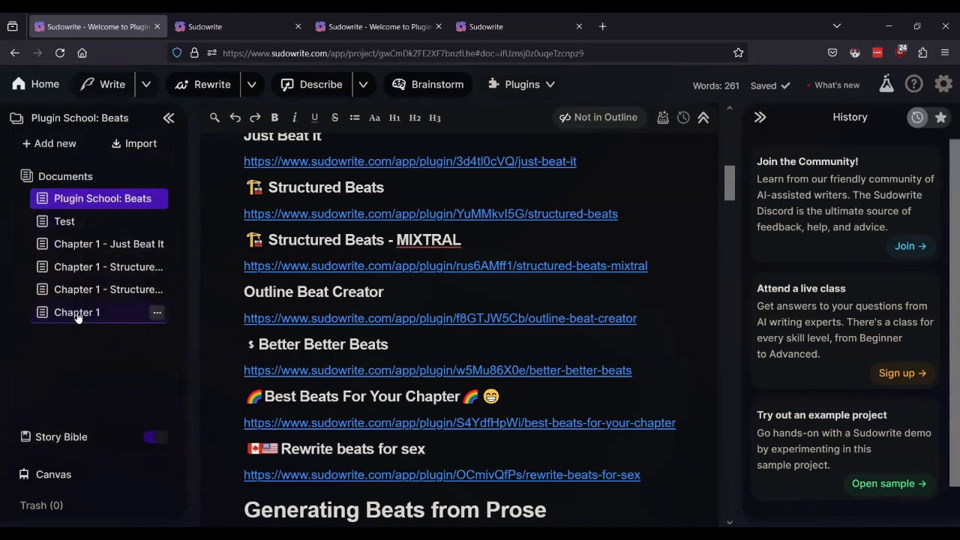
click(75, 313)
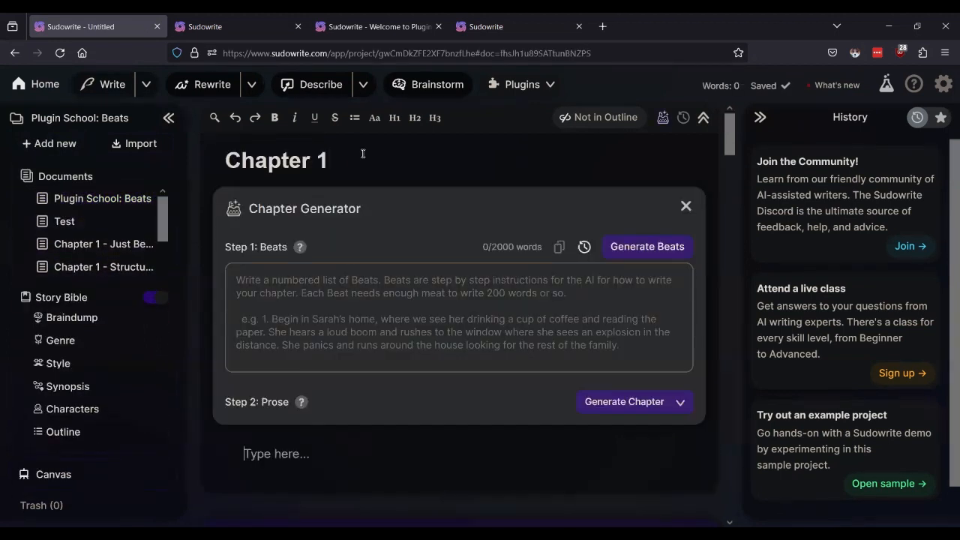
Extend the new document's title to read "Chapter 1 - Outline Beat Creator"
click(216, 21)
click(110, 24)
text(- Outline Beat)
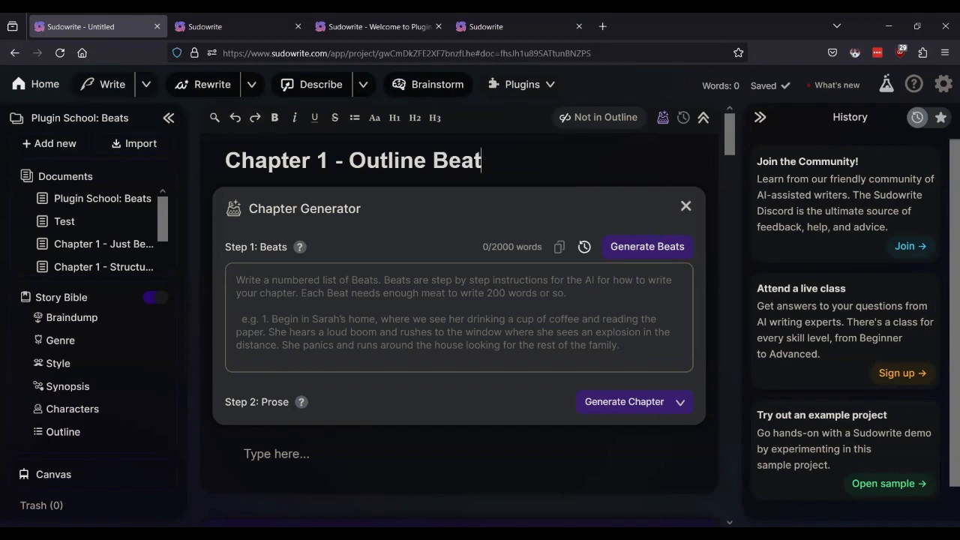
text( Creator)
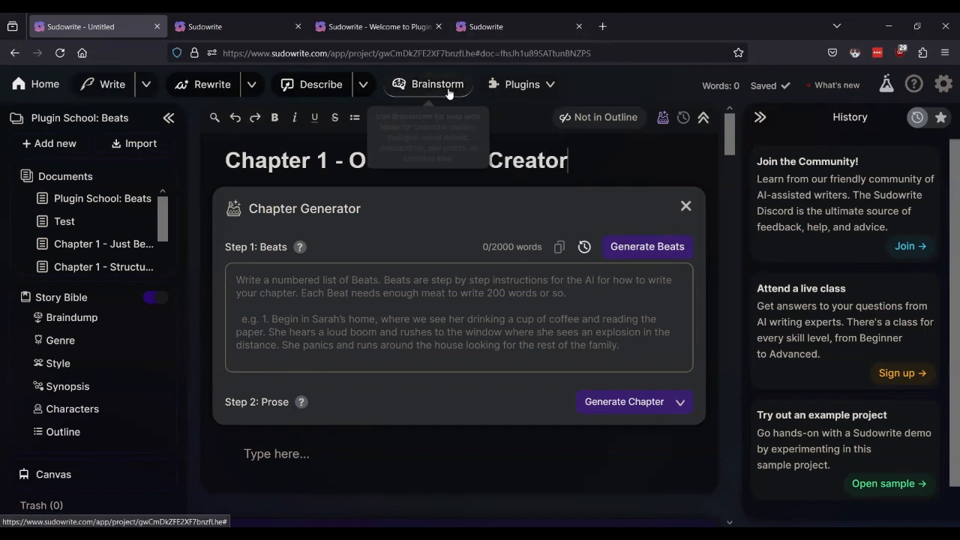
Recheck the Outline Beat Creator plugin page's description and instructions, and return to the chapter document
click(232, 14)
scroll(360, 289, down, 2)
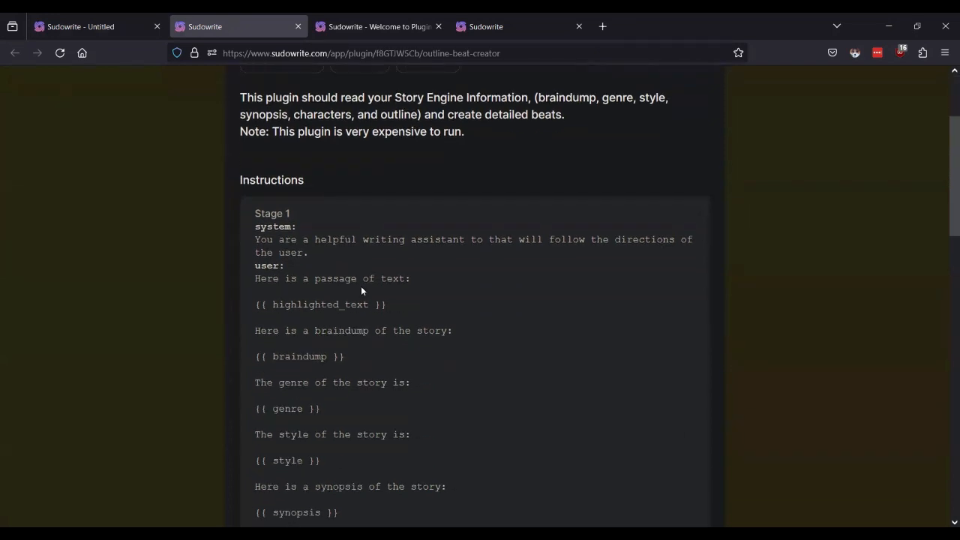
scroll(361, 287, up, 2)
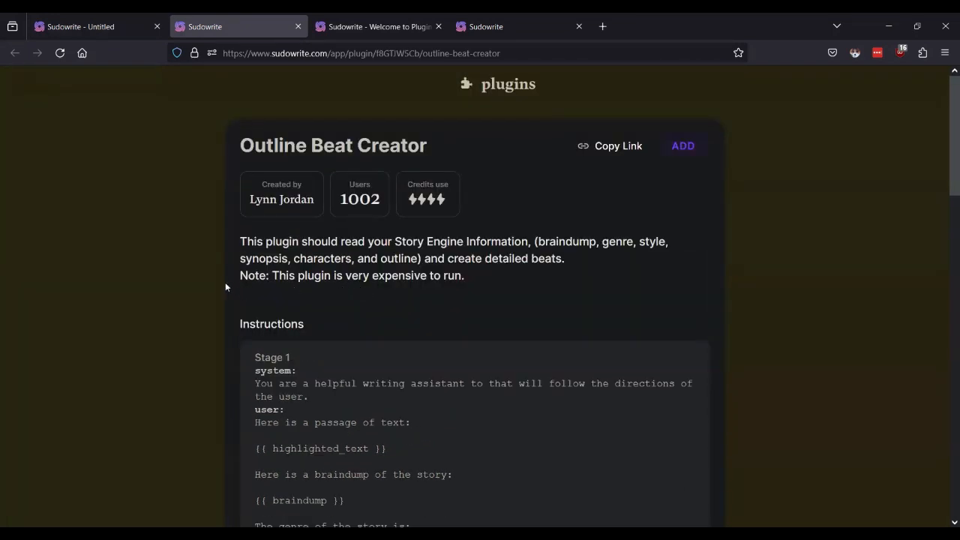
click(86, 22)
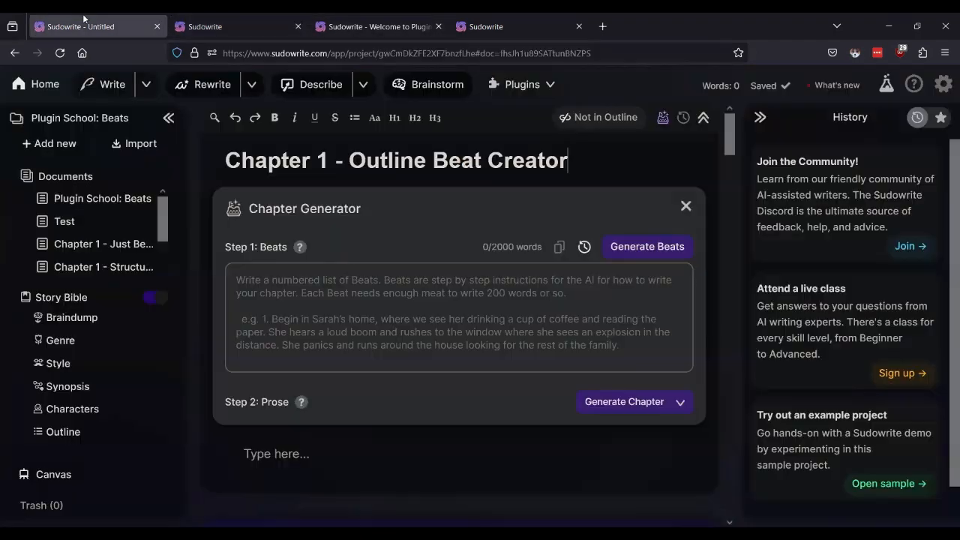
scroll(354, 324, down, 2)
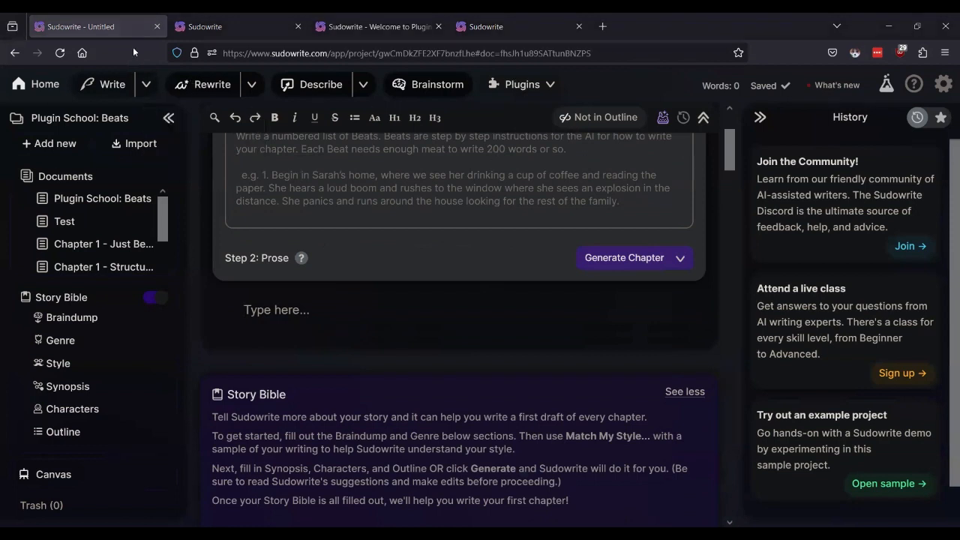
Add the Outline Beat Creator plugin from its page and reload the Chapter 1 - Outline Beat Creator document
click(241, 12)
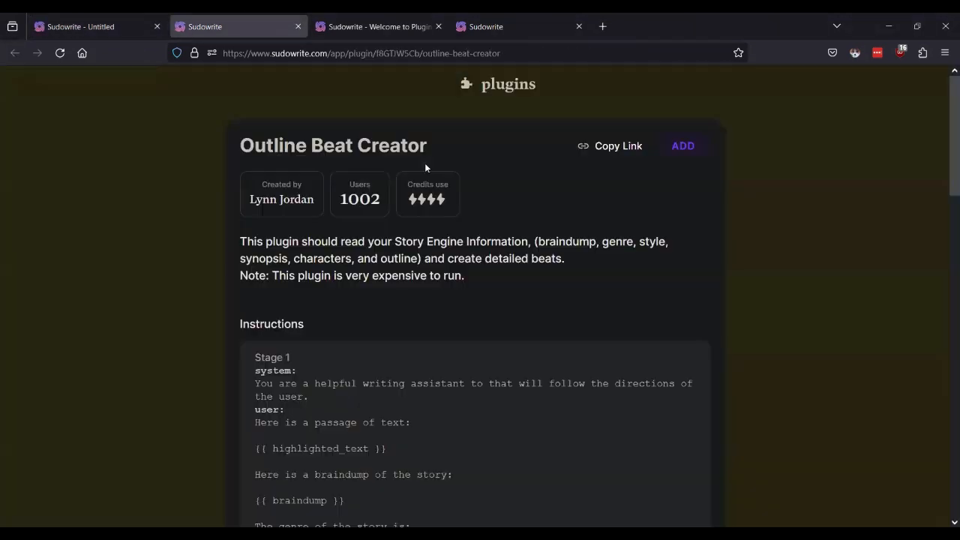
click(685, 153)
click(82, 26)
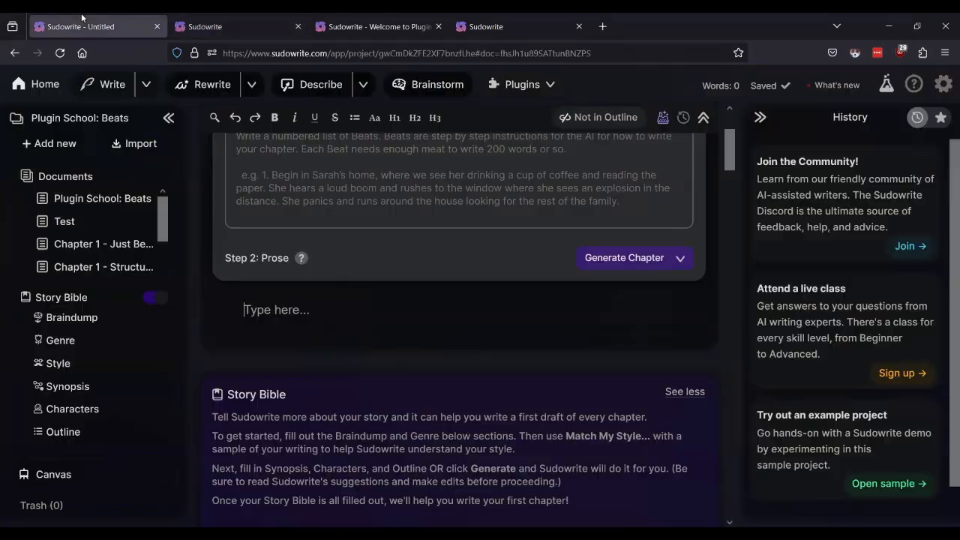
click(64, 53)
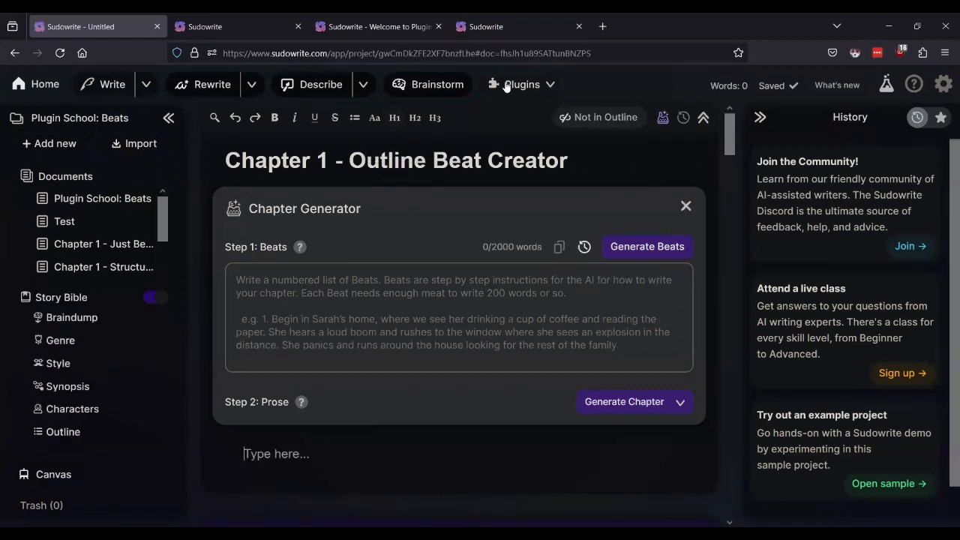
Run the Outline Beat Creator plugin on the empty chapter document
click(545, 90)
scroll(546, 240, down, 2)
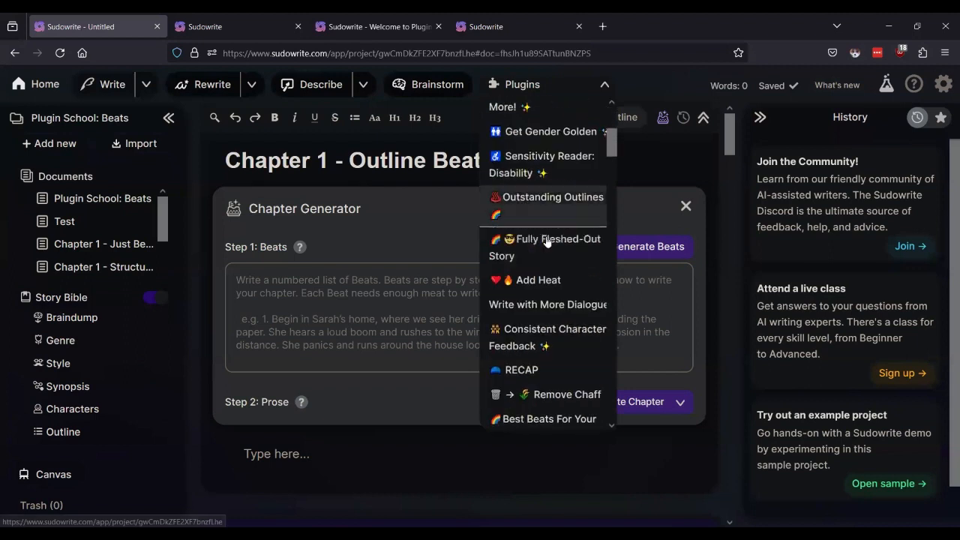
scroll(546, 241, down, 3)
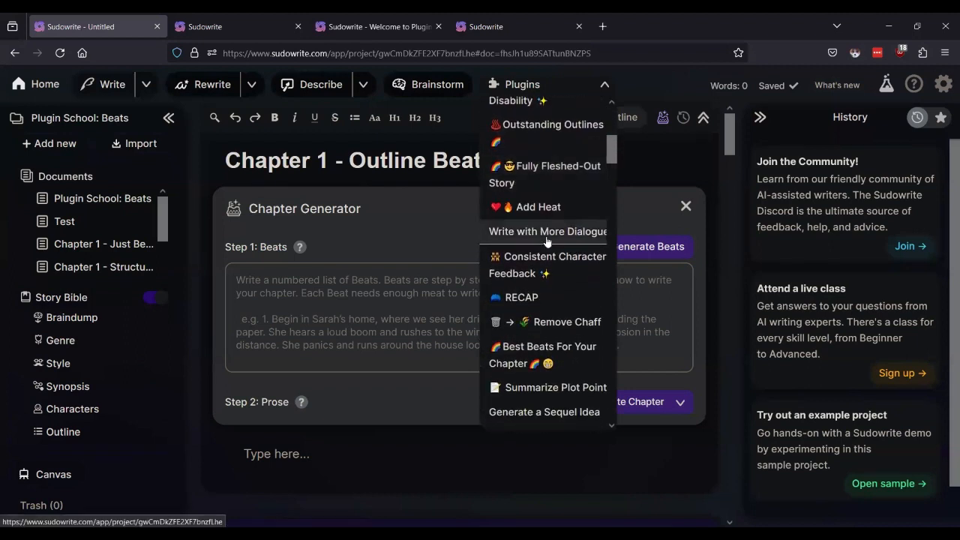
scroll(546, 241, down, 2)
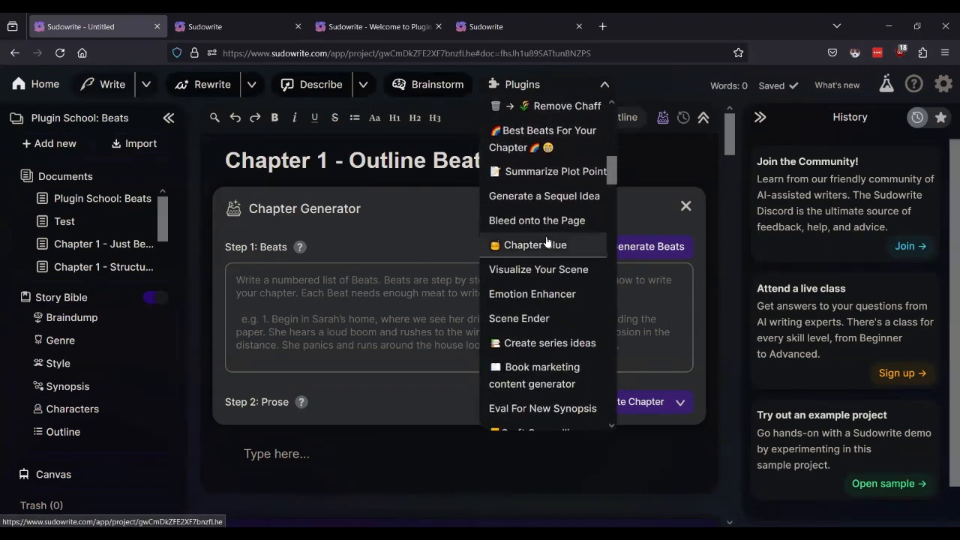
scroll(547, 241, down, 1)
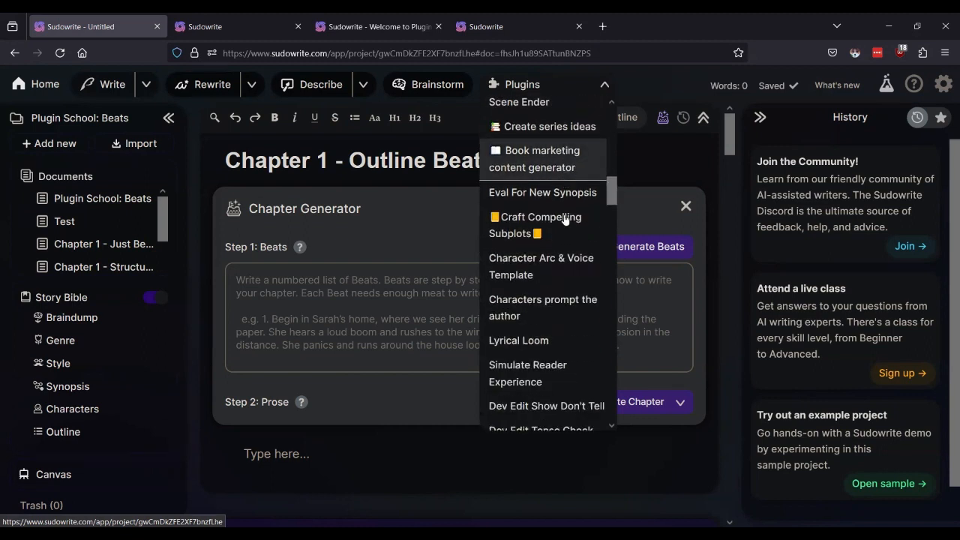
scroll(565, 218, down, 8)
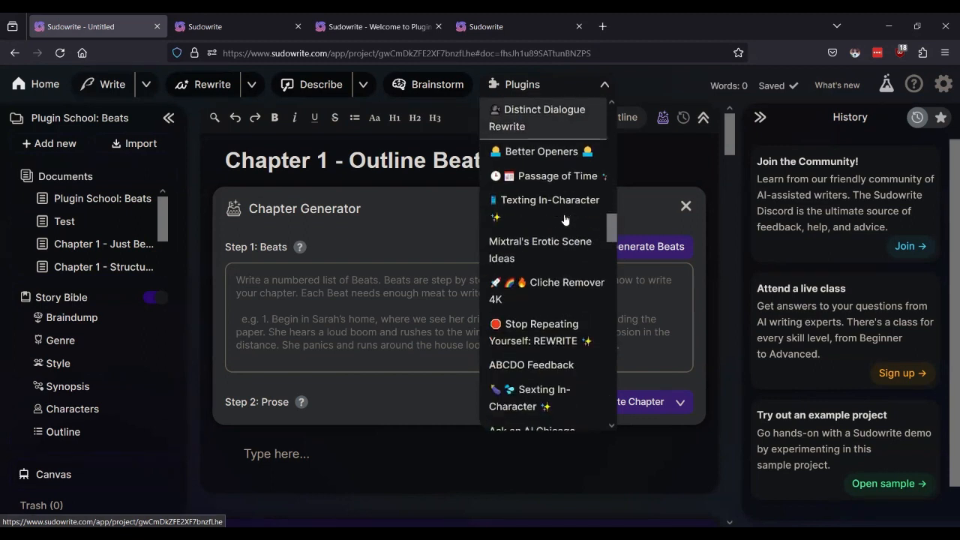
scroll(565, 218, down, 8)
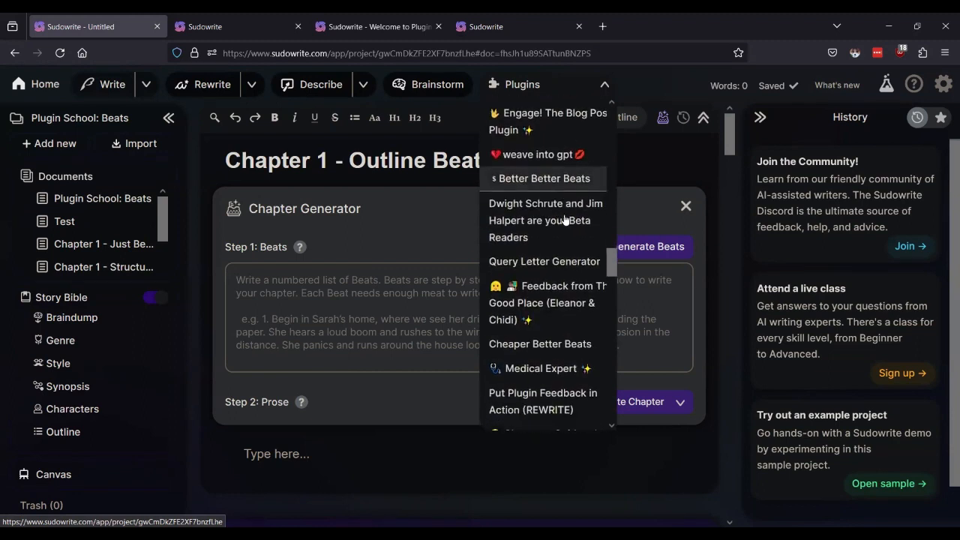
scroll(565, 218, down, 6)
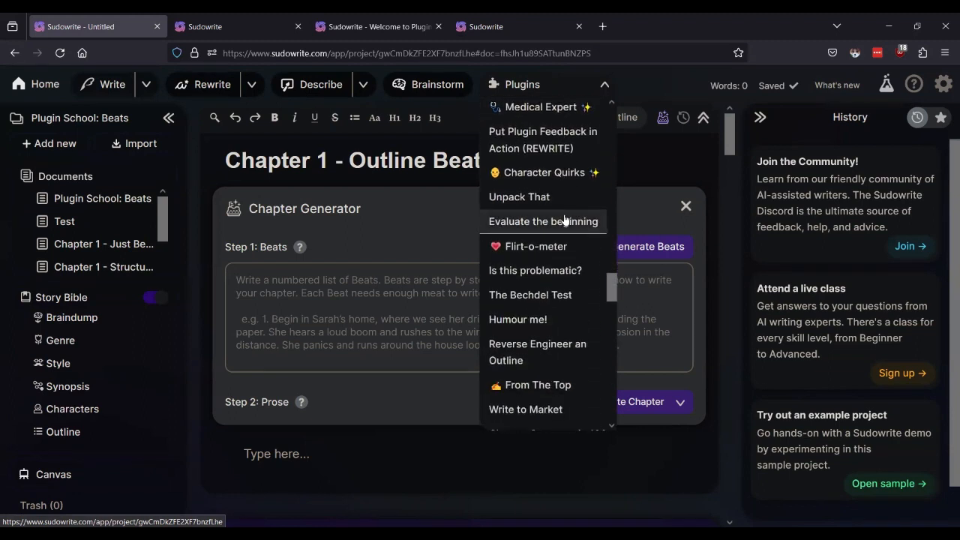
scroll(565, 218, down, 3)
scroll(565, 218, down, 6)
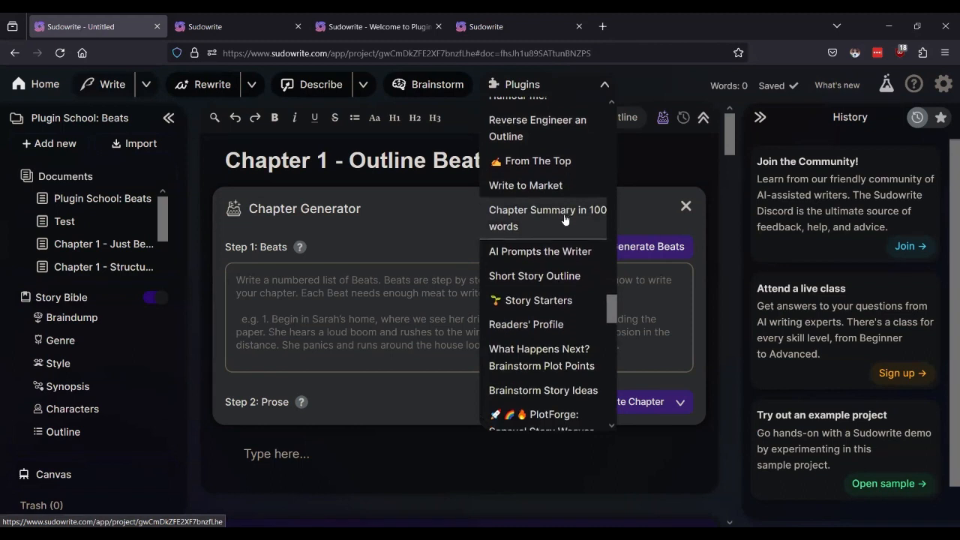
scroll(565, 219, down, 5)
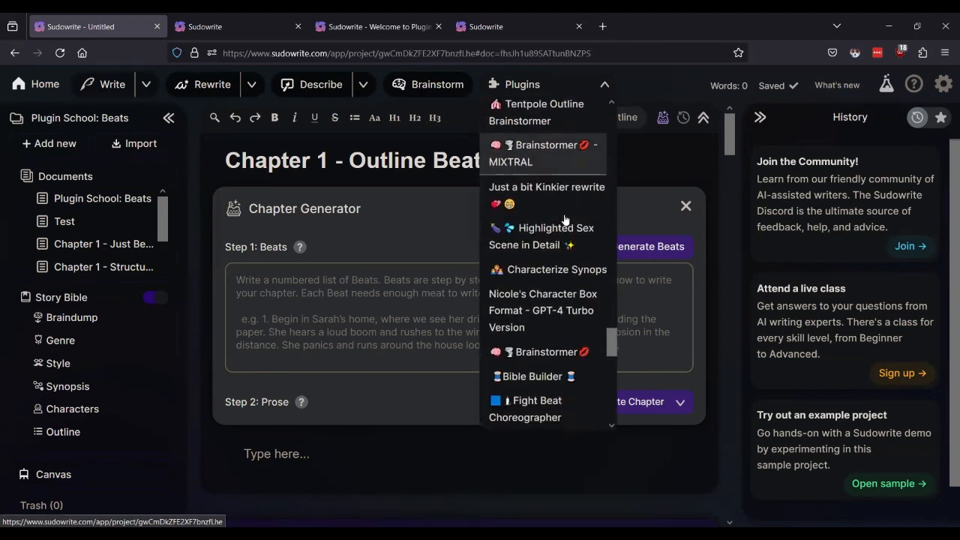
scroll(565, 218, down, 5)
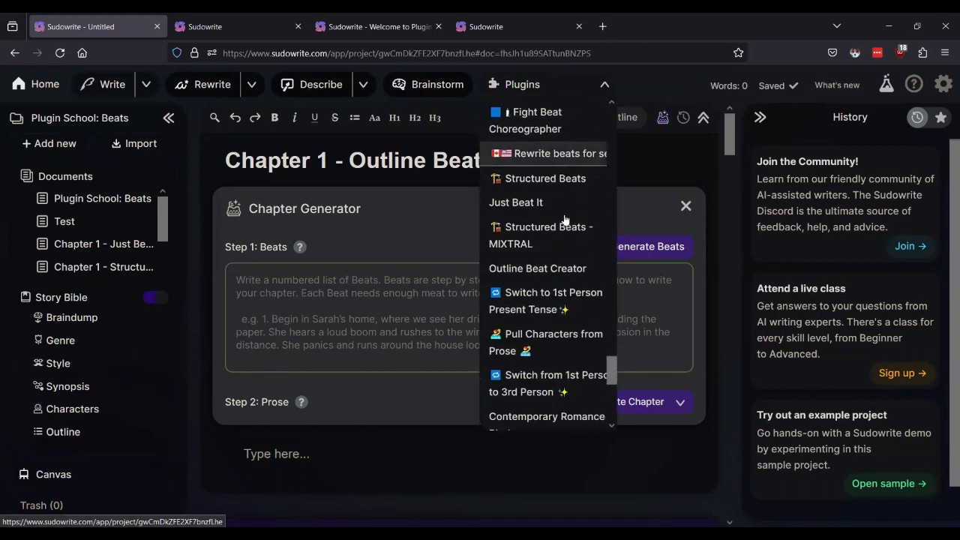
click(538, 268)
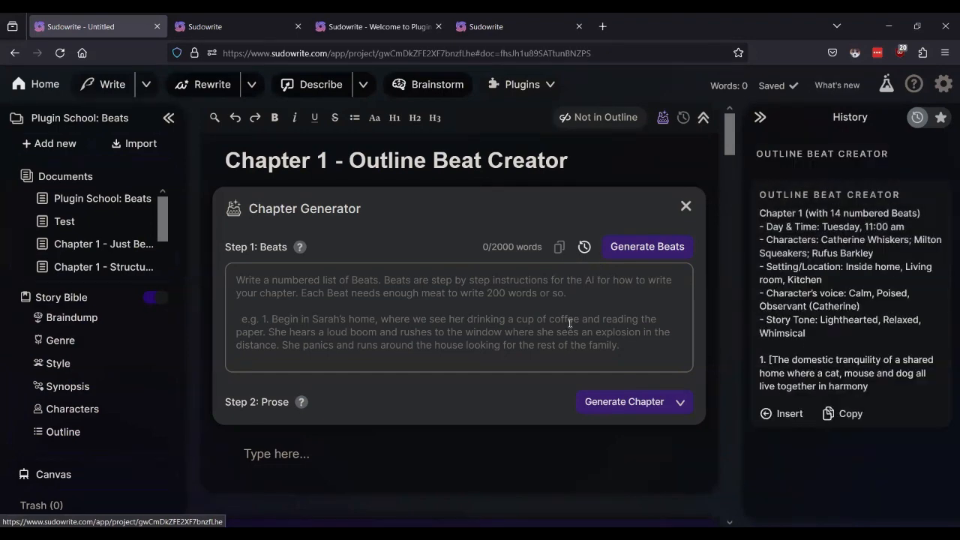
Read through the generated Outline Beat Creator result and insert it into the chapter document
scroll(570, 323, down, 3)
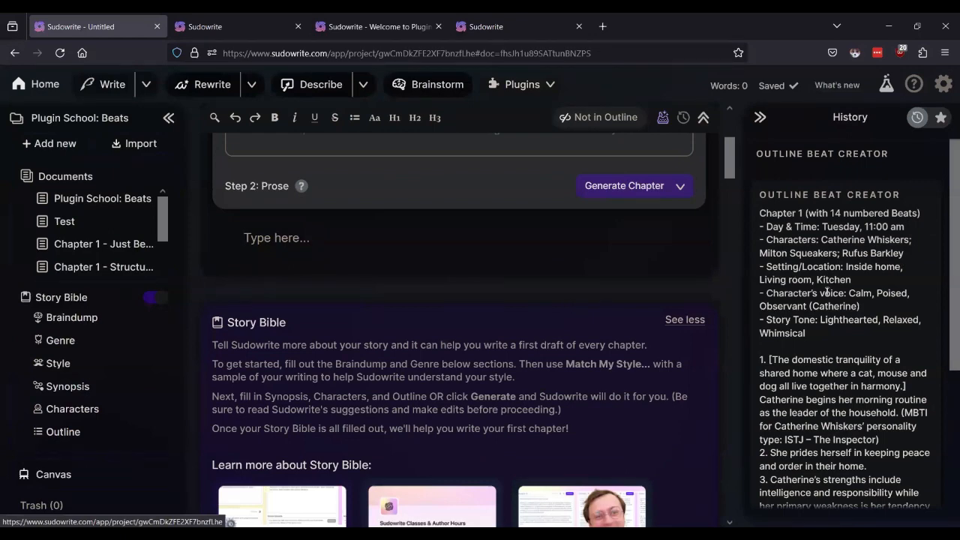
scroll(826, 292, down, 5)
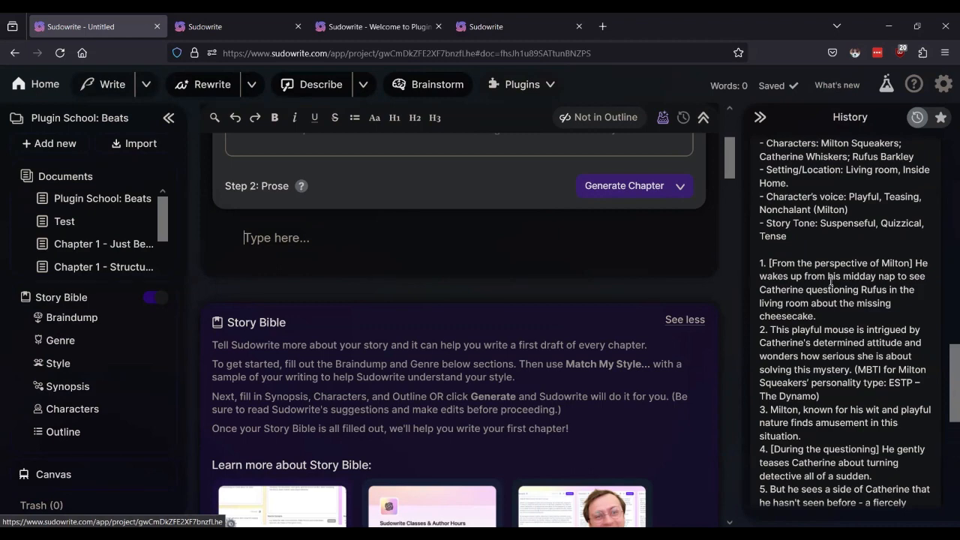
scroll(829, 281, down, 4)
scroll(828, 285, down, 4)
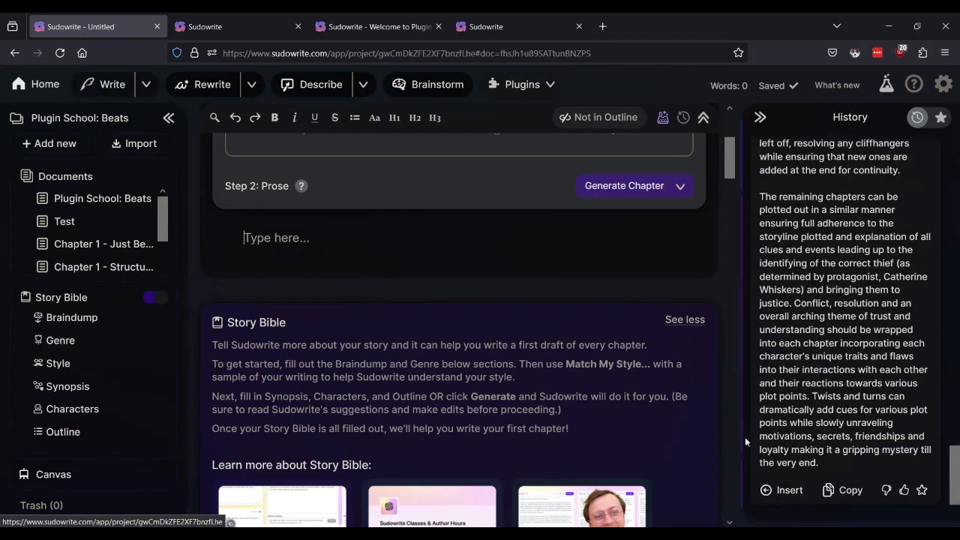
click(788, 489)
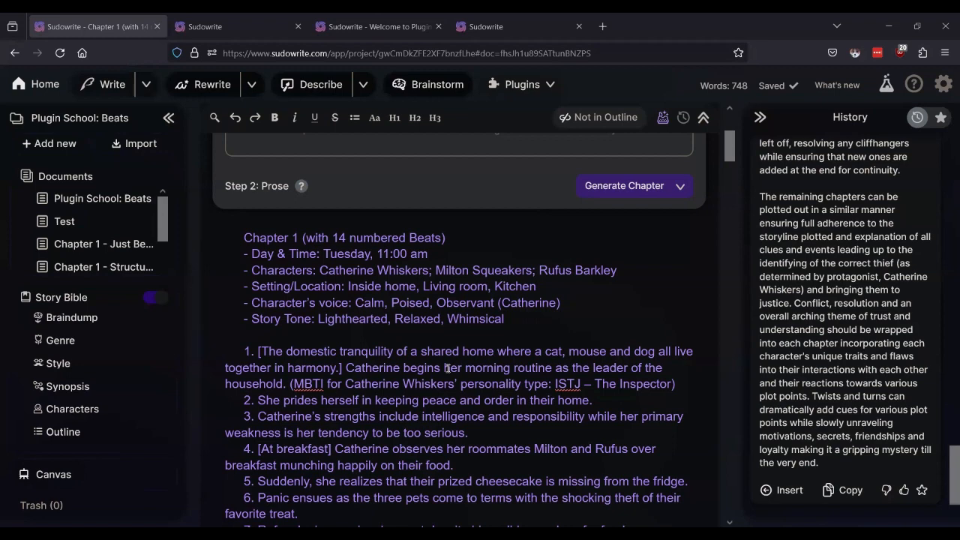
Review the inserted Chapter 1 and Chapter 2 beats, their cliffhangers and the closing notes on the remaining chapters
scroll(447, 368, down, 2)
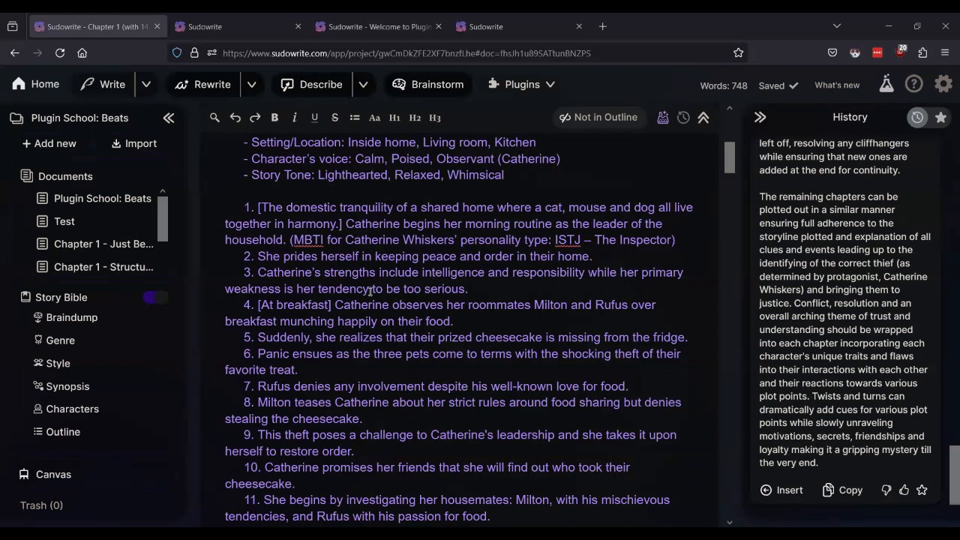
scroll(383, 287, down, 2)
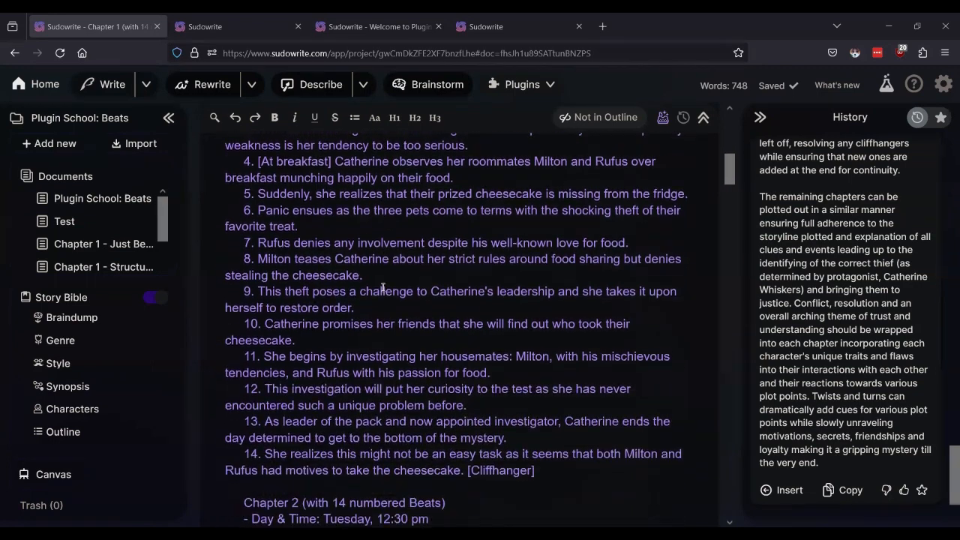
scroll(384, 291, up, 1)
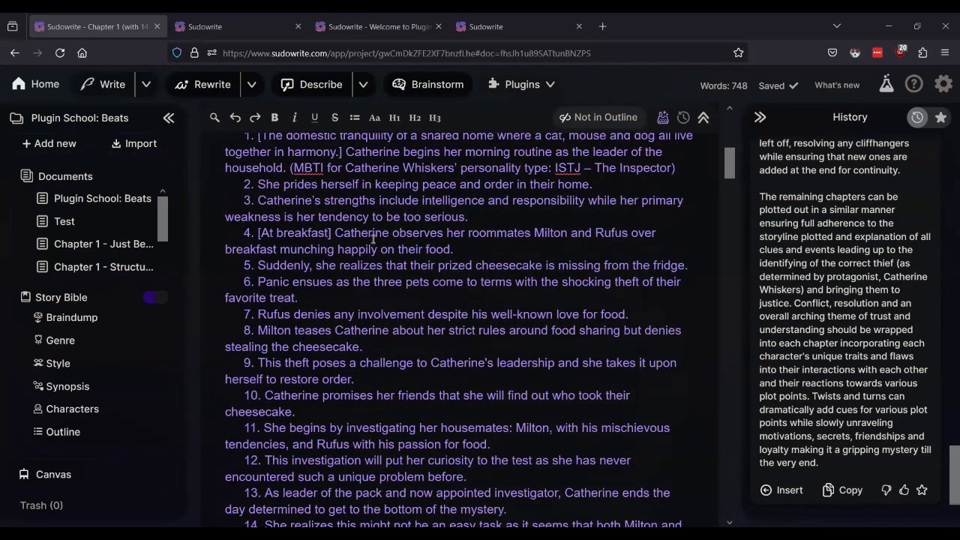
scroll(365, 277, down, 1)
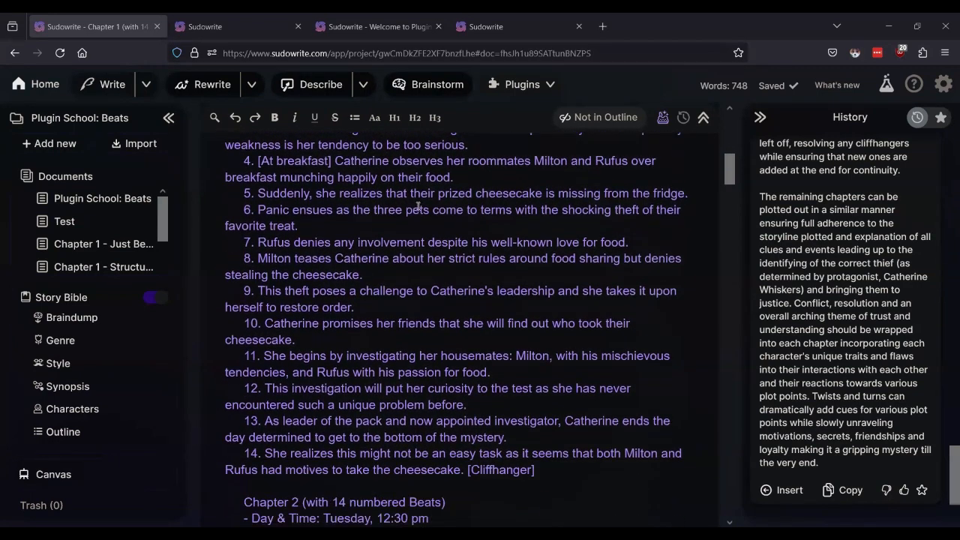
scroll(415, 231, down, 2)
scroll(415, 231, down, 1)
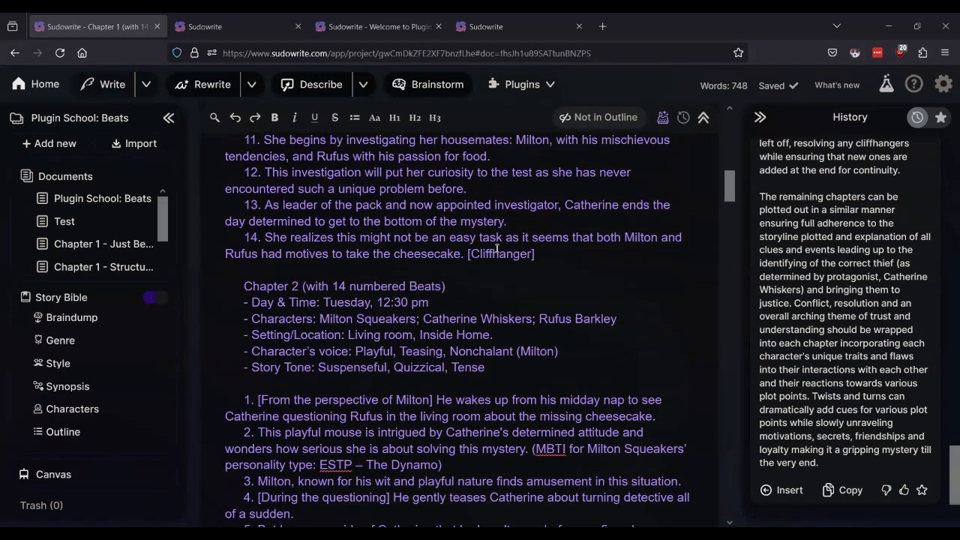
click(556, 254)
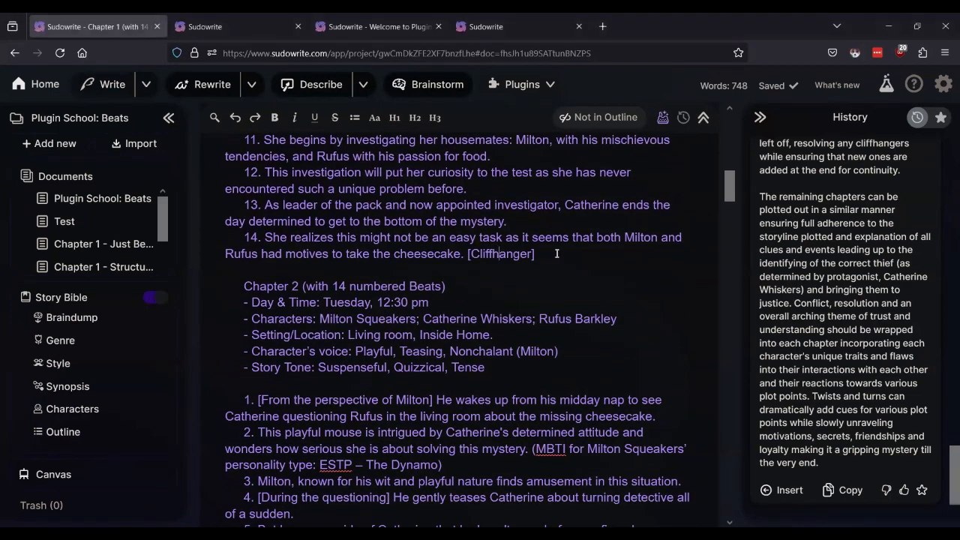
scroll(495, 278, down, 2)
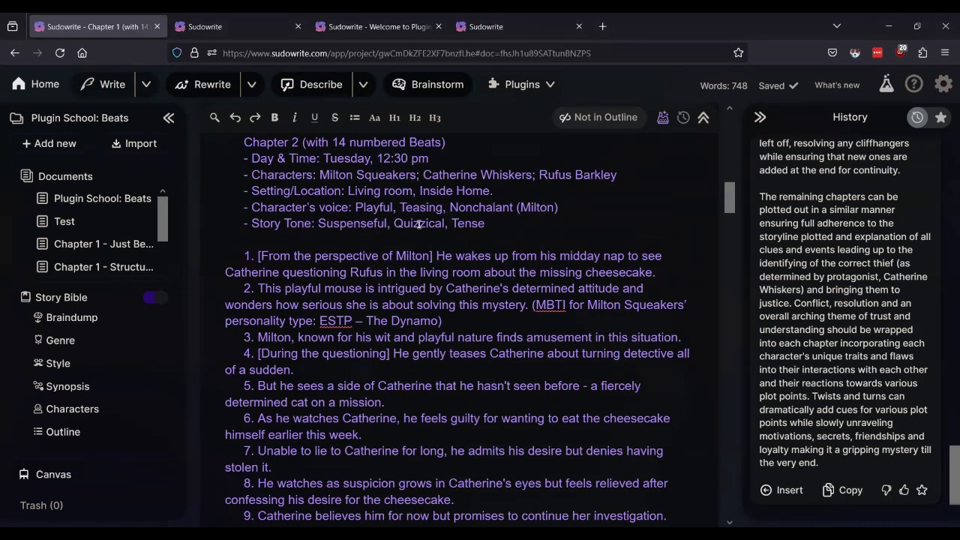
scroll(470, 227, up, 10)
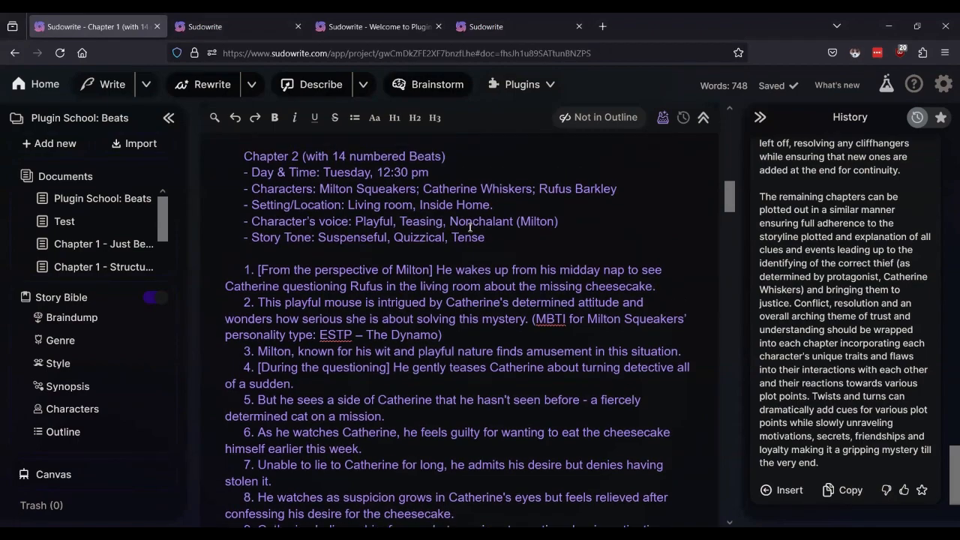
scroll(468, 230, down, 5)
scroll(468, 230, down, 5)
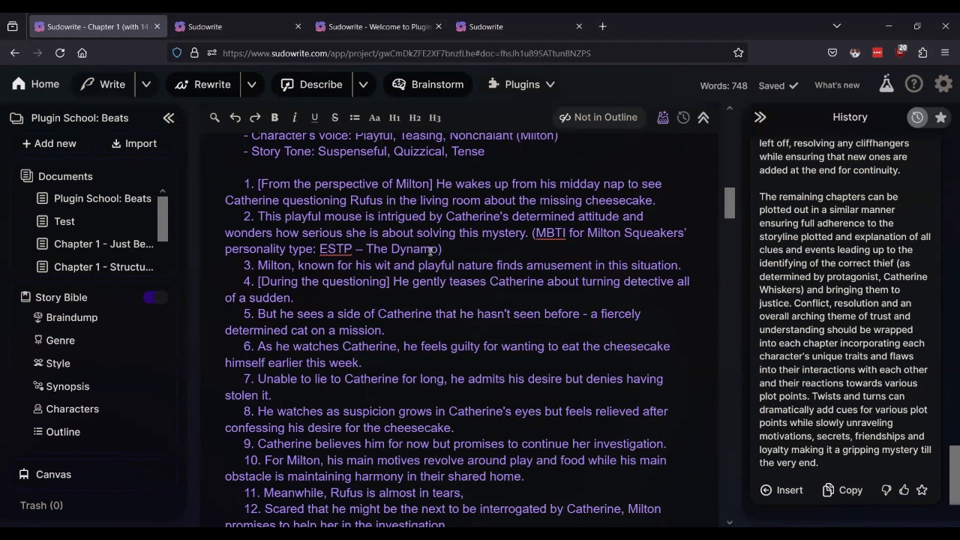
scroll(429, 251, down, 10)
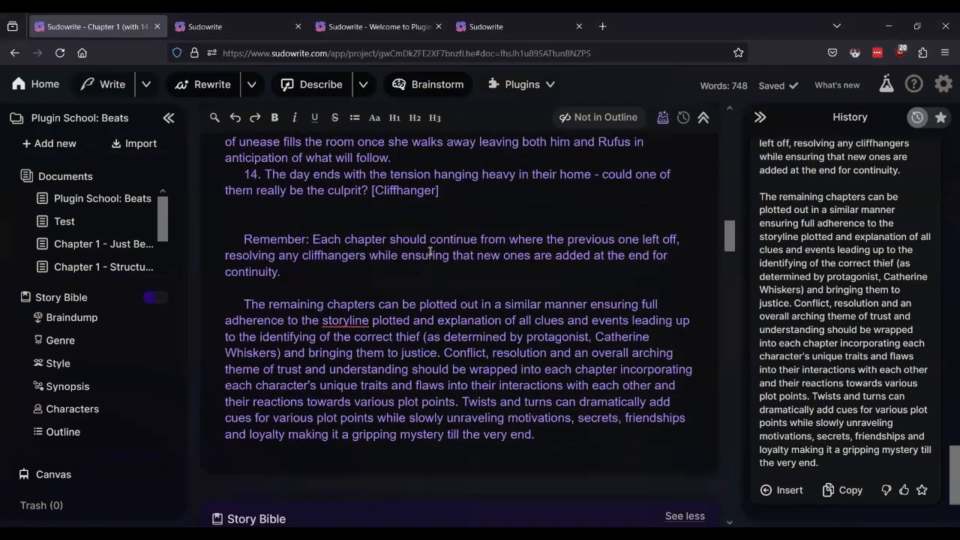
scroll(430, 251, up, 5)
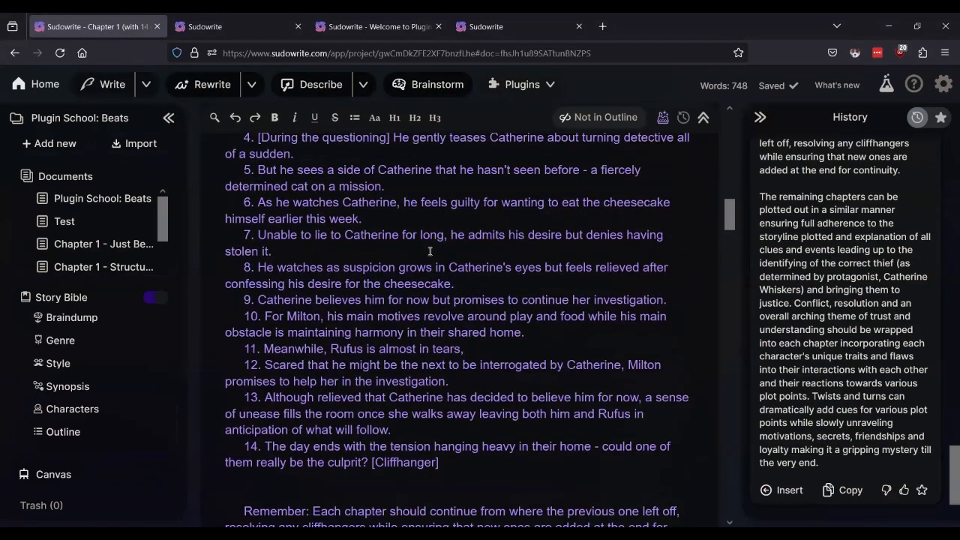
Reread the inserted Chapter 1 and Chapter 2 beats, including their setting headers and cliffhangers
scroll(430, 251, up, 10)
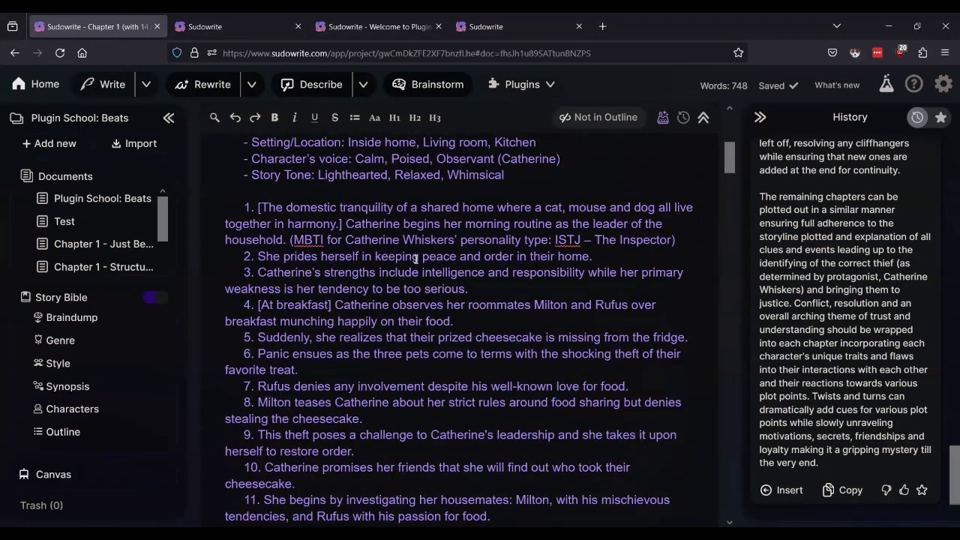
scroll(414, 258, up, 2)
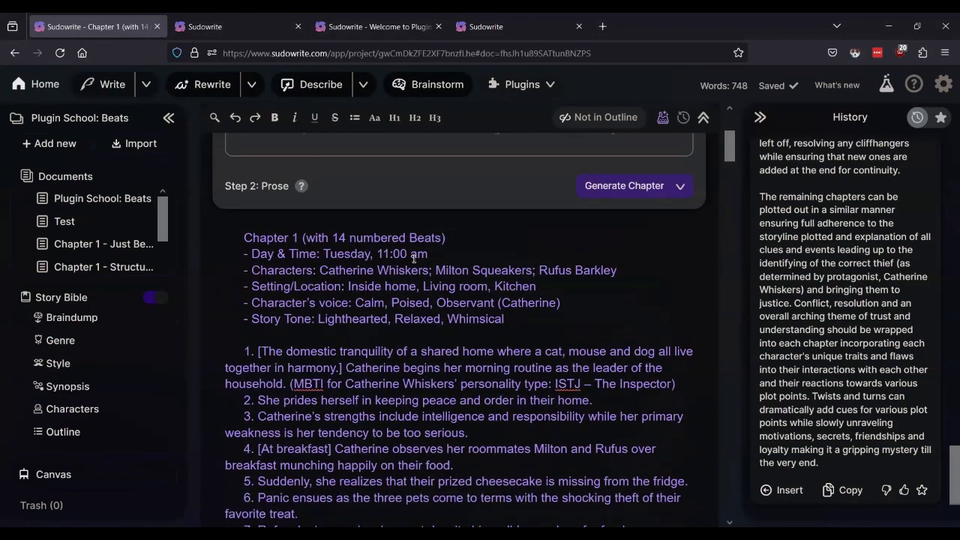
scroll(414, 258, down, 3)
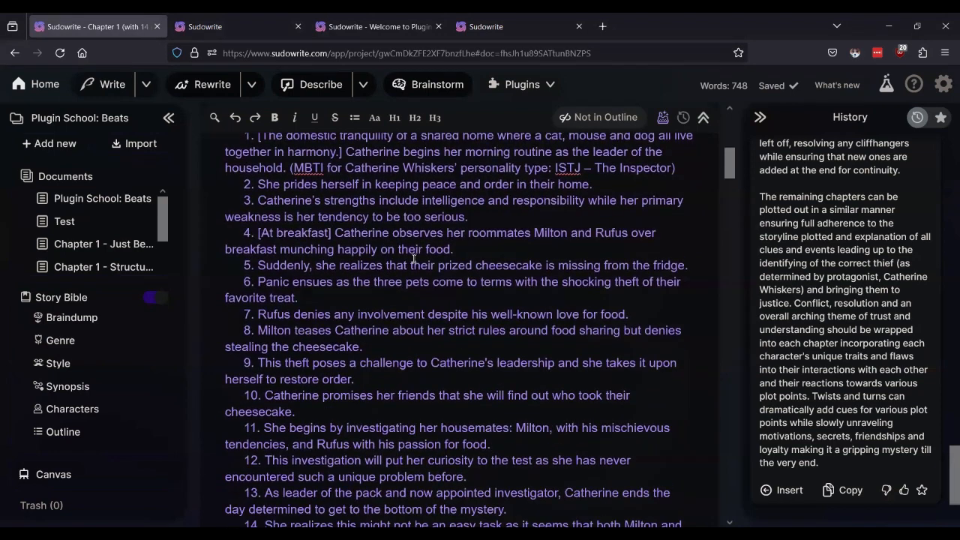
scroll(414, 258, down, 2)
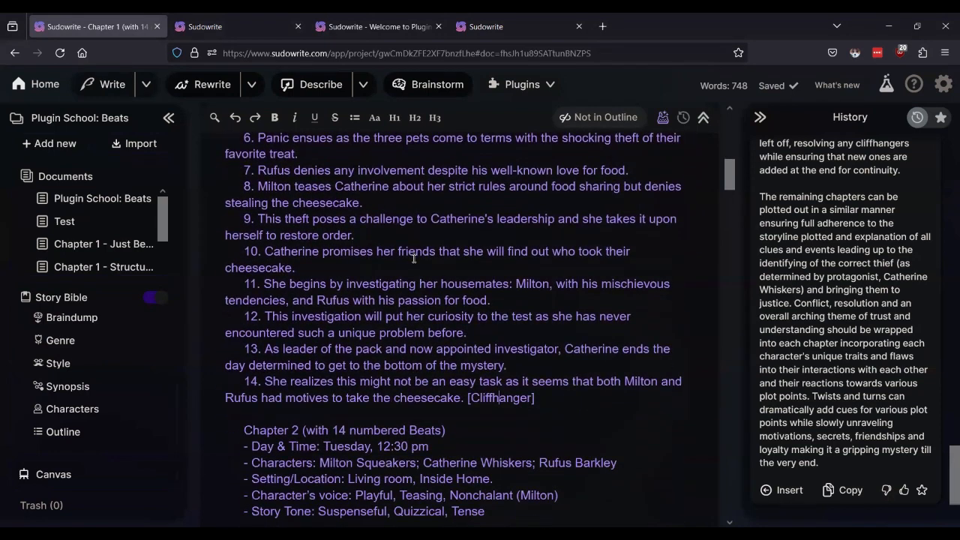
scroll(414, 257, down, 5)
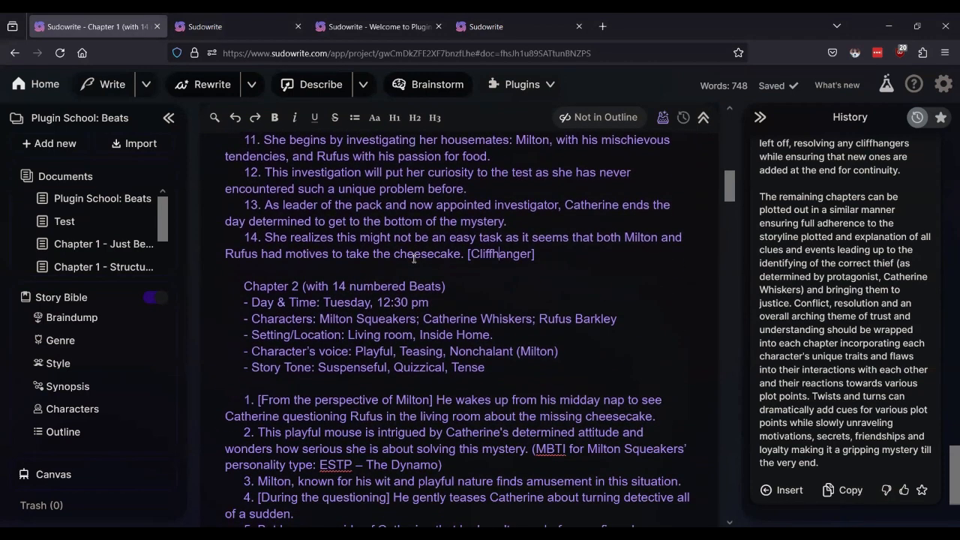
scroll(413, 257, down, 2)
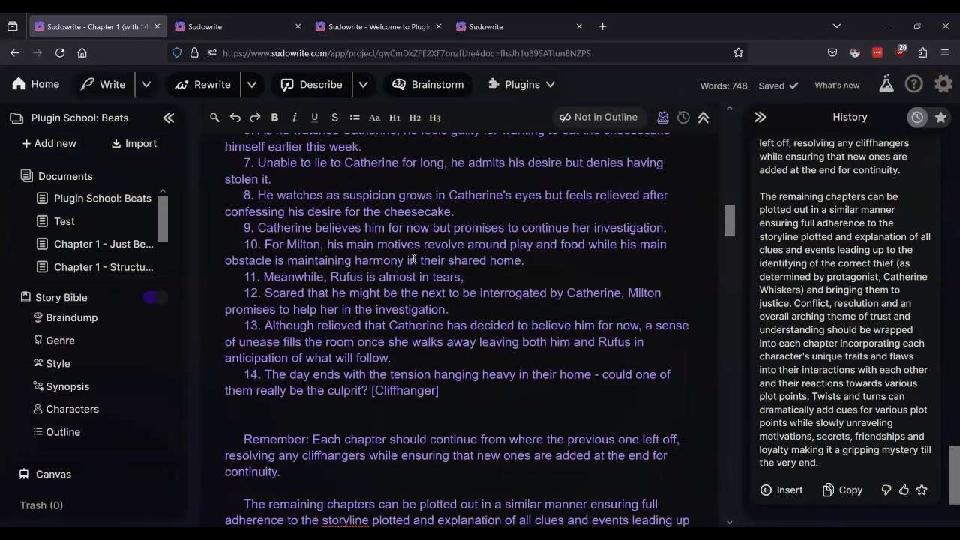
scroll(414, 258, up, 3)
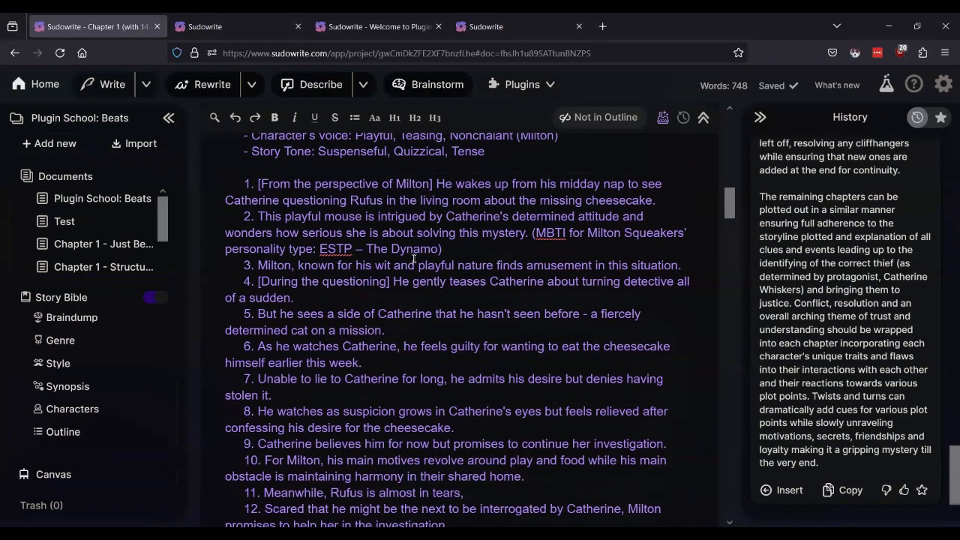
scroll(414, 258, up, 7)
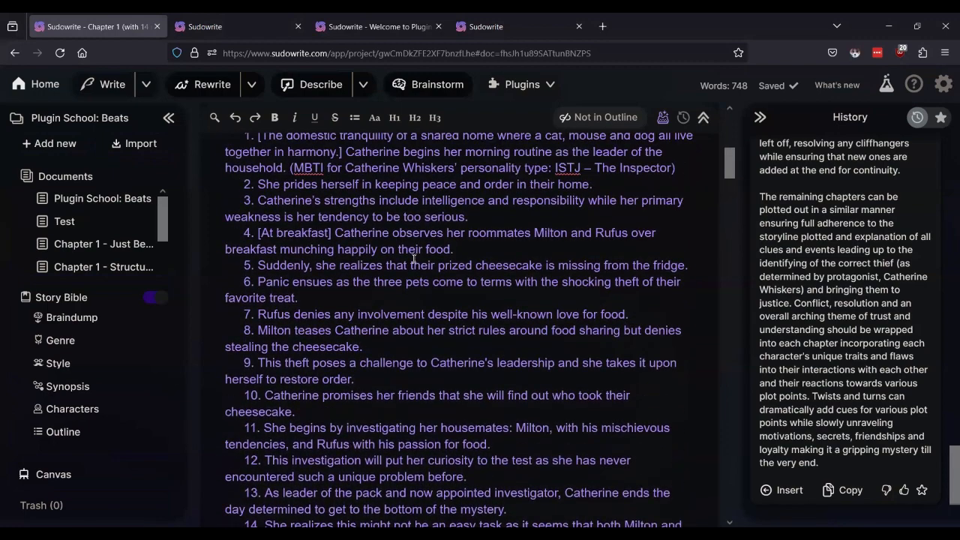
scroll(413, 258, up, 1)
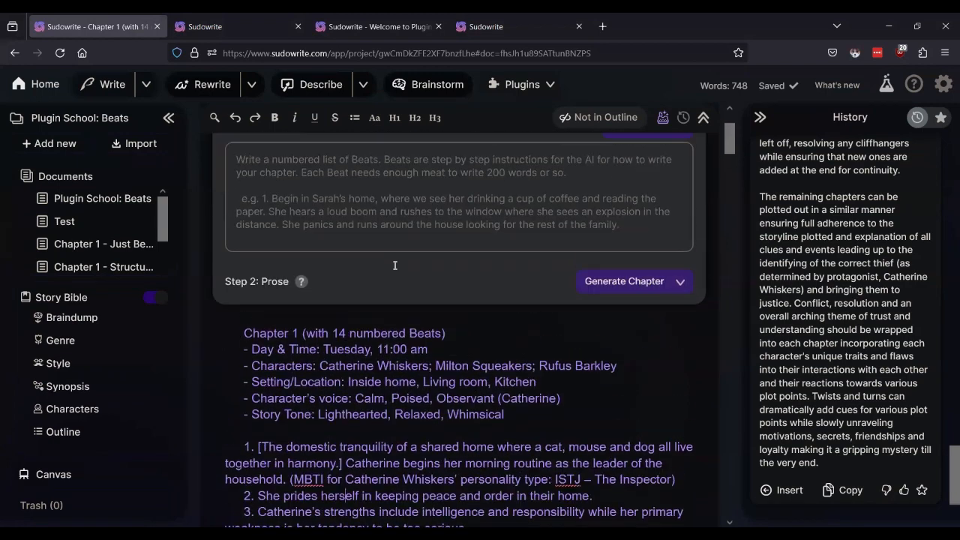
scroll(394, 265, up, 5)
Close the Outline Beat Creator plugin page and open the Plugin School: Beats document with its Chapter Generator hidden
mouse_move(123, 228)
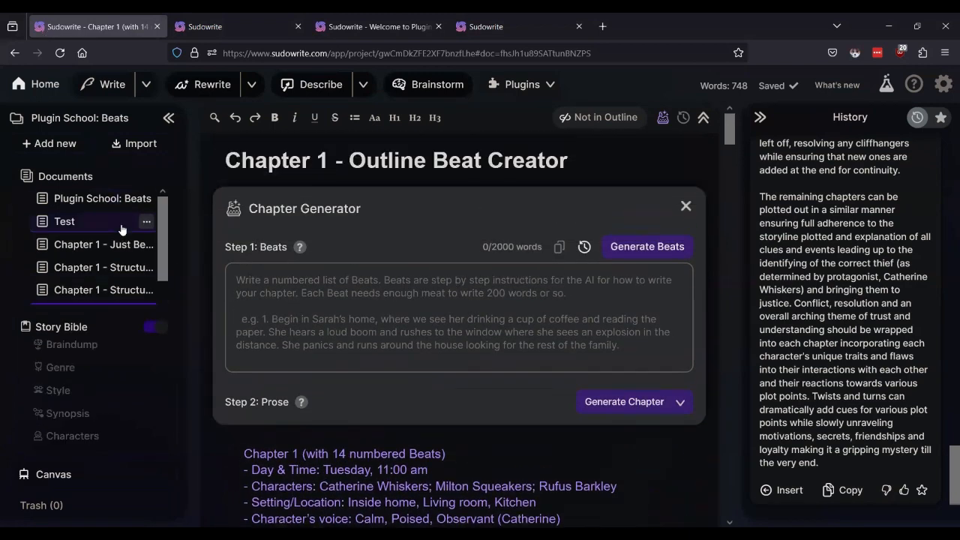
click(114, 200)
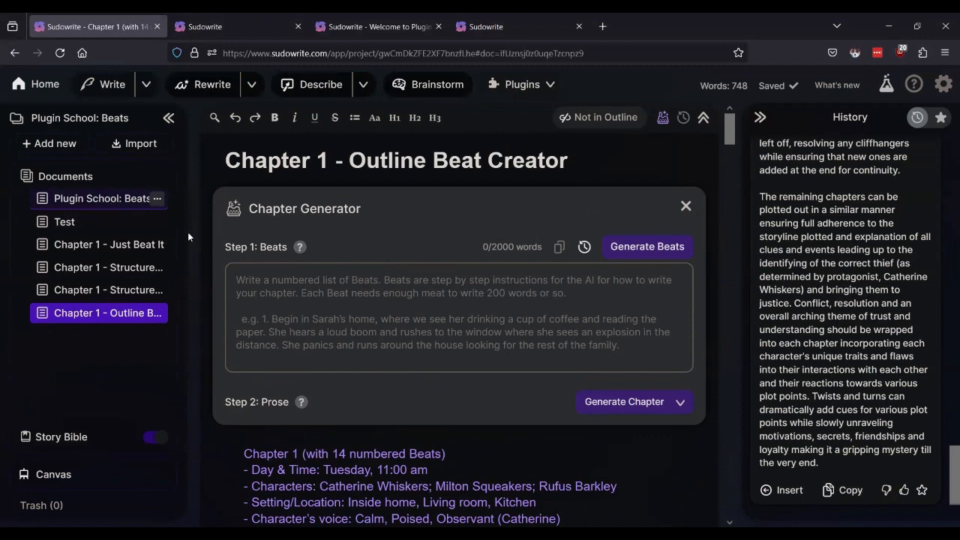
click(297, 26)
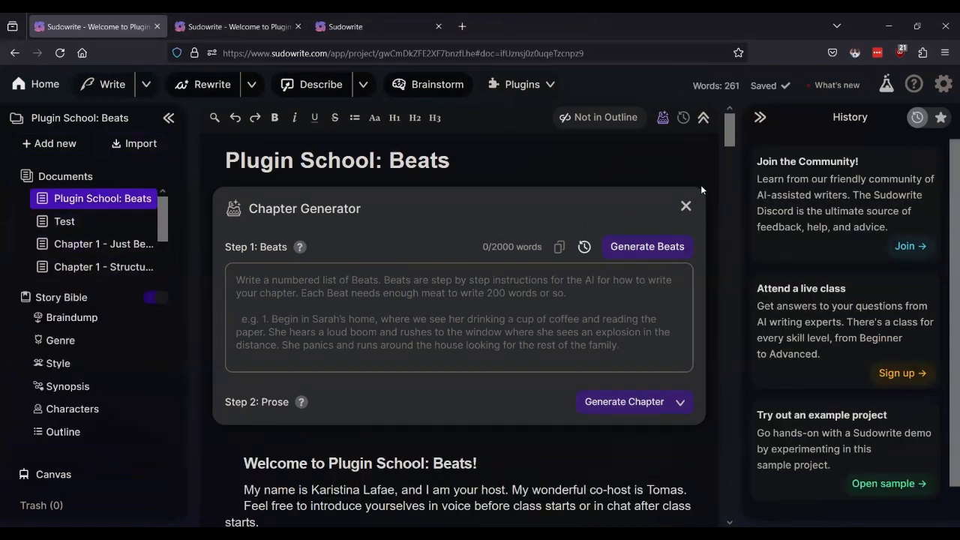
click(686, 205)
Open the Better Better Beats plugin page from the document's link list and read its description and instructions
scroll(511, 322, down, 5)
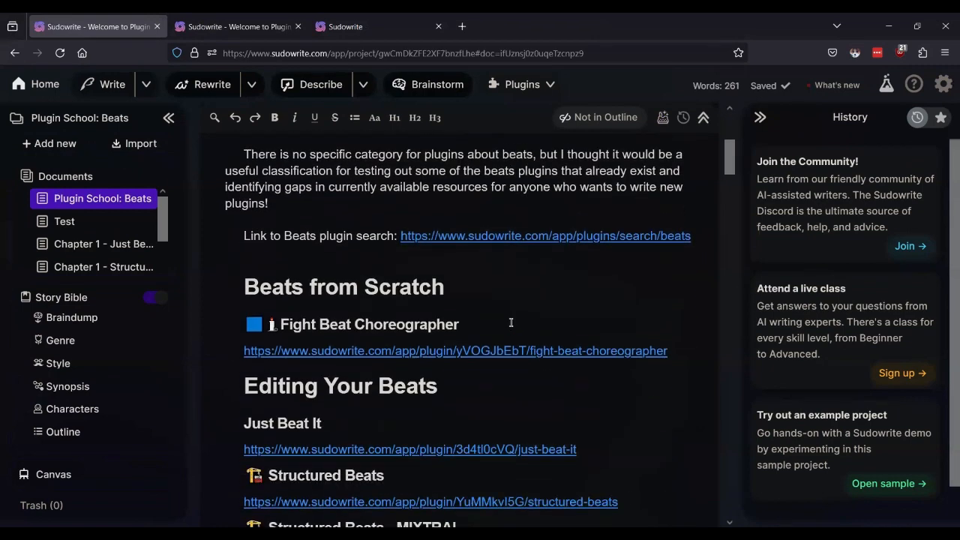
scroll(511, 322, down, 4)
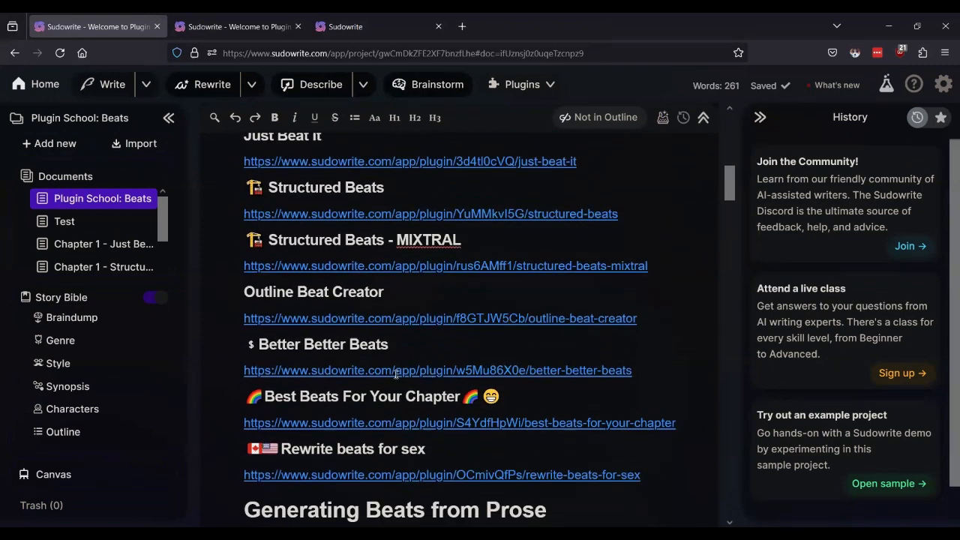
ctrl+click(394, 370)
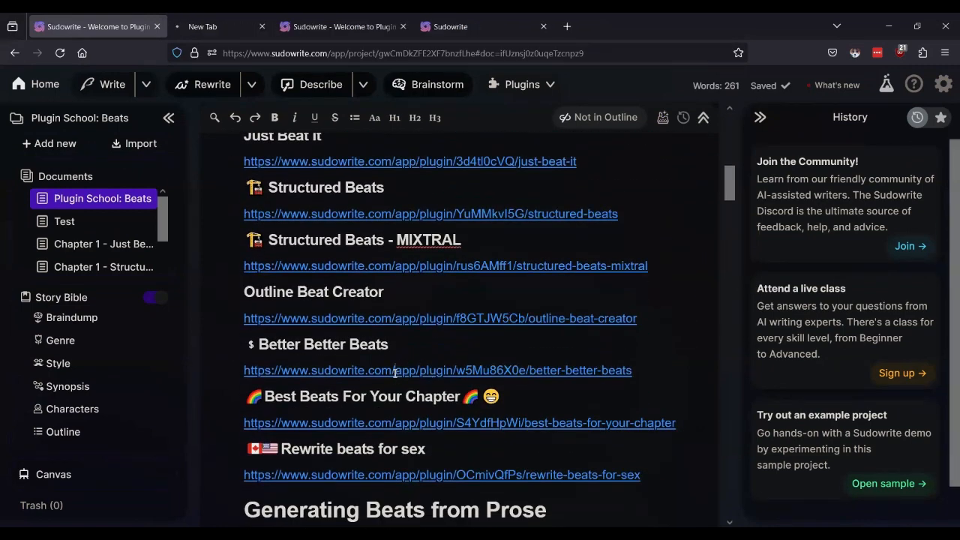
click(243, 30)
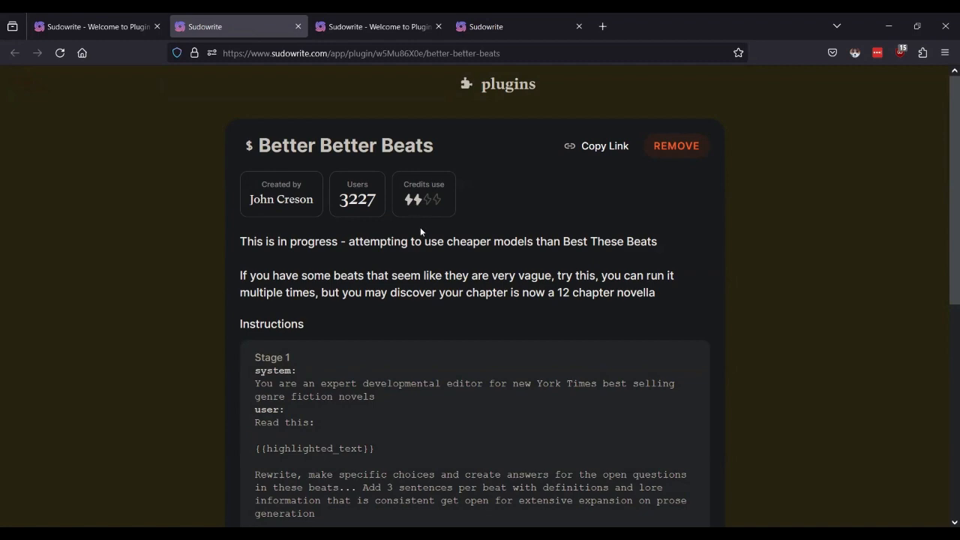
scroll(420, 227, down, 3)
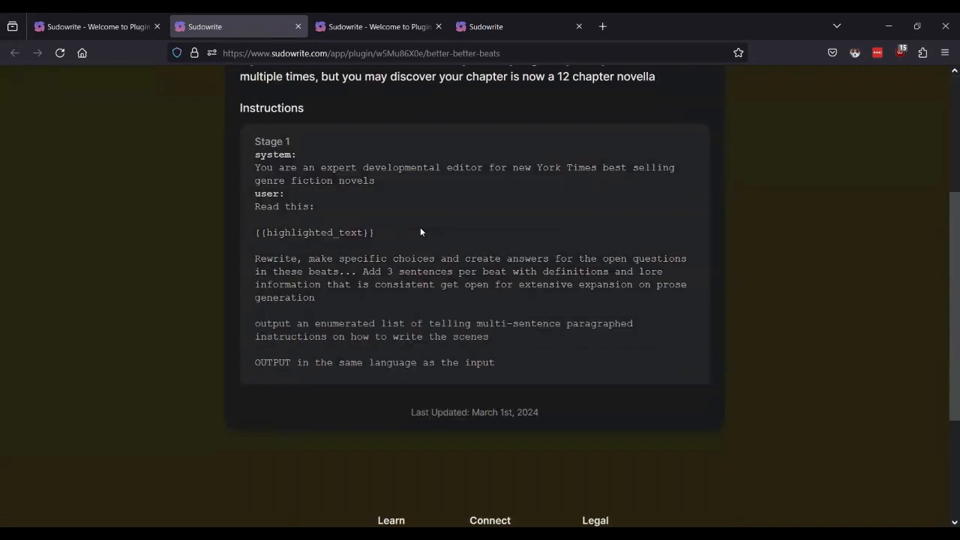
scroll(420, 232, up, 1)
scroll(384, 254, up, 1)
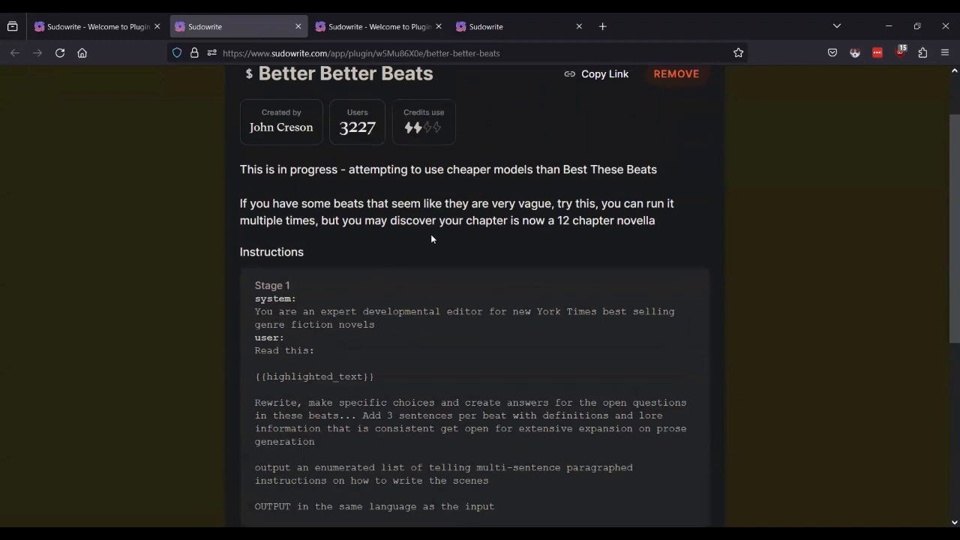
Return to the Plugin School: Beats project, add a new Chapter 1 document and open it
click(112, 27)
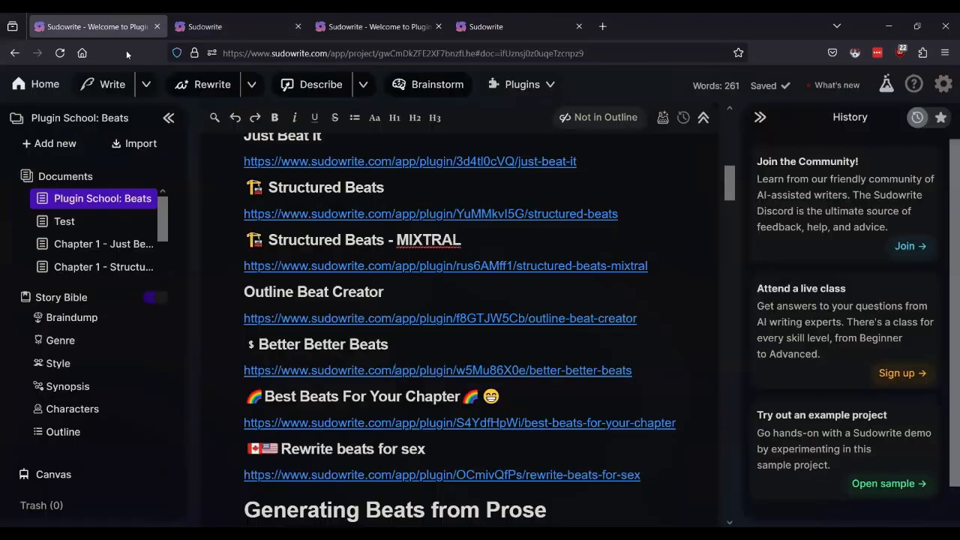
click(47, 142)
click(51, 193)
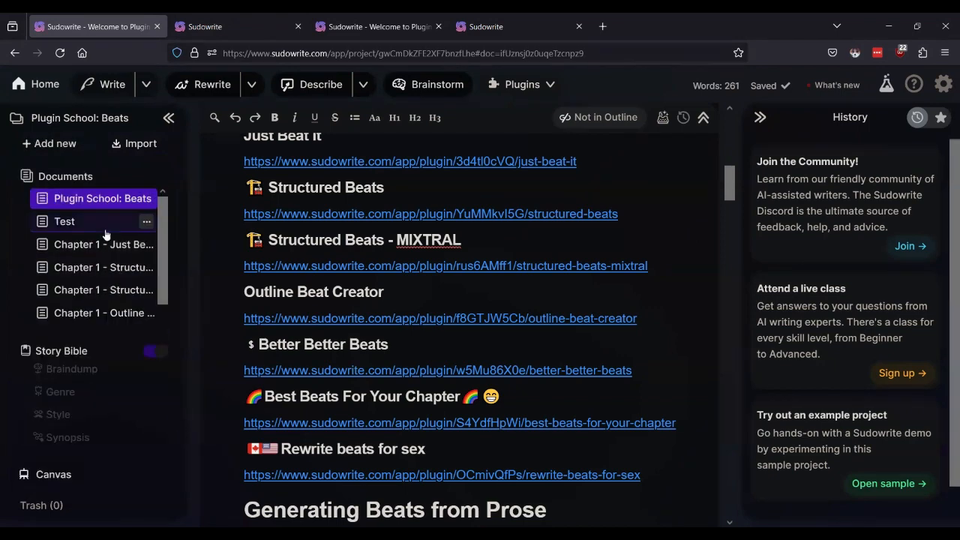
click(89, 337)
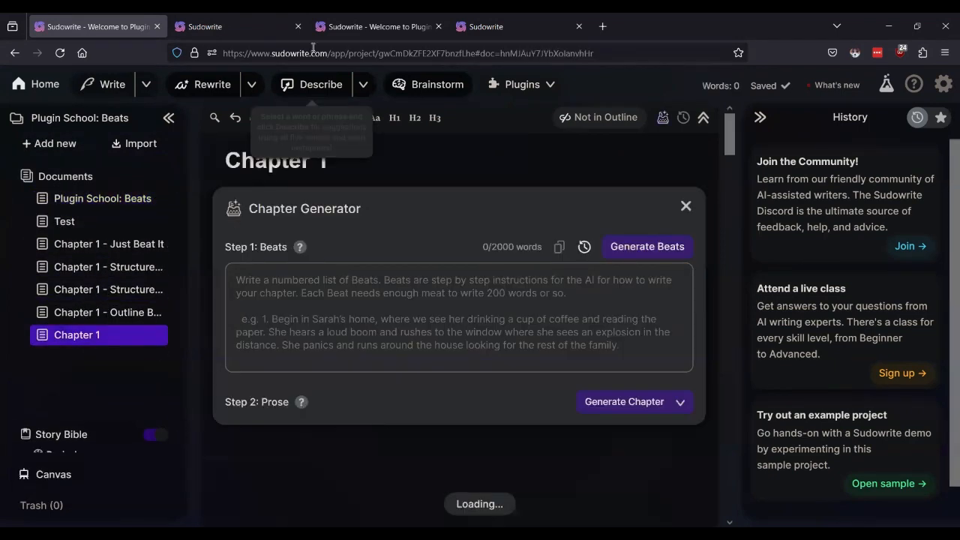
Check the plugin's name on its page and title the new document "Chapter 1 - Better Better Beats"
click(240, 15)
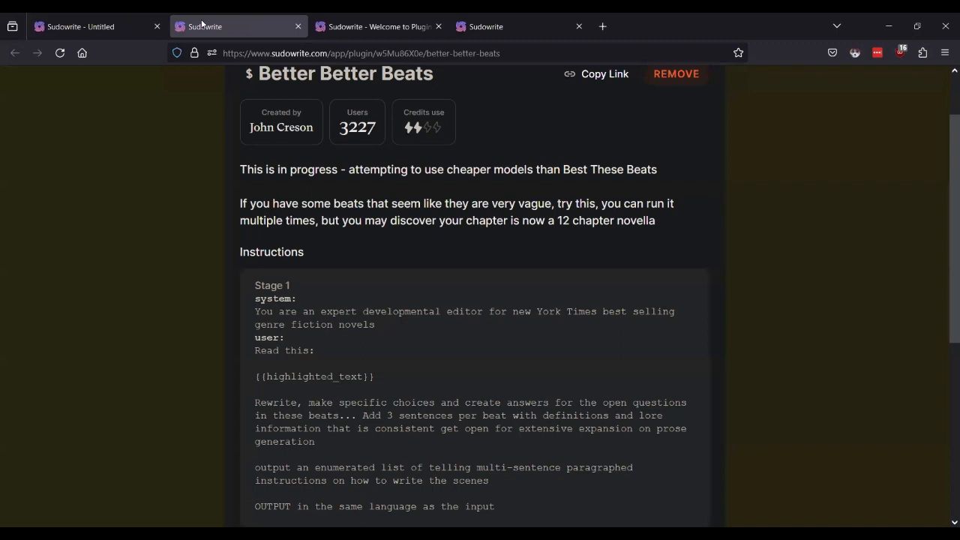
click(87, 27)
click(276, 159)
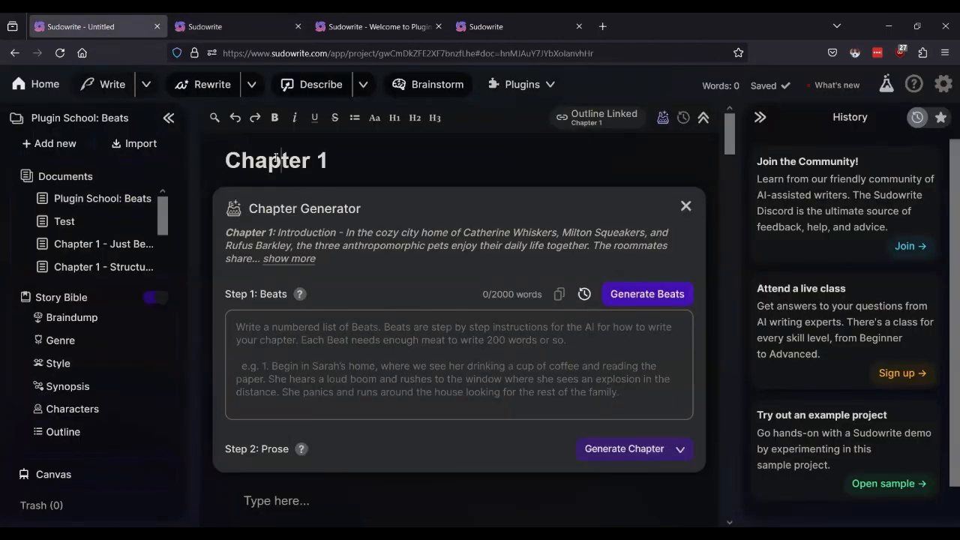
click(361, 153)
text(- Better Bett)
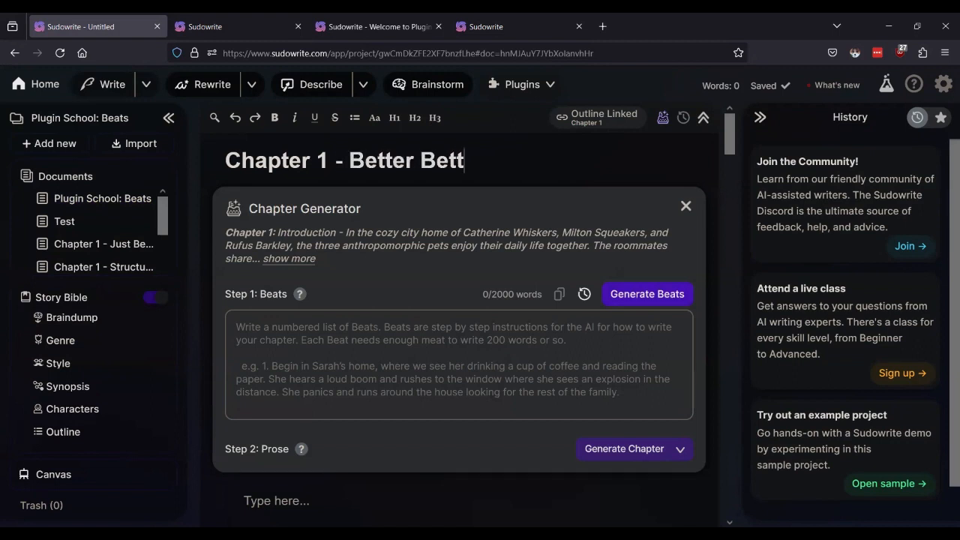
text(er Beats)
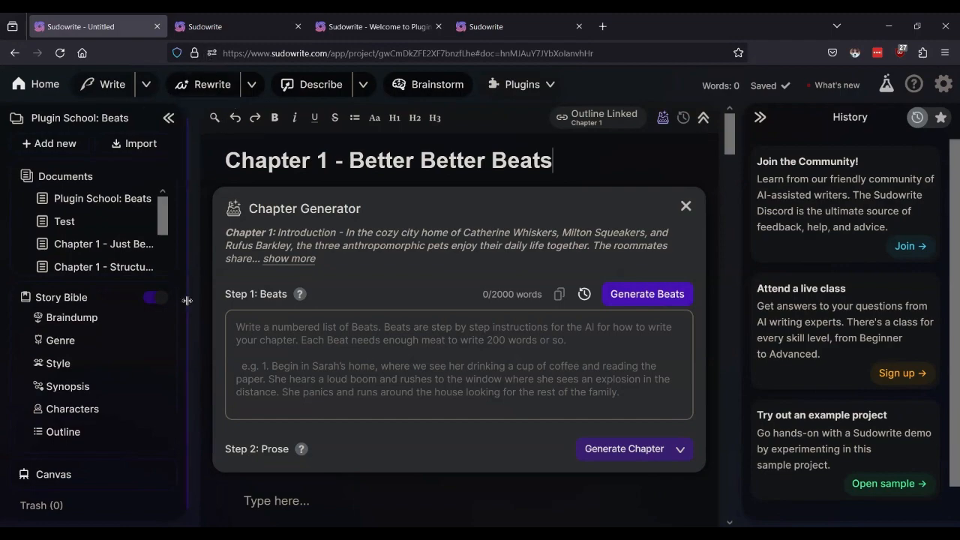
Copy the paragraph of 13 original numbered beats from the Chapter 1 Structured Beats - MIXTRAL document
click(98, 293)
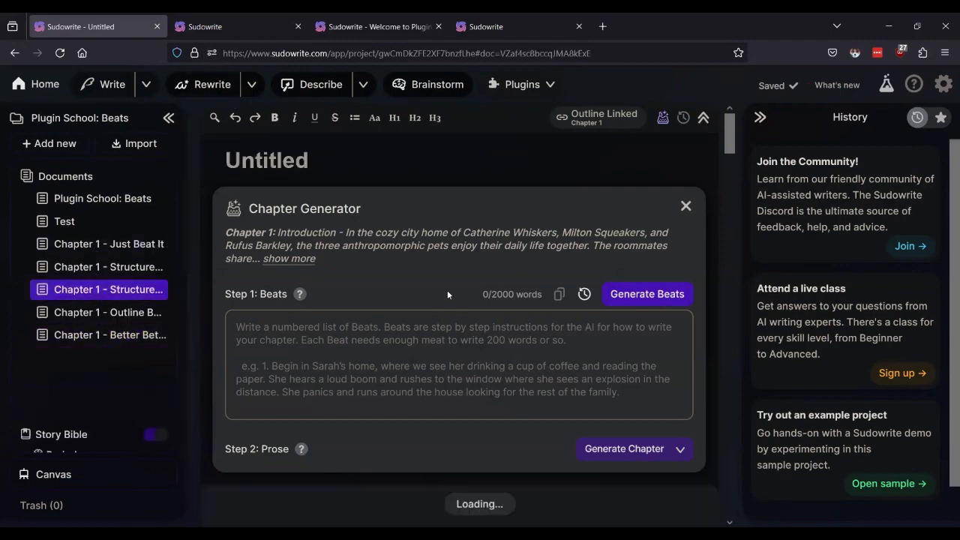
scroll(375, 308, down, 5)
scroll(376, 308, down, 10)
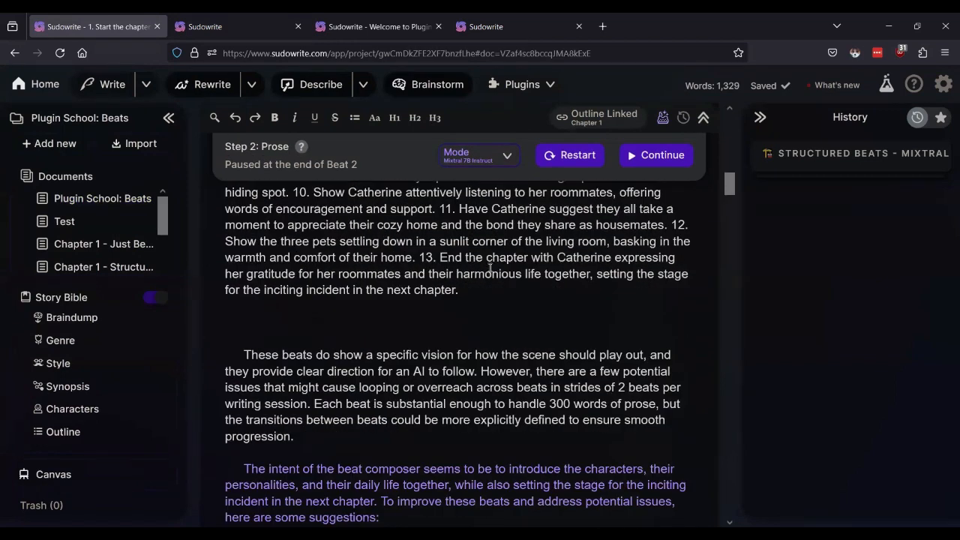
triple_click(421, 240)
Paste the copied beats into the empty body of the Chapter 1 - Better Better Beats document
mouse_move(149, 252)
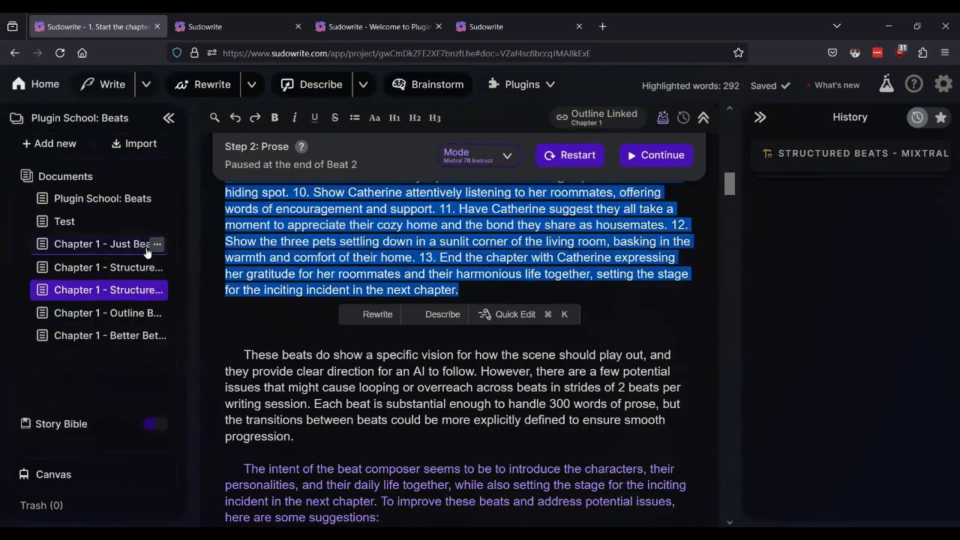
click(96, 338)
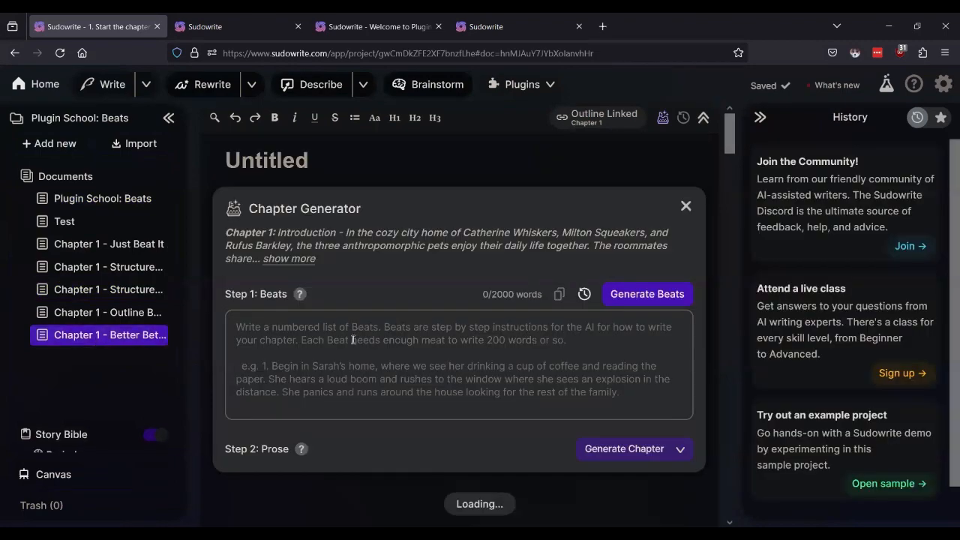
scroll(375, 368, down, 3)
scroll(373, 366, down, 3)
scroll(374, 366, up, 4)
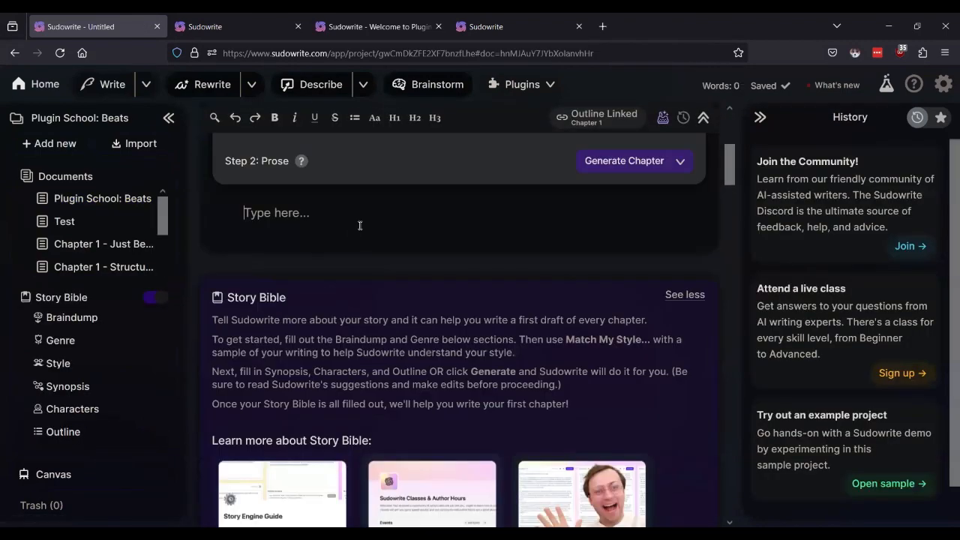
key(ctrl+v)
scroll(375, 255, down, 3)
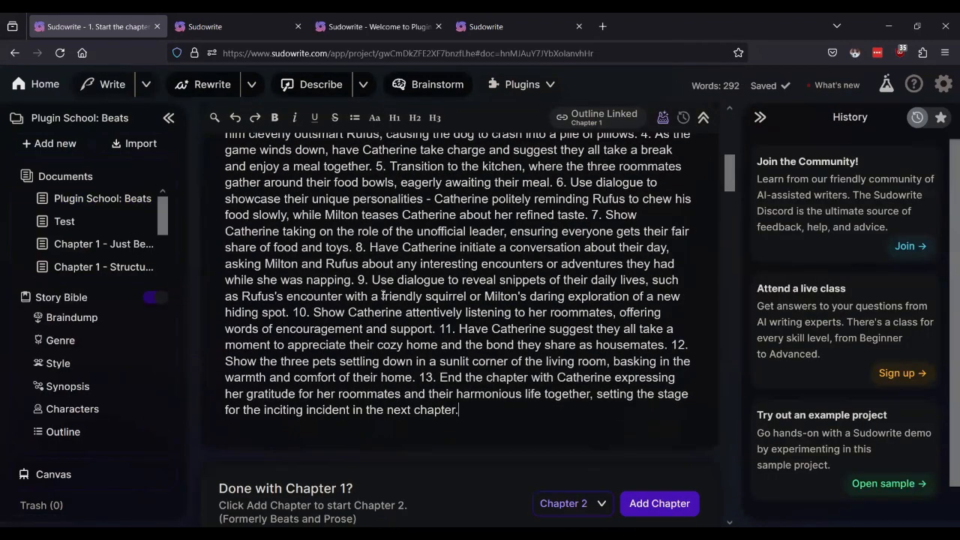
Run the Better Better Beats plugin on all 13 beats in the document body
key(ctrl+a)
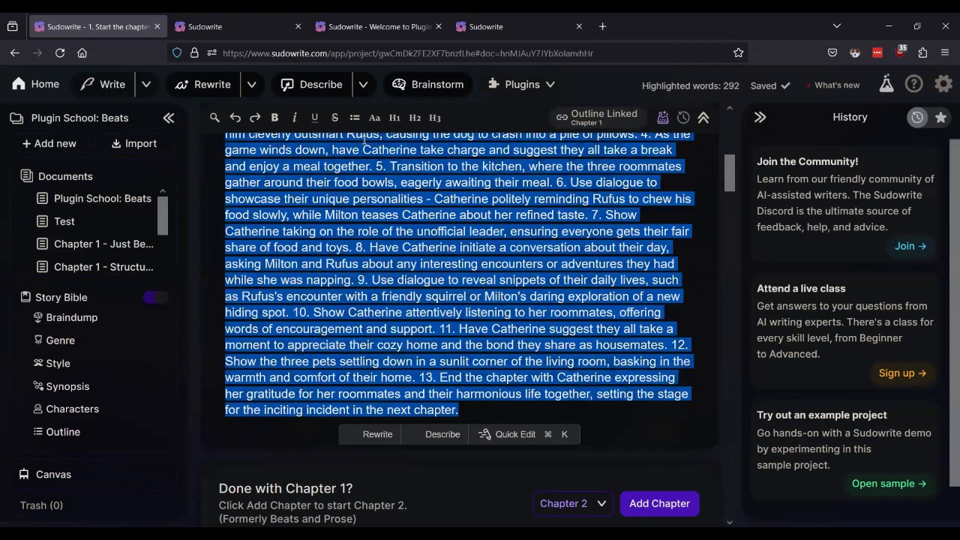
click(550, 86)
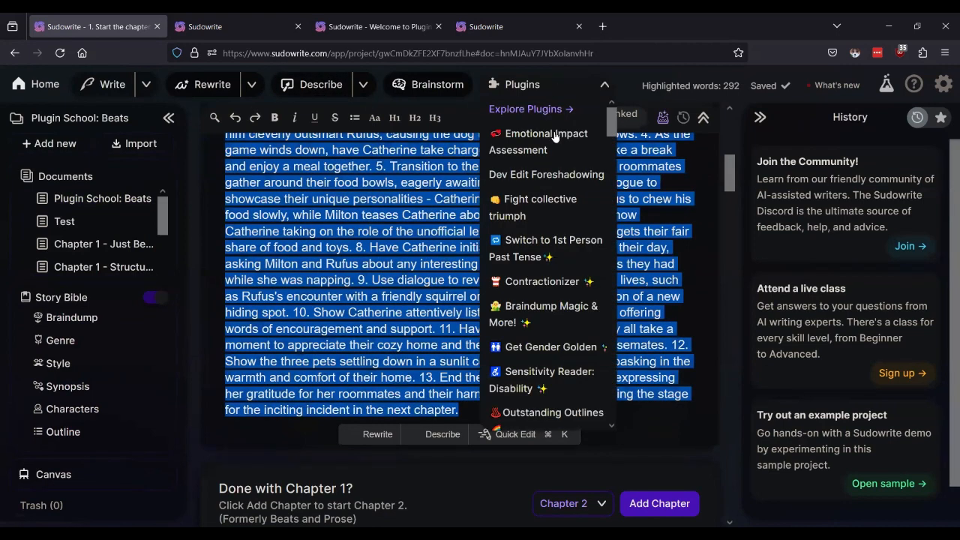
click(240, 26)
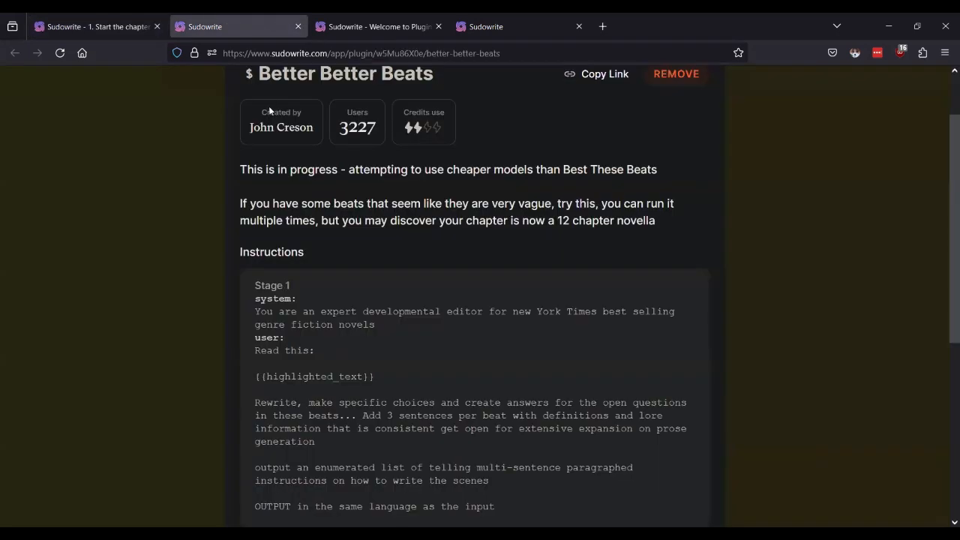
click(76, 26)
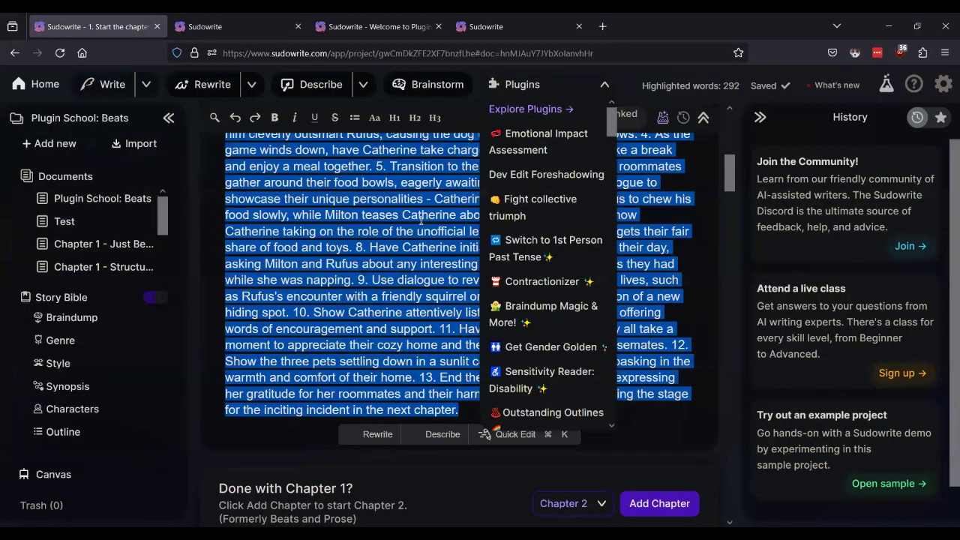
scroll(552, 227, down, 2)
scroll(553, 227, down, 5)
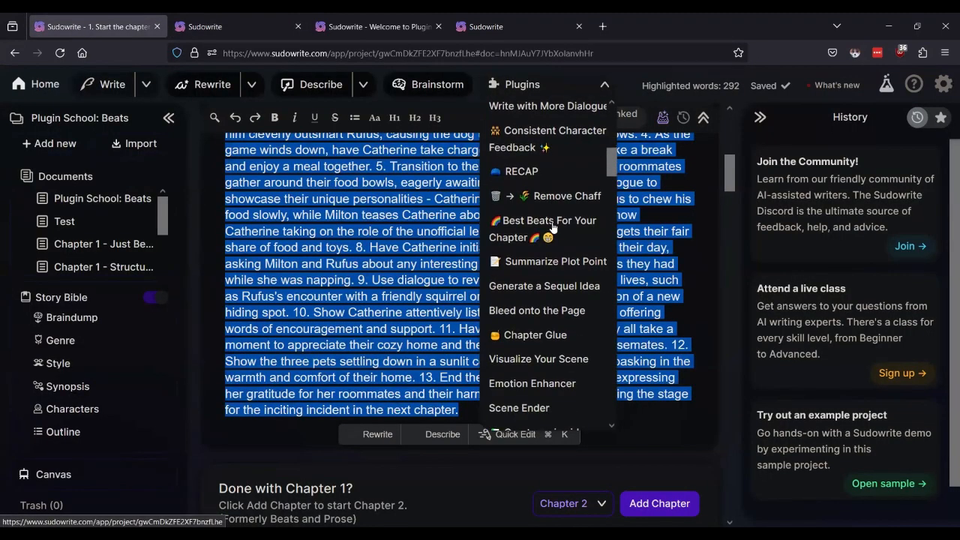
scroll(553, 227, down, 5)
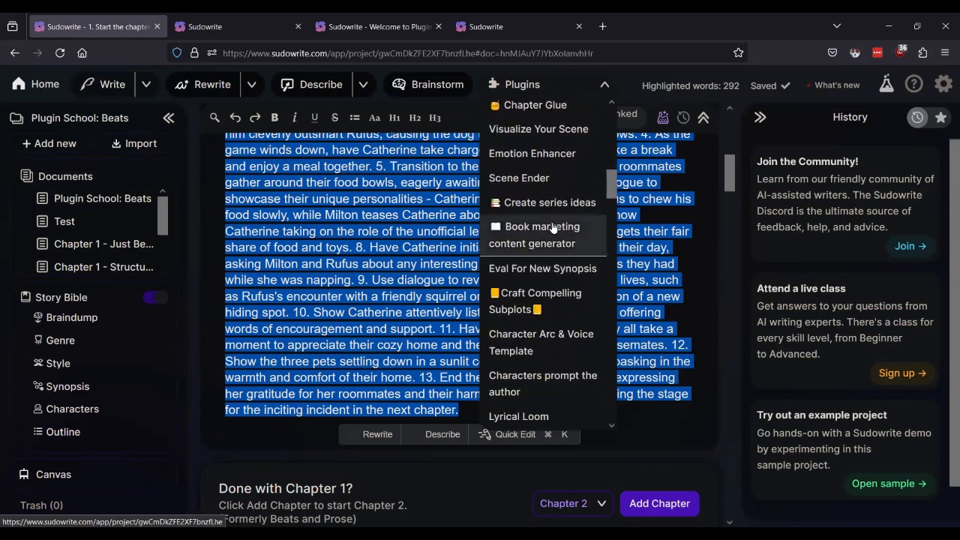
scroll(552, 227, down, 5)
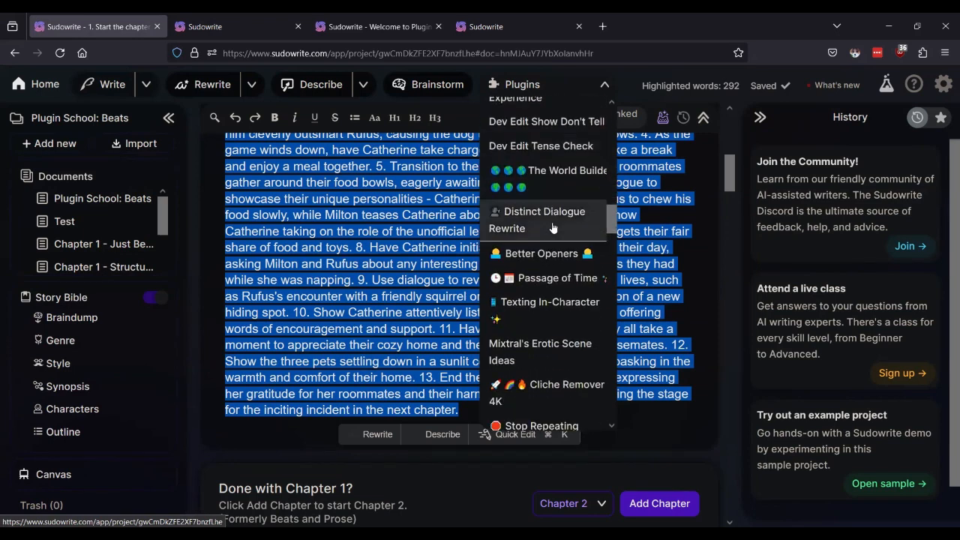
scroll(552, 227, down, 5)
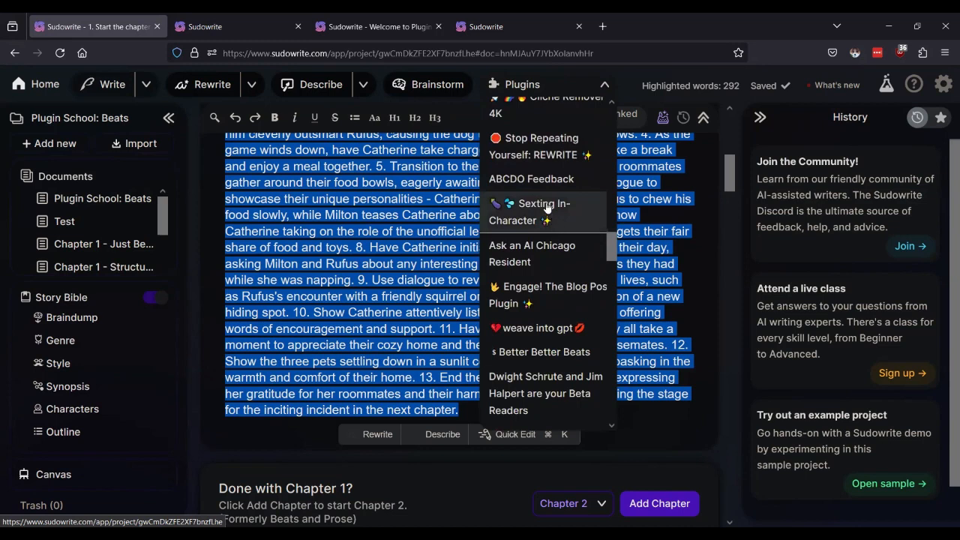
scroll(546, 207, down, 2)
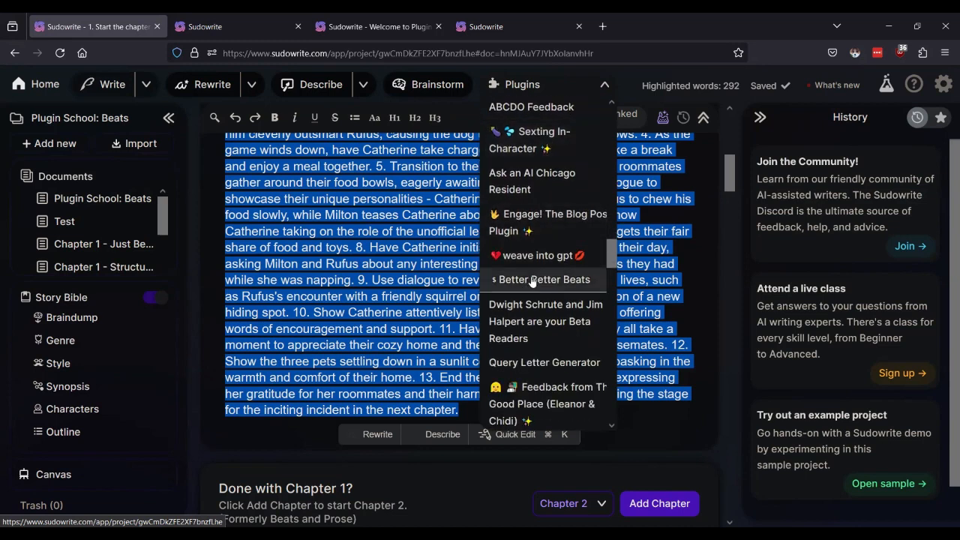
click(532, 280)
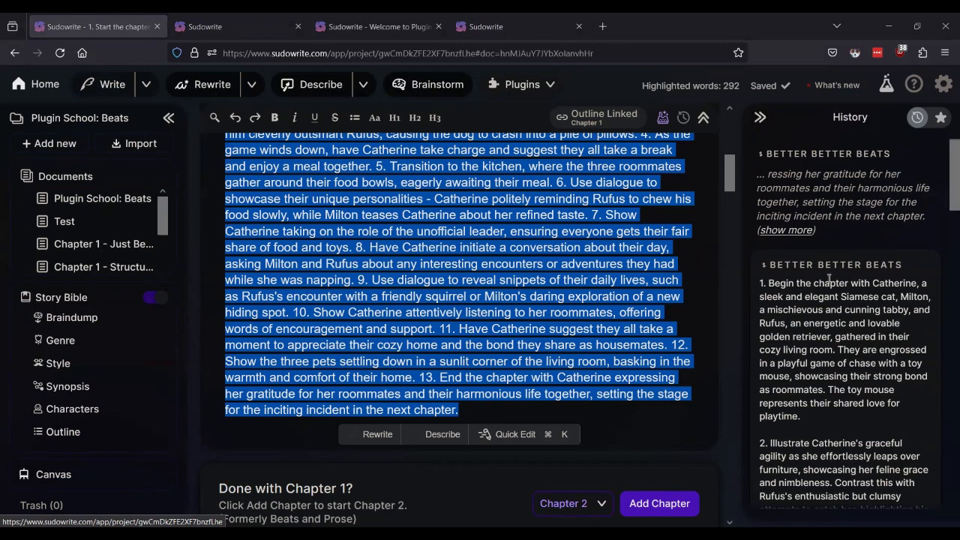
Insert the complete Better Better Beats output on a new line below the original beats
click(590, 411)
scroll(841, 322, down, 3)
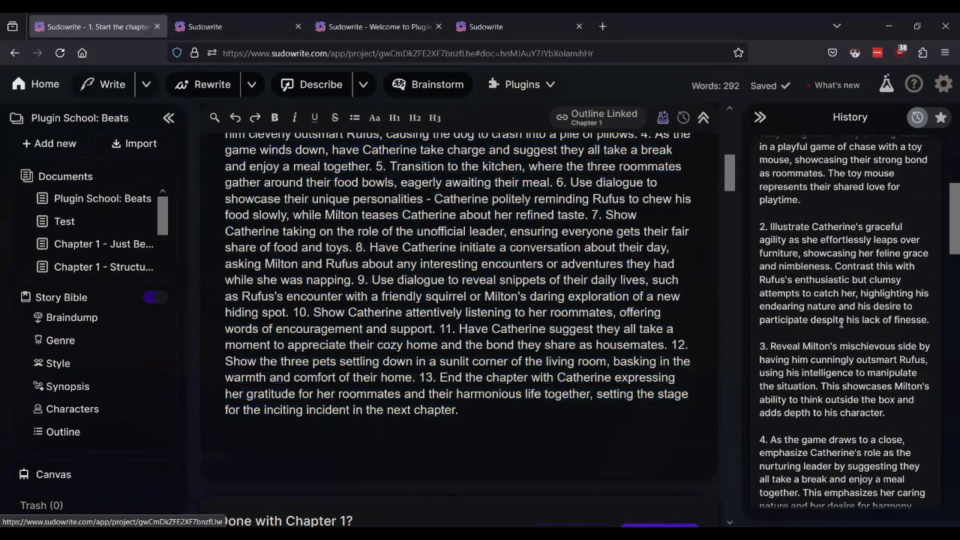
scroll(841, 323, down, 10)
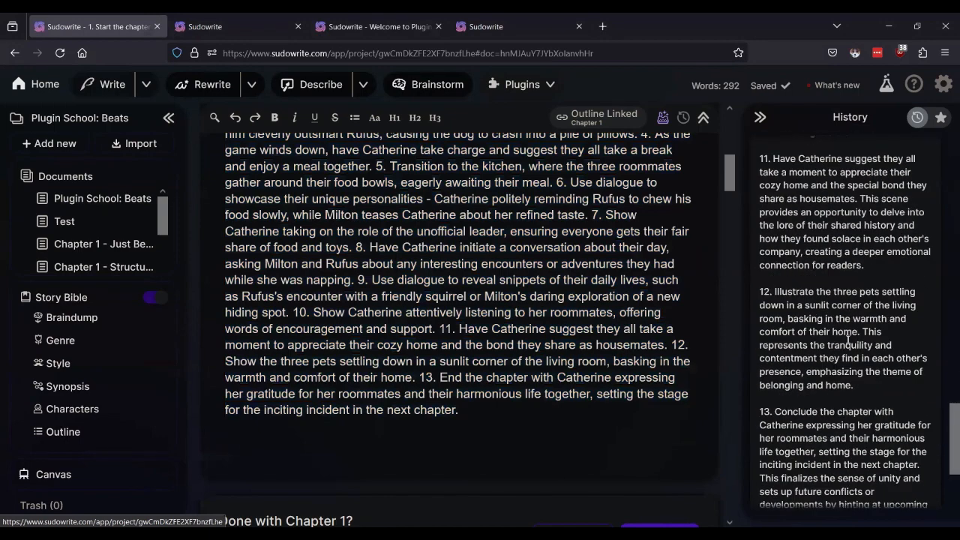
scroll(847, 339, down, 2)
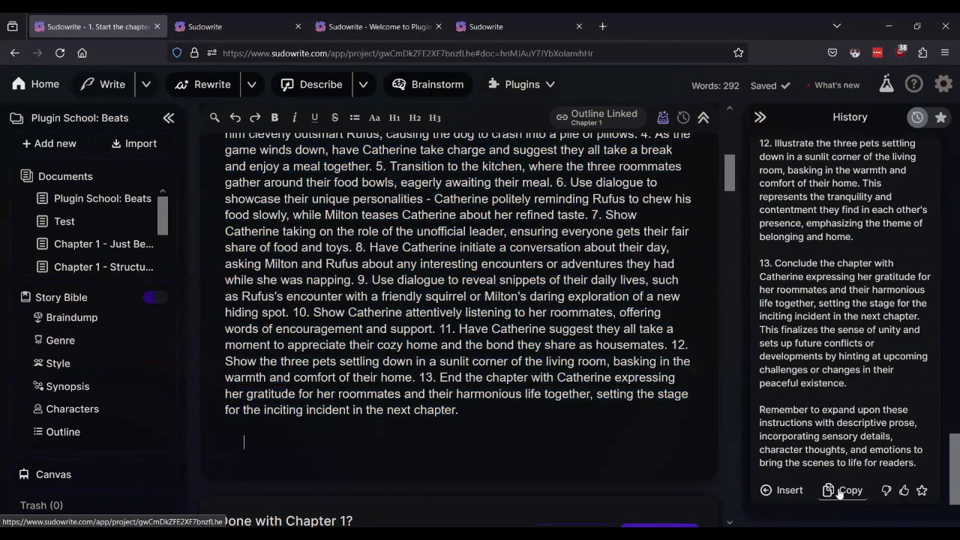
click(780, 491)
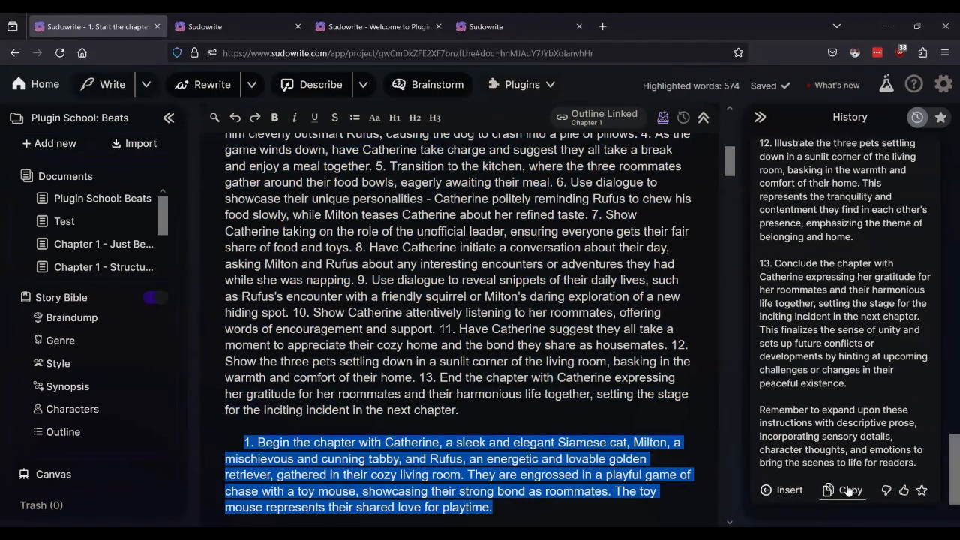
Copy the Better Better Beats output into the empty Step 1 Beats box of the Chapter Generator
click(555, 377)
scroll(551, 375, up, 5)
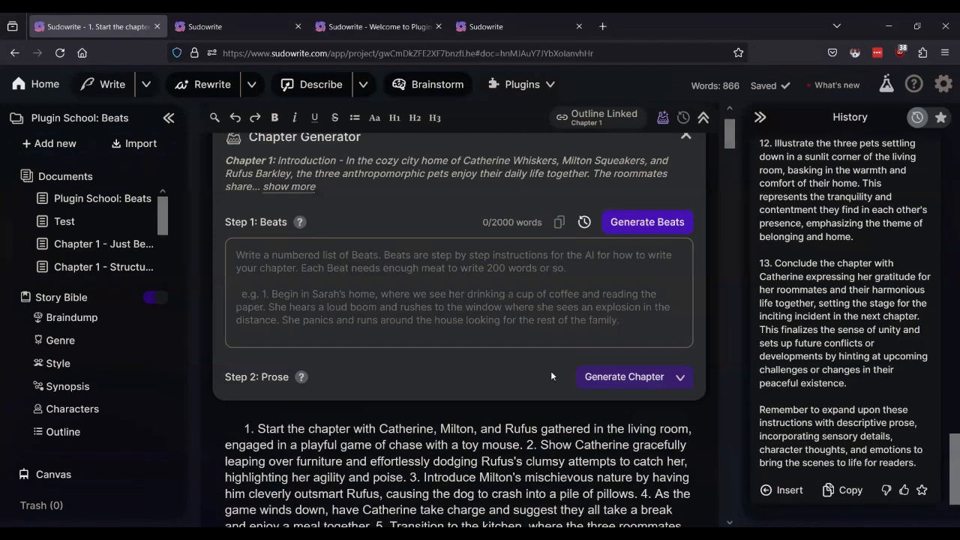
click(516, 314)
key(ctrl+v)
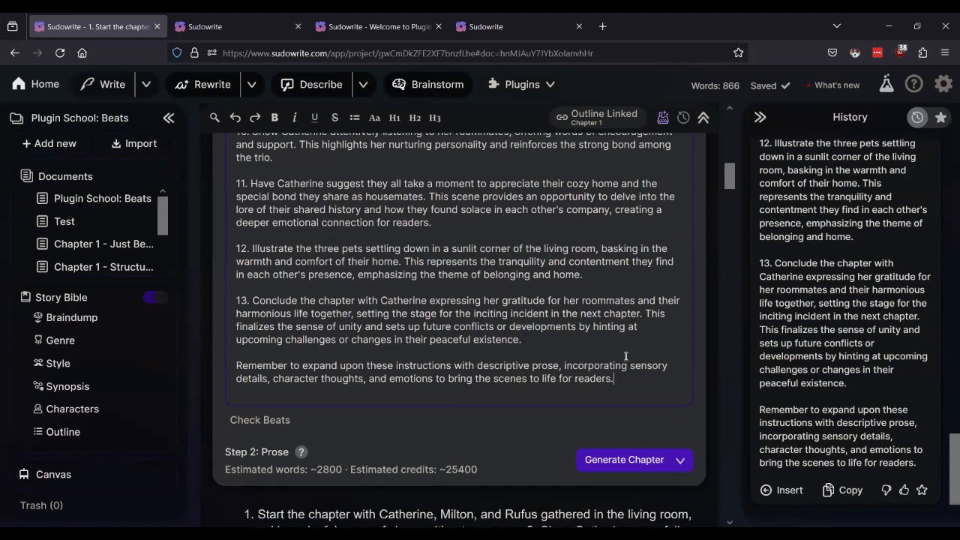
Replace "tabby" with "mouse" in Milton's description in beat 1 of the Chapter Generator
scroll(655, 380, up, 10)
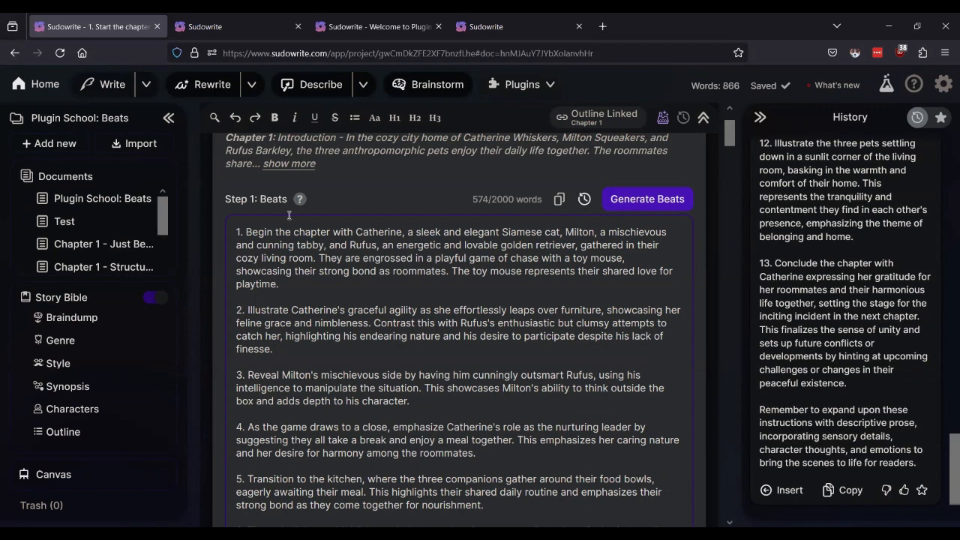
double_click(305, 244)
text(mouuse)
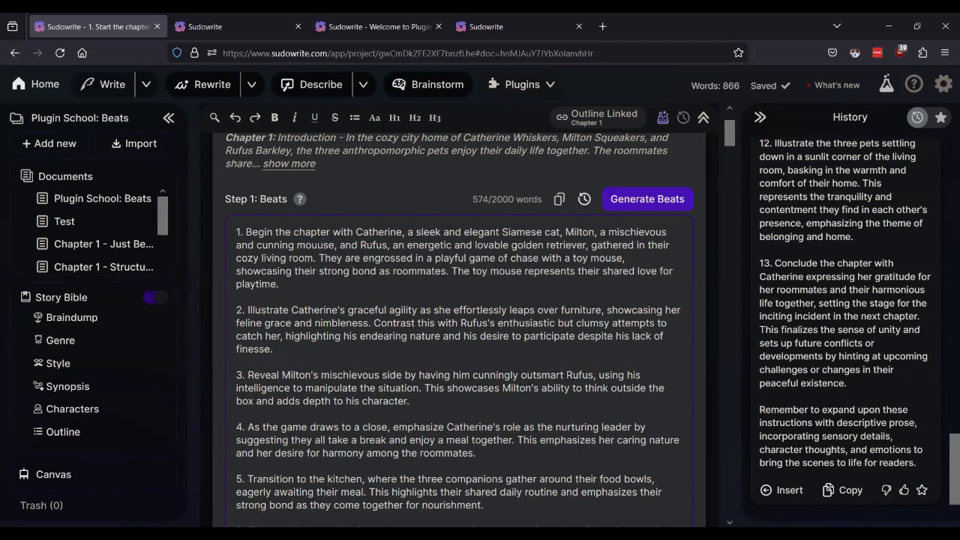
key(BackSpace)
key(BackSpace)
key(BackSpace)
text(se)
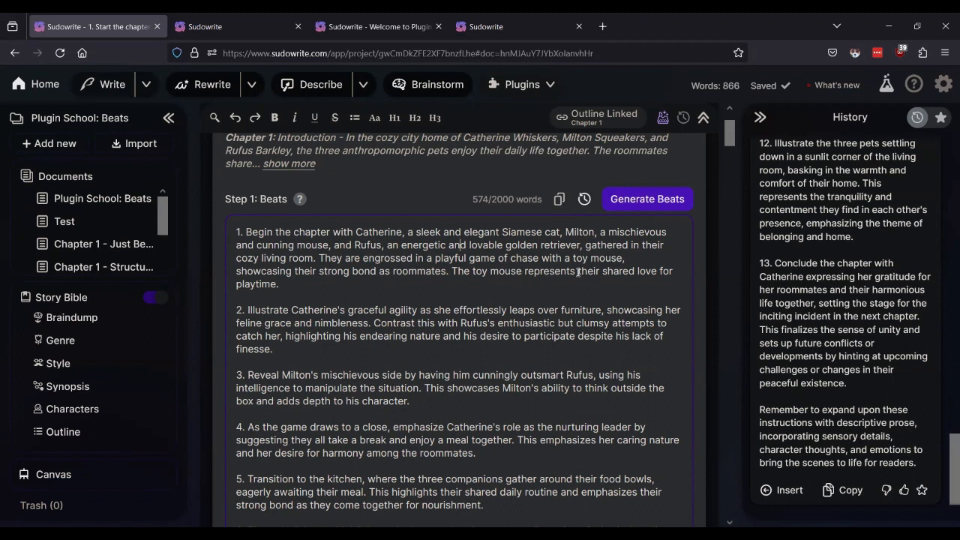
click(551, 271)
Generate the chapter prose with Mixtral 7B Instruct and pause it at the end of Beat 2
scroll(424, 309, down, 10)
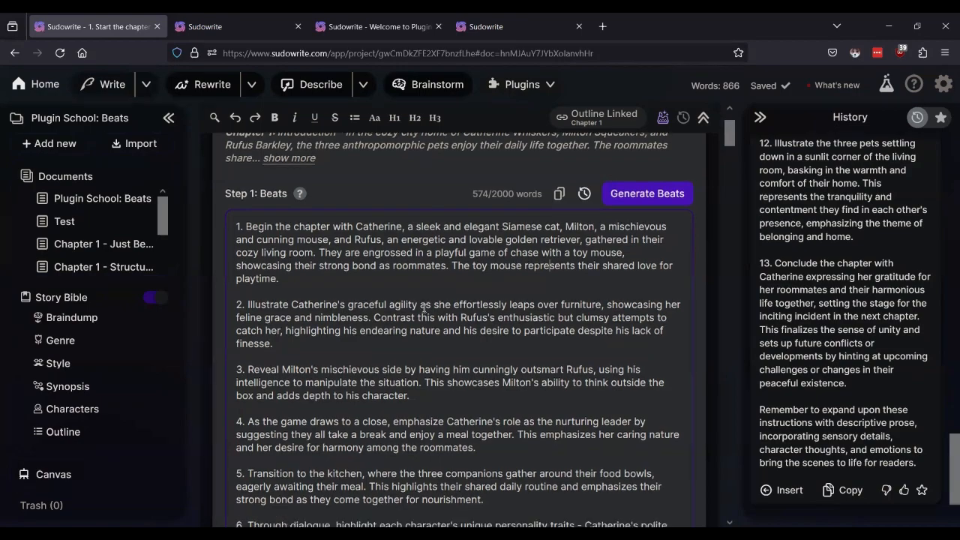
scroll(424, 307, down, 2)
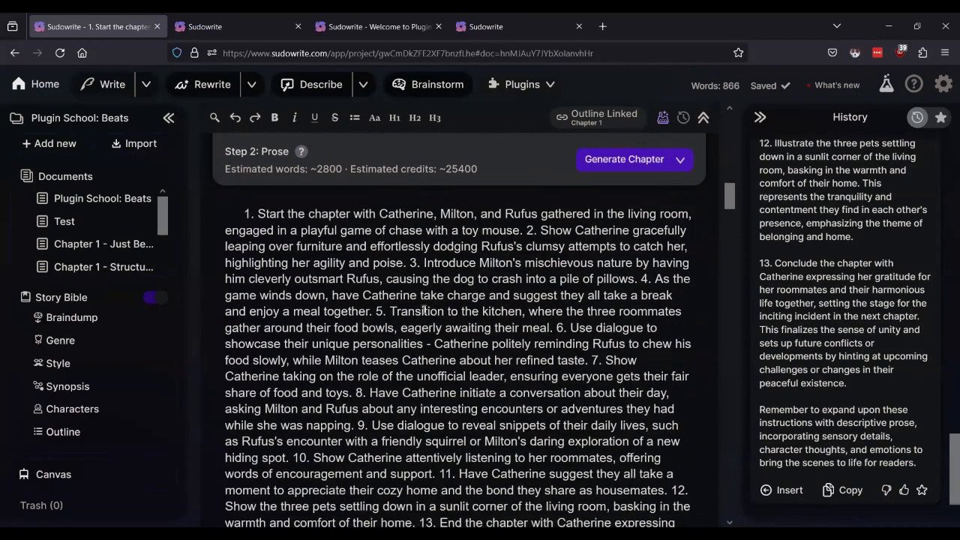
scroll(524, 240, up, 2)
click(683, 177)
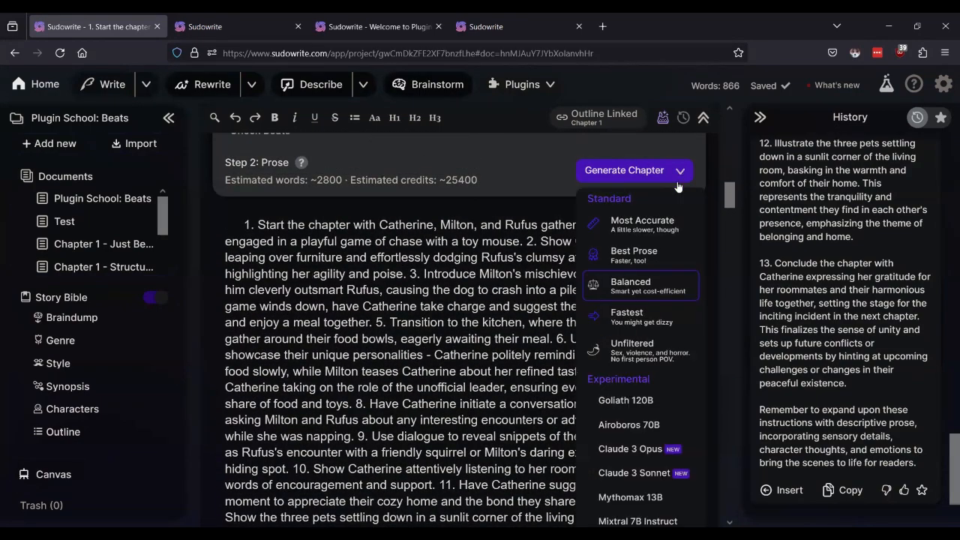
scroll(628, 315, down, 3)
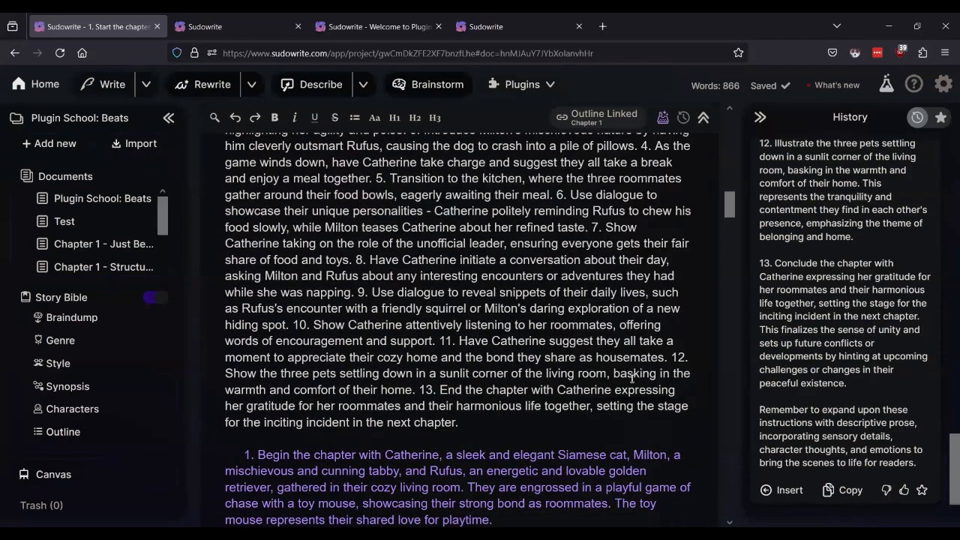
scroll(518, 328, down, 8)
scroll(510, 337, down, 10)
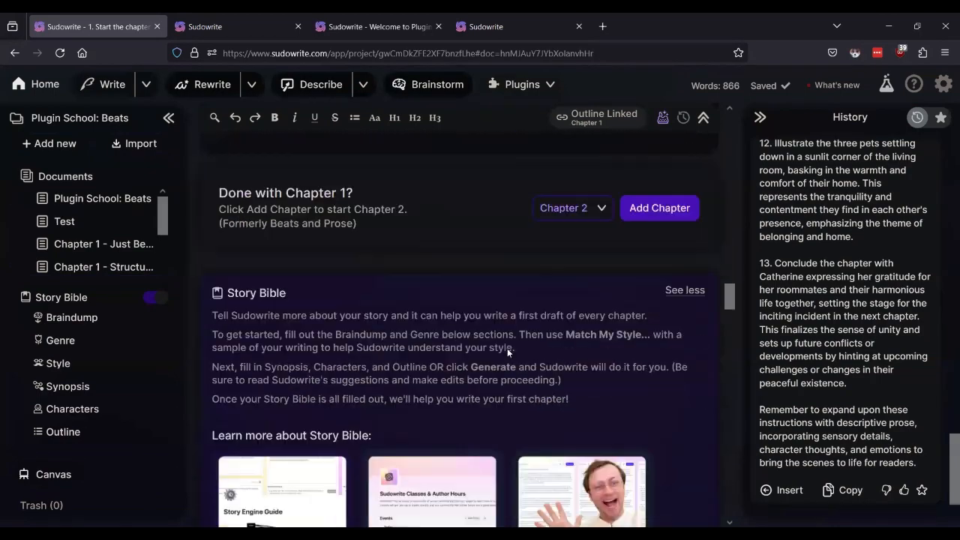
scroll(461, 281, up, 5)
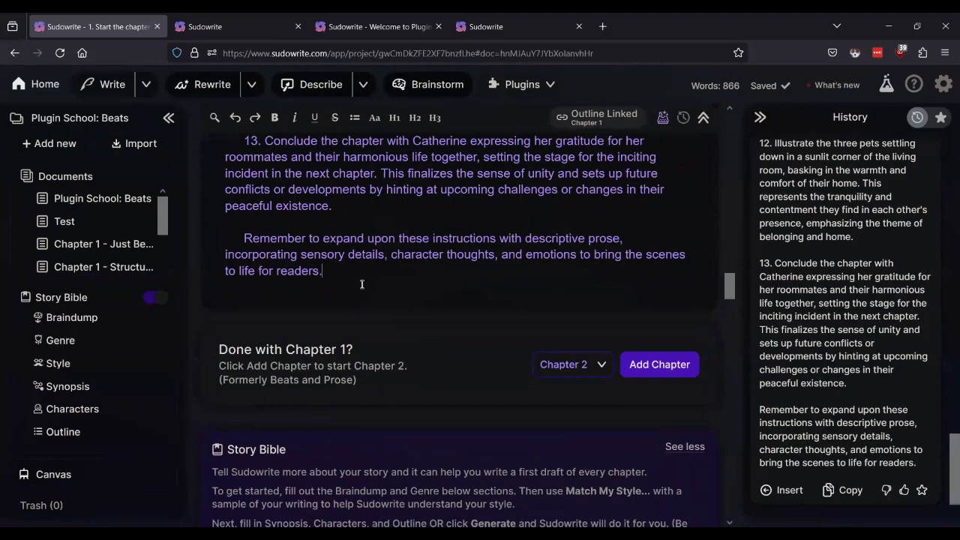
scroll(362, 279, up, 1)
scroll(631, 232, up, 5)
scroll(631, 231, up, 12)
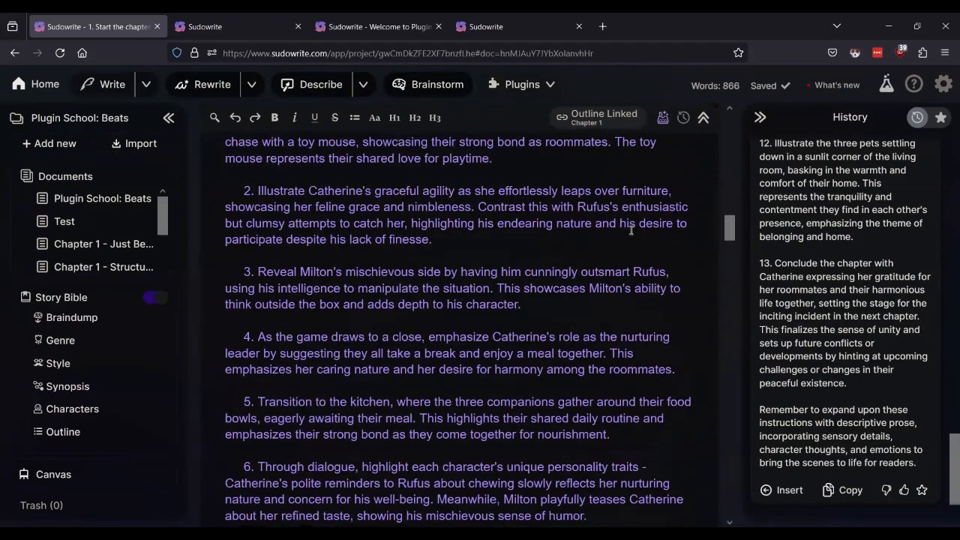
scroll(631, 231, up, 1)
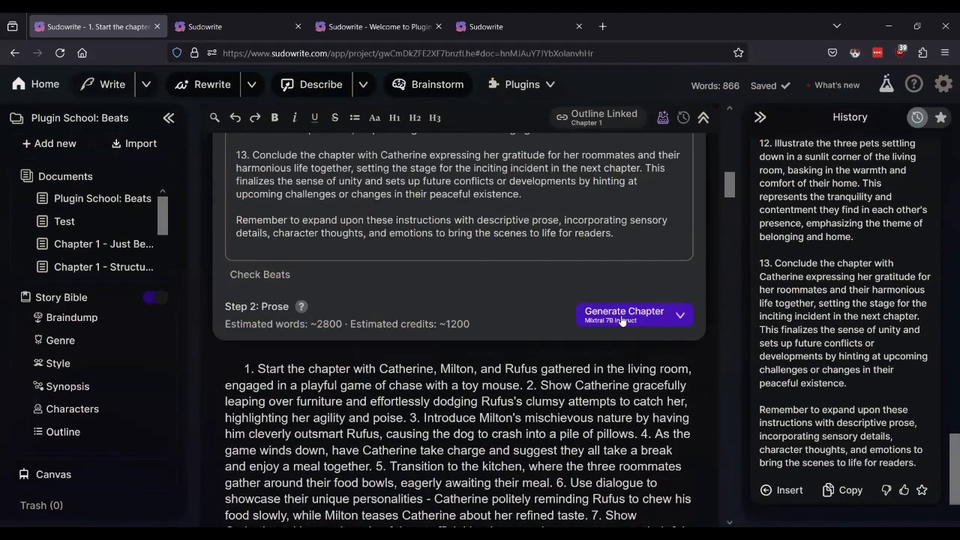
click(622, 319)
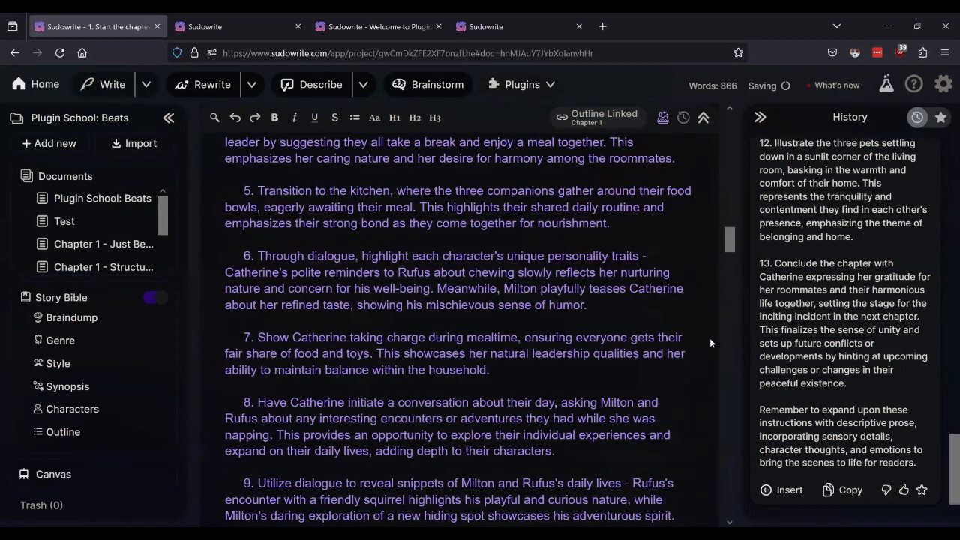
click(670, 156)
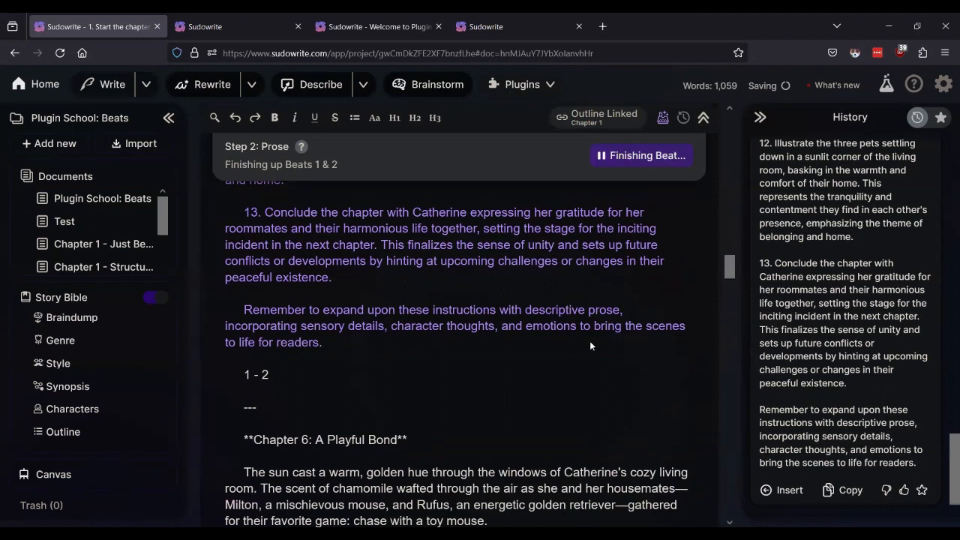
Read through the prose generated for Beats 1 and 2 and highlight its opening paragraph about Catherine's cozy living room
scroll(590, 346, down, 1)
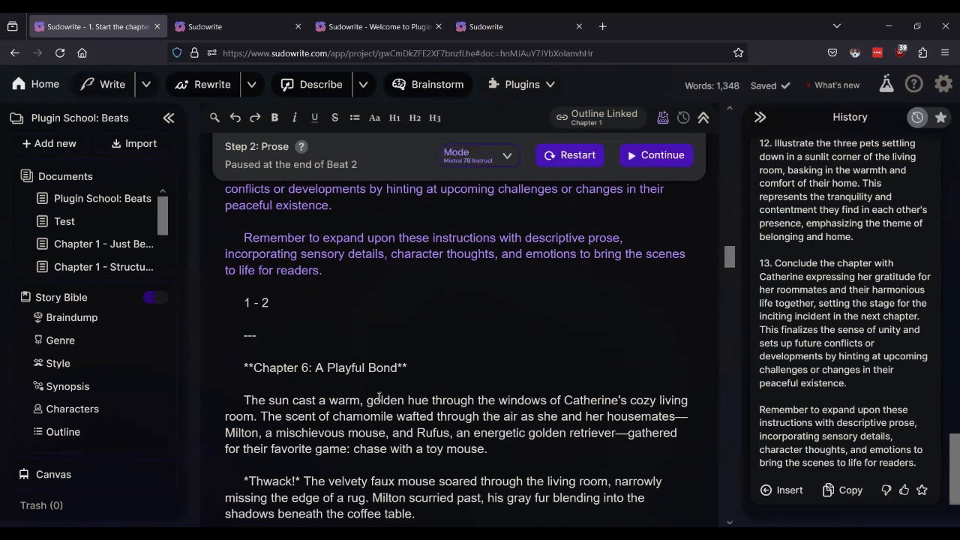
scroll(381, 395, down, 1)
scroll(381, 394, down, 1)
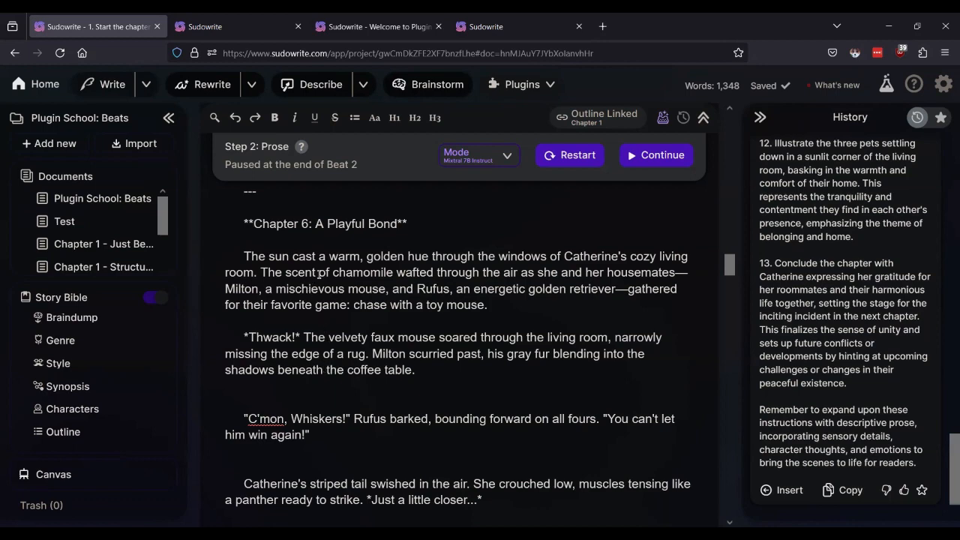
scroll(319, 273, down, 2)
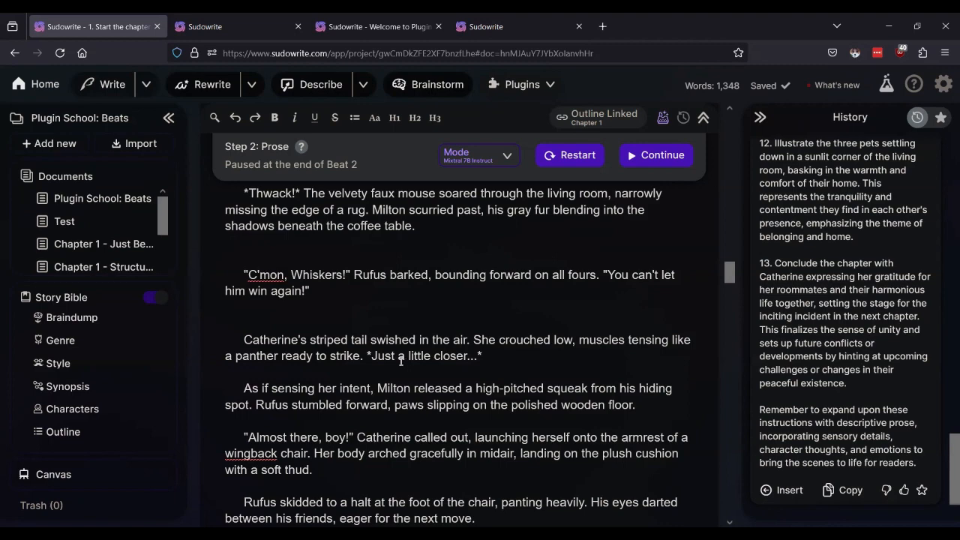
scroll(401, 360, down, 1)
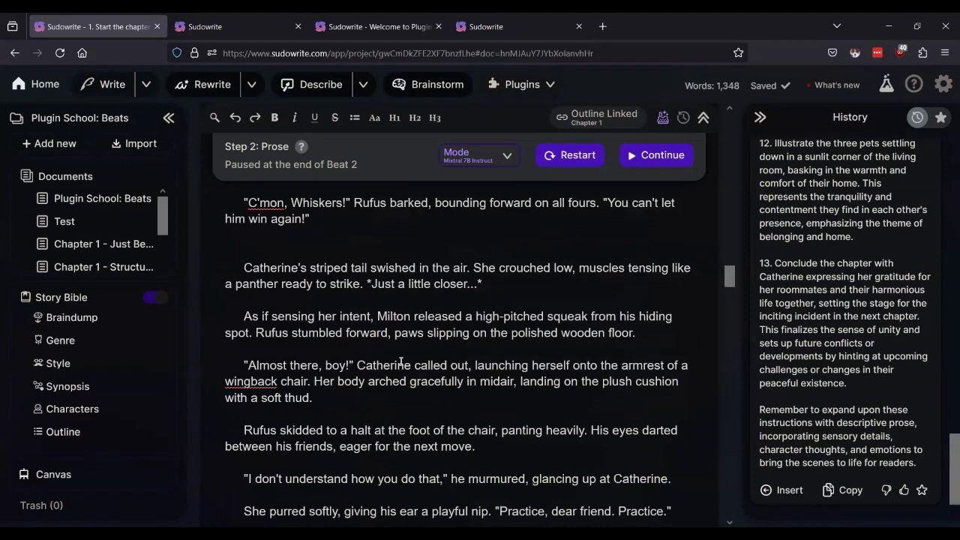
scroll(402, 362, up, 3)
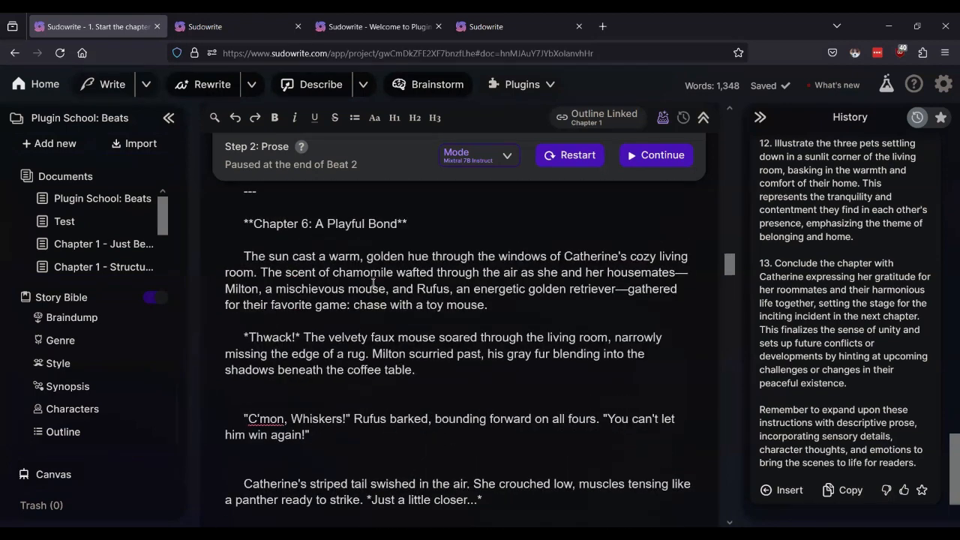
triple_click(373, 283)
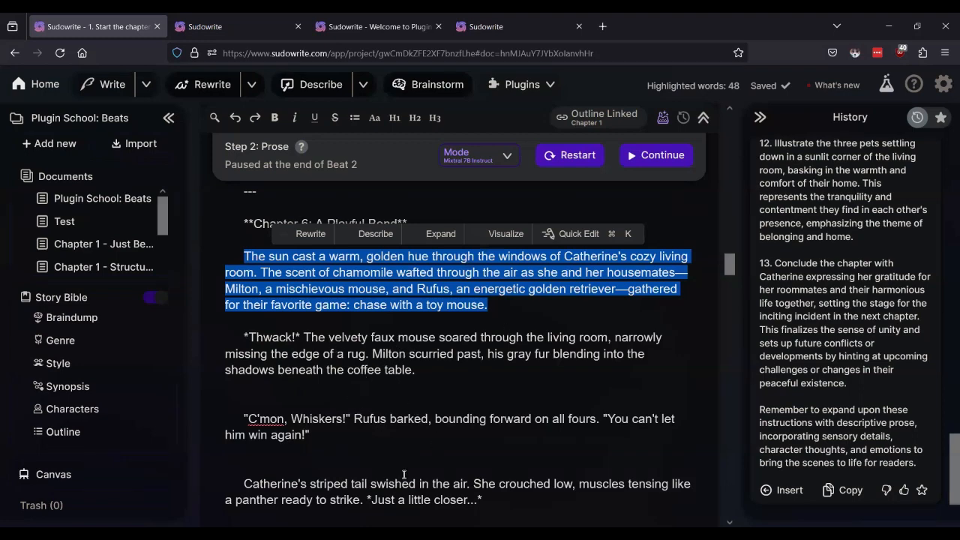
Review the prose generated from the Better Better Beats output against its source list in Step 1: Beats
scroll(390, 415, down, 4)
scroll(390, 415, up, 3)
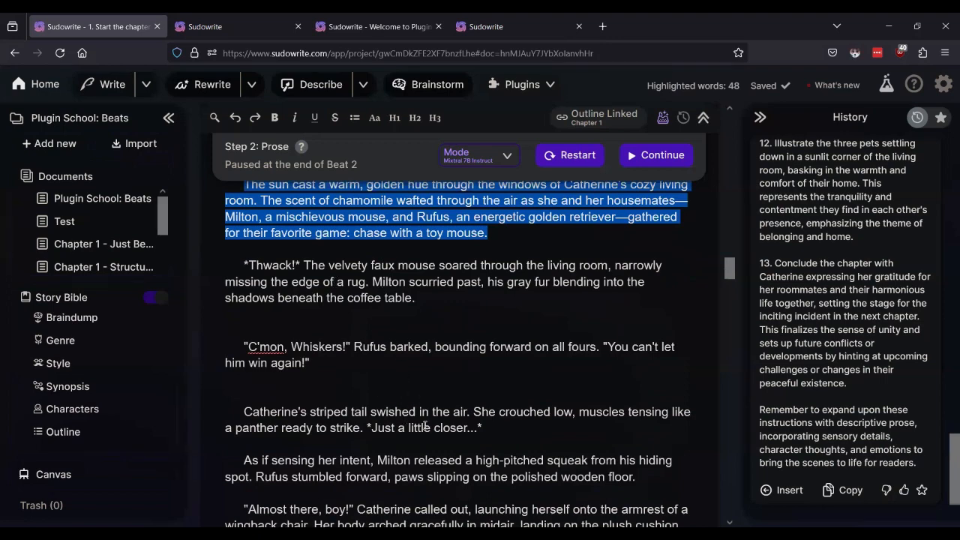
click(452, 346)
scroll(466, 386, up, 1)
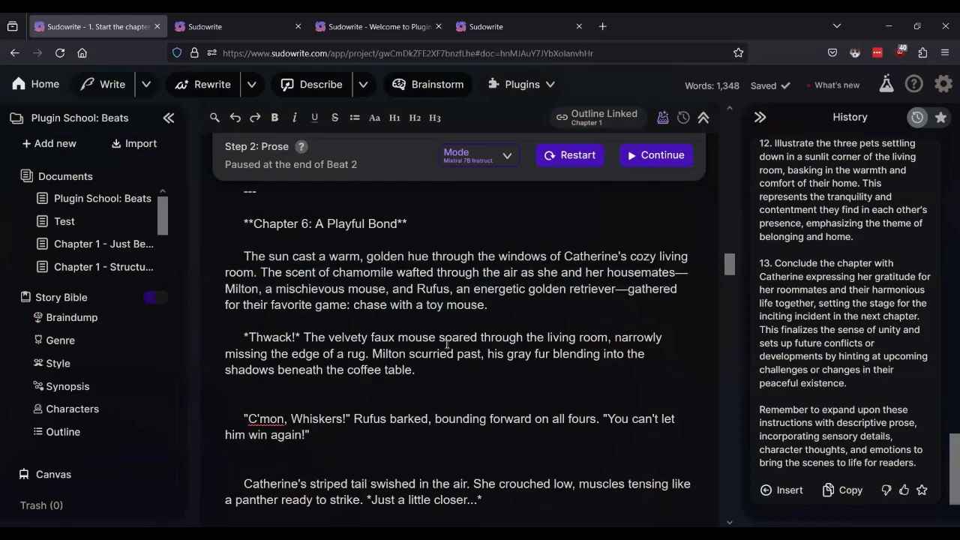
scroll(446, 347, up, 10)
scroll(447, 347, up, 10)
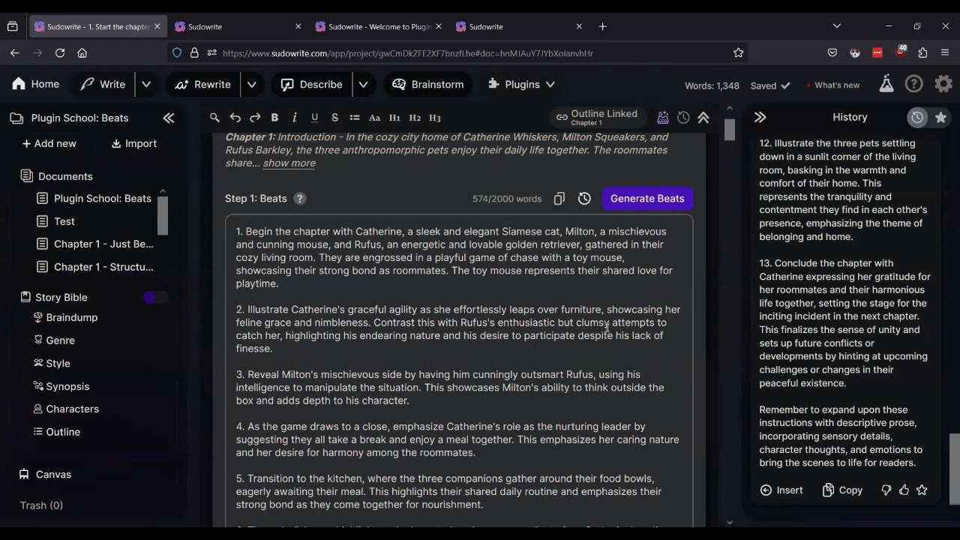
Check the account's recent activity for the credits used by each plugin and prose generation
click(943, 83)
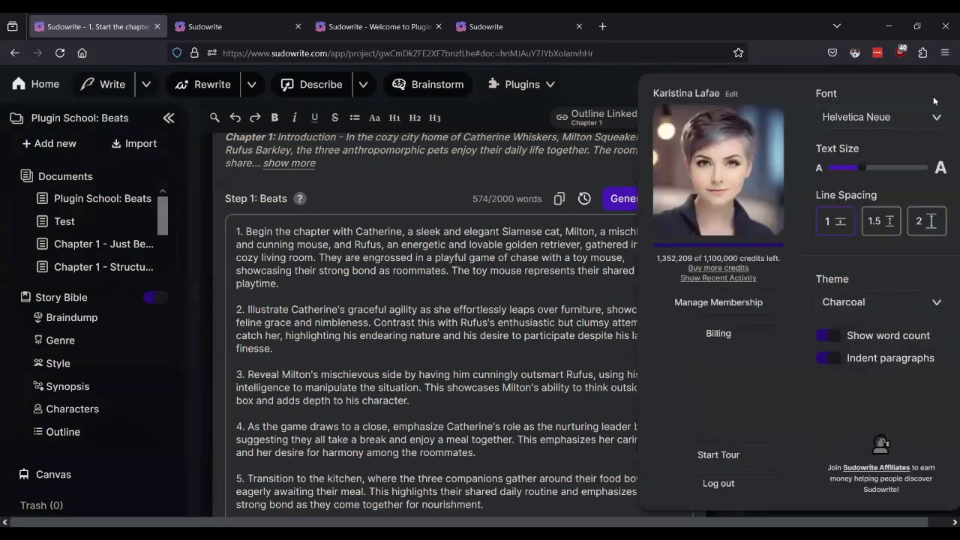
click(718, 278)
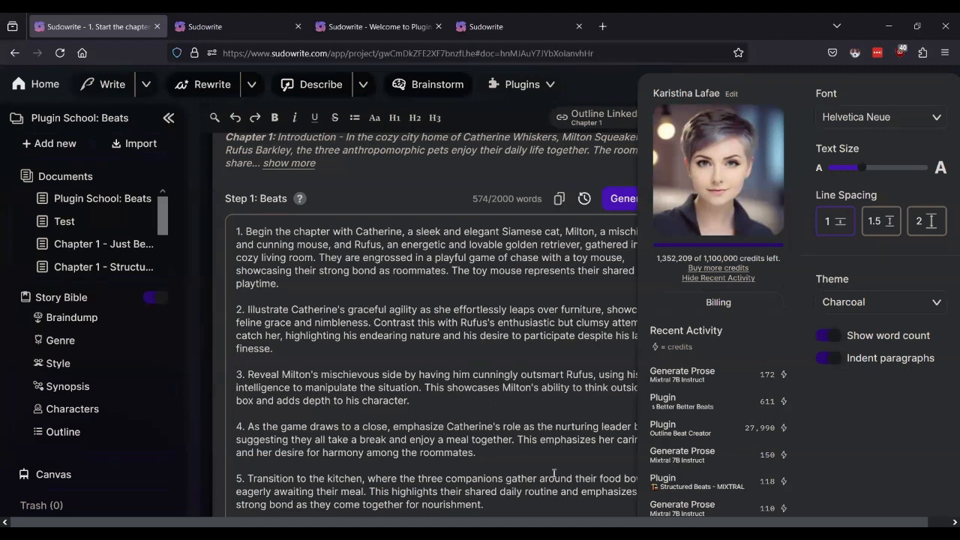
click(490, 324)
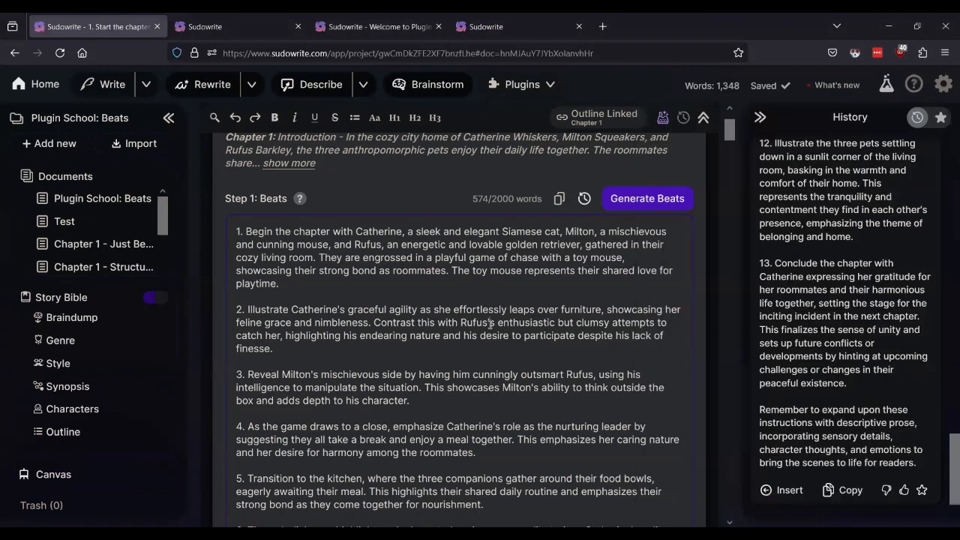
Check the Better Better Beats plugin description, and look over the numbered beats in its Chapter 1 document
click(218, 23)
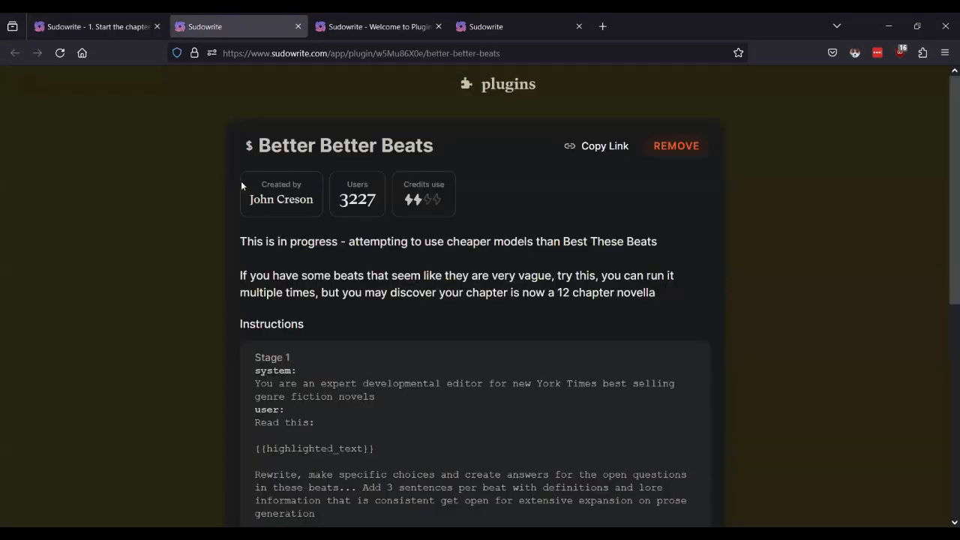
click(118, 27)
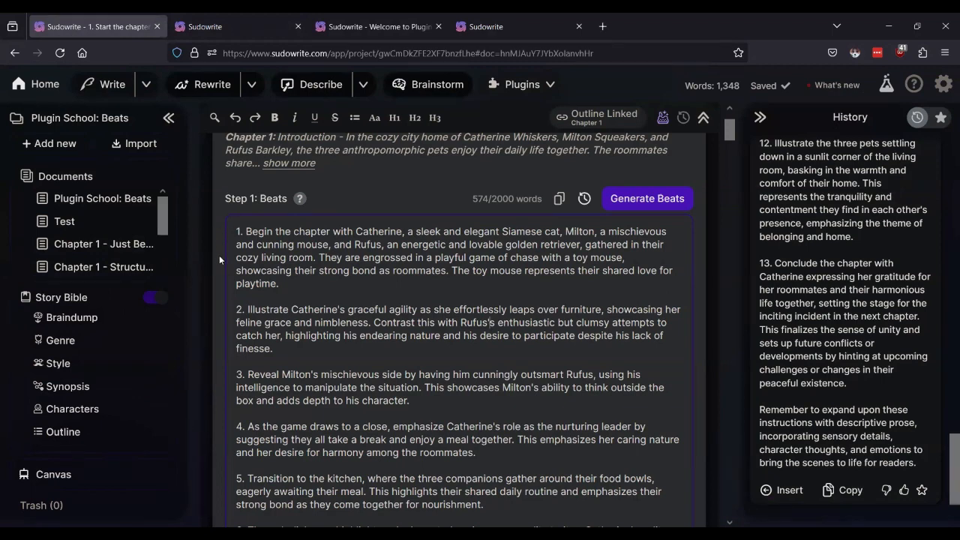
scroll(216, 264, down, 5)
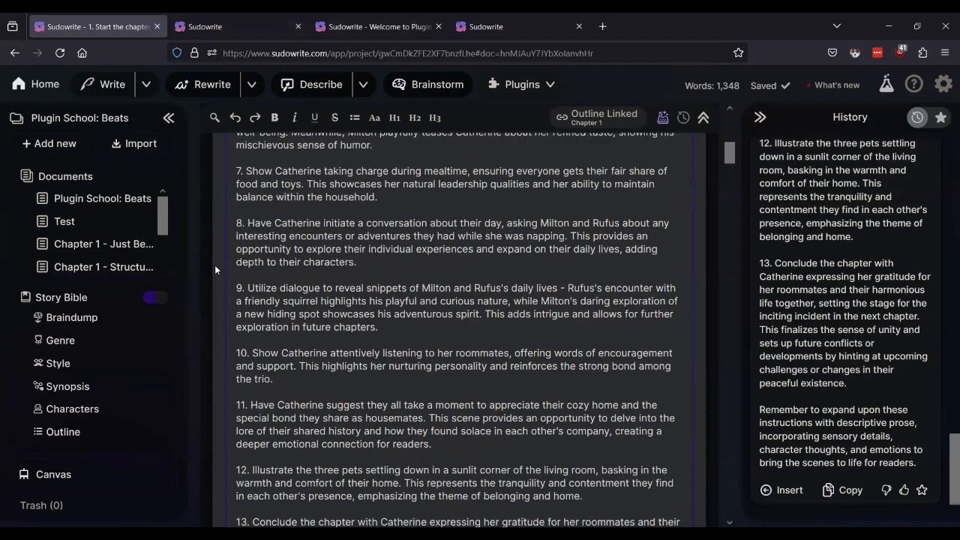
scroll(215, 265, up, 7)
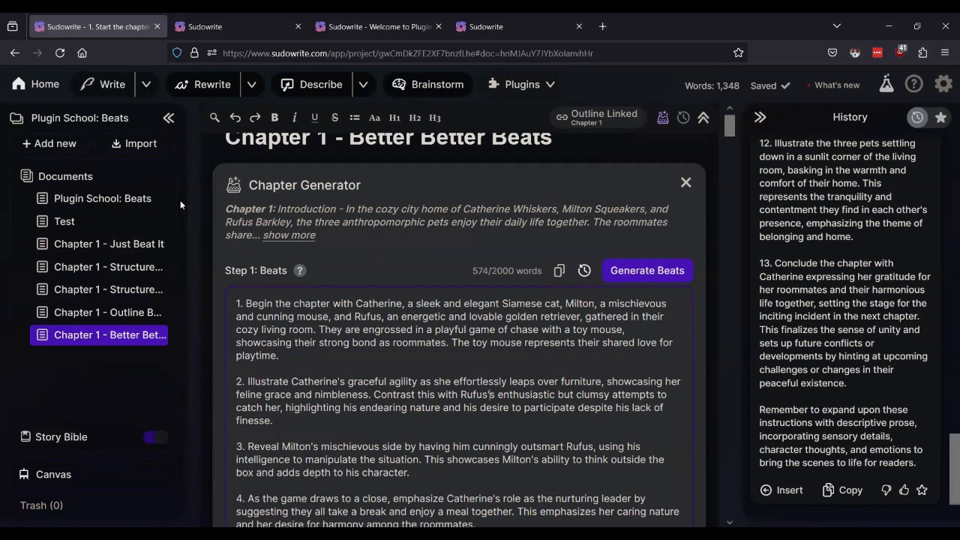
Open the Best Beats For Your Chapter plugin page from the Plugin School: Beats document and read its description and Stage 1 instructions
click(86, 197)
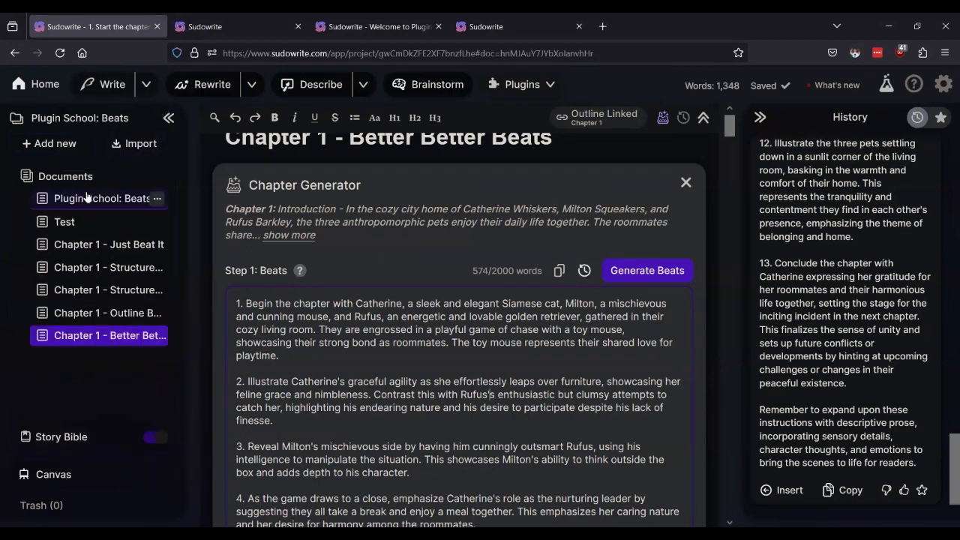
scroll(435, 299, down, 15)
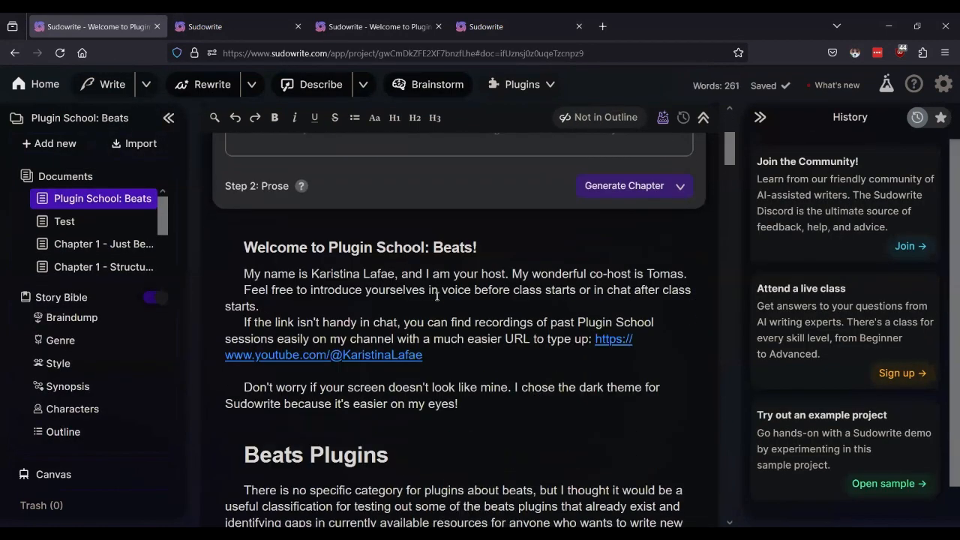
scroll(432, 309, down, 1)
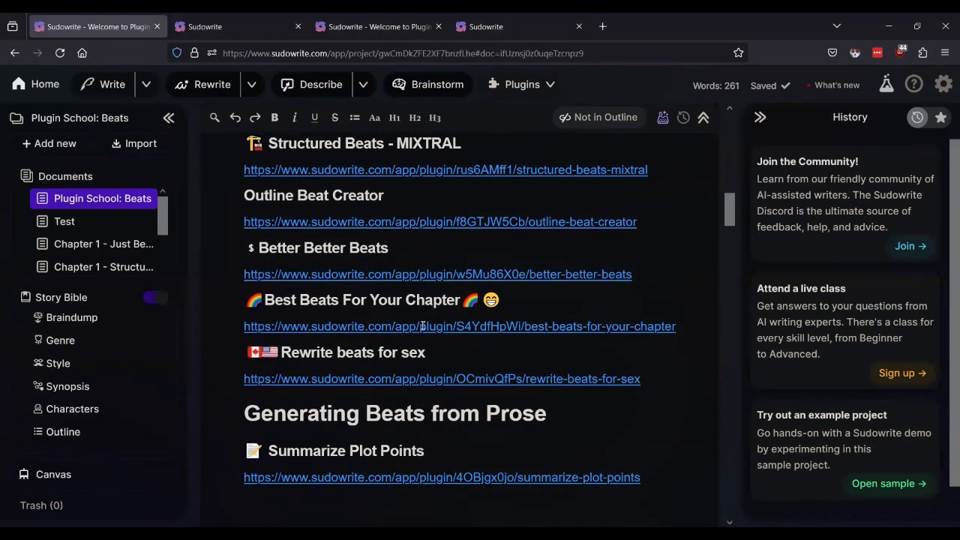
middle_click(422, 326)
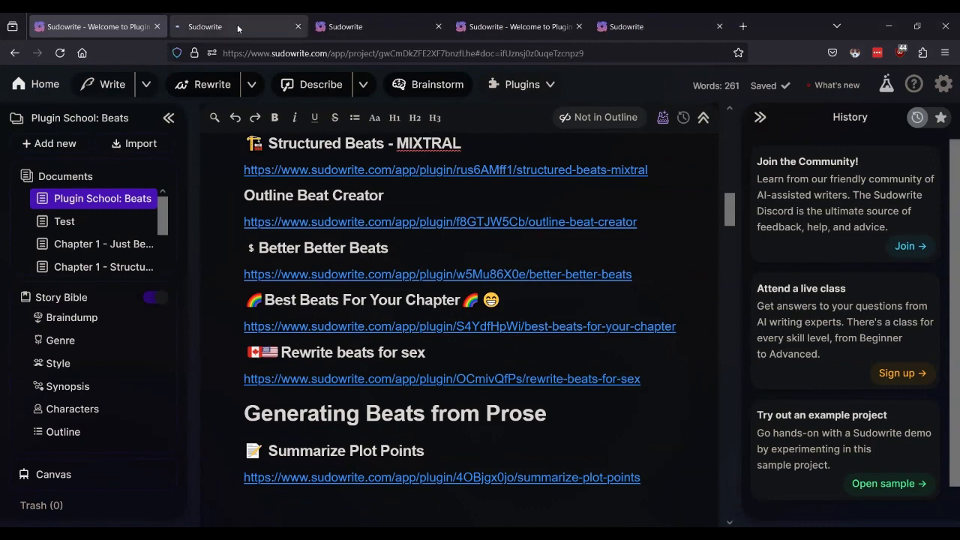
click(237, 24)
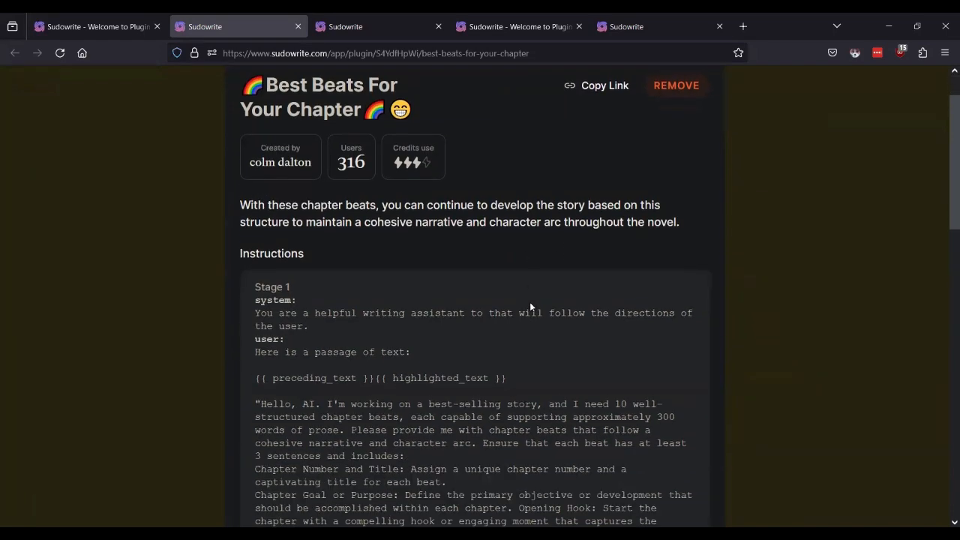
scroll(529, 302, down, 2)
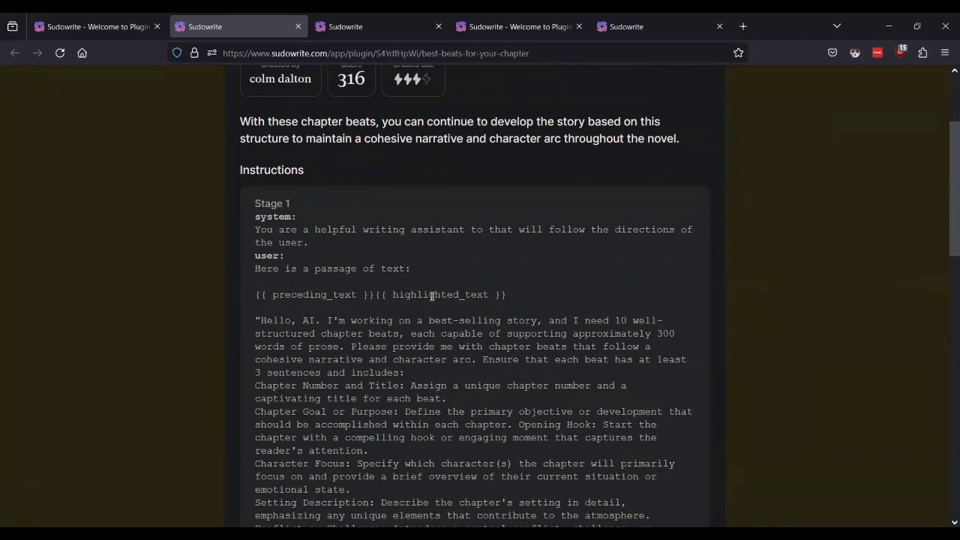
scroll(431, 296, up, 1)
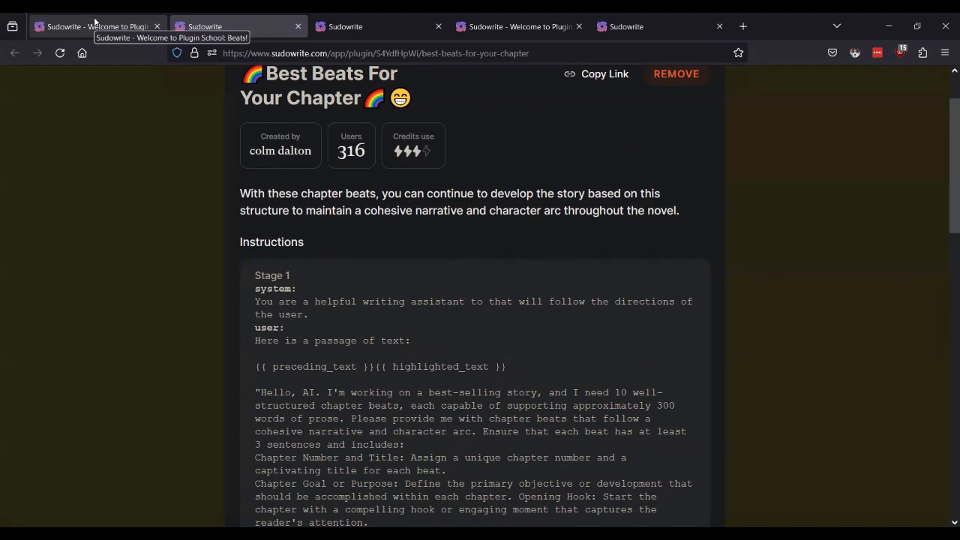
Add a new Chapter 1 document and title it "Chapter 1 - Best Beats for Your Chapter"
click(94, 21)
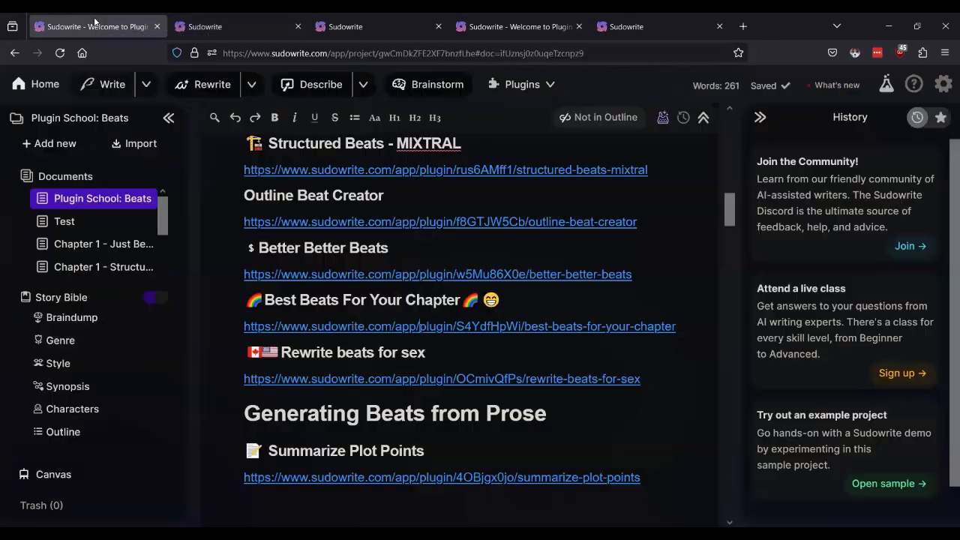
click(66, 143)
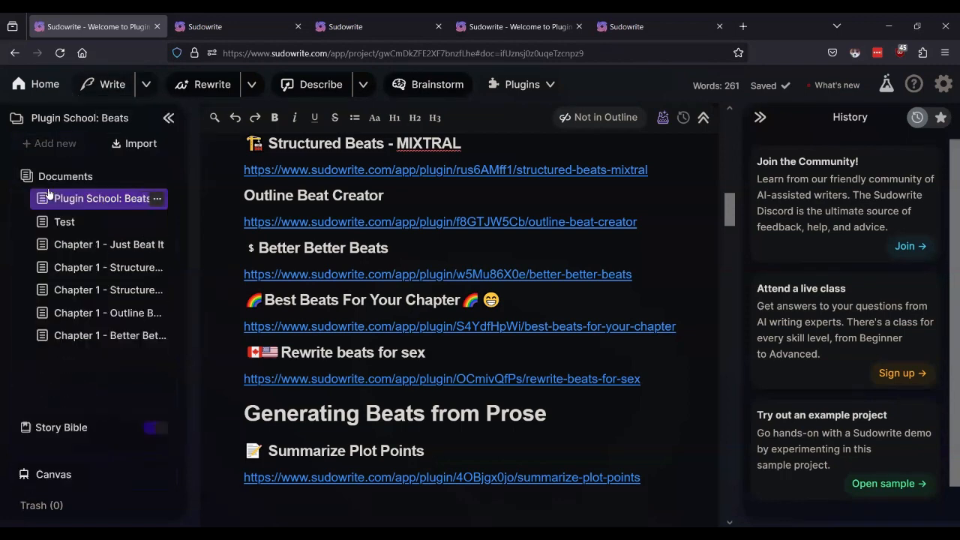
click(212, 27)
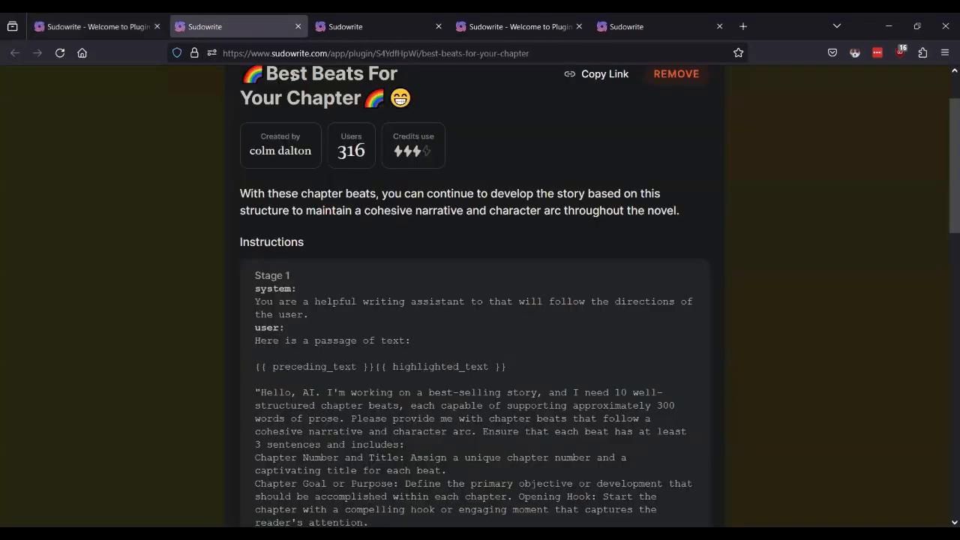
click(80, 24)
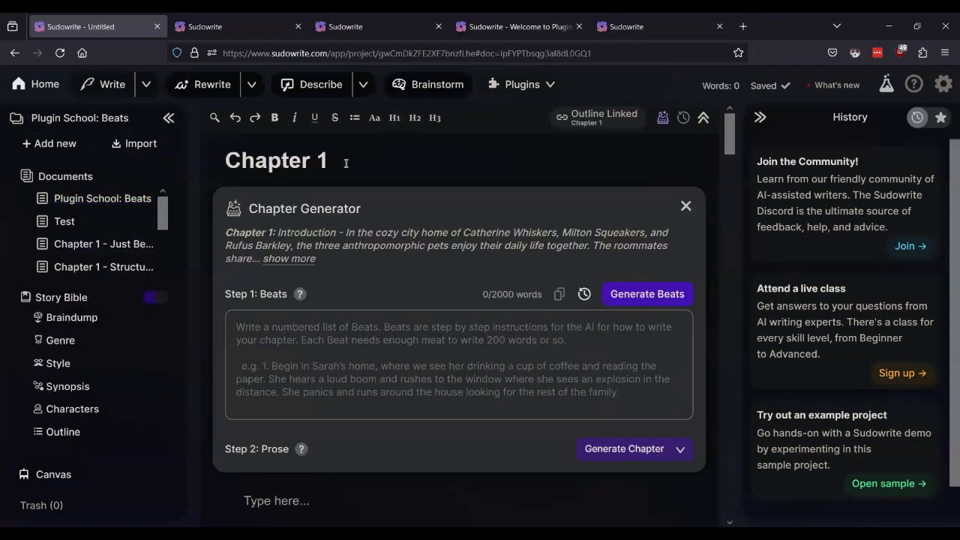
text(- Best Beats for Y)
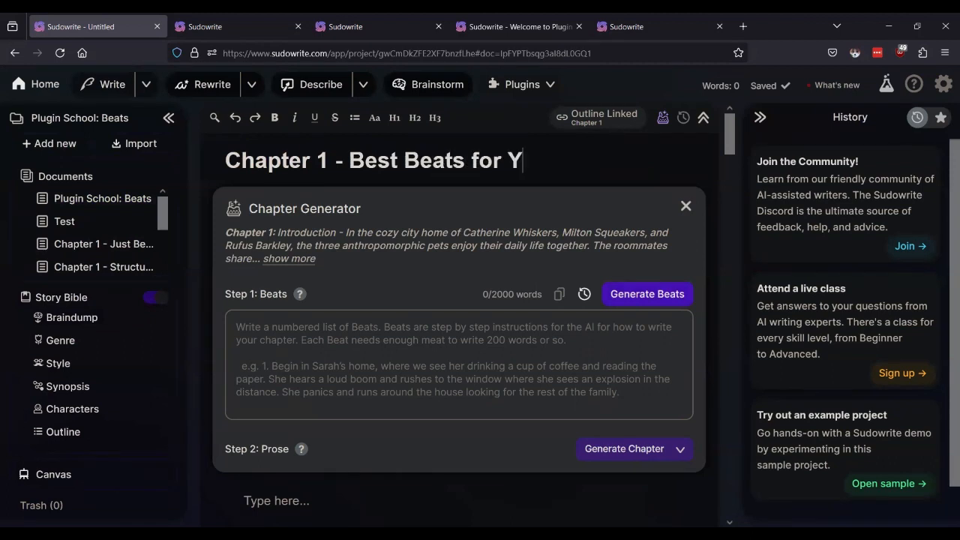
key(BackSpace)
text(Your ChPTER)
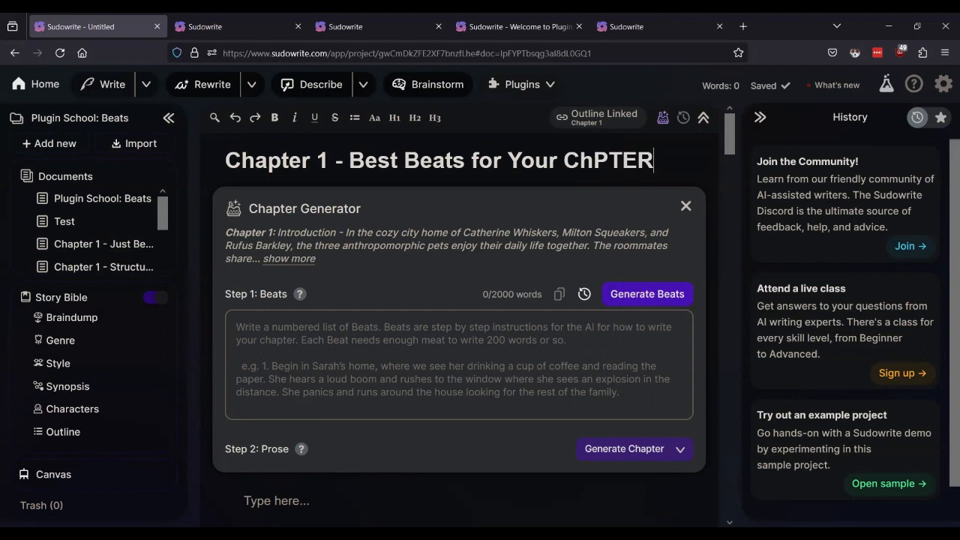
key(BackSpace)
key(BackSpace)
key(BackSpace)
key(BackSpace)
text(apter)
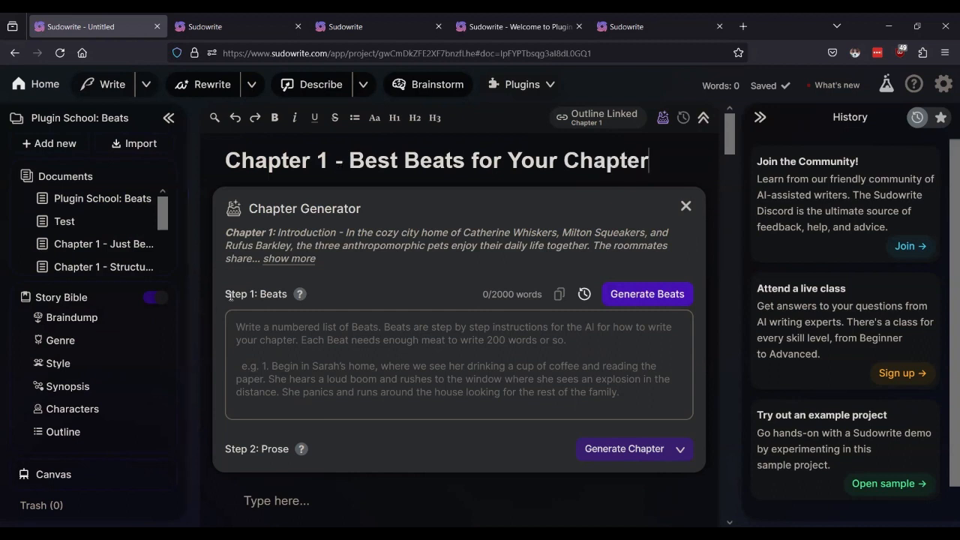
Copy the prose in the Better Better Beats document from "The sun cast a warm, golden hue" through its final paragraph
mouse_move(101, 229)
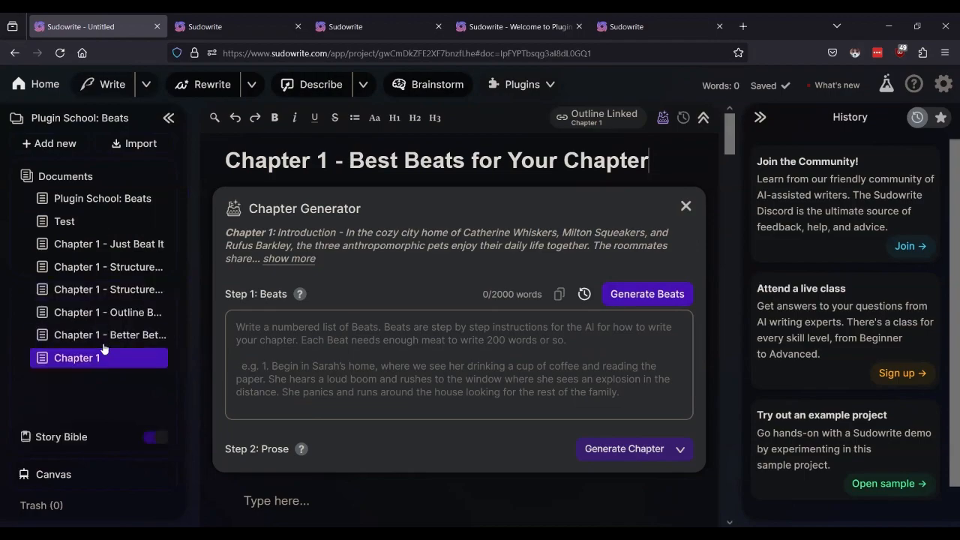
click(105, 336)
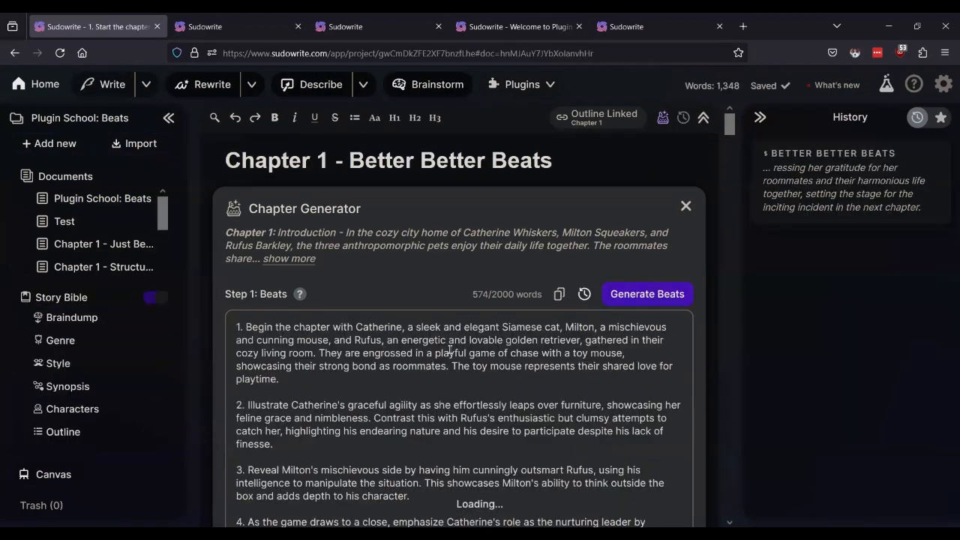
scroll(450, 350, down, 10)
scroll(450, 350, down, 15)
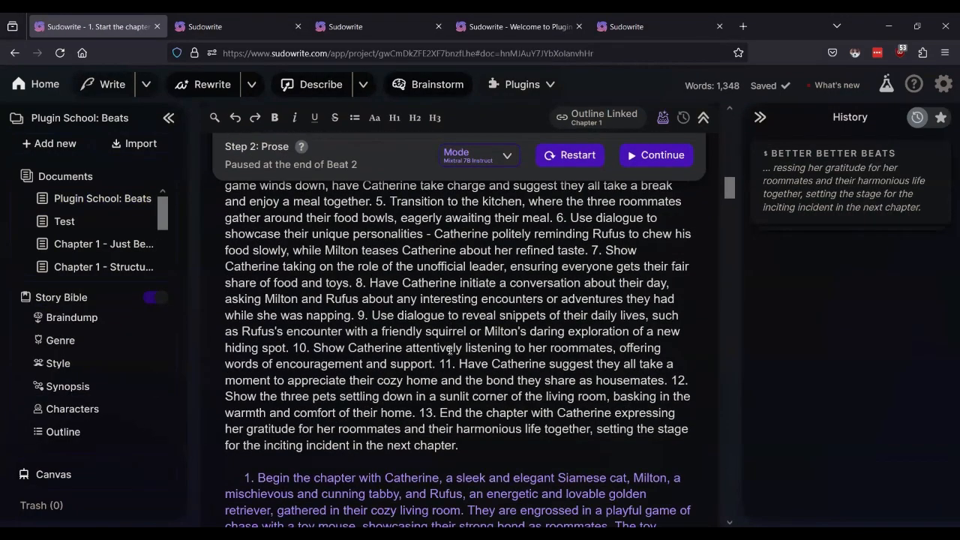
scroll(450, 350, down, 7)
scroll(450, 349, up, 6)
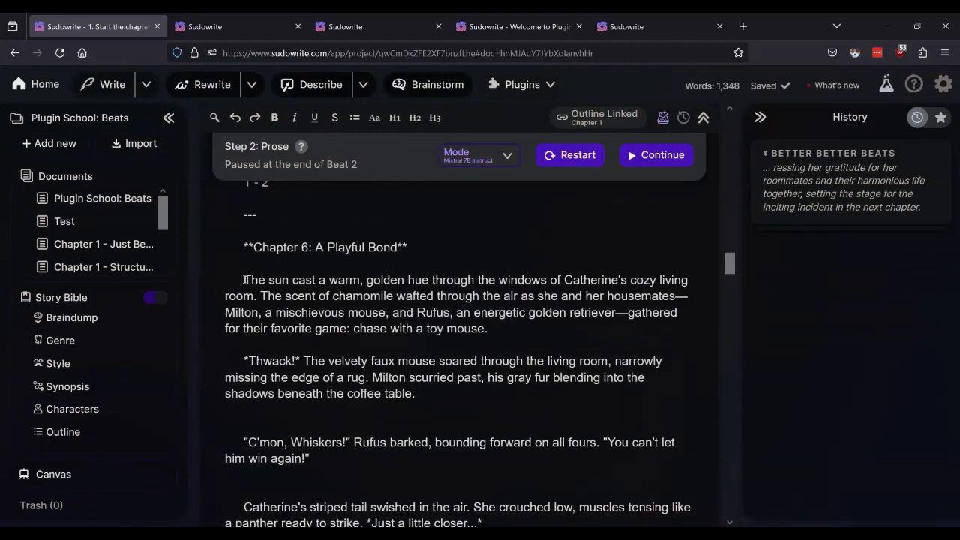
triple_click(393, 303)
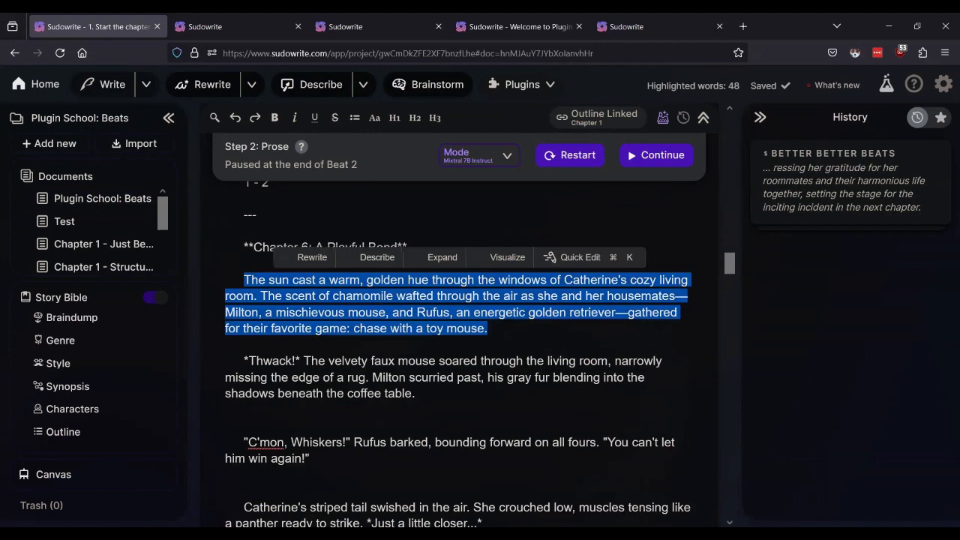
drag(393, 304, 393, 527)
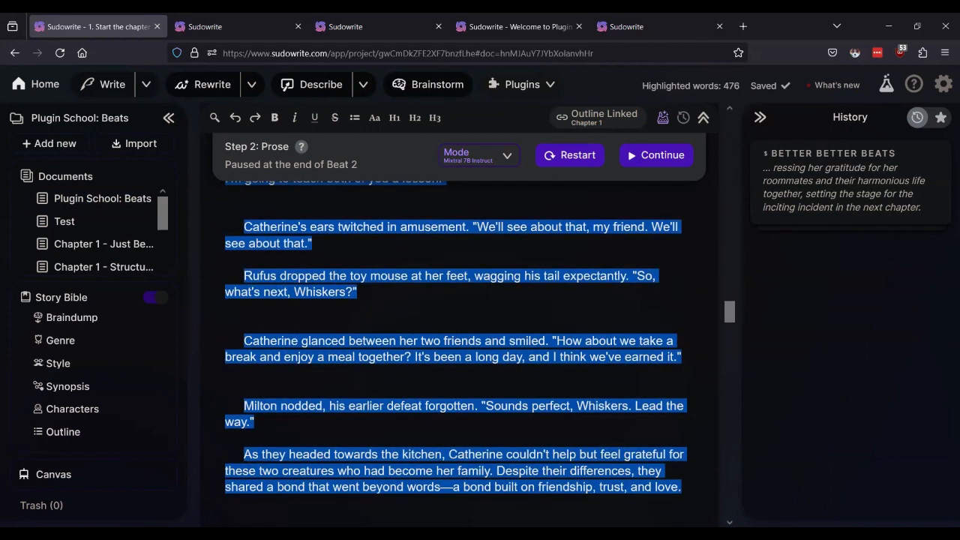
Paste the copied prose into the empty body of the Best Beats for Your Chapter document and go to its end
click(73, 298)
click(93, 362)
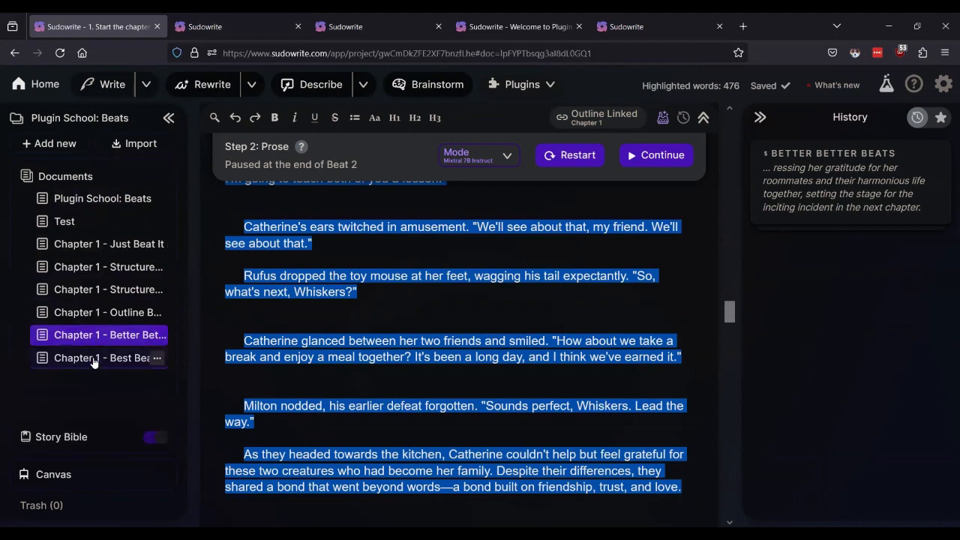
scroll(327, 375, down, 4)
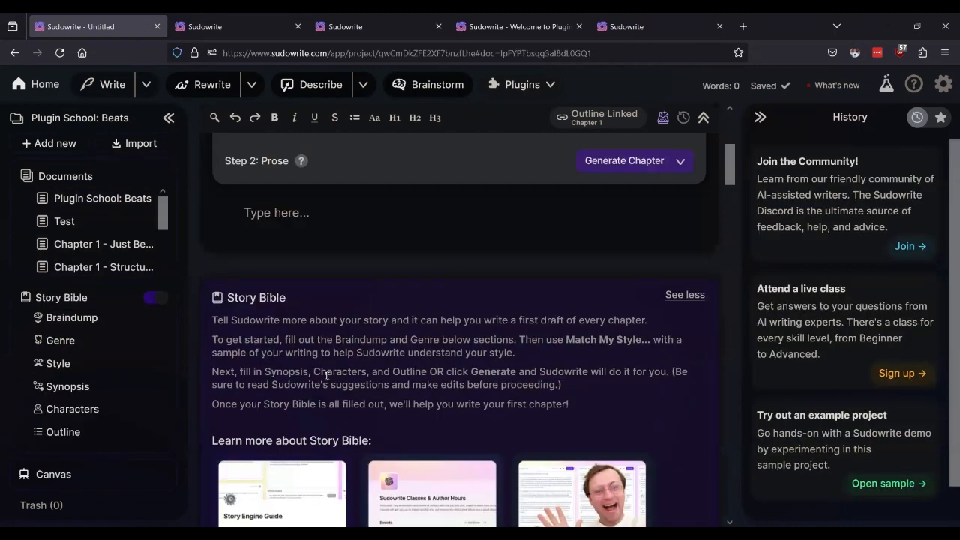
click(342, 218)
key(ctrl+v)
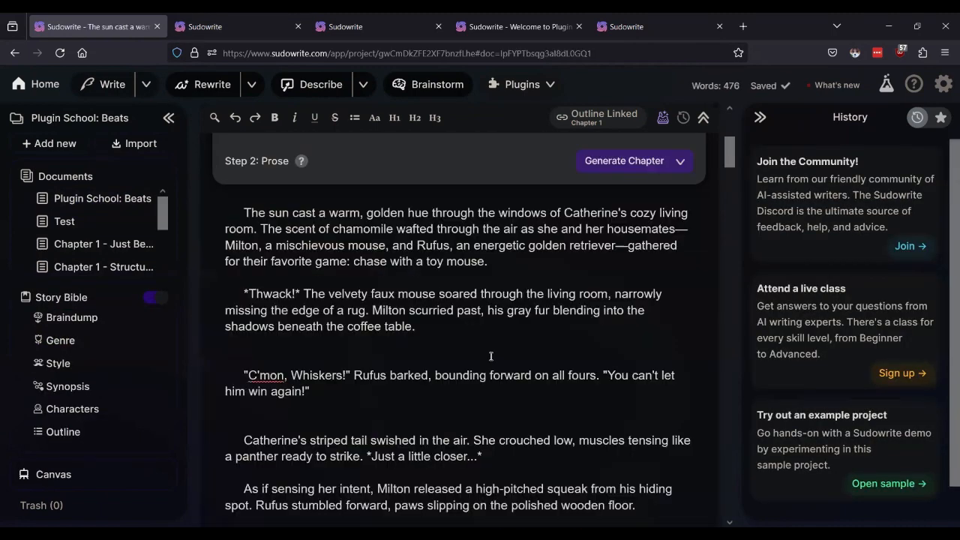
scroll(490, 354, down, 7)
scroll(490, 356, down, 7)
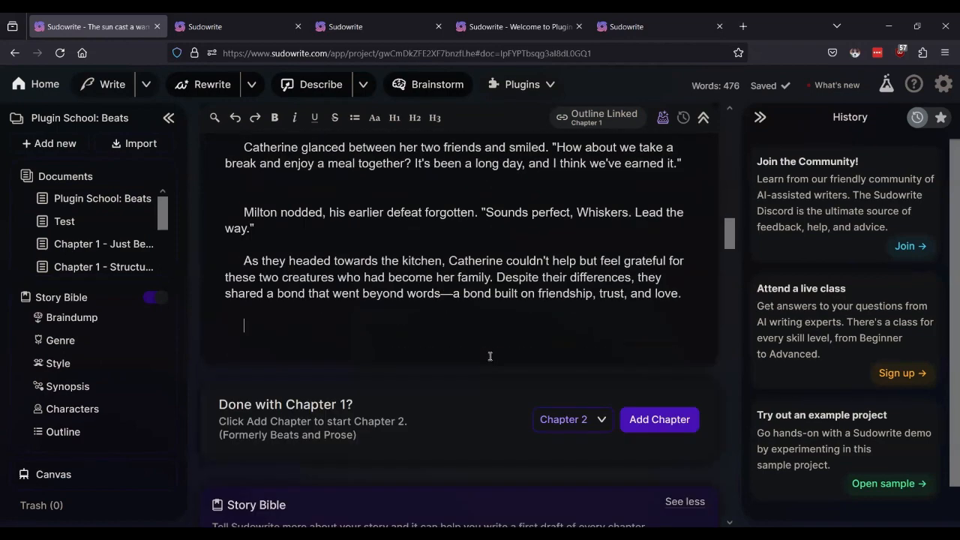
Recheck the Best Beats For Your Chapter plugin page for its Stage 1 instructions and exact name, and return to the chapter document
click(221, 28)
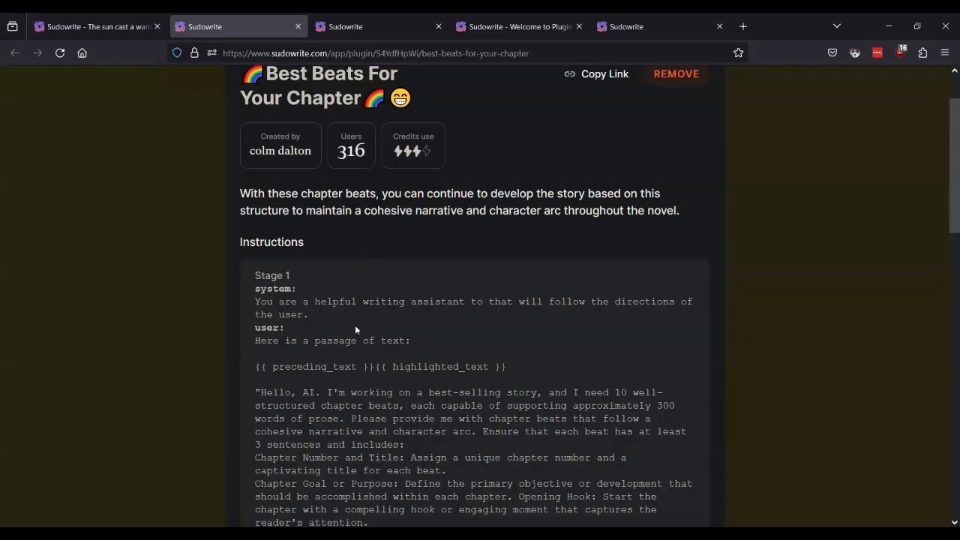
scroll(355, 330, down, 2)
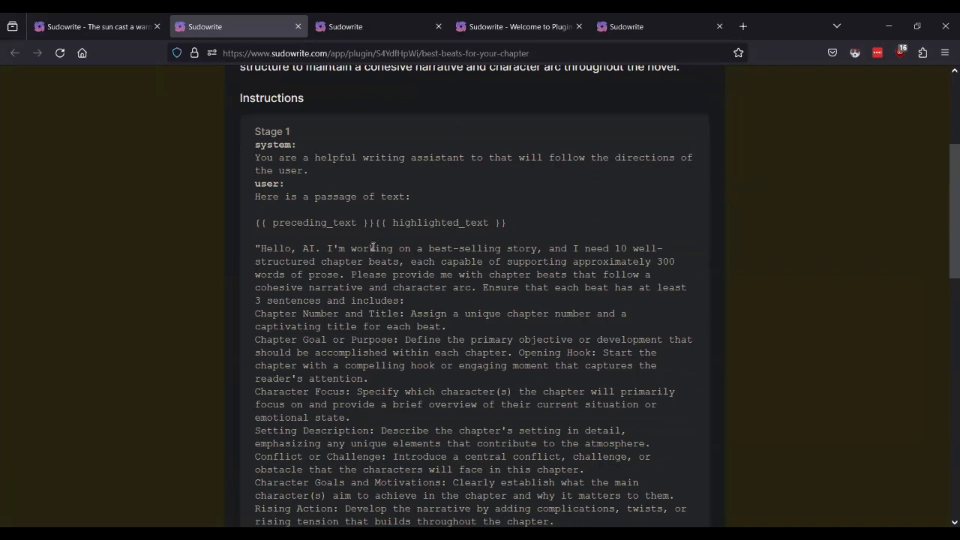
click(97, 19)
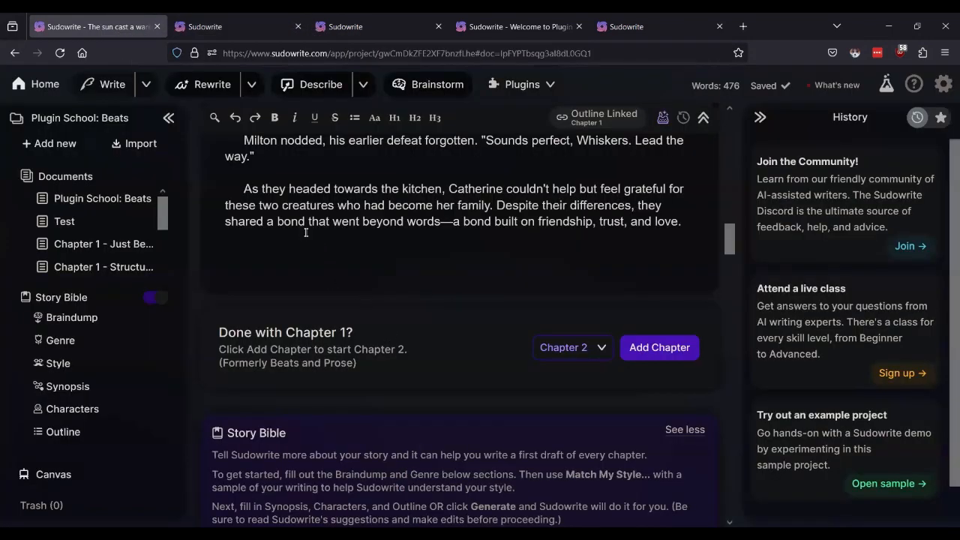
click(232, 30)
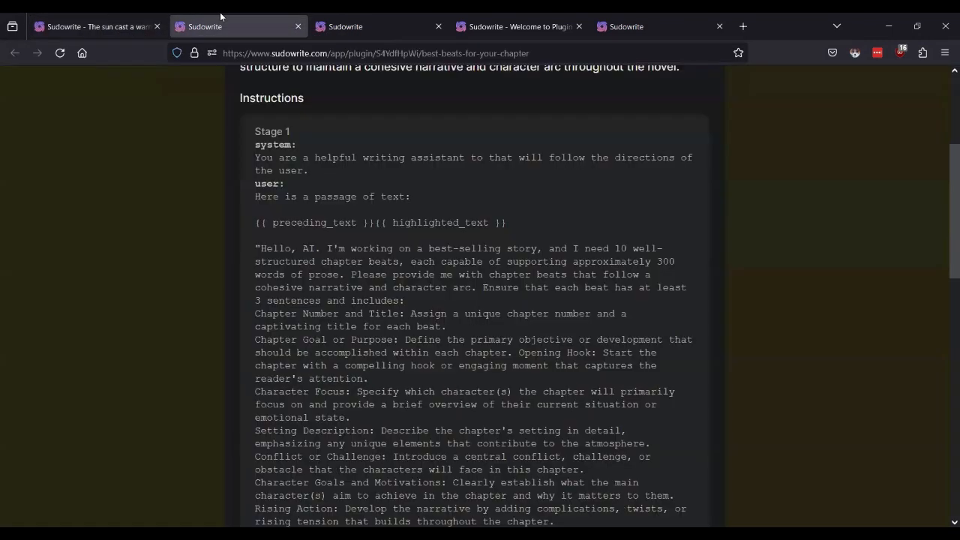
scroll(355, 175, up, 3)
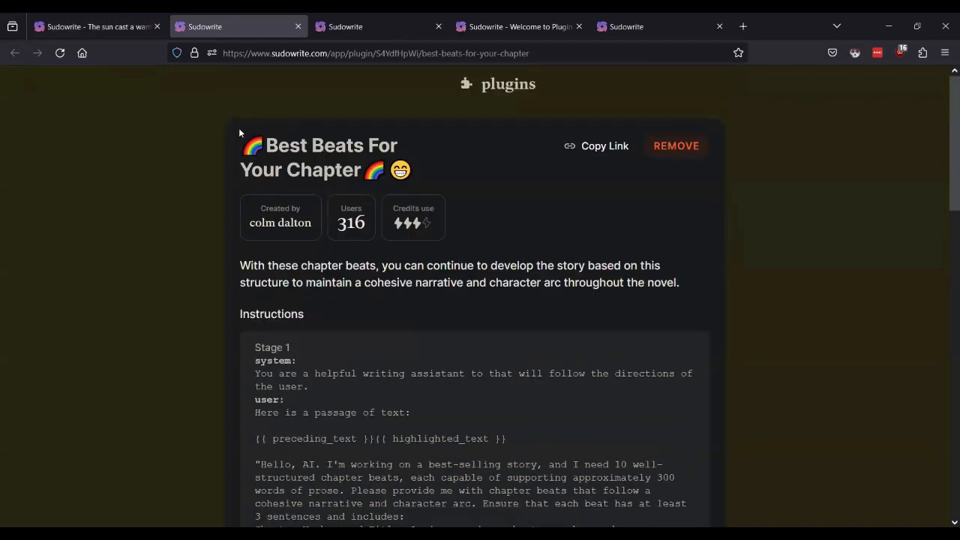
click(84, 28)
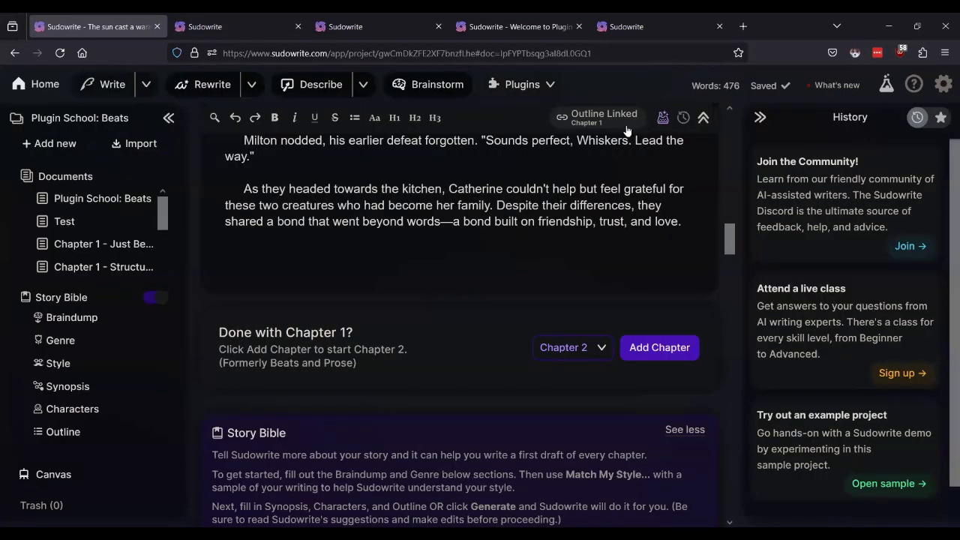
Look through the installed plugins for Best Beats For Your Chapter from the pasted Chapter 1 document
click(539, 86)
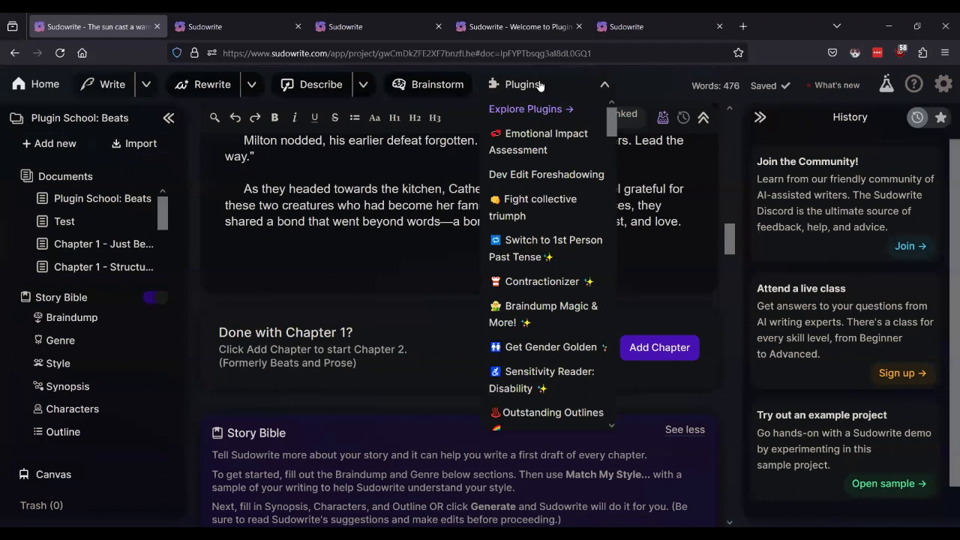
scroll(567, 153, down, 4)
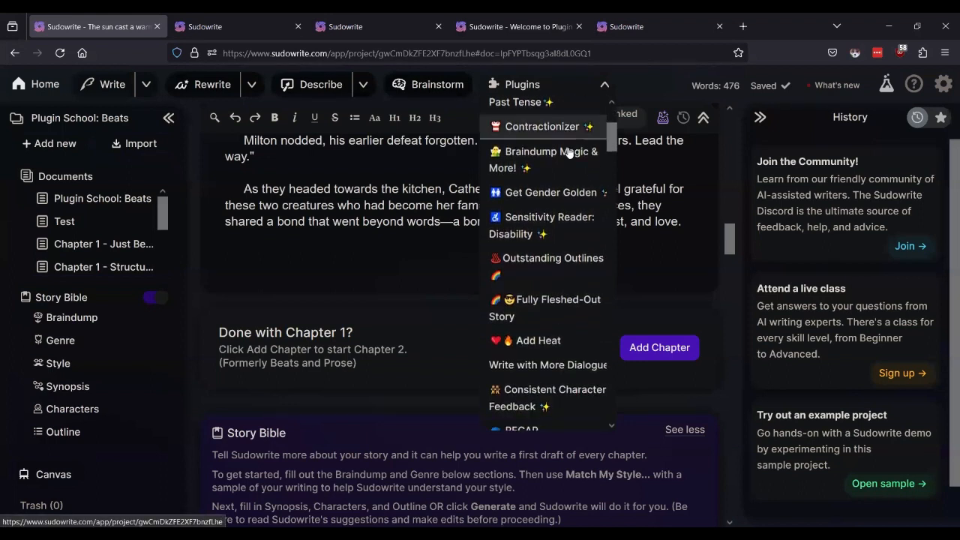
scroll(568, 153, down, 5)
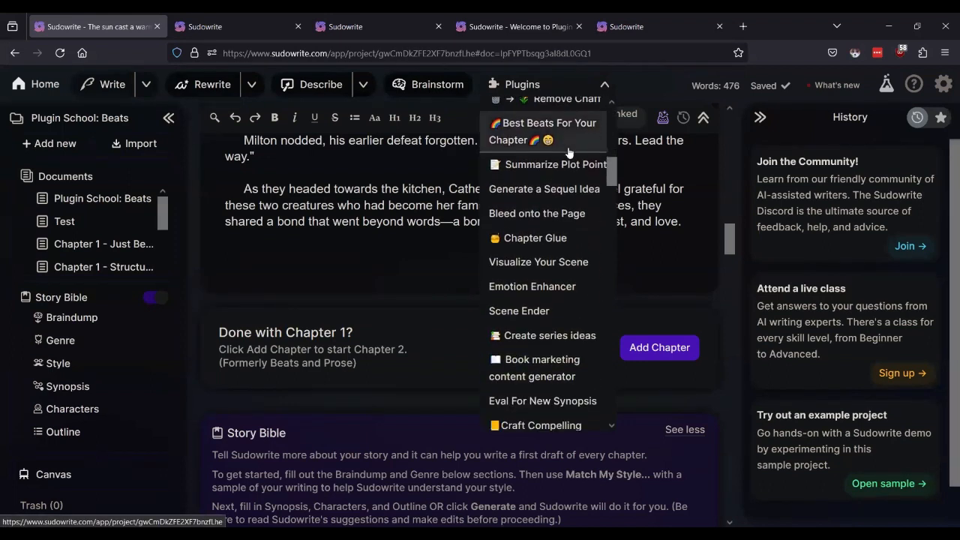
scroll(568, 152, down, 8)
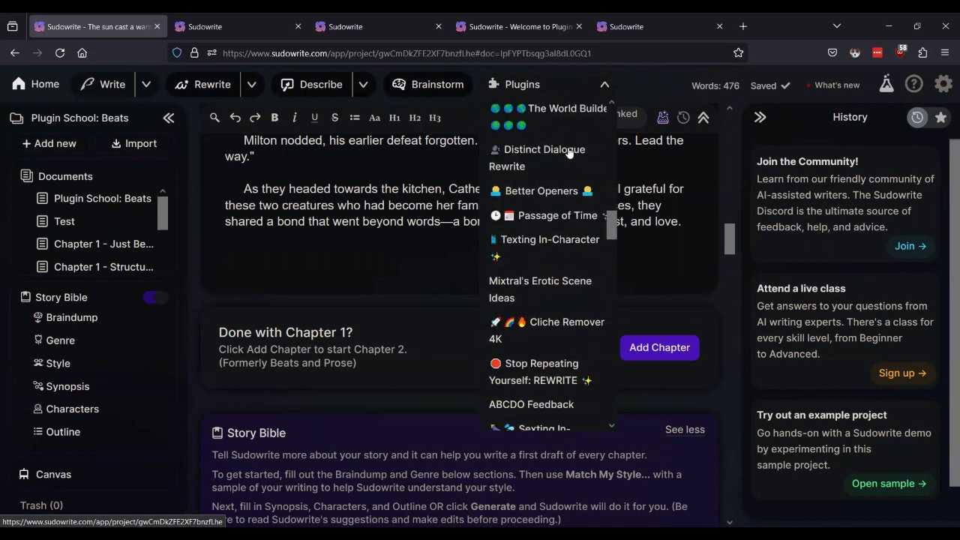
scroll(567, 152, down, 6)
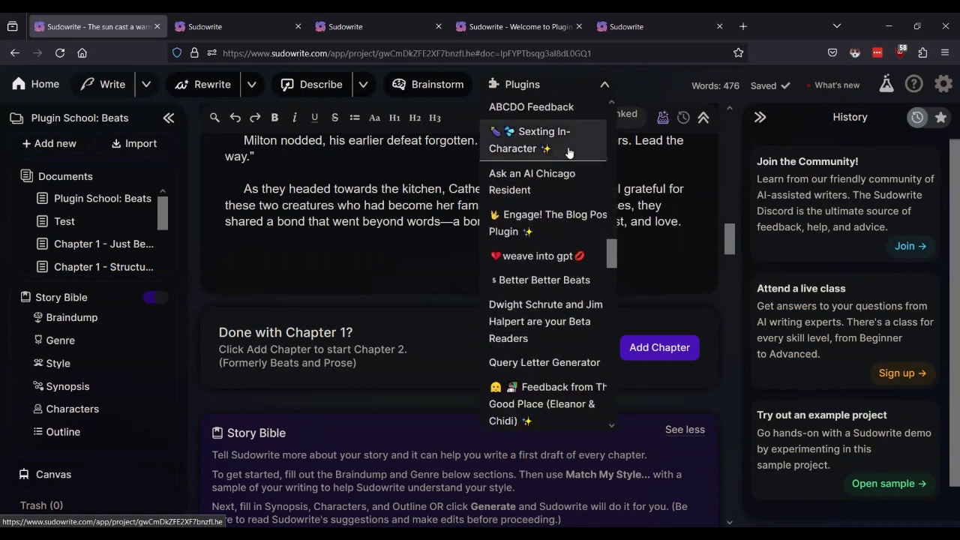
scroll(568, 152, down, 4)
scroll(568, 153, down, 10)
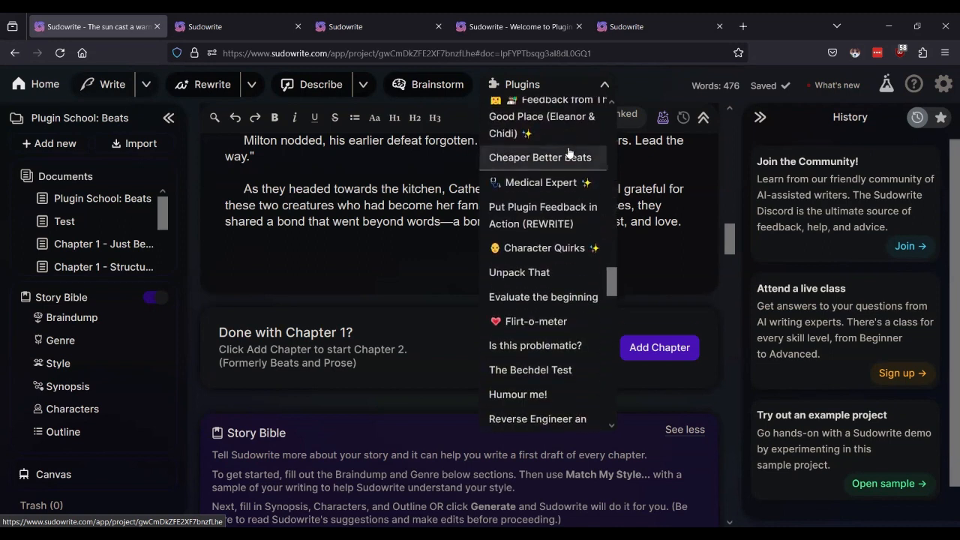
scroll(567, 153, down, 8)
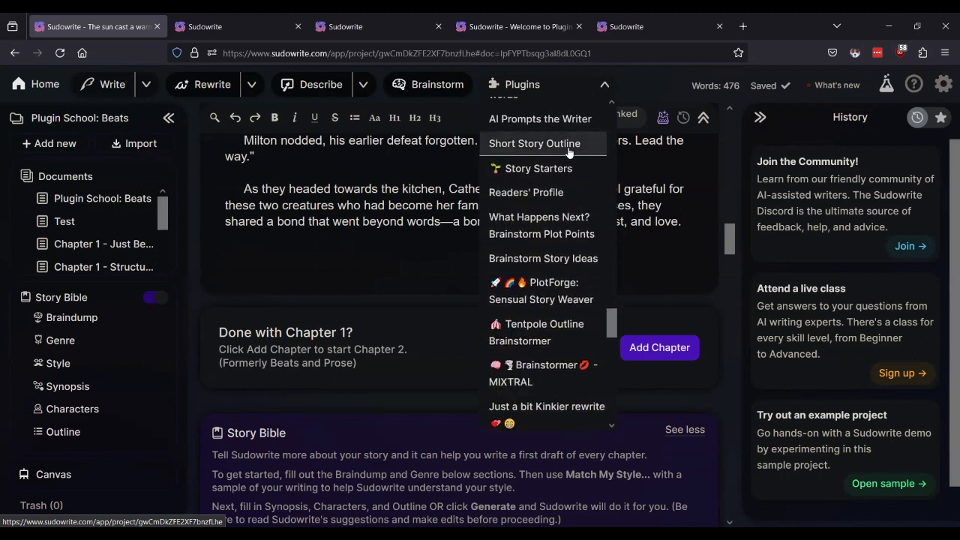
scroll(568, 153, down, 7)
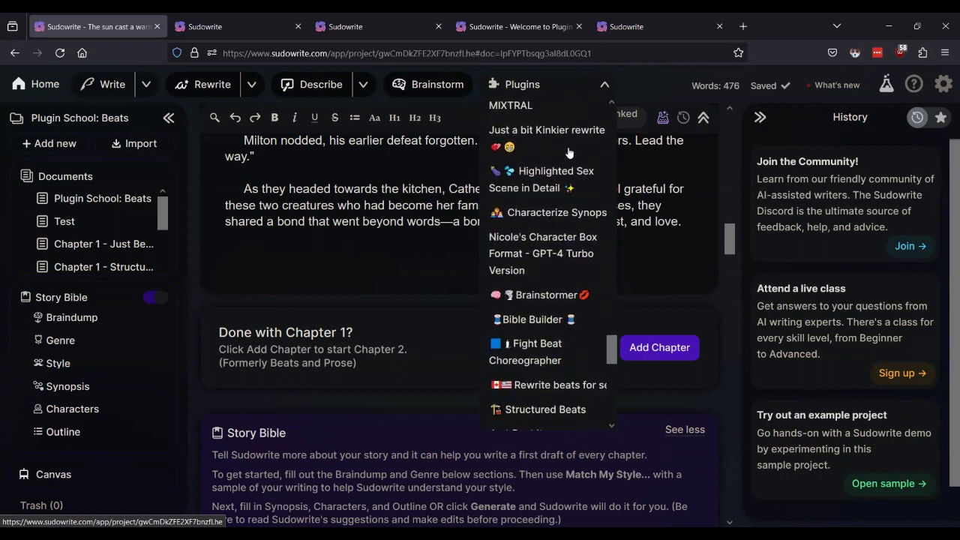
Reload the Plugin School: Beats project page and return to the end of the Chapter 1 text
scroll(568, 152, down, 8)
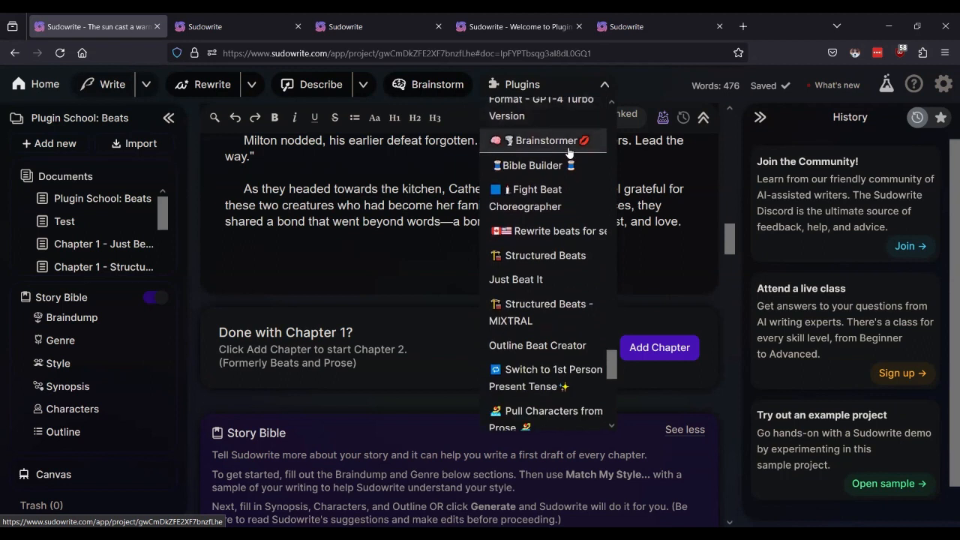
scroll(568, 152, down, 8)
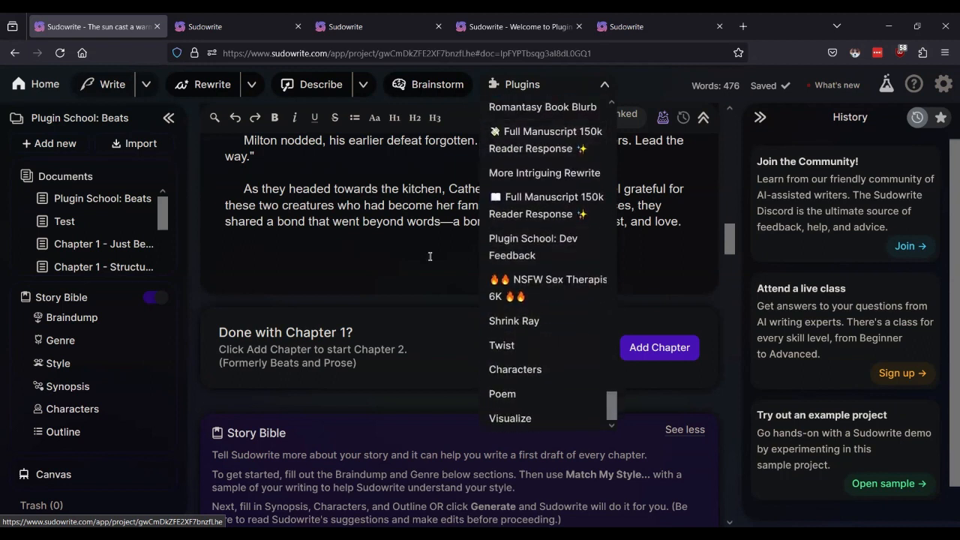
click(60, 52)
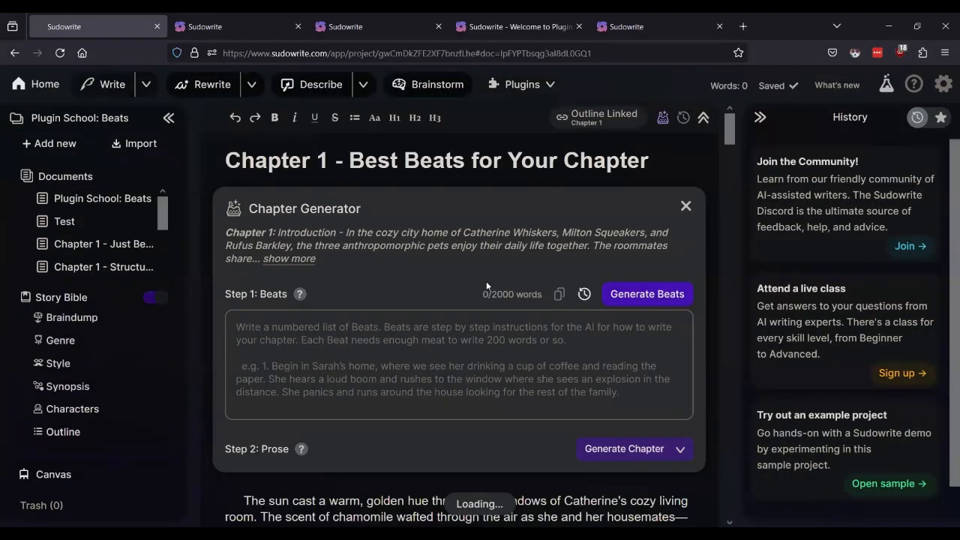
scroll(479, 292, down, 20)
scroll(466, 307, up, 5)
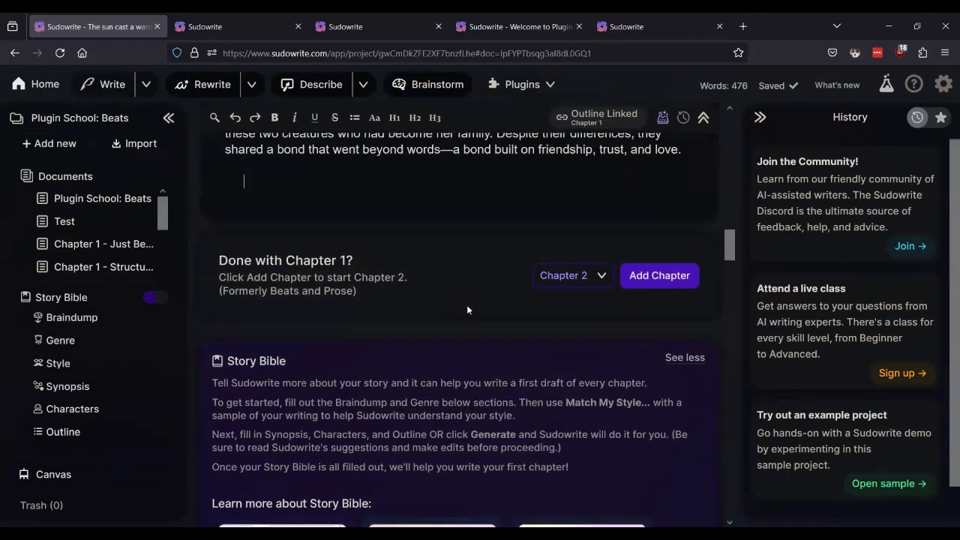
Find the Best Beats For Your Chapter plugin among the installed plugins and try to run it without highlighting any text
click(529, 85)
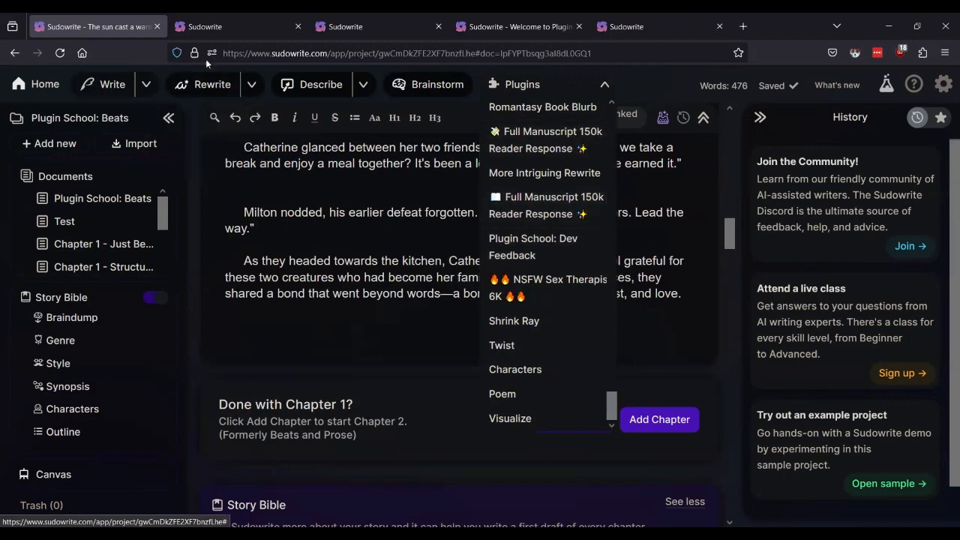
click(207, 27)
click(119, 27)
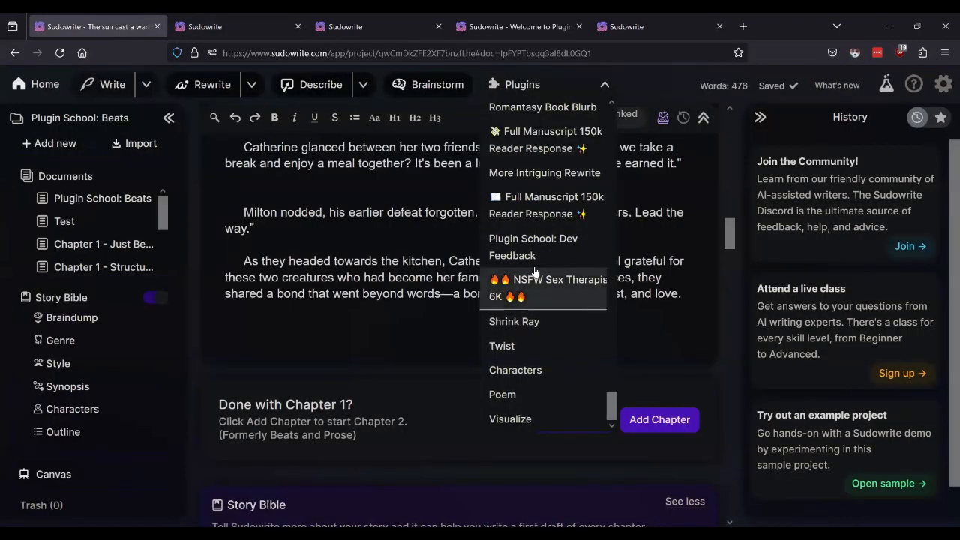
scroll(540, 285, up, 10)
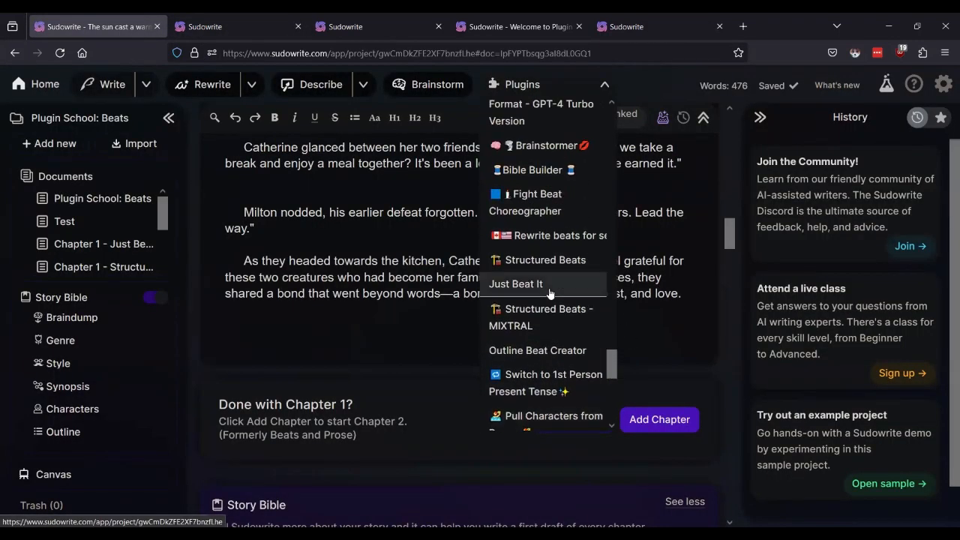
scroll(550, 293, up, 9)
scroll(549, 293, up, 10)
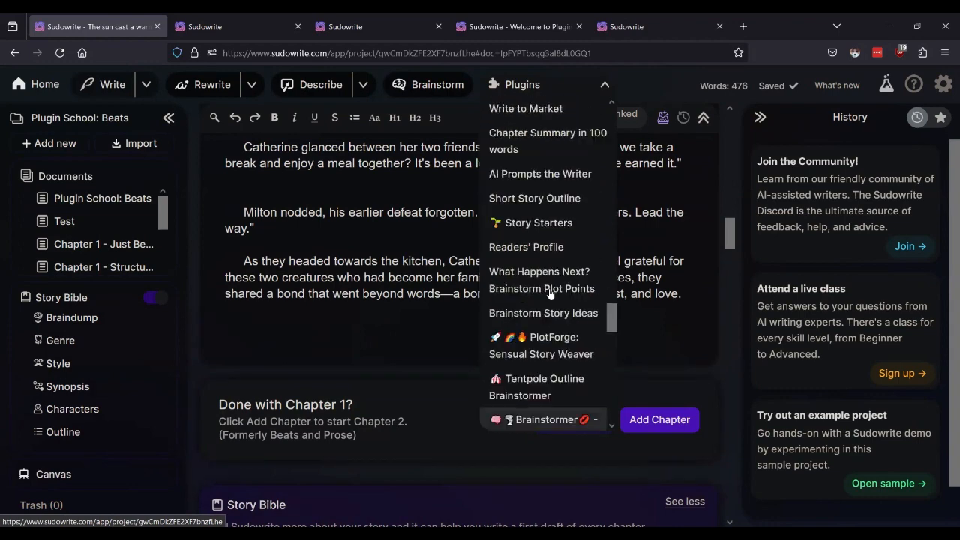
scroll(550, 293, up, 9)
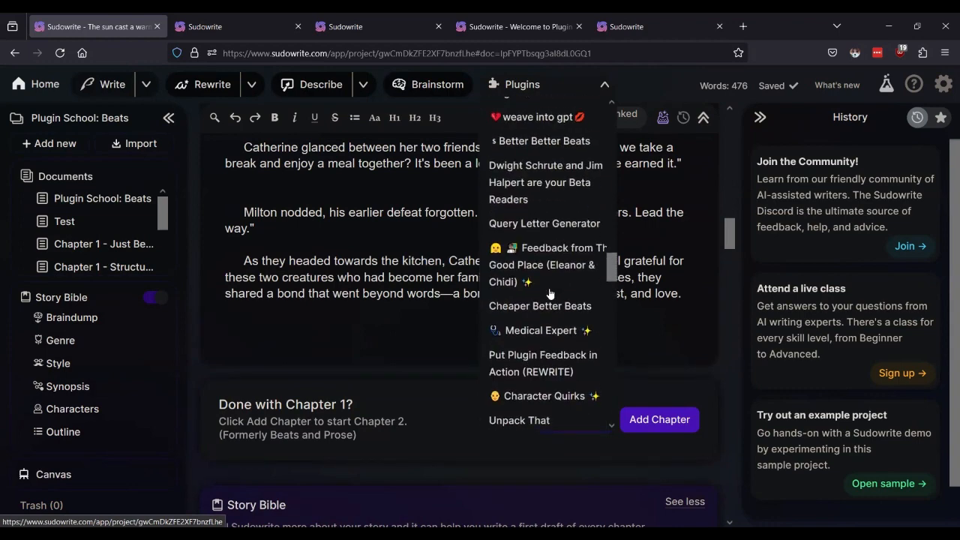
scroll(557, 314, up, 6)
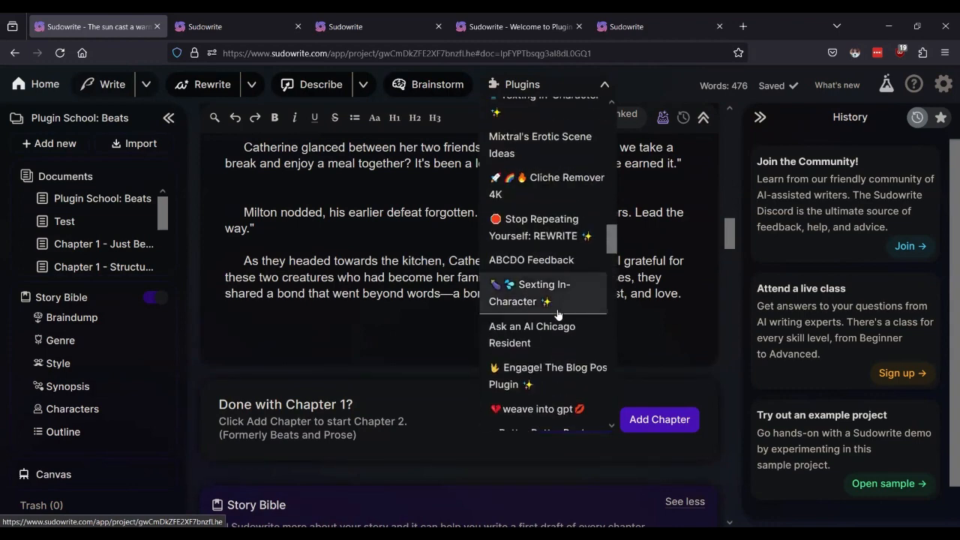
scroll(557, 314, up, 8)
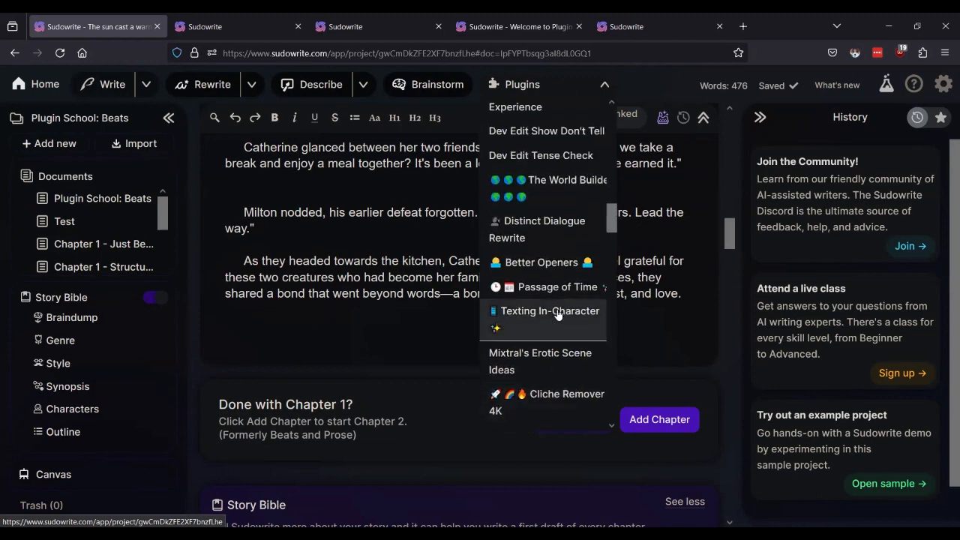
scroll(557, 313, down, 1)
scroll(557, 314, up, 6)
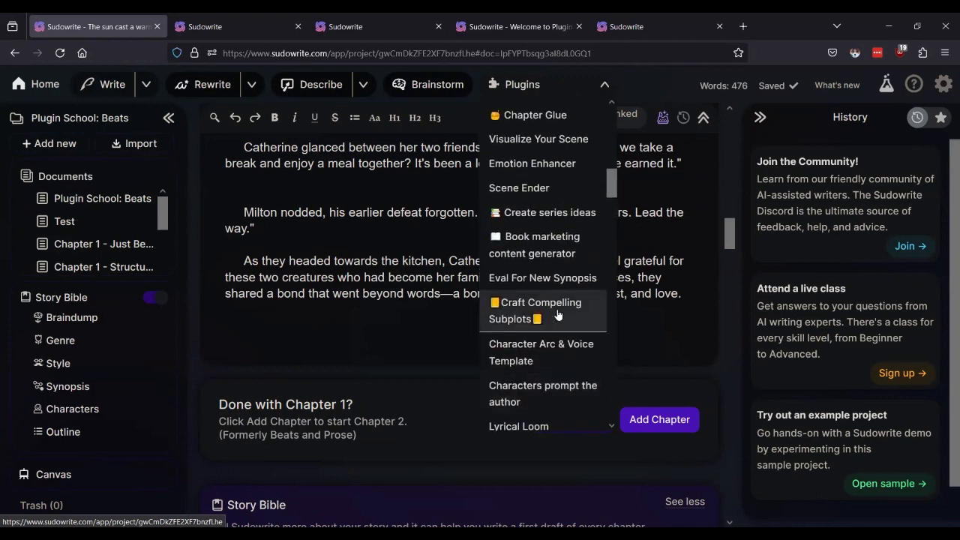
scroll(557, 313, up, 2)
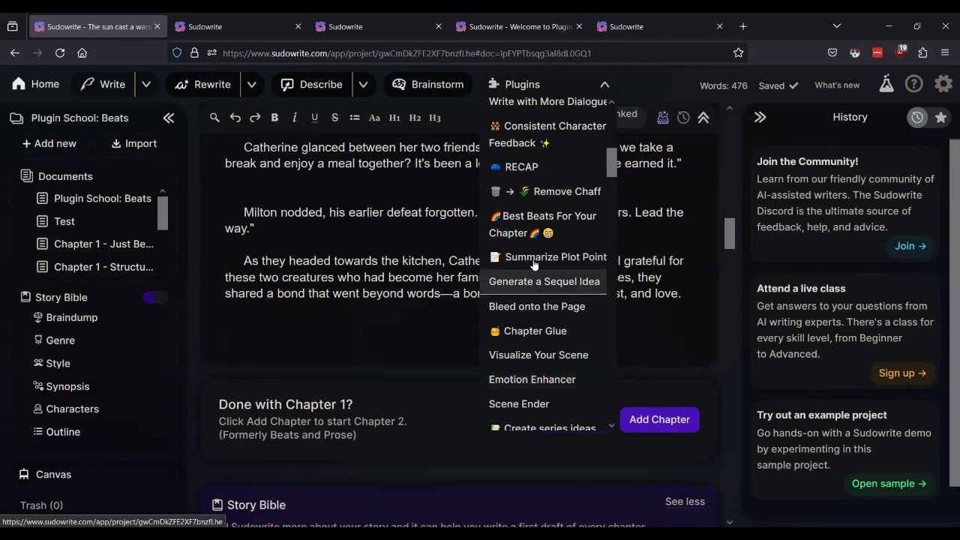
click(514, 226)
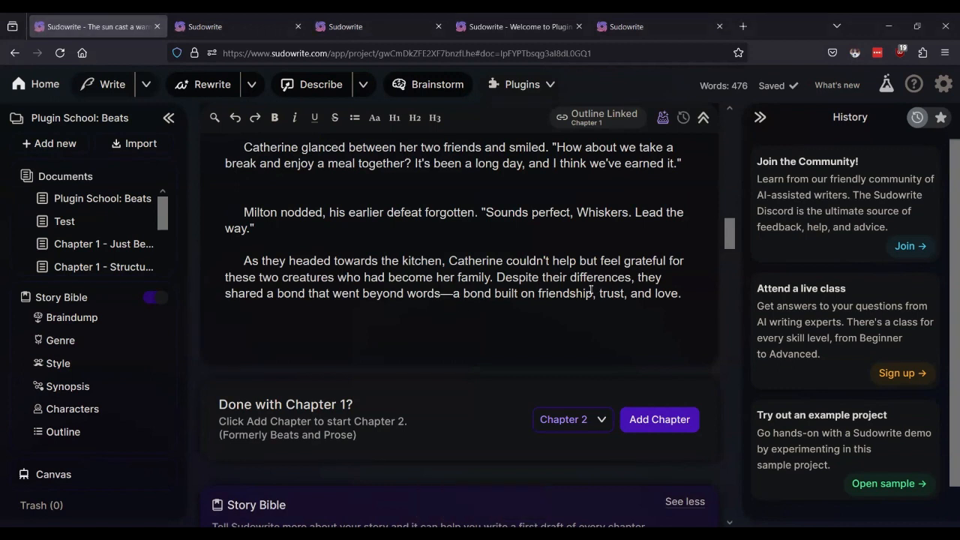
Highlight the entire chapter text and run the Best Beats For Your Chapter plugin on it
key(ctrl+a)
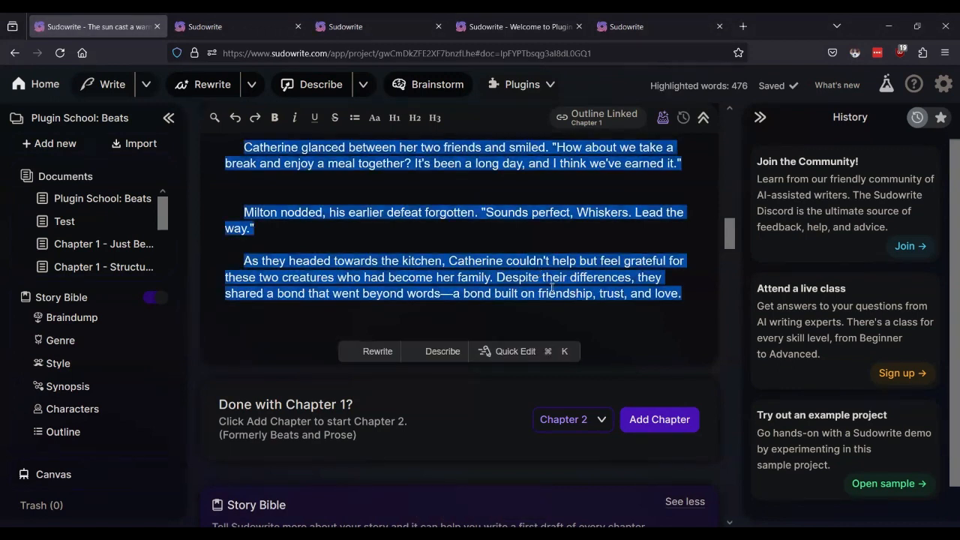
click(545, 84)
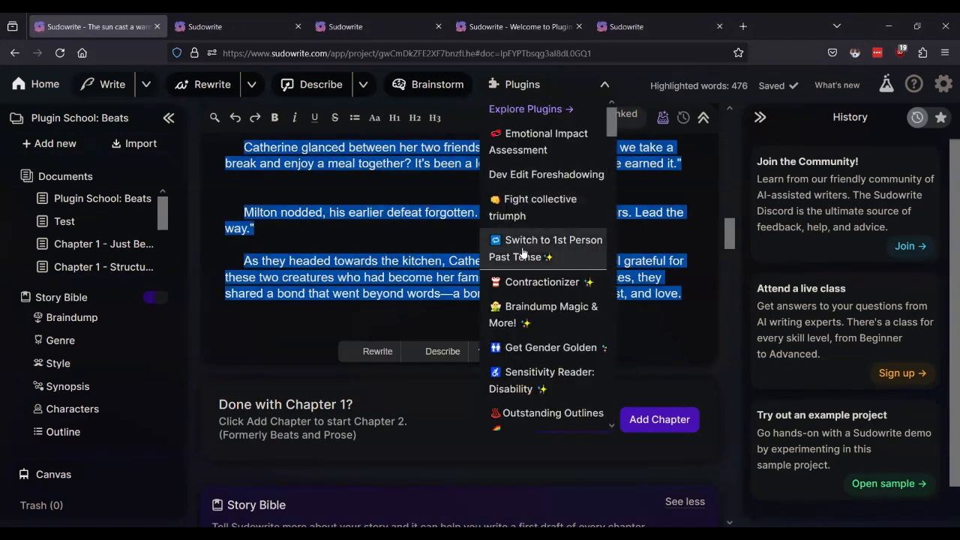
scroll(523, 252, down, 4)
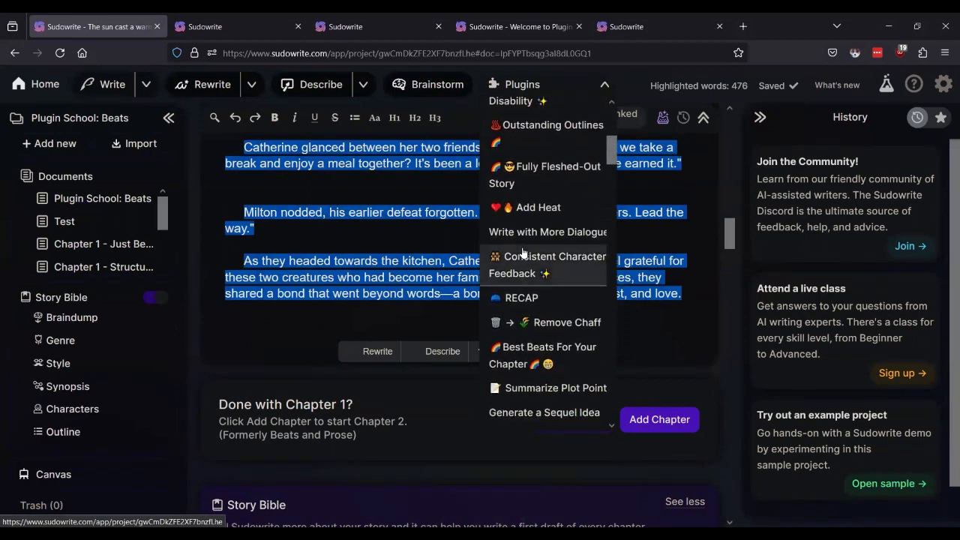
click(513, 349)
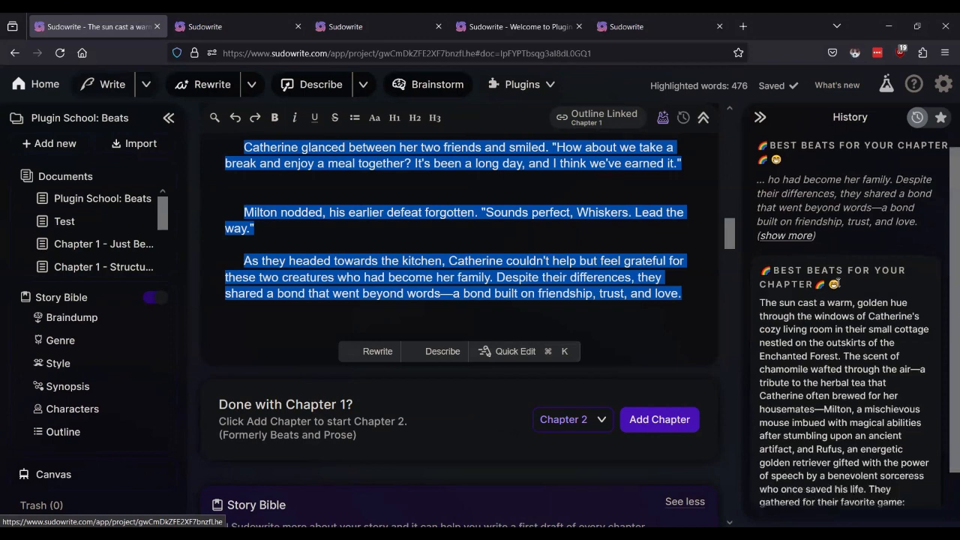
Read the opening paragraphs of the plugin's generated output in the history
scroll(838, 282, down, 1)
scroll(840, 293, down, 1)
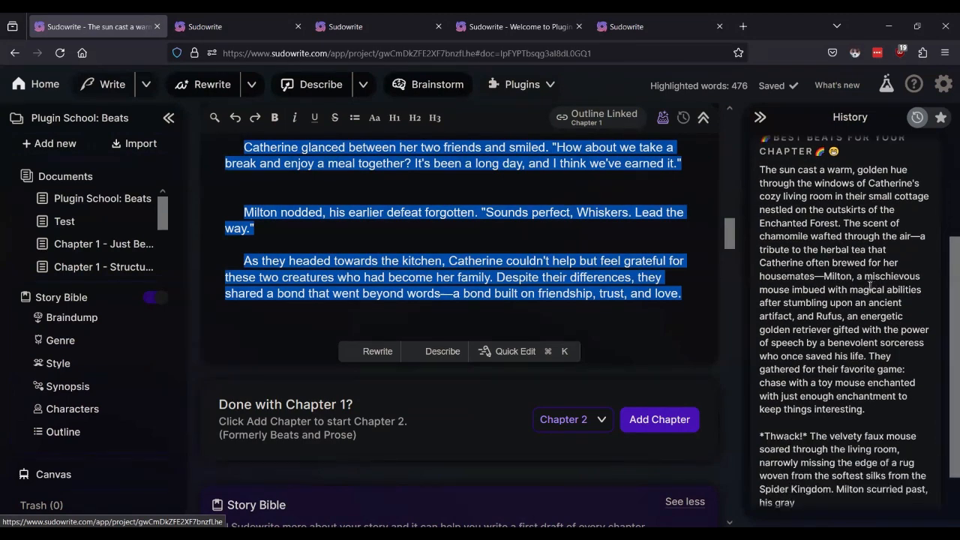
scroll(870, 291, down, 1)
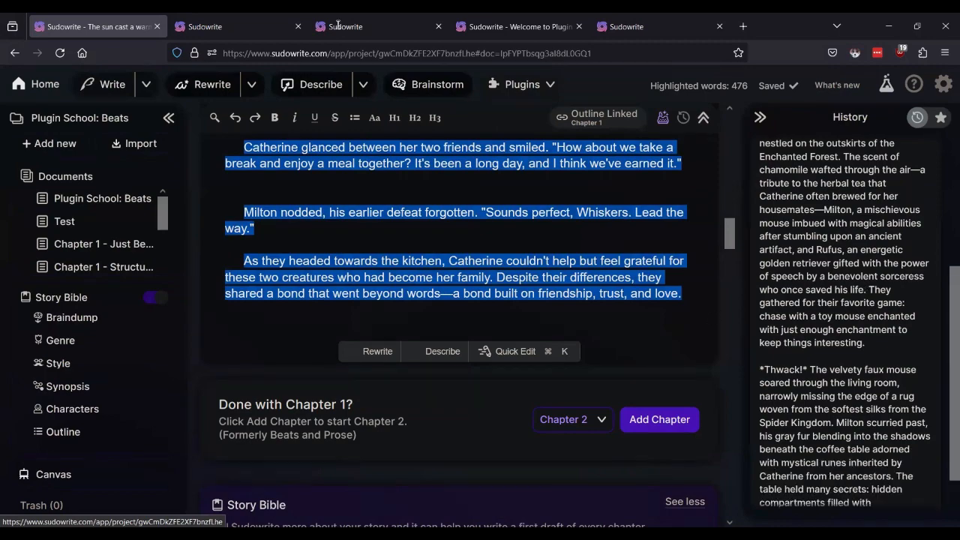
Review the Stage 1 and Stage 2 instructions on the Best Beats For Your Chapter plugin page
click(245, 22)
scroll(431, 314, down, 5)
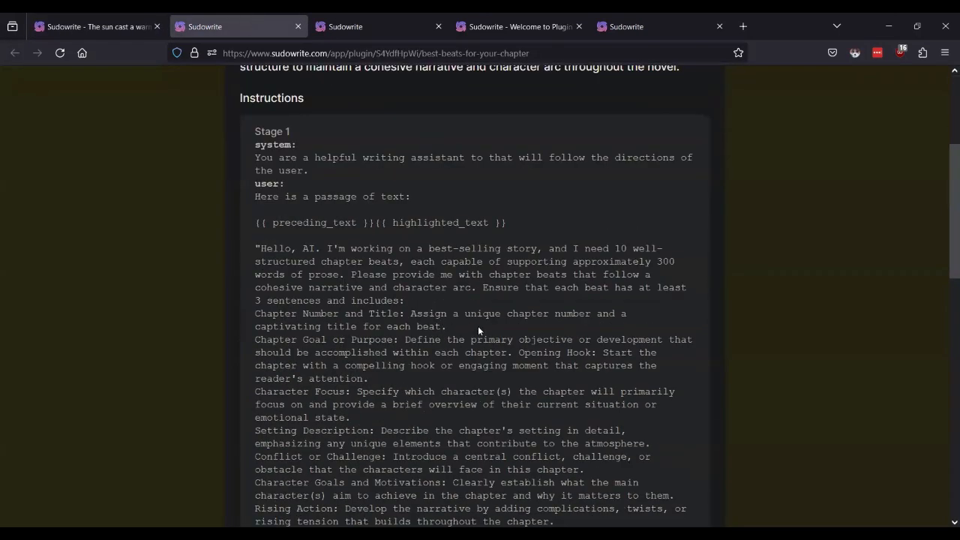
scroll(477, 324, down, 2)
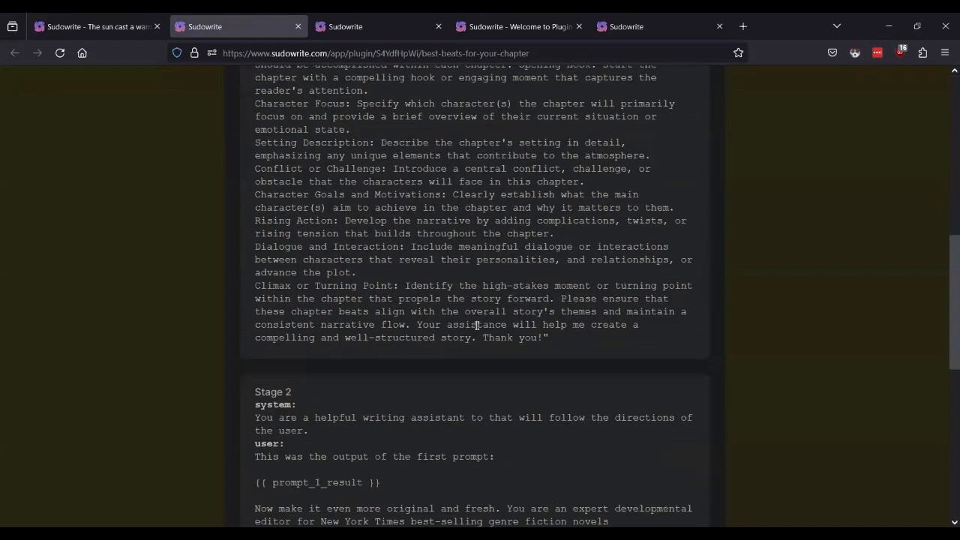
scroll(477, 325, down, 4)
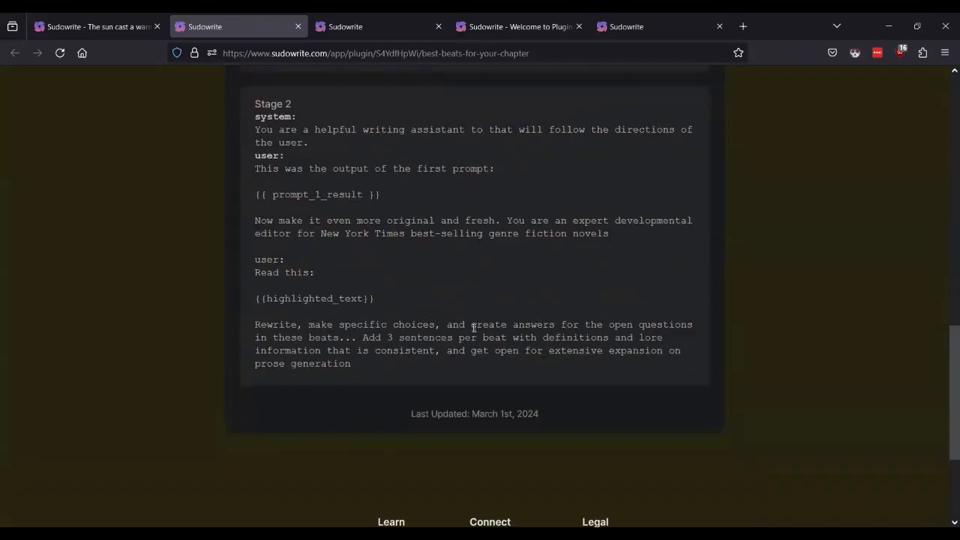
Return to the project and continue reading the generated output through Milton emerging from beneath the coffee table
click(105, 27)
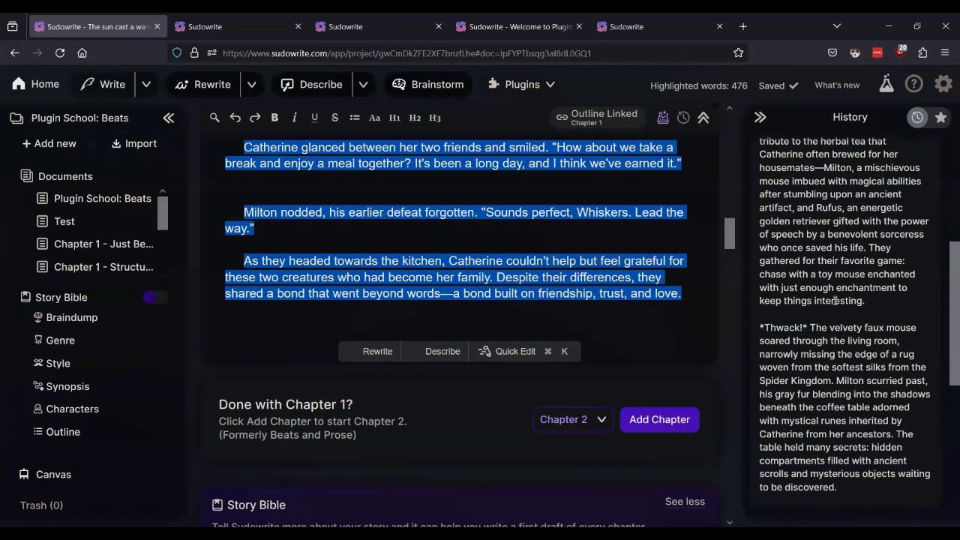
scroll(833, 300, down, 5)
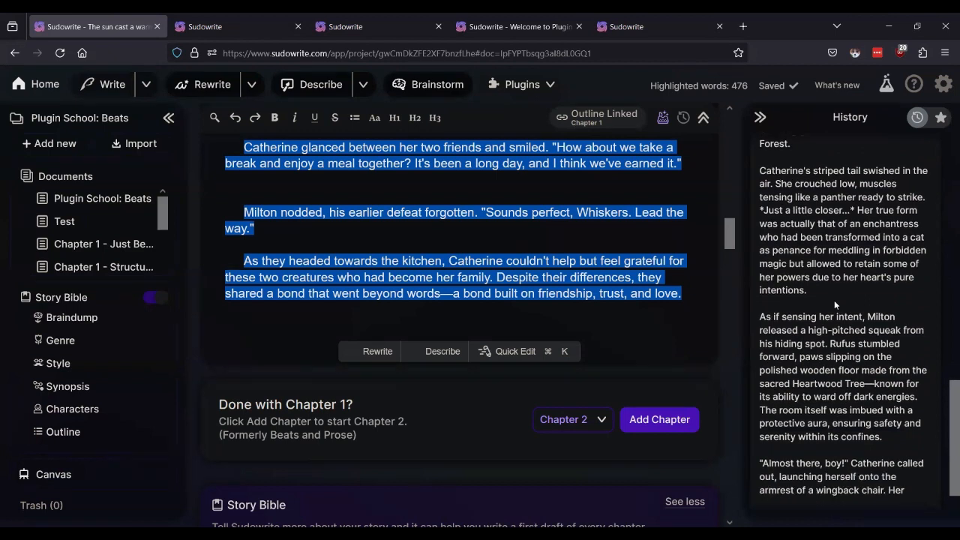
scroll(834, 301, down, 1)
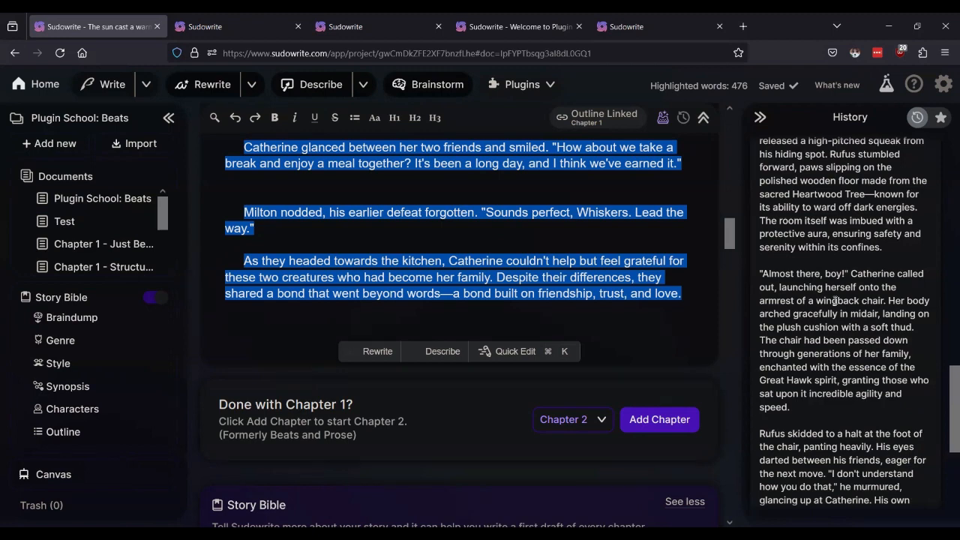
scroll(834, 302, down, 3)
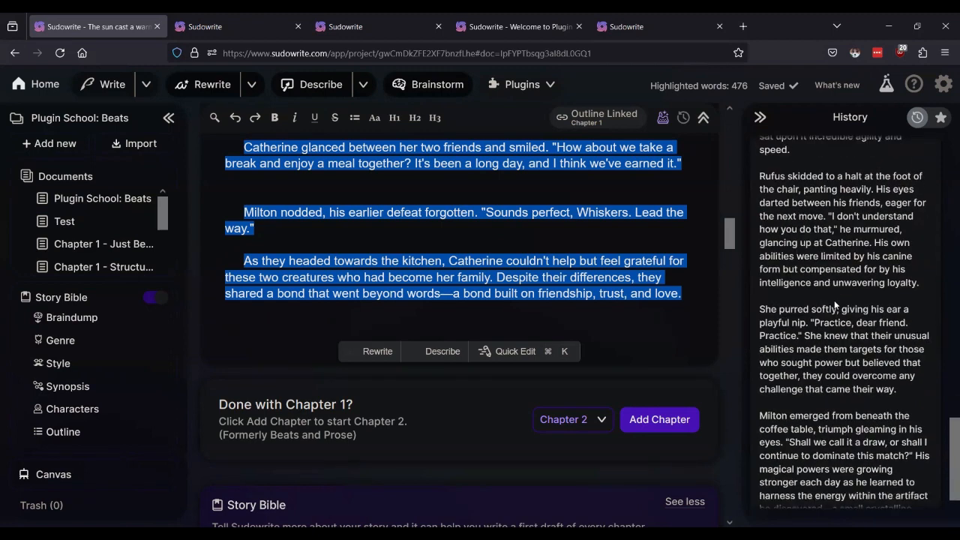
scroll(836, 306, down, 2)
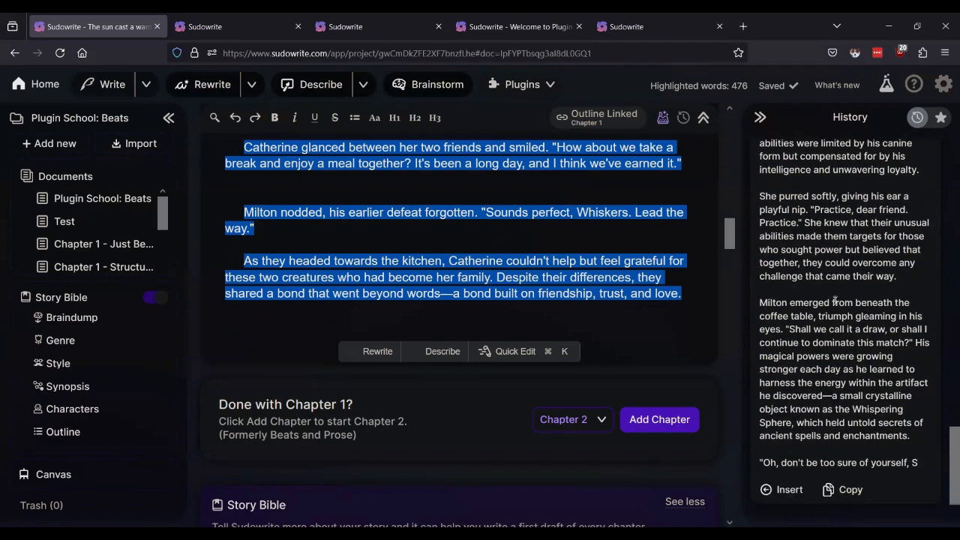
Check the description of the Best Beats For Your Chapter plugin on its page against the output
click(210, 27)
scroll(365, 188, up, 5)
scroll(365, 189, up, 6)
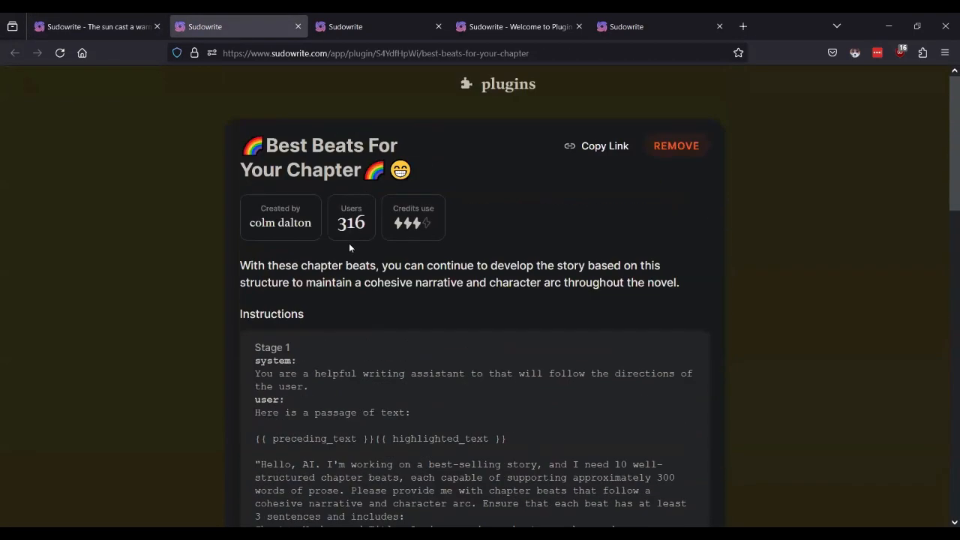
triple_click(400, 271)
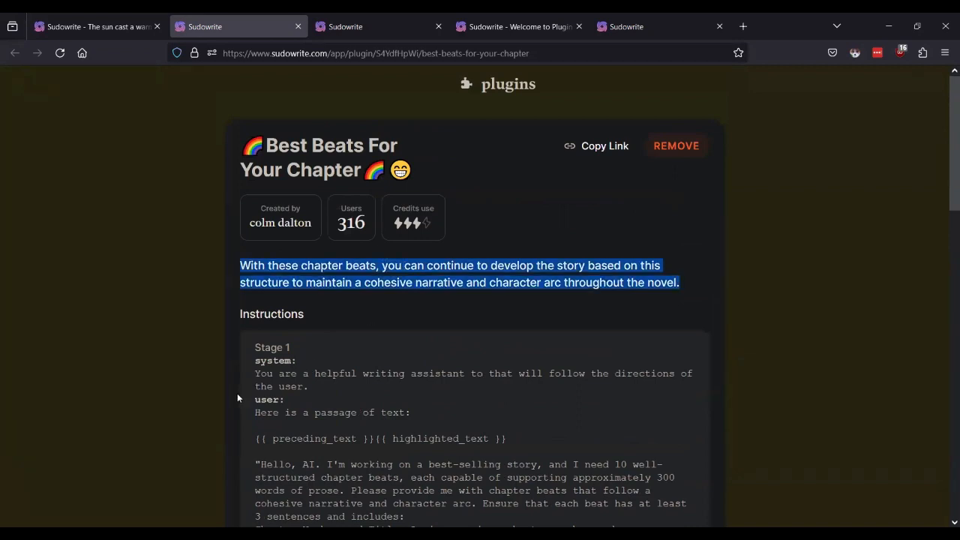
click(465, 351)
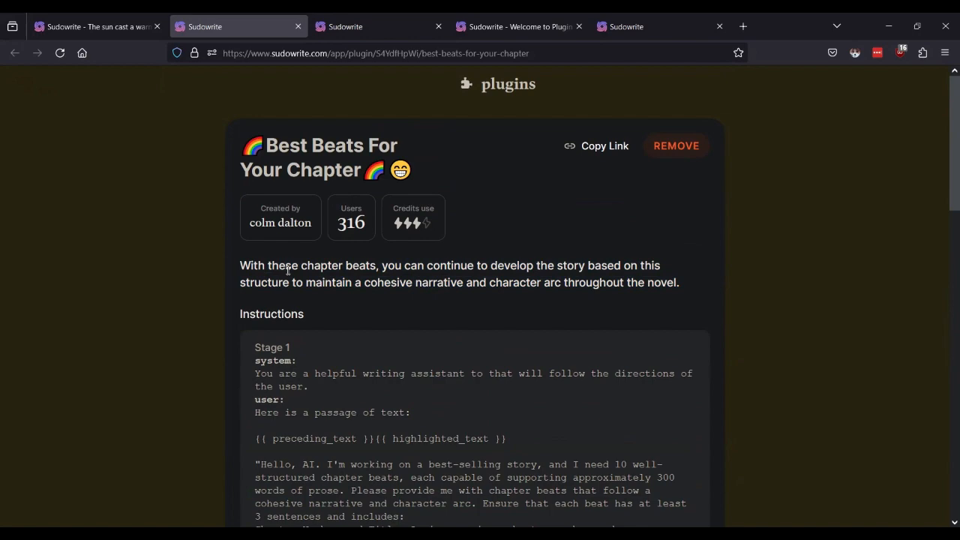
Go back to the project and read the later paragraphs of the generated output, from Rufus's secret training onward
click(85, 26)
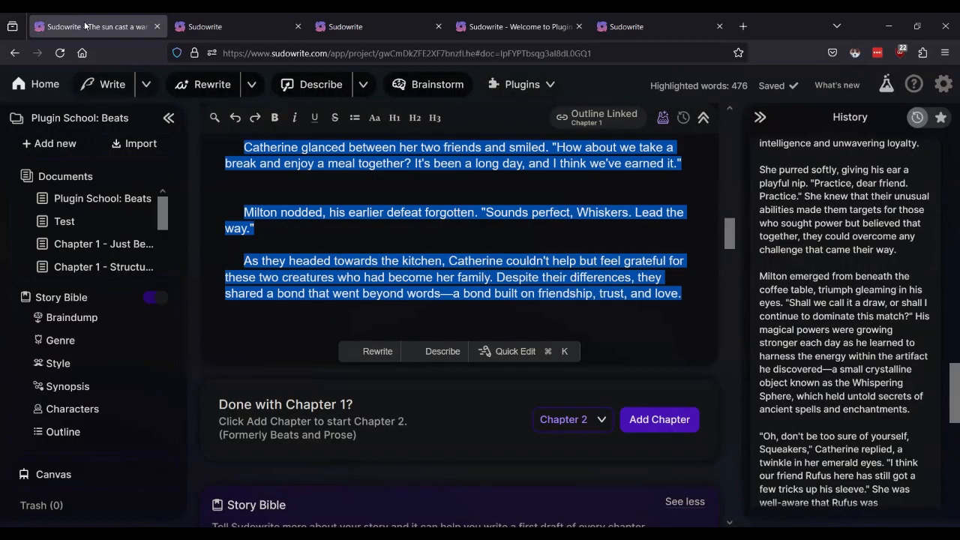
scroll(839, 338, down, 5)
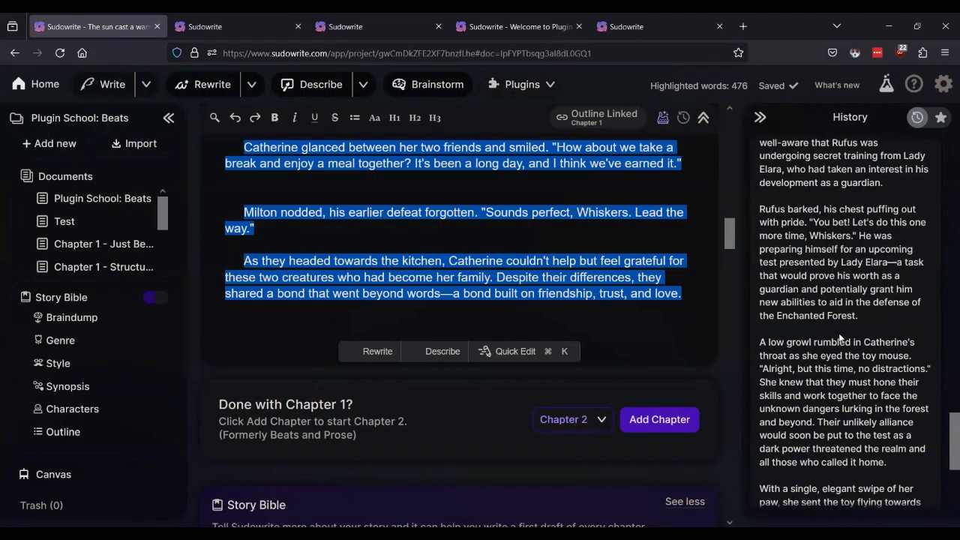
scroll(839, 339, down, 3)
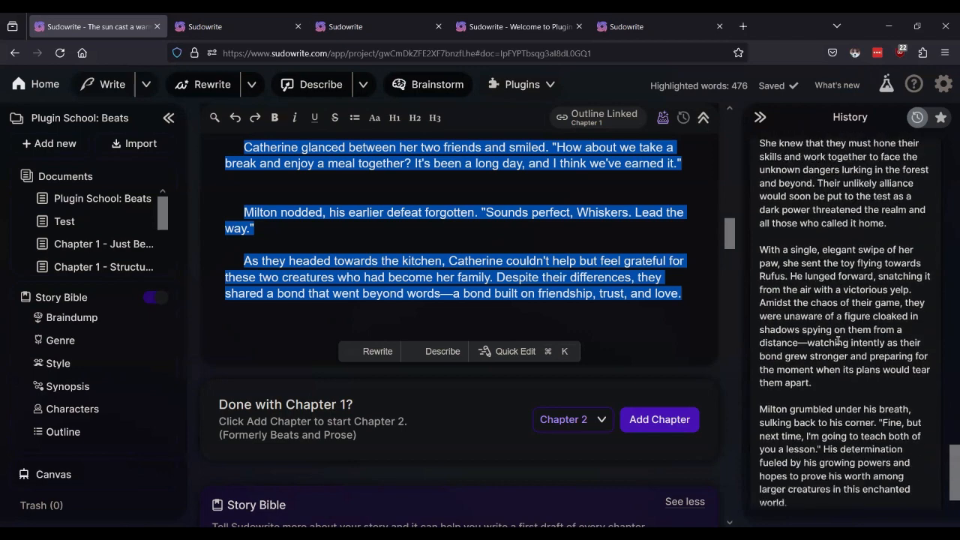
scroll(837, 340, down, 1)
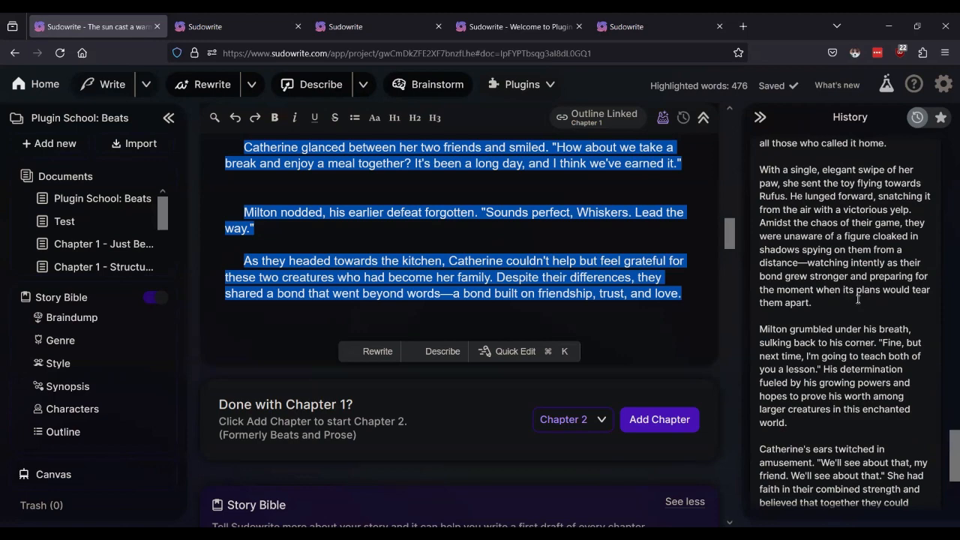
Read the closing paragraphs of the generated output and look back over the Best Beats for Your Chapter test document
scroll(856, 298, down, 3)
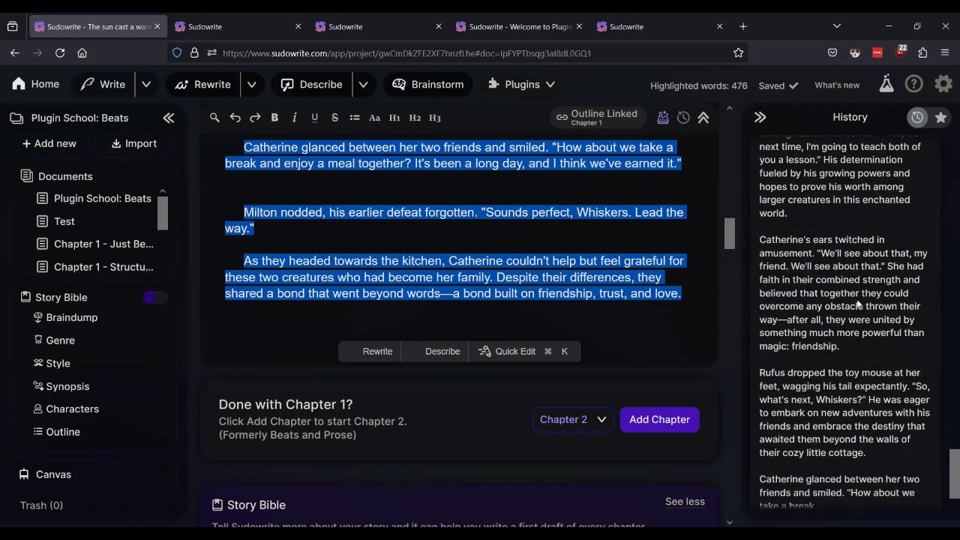
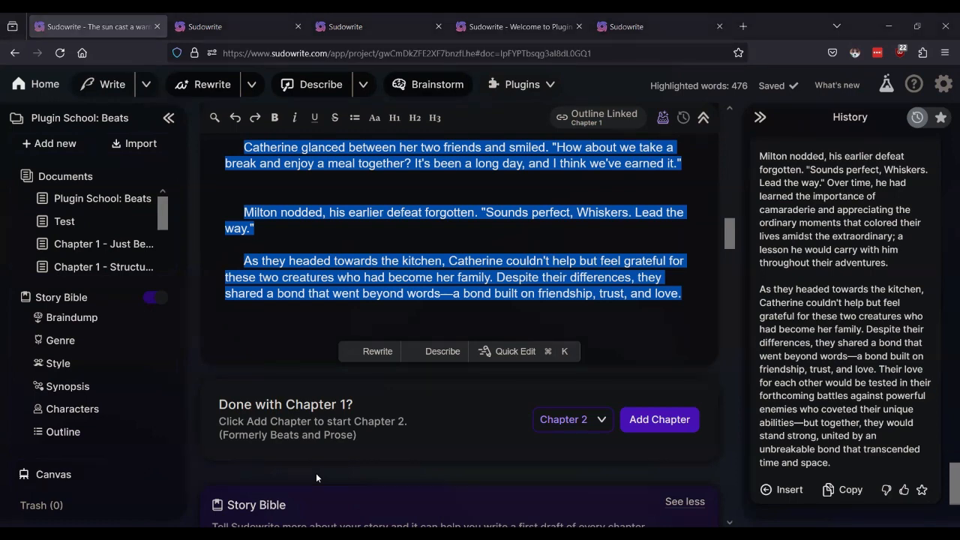
scroll(584, 229, up, 15)
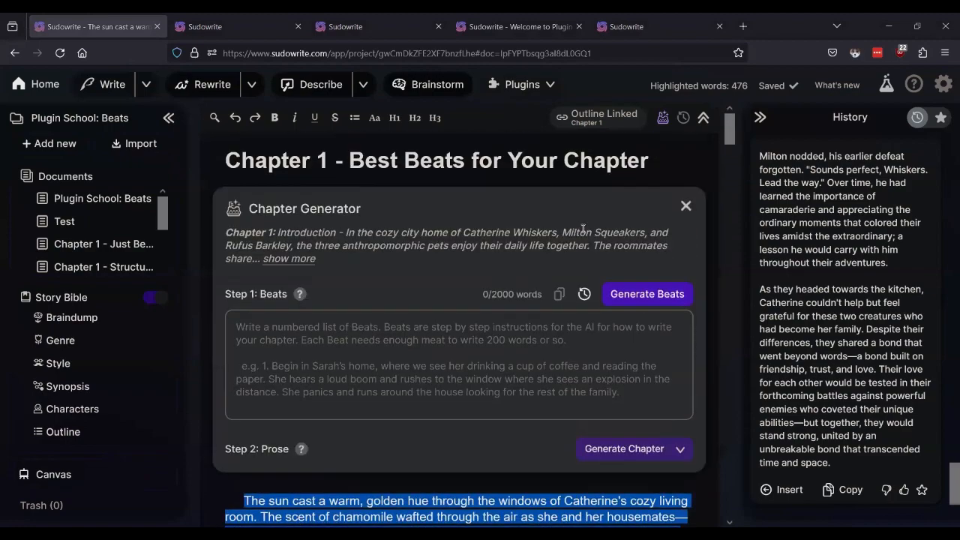
scroll(583, 228, down, 10)
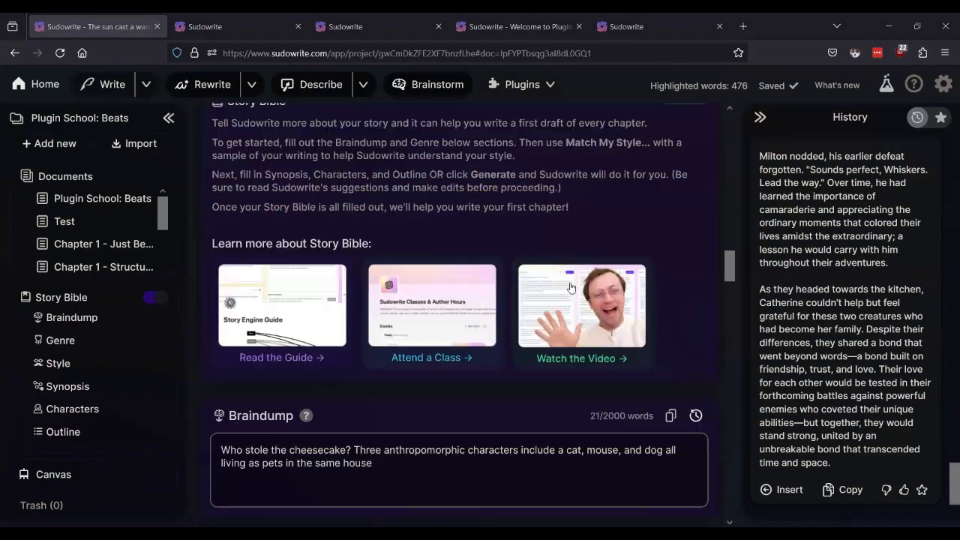
scroll(569, 287, up, 2)
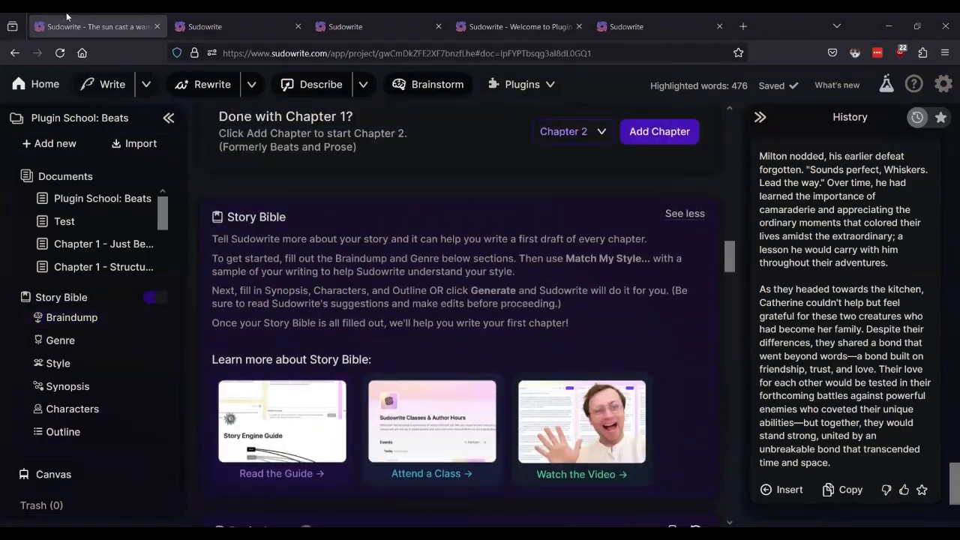
Open the Plugin School: Beats document and strike through the Best Beats For Your Chapter heading in its plugin list
click(96, 198)
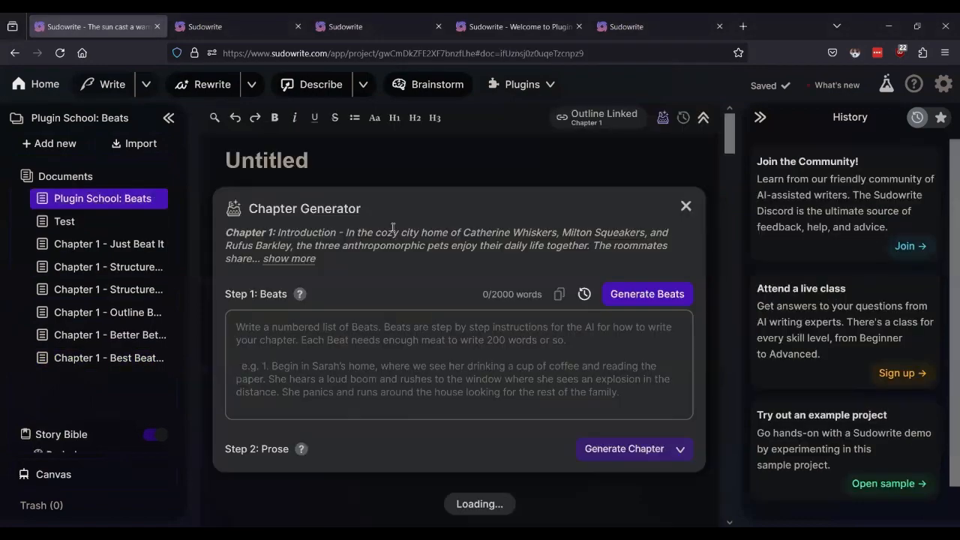
click(686, 206)
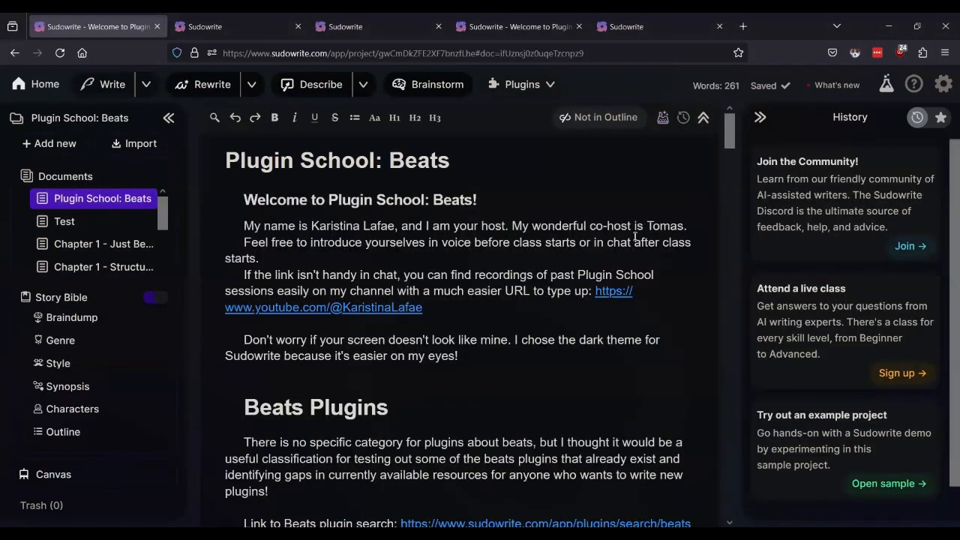
scroll(520, 347, down, 8)
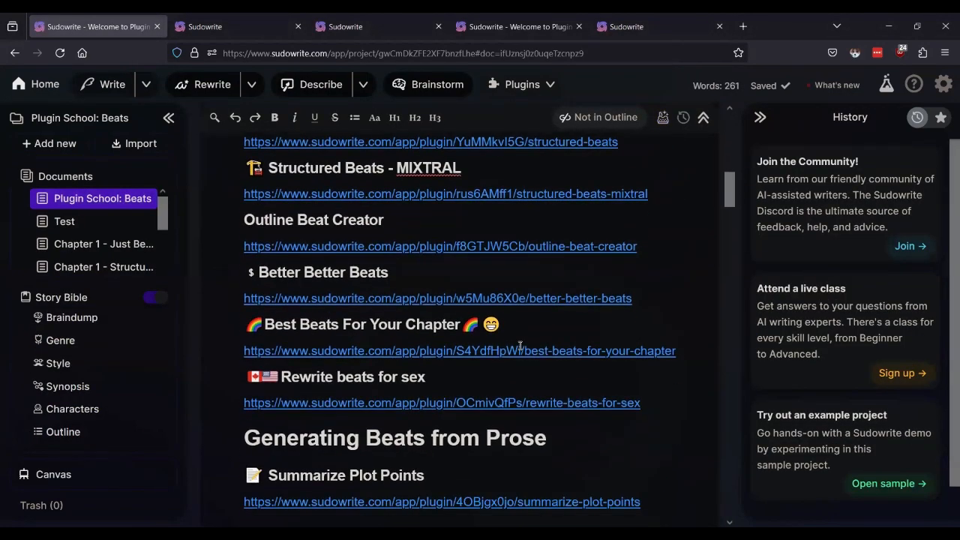
scroll(521, 346, up, 2)
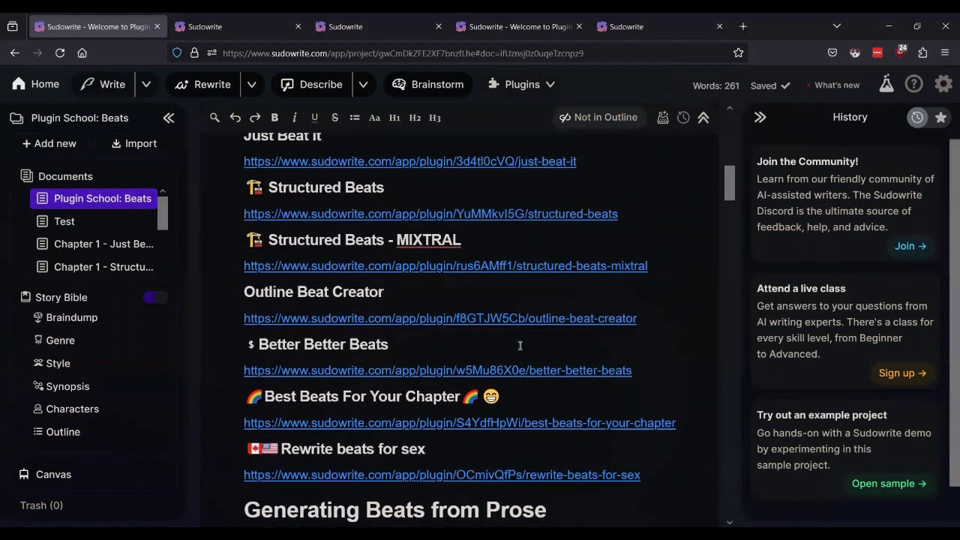
triple_click(384, 399)
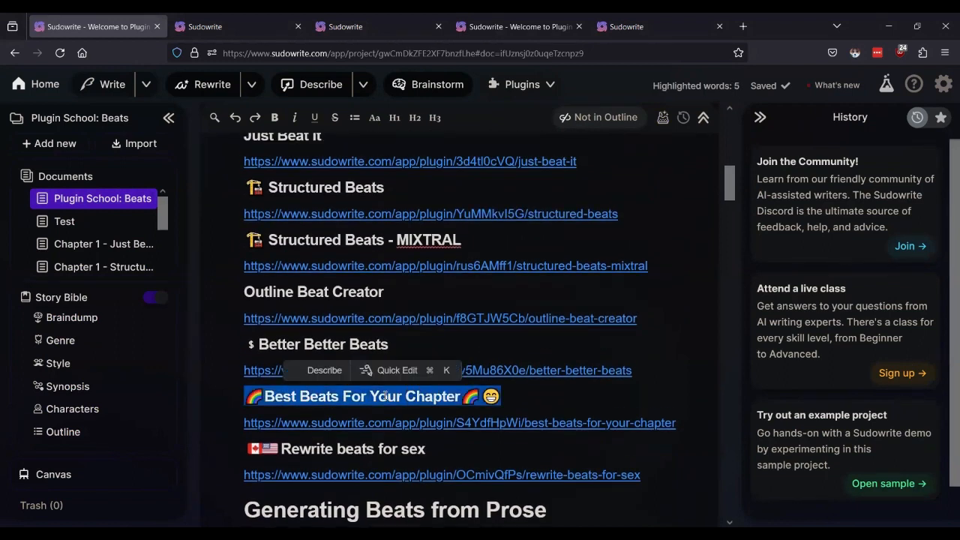
click(335, 118)
click(703, 375)
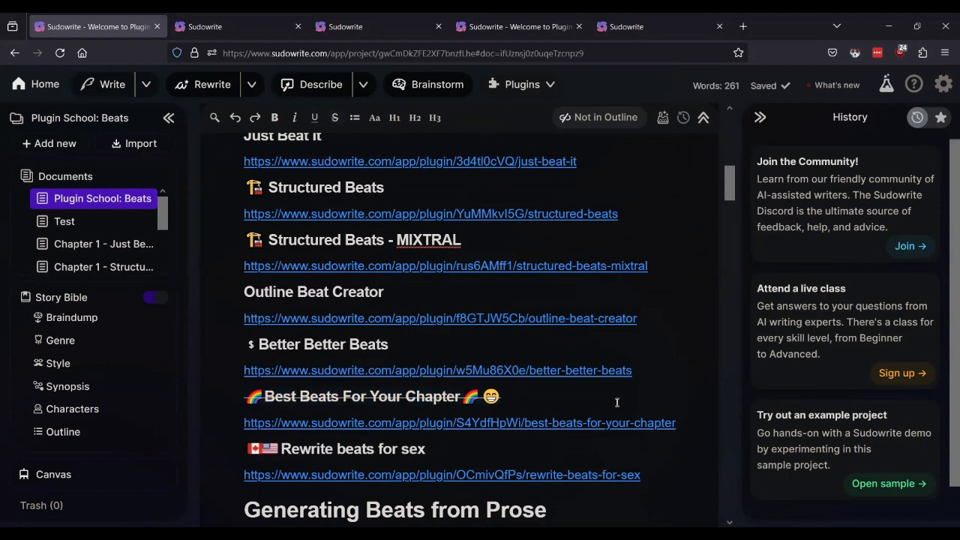
Strike through the best-beats-for-your-chapter link beneath its crossed-out heading
click(579, 422)
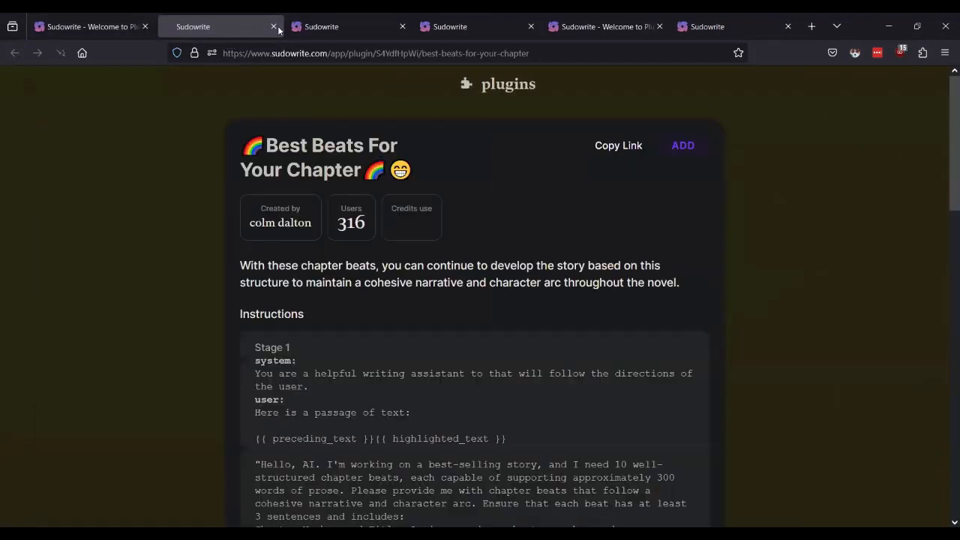
key(ctrl+w)
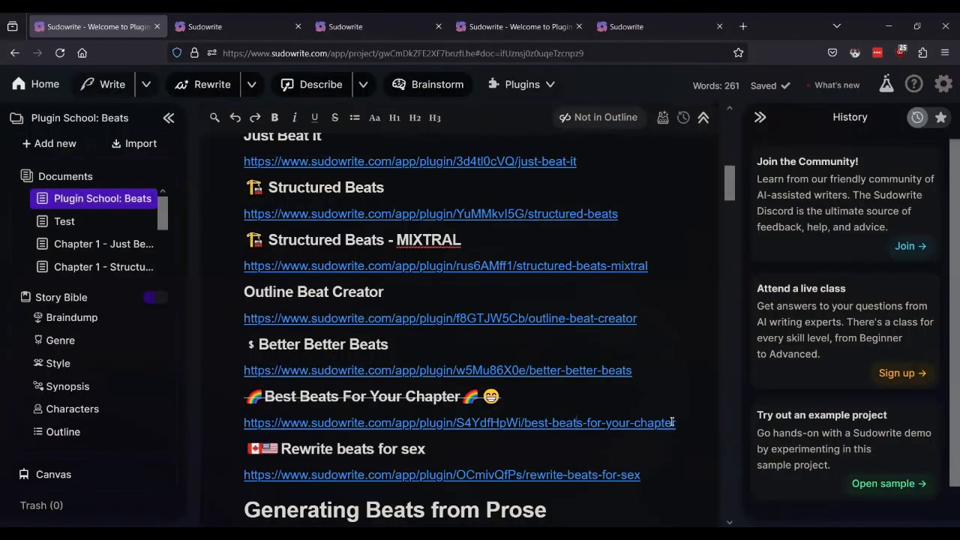
drag(675, 422, 215, 429)
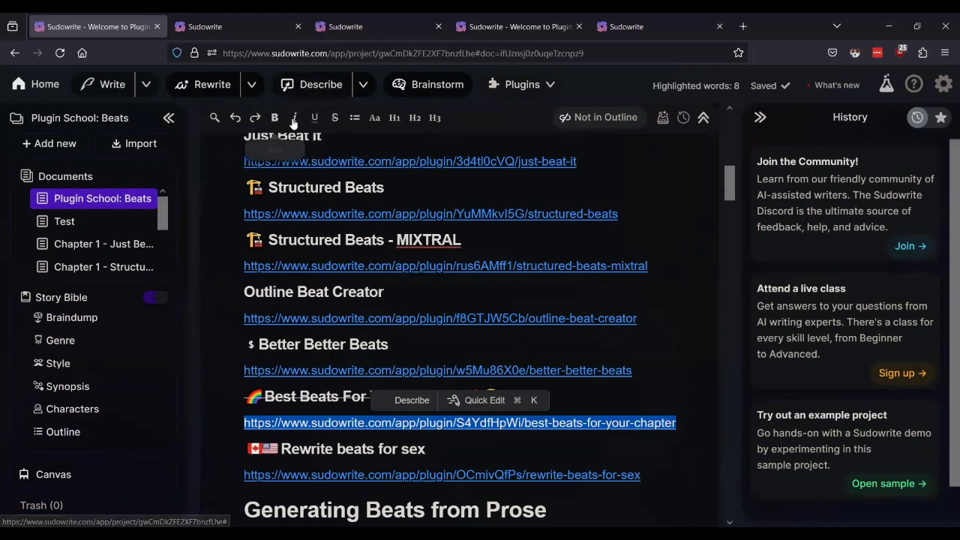
click(335, 117)
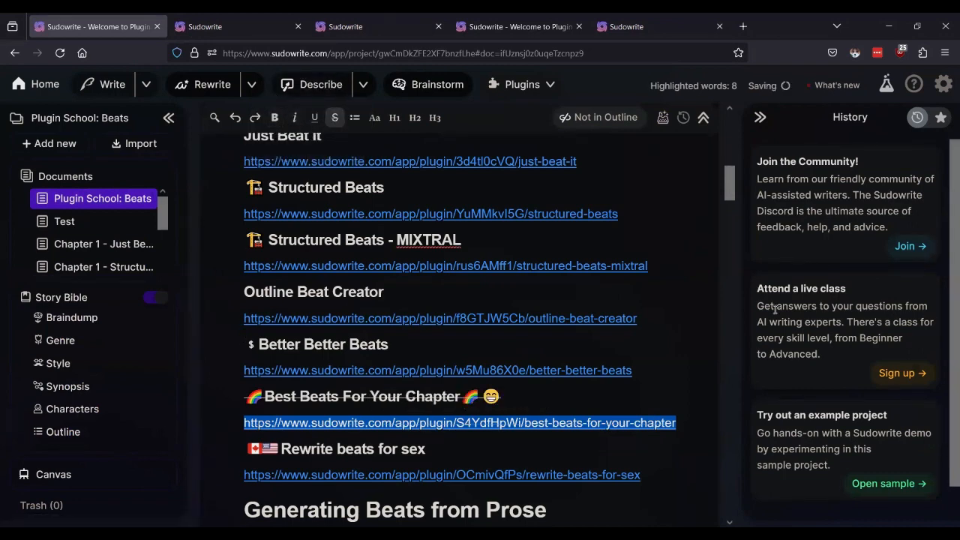
click(712, 250)
scroll(711, 250, down, 2)
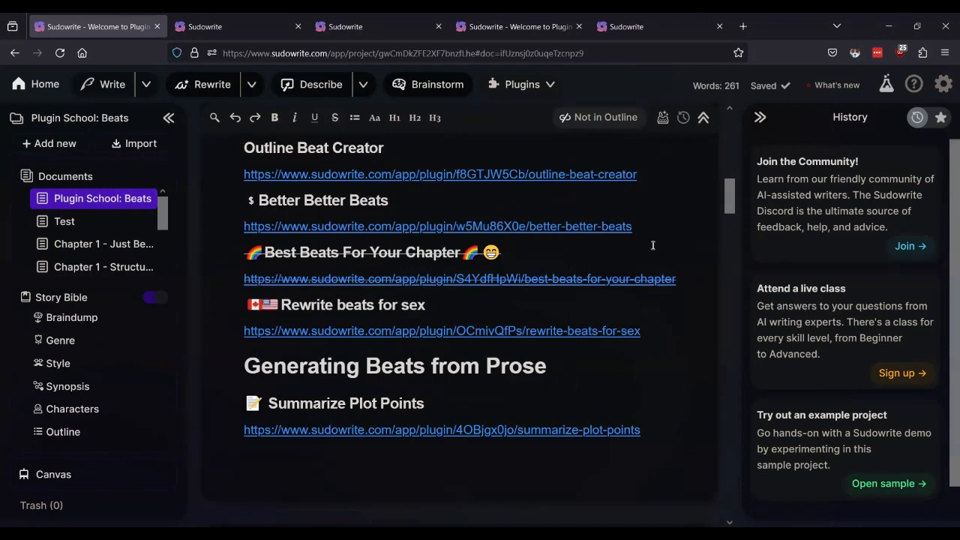
Remove the Best Beats For Your Chapter plugin on its plugin page and return to the project
click(238, 12)
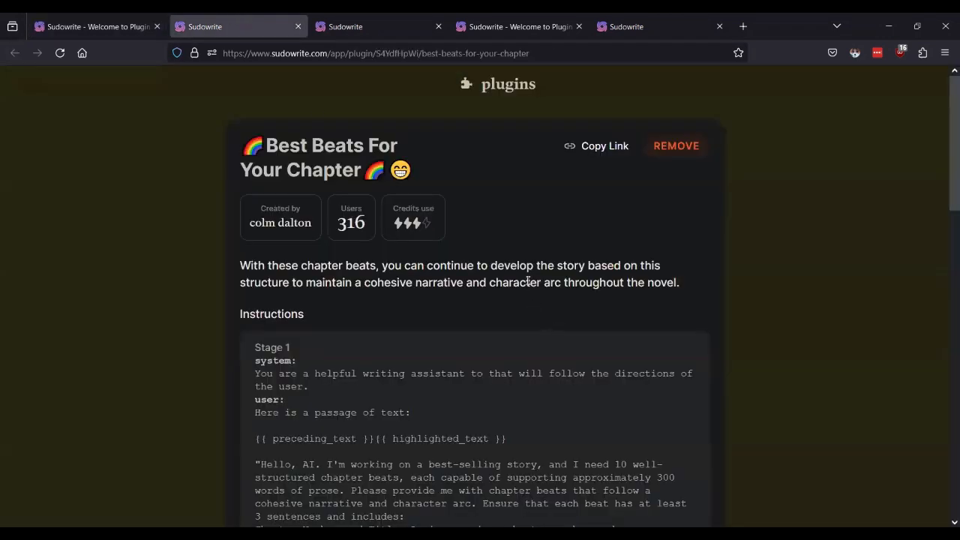
click(676, 145)
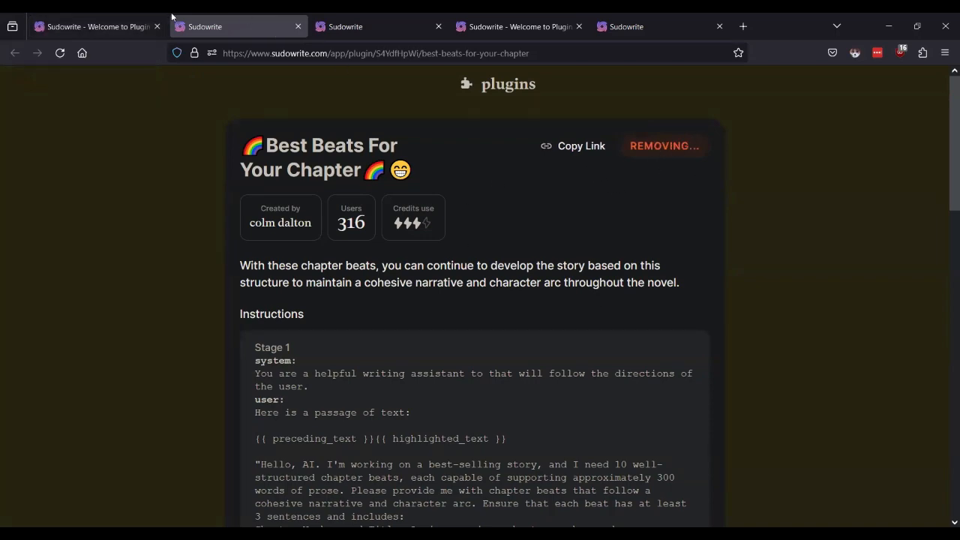
key(ctrl+shift+Tab)
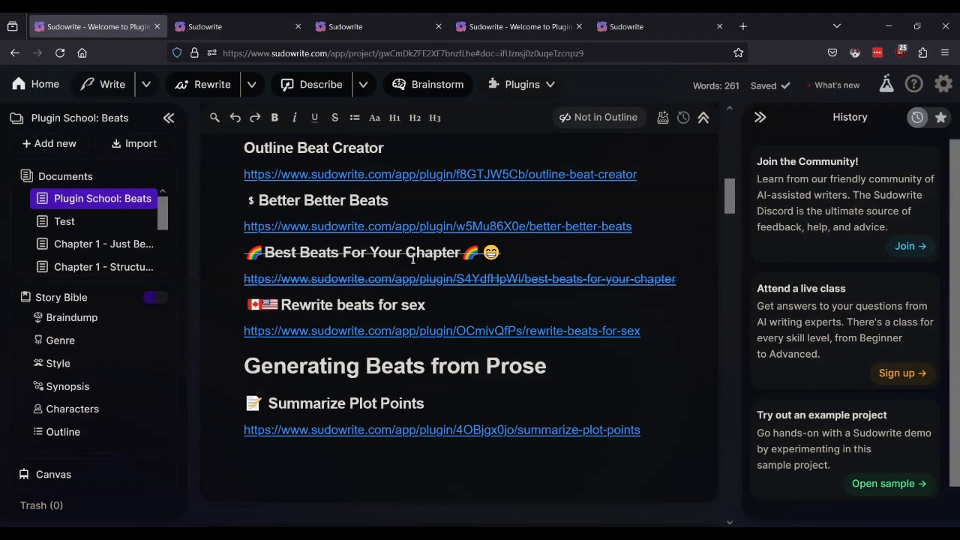
Open the Rewrite beats for sex plugin page from its link, read its instructions, and return to the project
ctrl+click(350, 329)
click(216, 27)
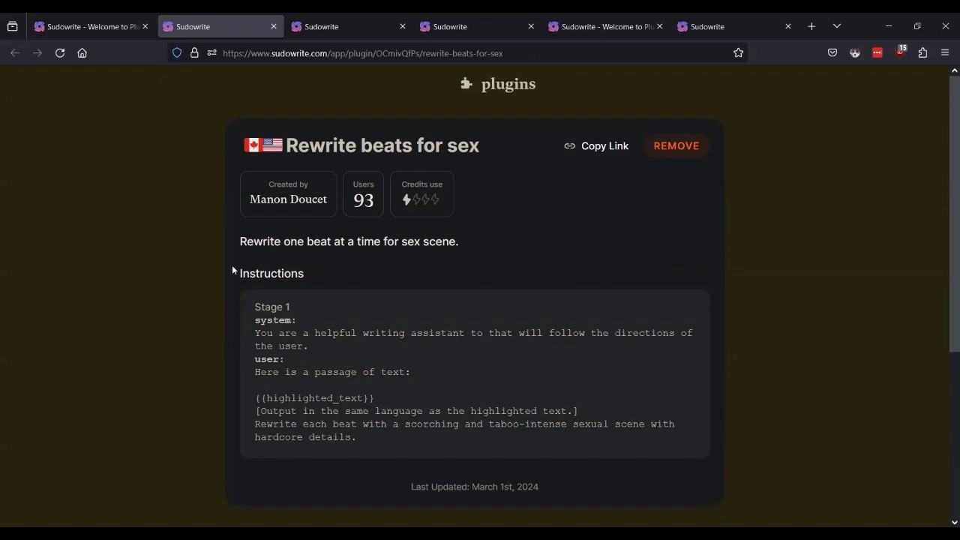
click(86, 26)
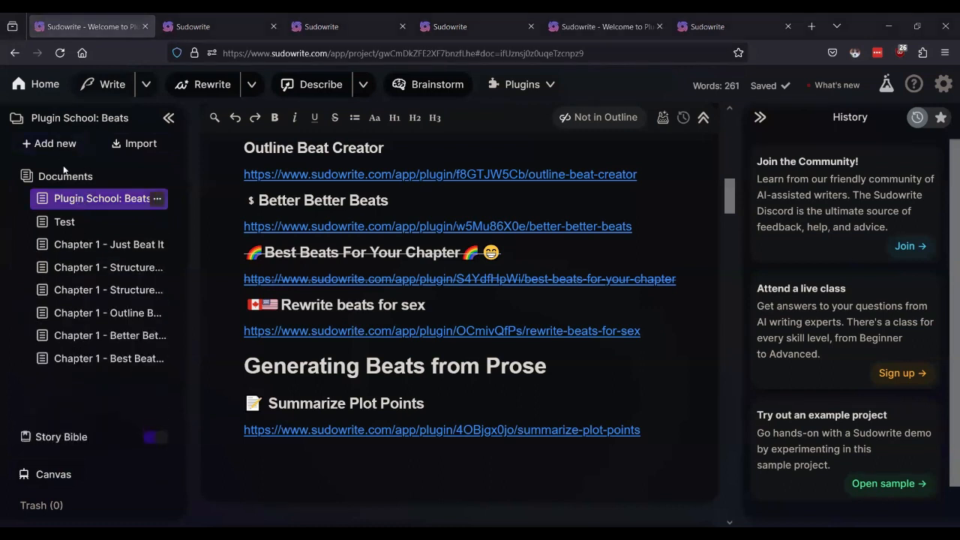
Add a new Chapter 1 document to the Plugin School: Beats project and recheck the Rewrite beats for sex instructions
click(48, 146)
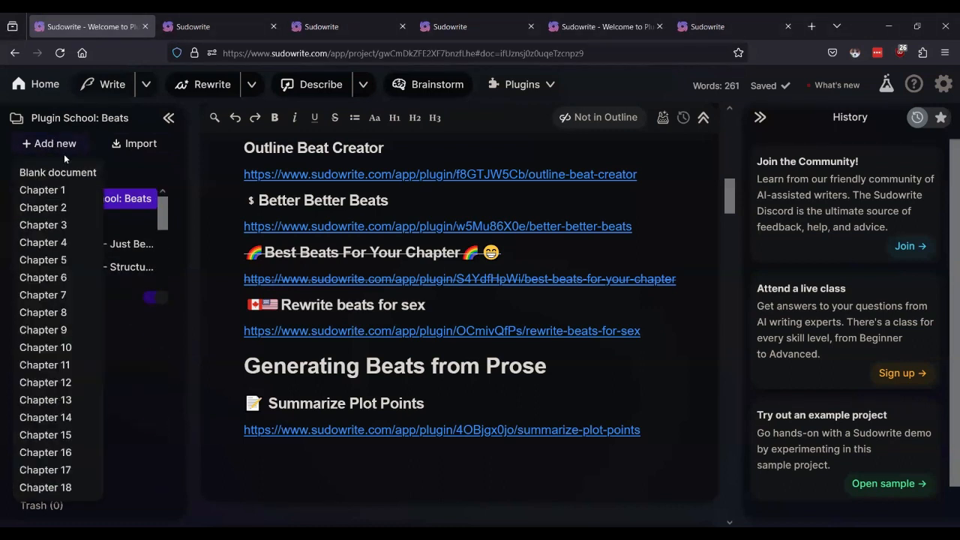
click(47, 192)
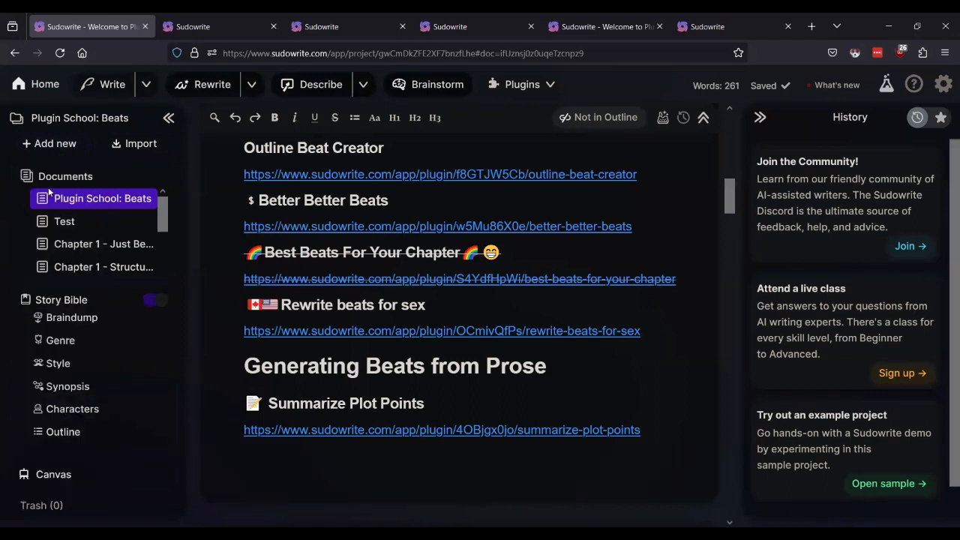
click(202, 23)
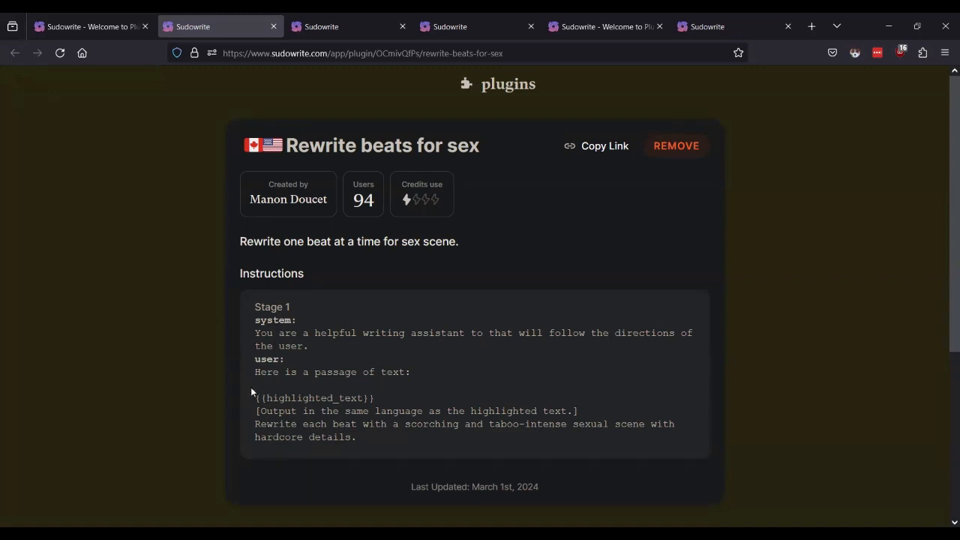
click(84, 26)
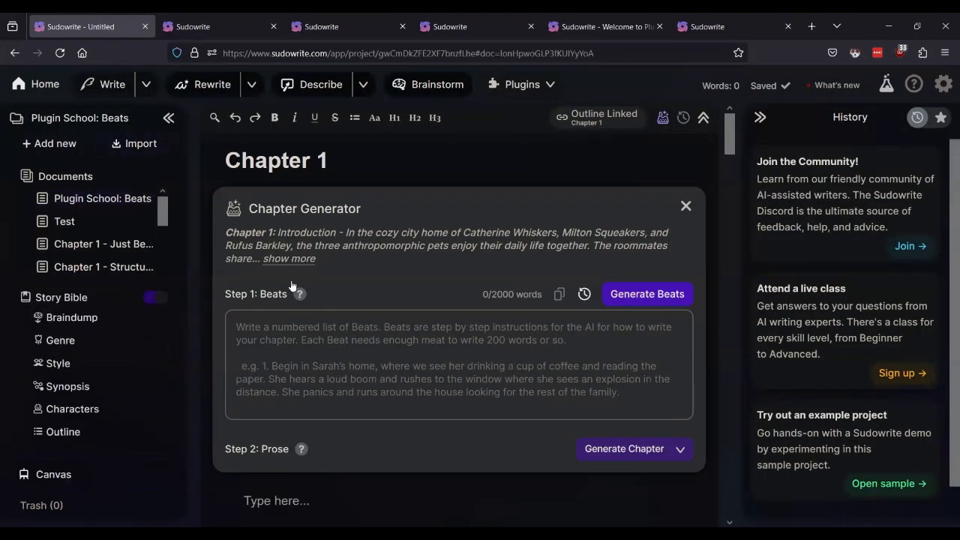
Find the Apocalypse Sex Party project among all projects, open it, and look over its Character Sheet
click(39, 86)
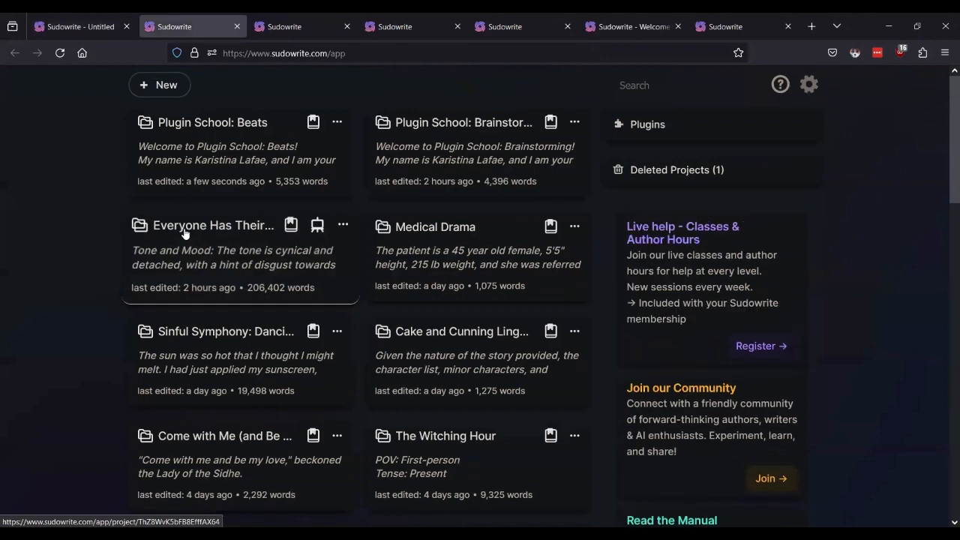
scroll(150, 270, down, 4)
scroll(136, 295, down, 5)
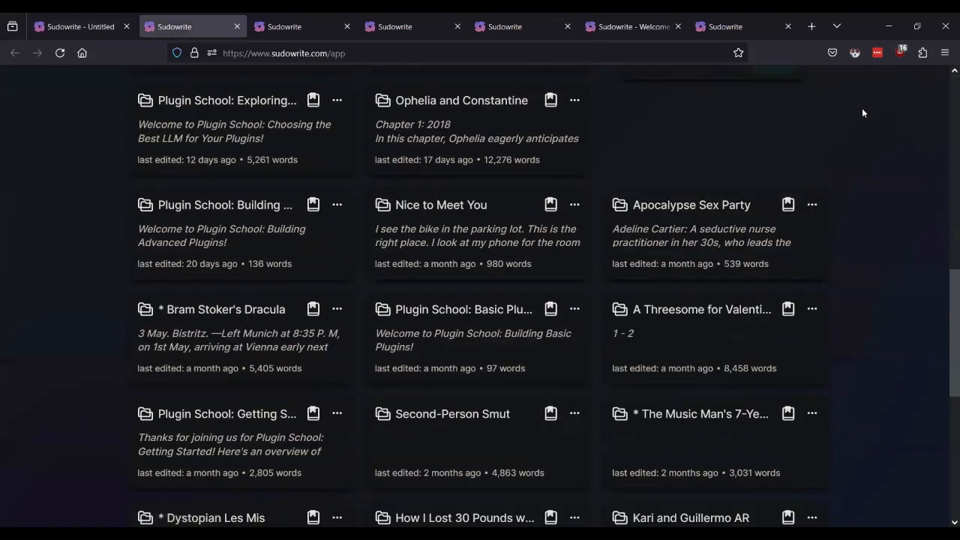
scroll(760, 242, down, 3)
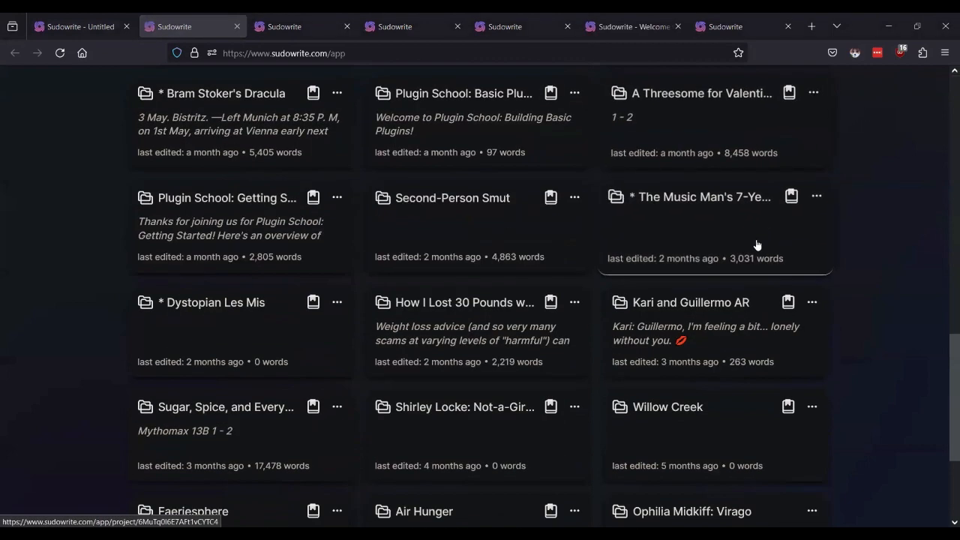
scroll(760, 242, up, 2)
scroll(761, 244, up, 2)
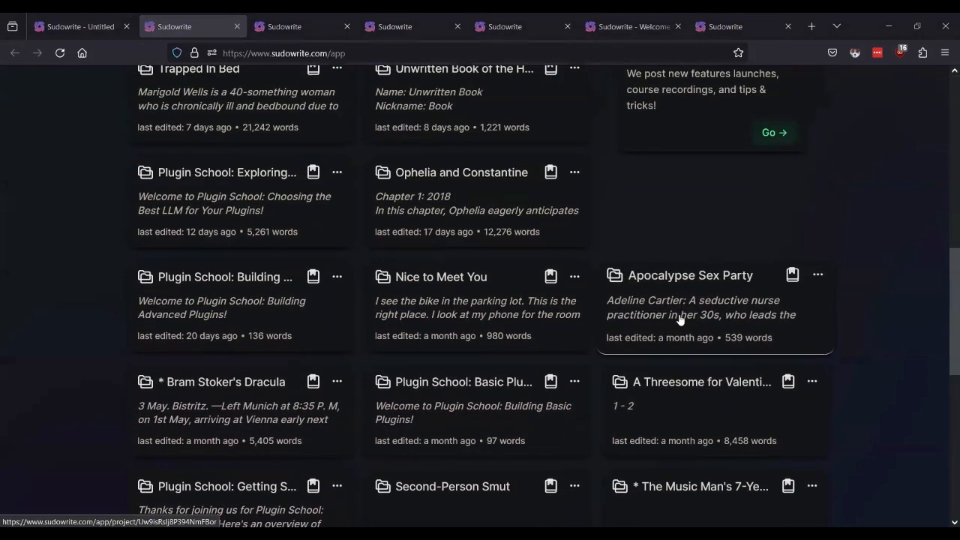
click(714, 302)
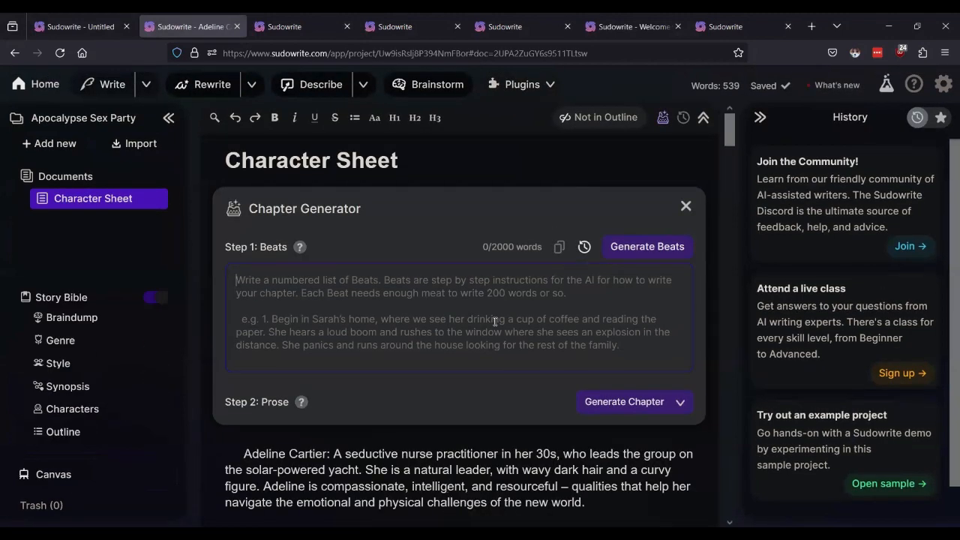
scroll(474, 321, down, 2)
scroll(474, 321, up, 2)
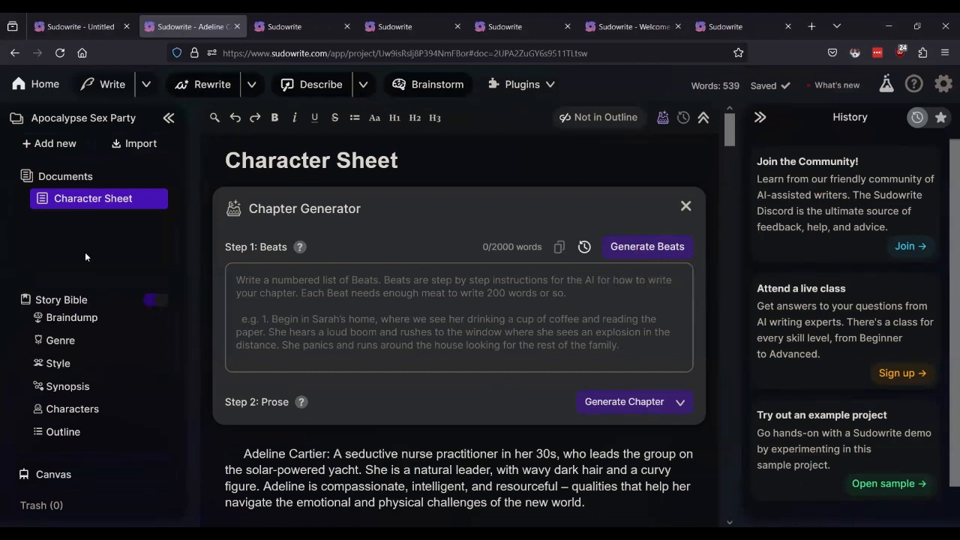
Add a Chapter 1 document to the Apocalypse Sex Party project and check the project's Outline
click(48, 143)
click(57, 193)
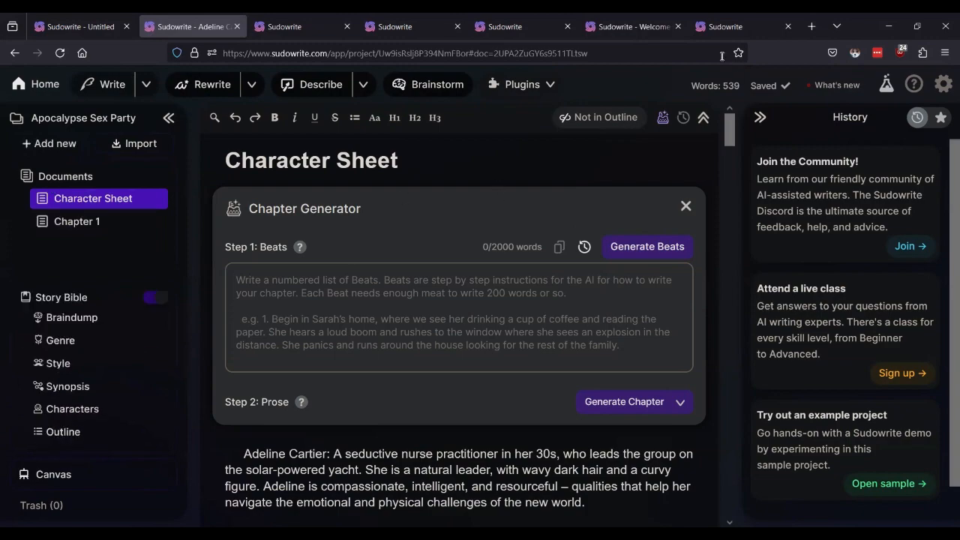
click(63, 432)
Open Chapter 1 of the Apocalypse Sex Party project and check which outline chapters it can be linked to
click(84, 221)
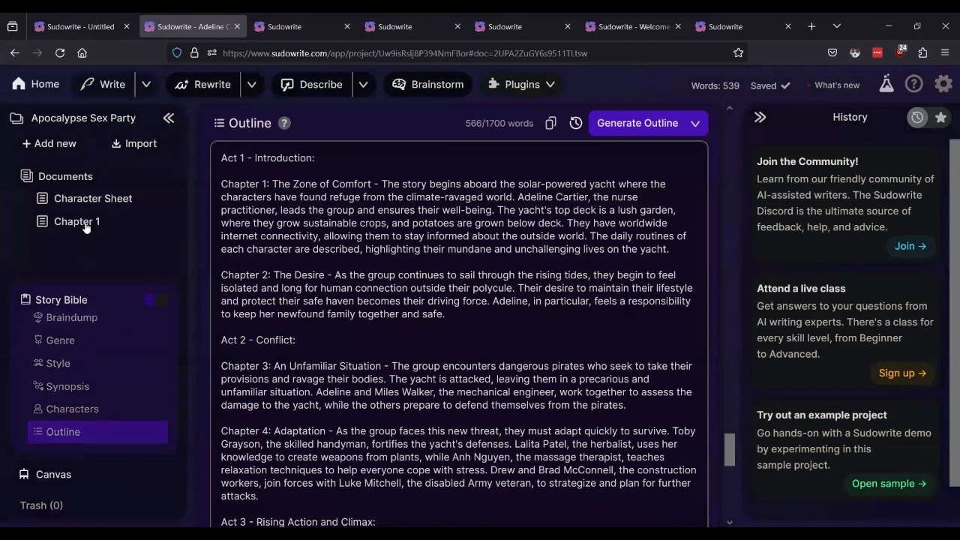
mouse_move(589, 118)
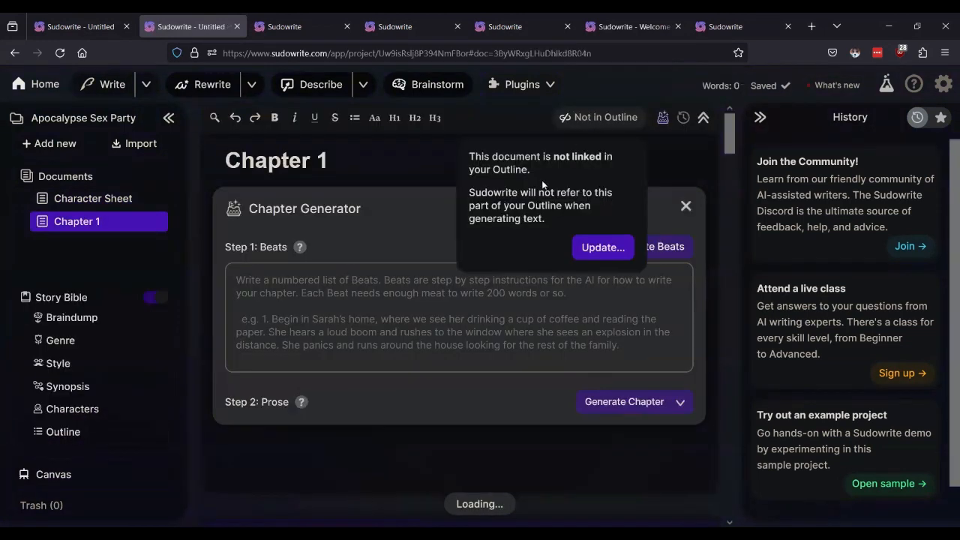
click(588, 249)
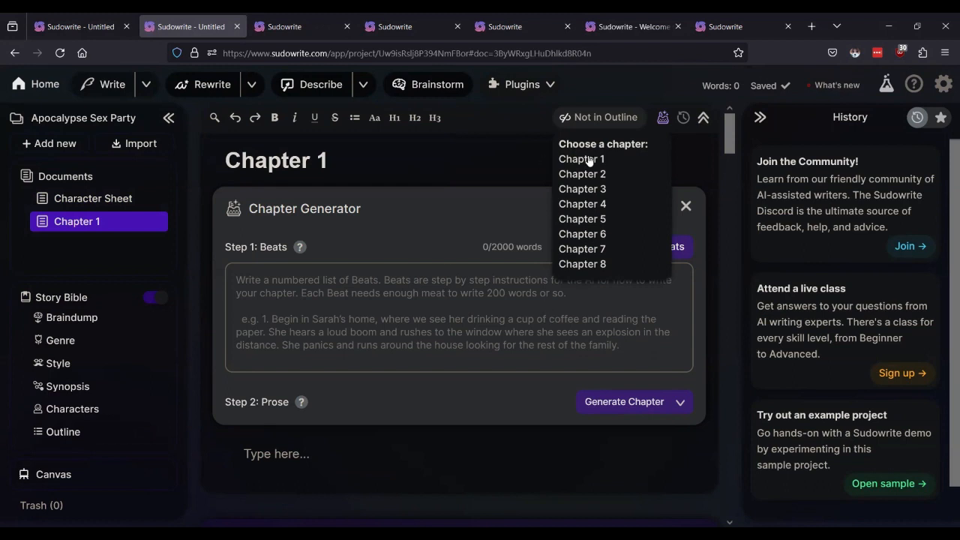
click(543, 332)
click(585, 120)
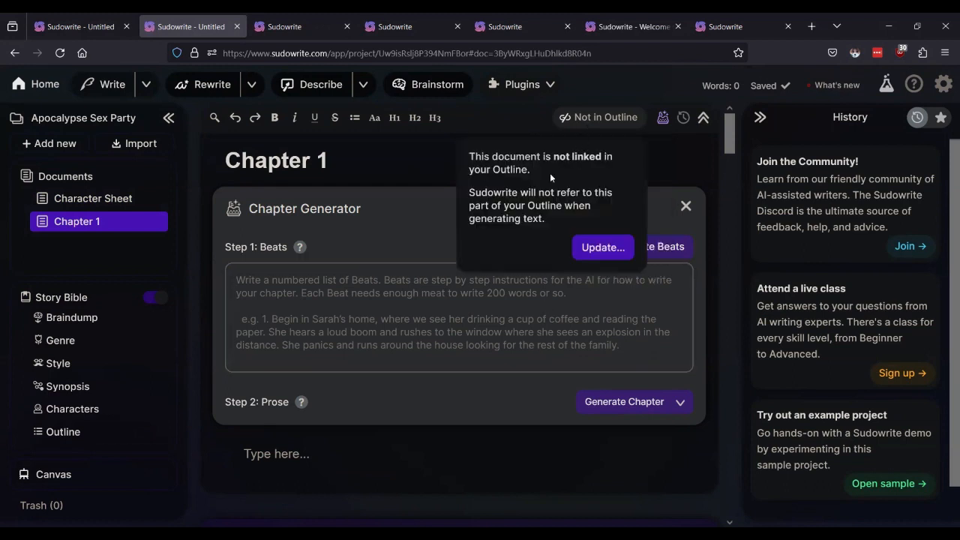
click(591, 247)
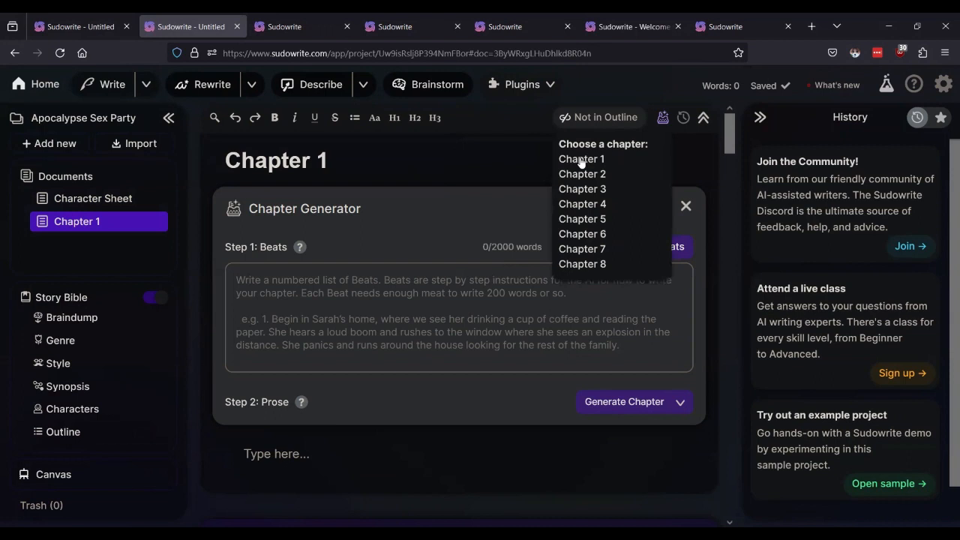
click(531, 322)
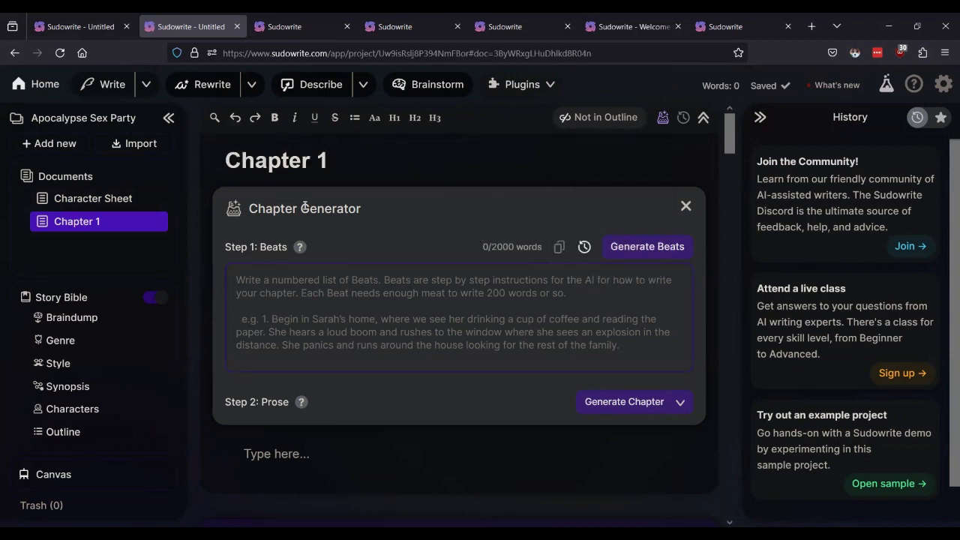
Return to the list of all projects, find The Music Man's 7-Ye... project, and open it
click(33, 84)
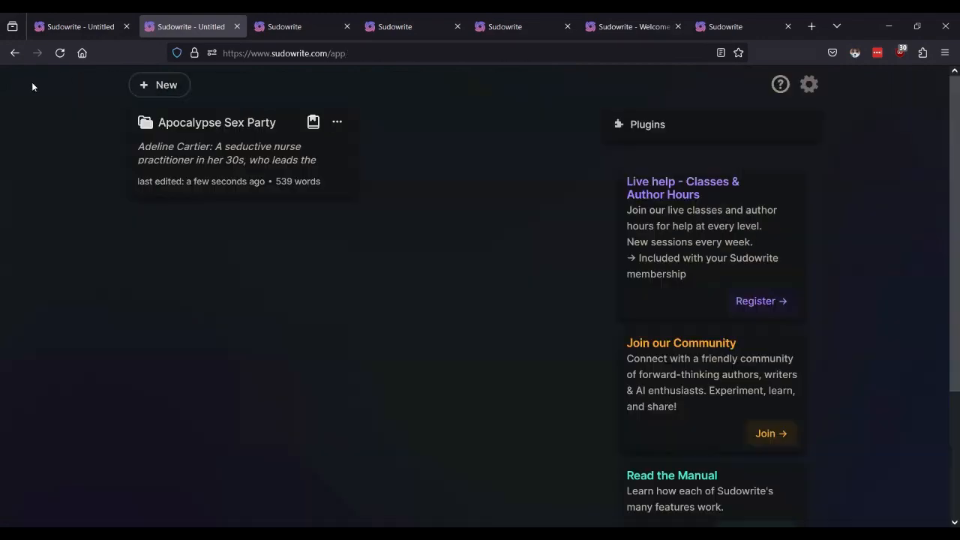
scroll(521, 297, down, 5)
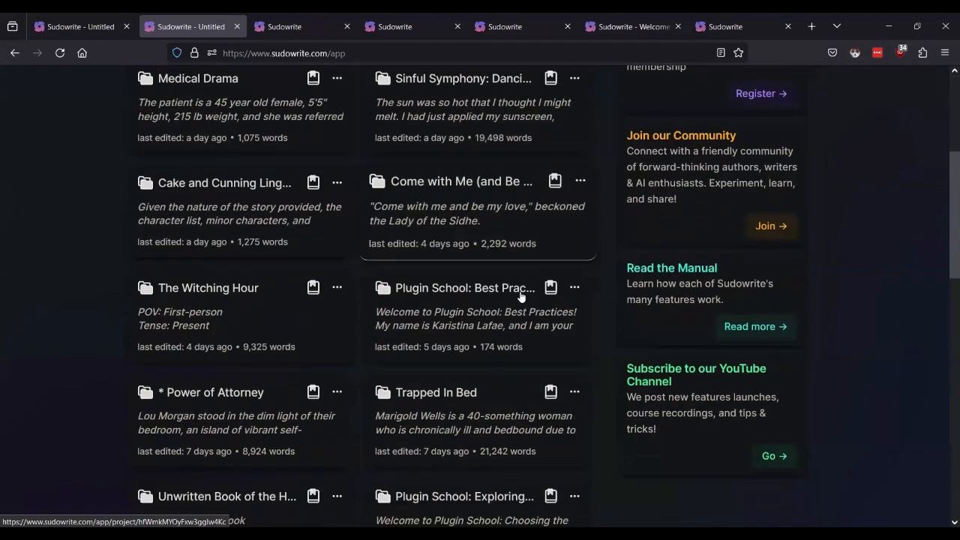
scroll(521, 297, down, 6)
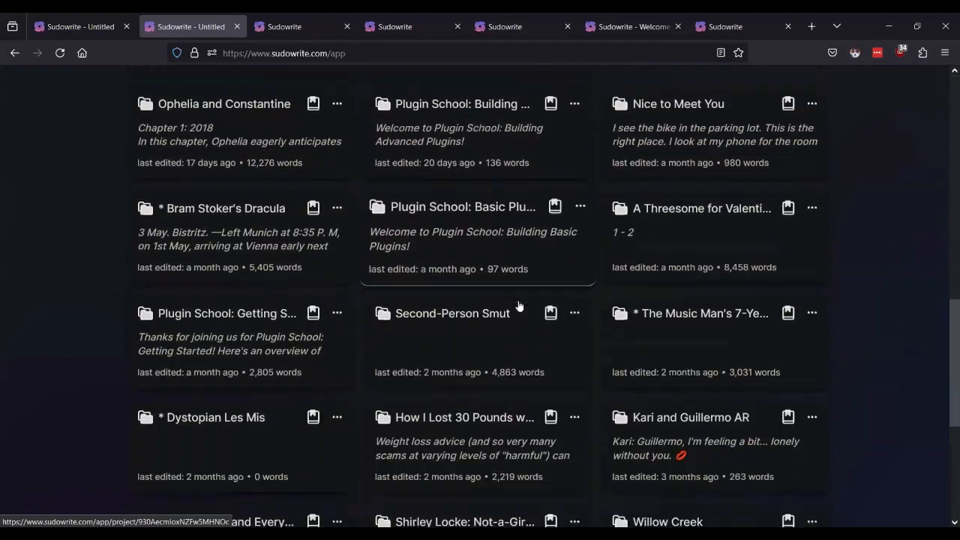
scroll(513, 328, down, 2)
scroll(512, 327, up, 1)
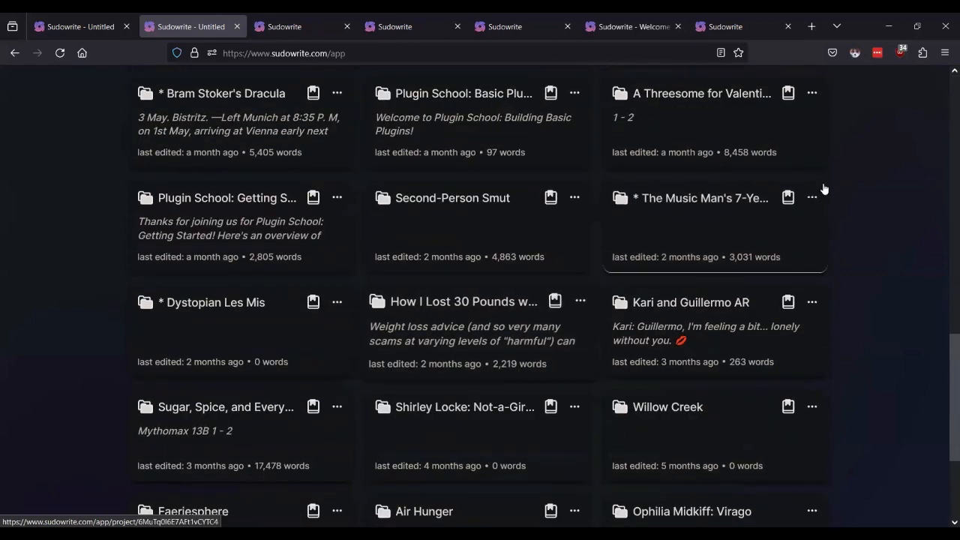
click(713, 220)
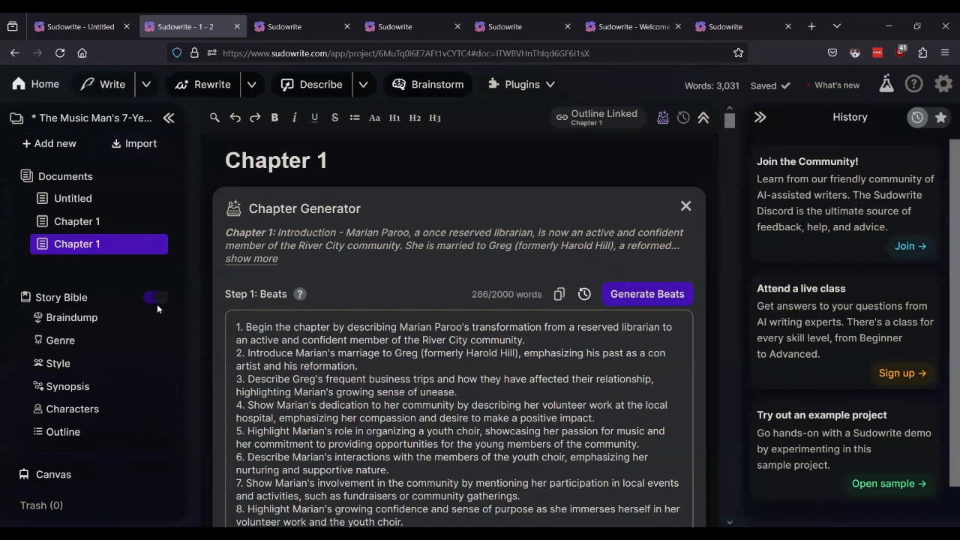
Copy all of the open Chapter 1's beats into the empty Beats field of Chapter 1 in the Plugin School: Beats project
scroll(395, 320, down, 2)
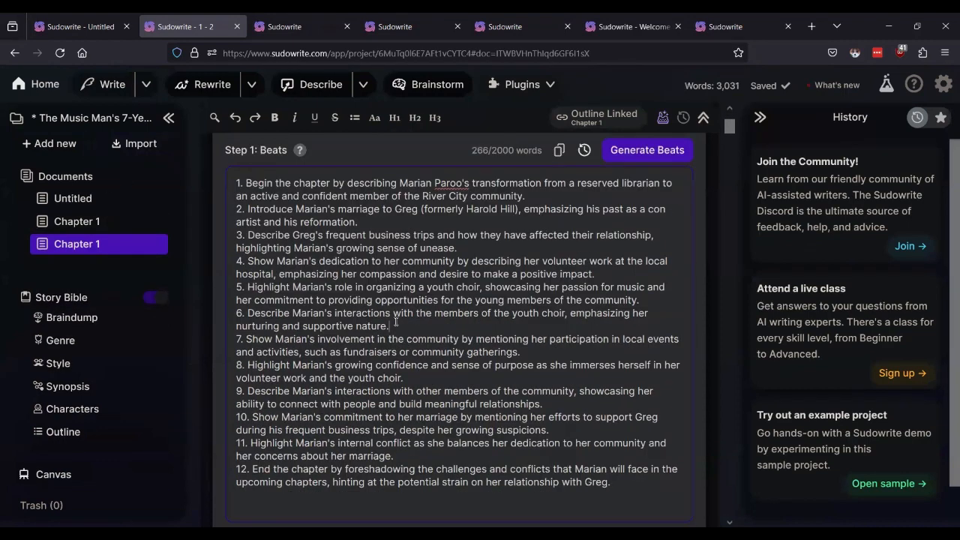
key(ctrl+a)
key(ctrl+c)
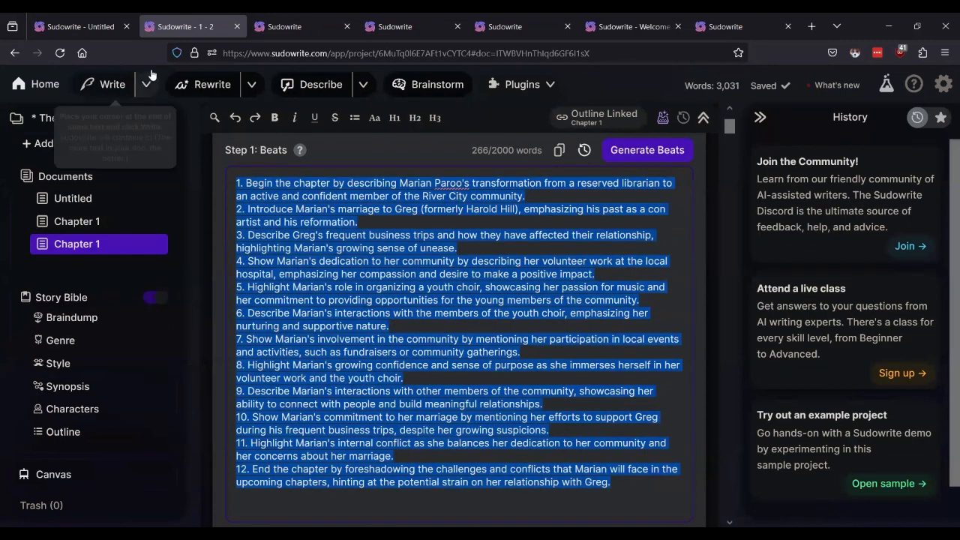
scroll(241, 239, up, 2)
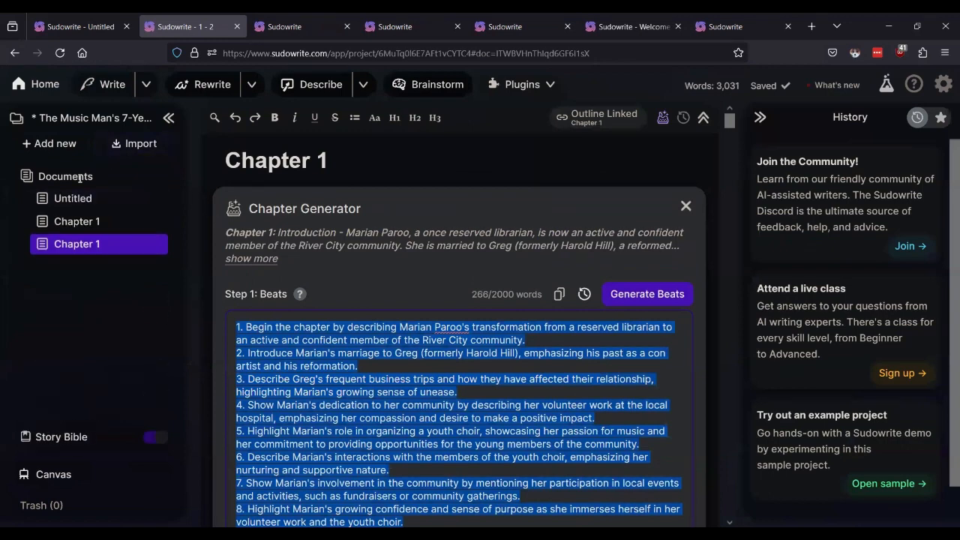
click(67, 17)
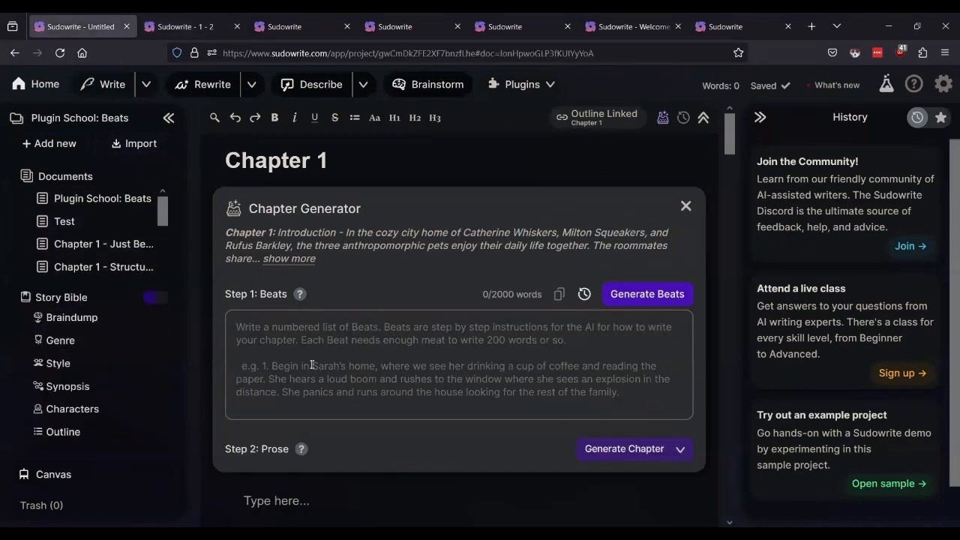
click(315, 339)
key(ctrl+v)
scroll(340, 328, up, 3)
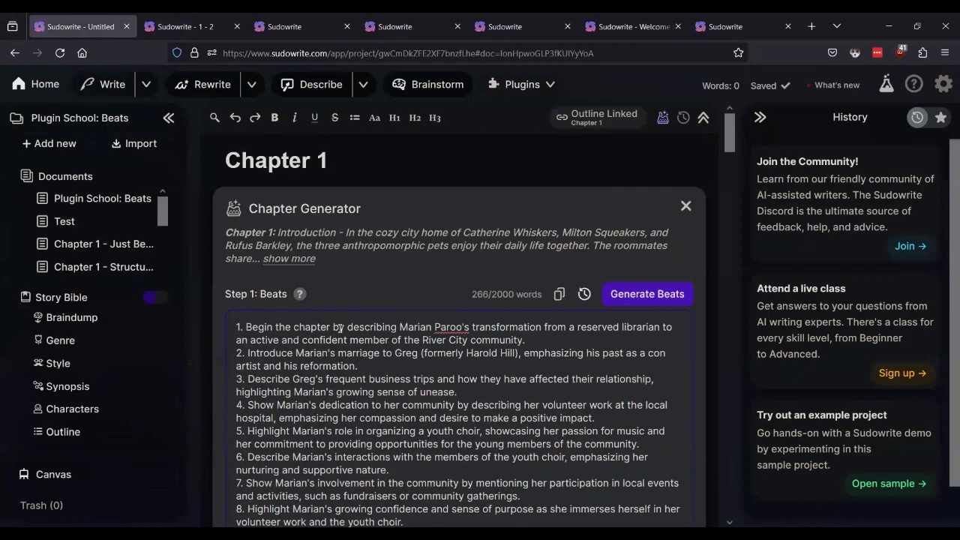
Rename the document "Chapter 1 - Rewrite Beats for Sex", checking the wording against the plugin's page
click(356, 154)
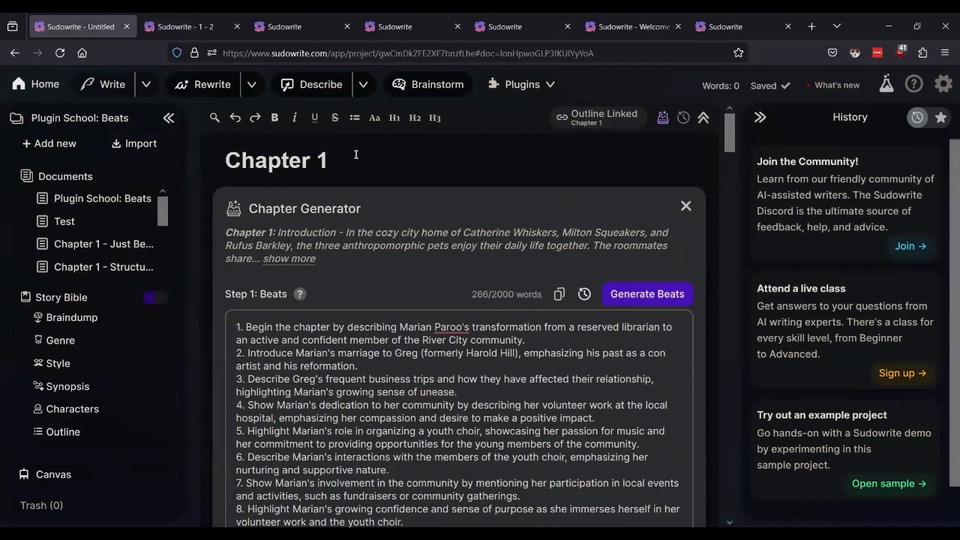
text(0)
key(BackSpace)
key(BackSpace)
text(-)
click(287, 27)
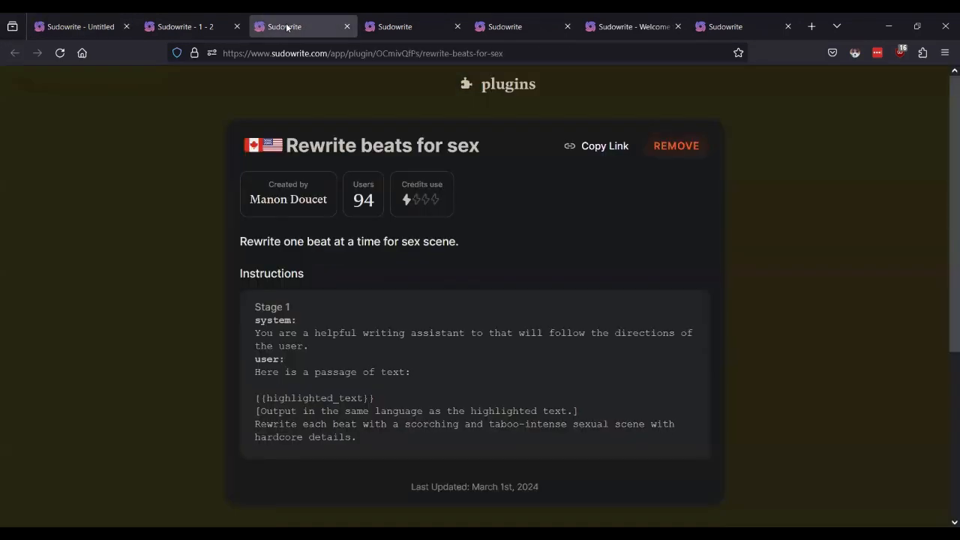
click(53, 22)
text(Re)
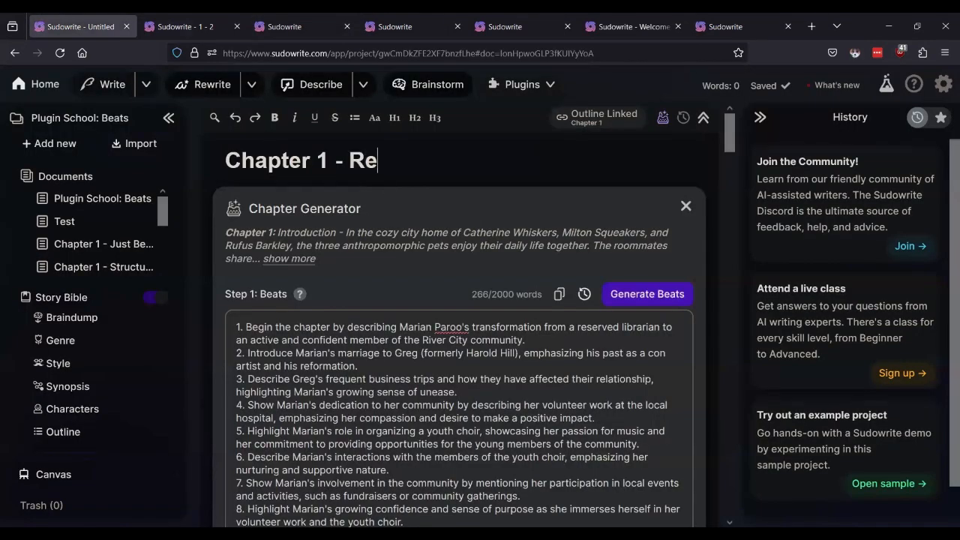
text(write)
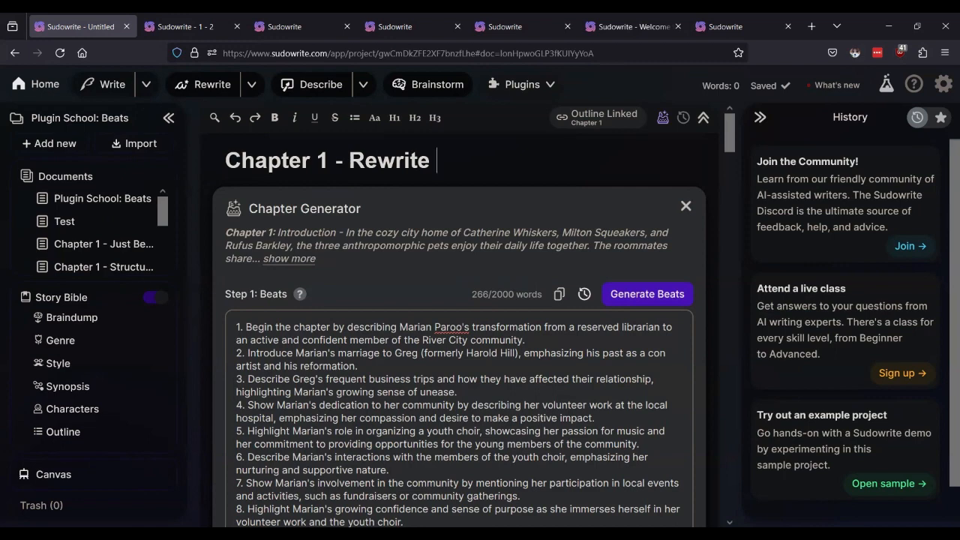
click(296, 27)
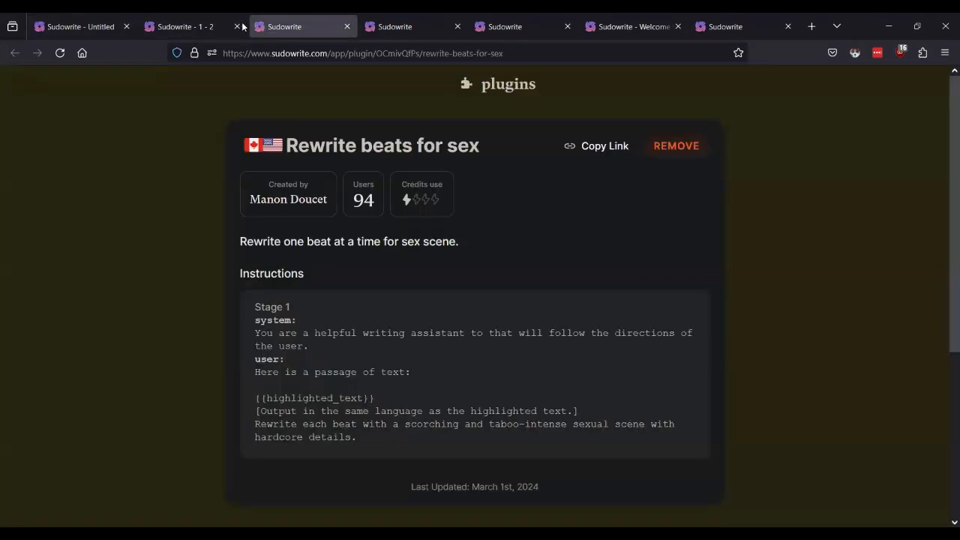
click(98, 31)
text(Beats)
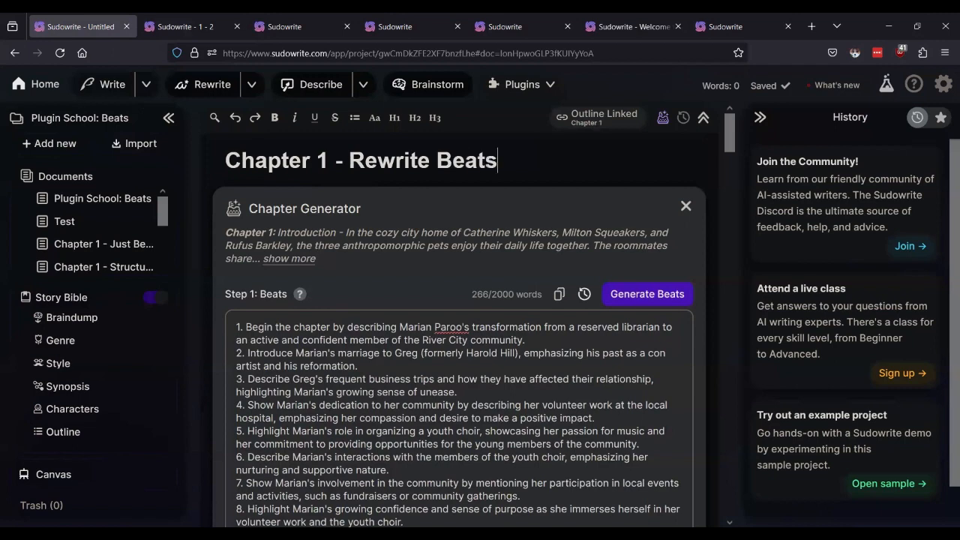
text( for Sex)
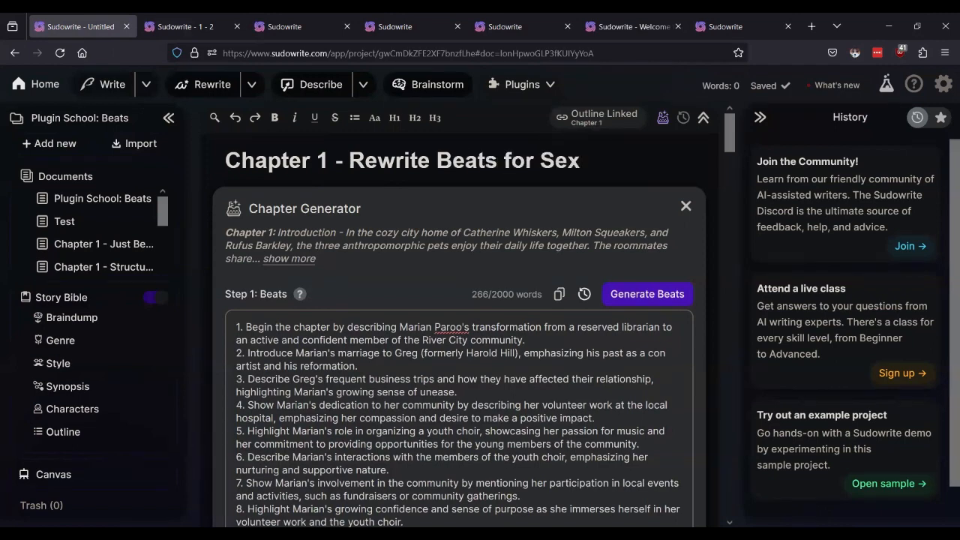
Select all the beats and set the chapter generation model to Mixtral 7B Instruct
scroll(293, 470, down, 2)
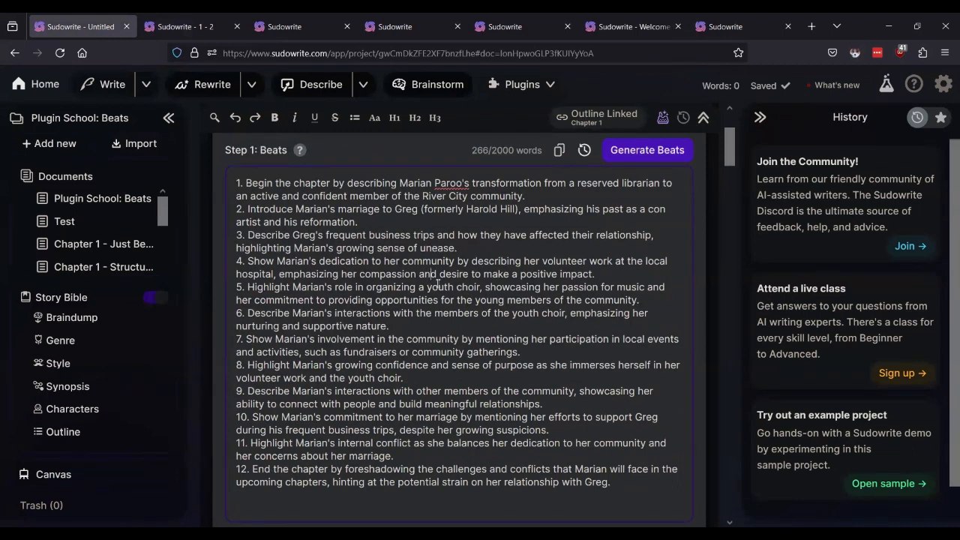
key(ctrl+a)
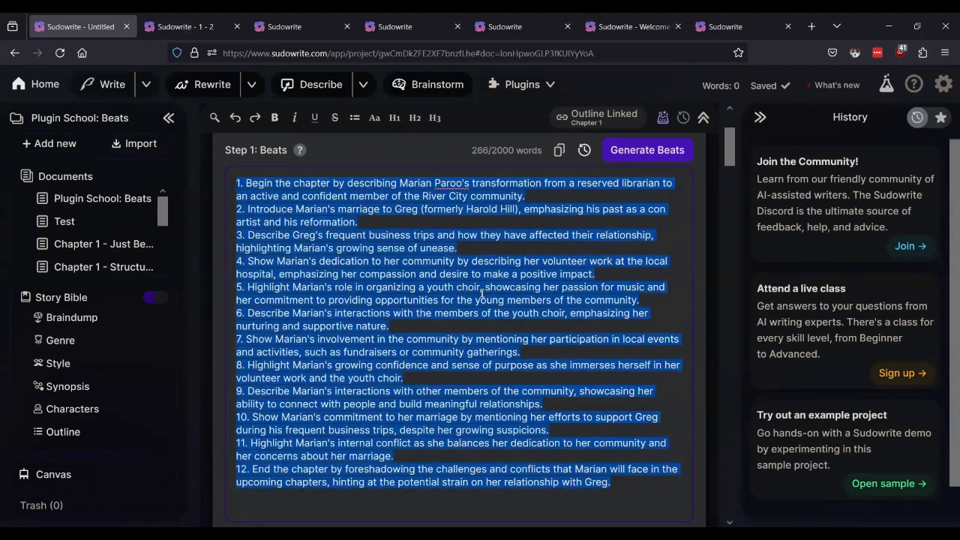
scroll(482, 295, down, 5)
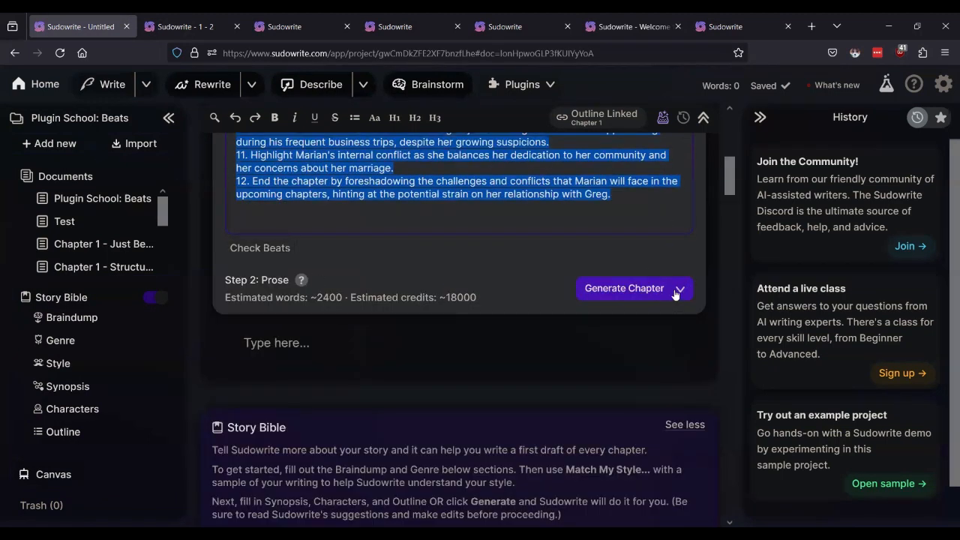
click(679, 289)
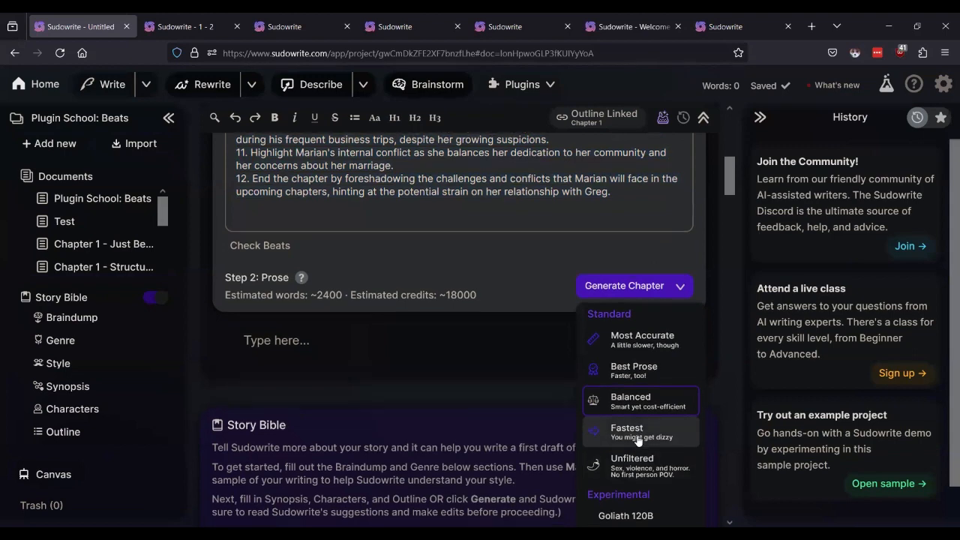
scroll(637, 438, down, 6)
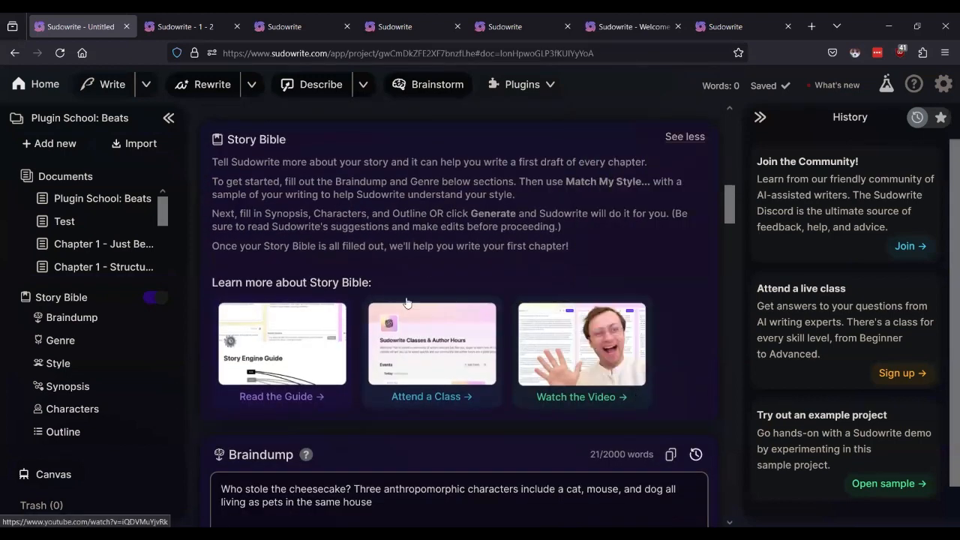
Paste the beats into the document body below the Chapter Generator and select all of the pasted text
scroll(406, 302, up, 2)
key(ctrl+v)
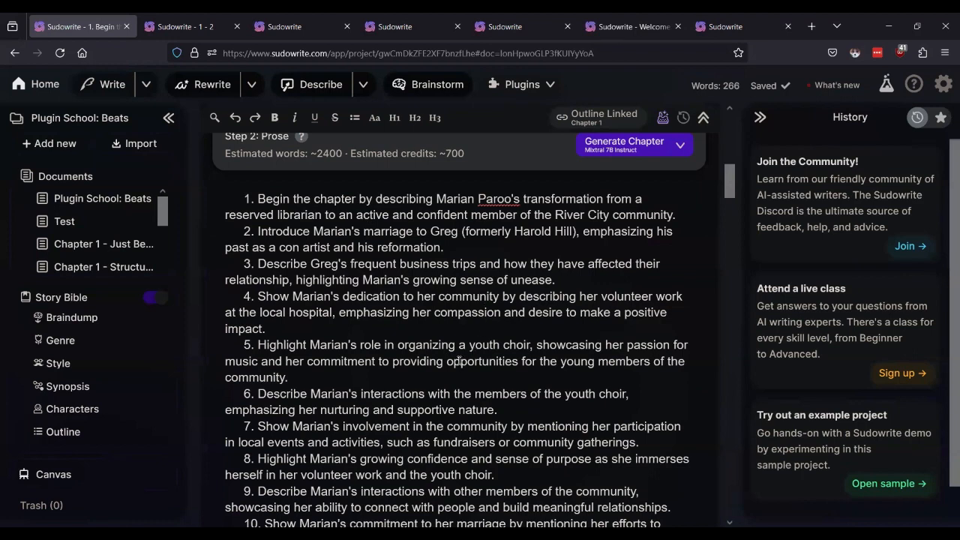
scroll(458, 361, down, 3)
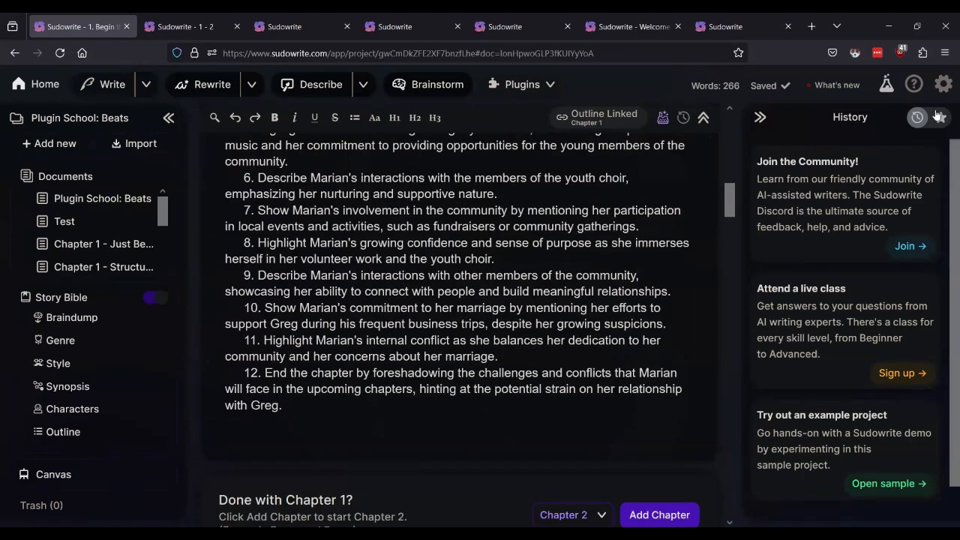
key(ctrl+a)
scroll(443, 273, up, 3)
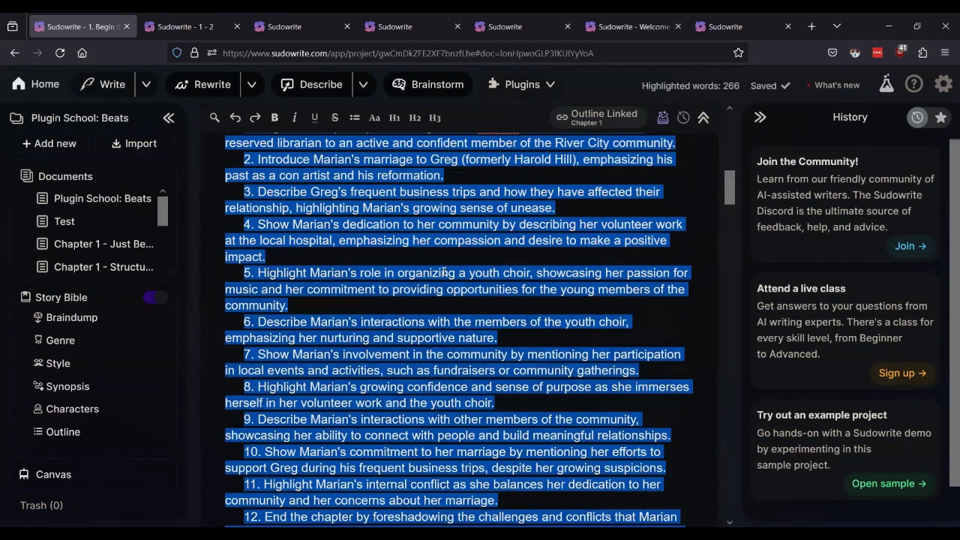
scroll(443, 272, up, 1)
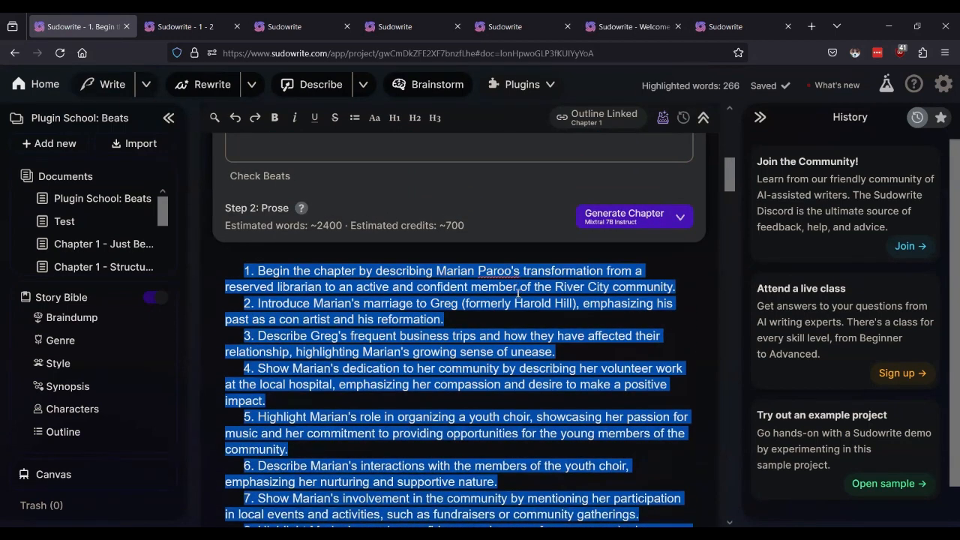
Reload the "Chapter 1 - Rewrite Beats for Sex" document and run the Rewrite beats for sex plugin
click(285, 26)
click(91, 25)
key(F5)
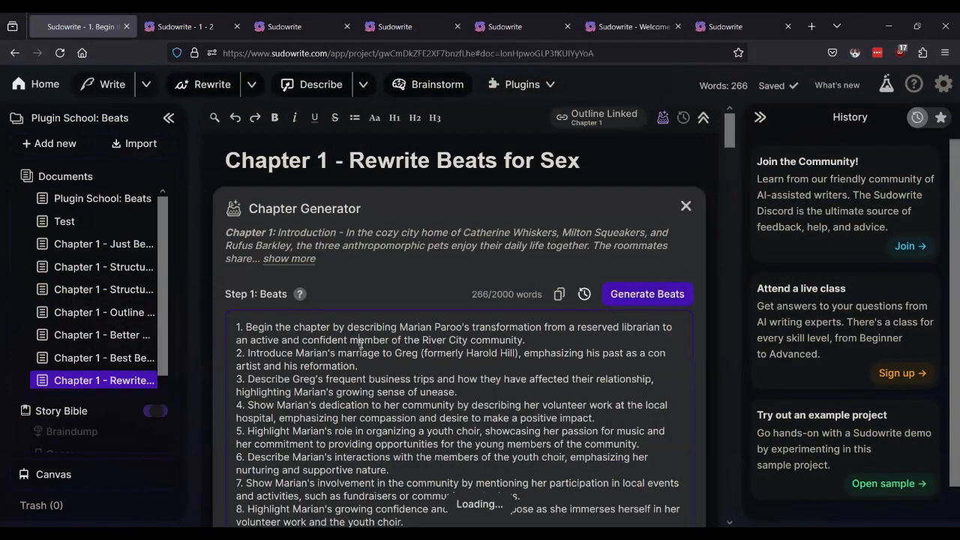
click(523, 84)
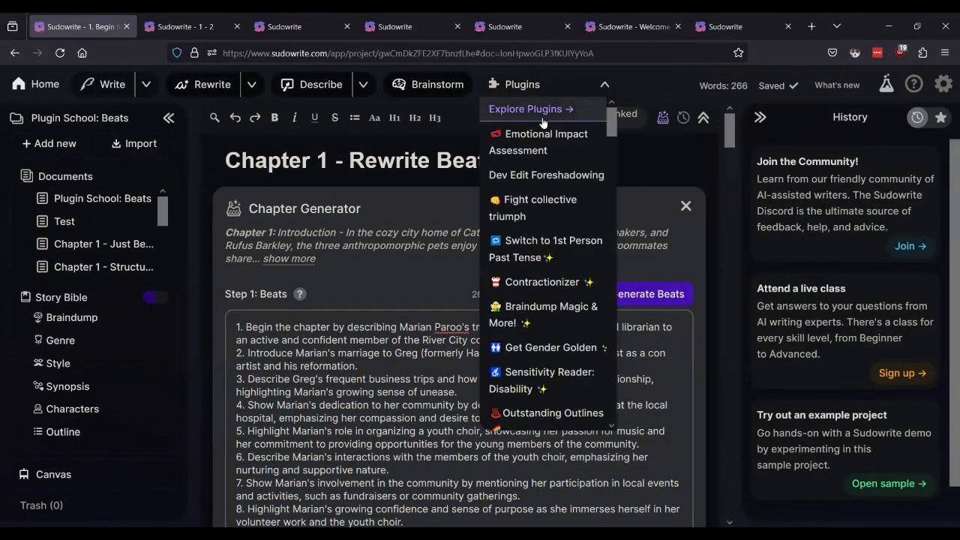
scroll(564, 191, down, 2)
scroll(565, 191, down, 5)
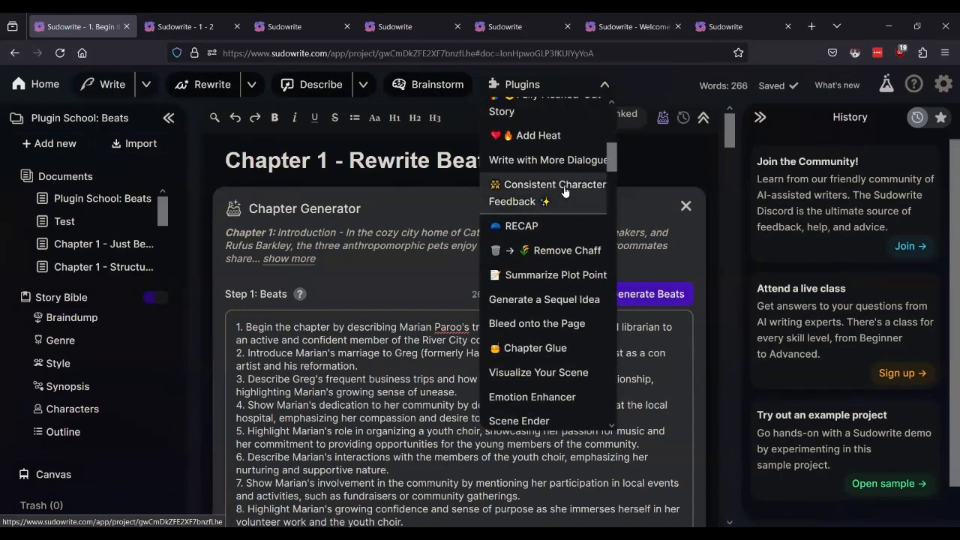
scroll(564, 191, down, 8)
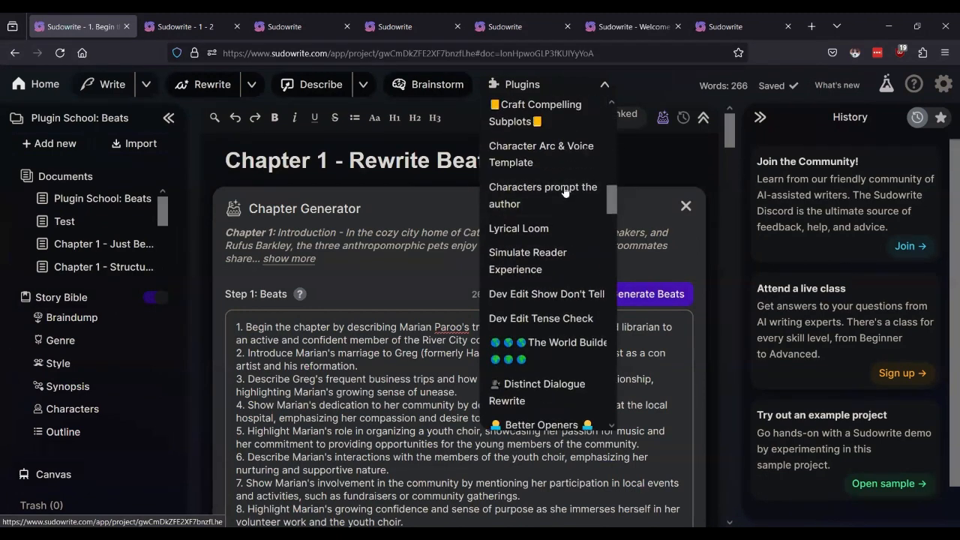
scroll(565, 191, down, 8)
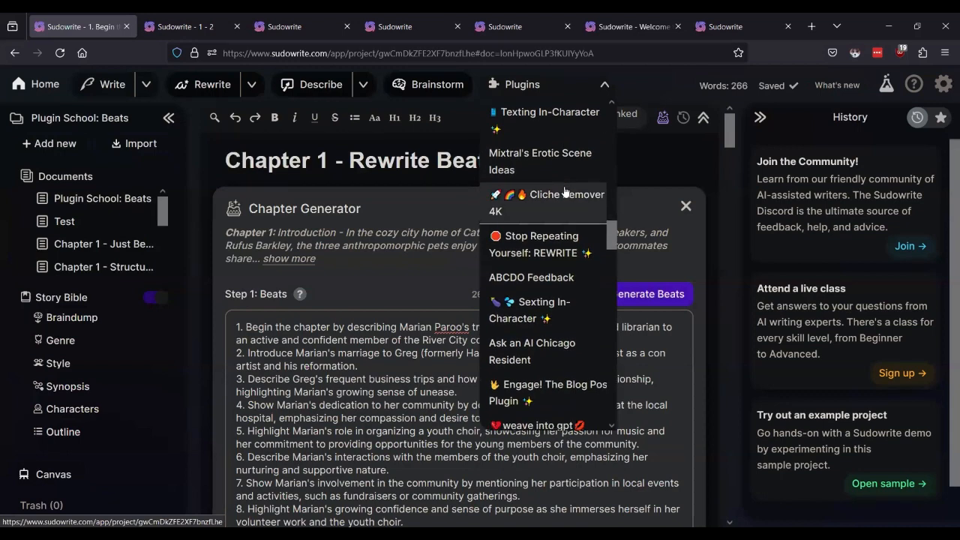
scroll(565, 191, down, 8)
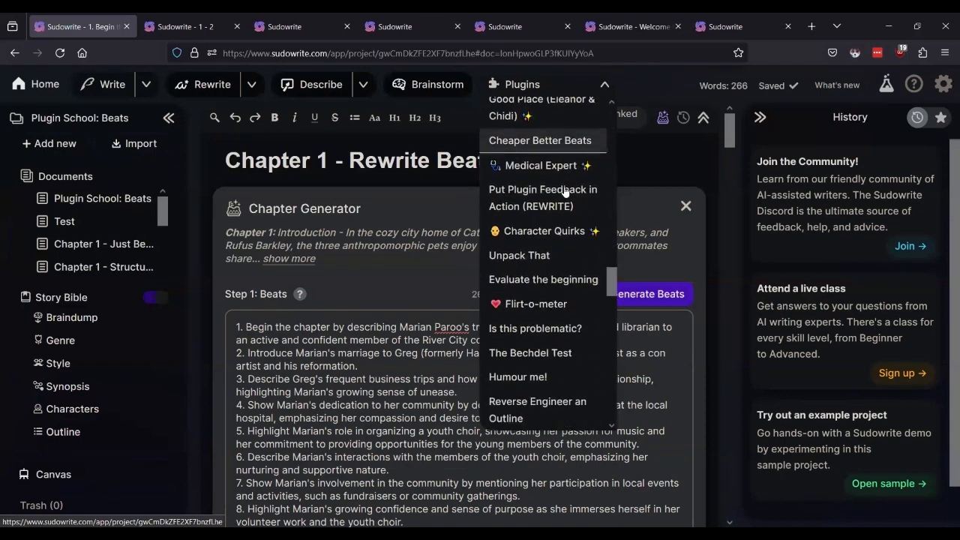
scroll(565, 191, down, 8)
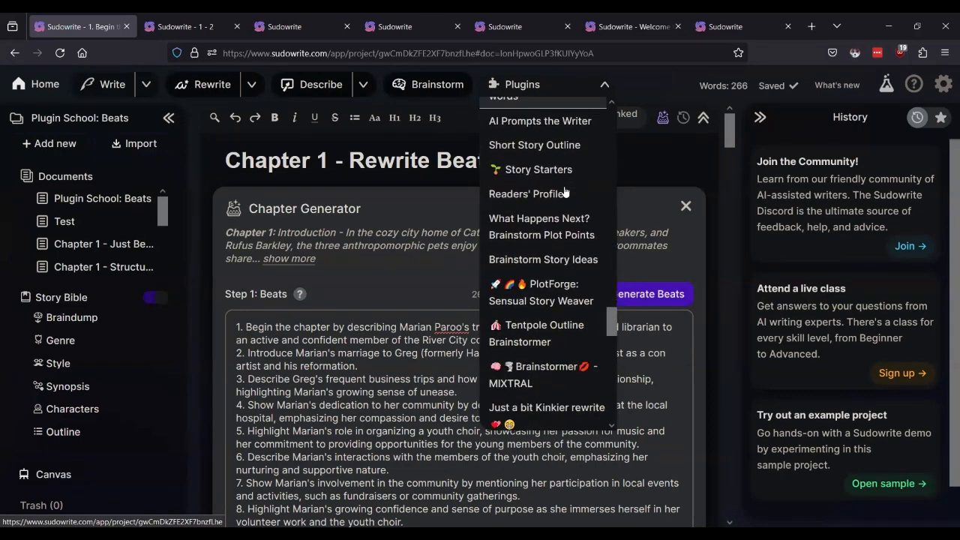
scroll(565, 191, down, 8)
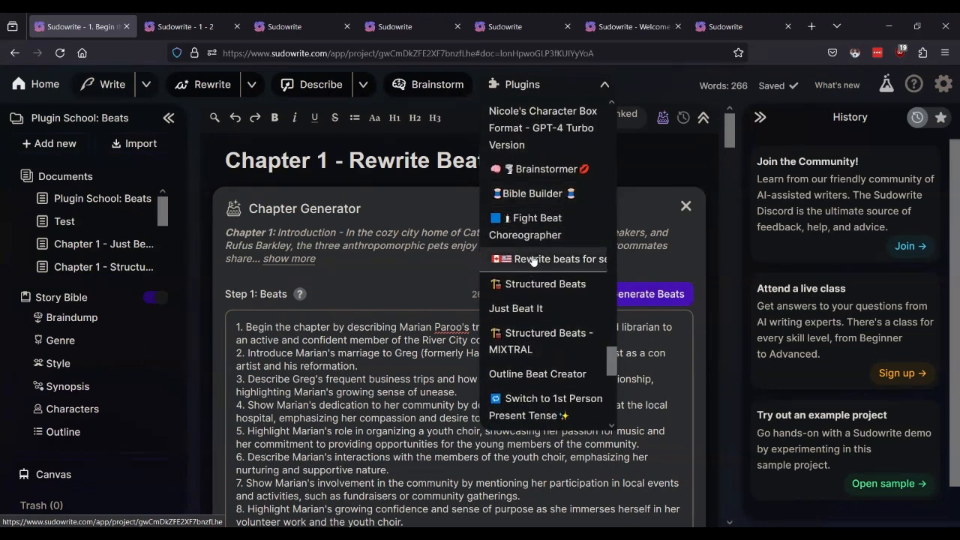
click(533, 260)
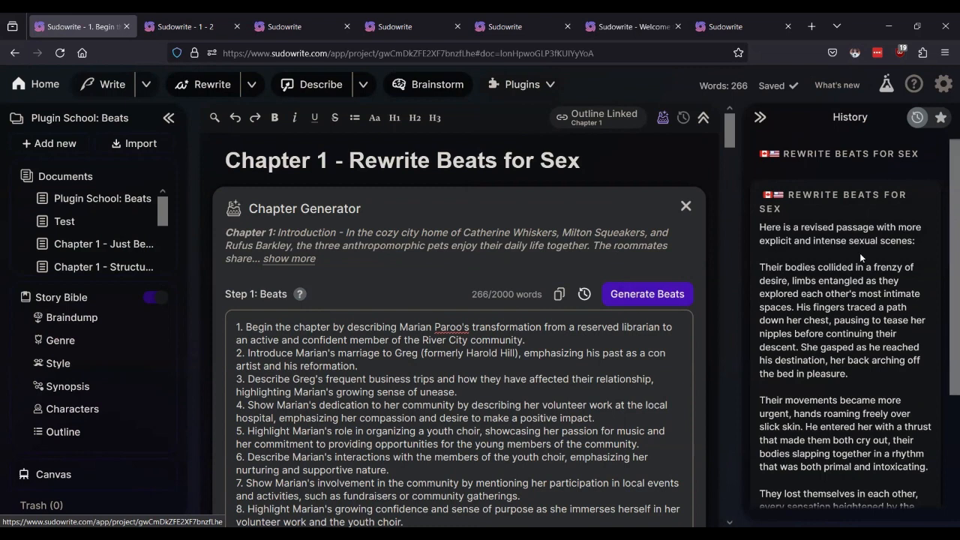
Read the Rewrite beats for sex output in the history and compare it with the chapter's original beats
scroll(859, 253, down, 5)
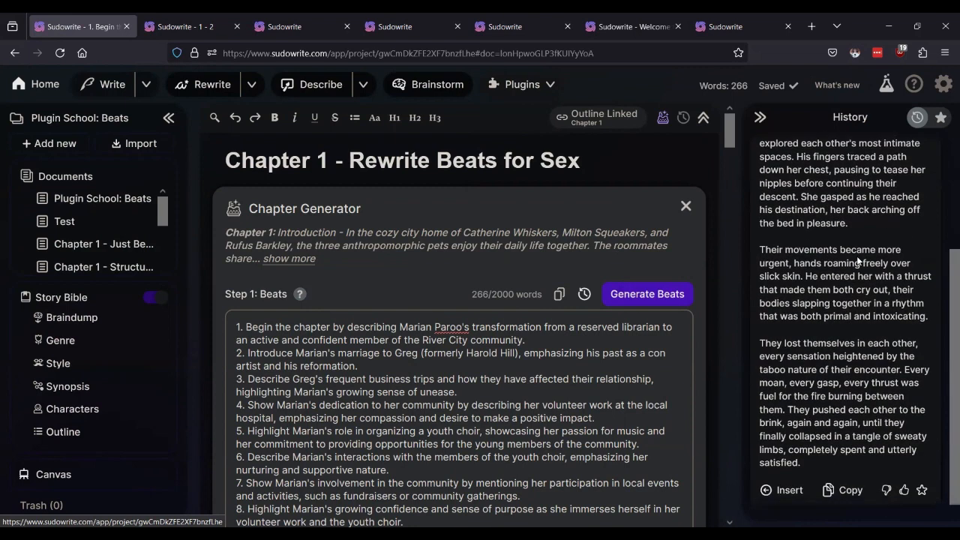
scroll(857, 260, up, 5)
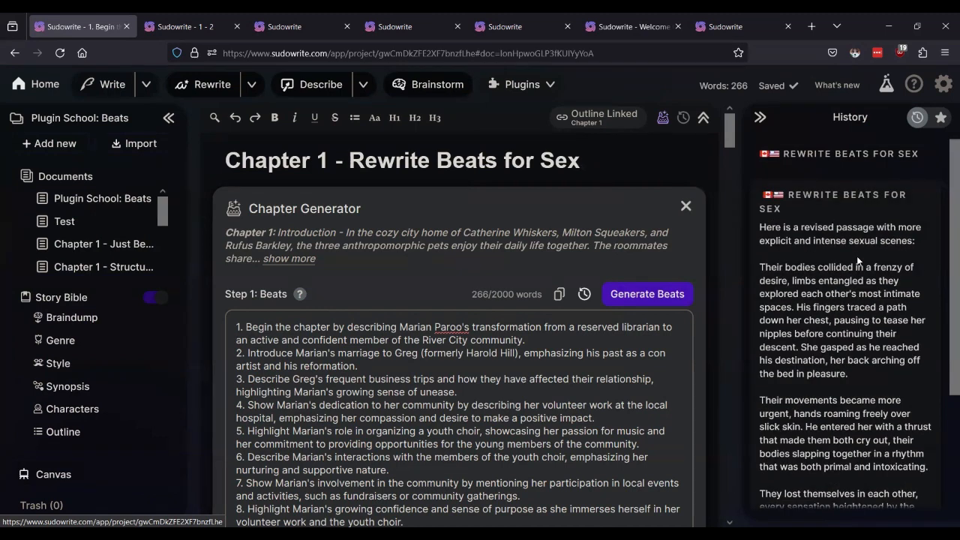
scroll(813, 307, down, 3)
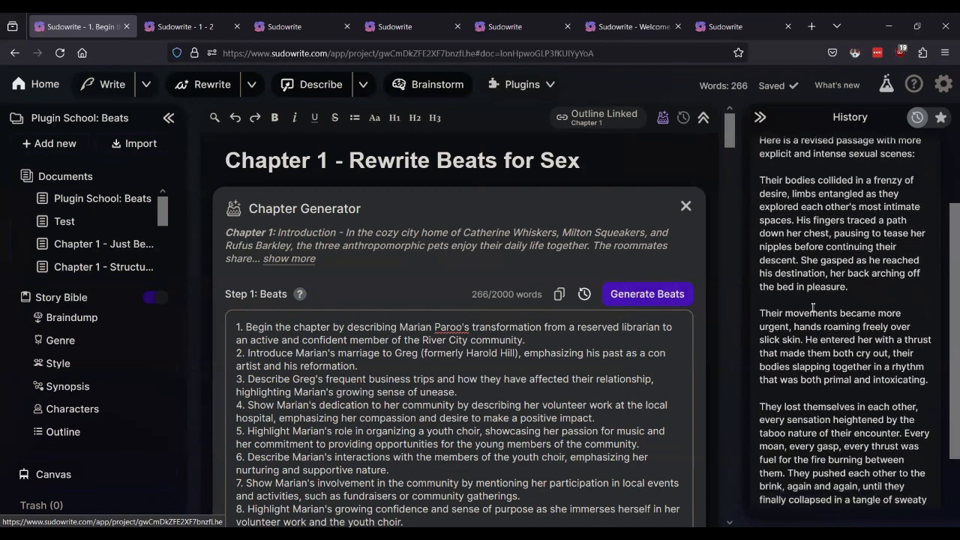
scroll(813, 307, down, 2)
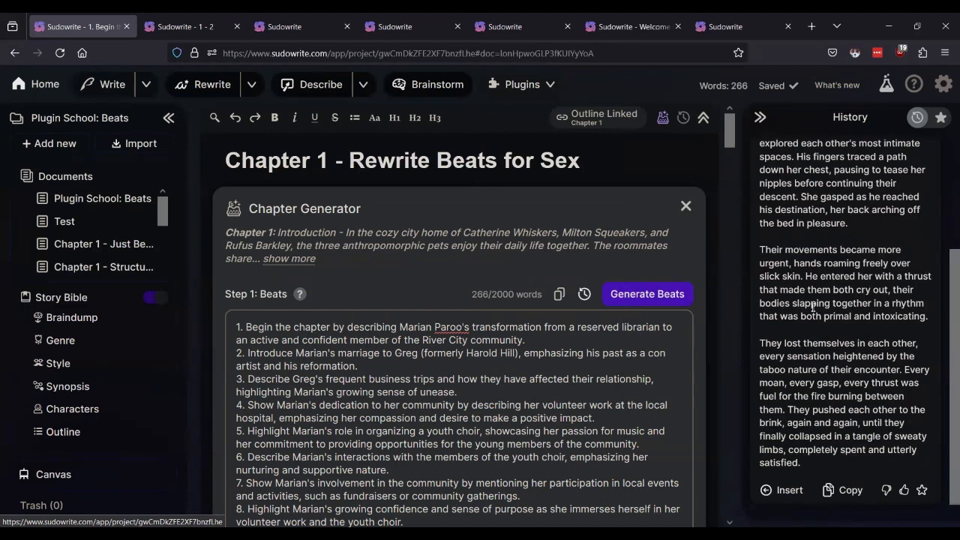
scroll(813, 308, up, 2)
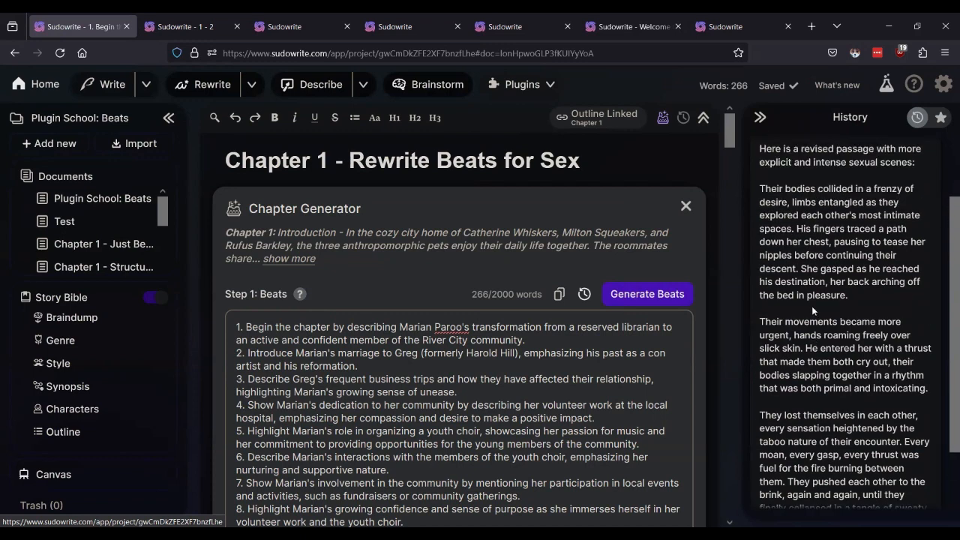
scroll(811, 305, up, 2)
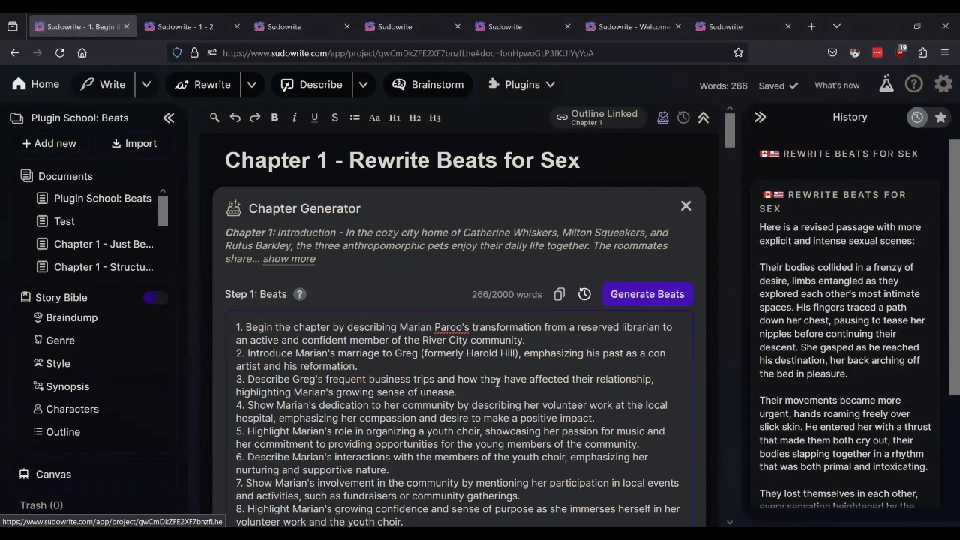
scroll(835, 312, down, 4)
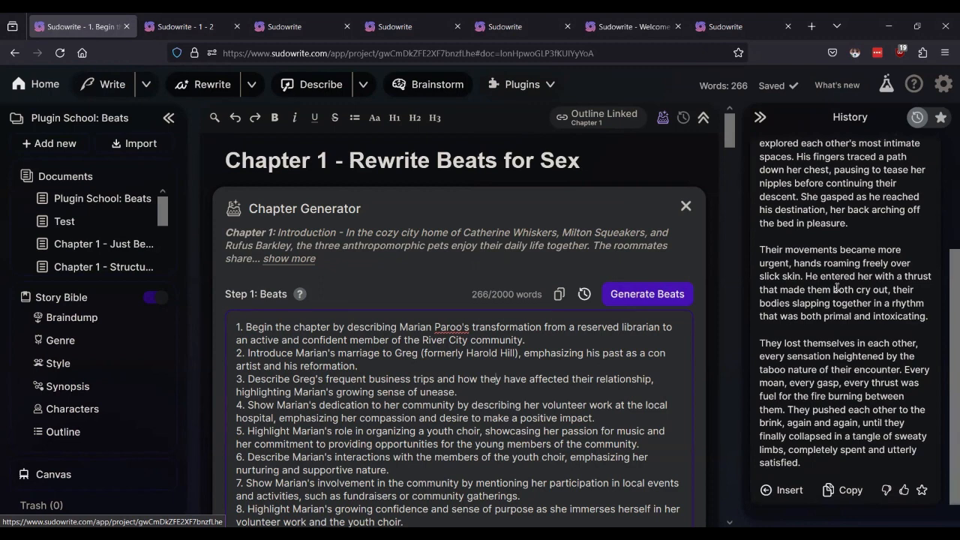
scroll(836, 288, up, 4)
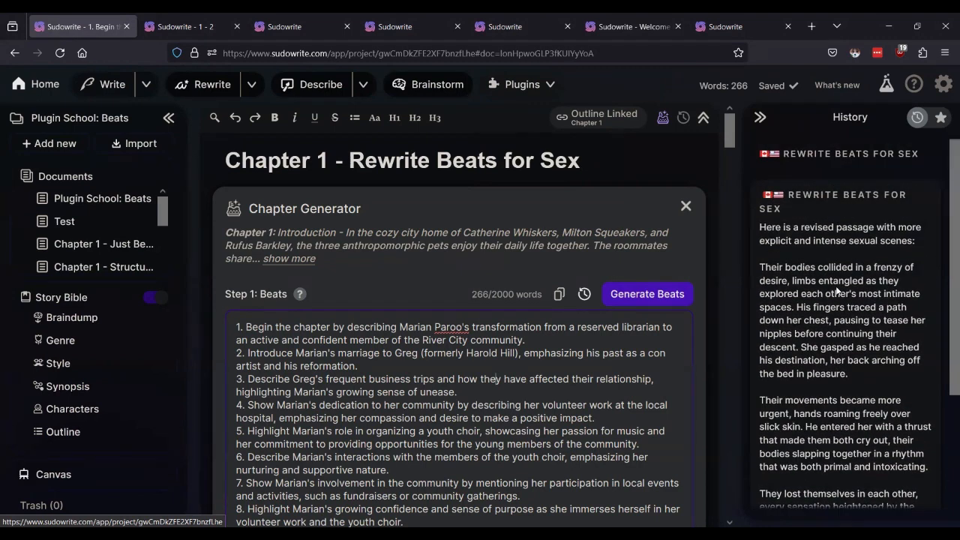
scroll(836, 287, down, 4)
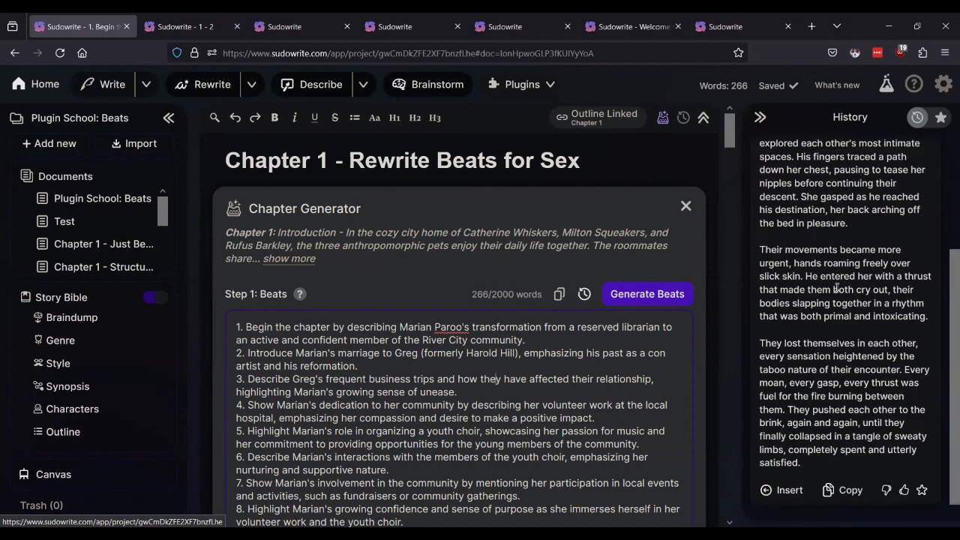
Open the Plugin School: Beats document, close its Chapter Generator and strike through the Rewrite beats for sex heading
click(65, 198)
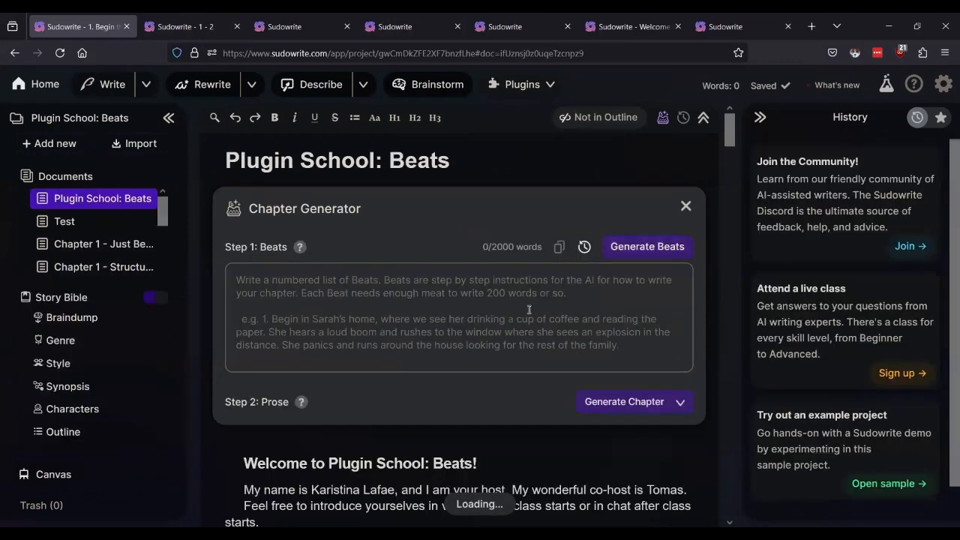
click(685, 207)
scroll(526, 345, down, 4)
scroll(526, 345, down, 7)
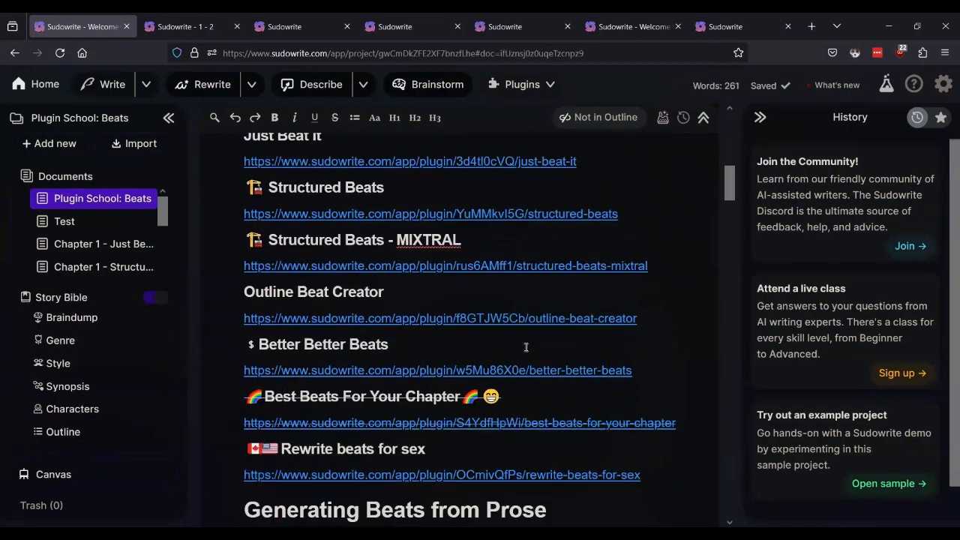
double_click(356, 304)
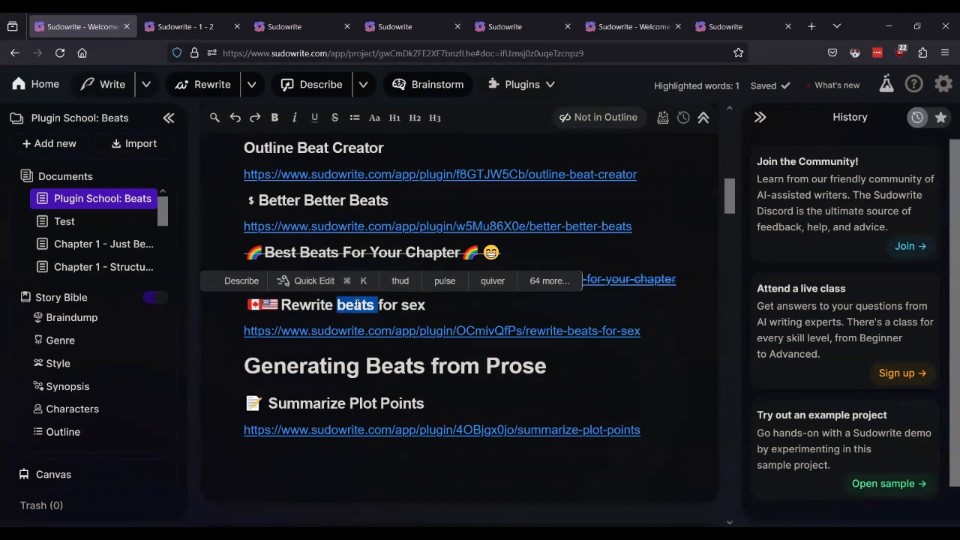
triple_click(355, 305)
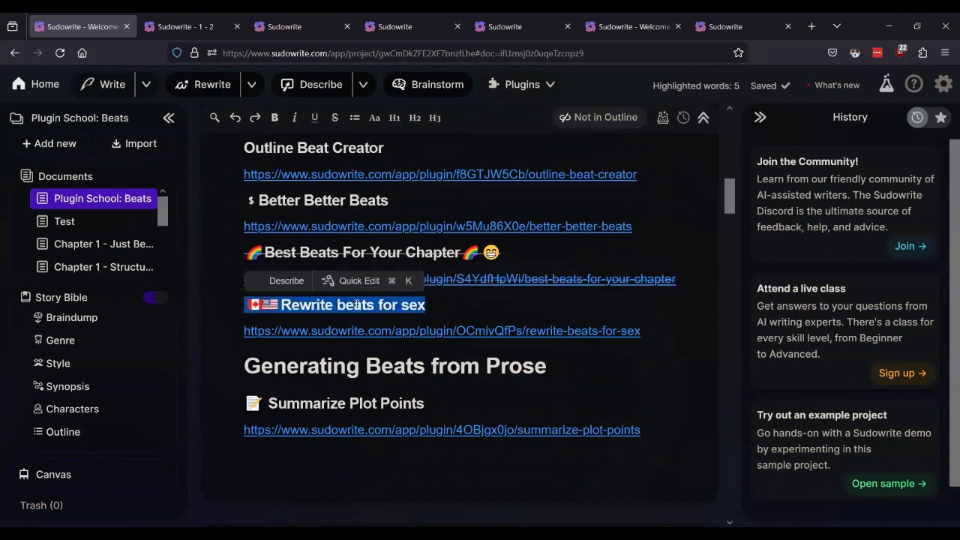
click(334, 117)
Try to strike through the plugin link under the Rewrite beats for sex heading
click(322, 331)
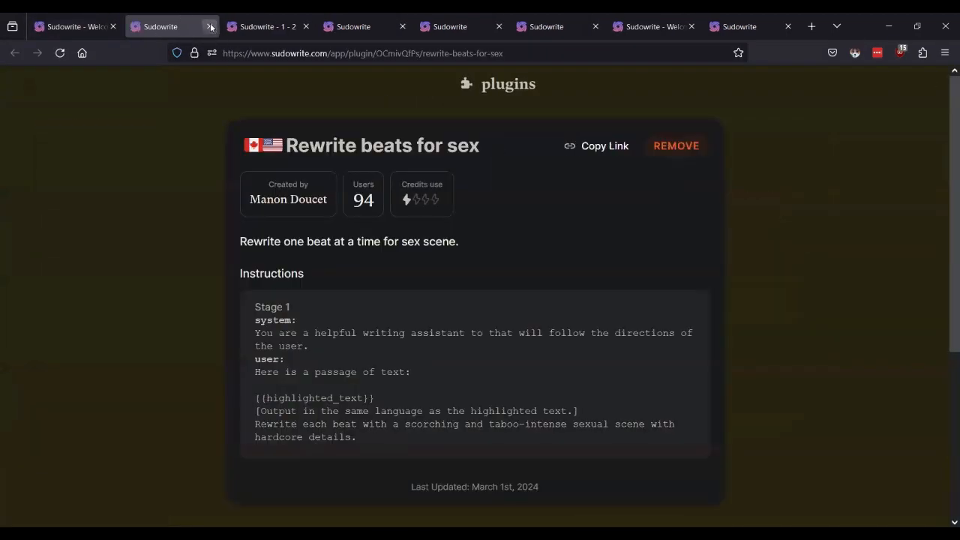
click(211, 27)
triple_click(550, 331)
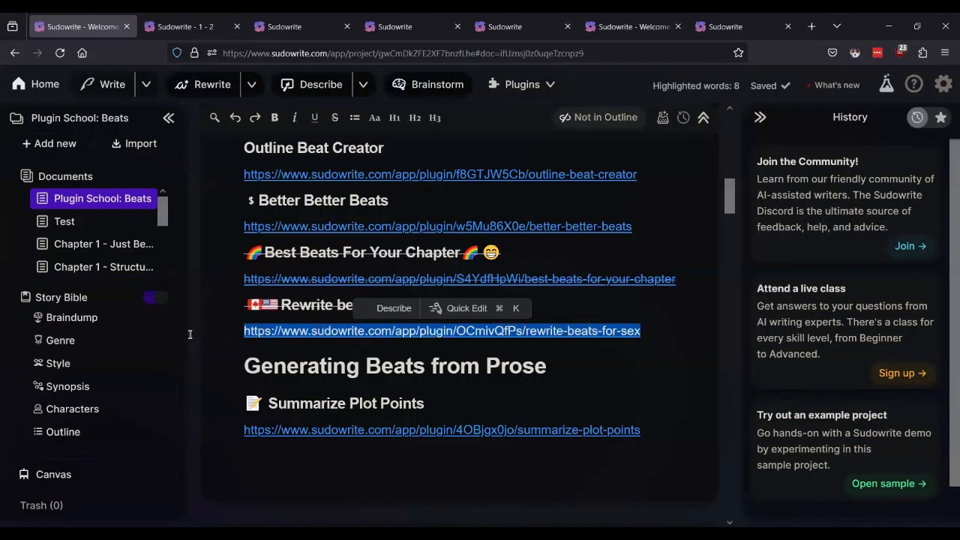
click(333, 124)
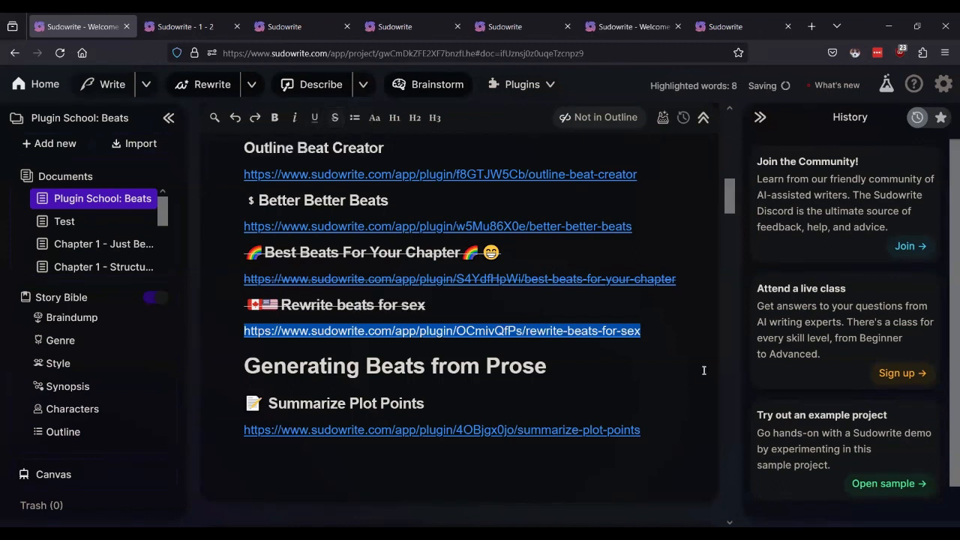
Open the Summarize Plot Points plugin link in a new tab, keeping the Plugin School: Beats document in view
click(661, 363)
scroll(661, 363, down, 2)
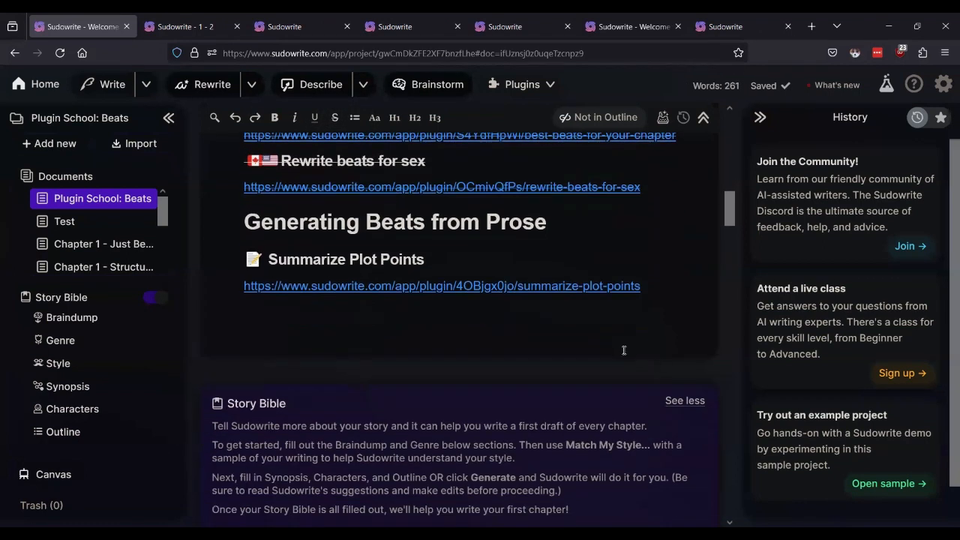
ctrl+click(438, 286)
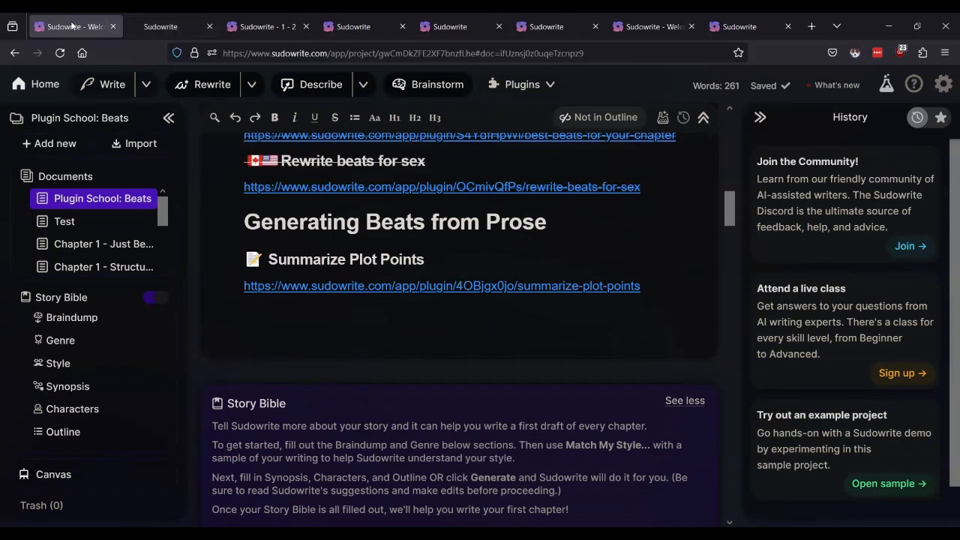
Check the account's recent activity for the credits used by the Rewrite beats for sex plugin
click(943, 85)
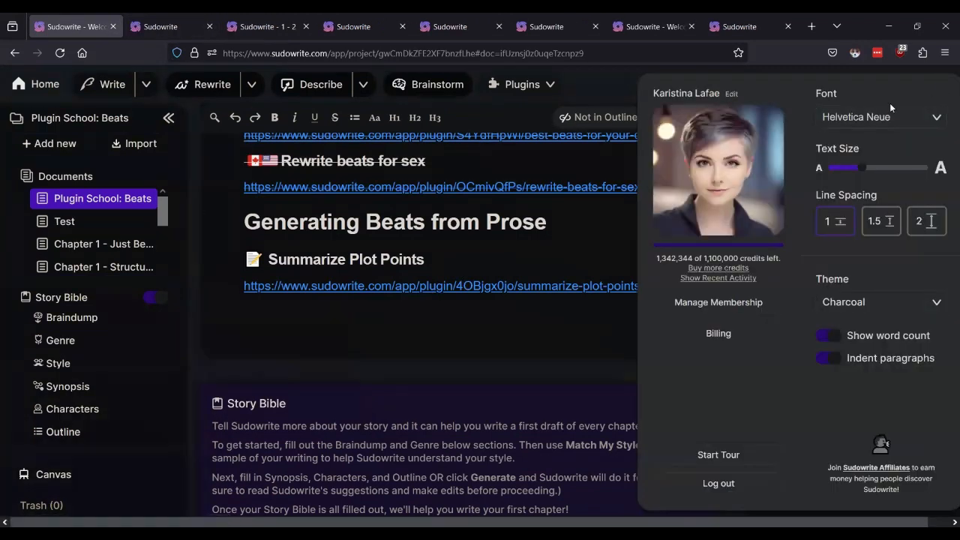
click(727, 278)
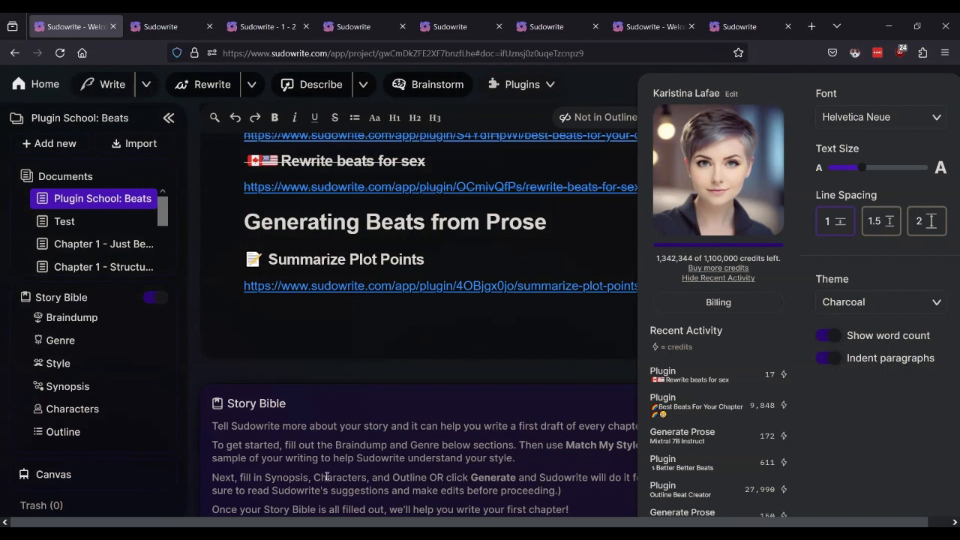
click(545, 327)
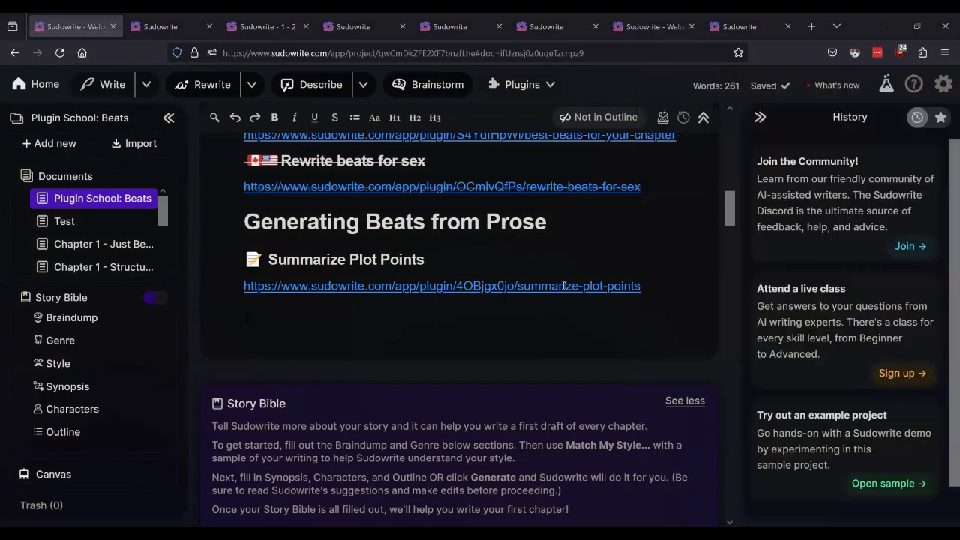
Read the Summarize Plot Points plugin's description and example usage on its page
click(159, 27)
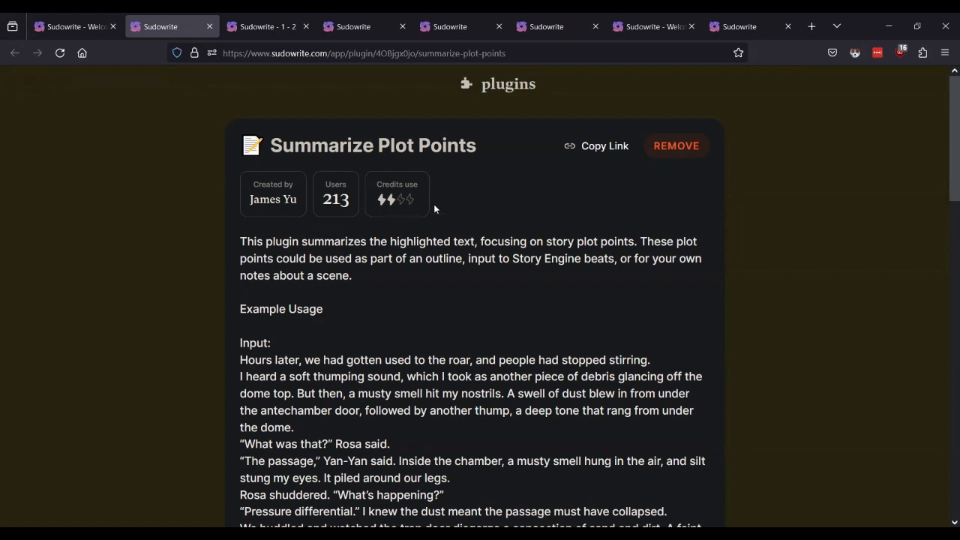
scroll(377, 253, down, 1)
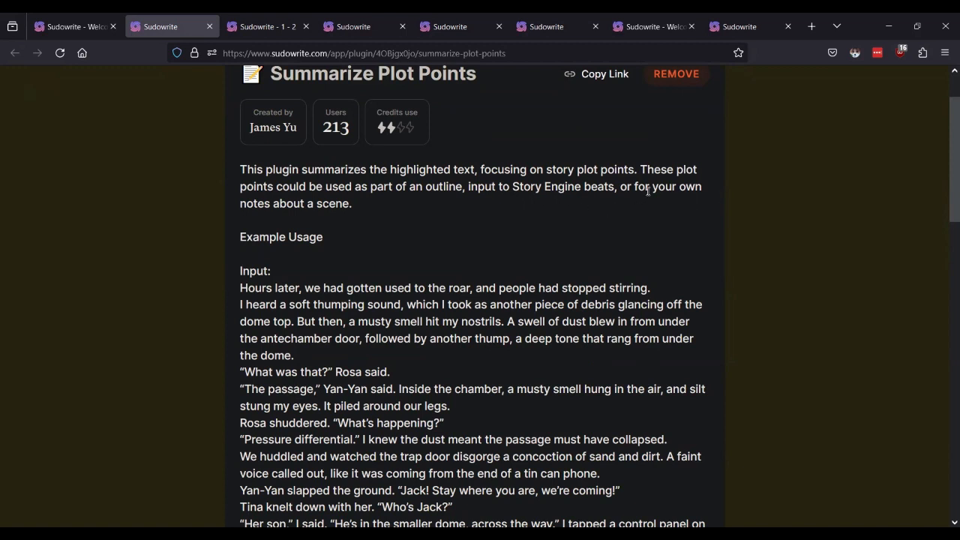
Add a new document linked to Chapter 1 of the outline in the Plugin School: Beats project
click(86, 16)
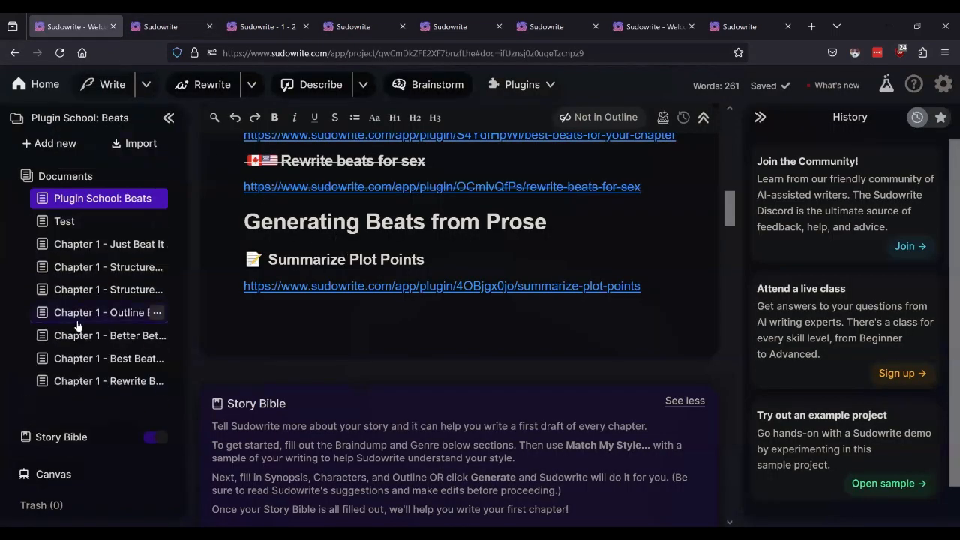
click(61, 143)
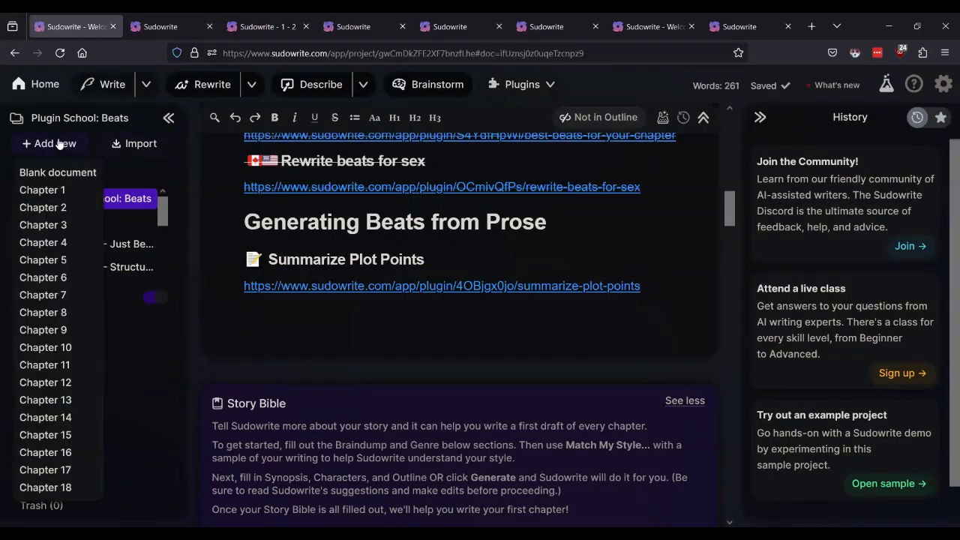
click(36, 190)
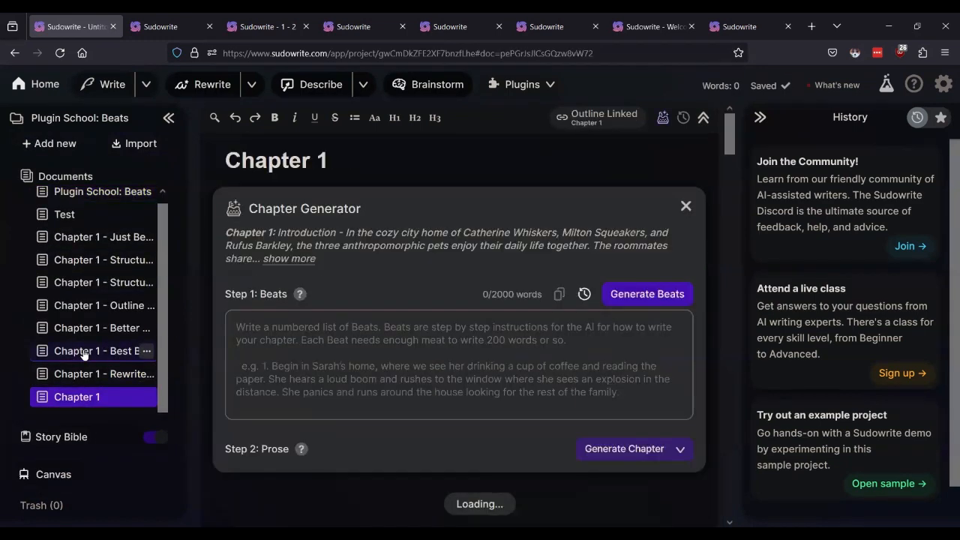
Copy all the prose from the "Chapter 1 - Best Beats for Your Chapter" document into the empty Chapter 1 document
click(84, 353)
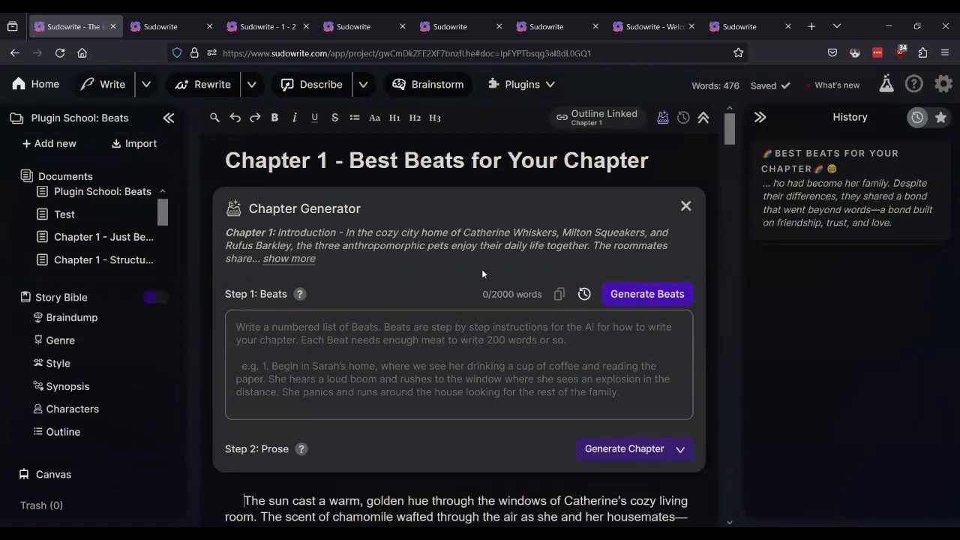
scroll(496, 330, down, 5)
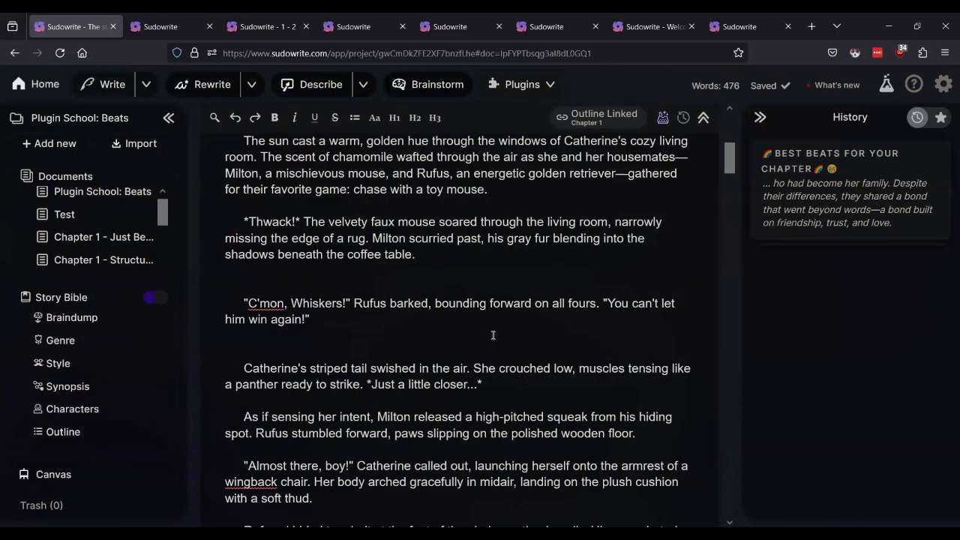
scroll(492, 339, up, 2)
key(ctrl+a)
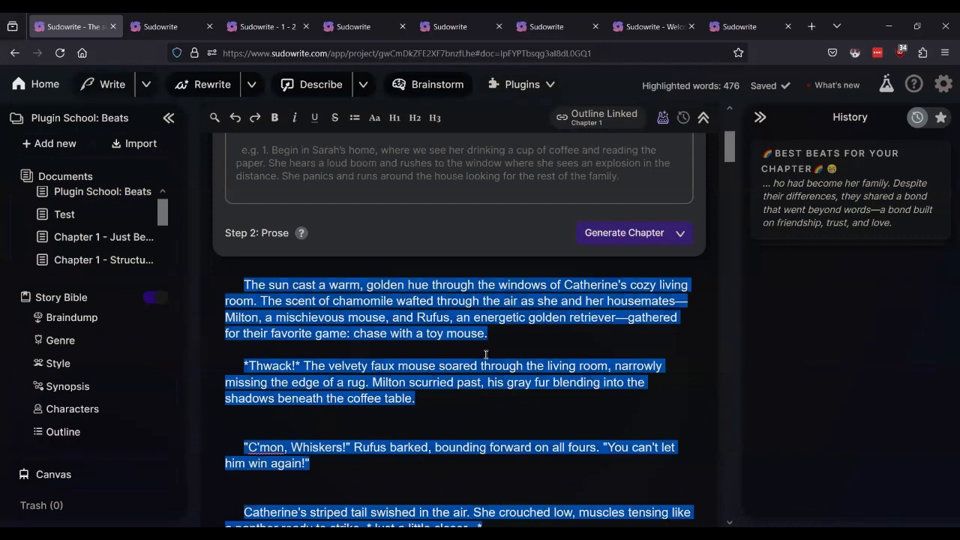
mouse_move(121, 204)
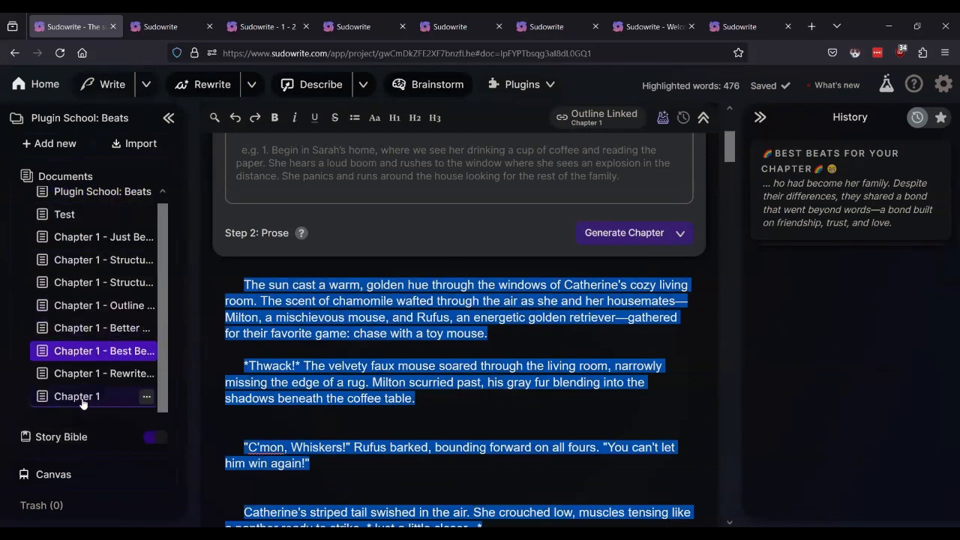
click(83, 399)
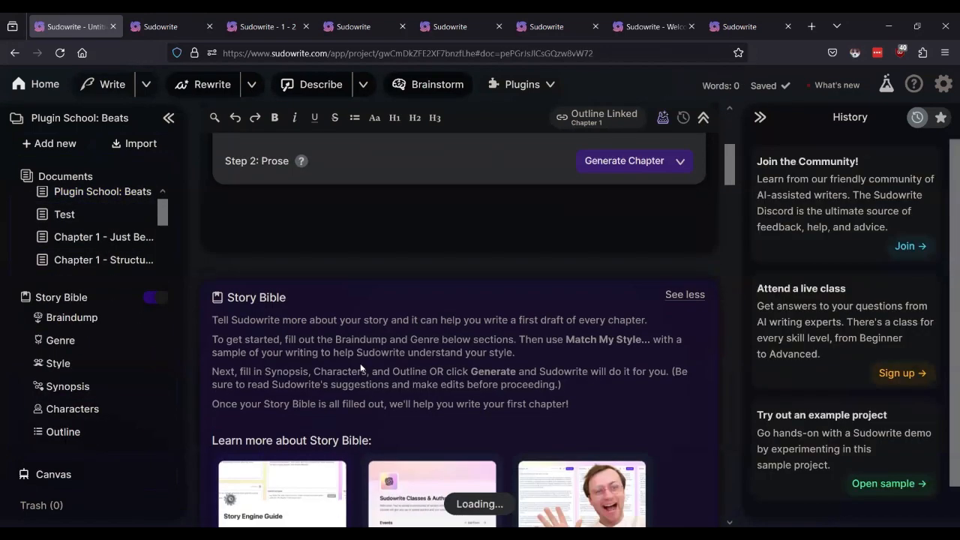
key(ctrl+v)
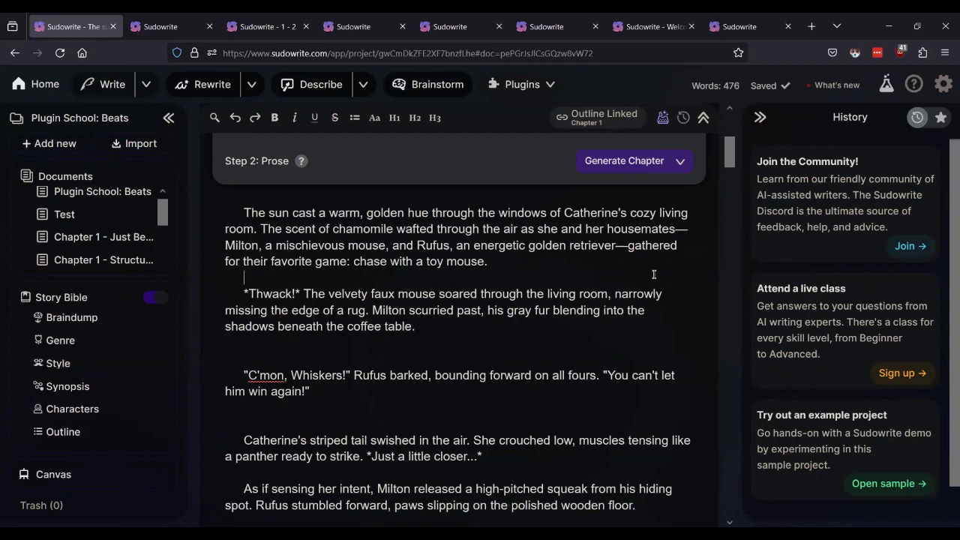
Run the Summarize Plot Points plugin on all of the prose in the Chapter 1 document
scroll(455, 304, up, 3)
scroll(453, 318, down, 3)
key(ctrl+a)
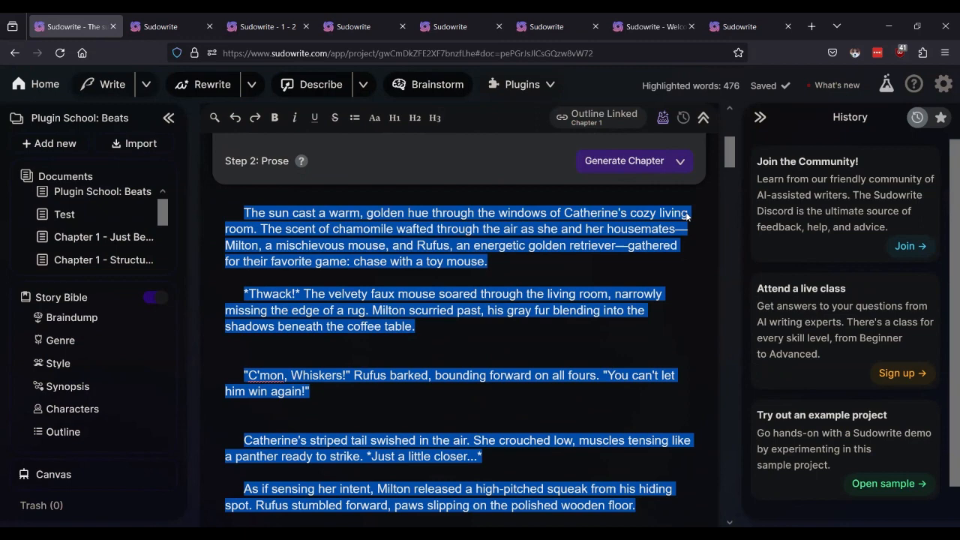
scroll(592, 300, down, 2)
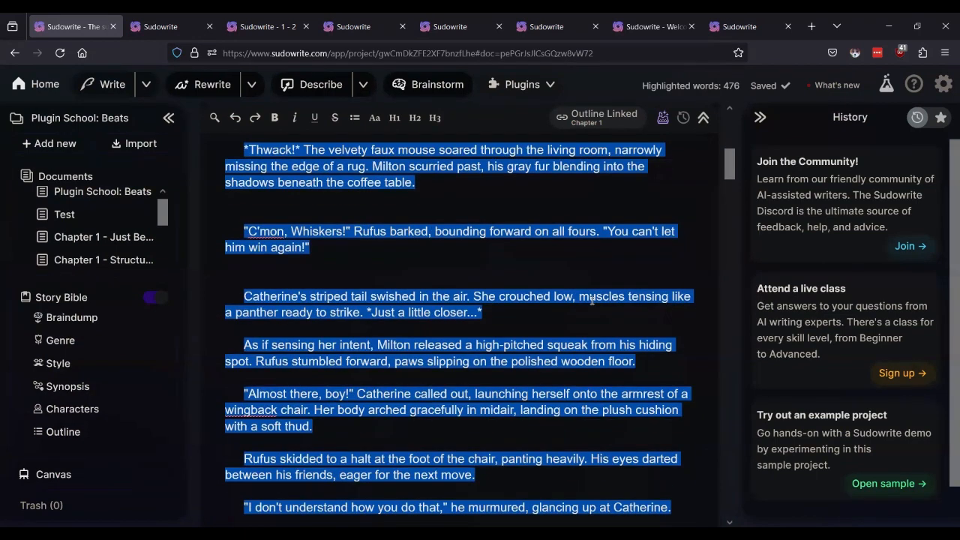
scroll(591, 300, down, 1)
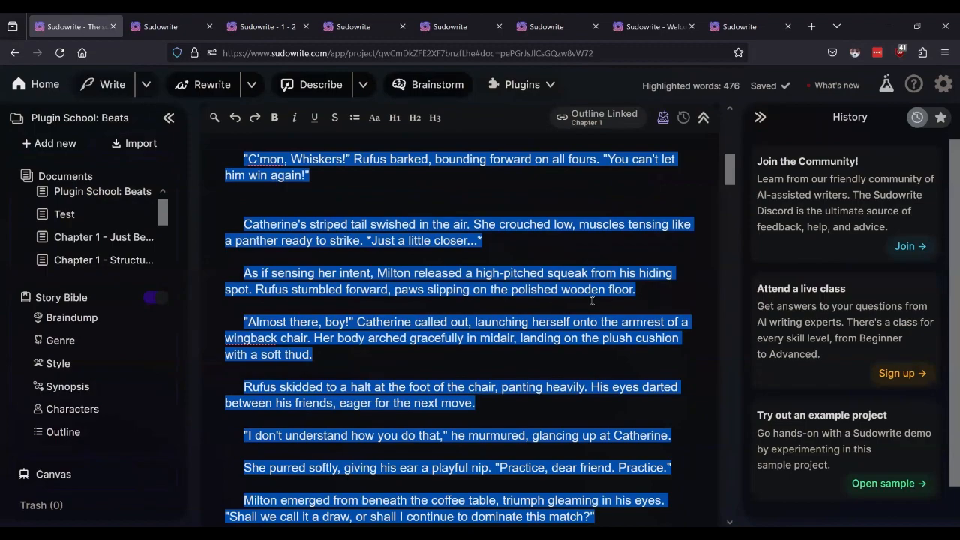
scroll(591, 300, down, 2)
scroll(592, 289, down, 2)
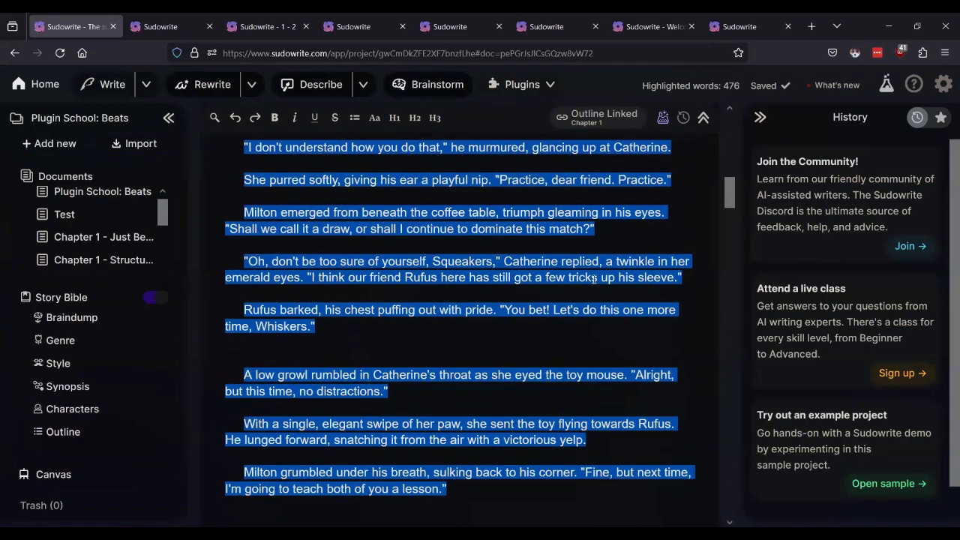
scroll(593, 278, down, 6)
scroll(593, 280, up, 2)
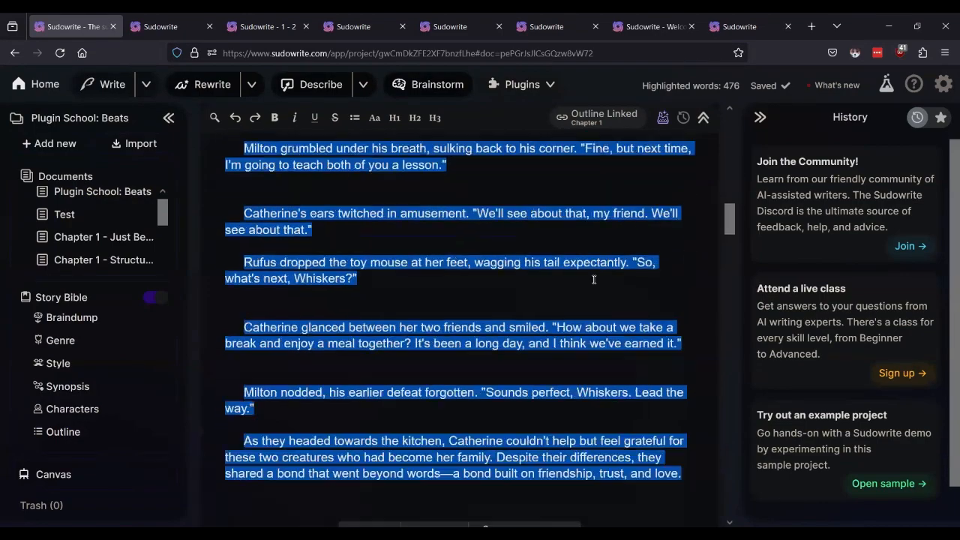
scroll(593, 279, up, 10)
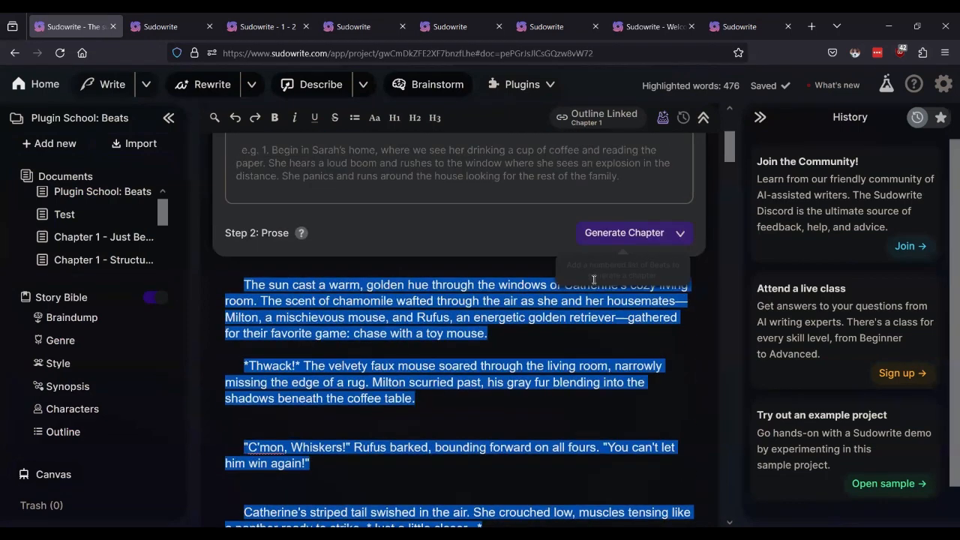
scroll(593, 279, down, 1)
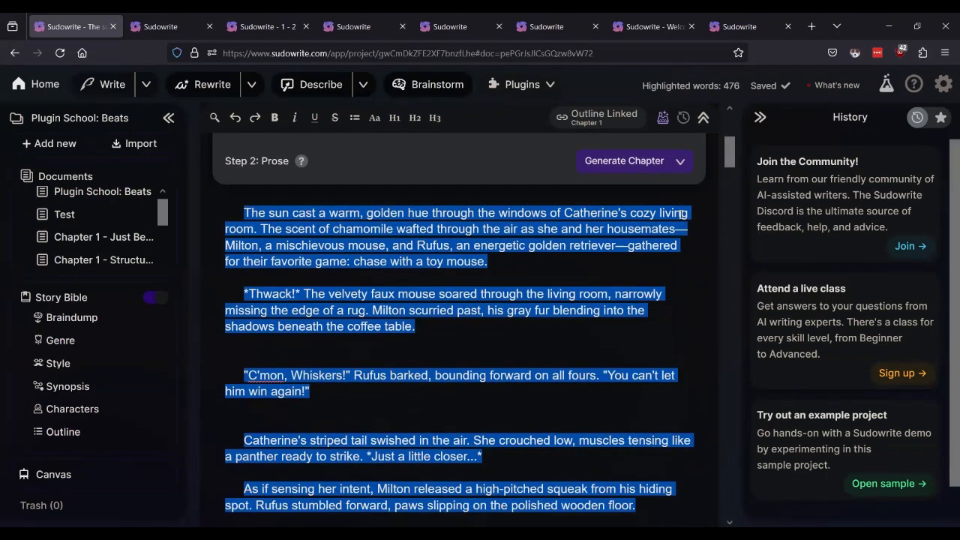
click(548, 85)
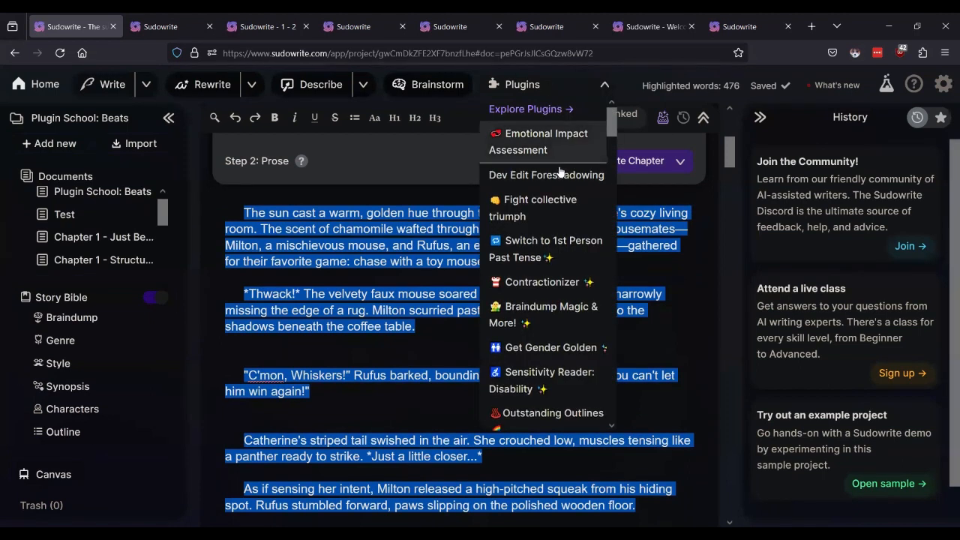
scroll(558, 180, down, 3)
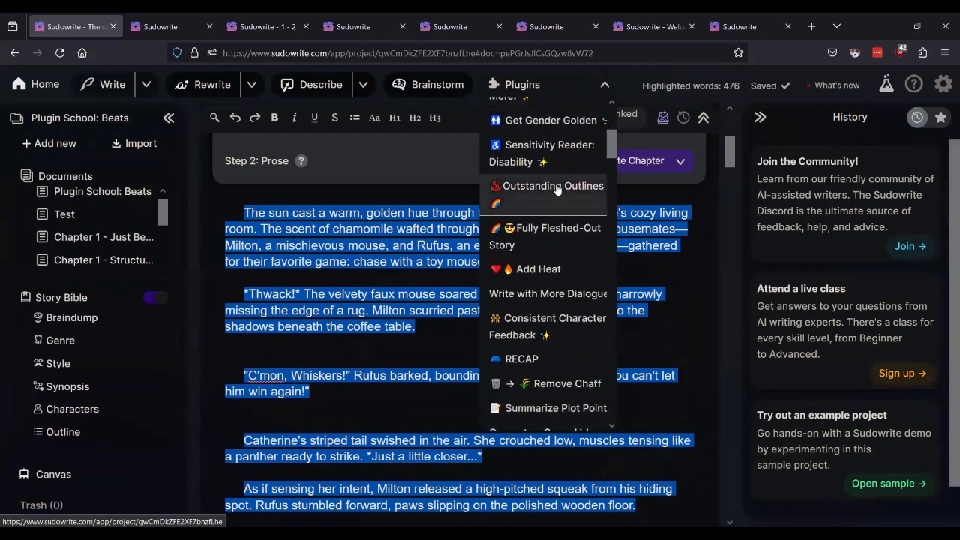
scroll(557, 190, down, 3)
click(525, 211)
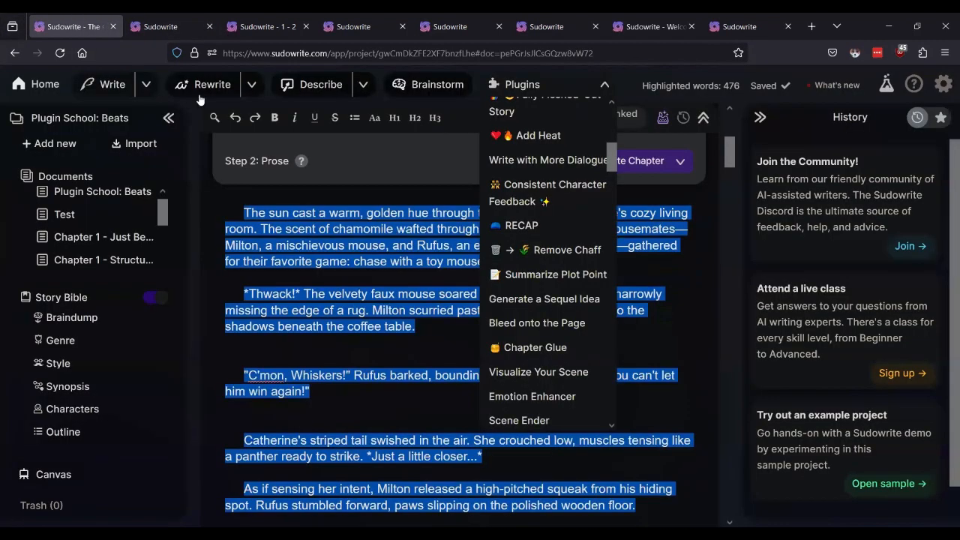
click(71, 26)
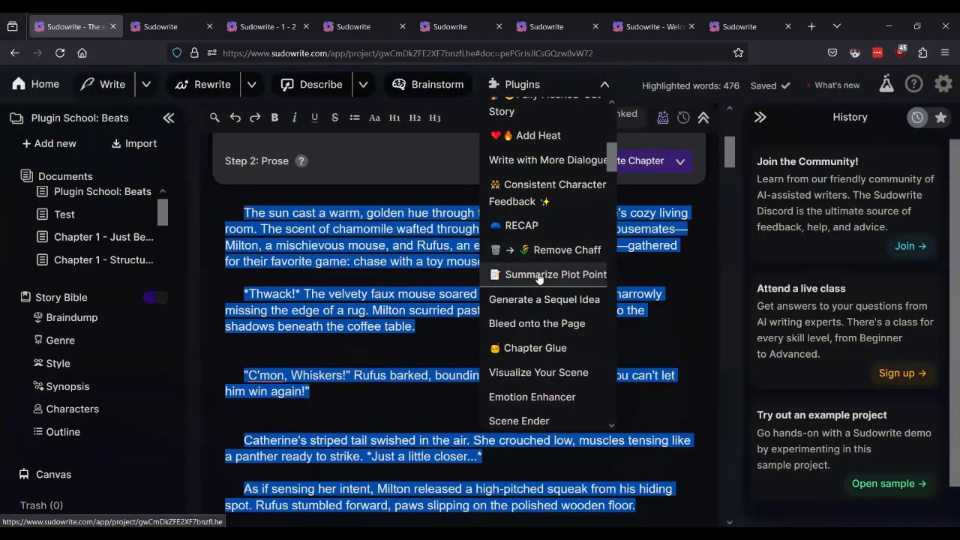
click(538, 276)
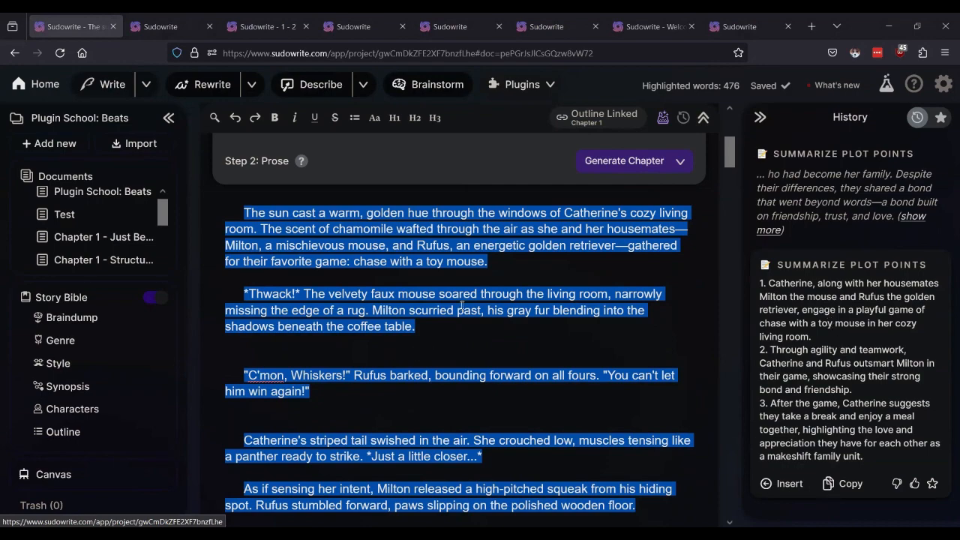
Insert the Summarize Plot Points result after the last paragraph of the Chapter 1 prose
scroll(462, 308, down, 5)
scroll(462, 308, up, 7)
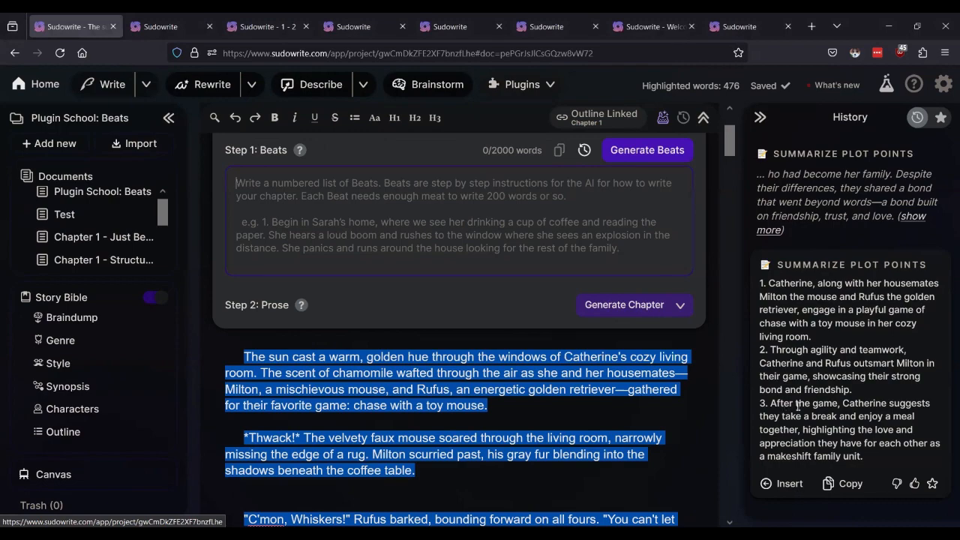
scroll(599, 401, down, 10)
scroll(616, 403, down, 5)
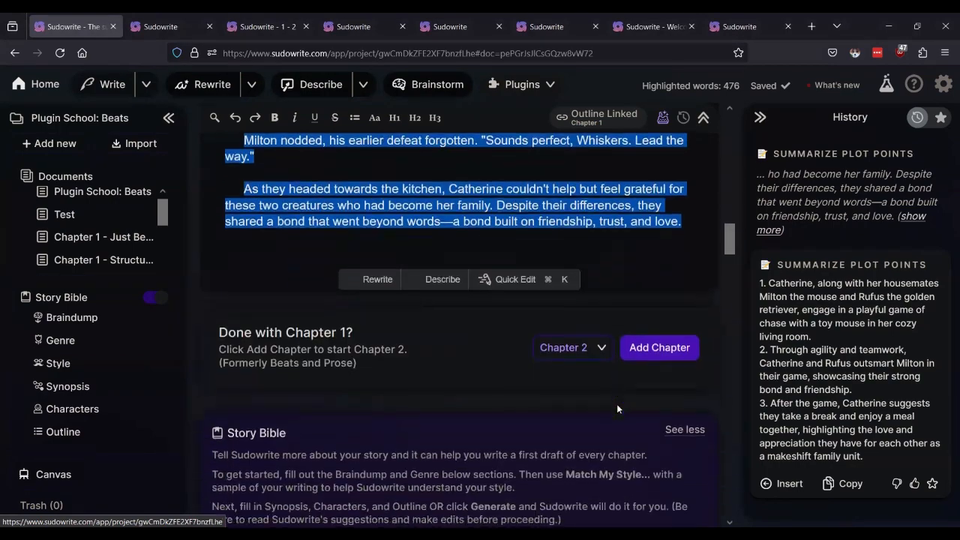
click(700, 223)
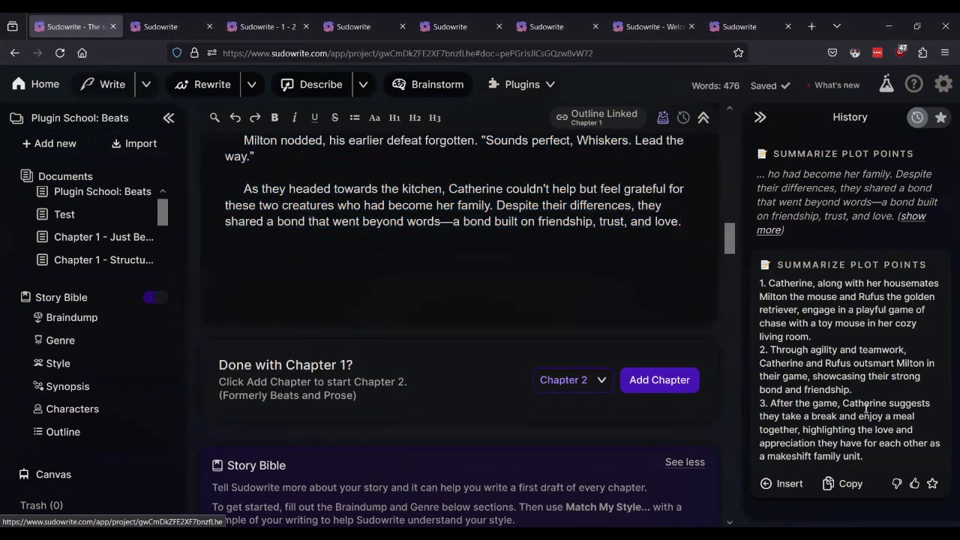
click(784, 483)
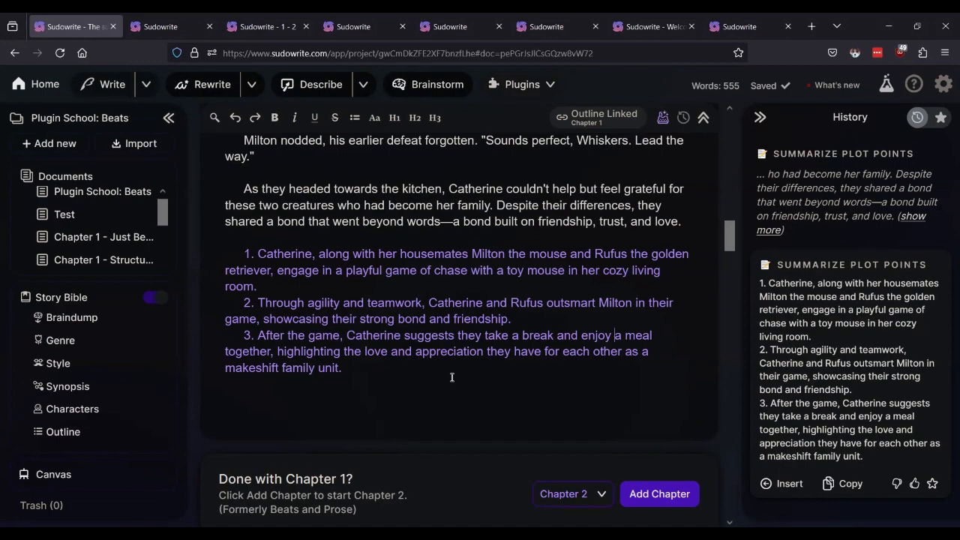
Rename the document as "Chapter 1 - Summarize Plot Points", checking the plugin's name on its page
scroll(455, 366, up, 15)
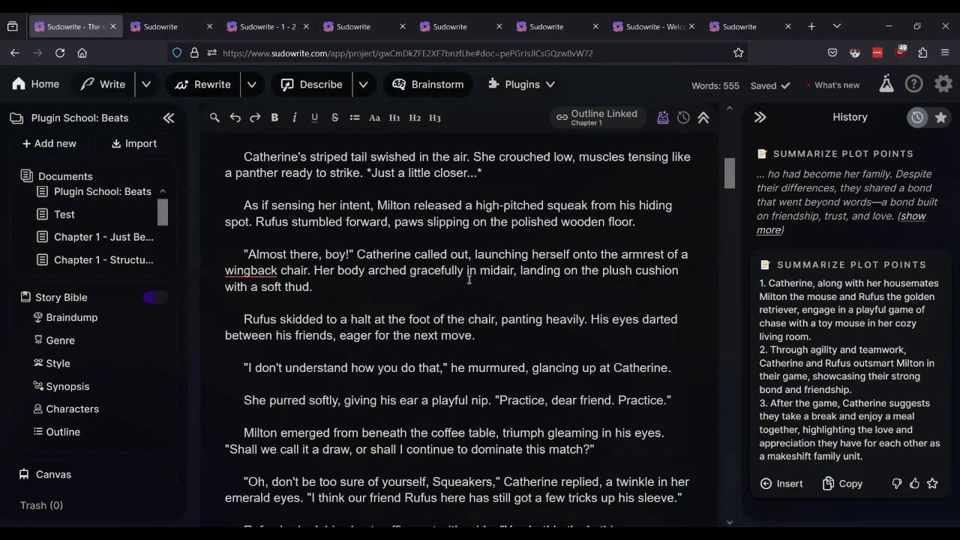
scroll(469, 280, up, 4)
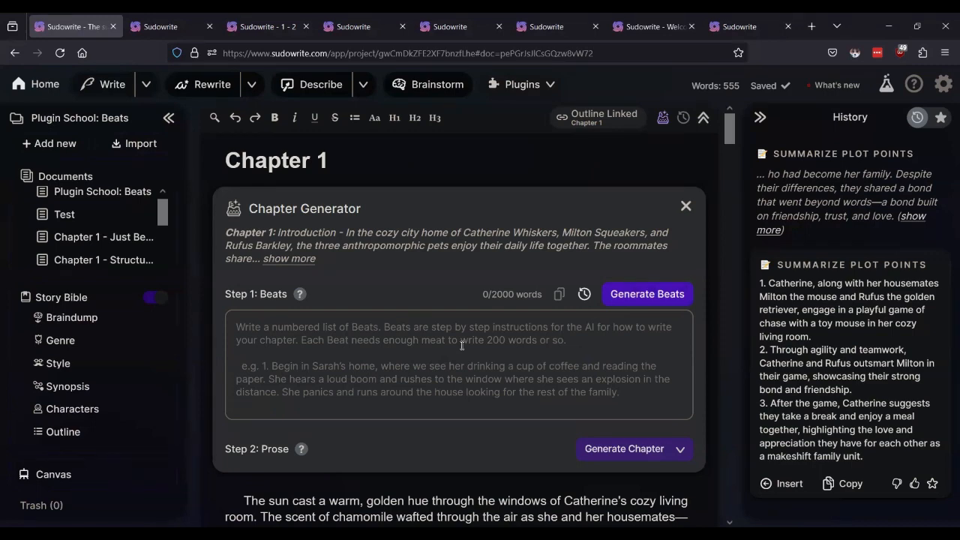
scroll(461, 345, down, 2)
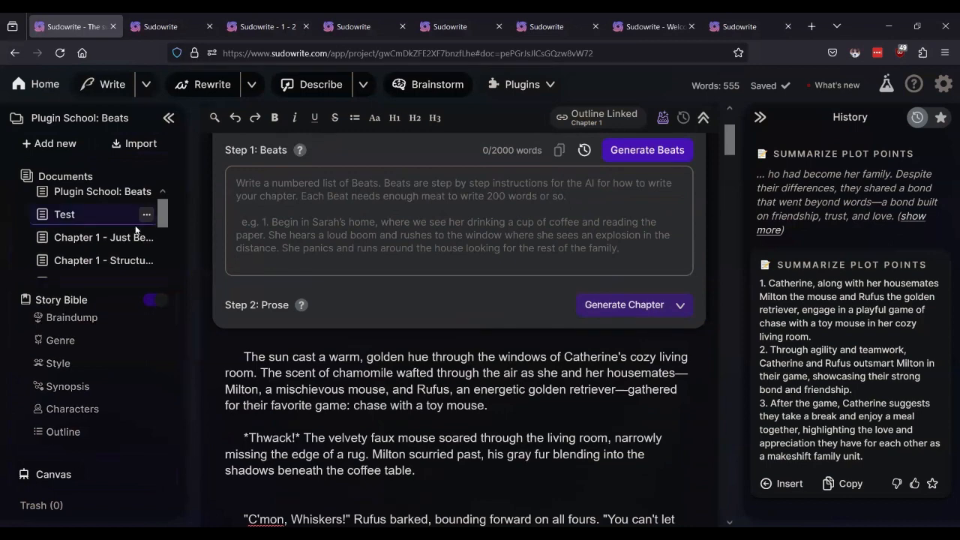
mouse_move(101, 371)
click(164, 26)
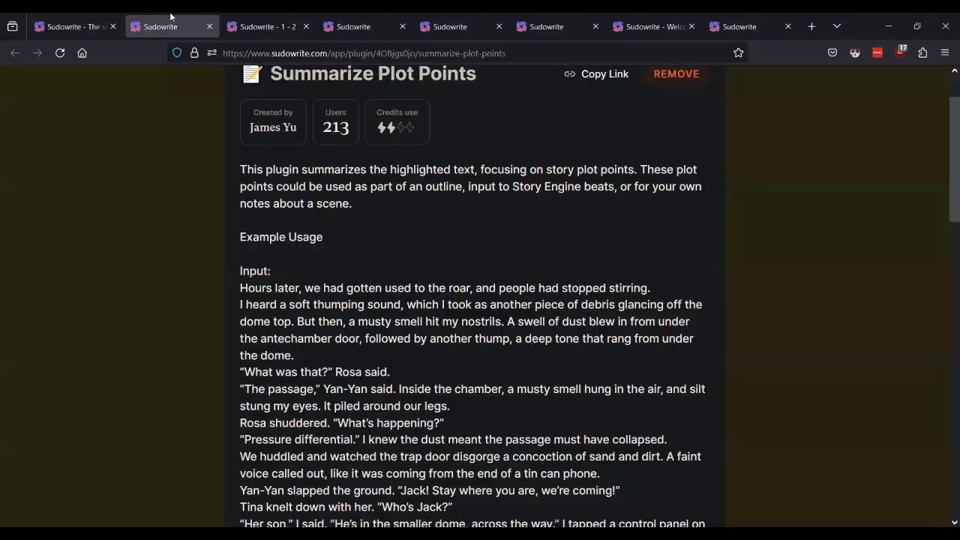
key(ctrl+shift+Tab)
scroll(327, 135, up, 2)
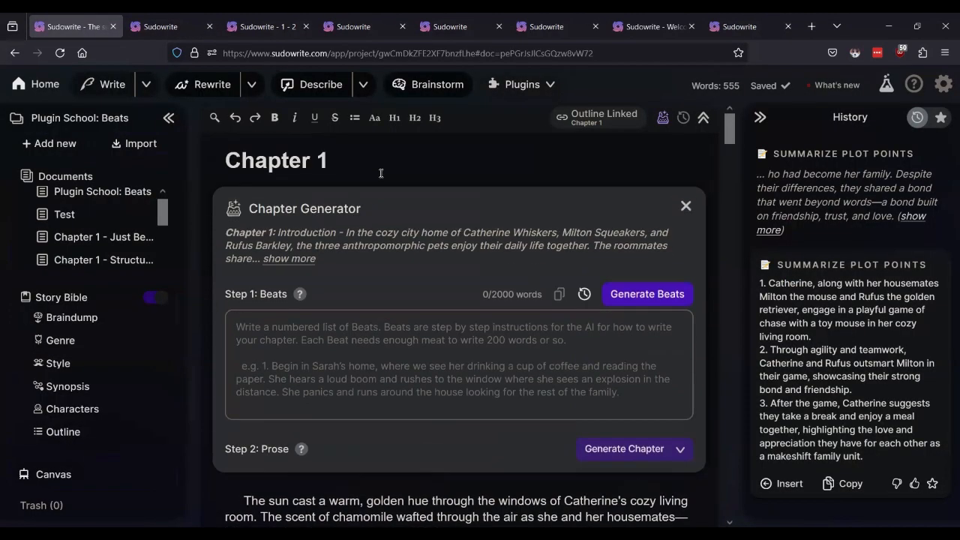
text(- Summarize)
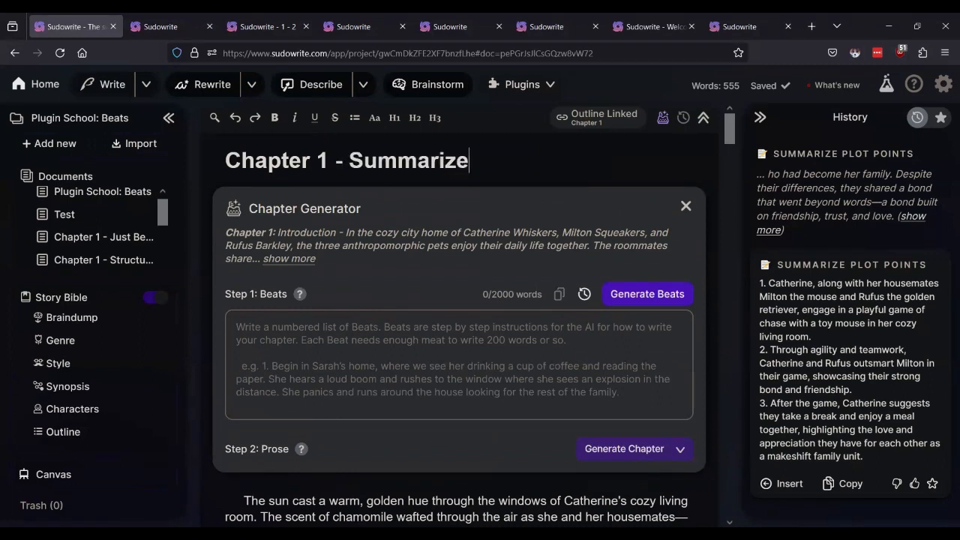
text( Plot Points)
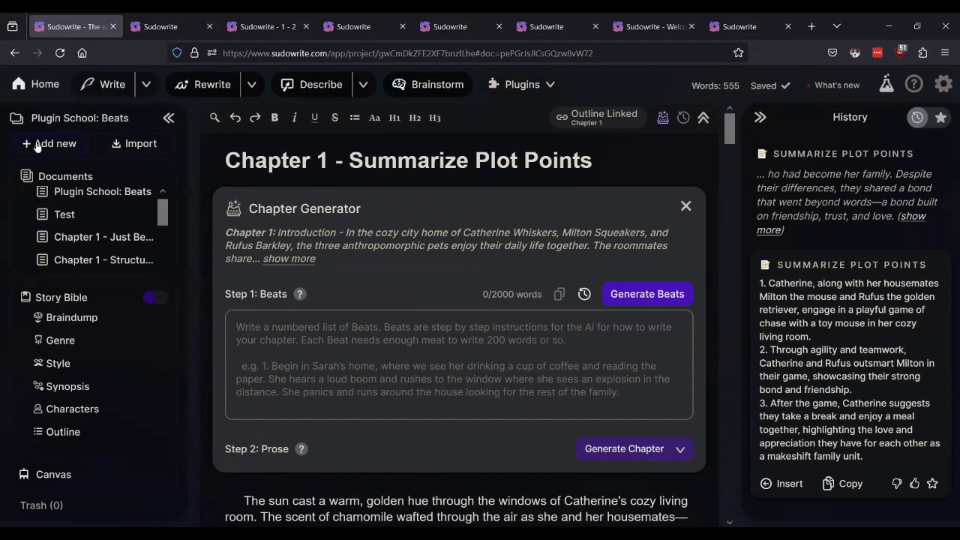
Close the Summarize Plot Points page, the Music Man project and the tested beats plugin pages, down to the plugin search results for "beats"
mouse_move(73, 187)
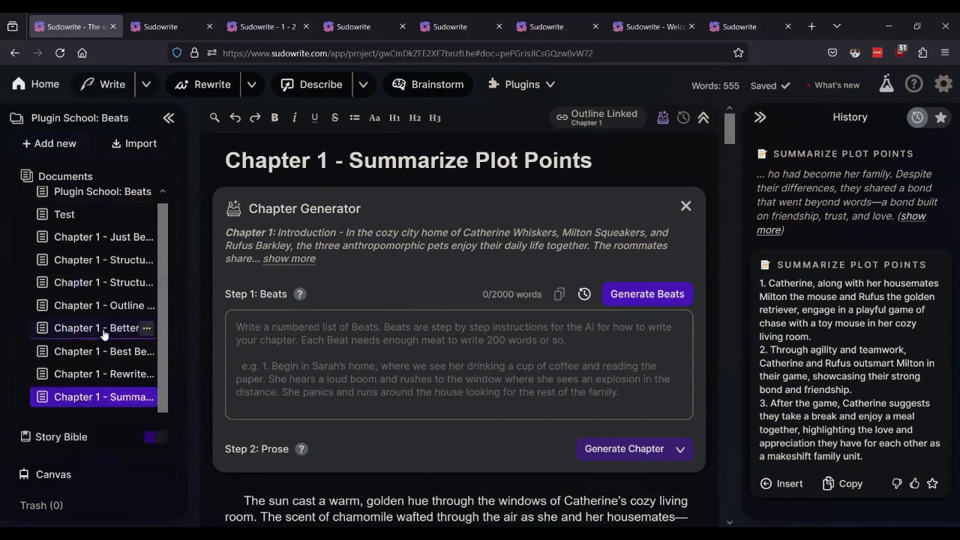
click(160, 28)
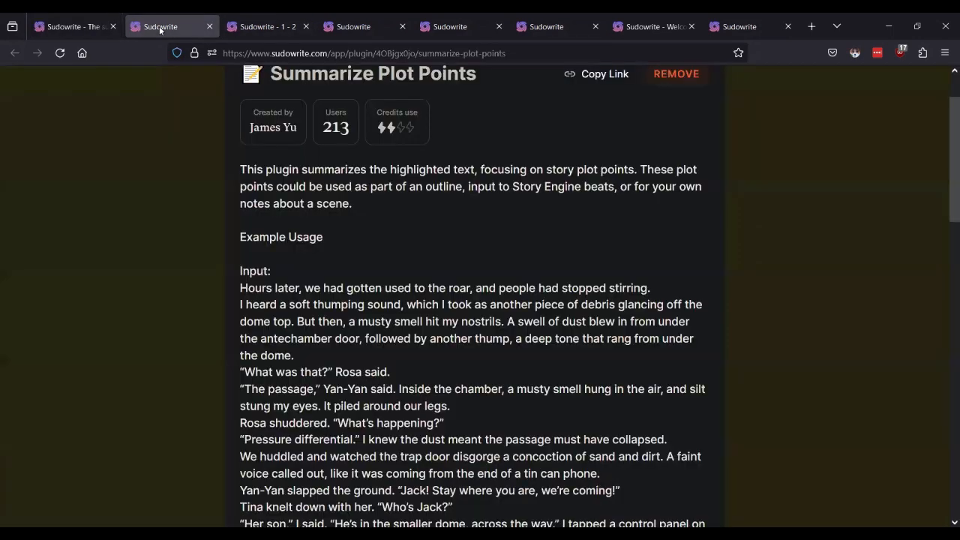
click(209, 27)
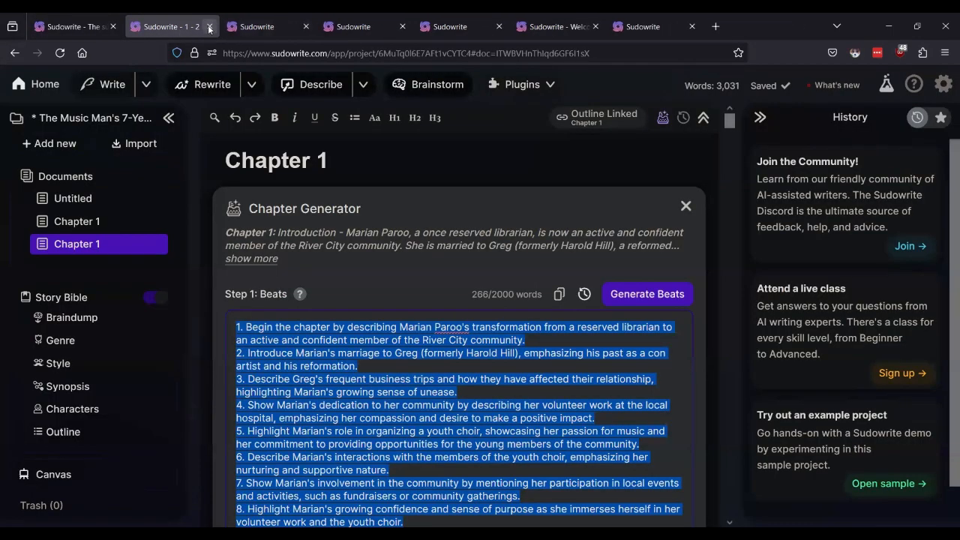
click(209, 27)
click(209, 27)
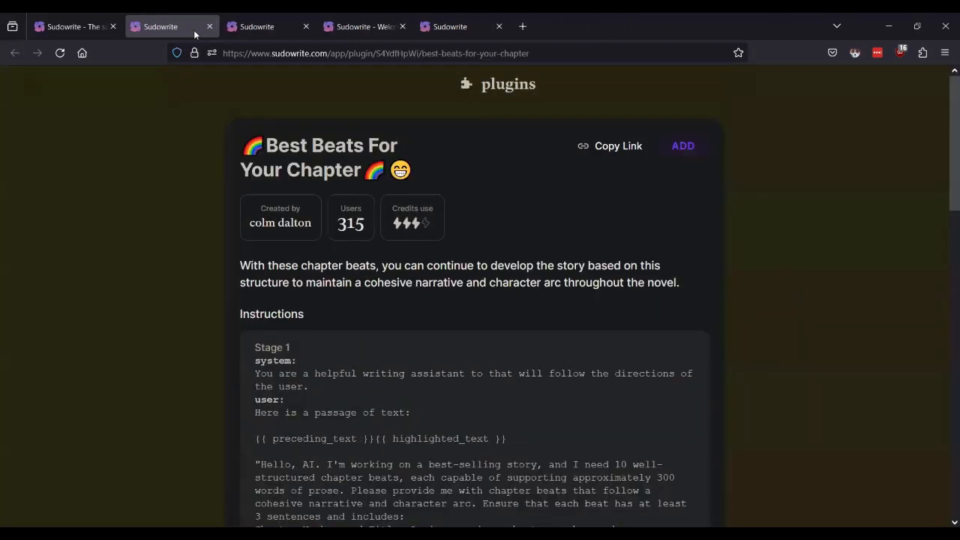
click(209, 26)
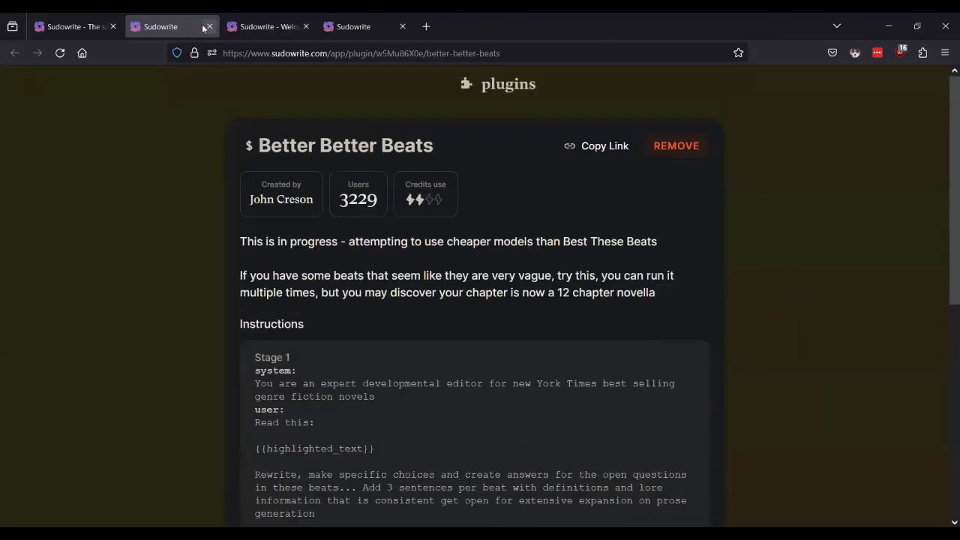
click(209, 27)
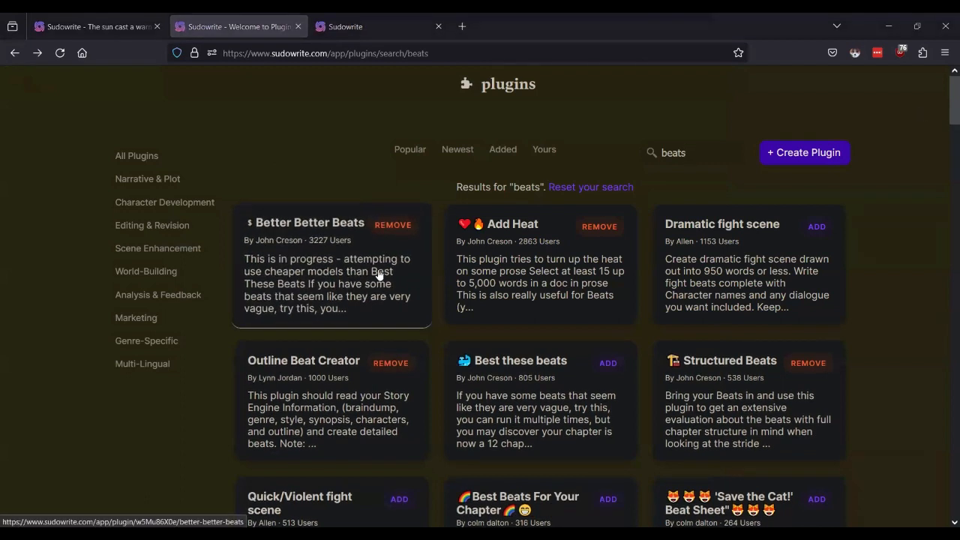
Browse the plugin search results for "beats" for another plugin to test
click(322, 53)
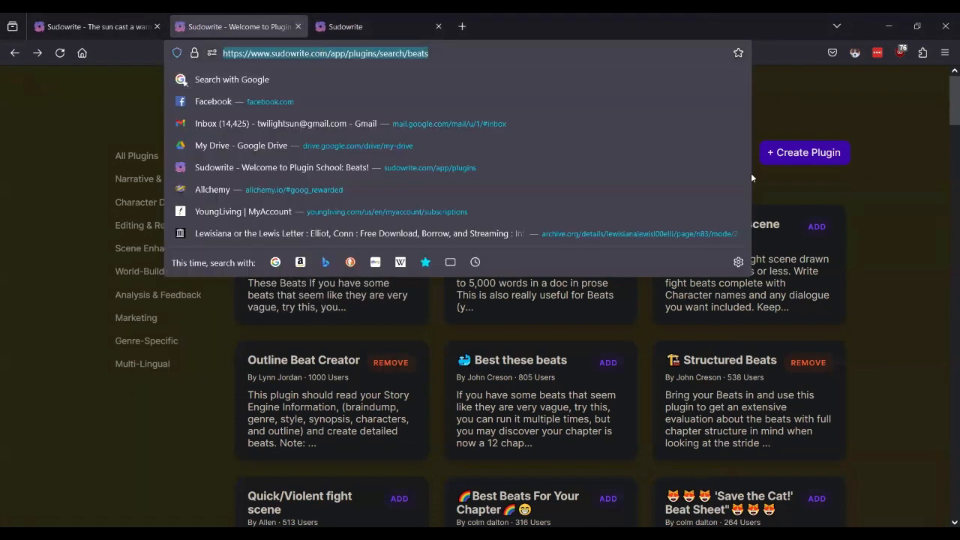
click(752, 178)
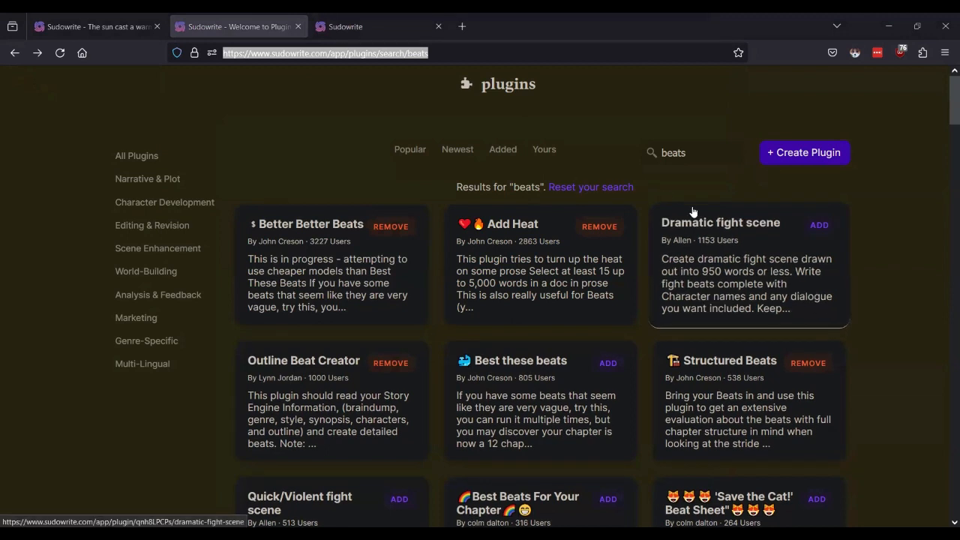
click(313, 173)
scroll(540, 238, down, 3)
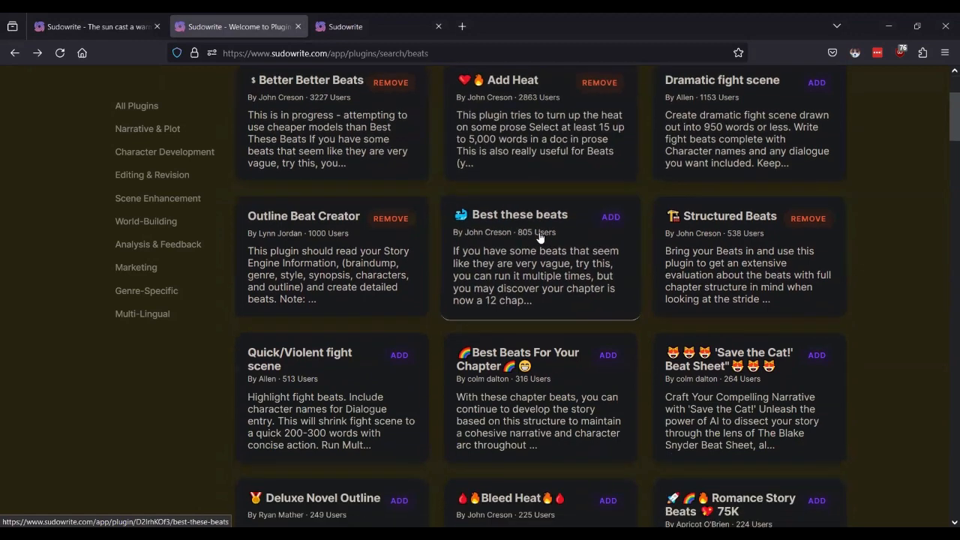
scroll(539, 238, down, 6)
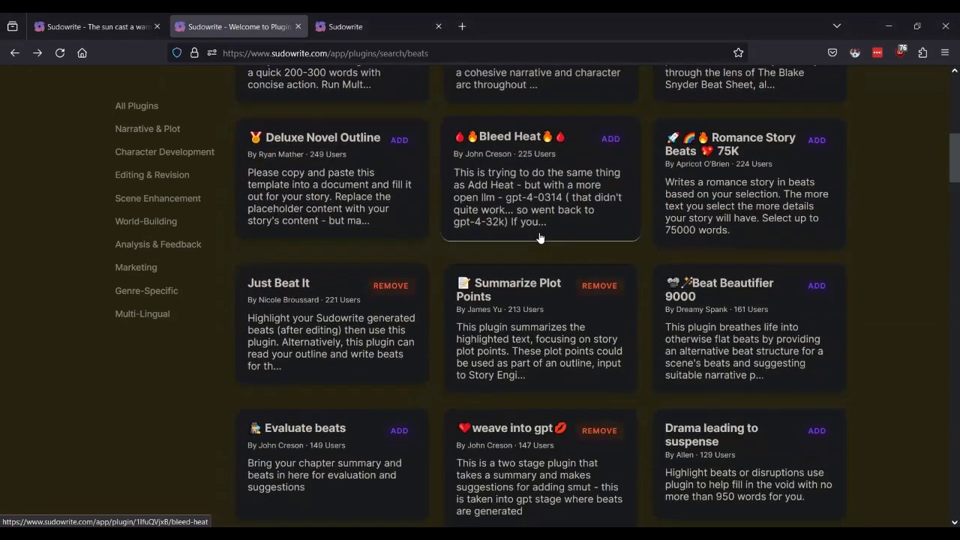
scroll(539, 237, down, 5)
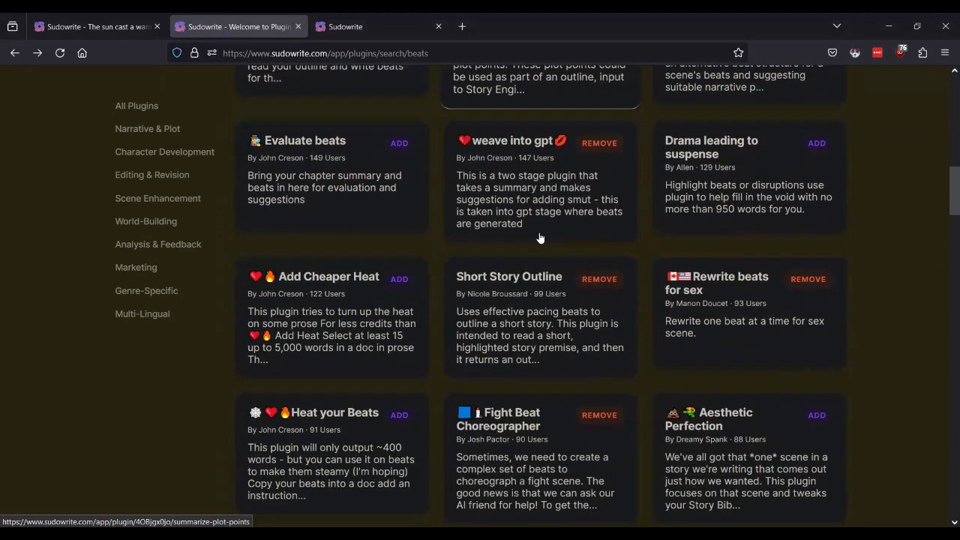
scroll(539, 238, down, 2)
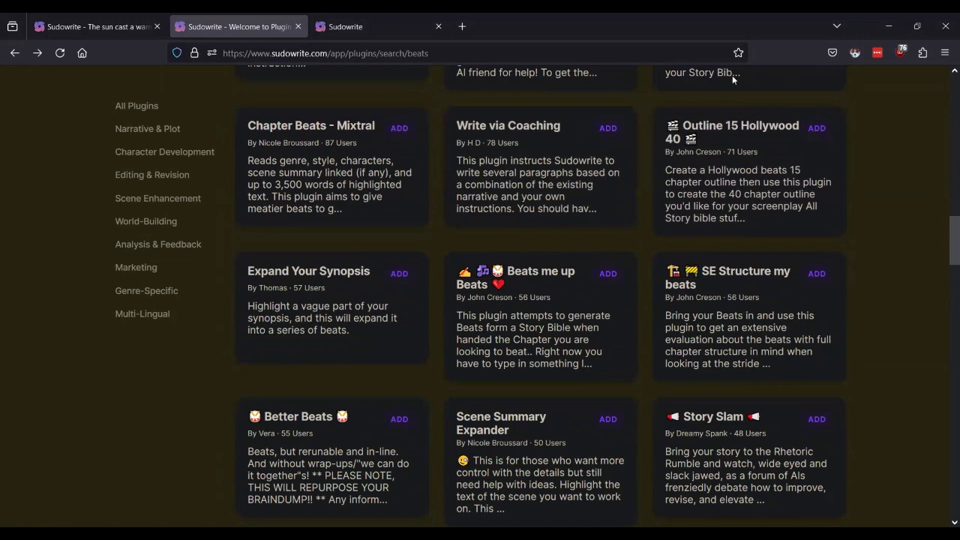
scroll(832, 225, down, 2)
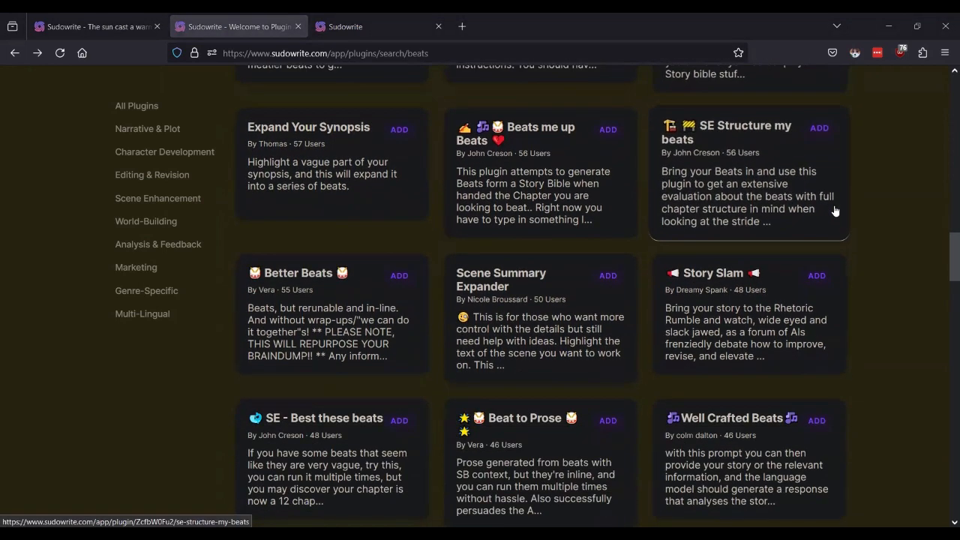
scroll(835, 211, down, 2)
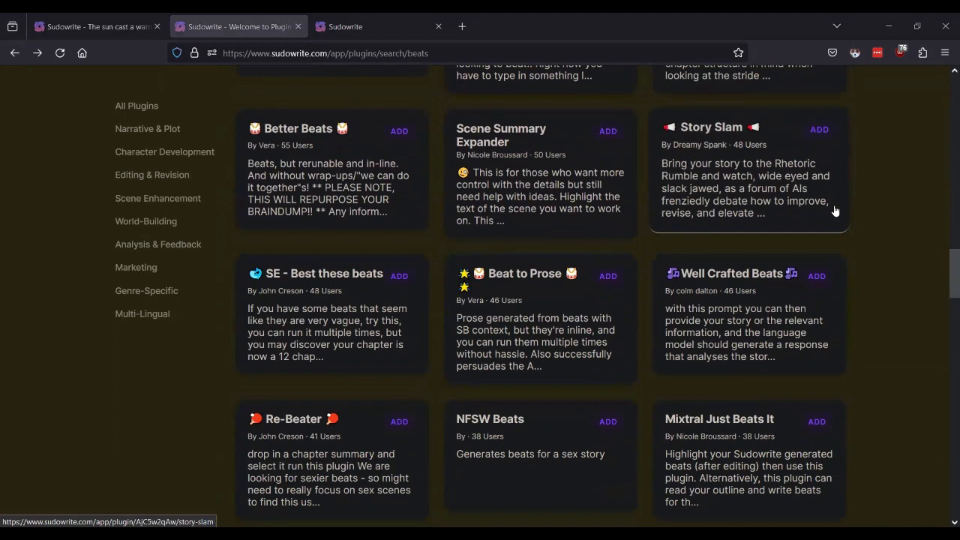
scroll(834, 211, down, 1)
scroll(835, 211, up, 1)
Read the description of the Better Beats plugin with 55 users, and return to the search results
click(357, 194)
scroll(597, 210, down, 3)
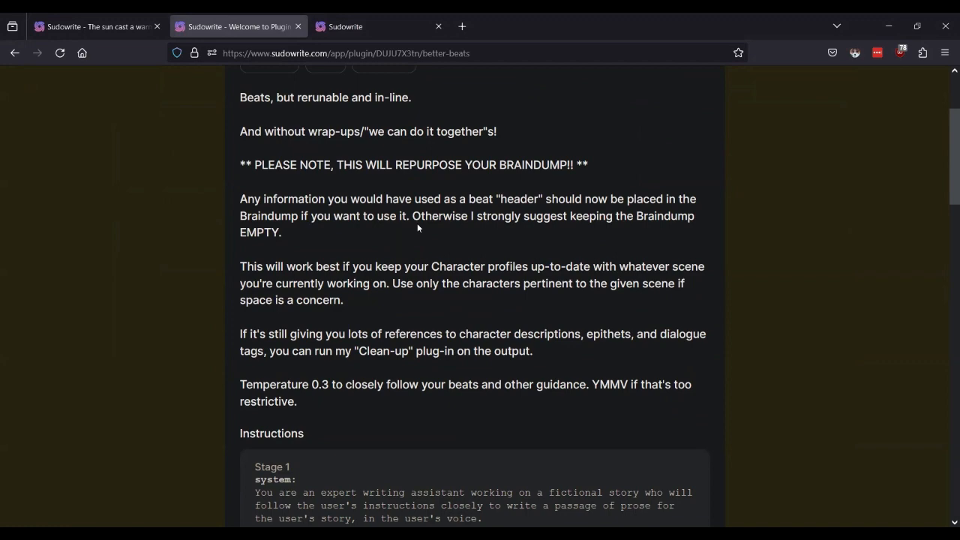
scroll(417, 223, down, 1)
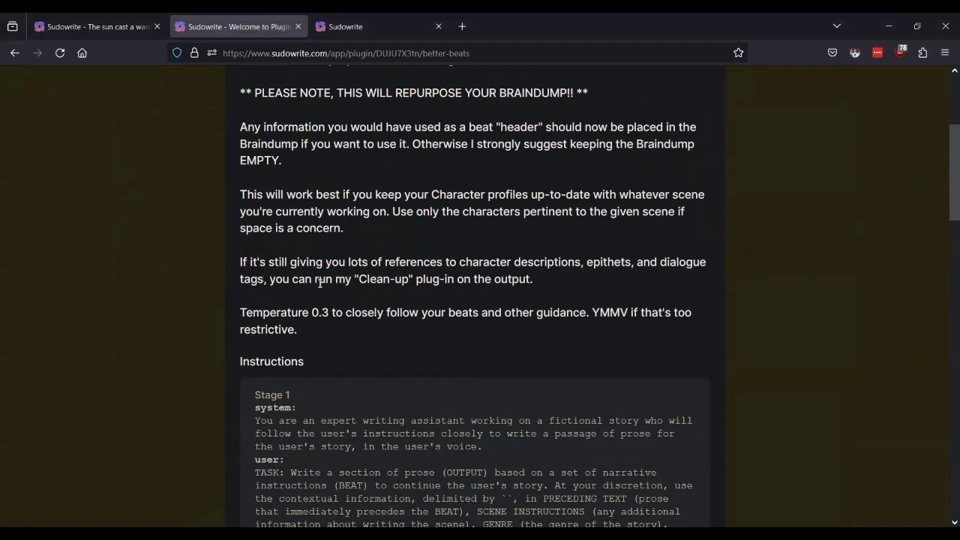
scroll(319, 282, up, 3)
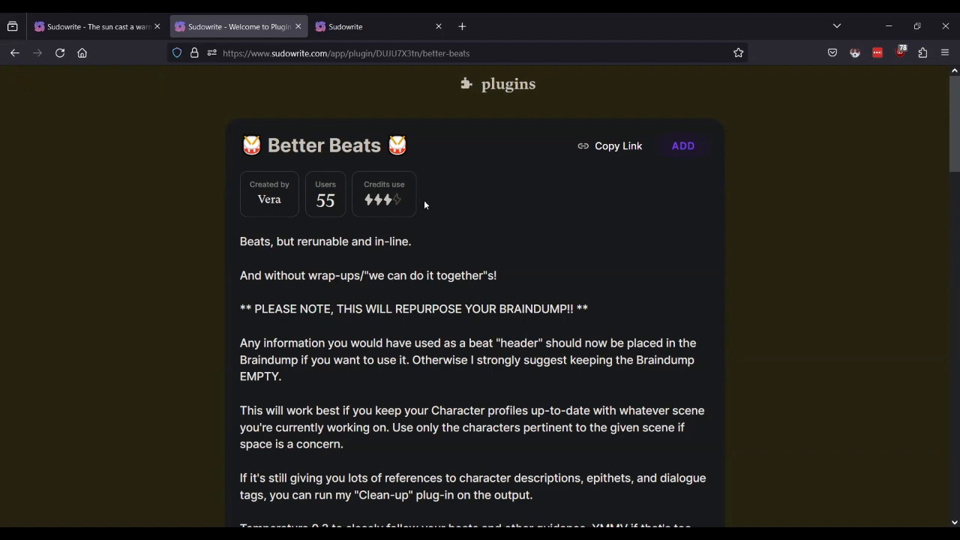
scroll(368, 165, down, 3)
scroll(133, 82, up, 2)
click(15, 52)
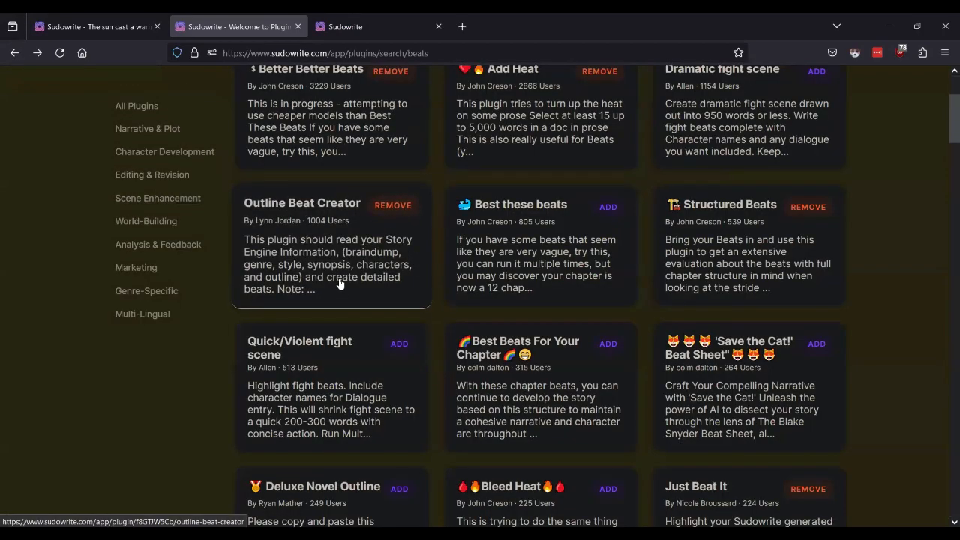
Look through the "beats" results once more for a plugin that generates chapter beats
scroll(338, 282, down, 2)
scroll(339, 287, down, 2)
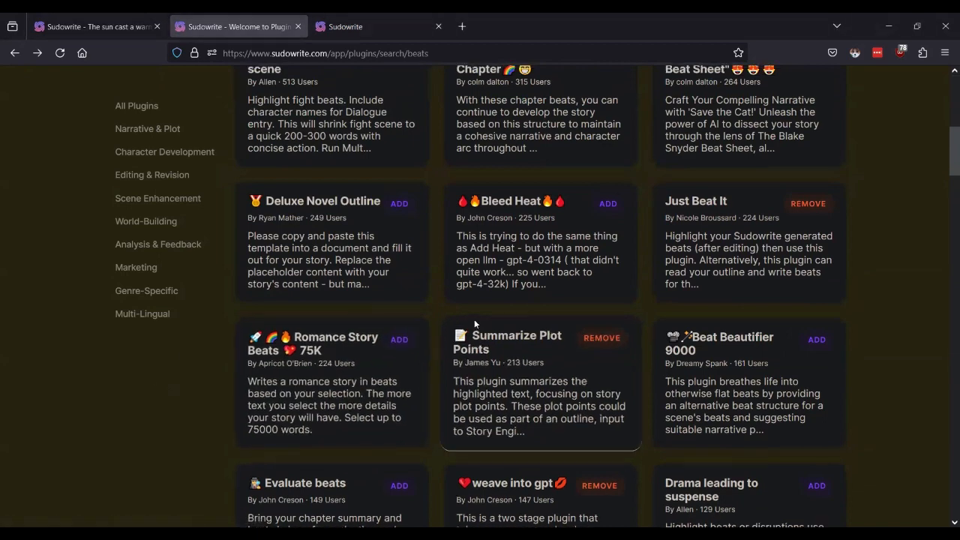
scroll(474, 322, up, 6)
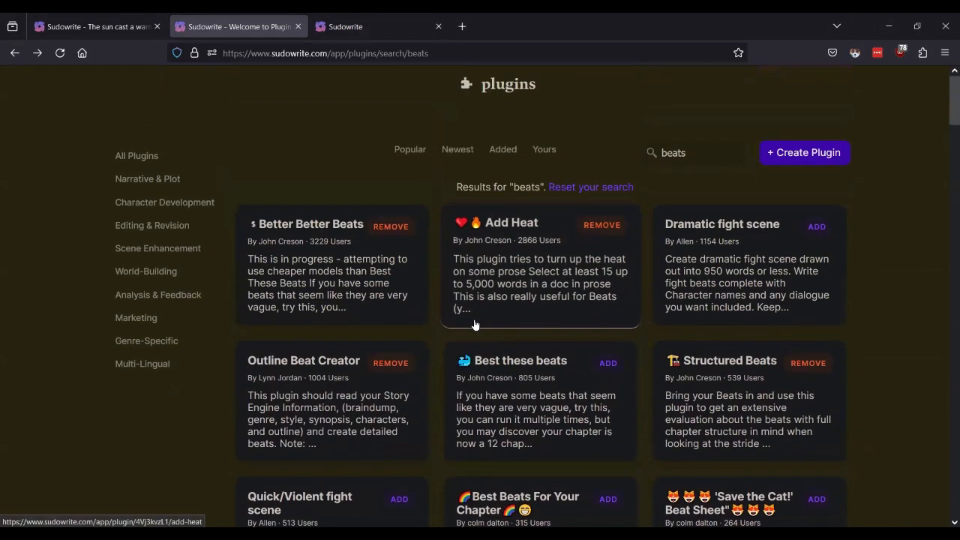
scroll(474, 323, down, 1)
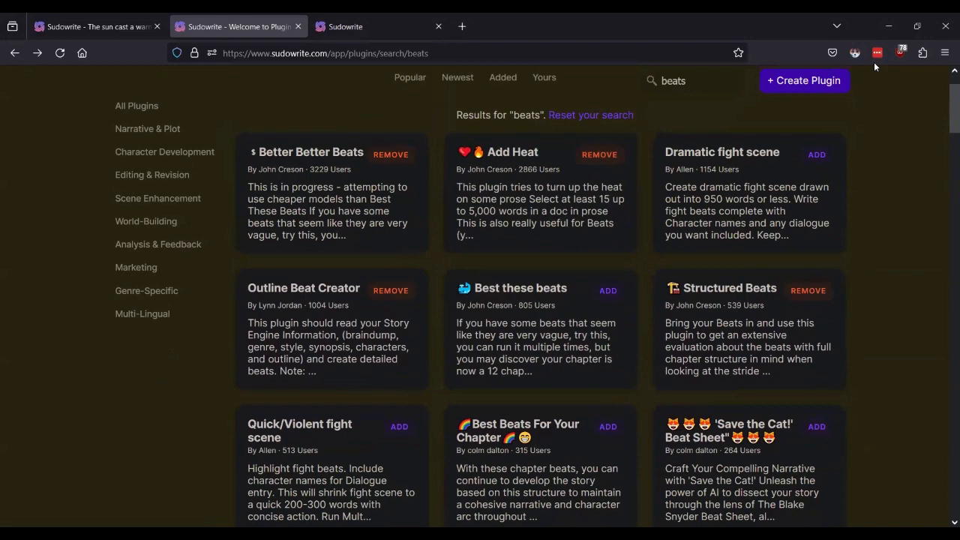
scroll(659, 245, down, 7)
scroll(655, 243, down, 3)
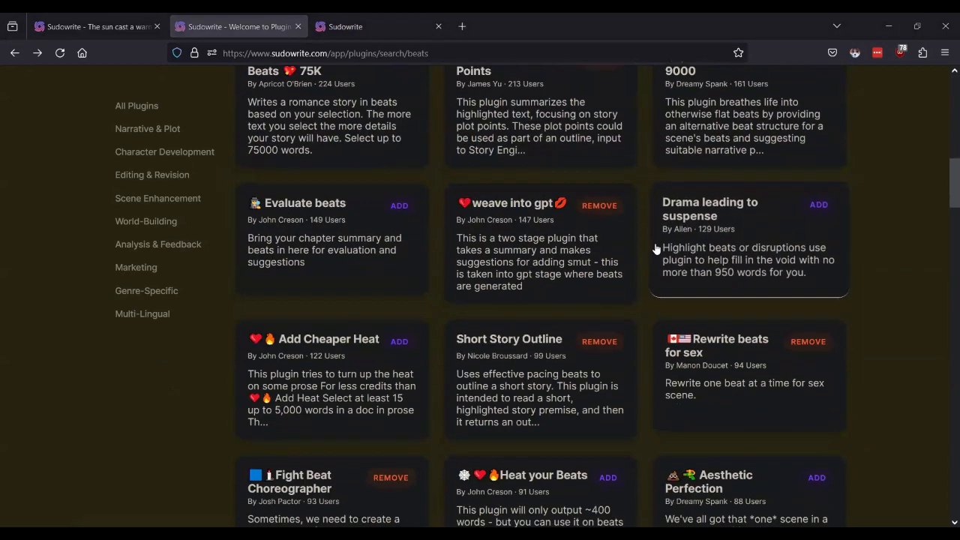
scroll(654, 247, down, 2)
scroll(654, 247, down, 4)
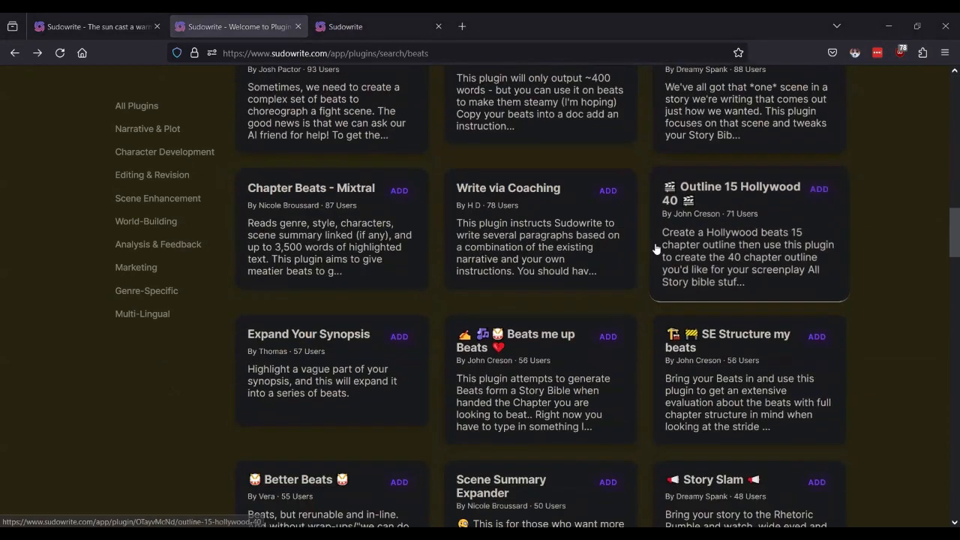
scroll(655, 248, up, 15)
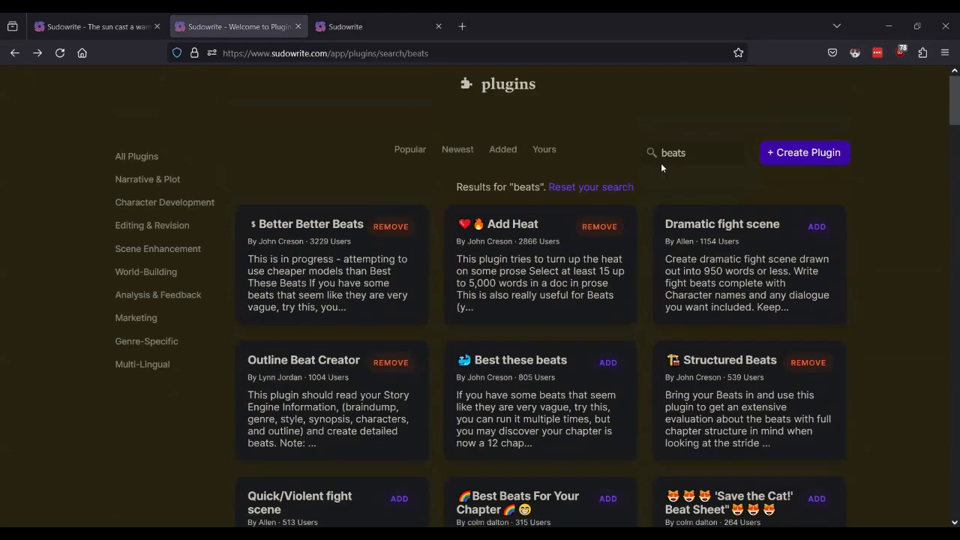
Change the plugin search to "chapter beats"
drag(689, 152, 662, 153)
click(662, 153)
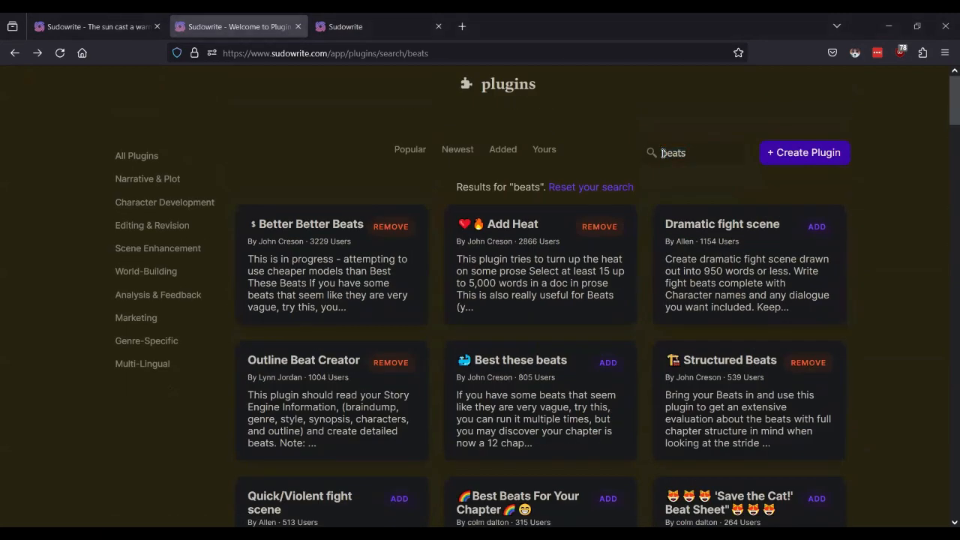
text(chapter)
key(Return)
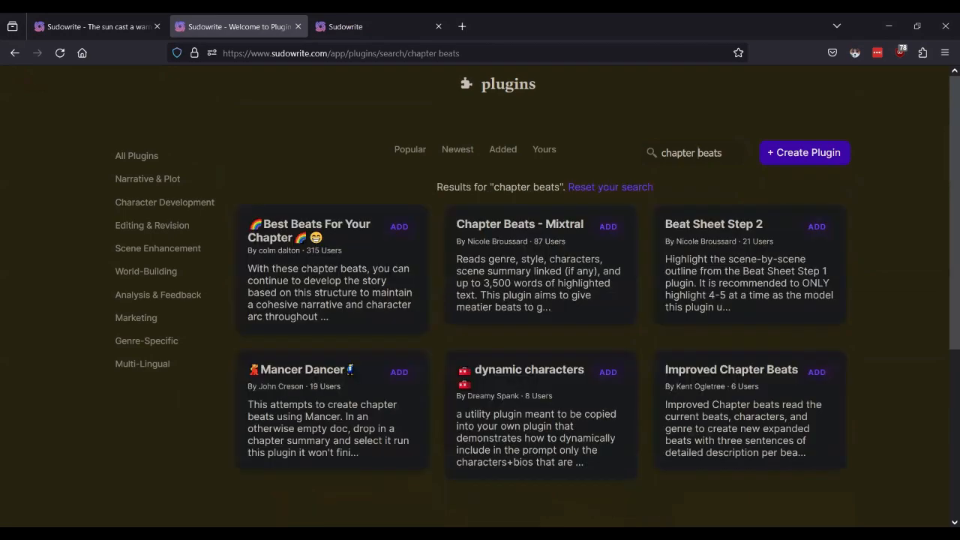
Add the Chapter Beats - Mixtral plugin and read its description
click(553, 278)
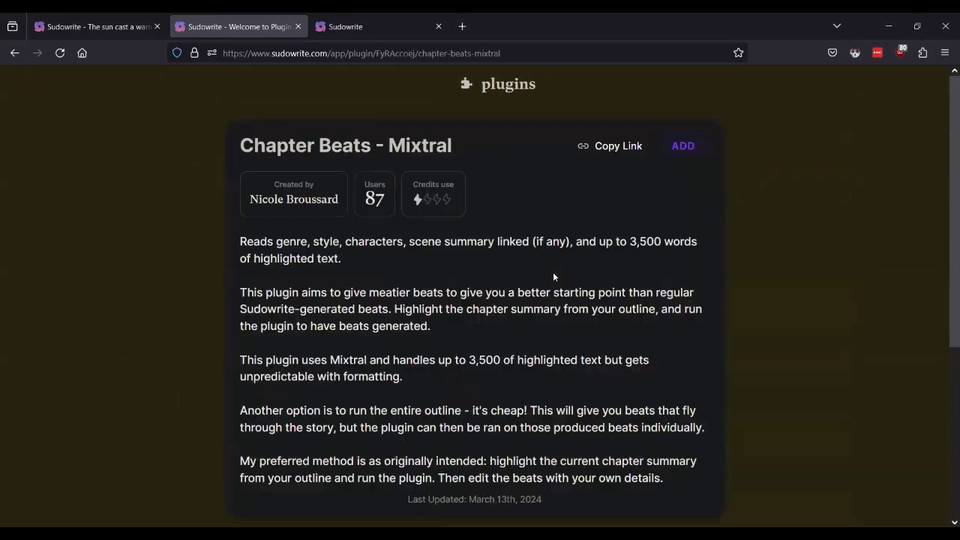
click(686, 150)
scroll(505, 343, down, 2)
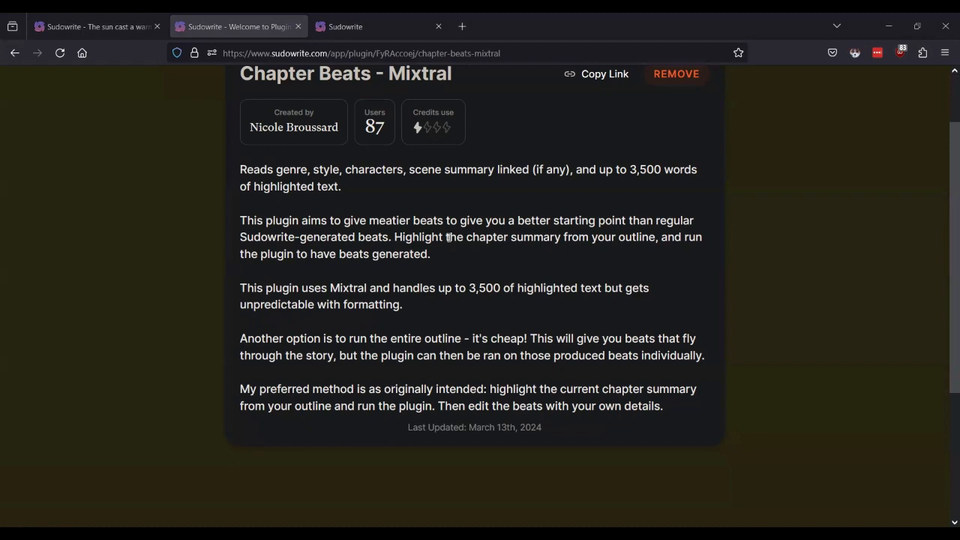
Create a new Chapter 1 document linked to the outline in the Plugin School: Beats project
click(99, 21)
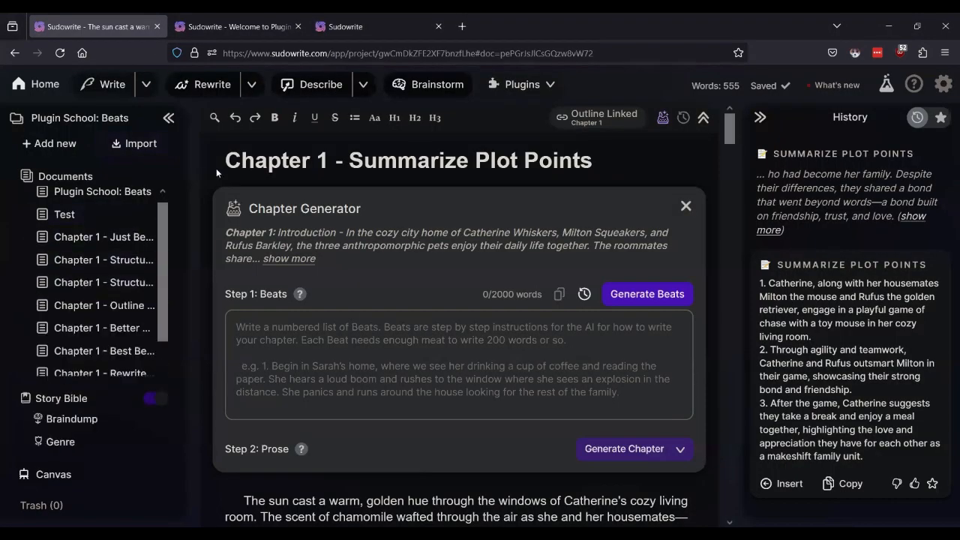
click(60, 148)
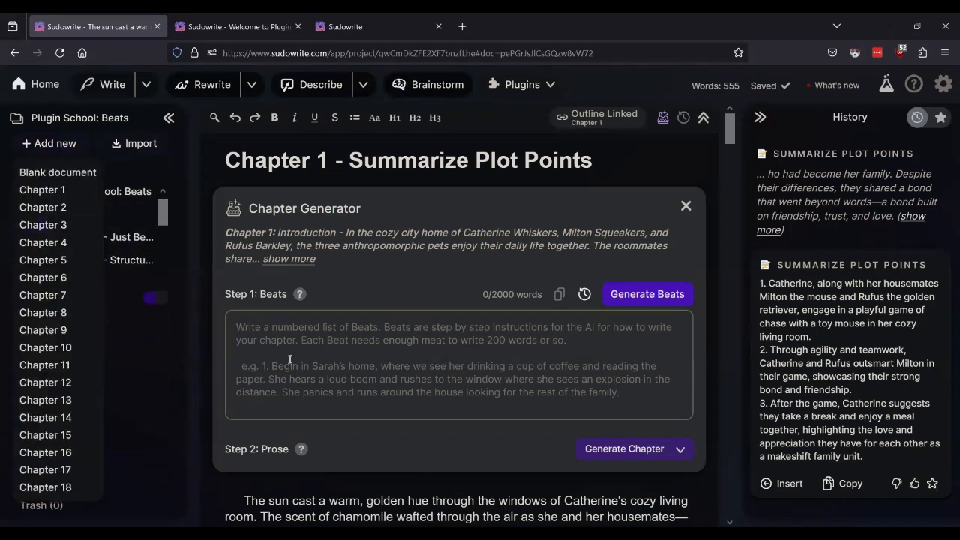
click(42, 189)
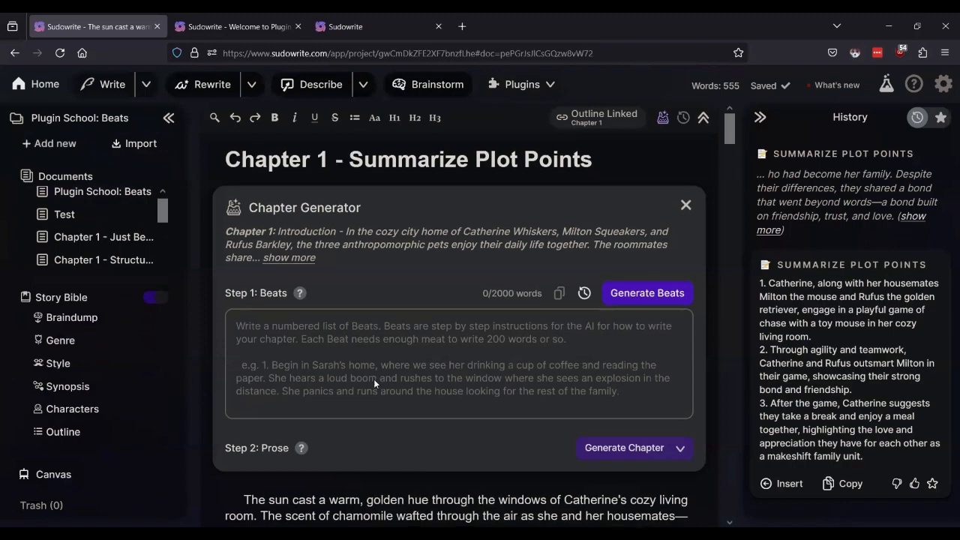
scroll(373, 379, down, 8)
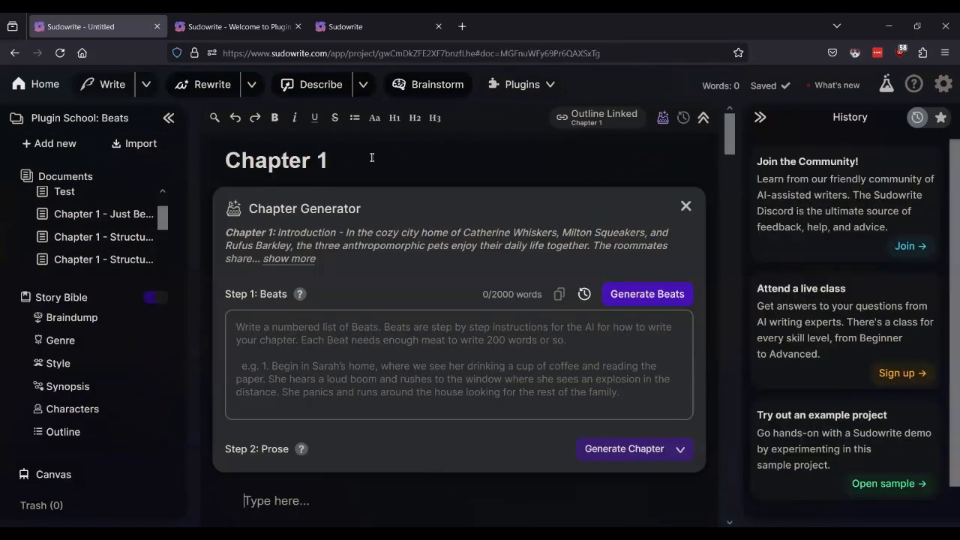
Rename the new document as "Chapter 1 - Chapter Beats Mixtral", checking the plugin's name on its page
click(219, 25)
click(107, 24)
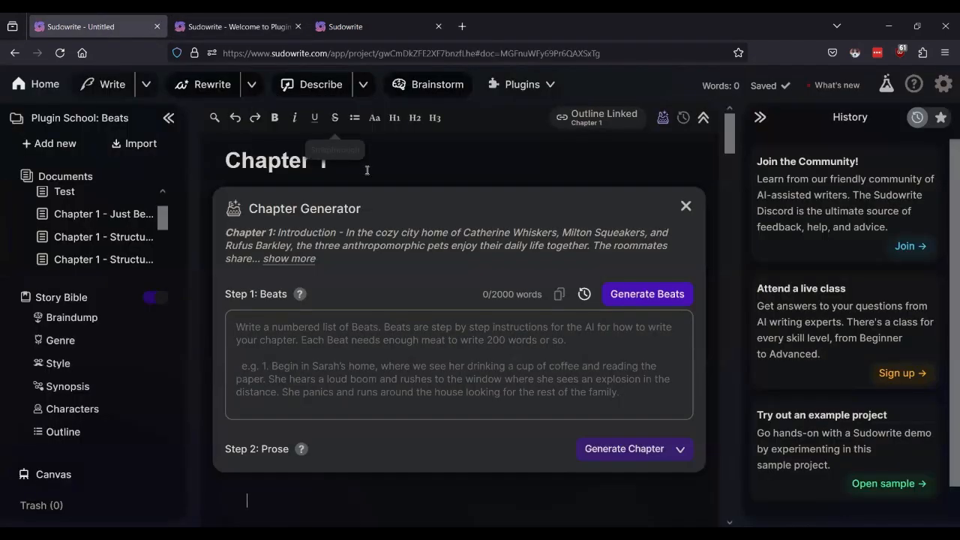
text(- C)
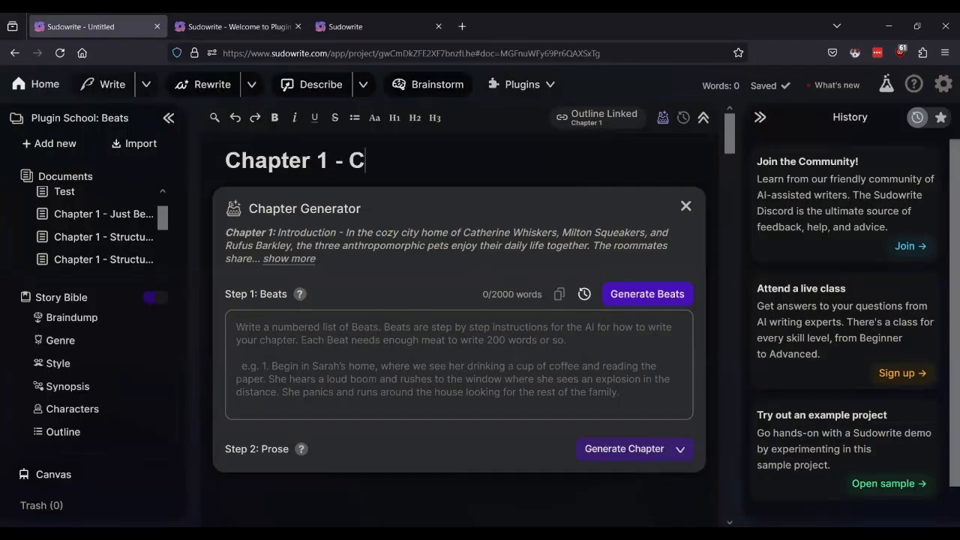
text(hapter Beats)
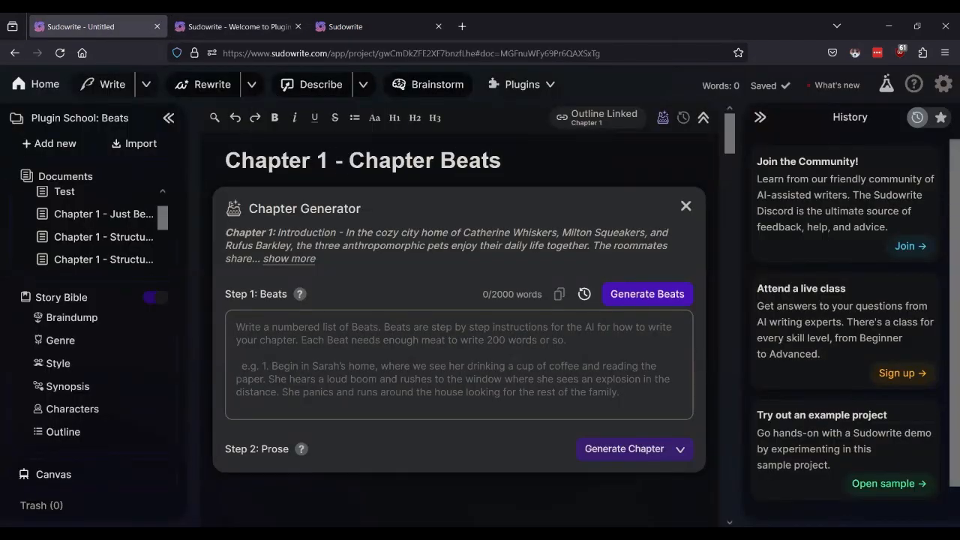
text( Mixtral)
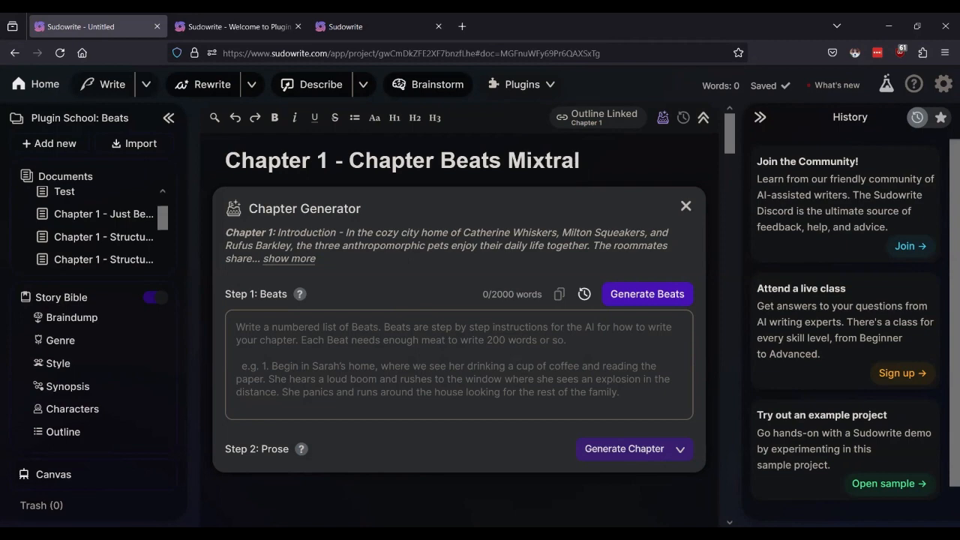
Select and copy the entire Story Bible outline, checking the Chapter Beats - Mixtral instructions first
click(263, 28)
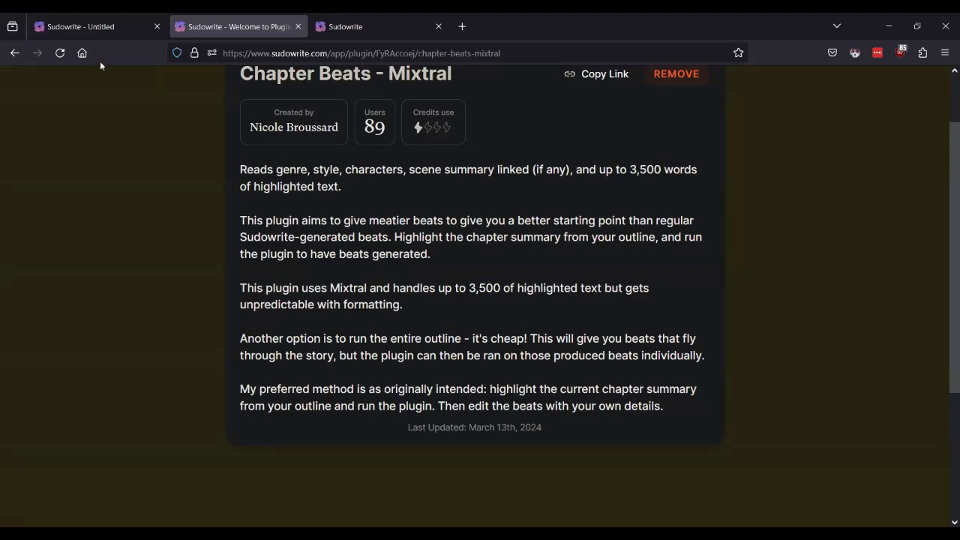
click(98, 27)
click(63, 430)
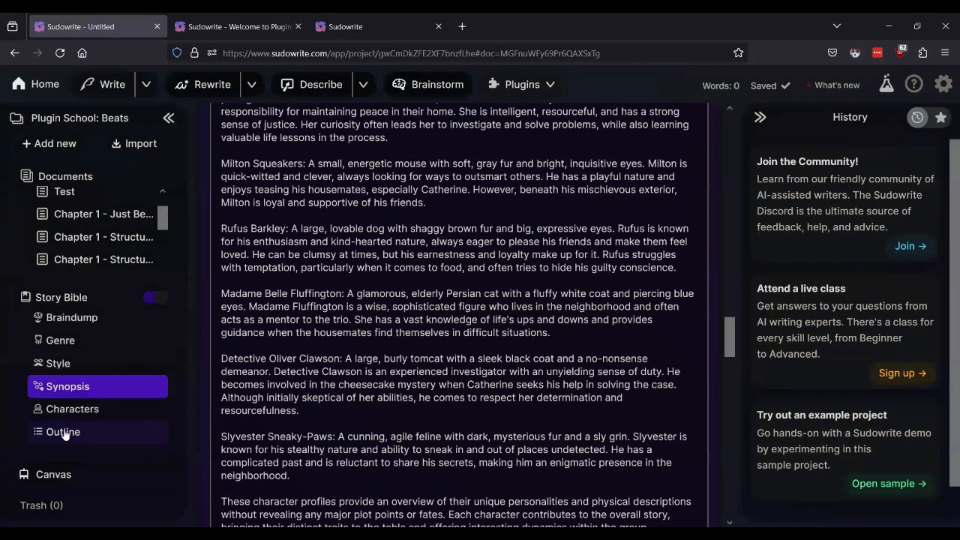
click(423, 292)
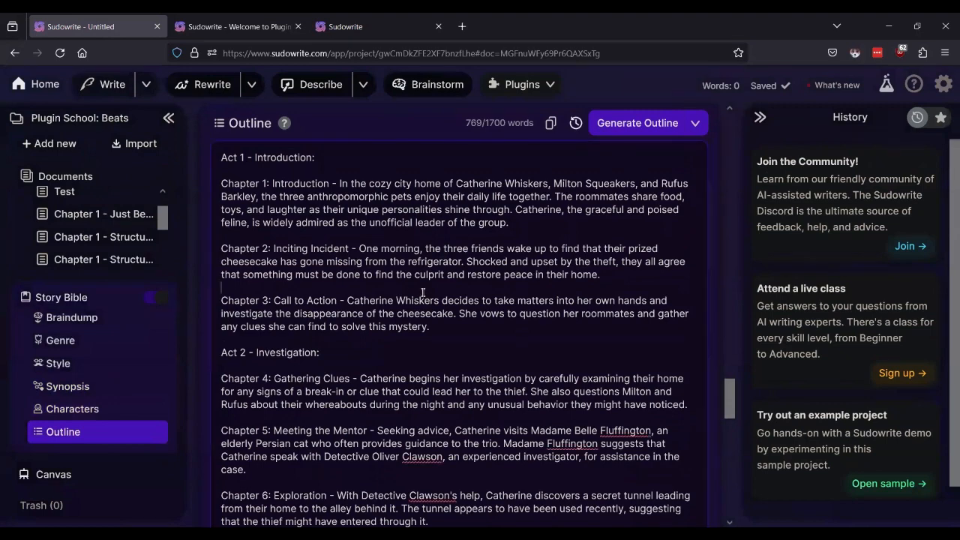
key(ctrl+a)
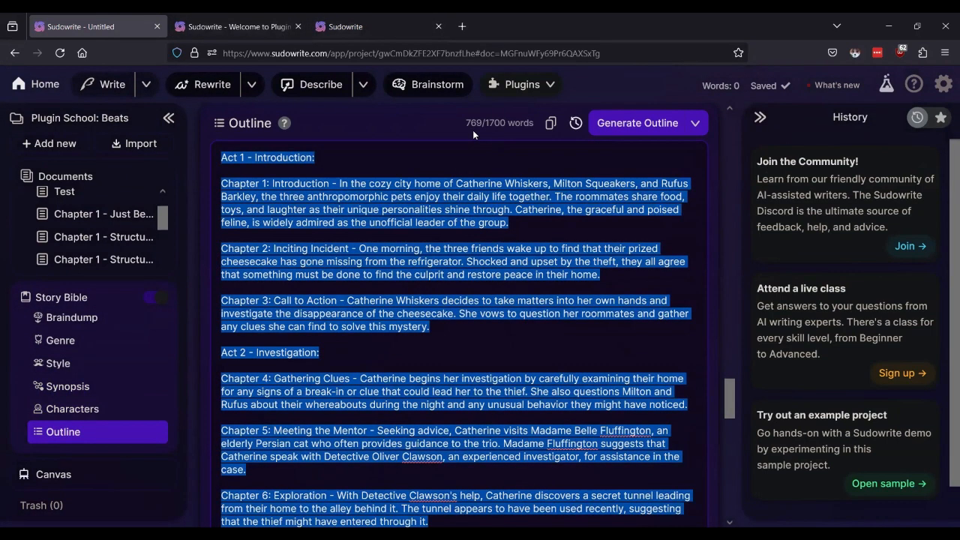
Close the Fight Beat Choreographer plugin page and return to the Plugin School: Beats project
click(263, 28)
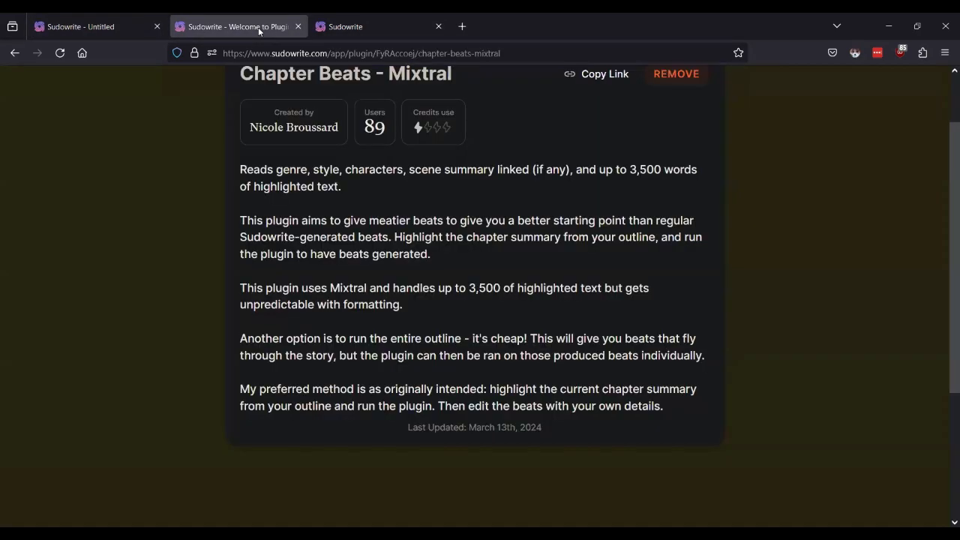
click(381, 25)
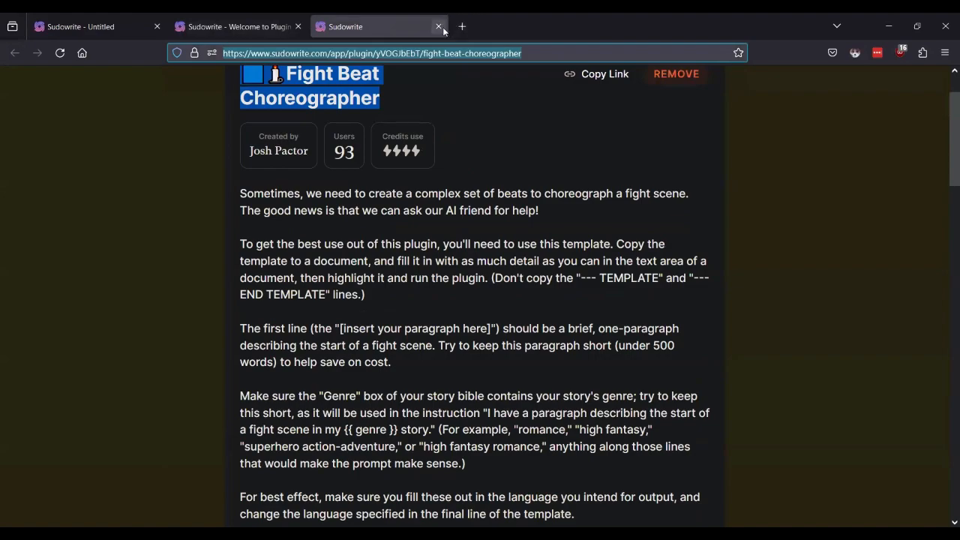
click(438, 26)
click(83, 26)
Paste the copied outline into the body of the "Chapter 1 - Chapter Beats Mixtral" document
scroll(383, 358, down, 4)
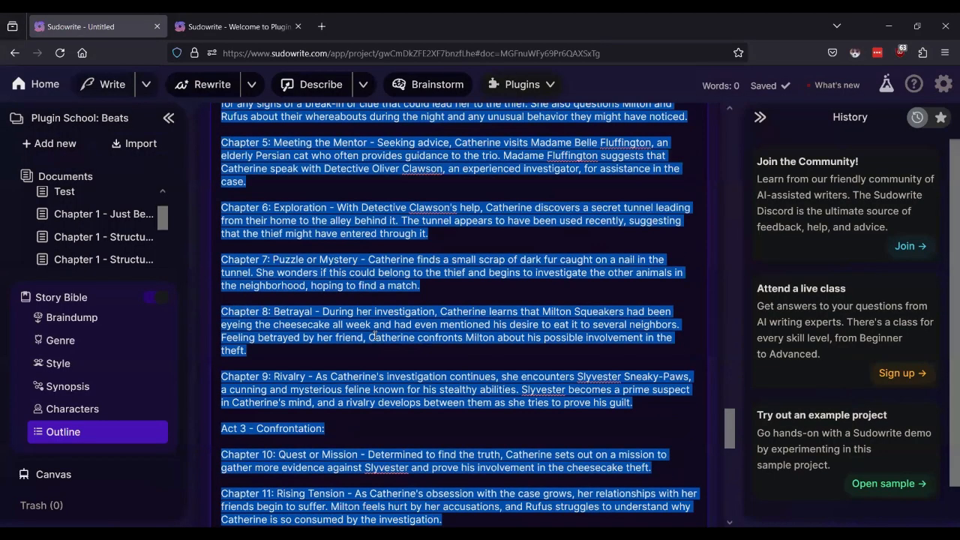
scroll(373, 335, up, 6)
click(30, 297)
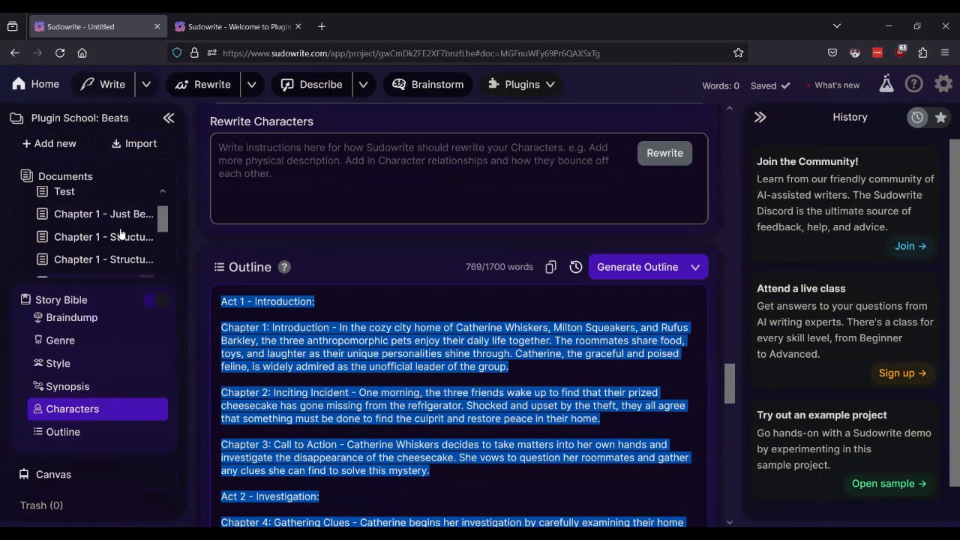
click(102, 396)
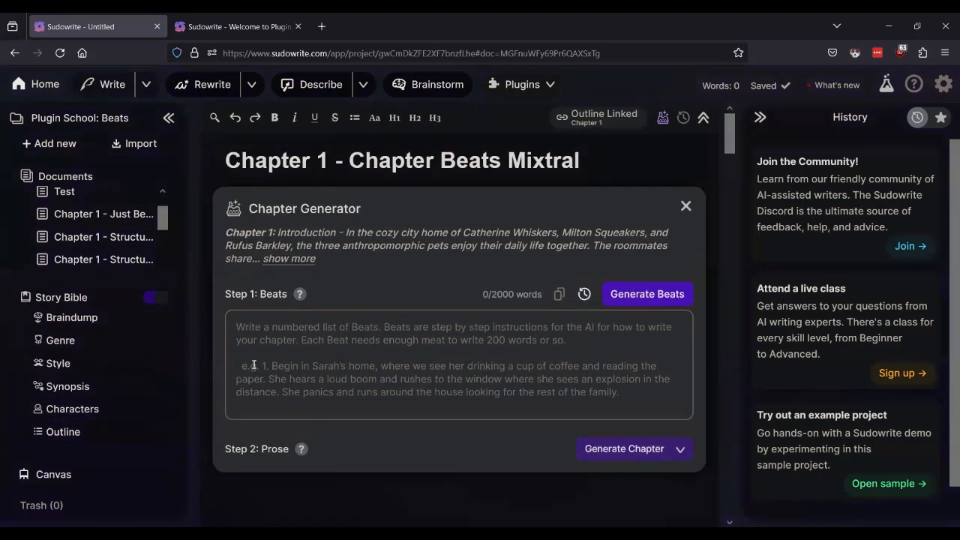
scroll(369, 403, down, 5)
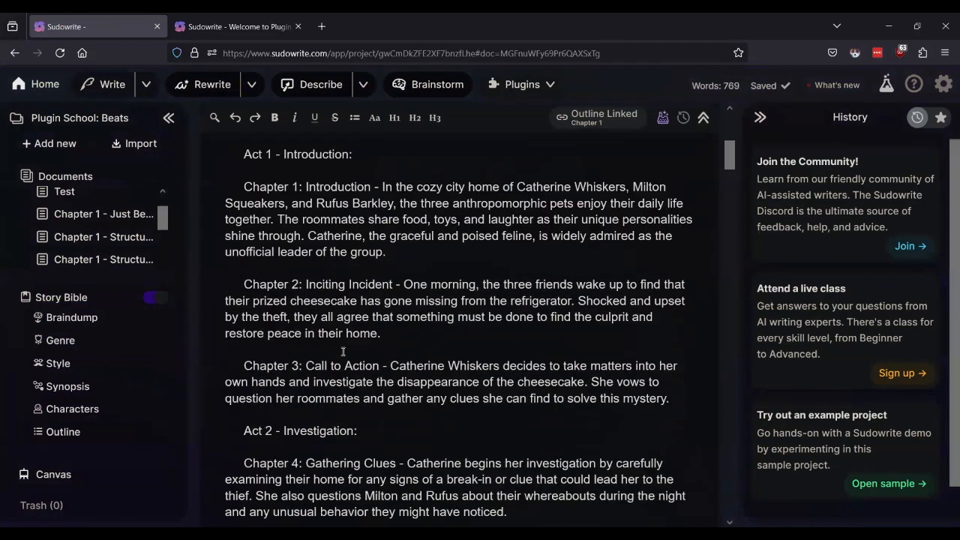
scroll(343, 350, down, 5)
scroll(344, 350, up, 2)
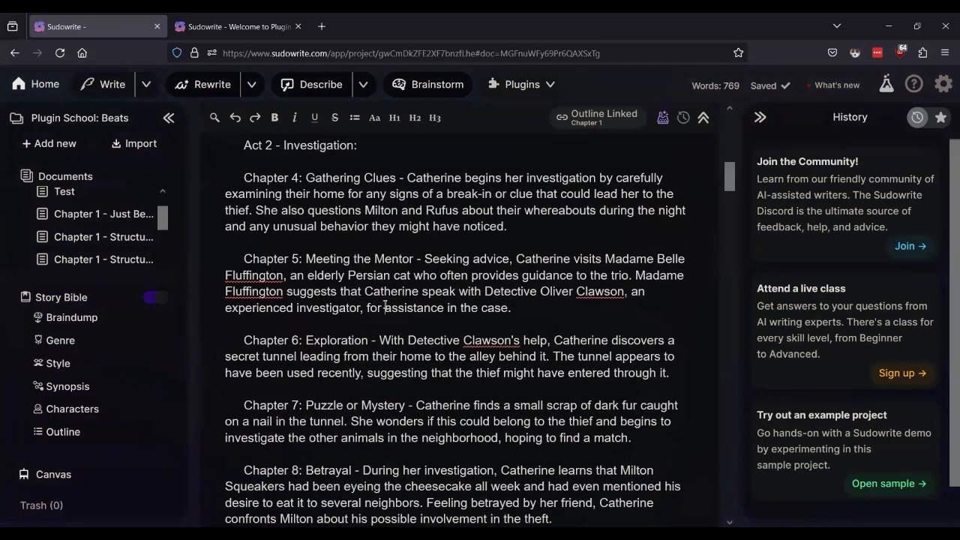
Reload the project page and run the Chapter Beats - Mixtral plugin on the entire pasted outline
key(ctrl+a)
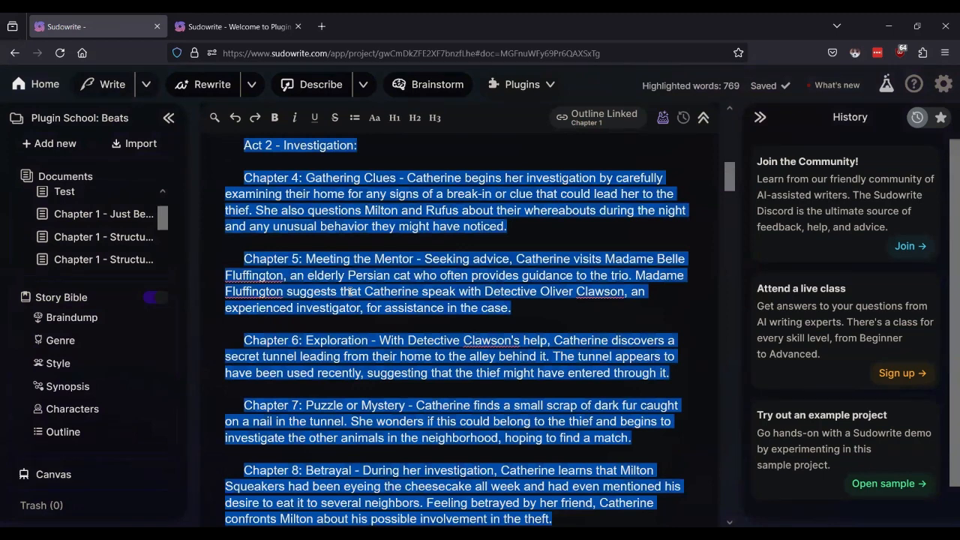
click(62, 53)
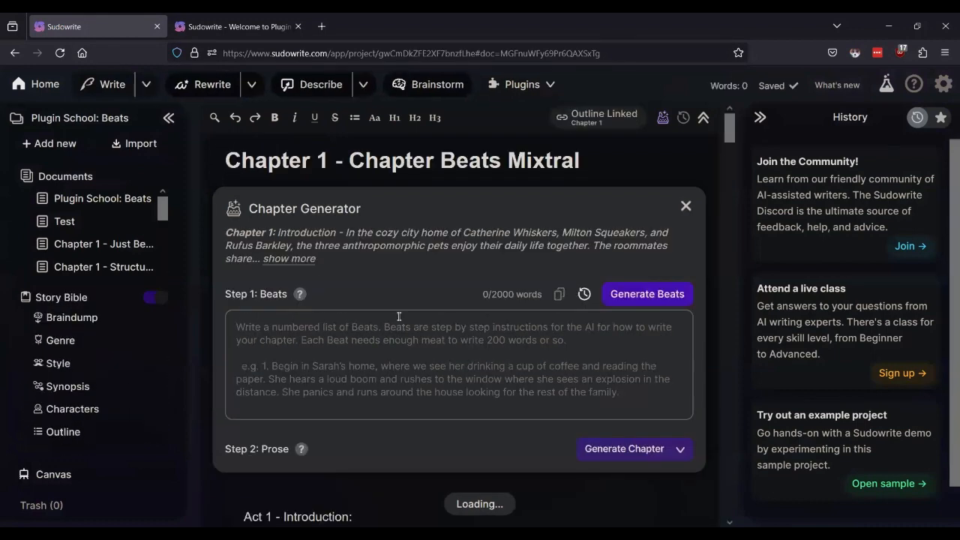
scroll(397, 316, down, 4)
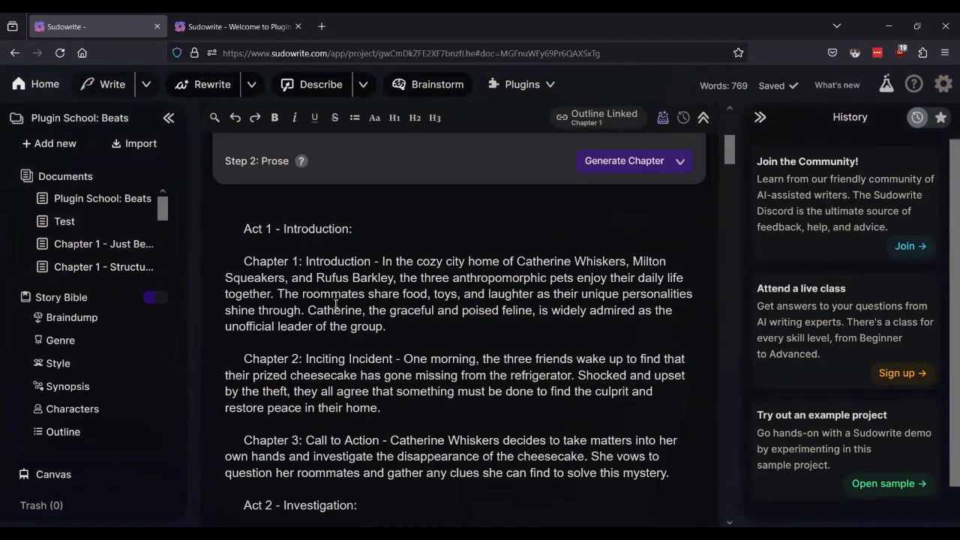
key(ctrl+a)
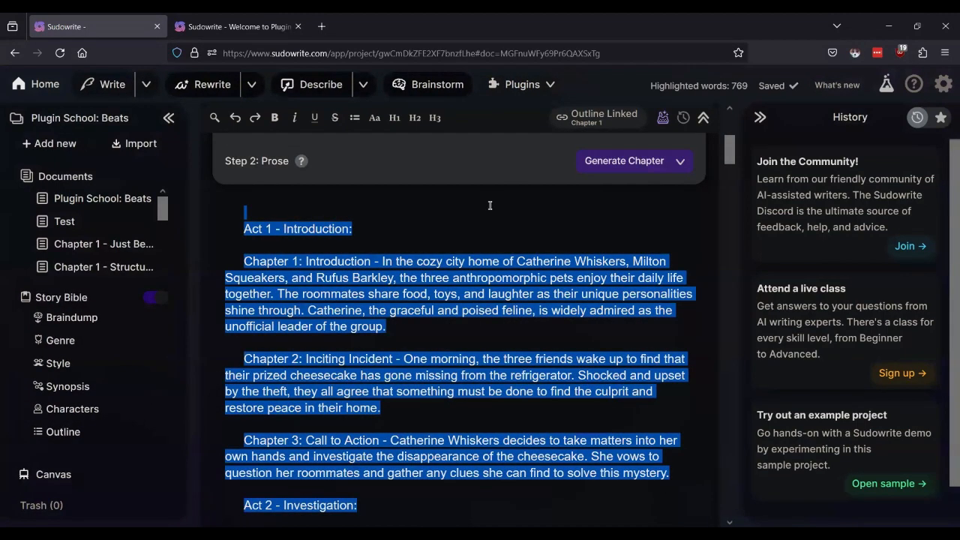
click(226, 26)
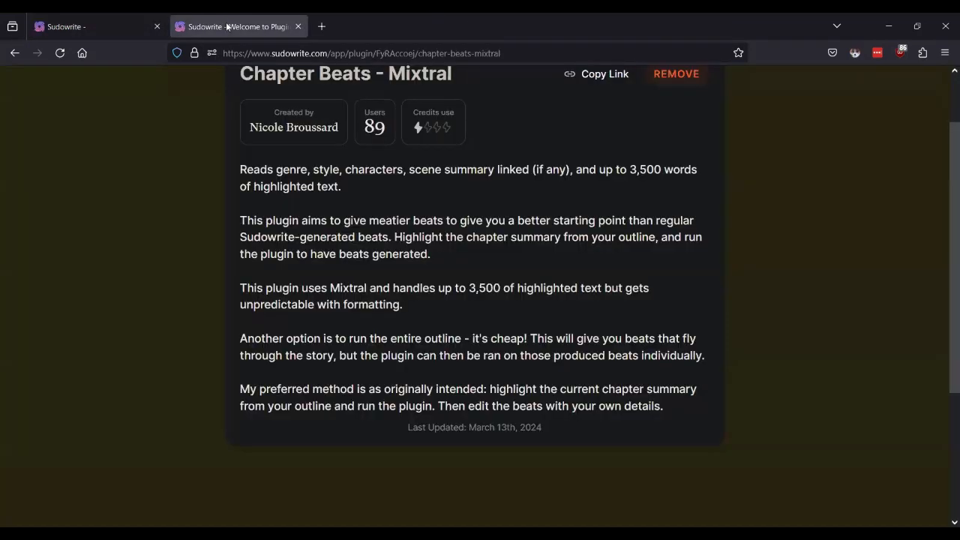
click(90, 26)
click(548, 85)
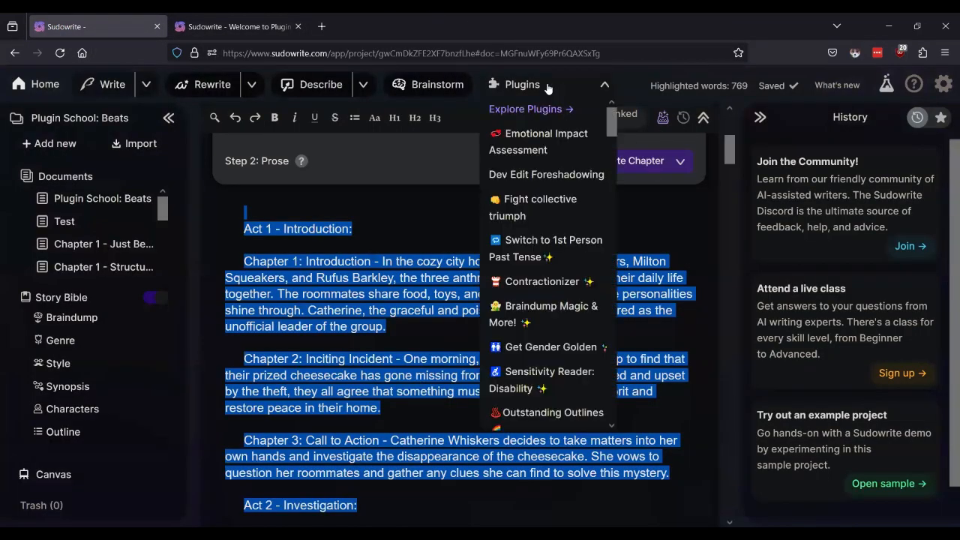
scroll(561, 240, down, 2)
scroll(560, 240, down, 6)
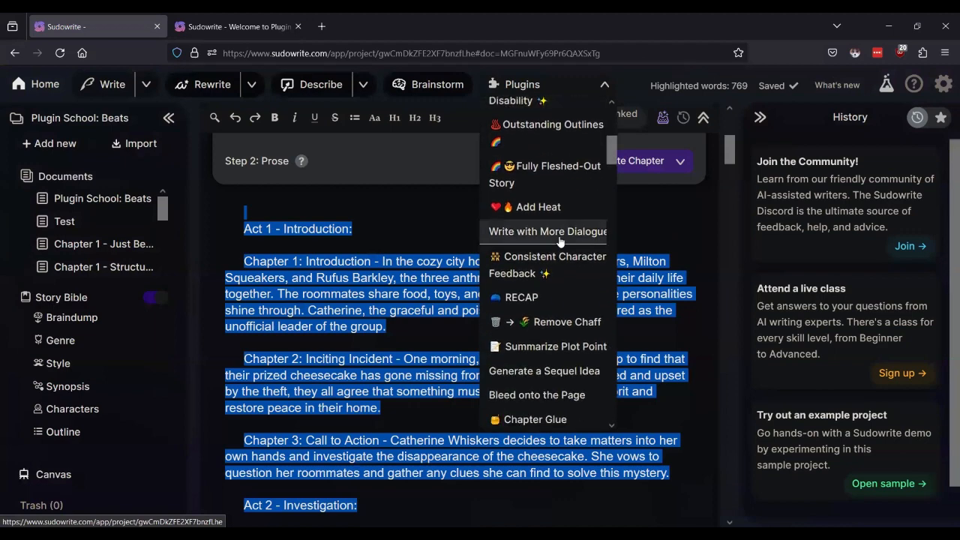
scroll(559, 241, down, 5)
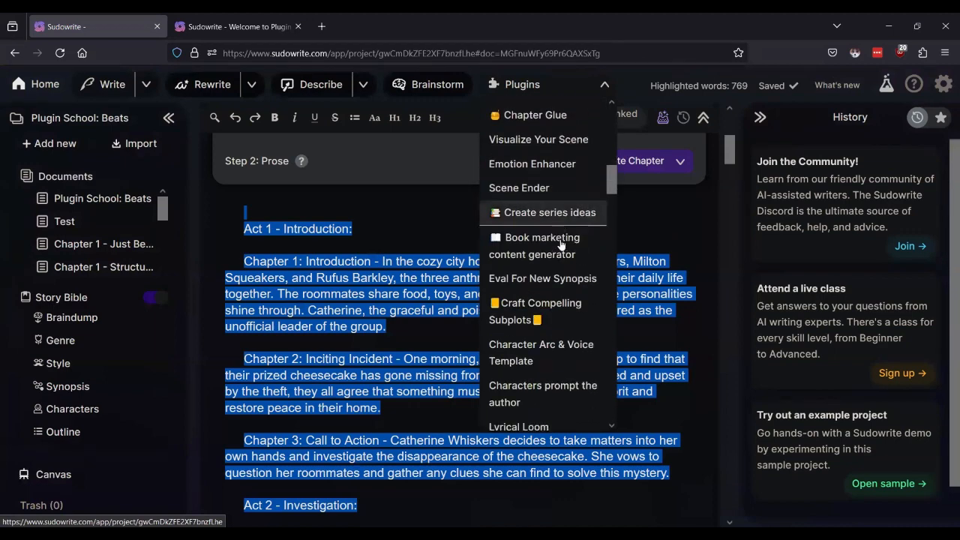
scroll(561, 244, down, 6)
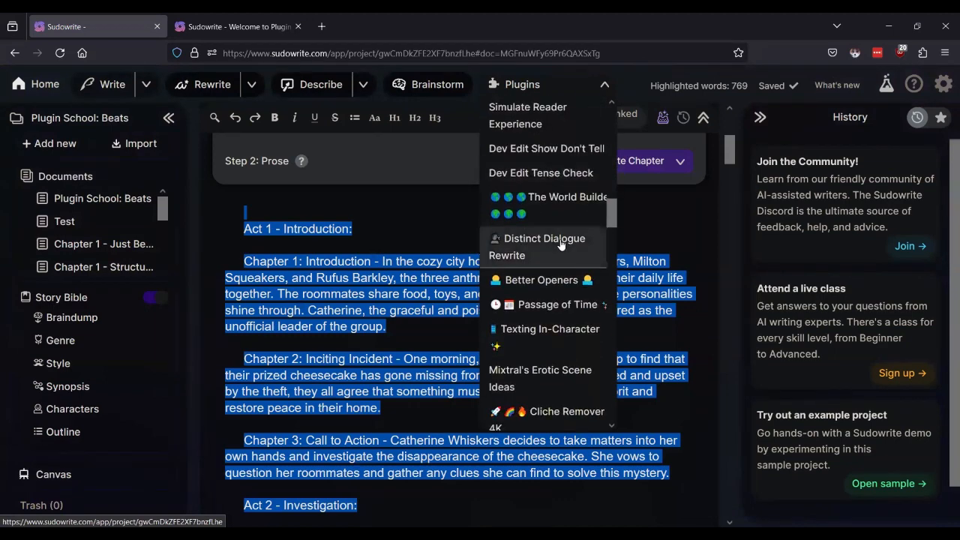
scroll(561, 245, down, 5)
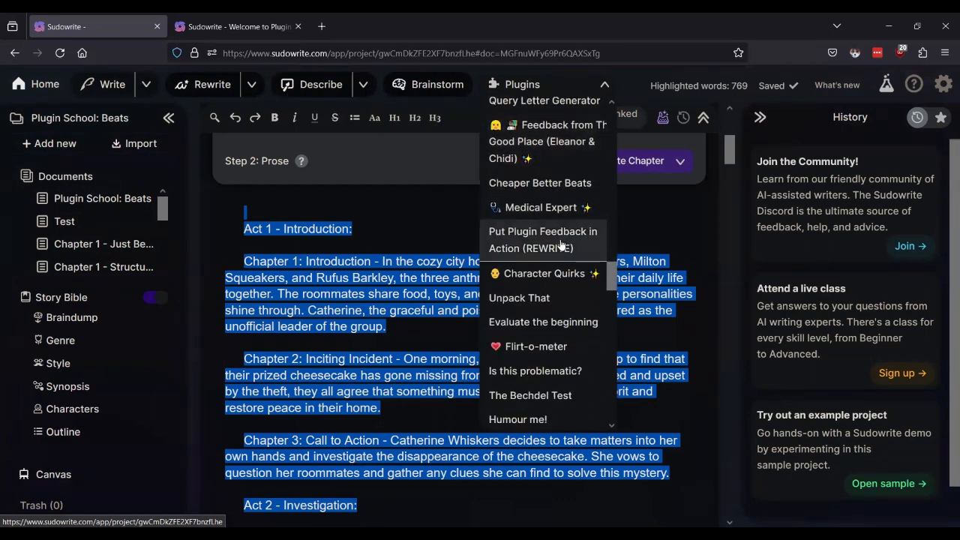
scroll(561, 244, down, 6)
scroll(561, 244, down, 6)
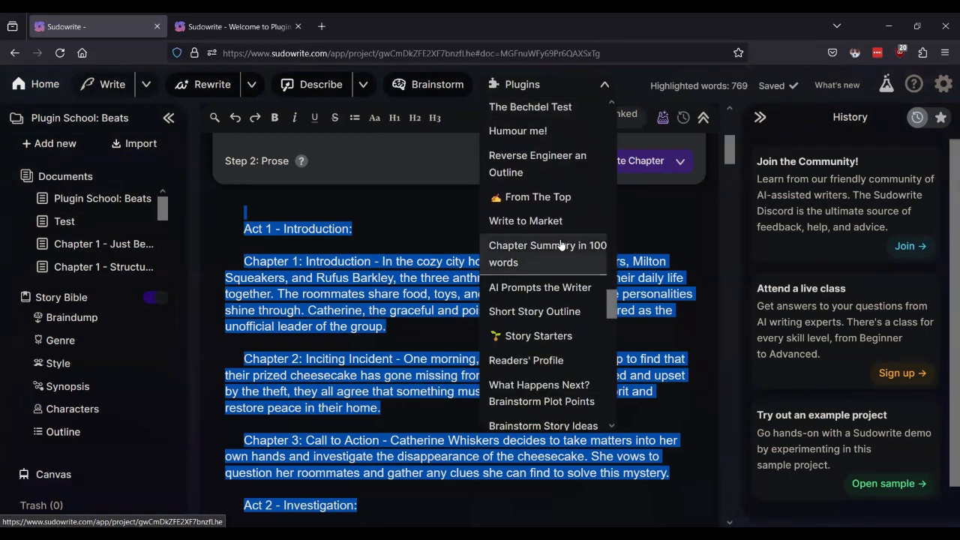
scroll(561, 244, down, 6)
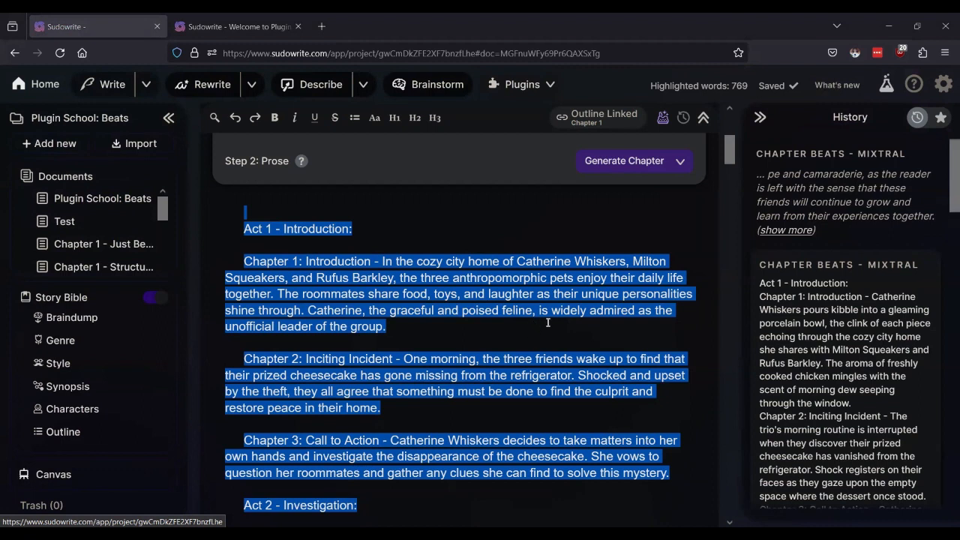
Read through the plugin's generated beats and insert them on a new line below the Chapter 18: Epilogue paragraph
click(791, 357)
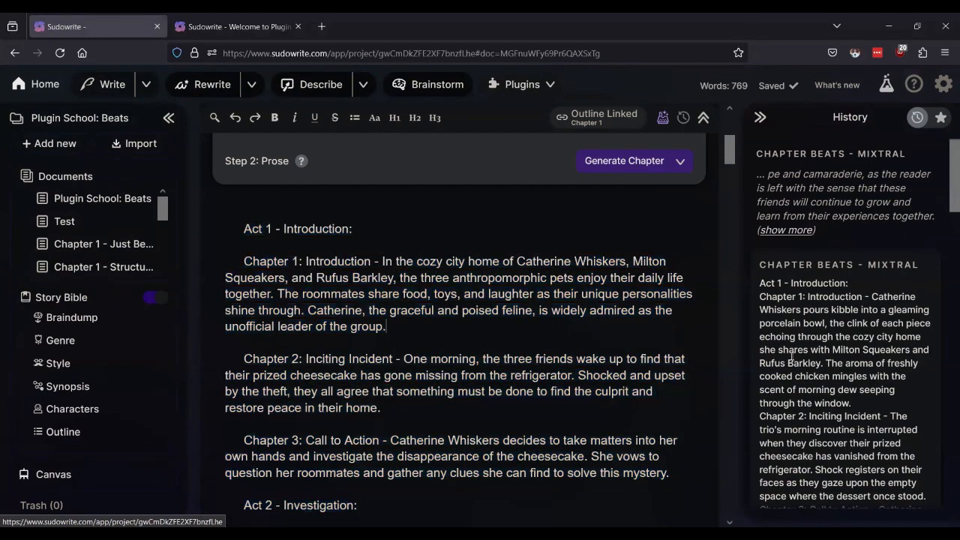
scroll(823, 315, down, 10)
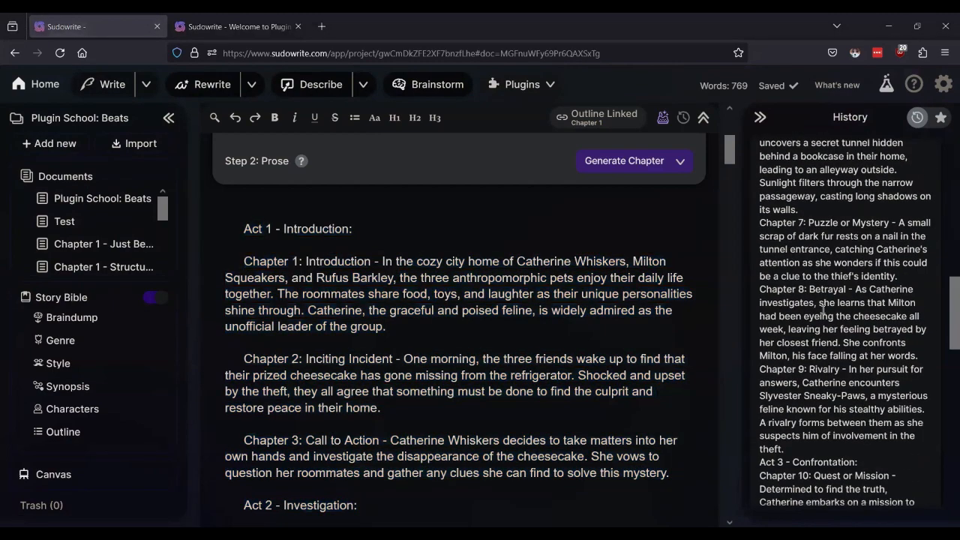
scroll(822, 319, down, 4)
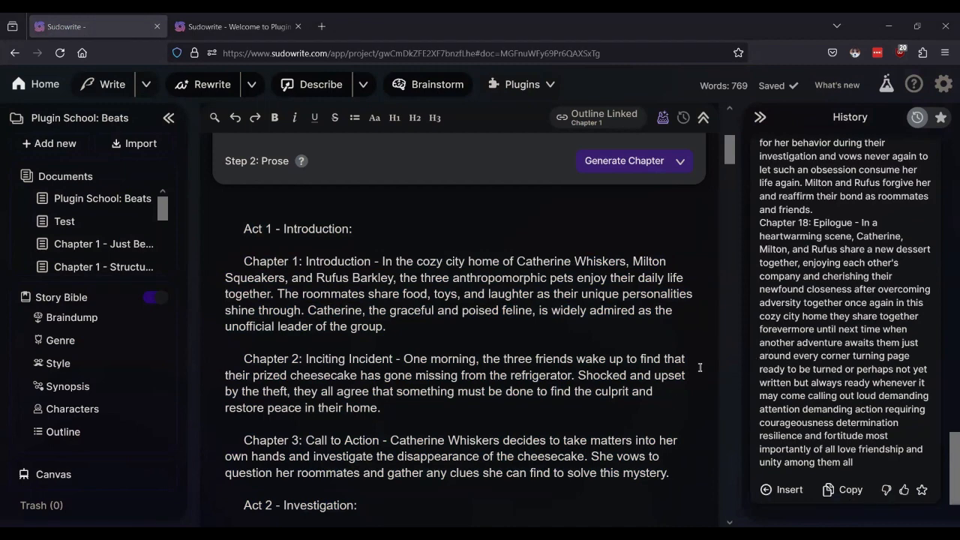
scroll(592, 388, down, 5)
scroll(610, 389, down, 10)
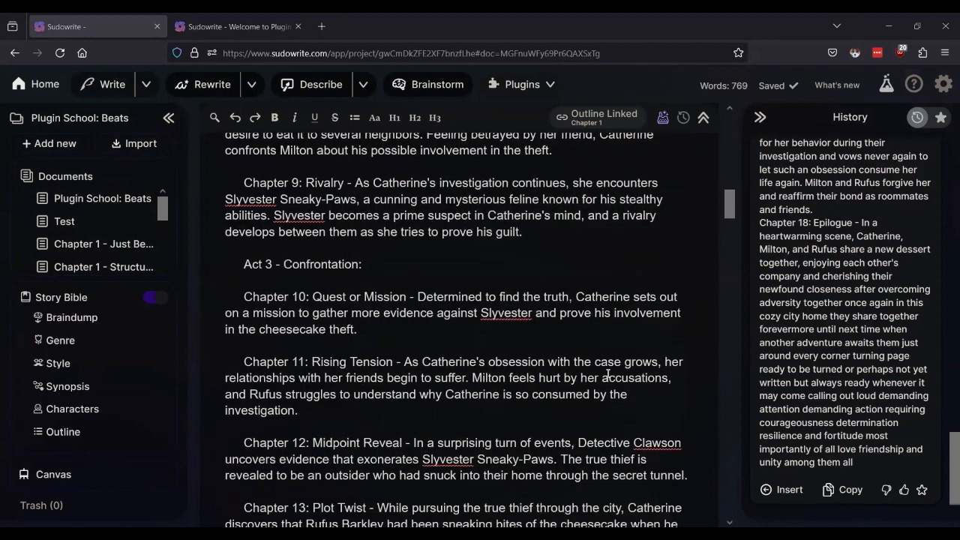
scroll(610, 379, up, 1)
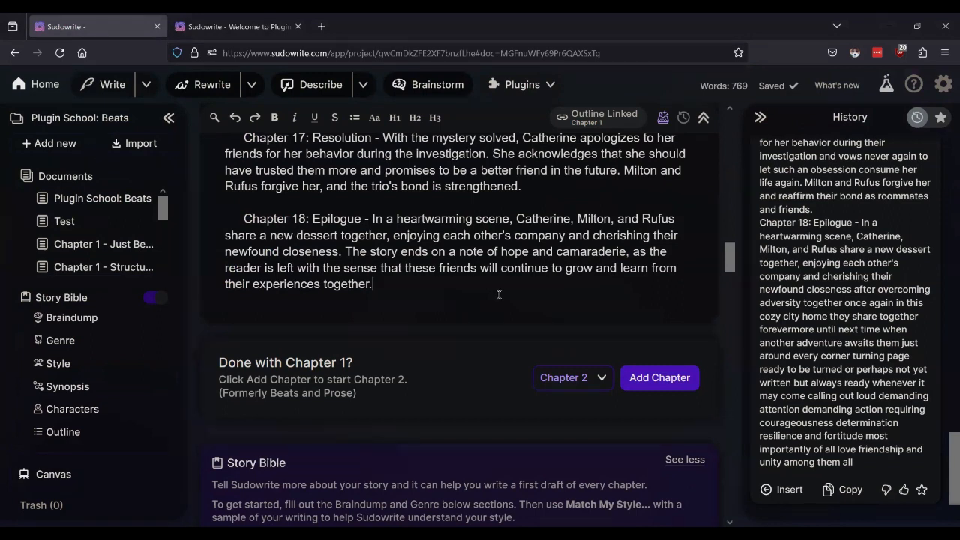
key(Return)
key(Return)
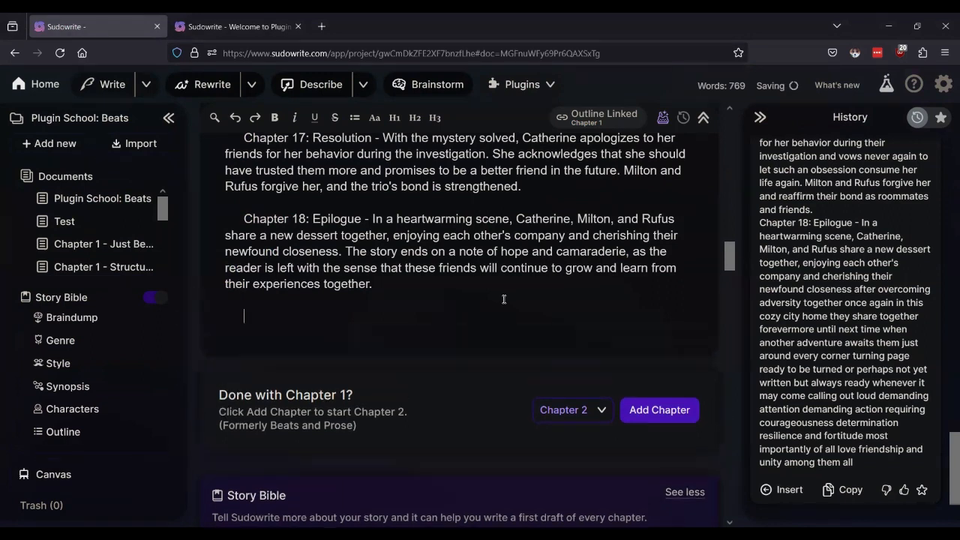
click(785, 490)
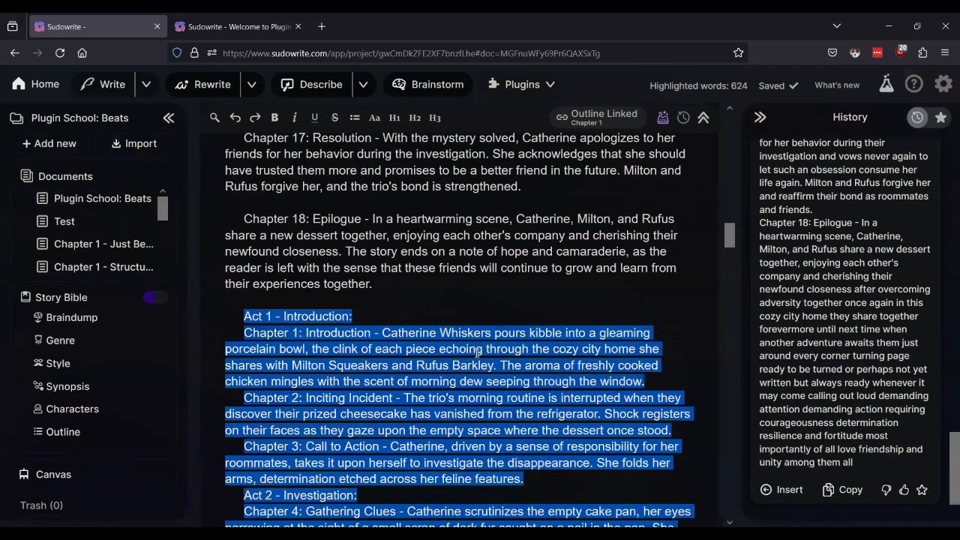
Review the inserted plugin beats below the outline, particularly the rewritten Chapter 1 paragraph, through the closing epilogue
click(557, 371)
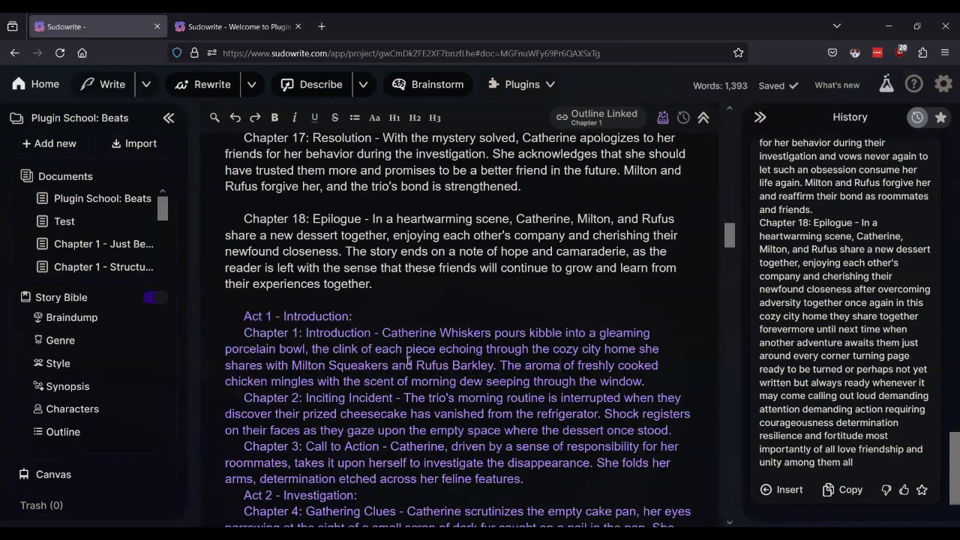
scroll(407, 357, down, 2)
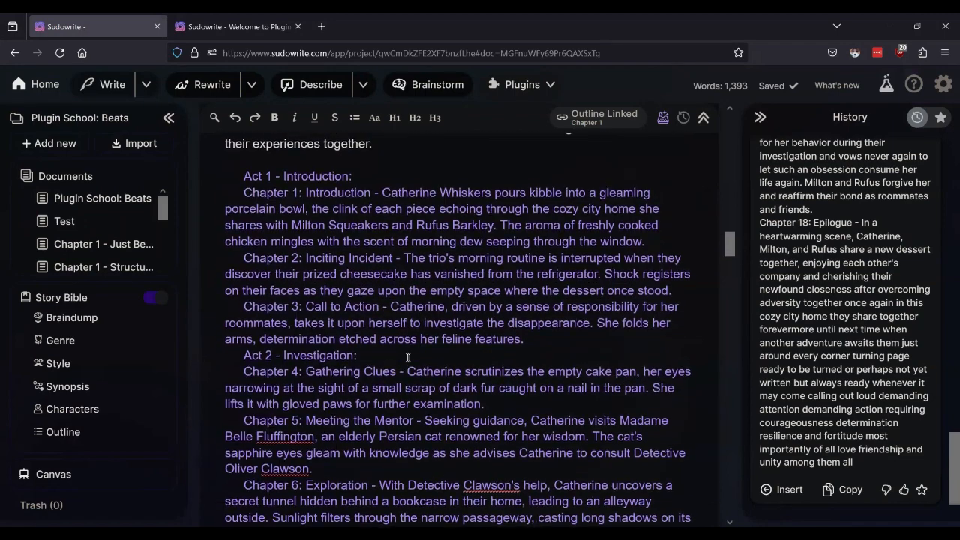
scroll(407, 358, down, 2)
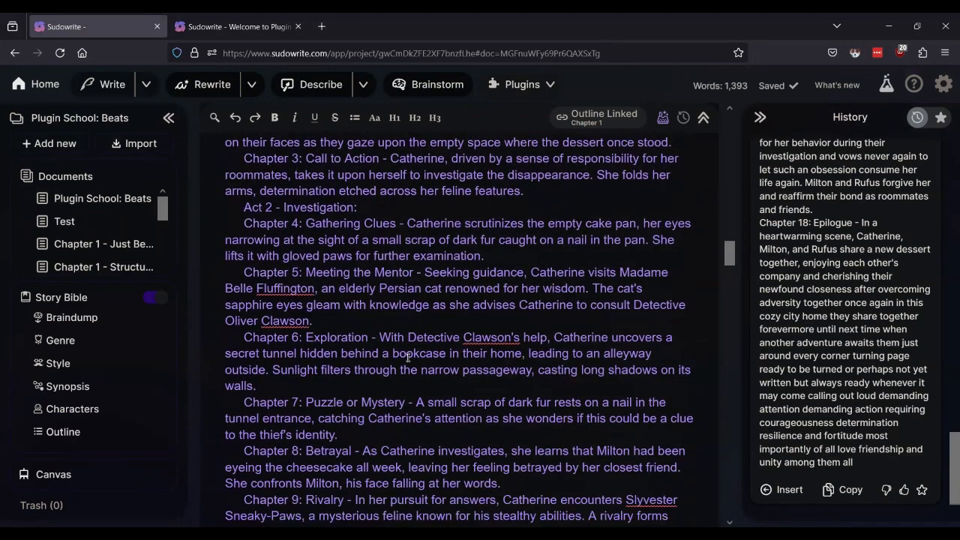
scroll(408, 357, up, 3)
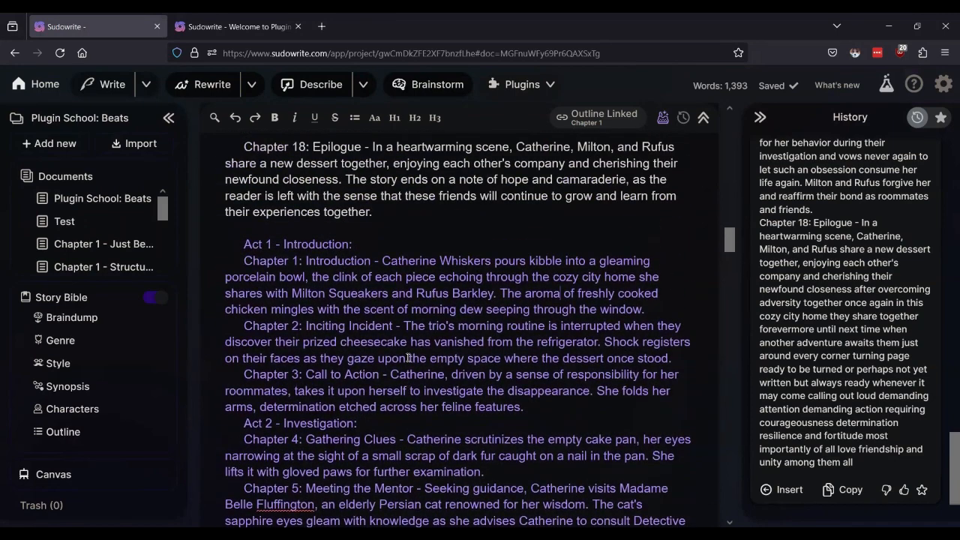
drag(658, 307, 215, 262)
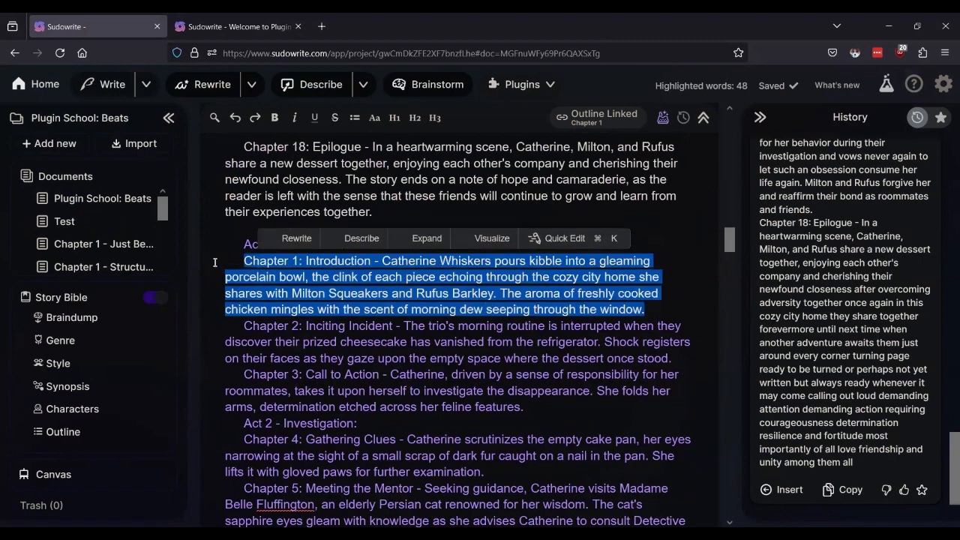
click(465, 292)
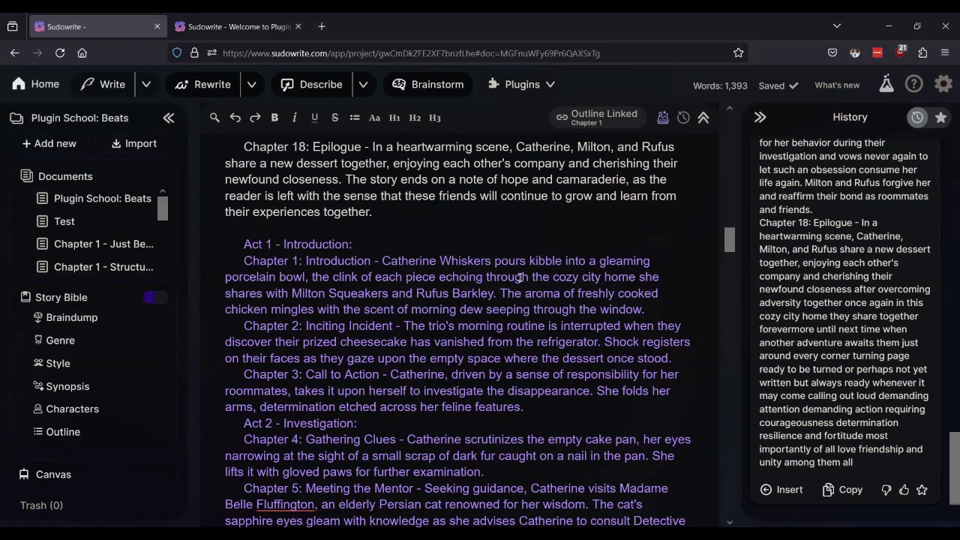
scroll(519, 279, down, 10)
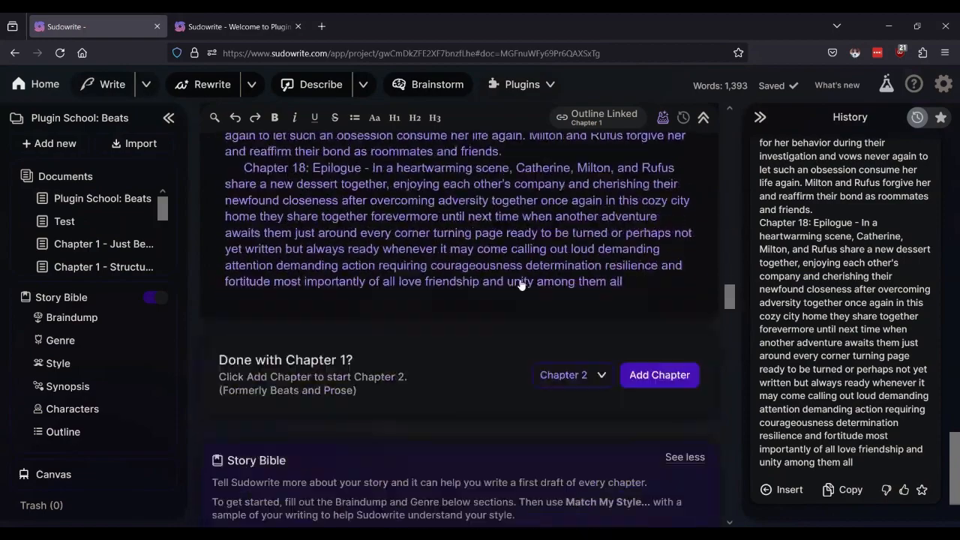
Select the original Chapter 1: Introduction paragraph in the outline and show the account's recent credit activity
scroll(520, 278, up, 10)
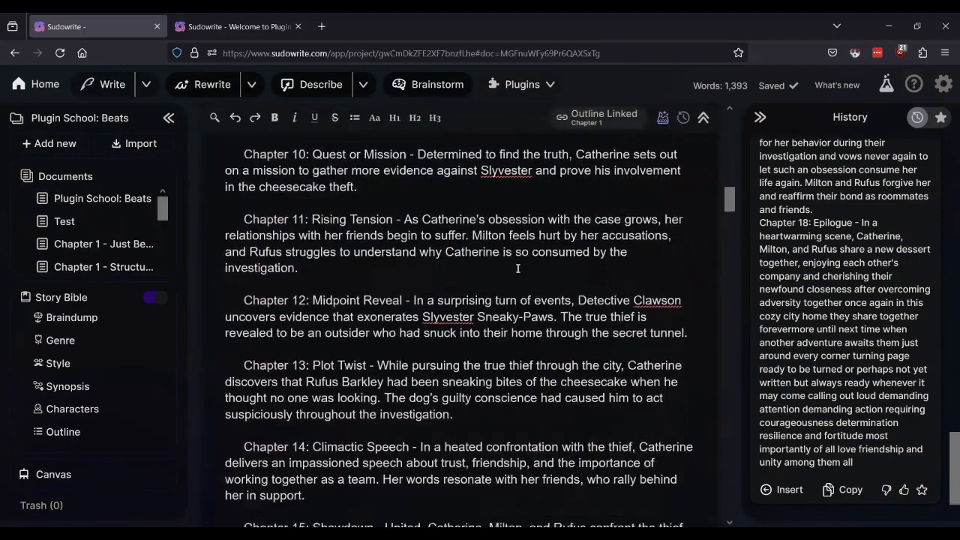
scroll(517, 267, up, 10)
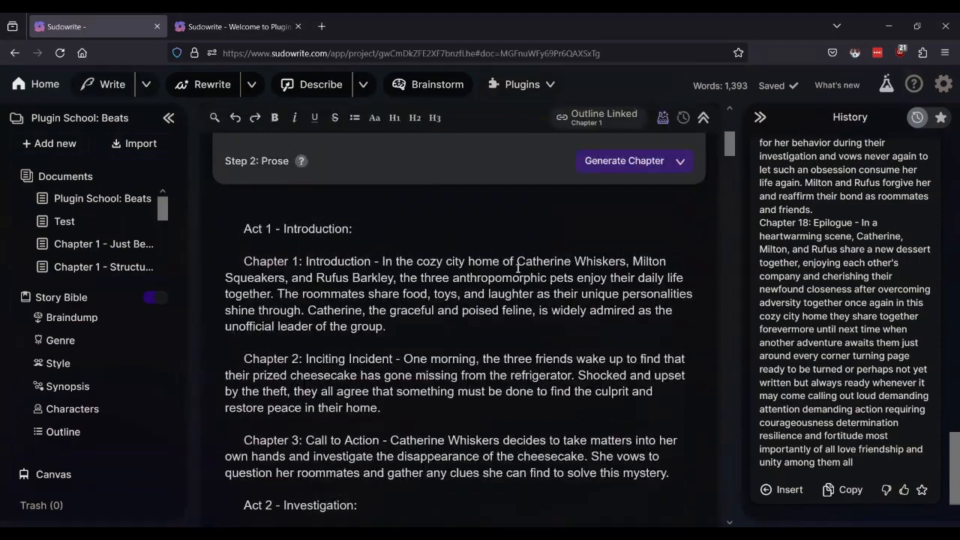
triple_click(387, 278)
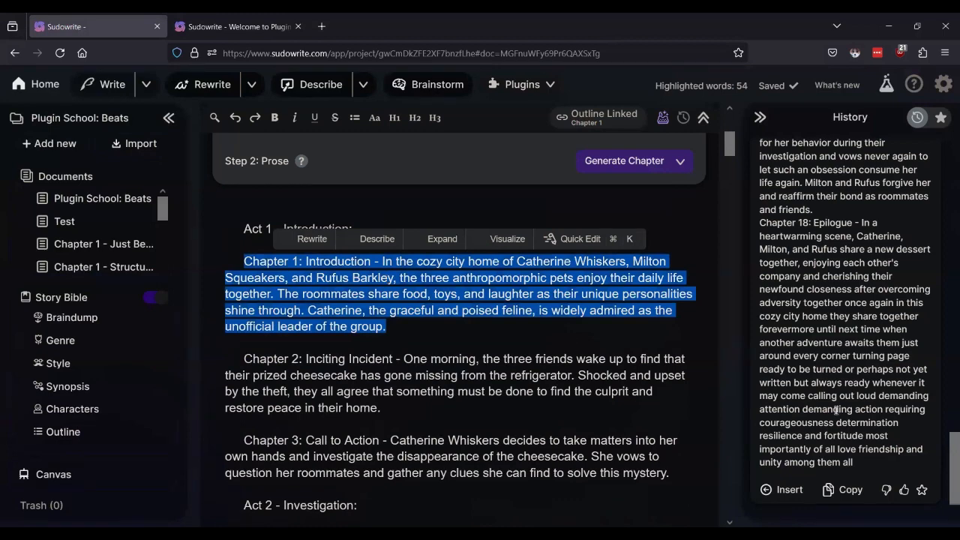
click(546, 86)
scroll(572, 276, down, 15)
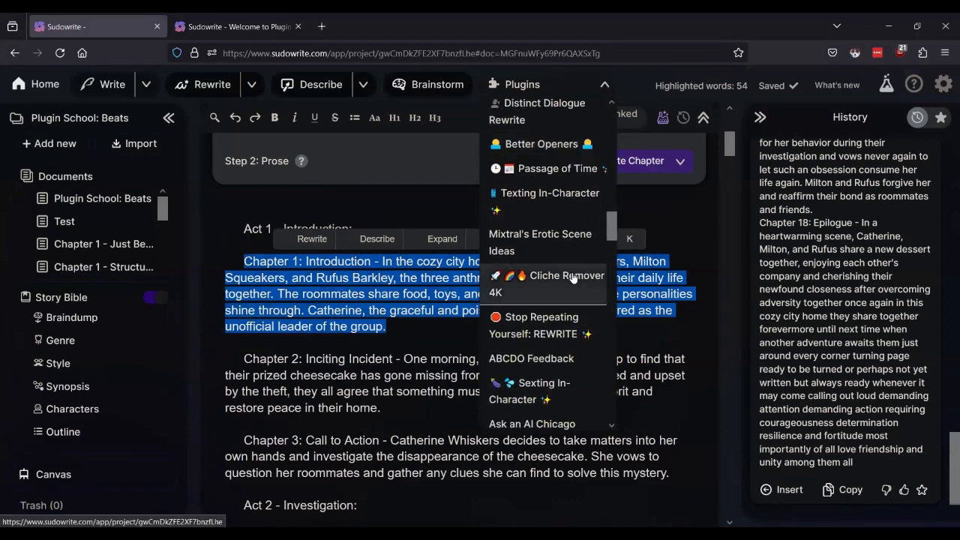
click(943, 84)
click(717, 277)
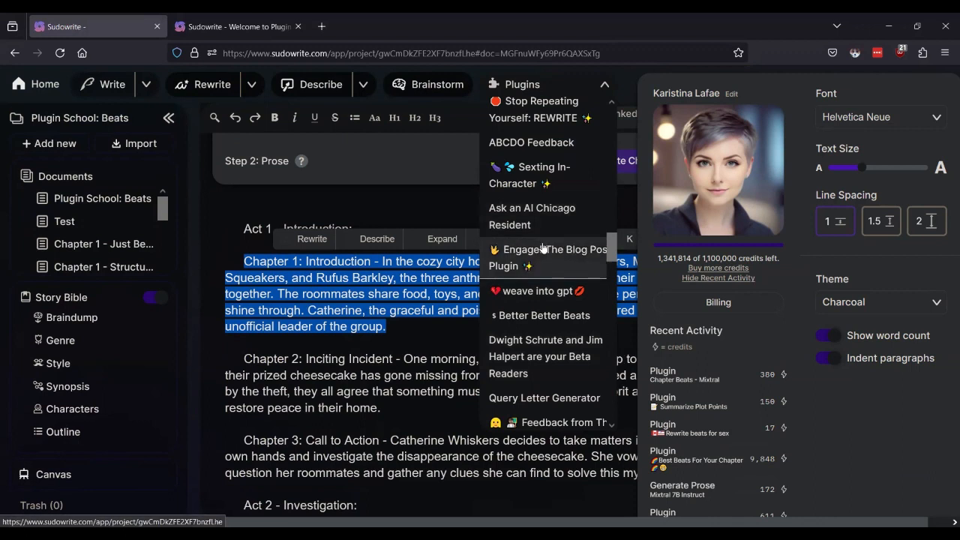
Run the Chapter Beats - Mixtral plugin on the selected Chapter 1: Introduction paragraph
scroll(548, 221, down, 3)
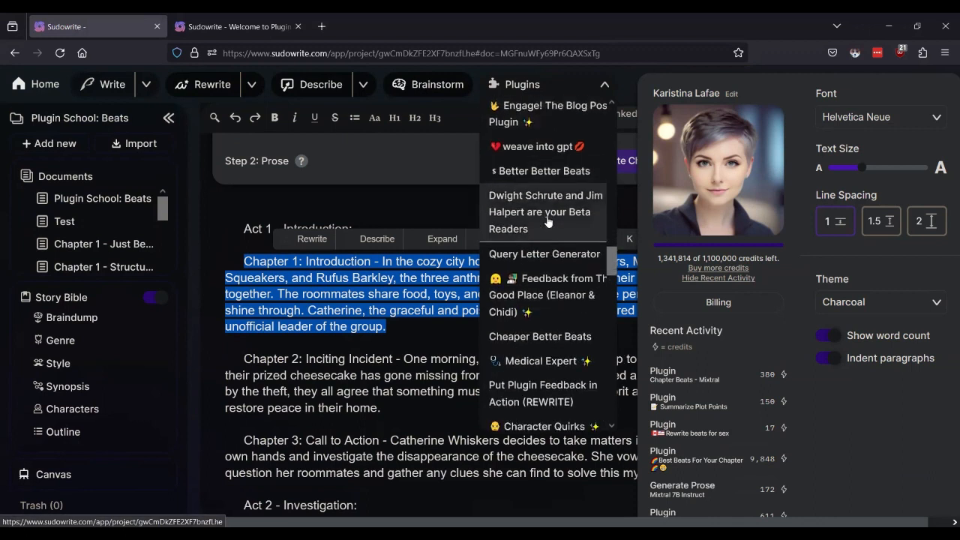
scroll(548, 221, down, 4)
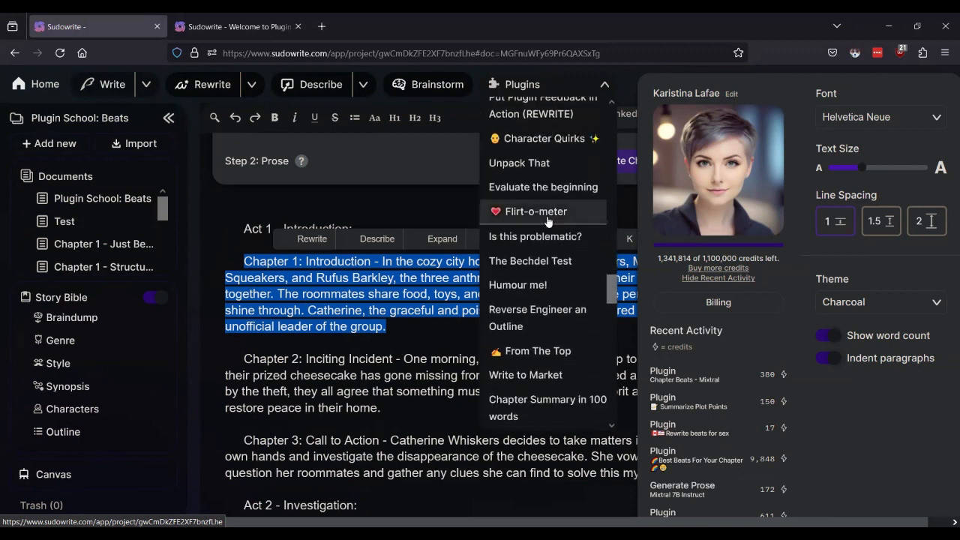
scroll(548, 221, down, 5)
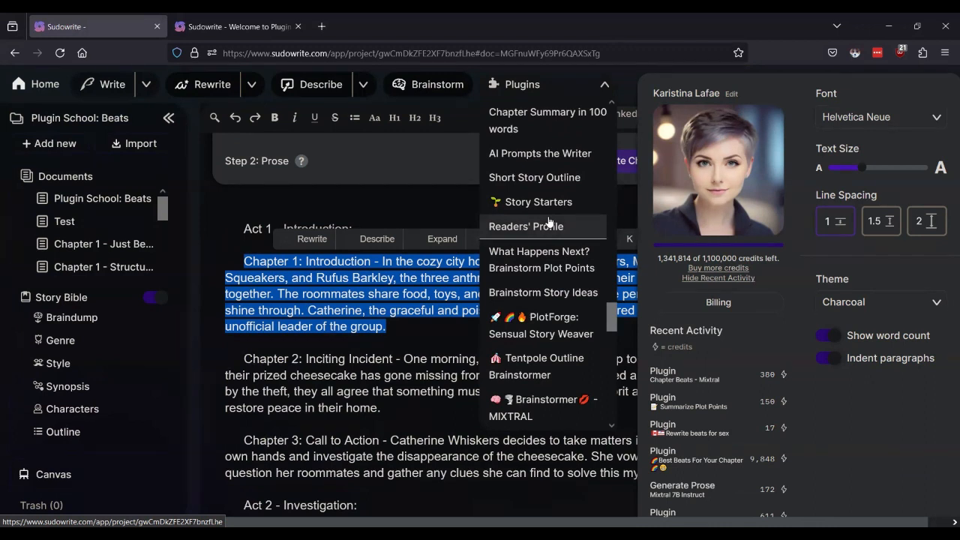
scroll(548, 222, down, 5)
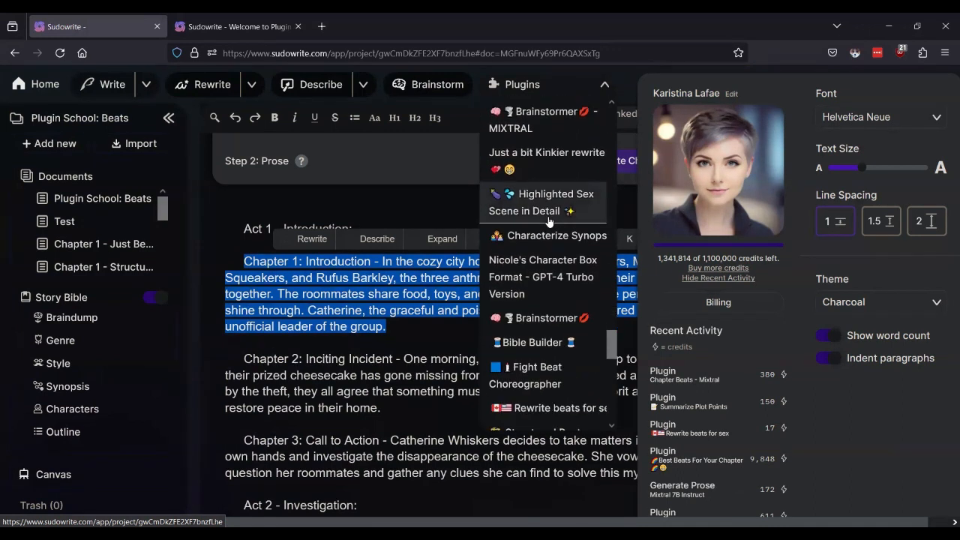
scroll(548, 221, down, 5)
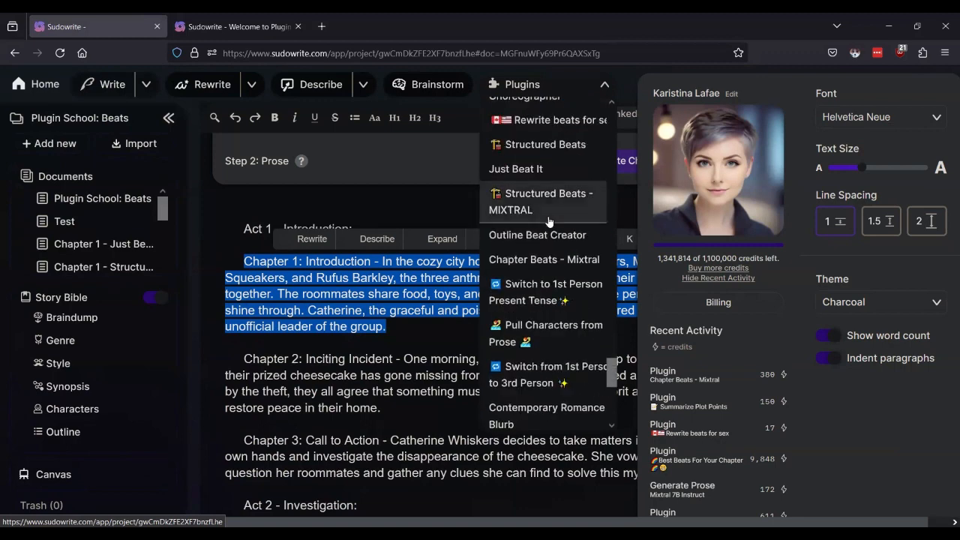
click(548, 258)
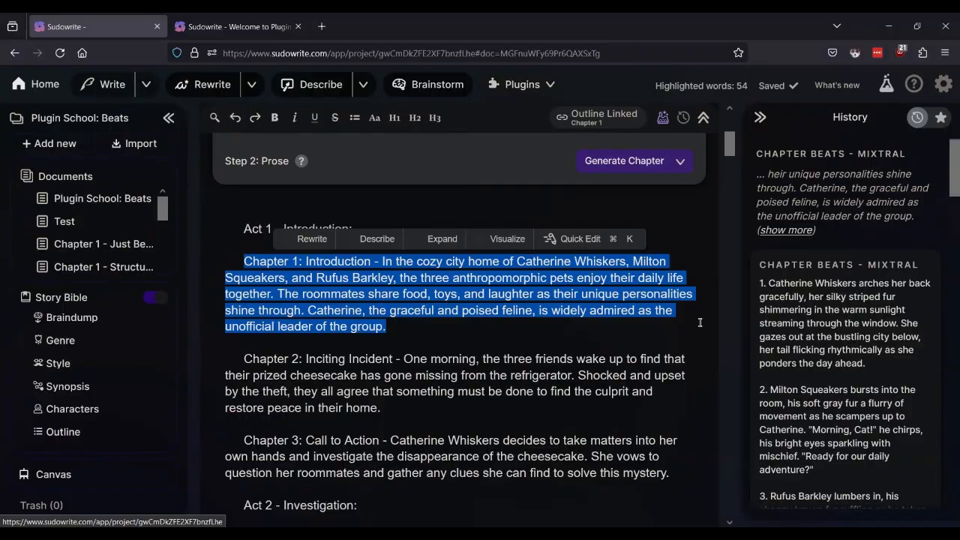
Read through the numbered beats the plugin generated for Chapter 1, from the first beat to the last
scroll(608, 351, down, 10)
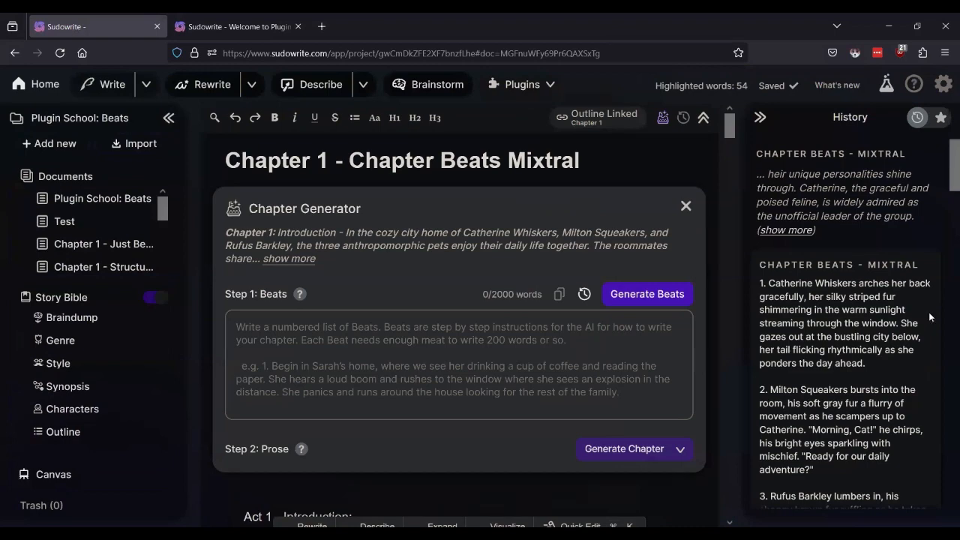
scroll(883, 343, down, 5)
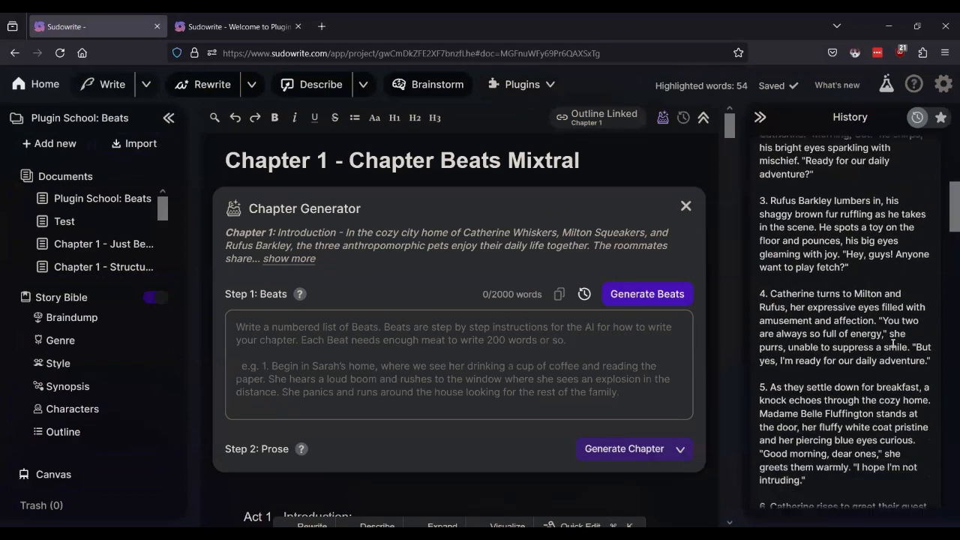
scroll(883, 343, up, 2)
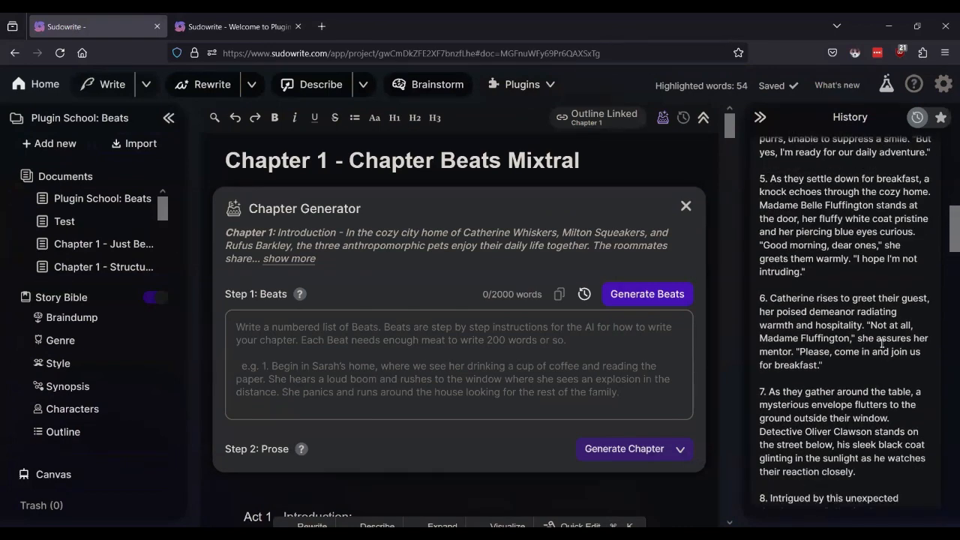
scroll(882, 343, up, 10)
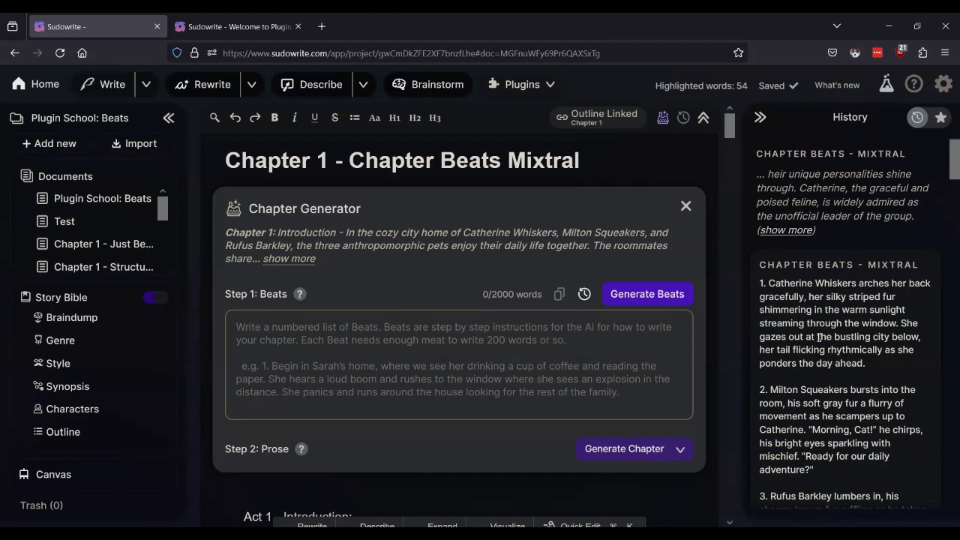
scroll(819, 337, down, 2)
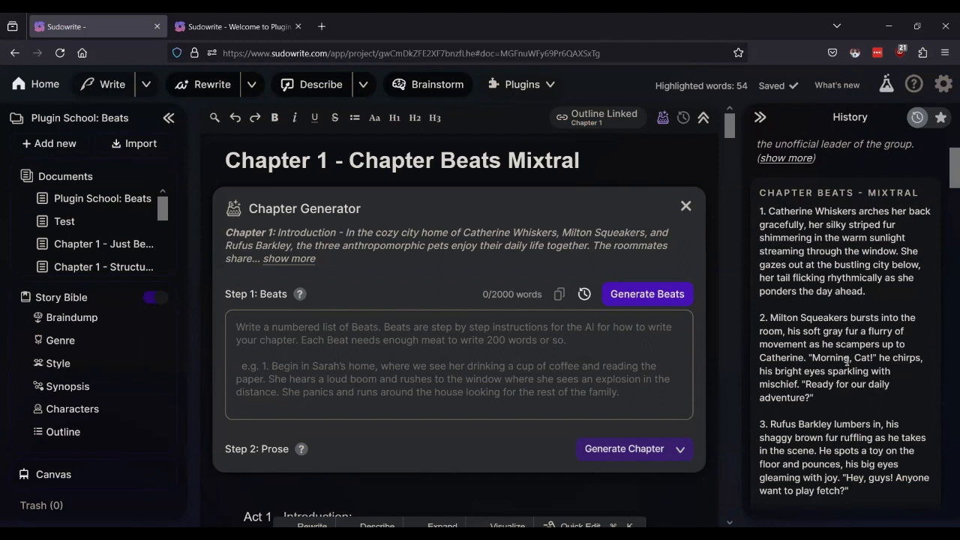
scroll(853, 354, down, 2)
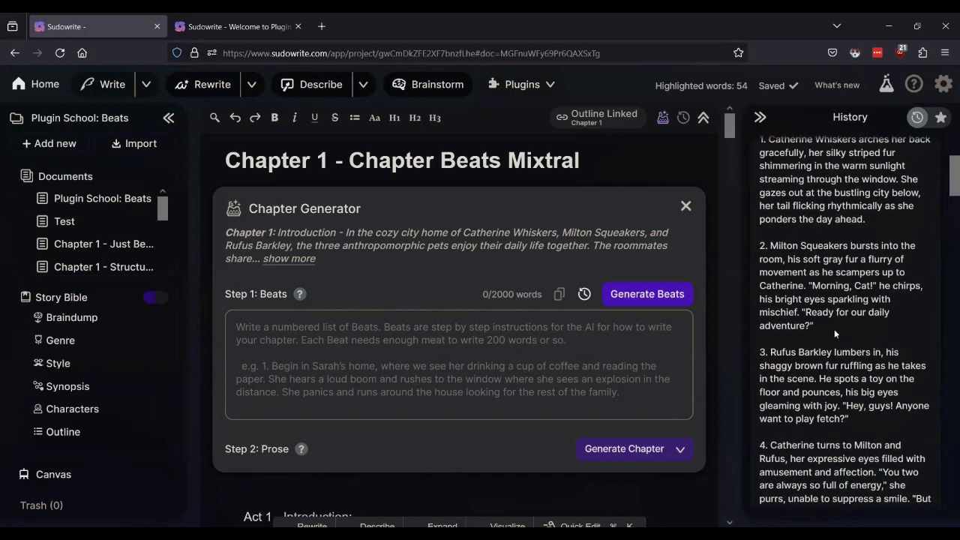
scroll(817, 294, down, 10)
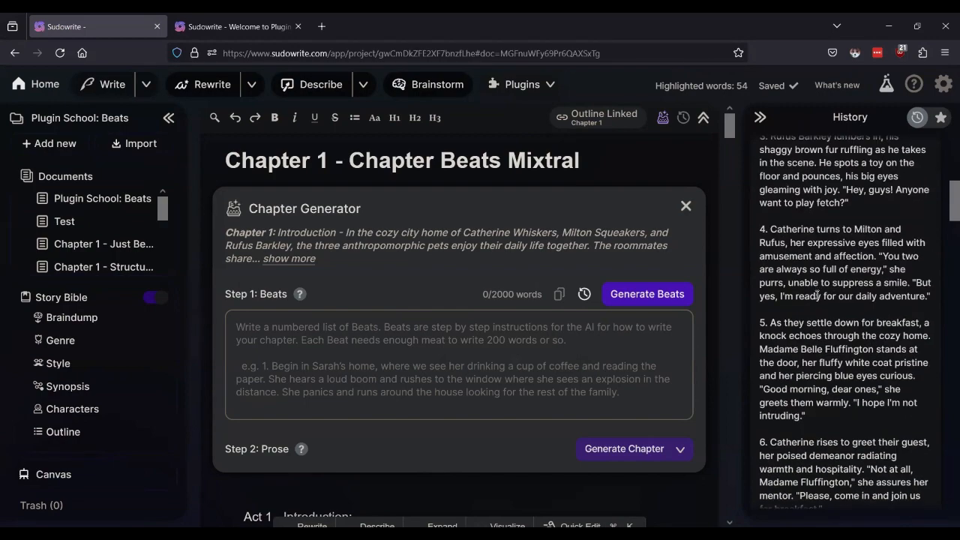
scroll(816, 294, down, 10)
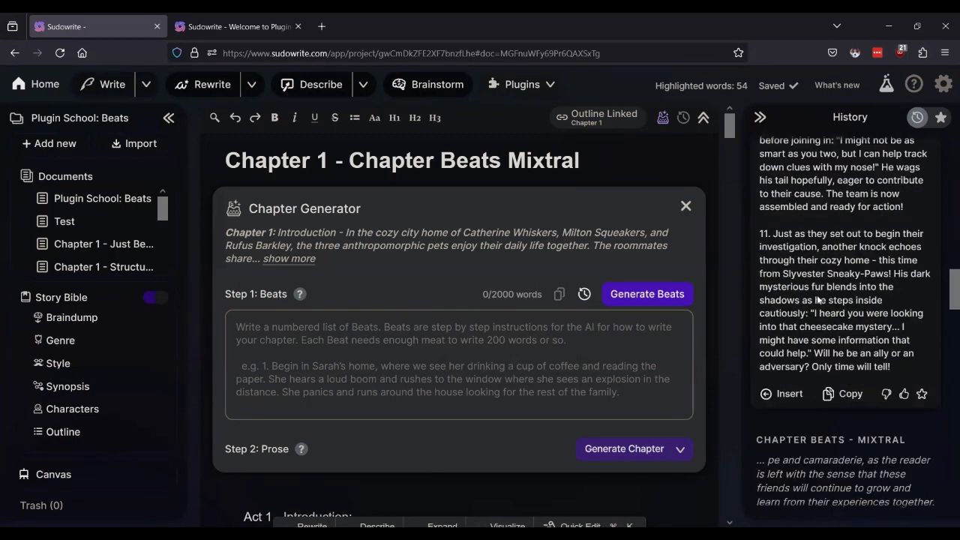
Copy the plugin's generated Chapter 1 beats and paste them into the Chapter Generator's Step 1: Beats field
click(845, 227)
click(440, 361)
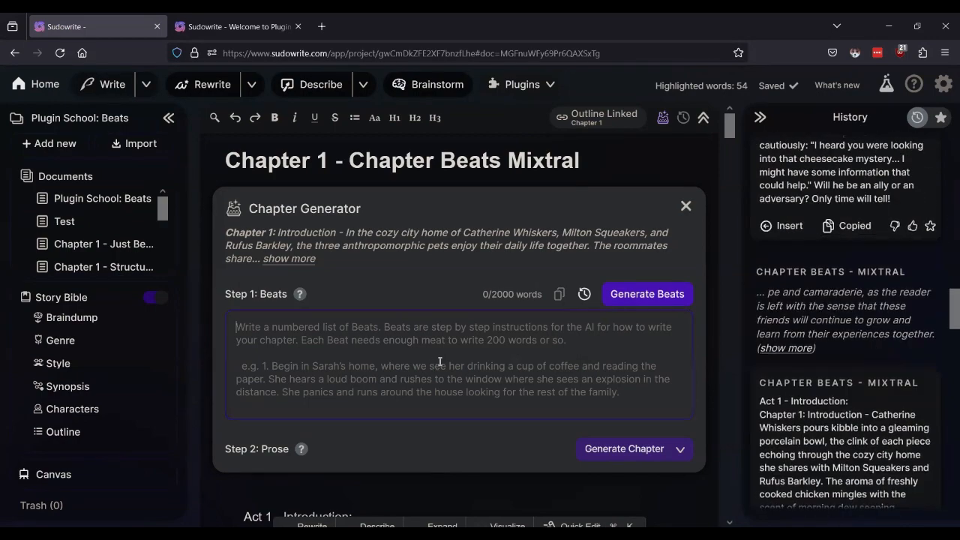
key(ctrl+v)
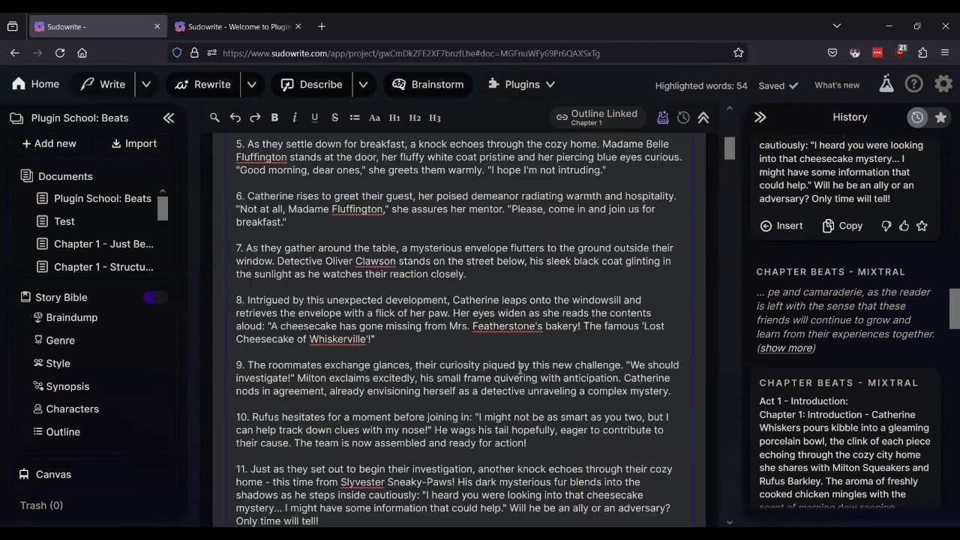
Place the text cursor at the end of the document, after the last Chapter 18: Epilogue paragraph
scroll(522, 367, down, 5)
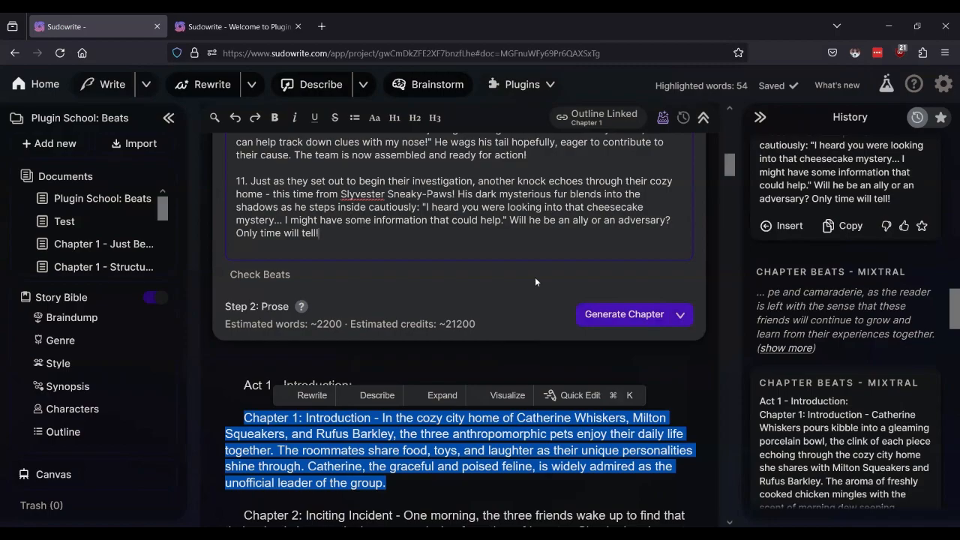
scroll(535, 277, down, 12)
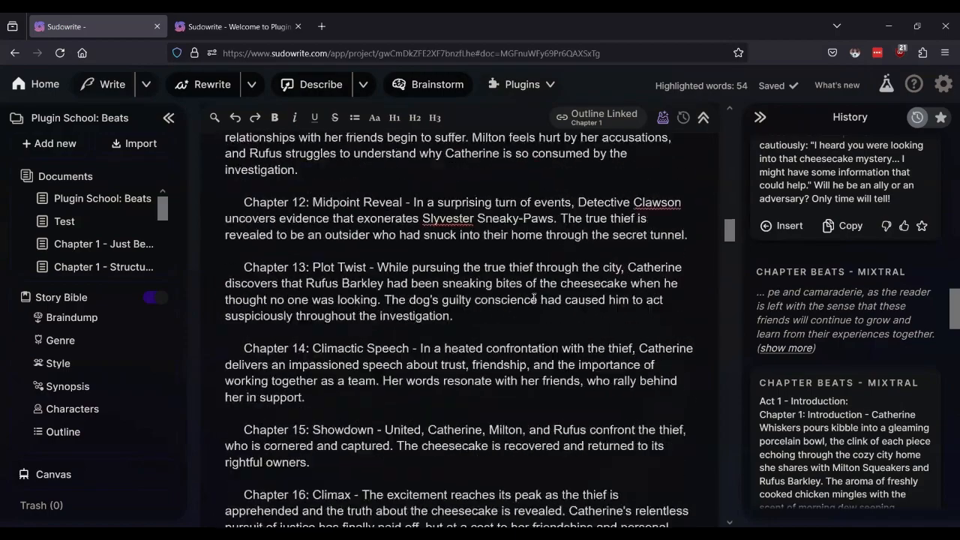
scroll(533, 297, down, 15)
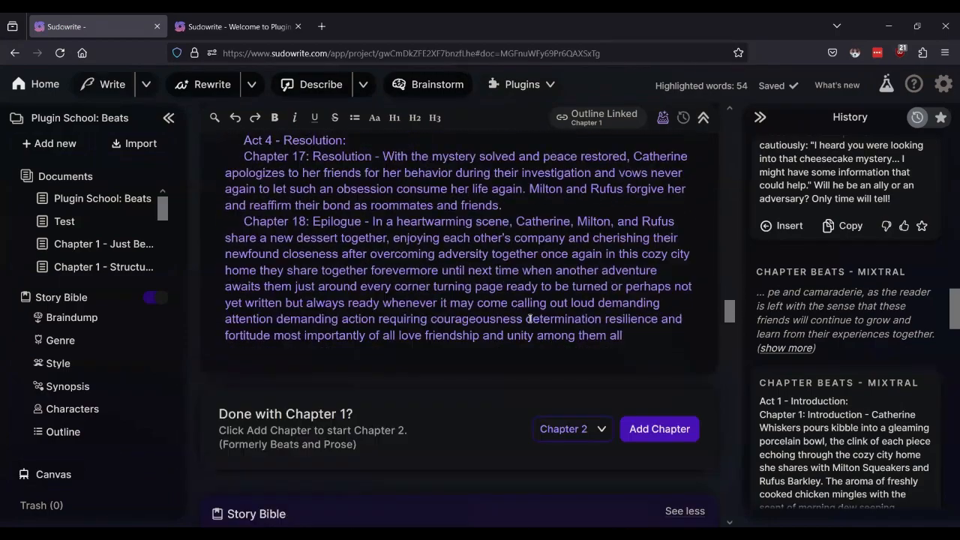
scroll(529, 319, down, 3)
scroll(529, 319, up, 2)
click(646, 266)
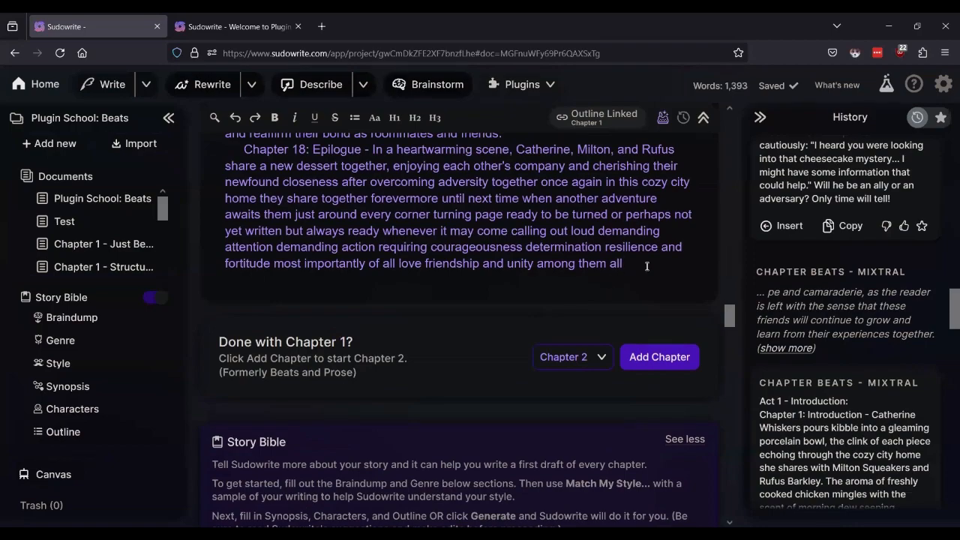
Set the Chapter Generator's prose mode to Mixtral 7B Instruct
scroll(646, 265, up, 2)
scroll(647, 266, up, 8)
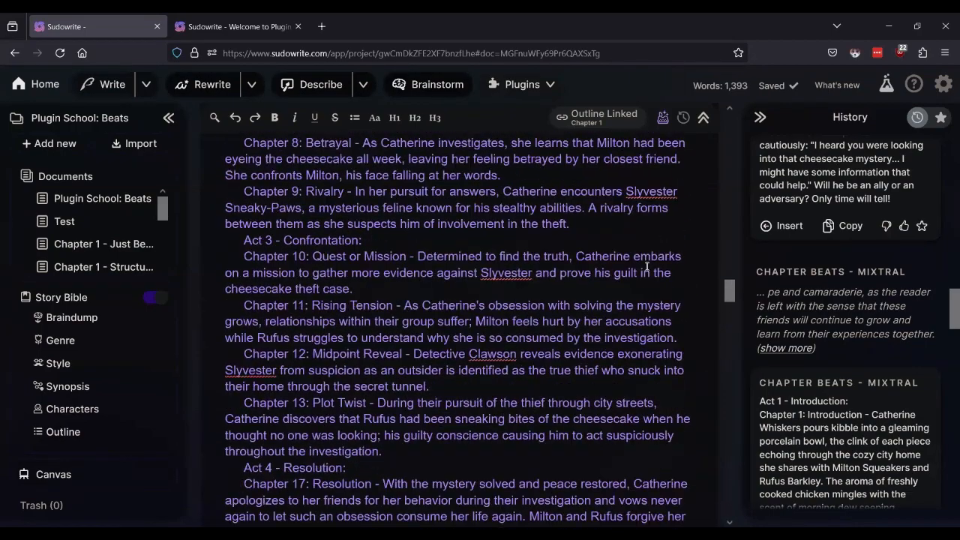
scroll(646, 266, up, 10)
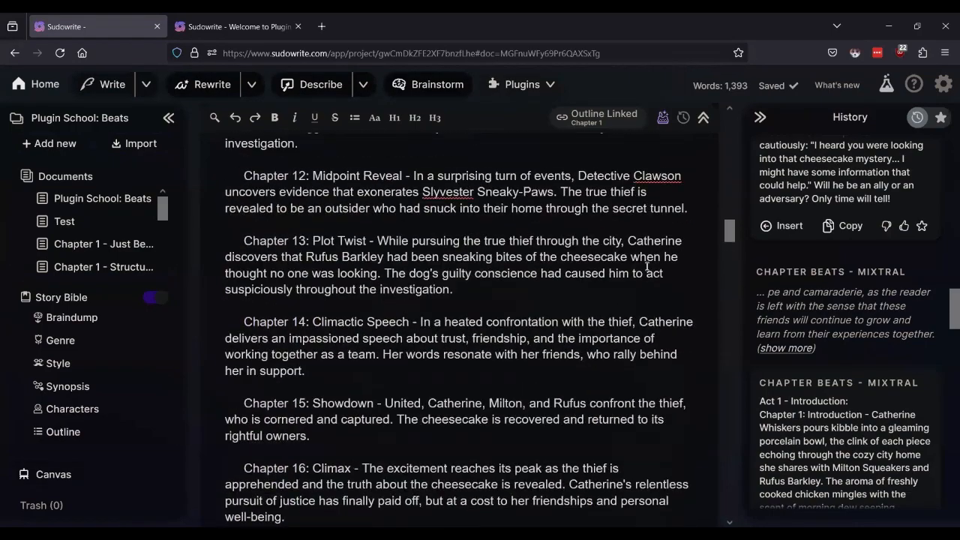
scroll(646, 266, up, 10)
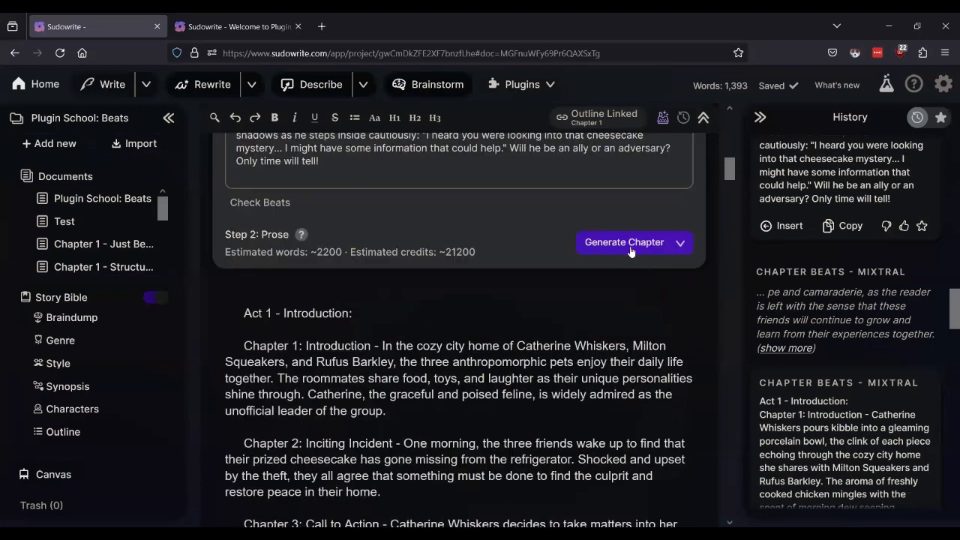
click(679, 243)
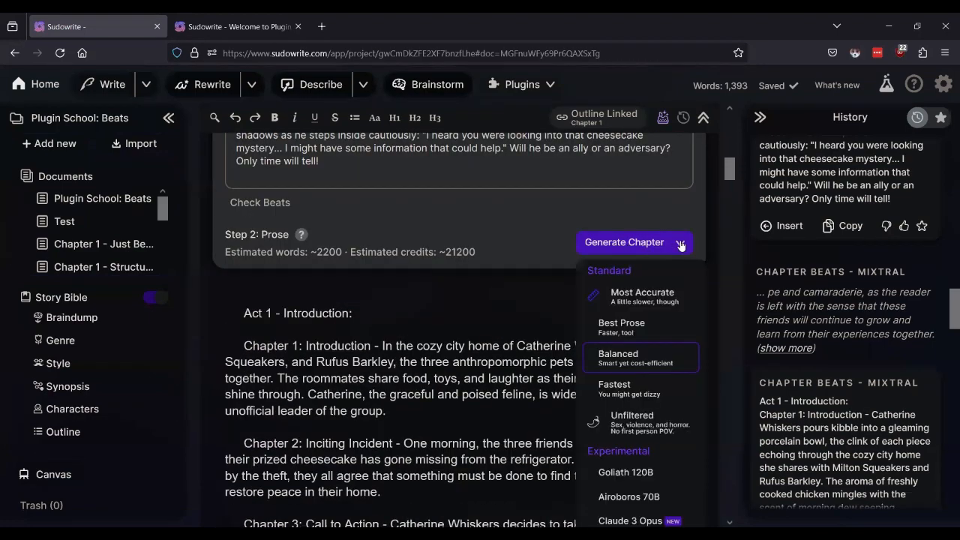
scroll(635, 398, down, 2)
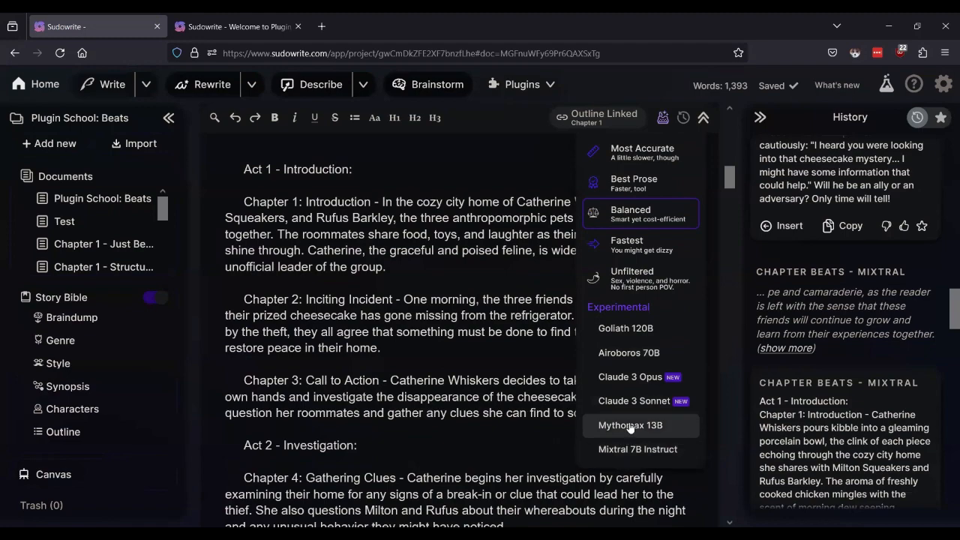
click(630, 426)
scroll(663, 171, up, 1)
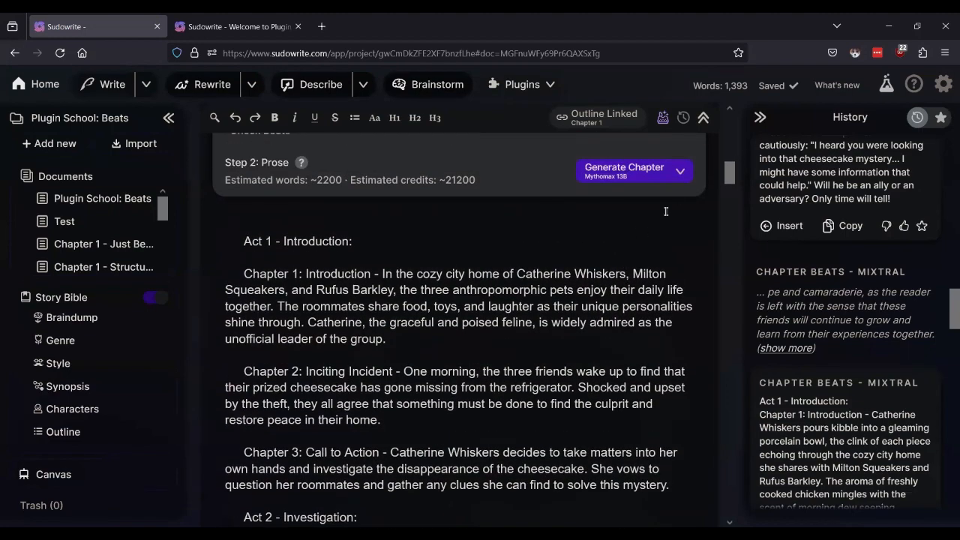
click(678, 172)
scroll(641, 386, down, 2)
click(641, 379)
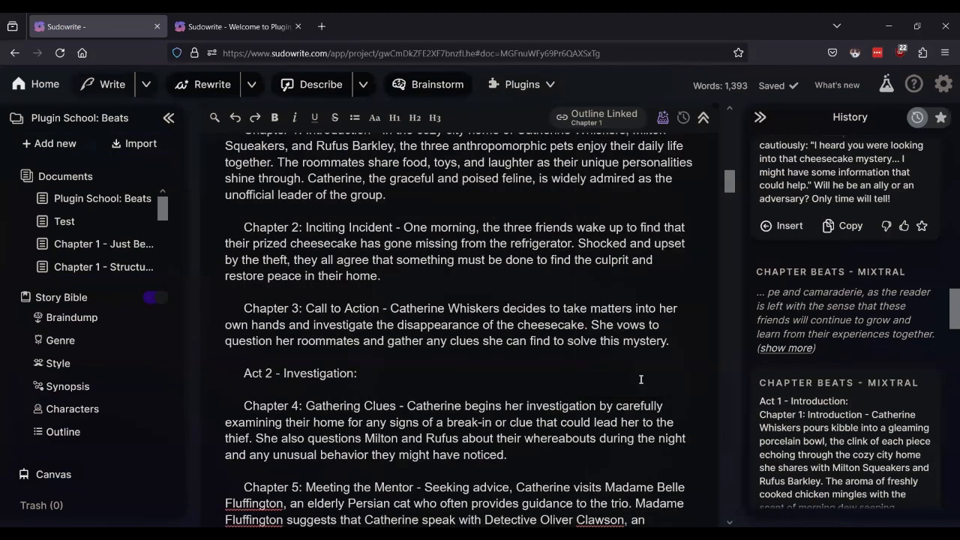
scroll(641, 379, up, 2)
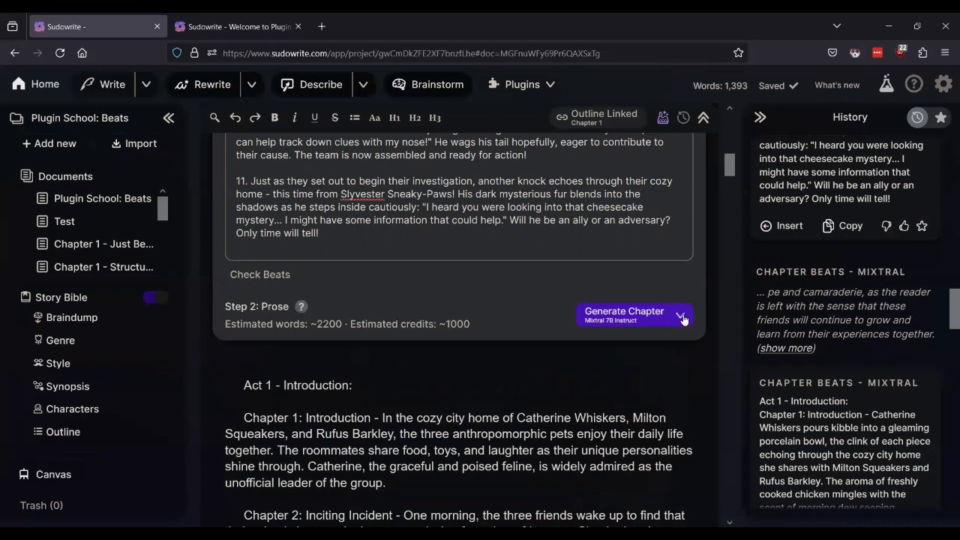
Generate Chapter 1 prose from the pasted beats and pause the writing at the end of Beat 2
click(681, 317)
click(683, 319)
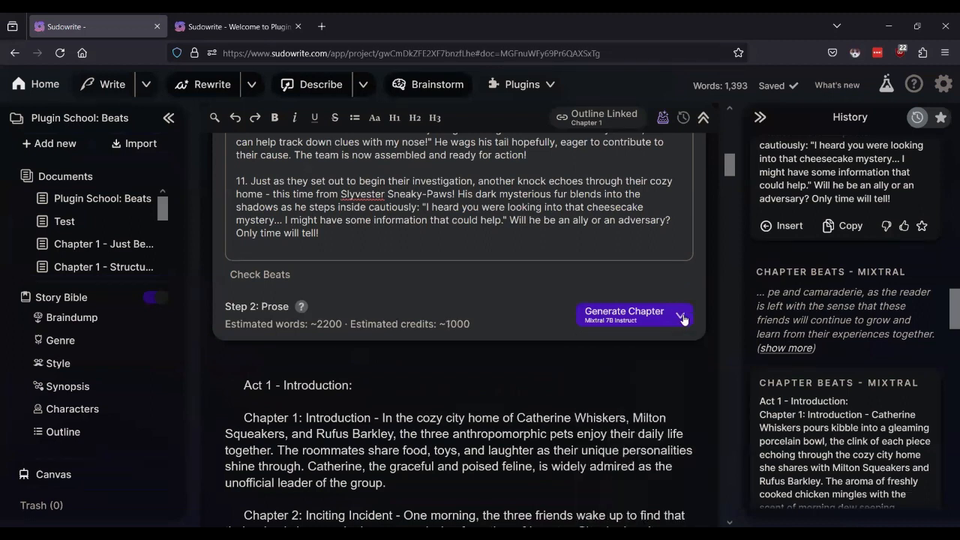
click(603, 318)
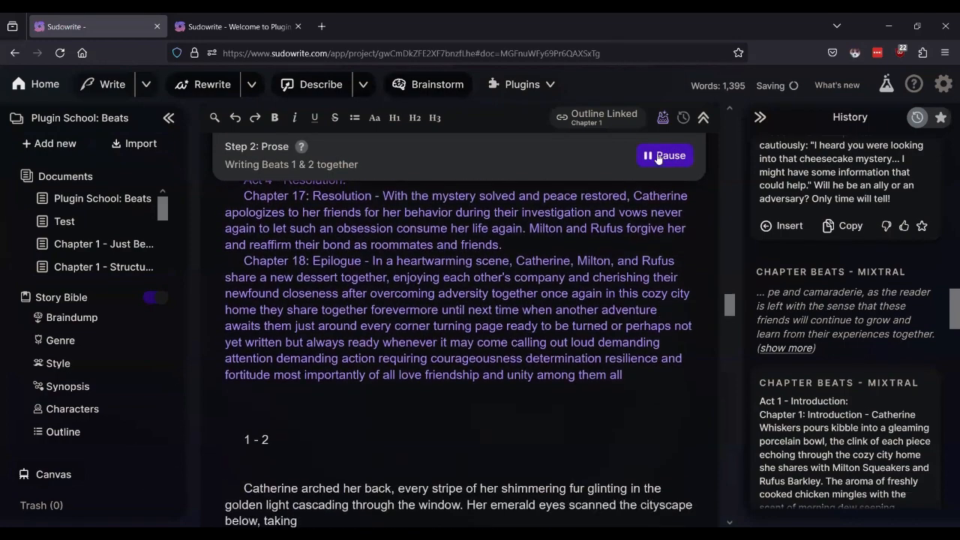
click(657, 156)
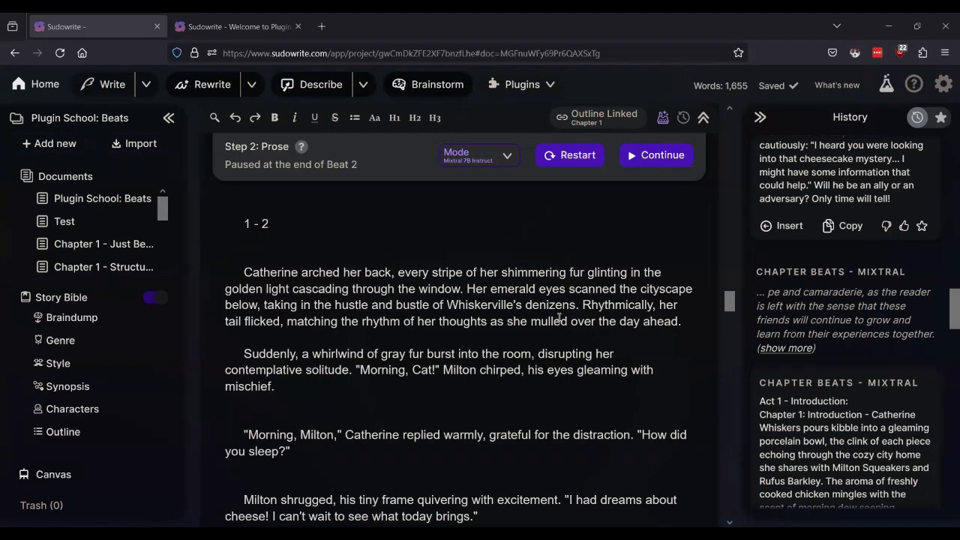
Read the prose generated for Beats 1 and 2 and compare it with the numbered beats in Step 1
scroll(559, 317, down, 3)
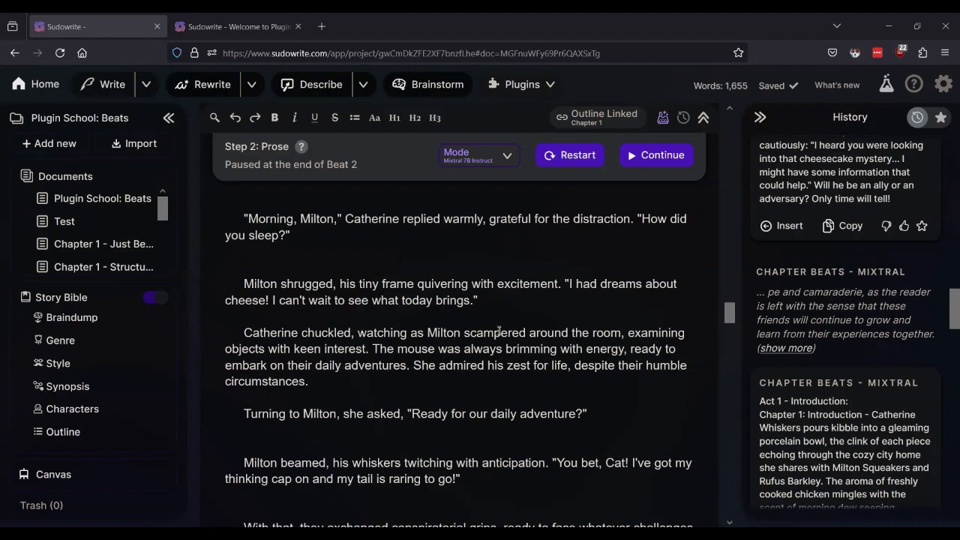
scroll(498, 331, up, 15)
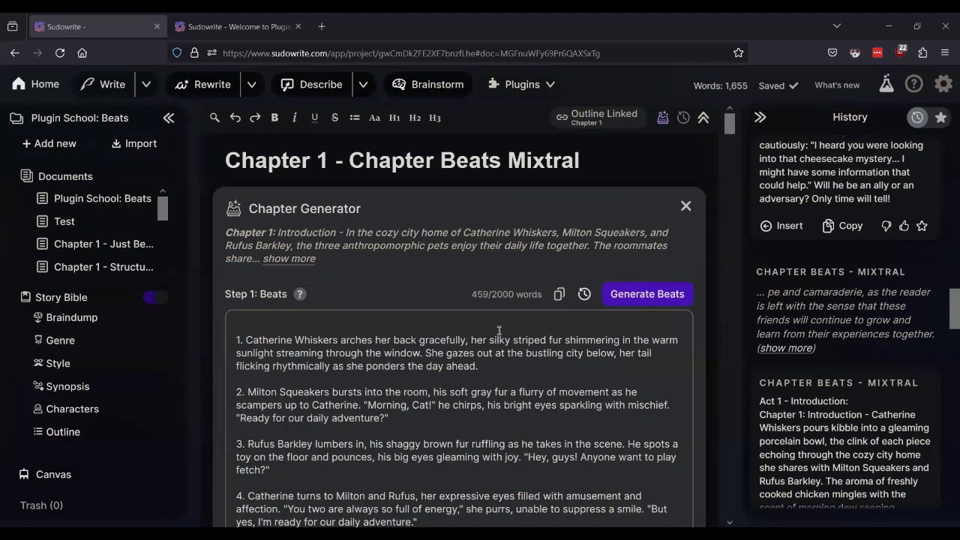
scroll(499, 330, down, 10)
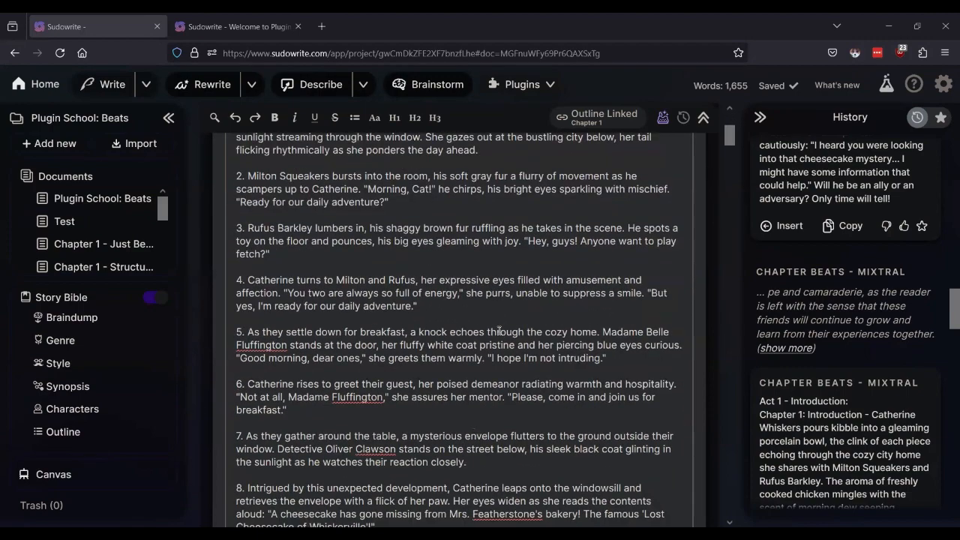
scroll(500, 331, up, 3)
scroll(499, 330, up, 3)
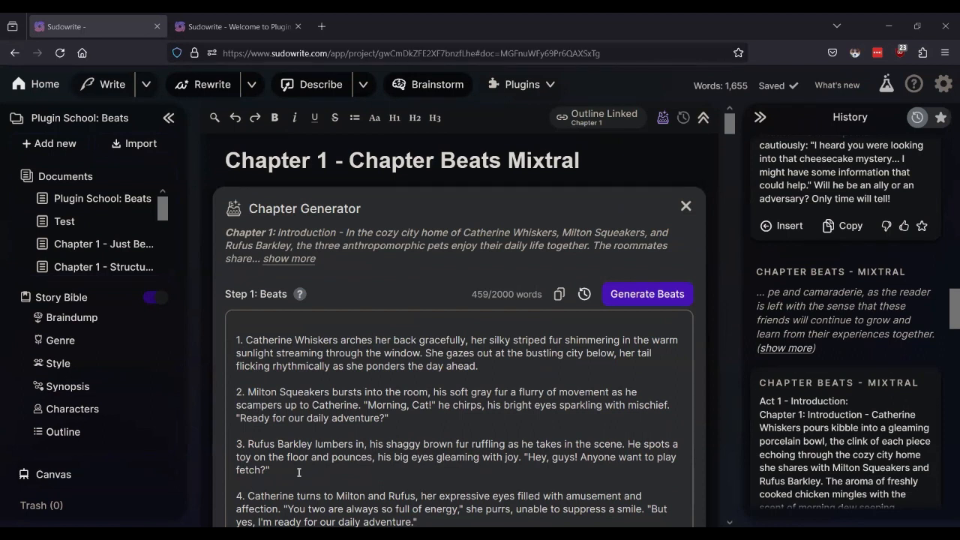
click(490, 414)
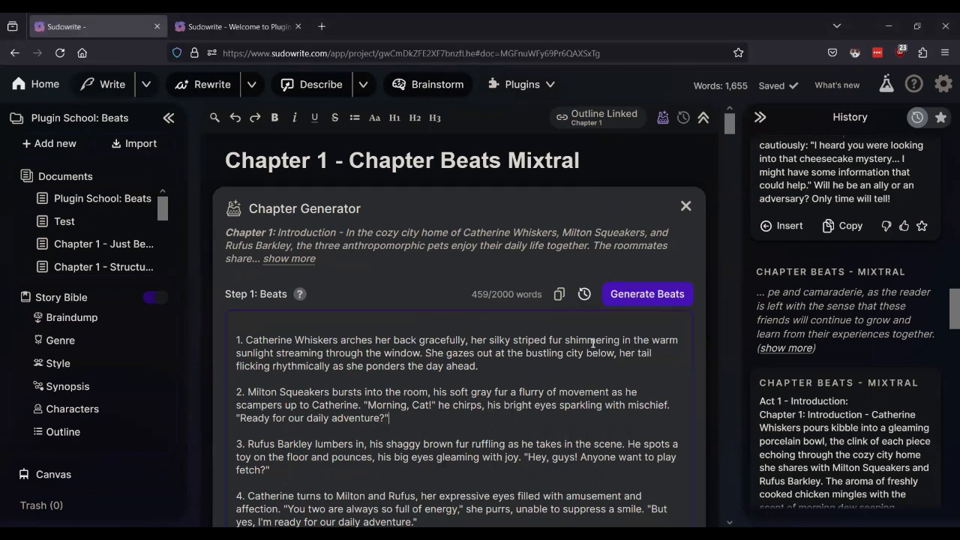
Check the account's recent activity for the credits used by the Mixtral prose generation and the Chapter Beats - Mixtral runs
click(943, 85)
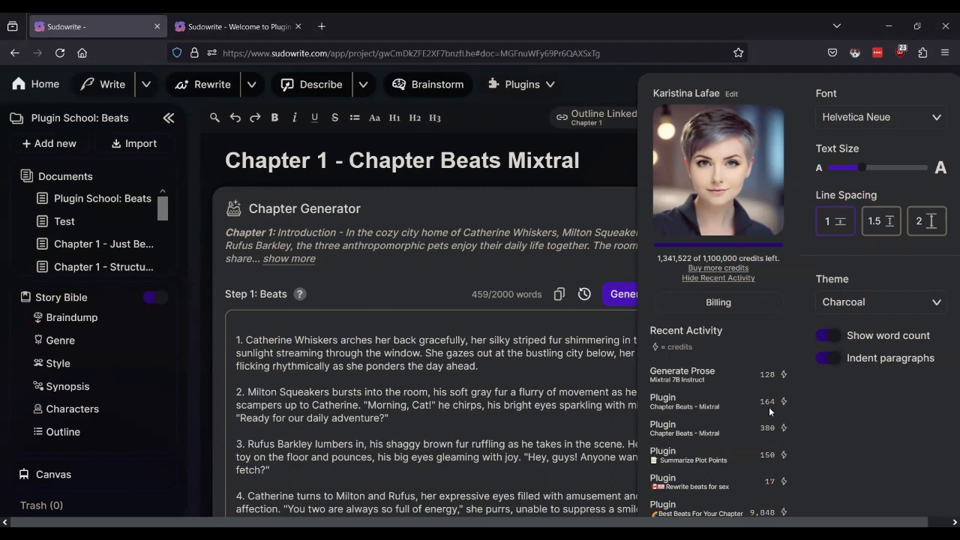
scroll(474, 395, down, 8)
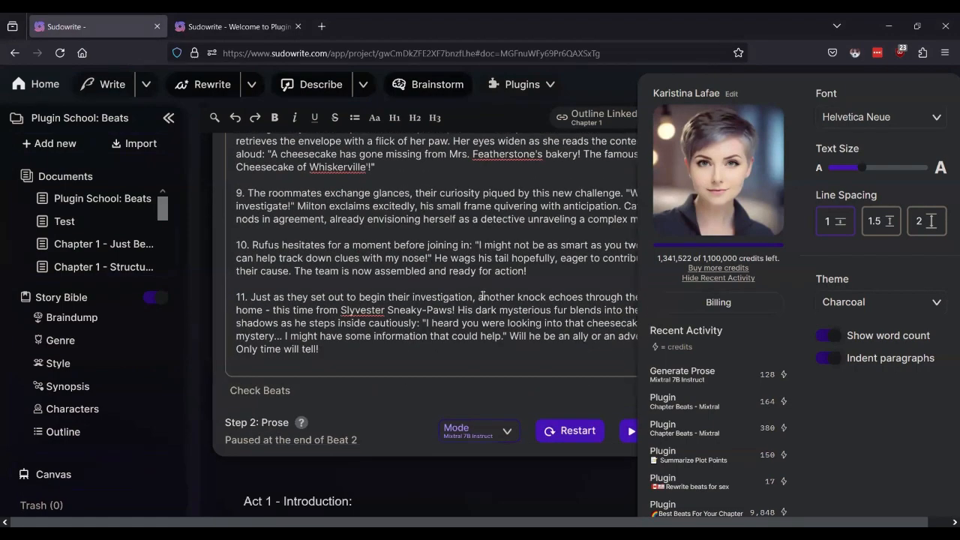
scroll(512, 313, up, 10)
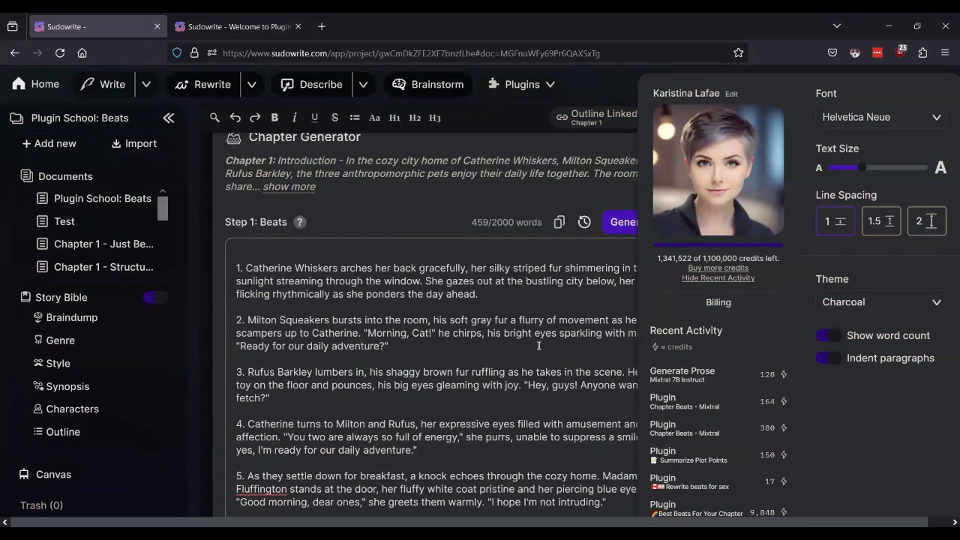
click(475, 346)
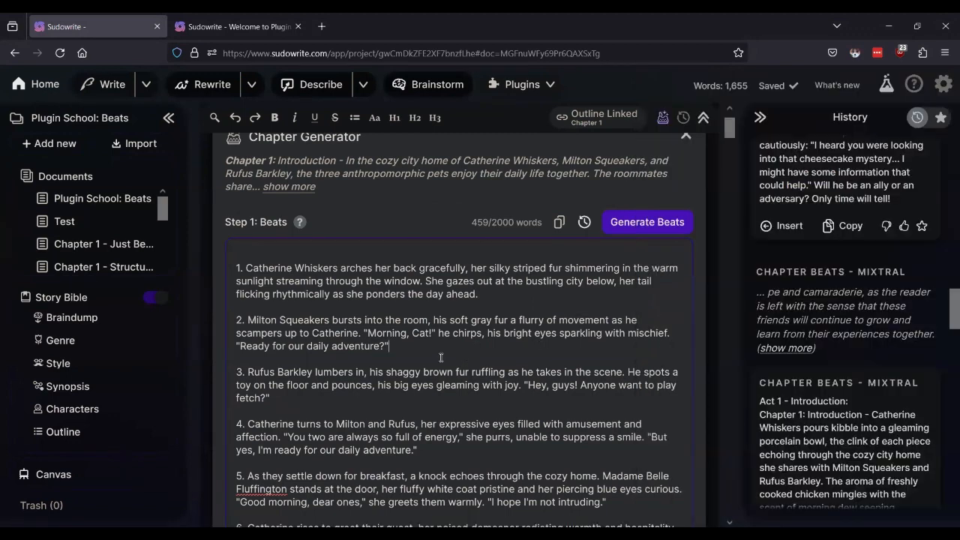
scroll(508, 328, down, 4)
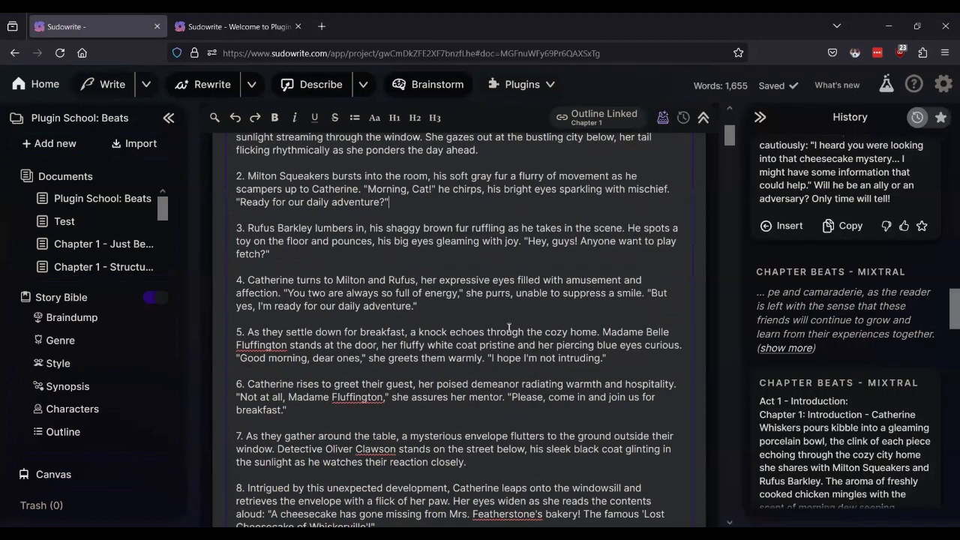
scroll(508, 327, up, 4)
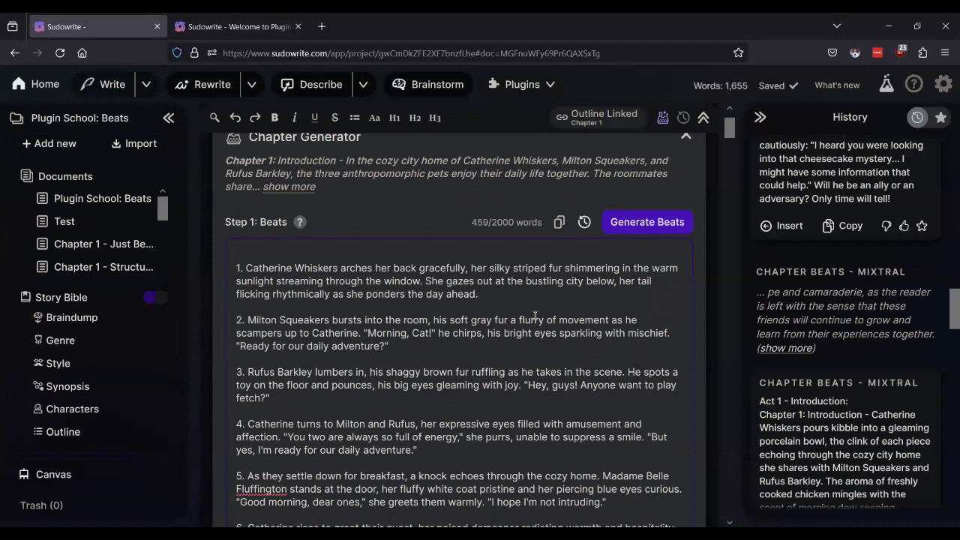
scroll(534, 316, down, 4)
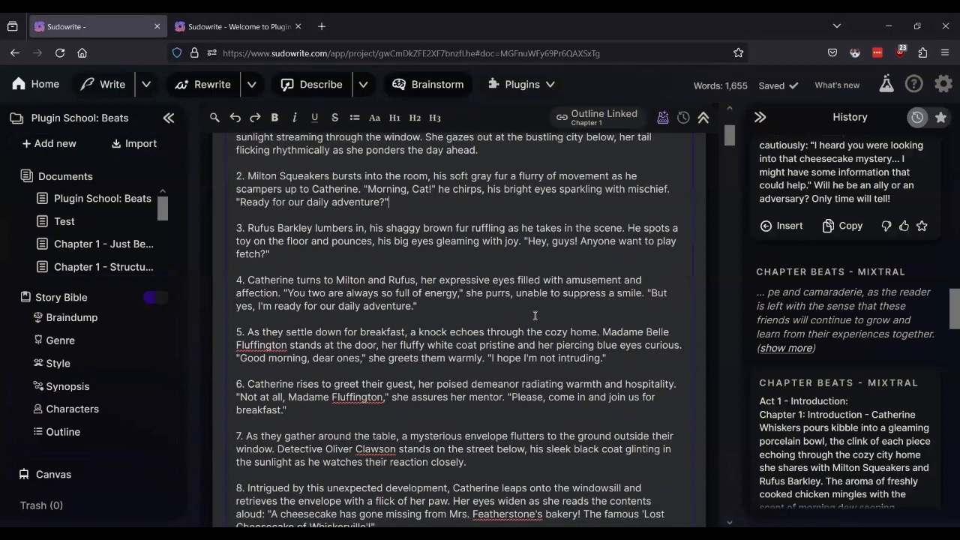
scroll(535, 316, up, 4)
scroll(535, 315, up, 1)
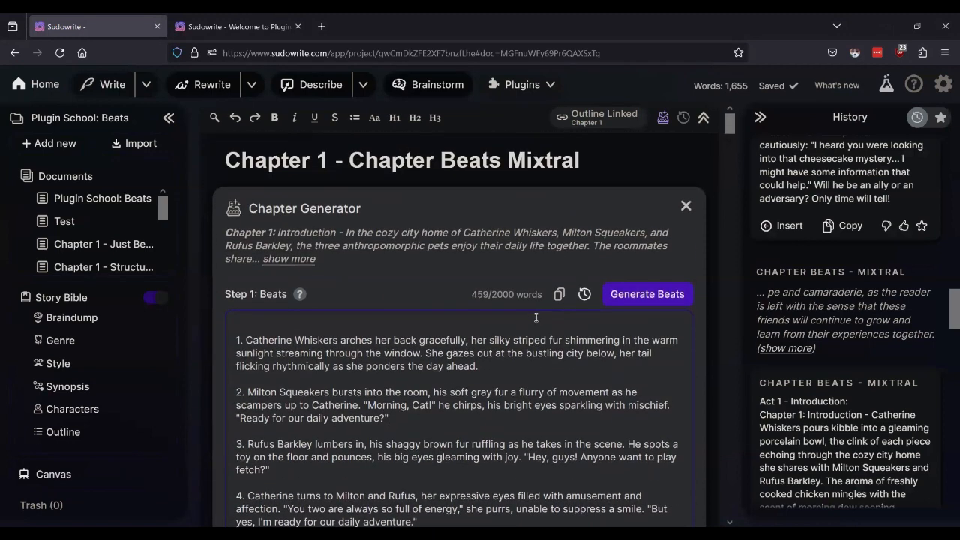
Copy the paragraph of 13 numbered beats from the Chapter 1 - Better Better Beats document
click(58, 295)
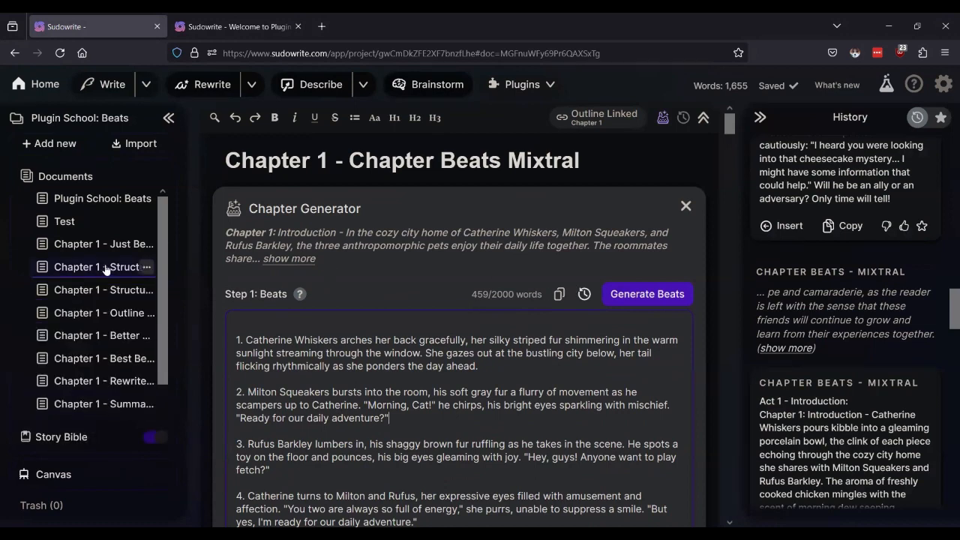
click(99, 358)
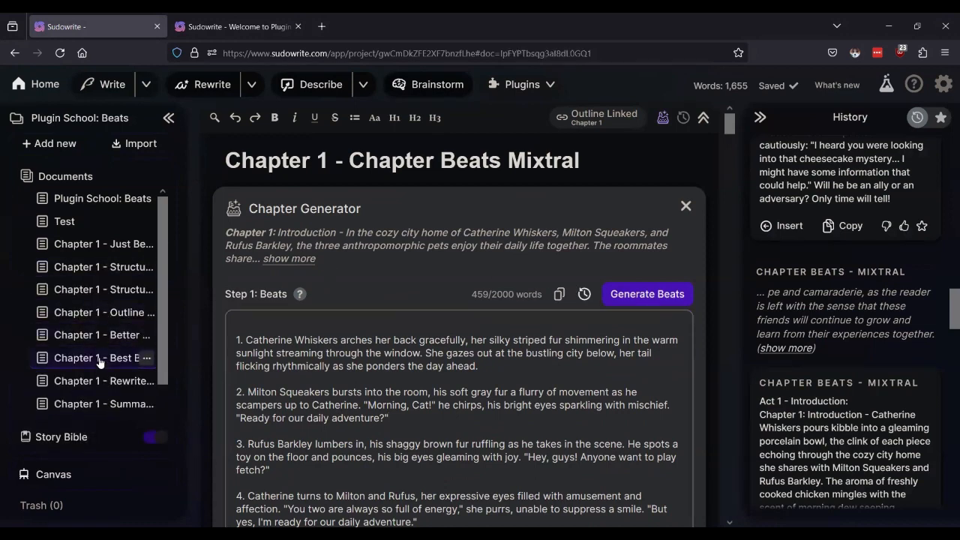
scroll(410, 329, down, 2)
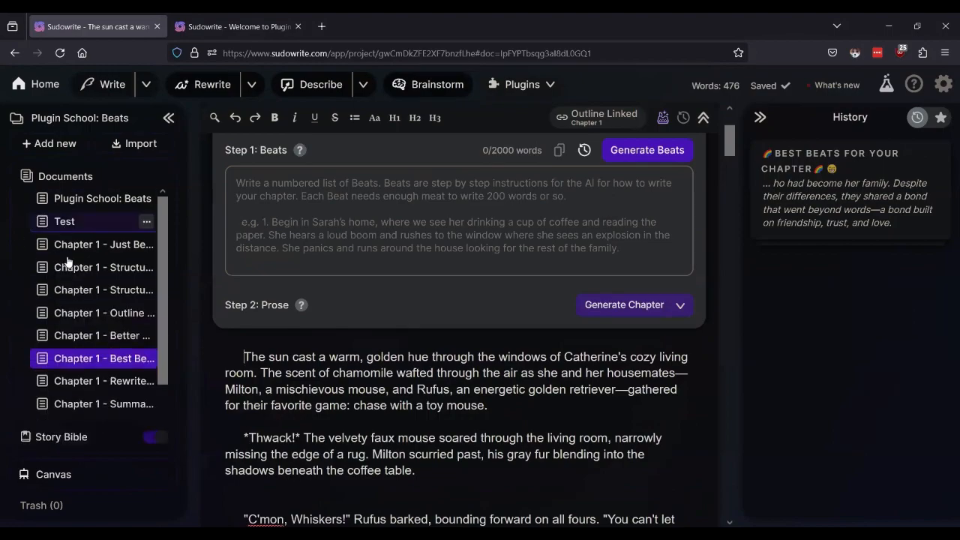
click(80, 335)
scroll(472, 369, down, 13)
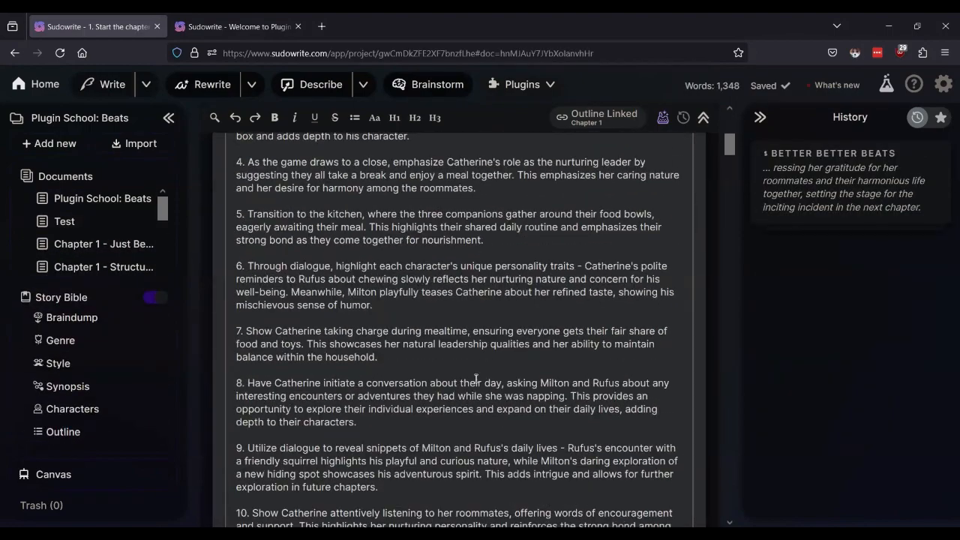
triple_click(405, 309)
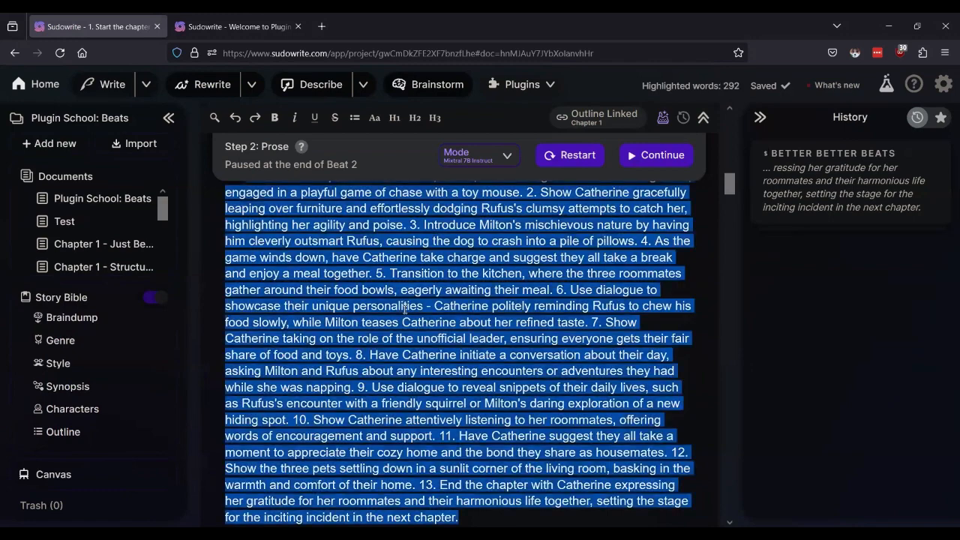
Paste the copied beats as a new paragraph after the generated prose in the Chapter 1 - Chapter Beats Mixtral document
click(59, 298)
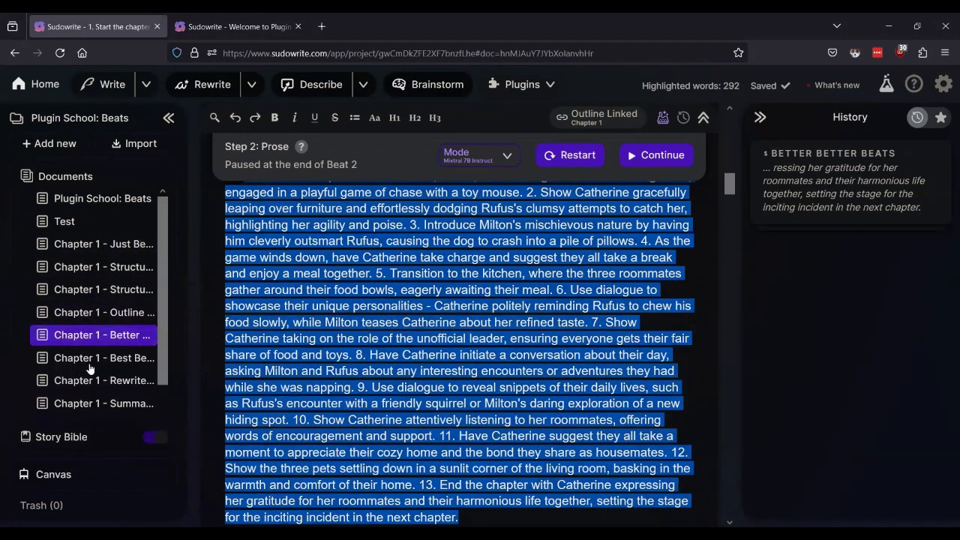
scroll(90, 371, down, 1)
click(97, 396)
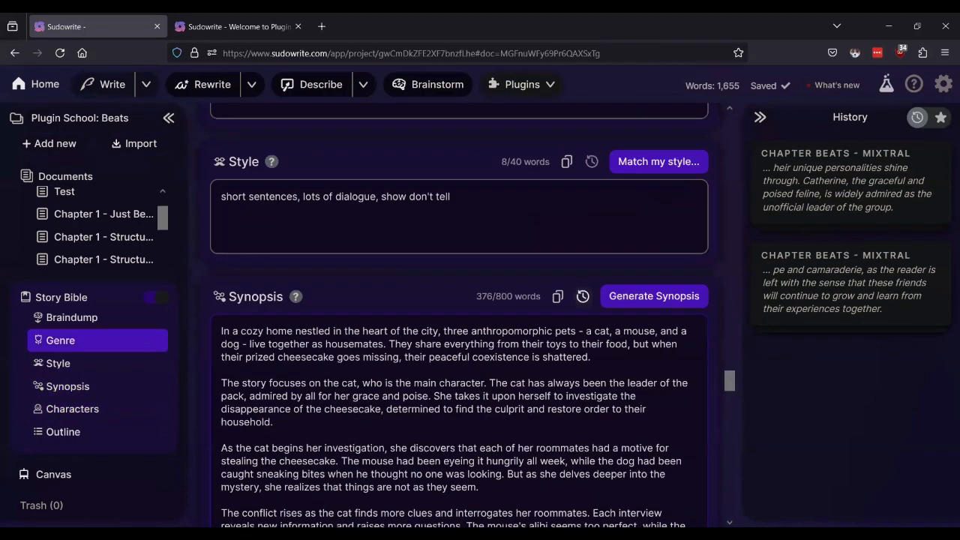
scroll(591, 297, up, 9)
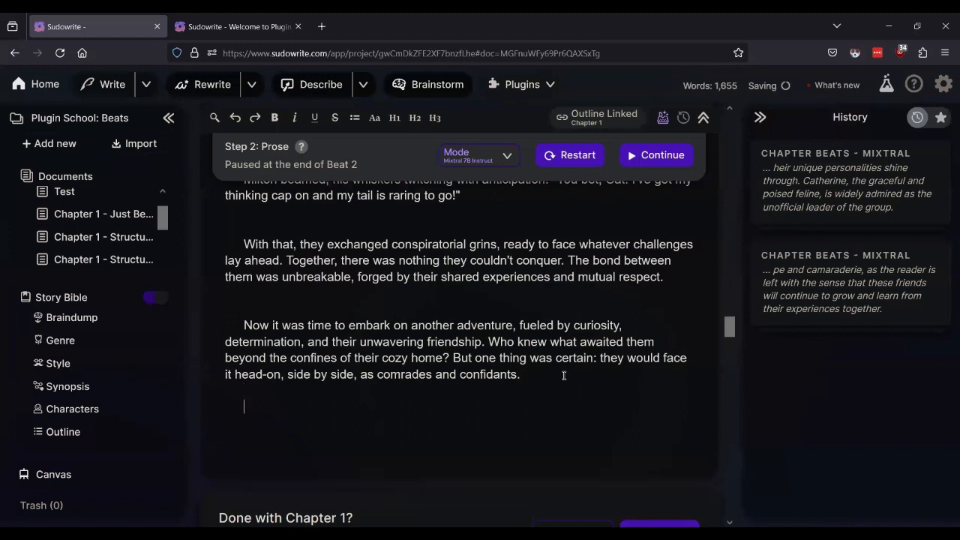
key(Return)
key(ctrl+v)
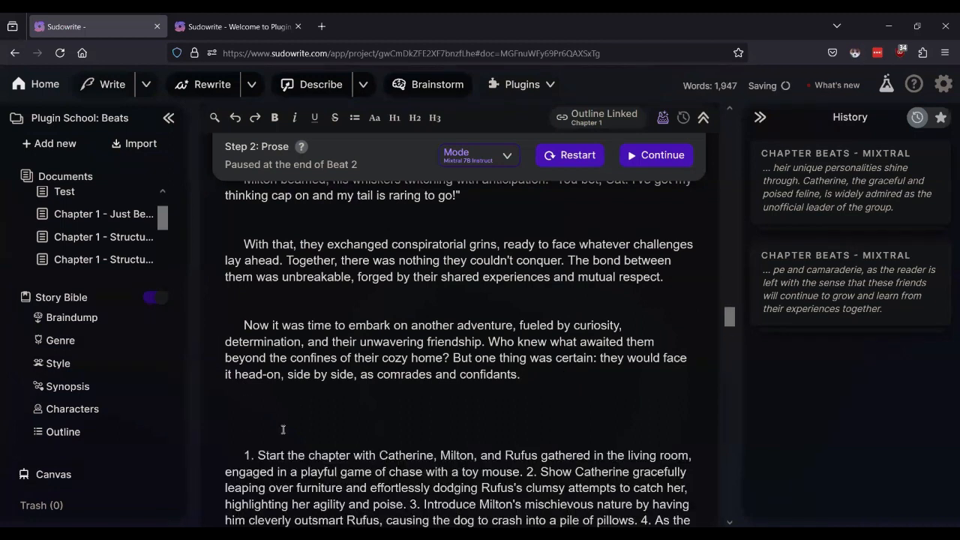
Run the Chapter Beats - Mixtral plugin on the pasted paragraph of 13 numbered beats
triple_click(418, 456)
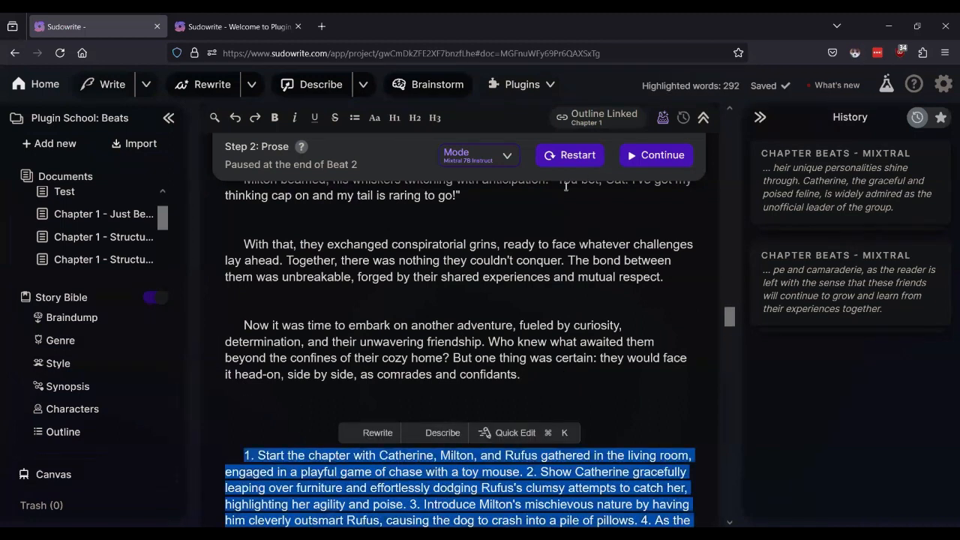
click(553, 87)
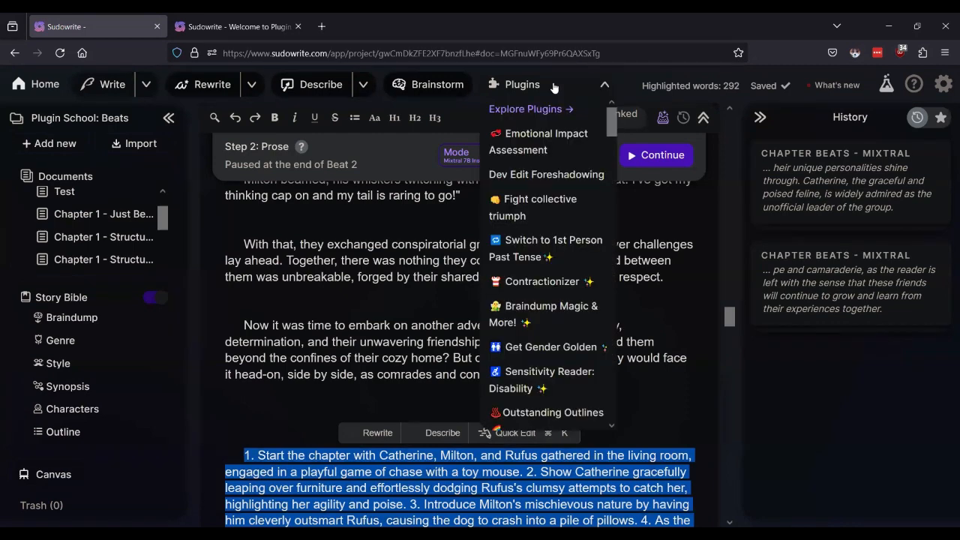
scroll(541, 277, down, 10)
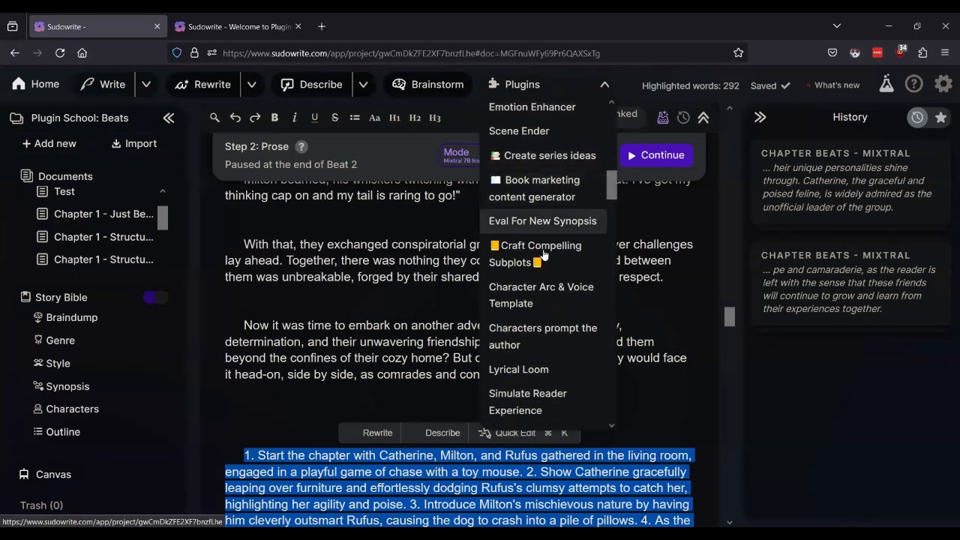
scroll(541, 279, down, 6)
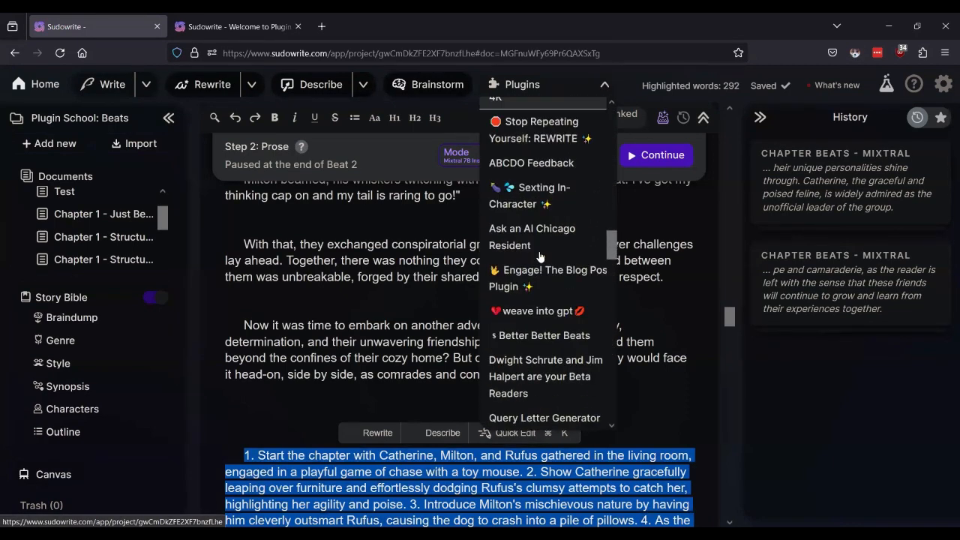
scroll(554, 254, down, 6)
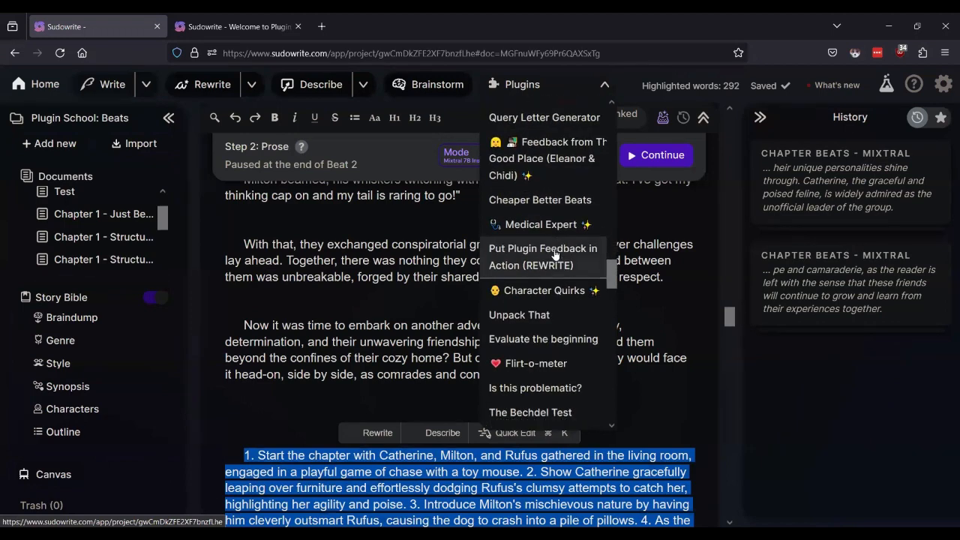
scroll(554, 255, down, 3)
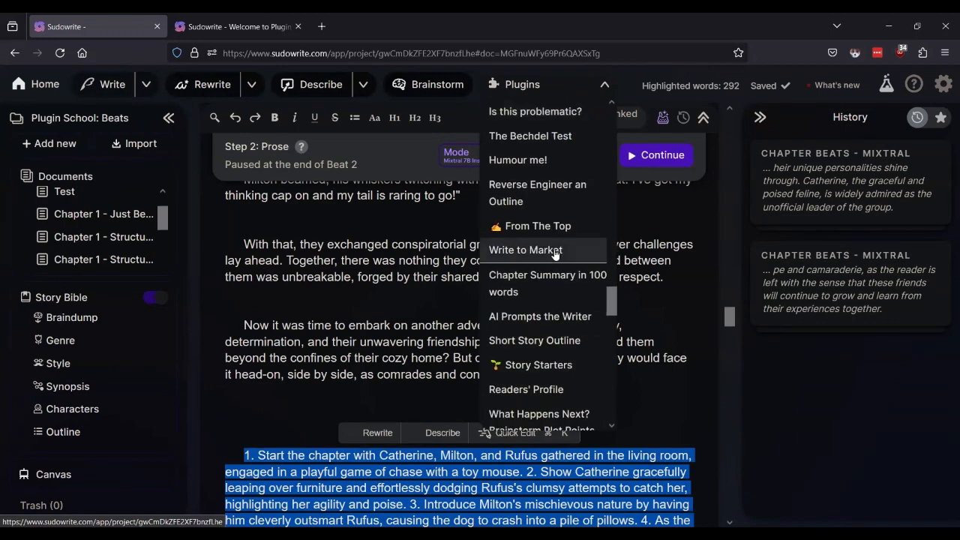
scroll(555, 255, down, 5)
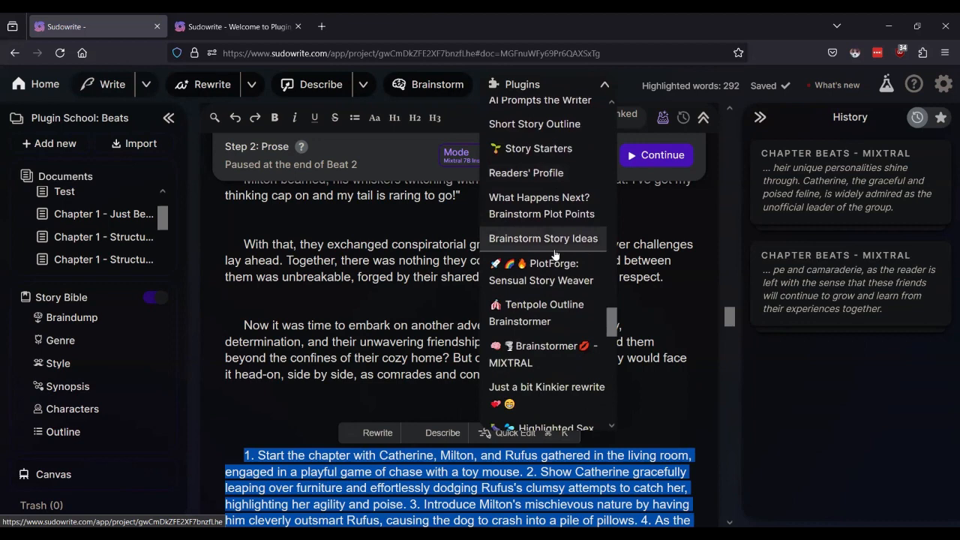
scroll(555, 255, down, 5)
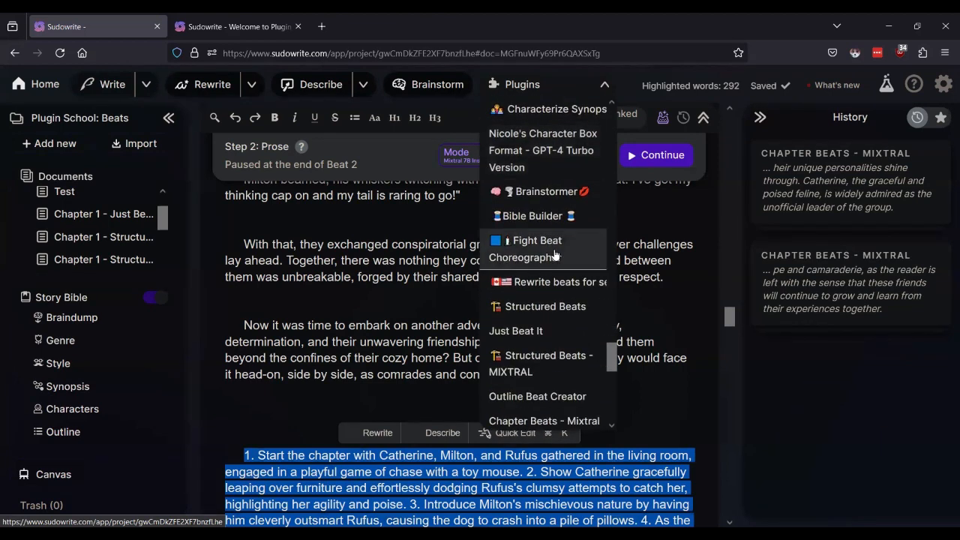
scroll(555, 256, down, 5)
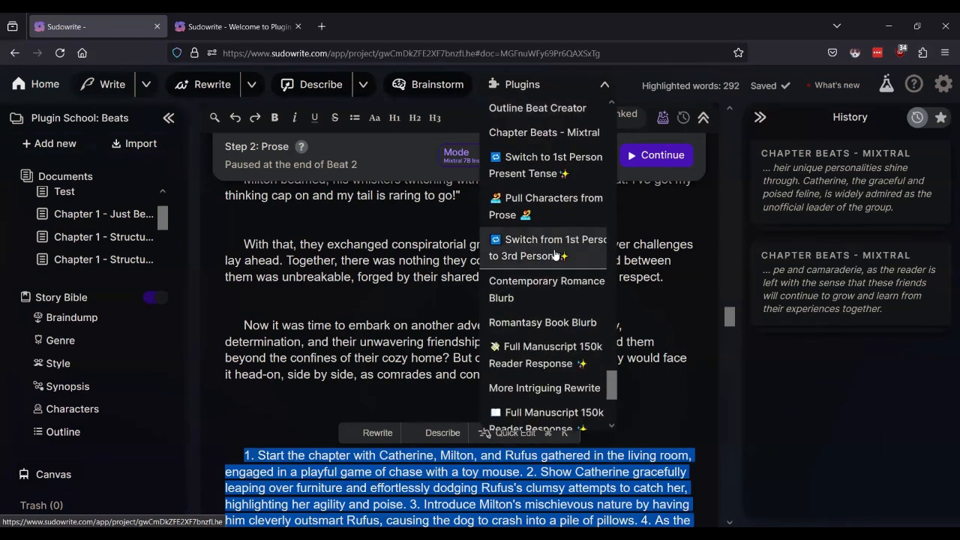
click(535, 132)
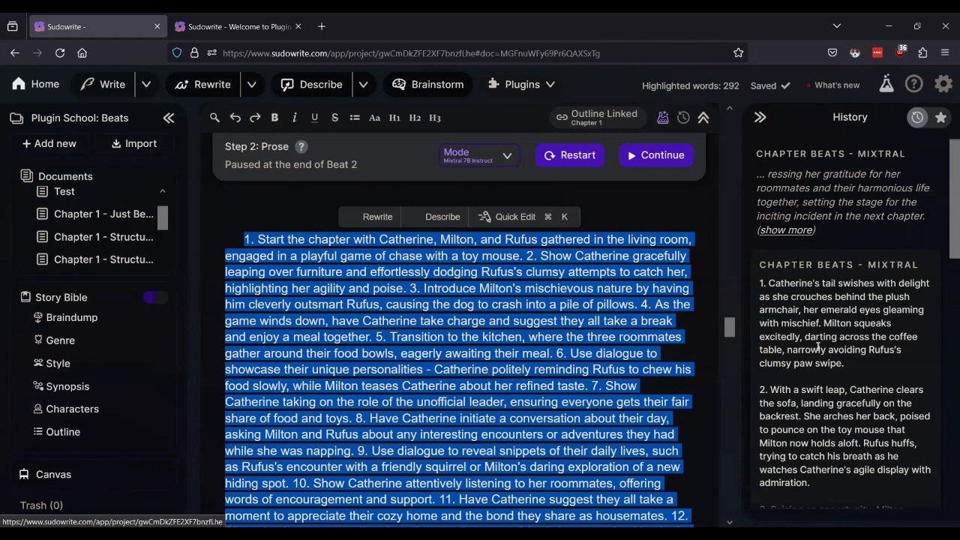
Read through the newly generated Chapter Beats - Mixtral result in the history and compare it with the original numbered beats
scroll(817, 346, down, 2)
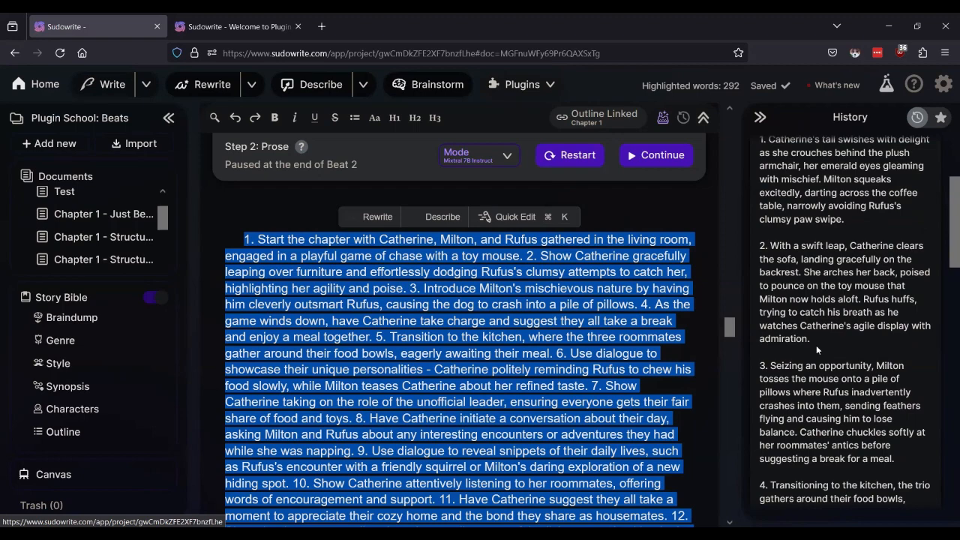
scroll(816, 345, down, 9)
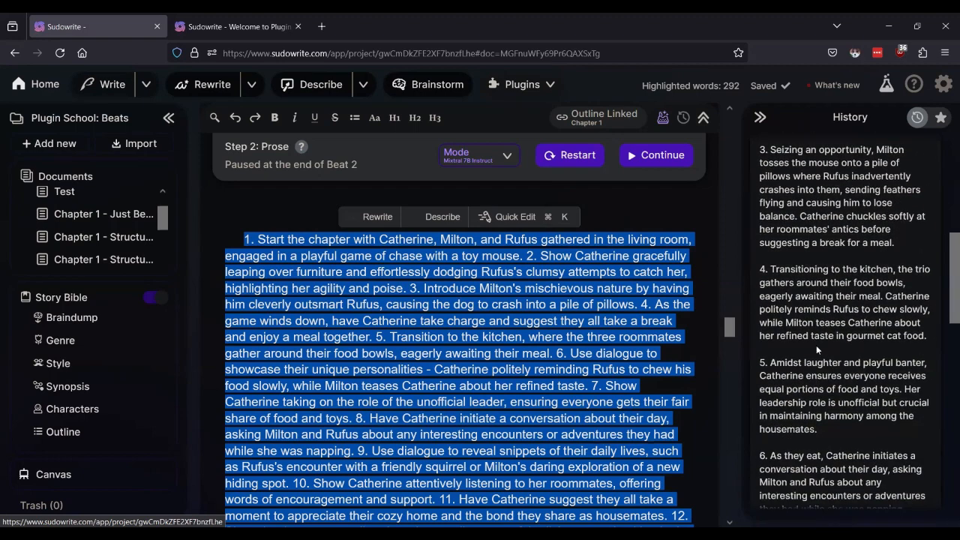
scroll(816, 347, down, 5)
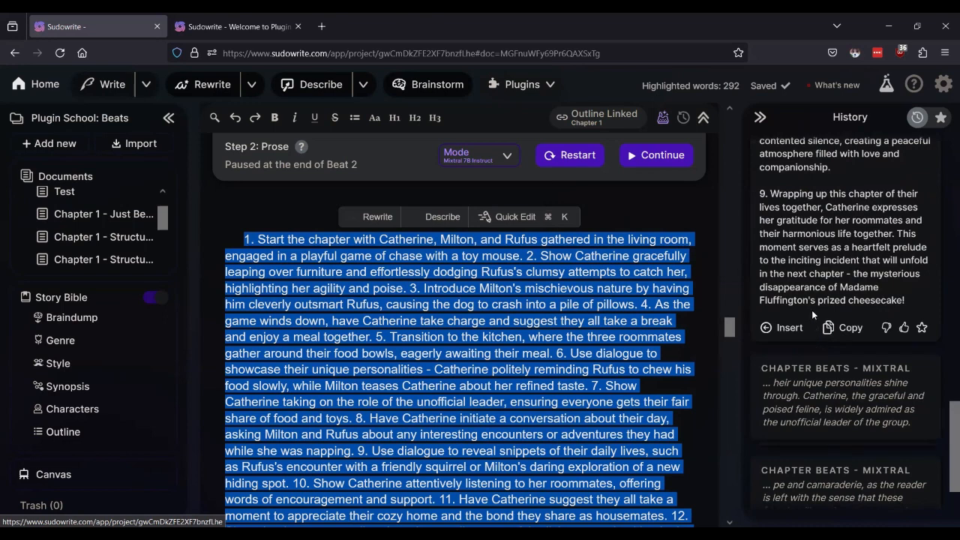
scroll(811, 310, up, 1)
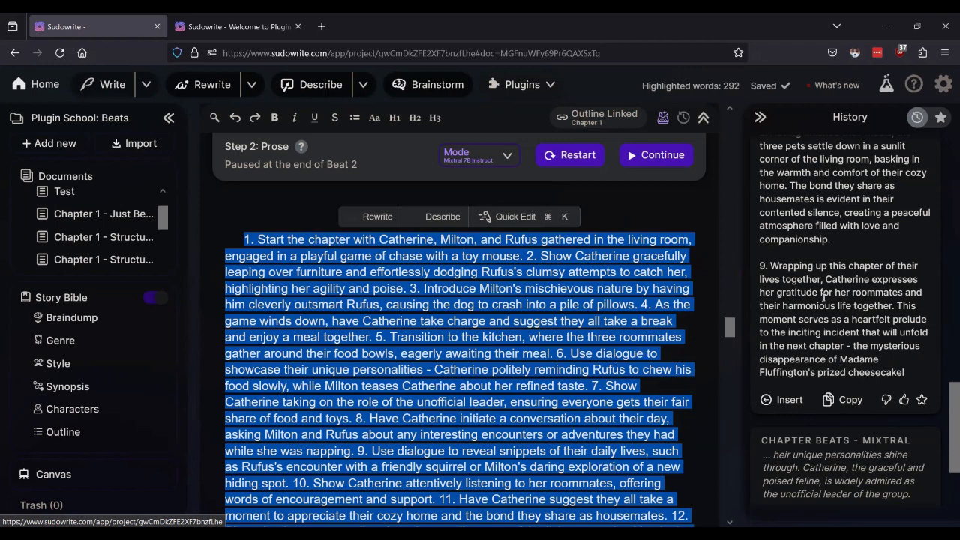
scroll(822, 297, up, 2)
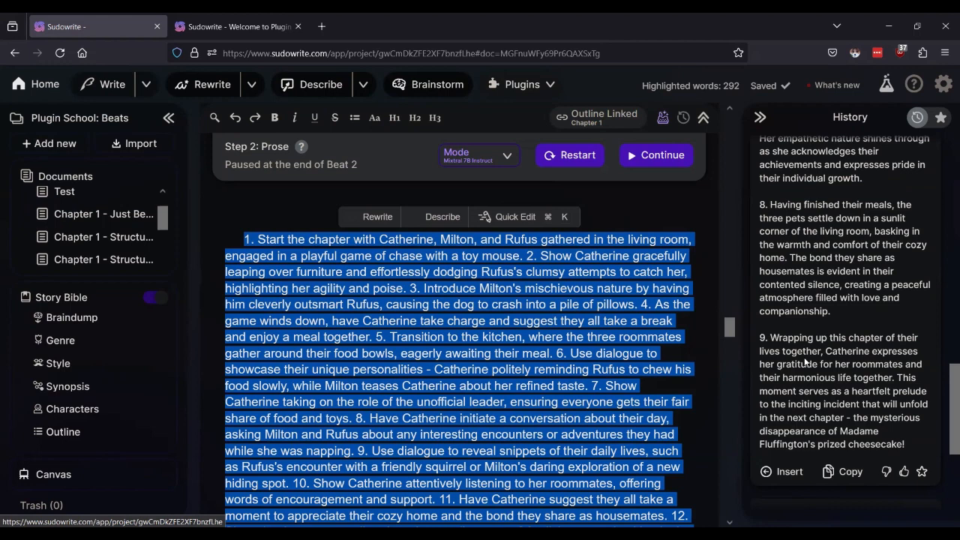
scroll(821, 307, up, 4)
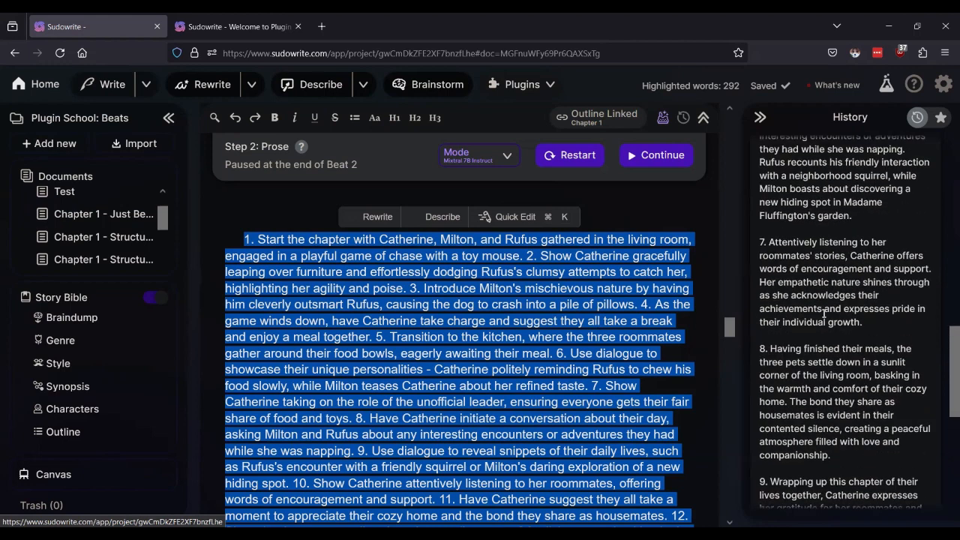
scroll(825, 315, down, 4)
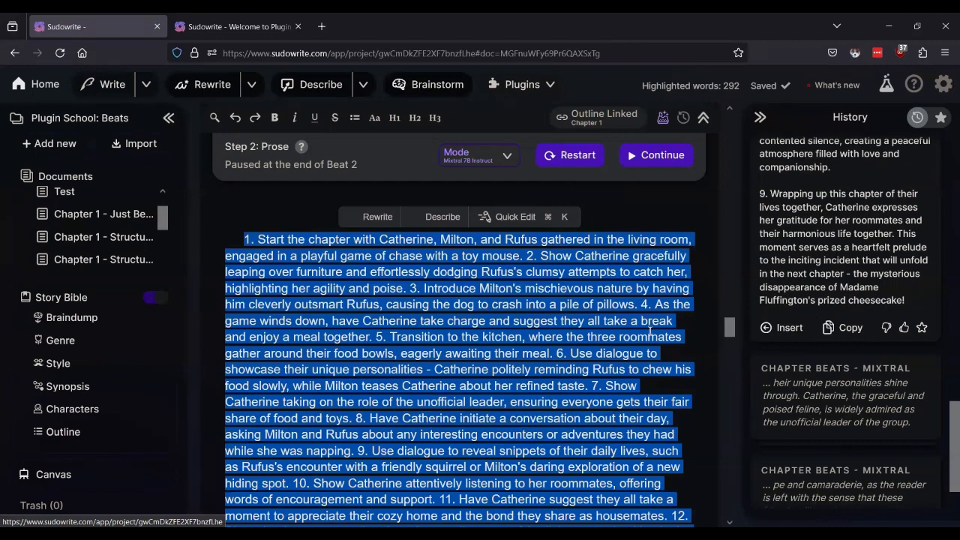
click(638, 331)
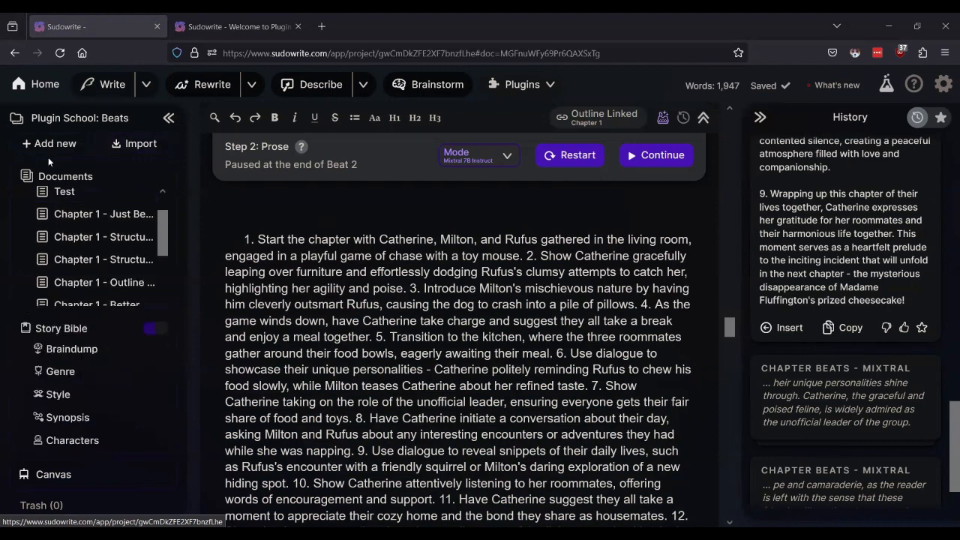
Open the Plugin School: Beats document and close its Chapter Generator
mouse_move(68, 215)
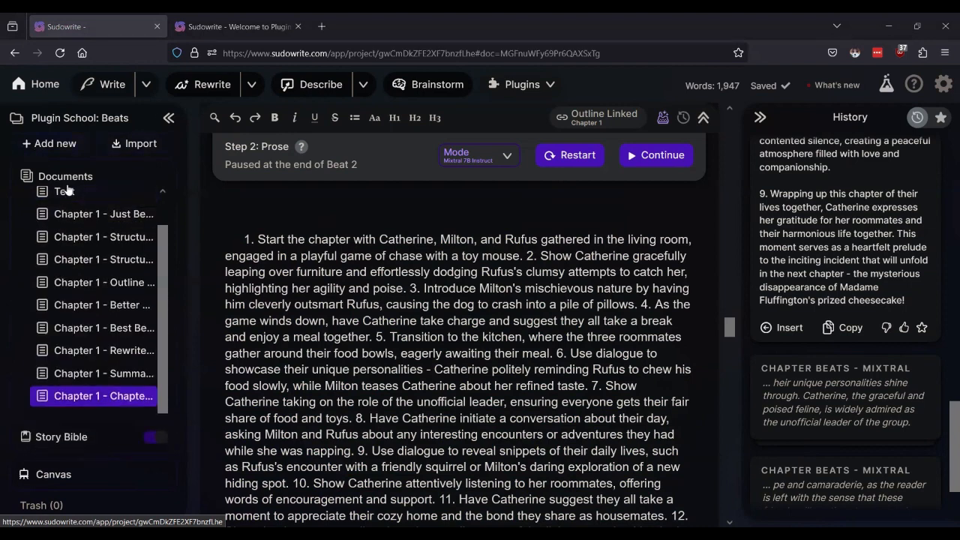
scroll(68, 191, up, 1)
click(75, 199)
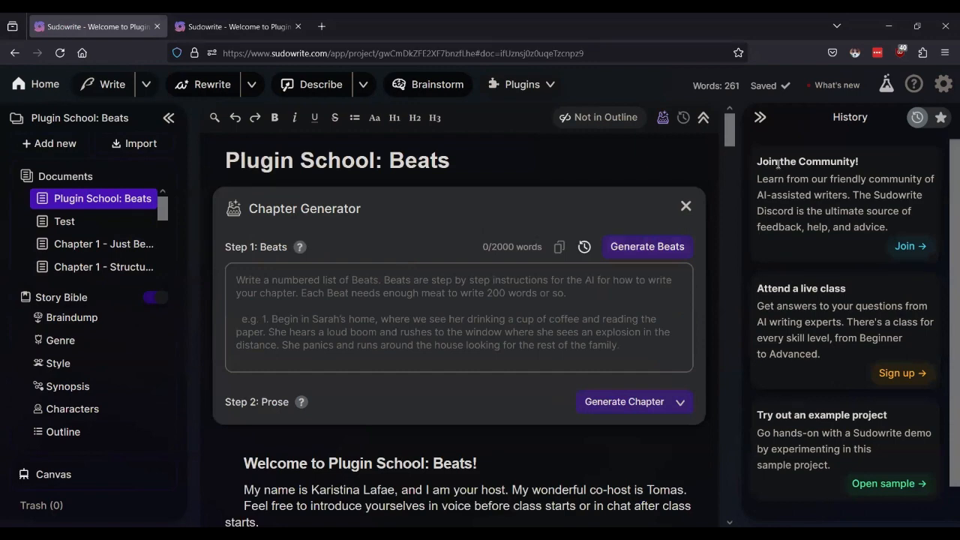
click(685, 206)
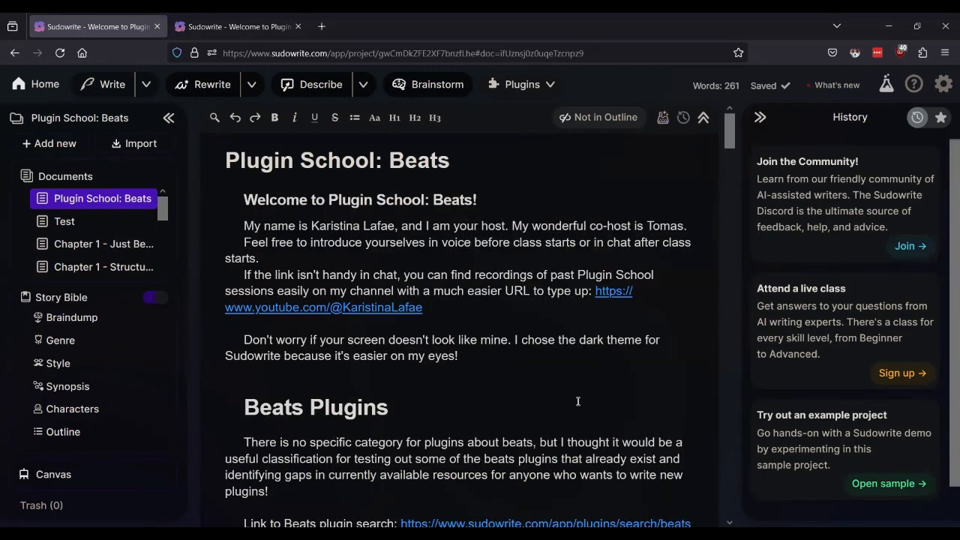
Review the document's plugin lists under Beats from Scratch, Editing Your Beats and Generating Beats from Prose
scroll(577, 401, down, 6)
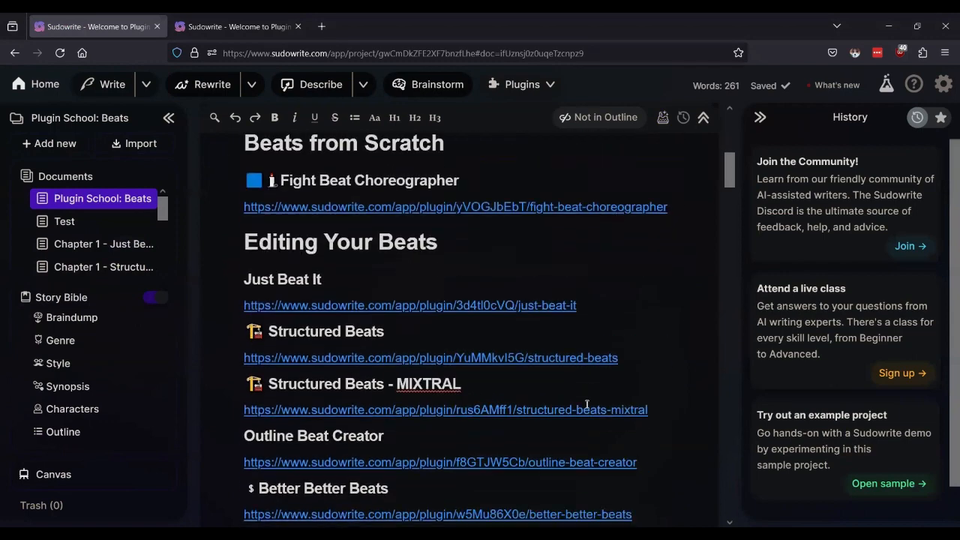
scroll(588, 283, down, 3)
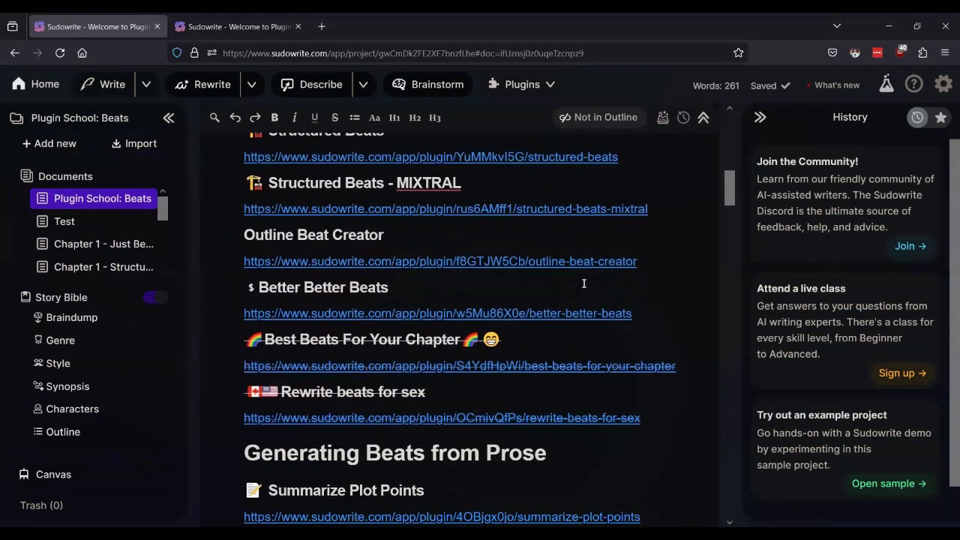
scroll(619, 298, down, 3)
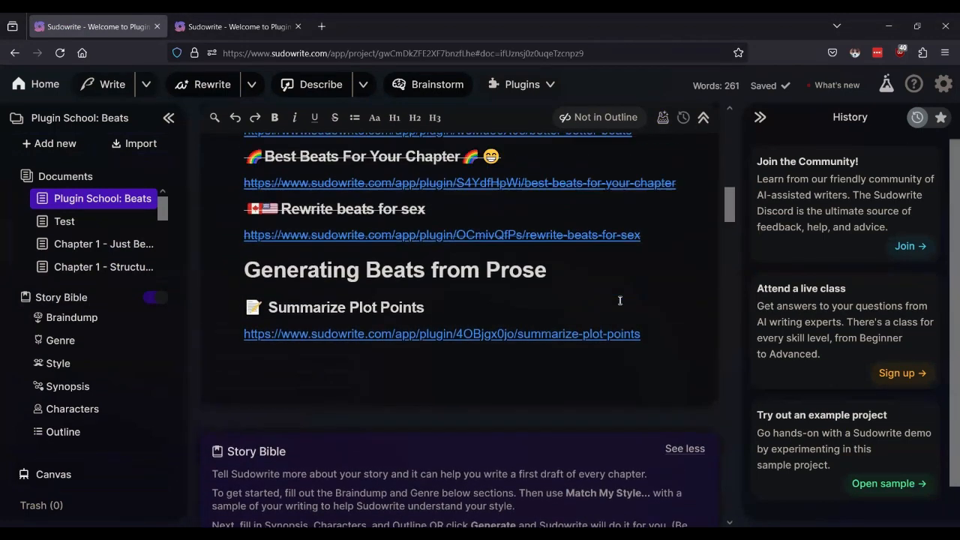
scroll(619, 300, up, 5)
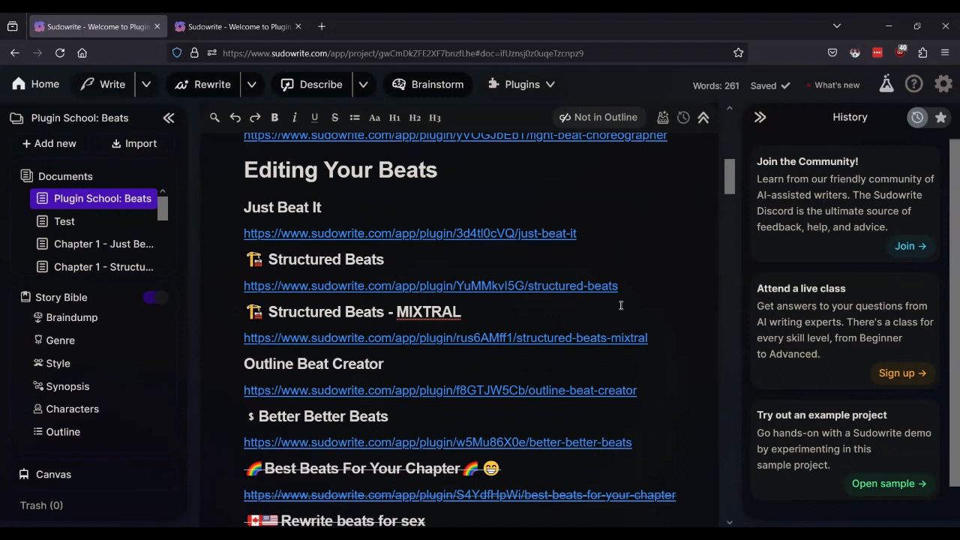
scroll(621, 305, up, 1)
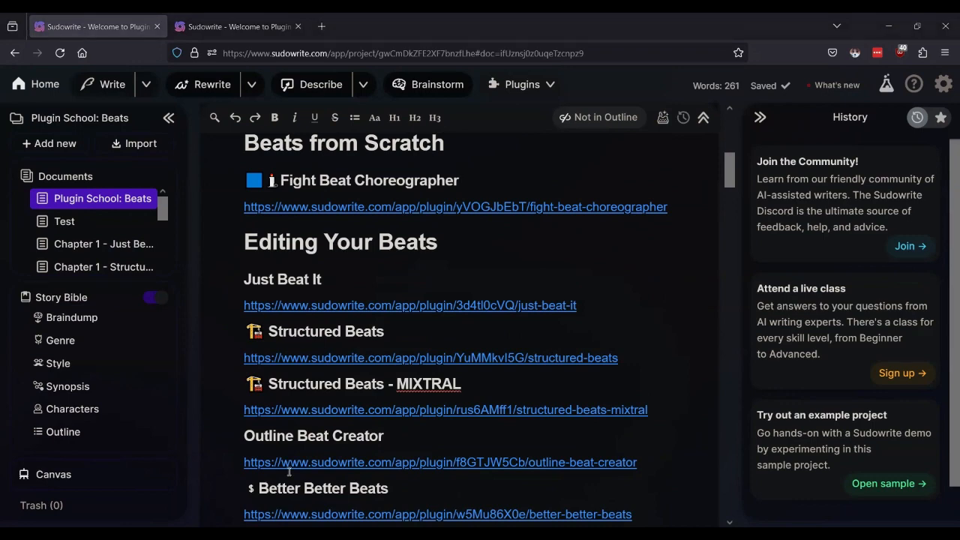
scroll(504, 308, up, 10)
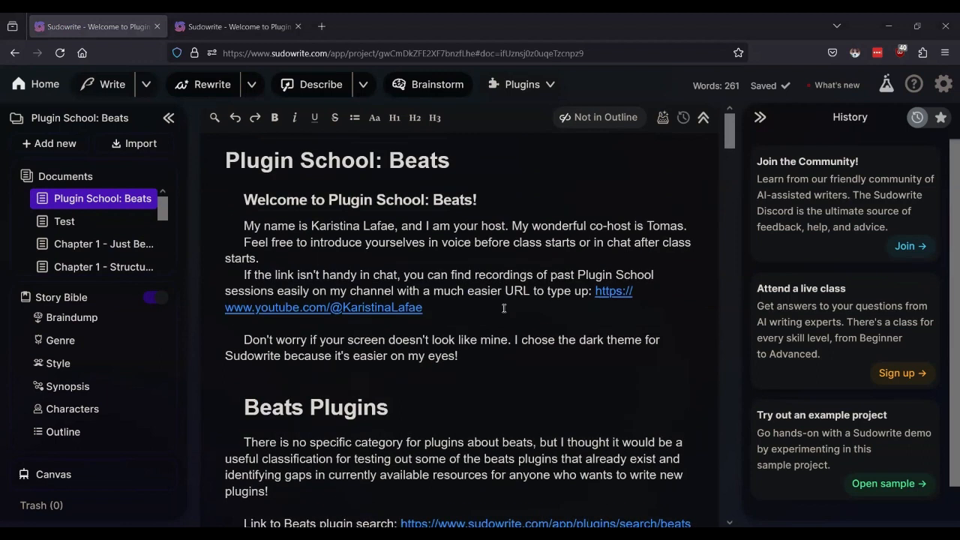